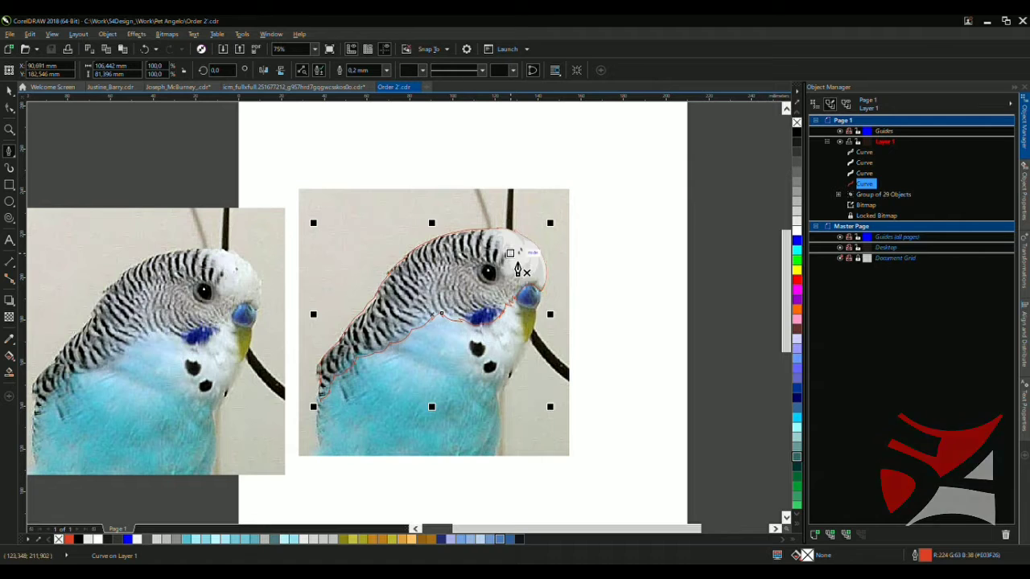
Try to show the three light crown shapes as black outlines without fill
scroll(510, 272, "up", 5)
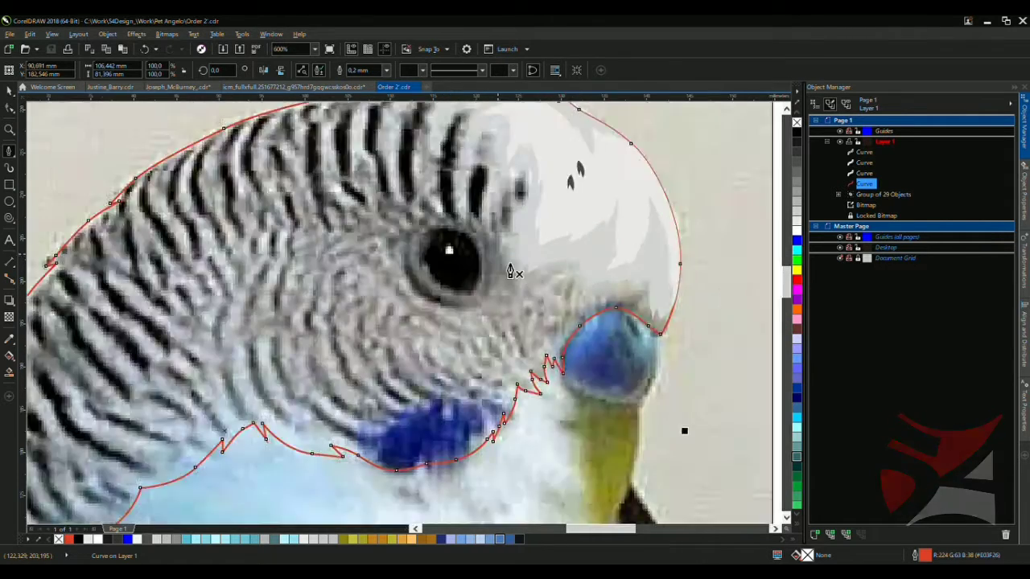
scroll(510, 272, "down", 3)
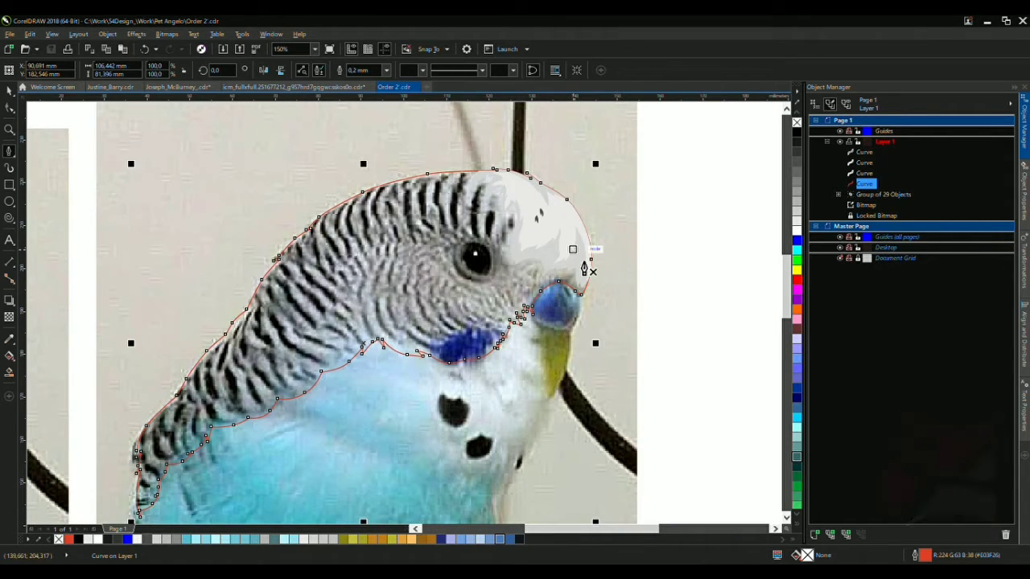
key("space")
key("Escape")
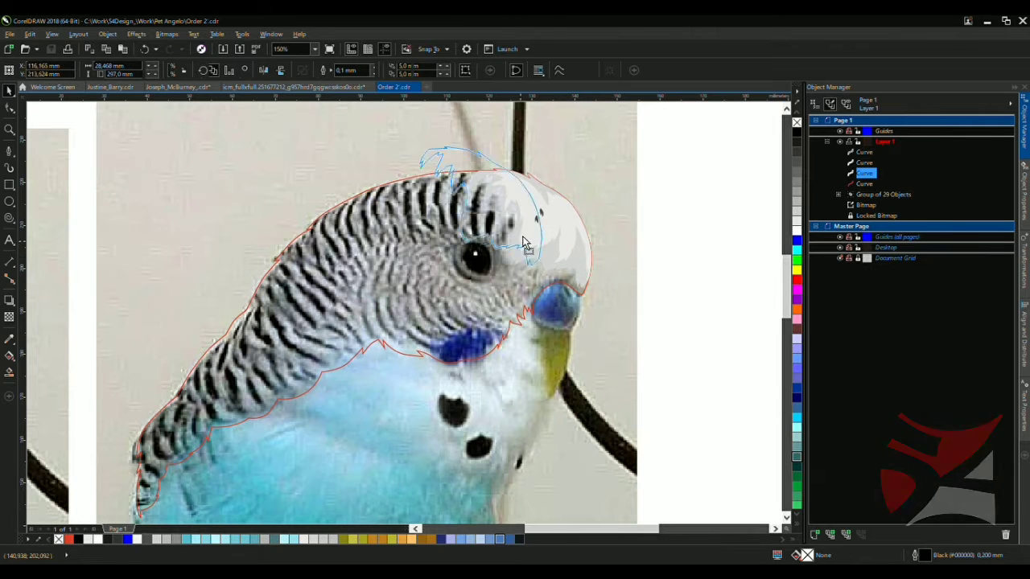
left_click(523, 243, "shift")
scroll(523, 243, "up", 2)
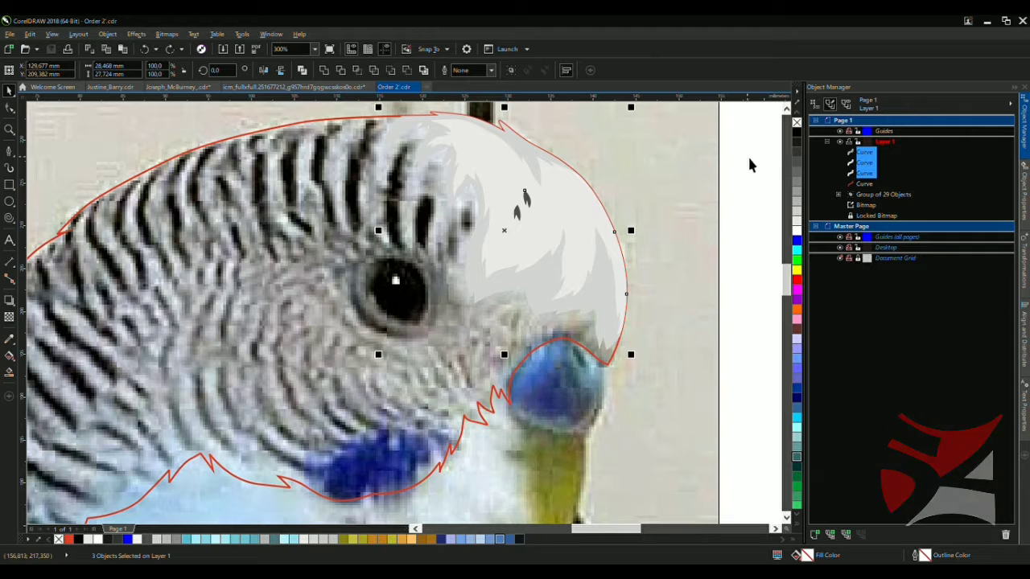
right_click(796, 132)
left_click(796, 122)
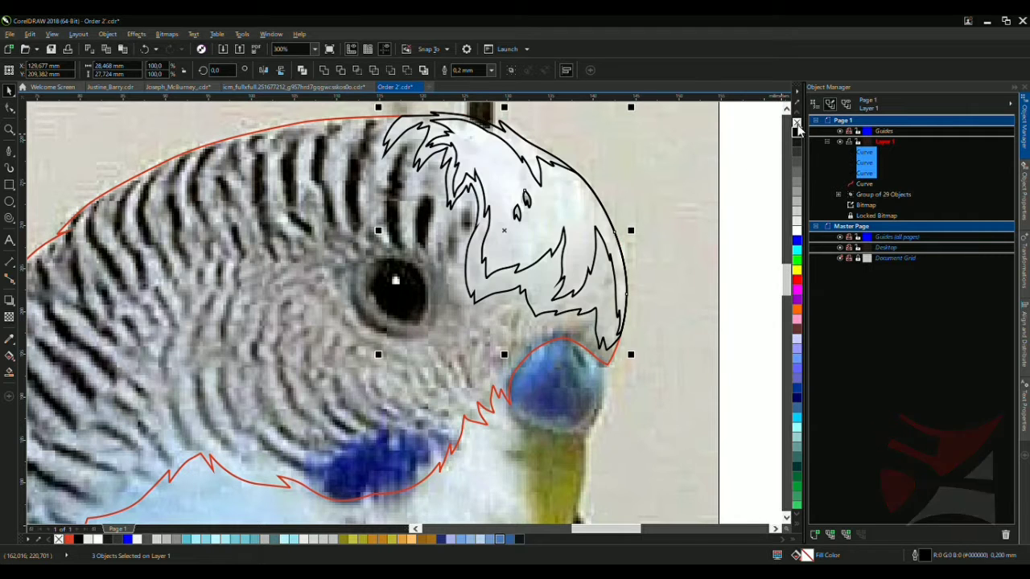
scroll(580, 185, "down", 2)
left_click(631, 178)
scroll(637, 187, "down", 2)
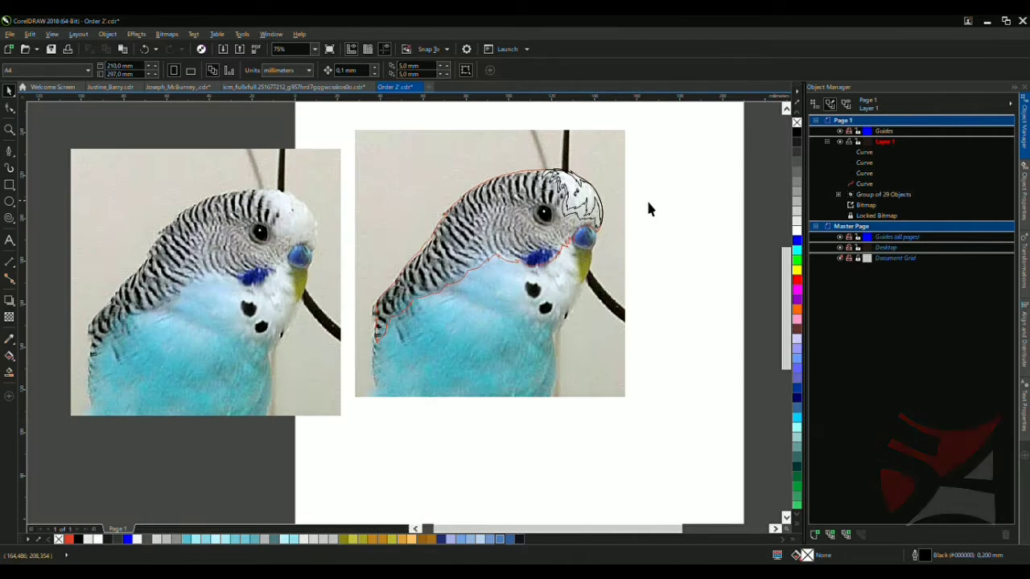
Undo the fill removal and the black outline on the three crown shapes
scroll(656, 205, "up", 2)
key("ctrl+z")
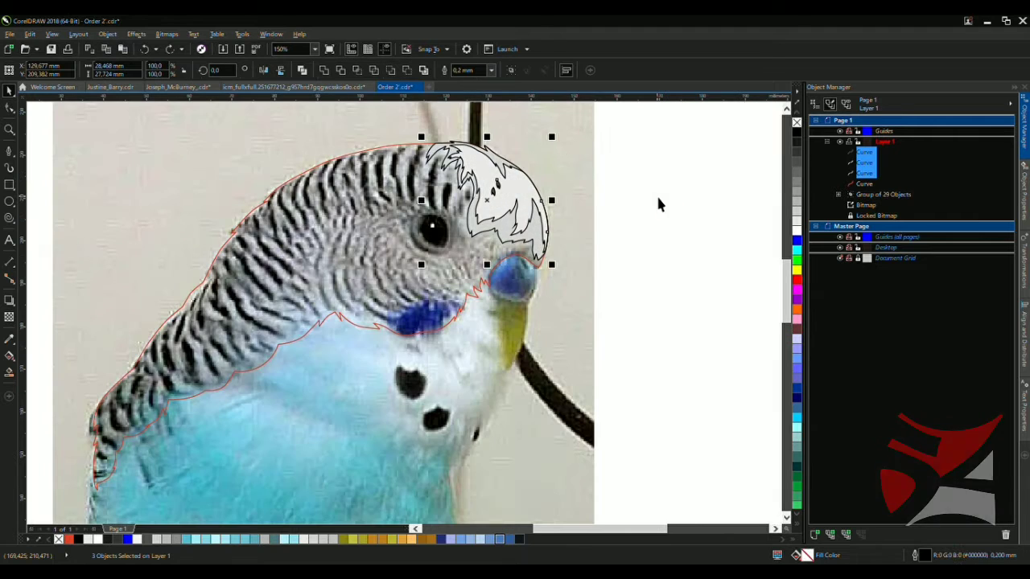
left_click(625, 232)
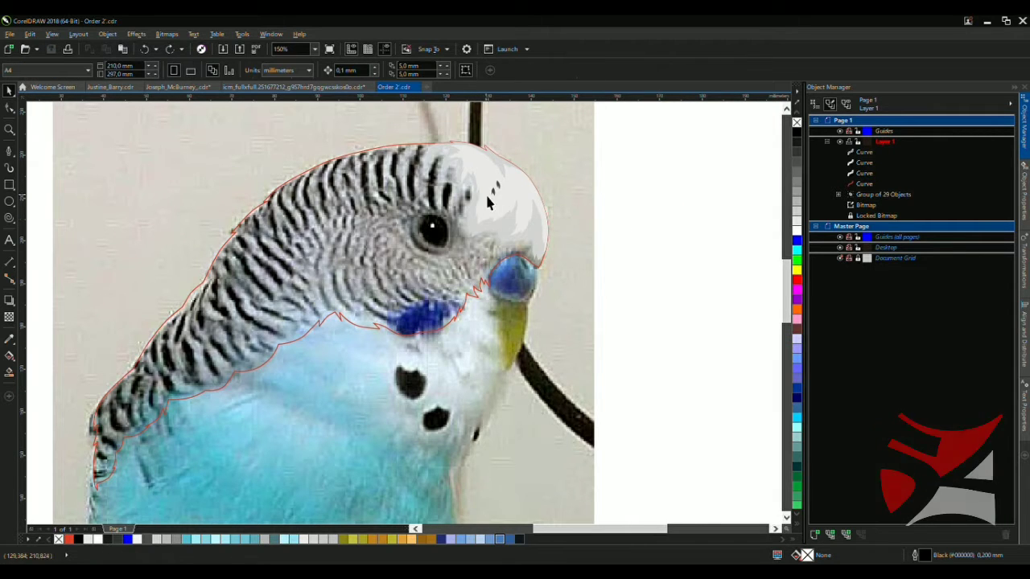
Give the base shape of the bird's white crown a black outline
scroll(486, 241, "up", 2)
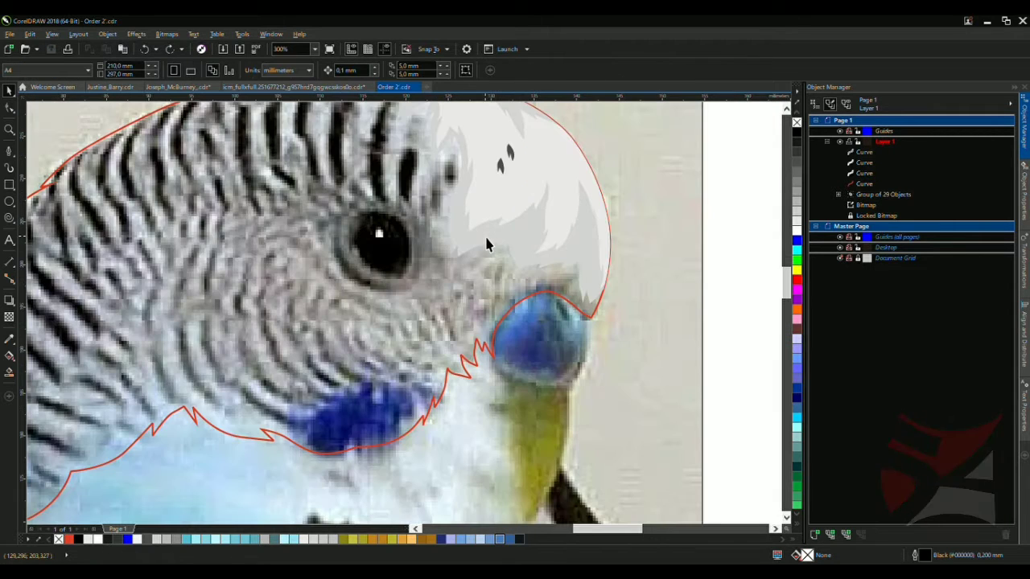
right_click(795, 134)
scroll(579, 201, "down", 1)
scroll(486, 144, "down", 1)
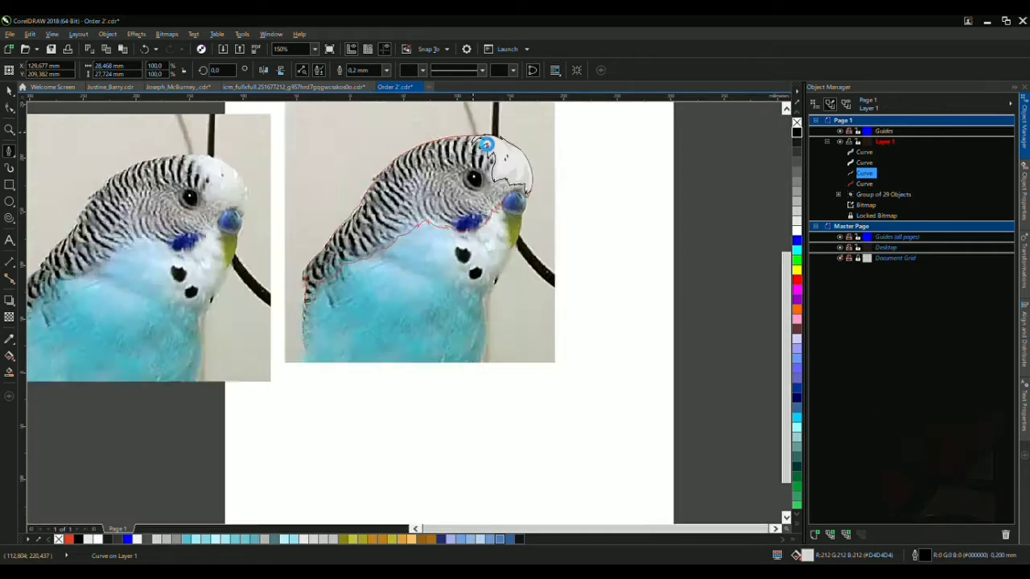
Start a Bézier outline of the blue cheek patch, tracing its upper edge from the beak-side end with small feather notches
scroll(418, 165, "up", 2)
scroll(504, 200, "down", 3)
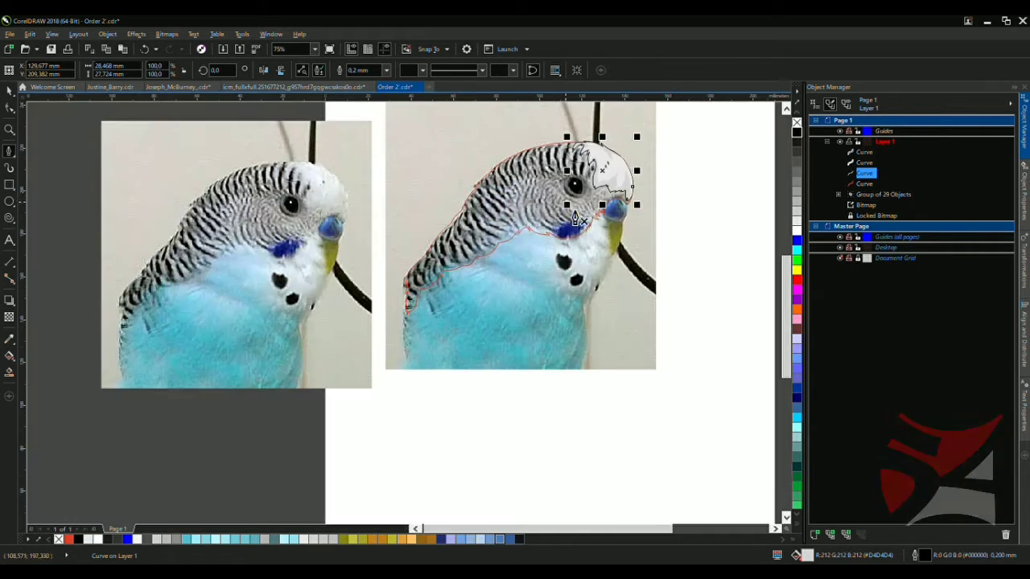
scroll(640, 277, "up", 8)
left_click_drag(626, 323, 605, 266)
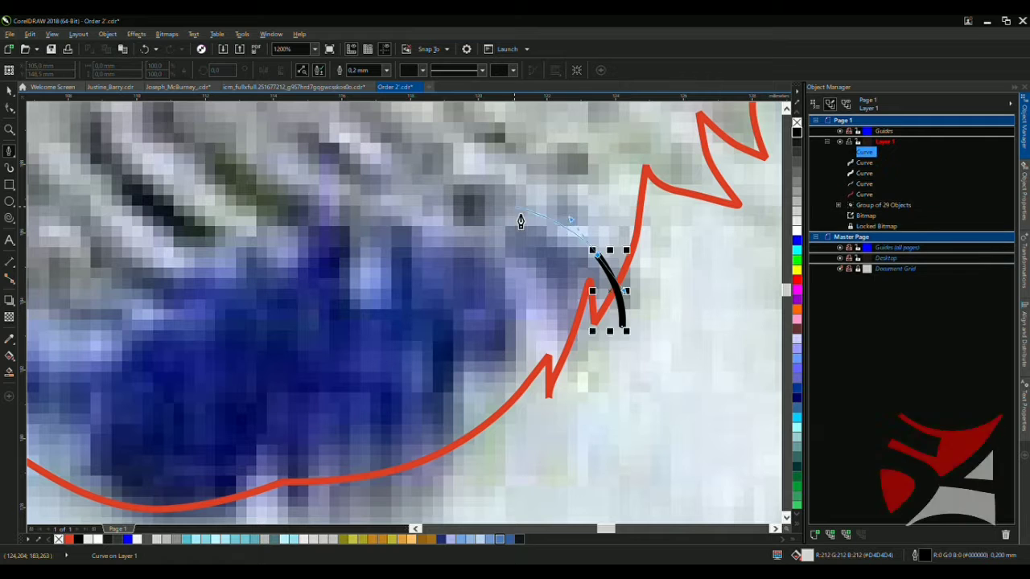
left_click_drag(452, 186, 483, 233)
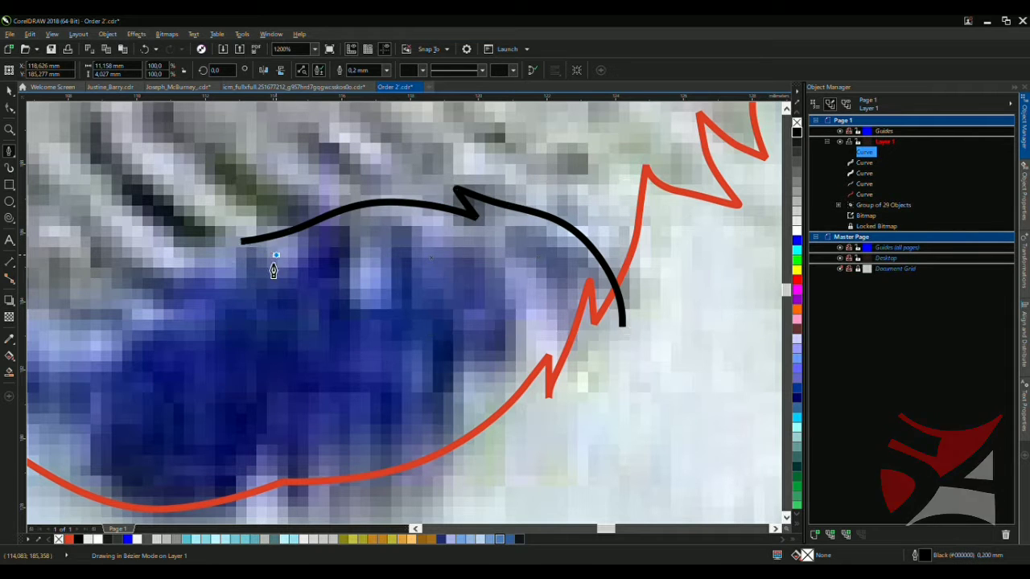
left_click_drag(150, 318, 110, 345)
scroll(303, 186, "down", 4)
scroll(237, 239, "up", 4)
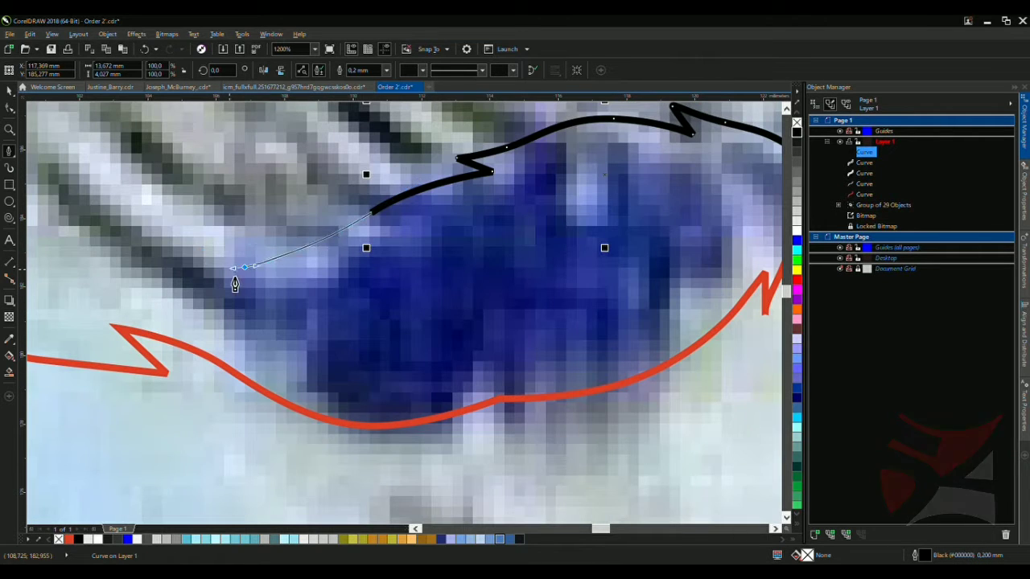
Continue the cheek patch outline around its far end as jagged feather tips pointing away from the beak
left_click(244, 266)
left_click(193, 265)
left_click(249, 288)
left_click(184, 291)
left_click(266, 338)
left_click(214, 345)
left_click(253, 366)
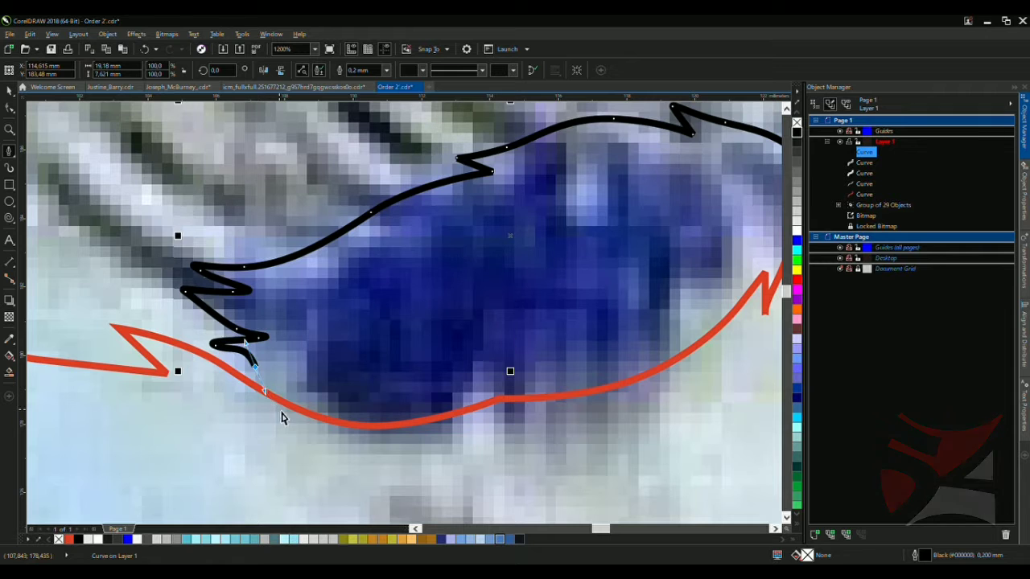
Close the cheek patch outline below the patch, intersect it with the red head outline and delete the source curve
scroll(267, 357, "down", 4)
left_click_drag(378, 412, 321, 344)
left_click(407, 364)
key("space")
key("Delete")
key("space")
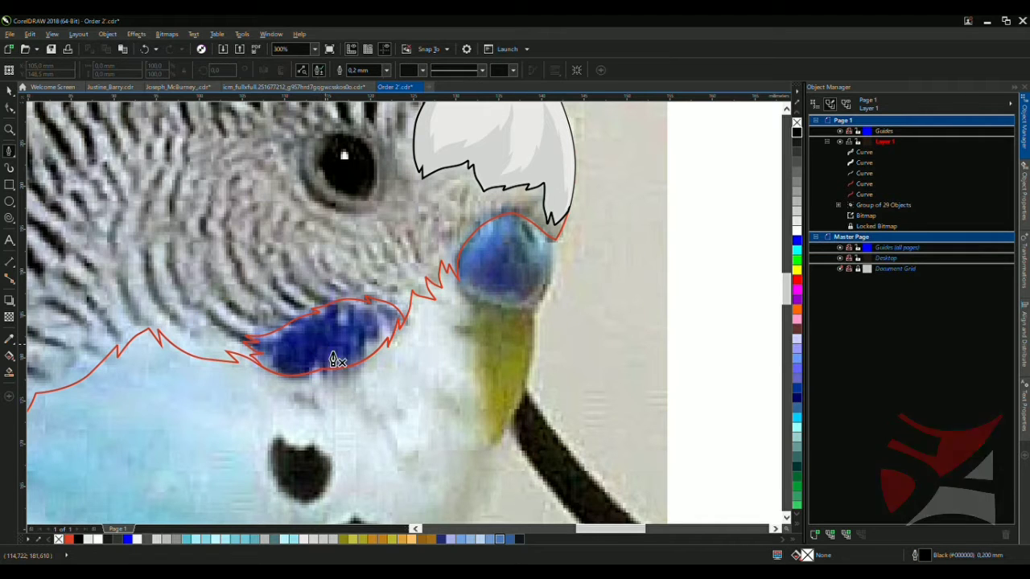
Start a second Bézier curve for the darker inner area, tracing along the top of the blue cheek patch
scroll(322, 361, "up", 2)
scroll(290, 354, "up", 2)
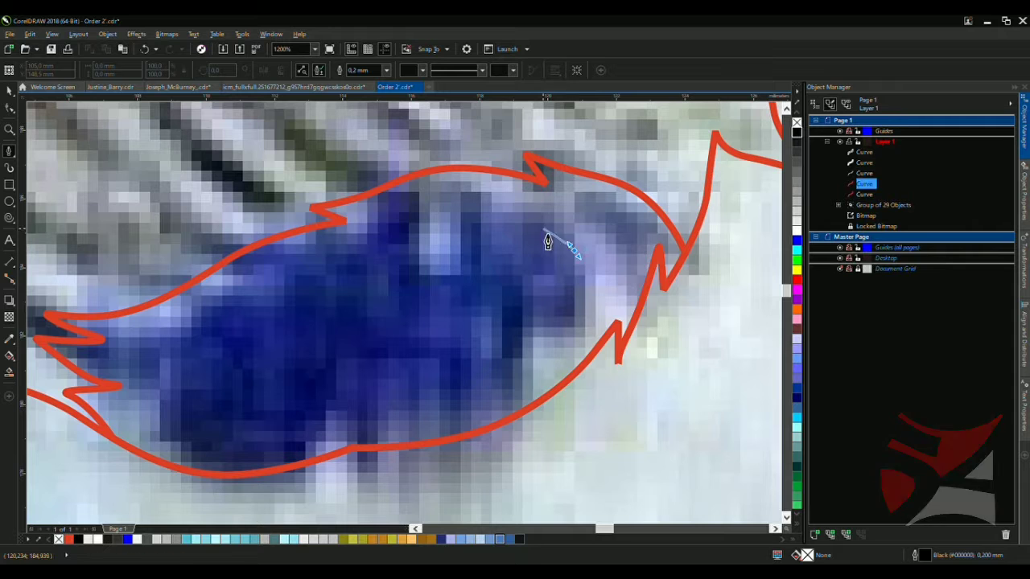
left_click(425, 201)
left_click(301, 218)
left_click(205, 256)
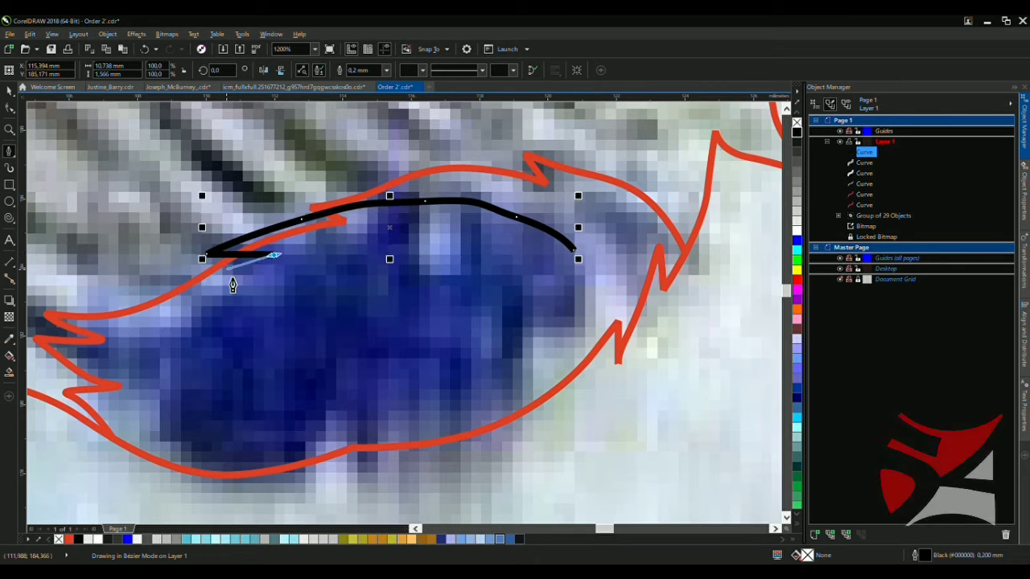
Continue the inner curve down the end away from the beak as jagged feather tips and round its lower corner
left_click(118, 344)
left_click(157, 354)
left_click(114, 367)
left_click(201, 414)
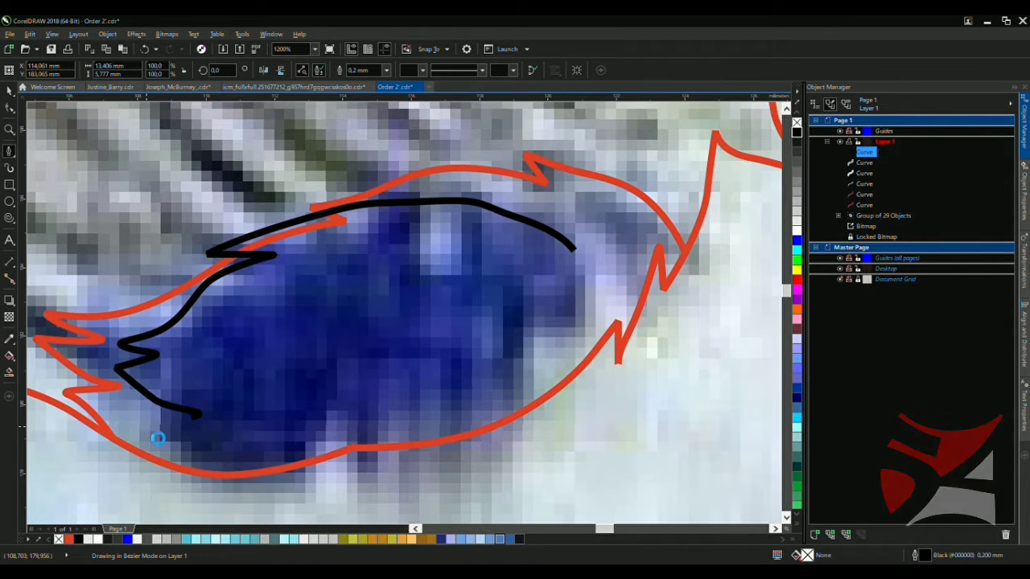
left_click(143, 425)
left_click(229, 448)
left_click(138, 468)
left_click(211, 491)
left_click_drag(298, 452, 315, 435)
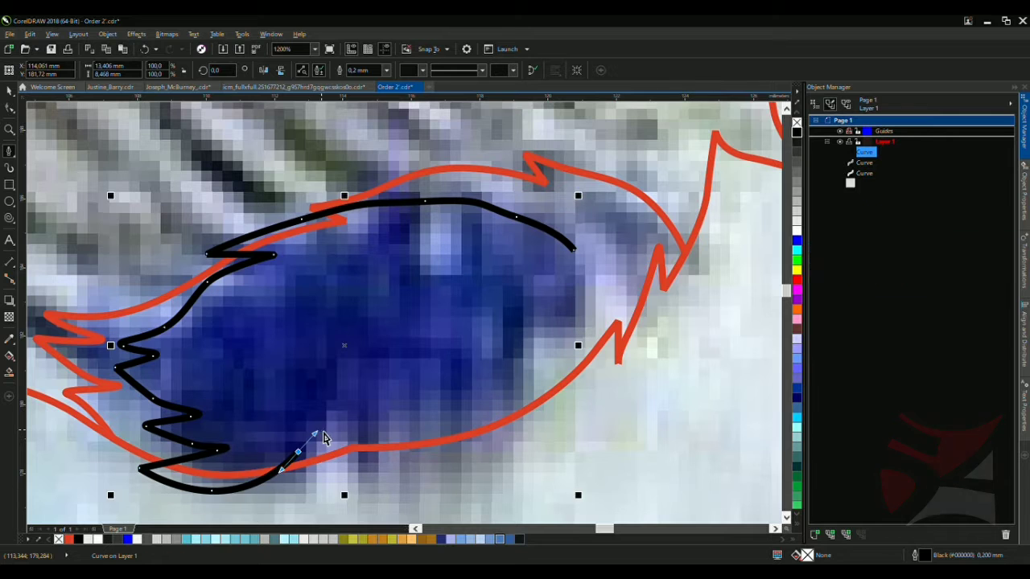
Extend the inner curve with a small curl and a narrow spike pointing up from the patch's bottom edge
scroll(346, 483, "up", 1)
left_click(245, 490)
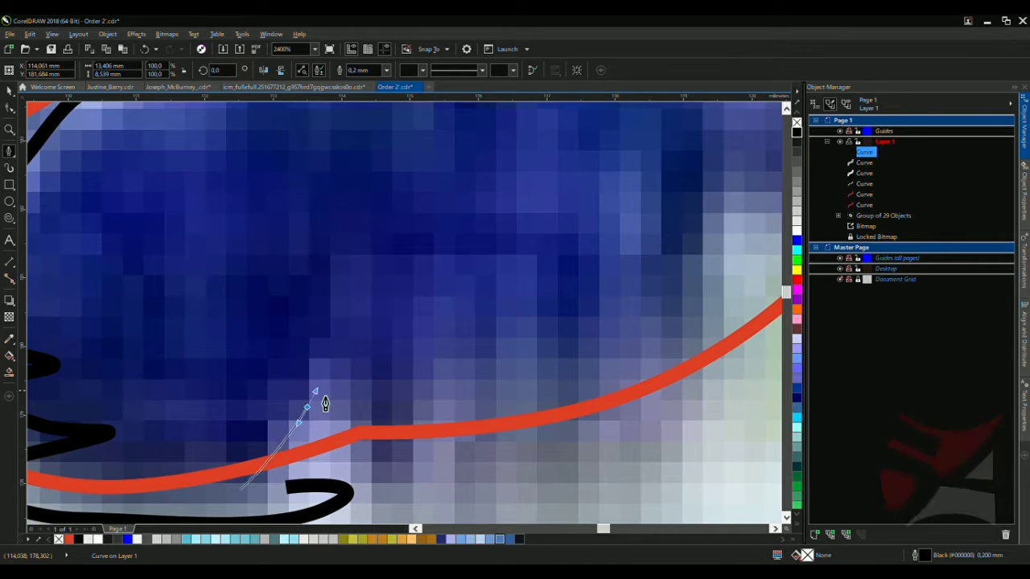
left_click(325, 403)
key("ctrl+z")
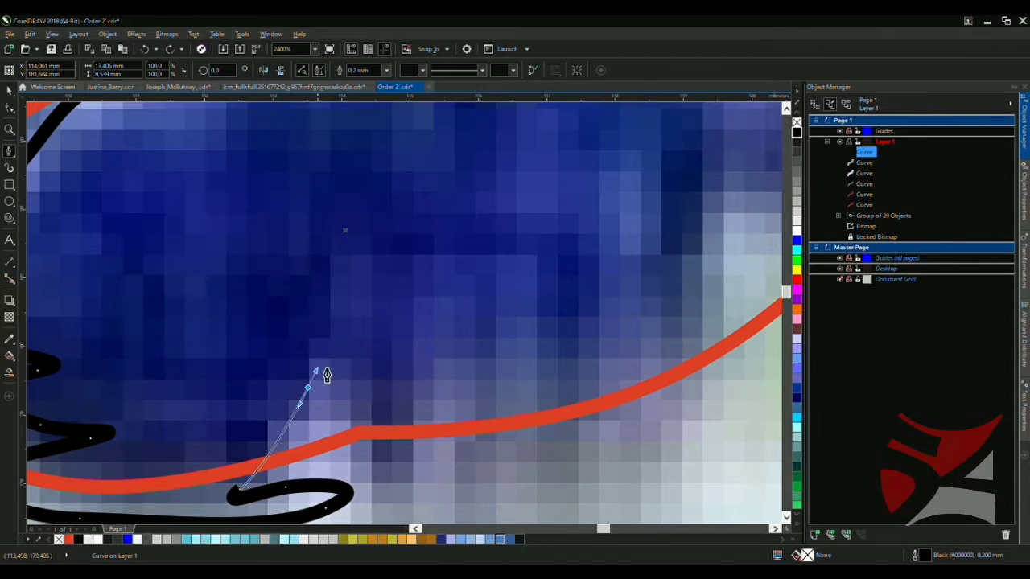
left_click_drag(326, 375, 327, 372)
left_click(327, 325)
left_click(337, 366)
left_click(384, 317)
left_click(512, 315)
left_click(370, 362)
left_click_drag(488, 359, 545, 389)
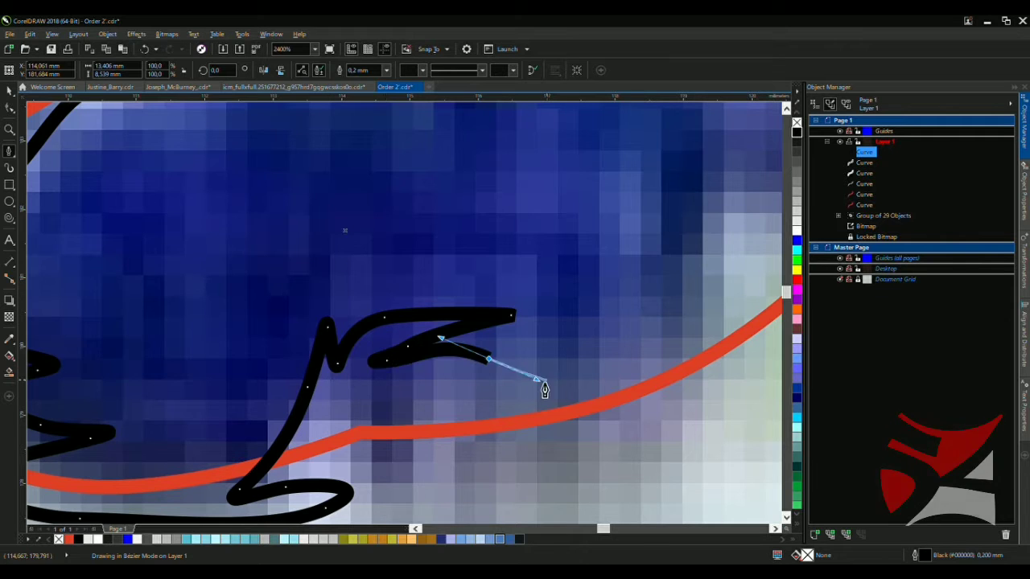
scroll(545, 389, "down", 3)
scroll(429, 352, "up", 4)
key("ctrl+z")
key("ctrl+z")
key("ctrl+z")
key("ctrl+z")
Add a short feather tip beside the spike and continue the inner curve smoothly along the patch's bottom edge toward the beak
scroll(211, 378, "down", 1)
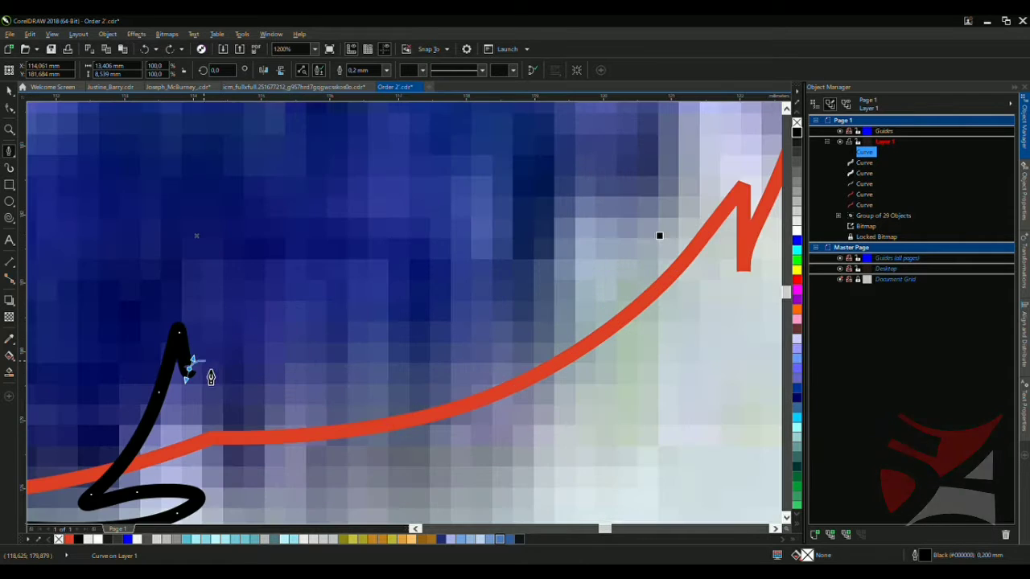
left_click(256, 366)
left_click(306, 366)
left_click(238, 399)
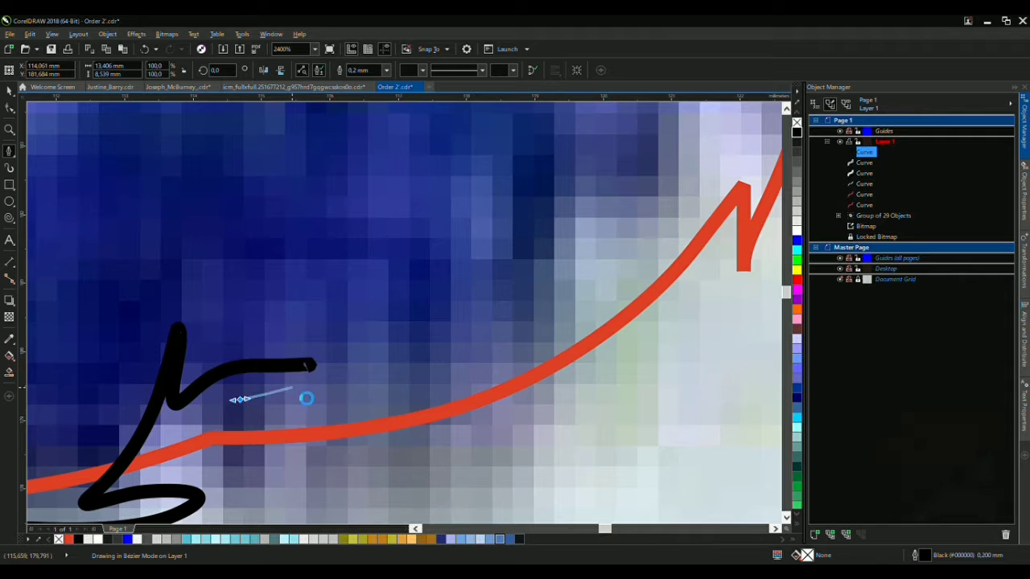
left_click_drag(365, 407, 412, 419)
scroll(523, 421, "down", 2)
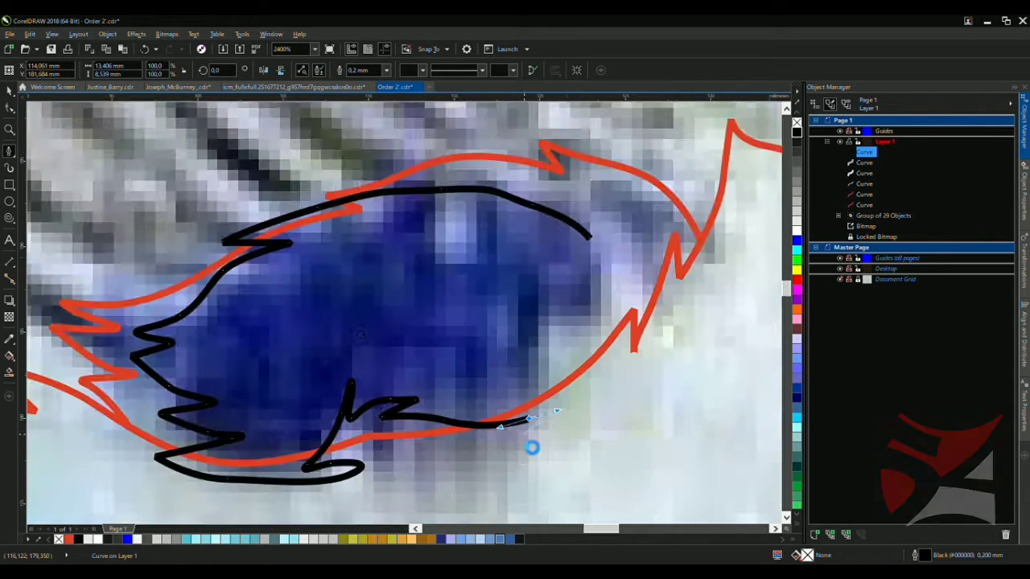
scroll(499, 466, "up", 2)
left_click_drag(451, 487, 519, 462)
left_click(523, 448)
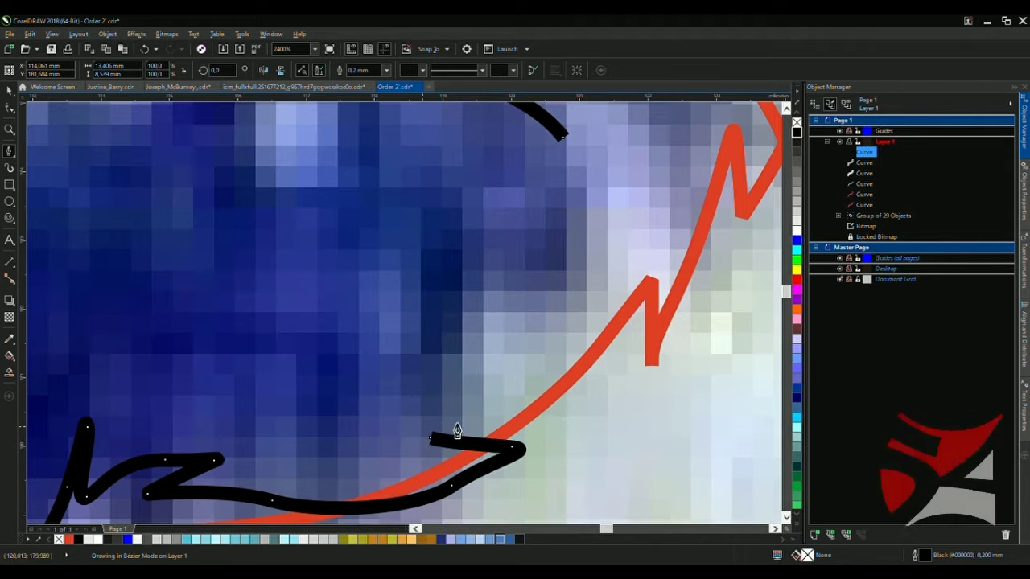
Trace the beak-side edge of the inner curve as jagged feather tips and close it at its starting point
left_click(399, 434)
left_click(521, 370)
left_click(446, 348)
left_click(572, 298)
scroll(515, 292, "down", 3)
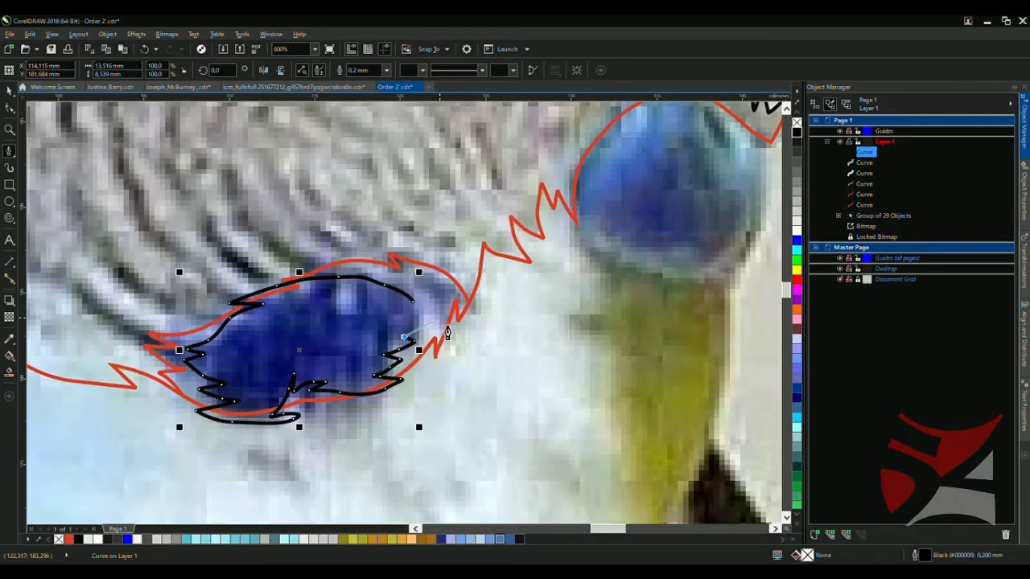
scroll(374, 354, "up", 3)
left_click(404, 354)
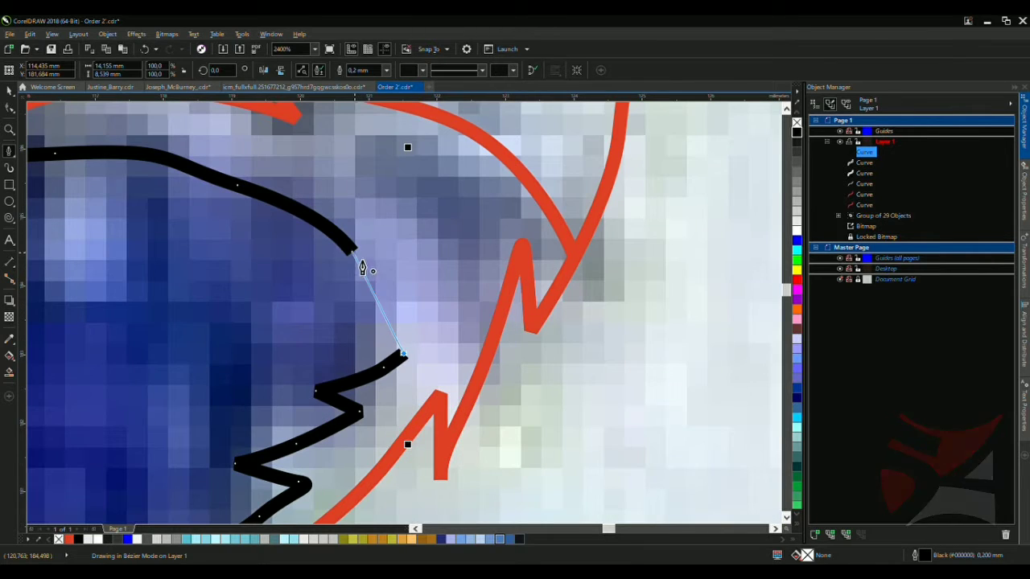
Intersect the inner shape with the red cheek patch outline, move the black source curve aside and delete it
key("space")
scroll(401, 300, "down", 3)
scroll(406, 294, "up", 2)
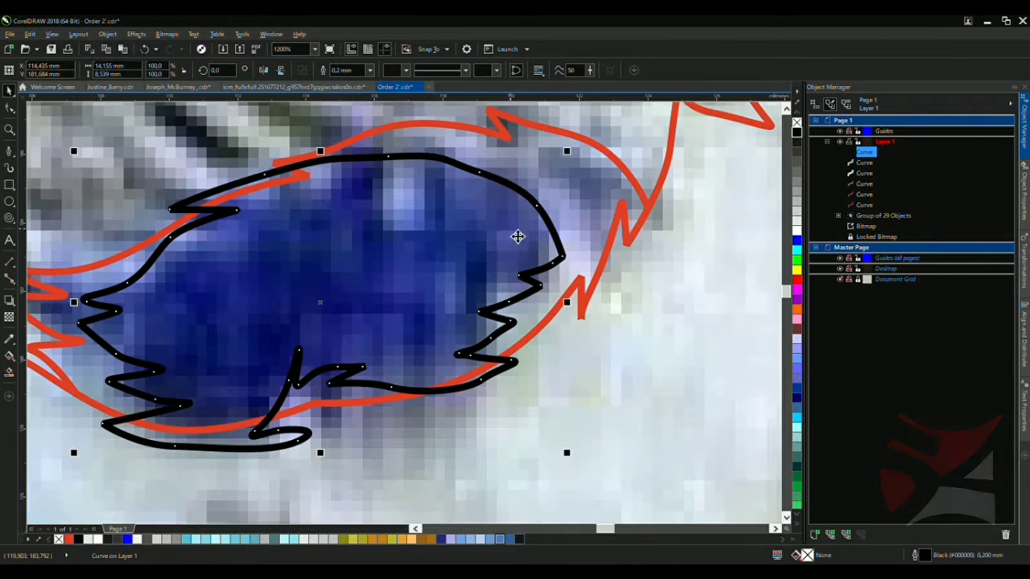
left_click_drag(563, 206, 409, 211)
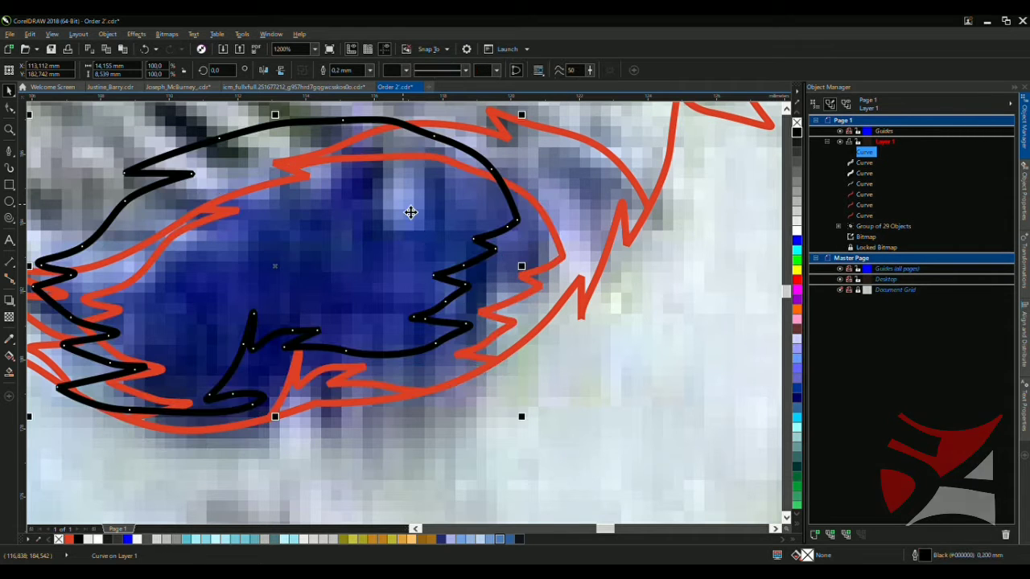
key("Delete")
Draw a closed Bézier shape over the beak-side end of the cheek patch, with a small feather notch in its upper edge
key("F5")
scroll(483, 229, "down", 2)
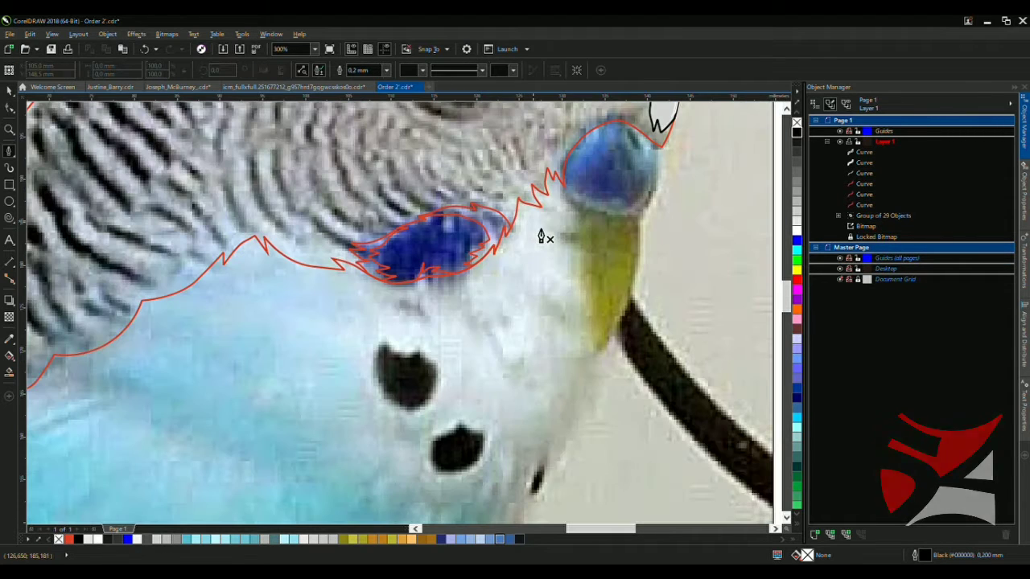
scroll(508, 229, "up", 3)
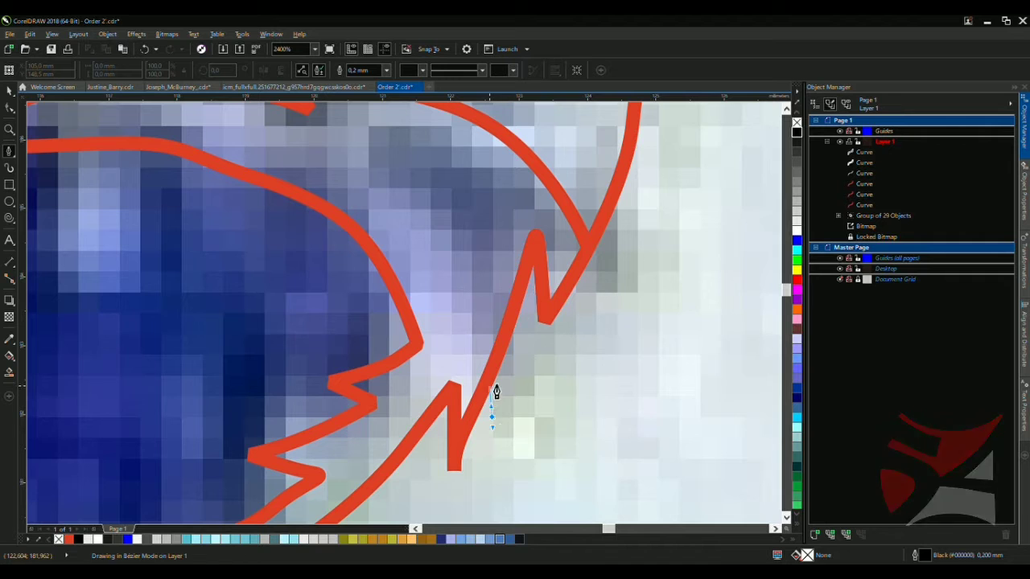
left_click_drag(496, 391, 503, 174)
key("ctrl+z")
left_click(479, 135)
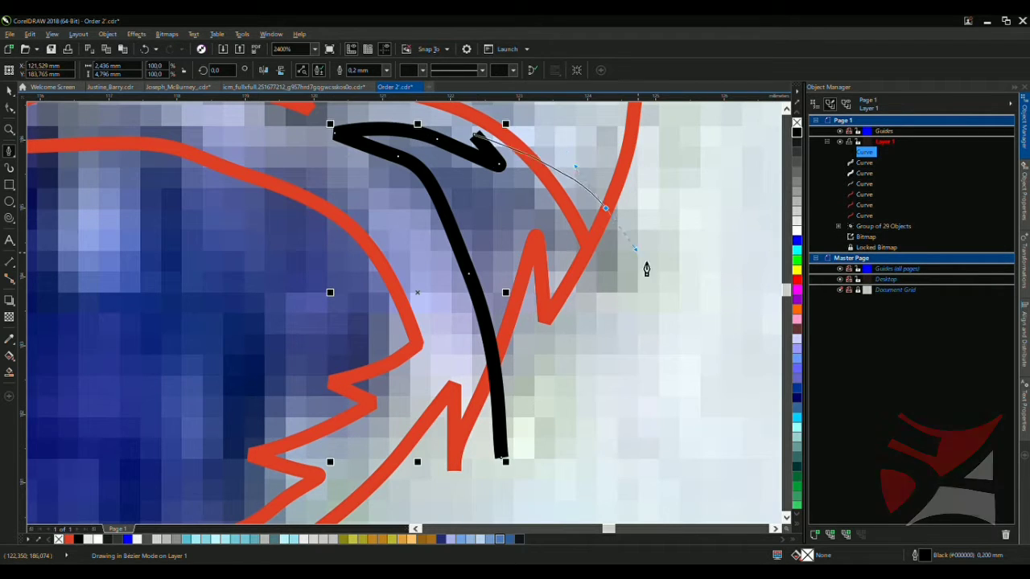
left_click_drag(674, 331, 573, 419)
left_click(504, 460)
key("space")
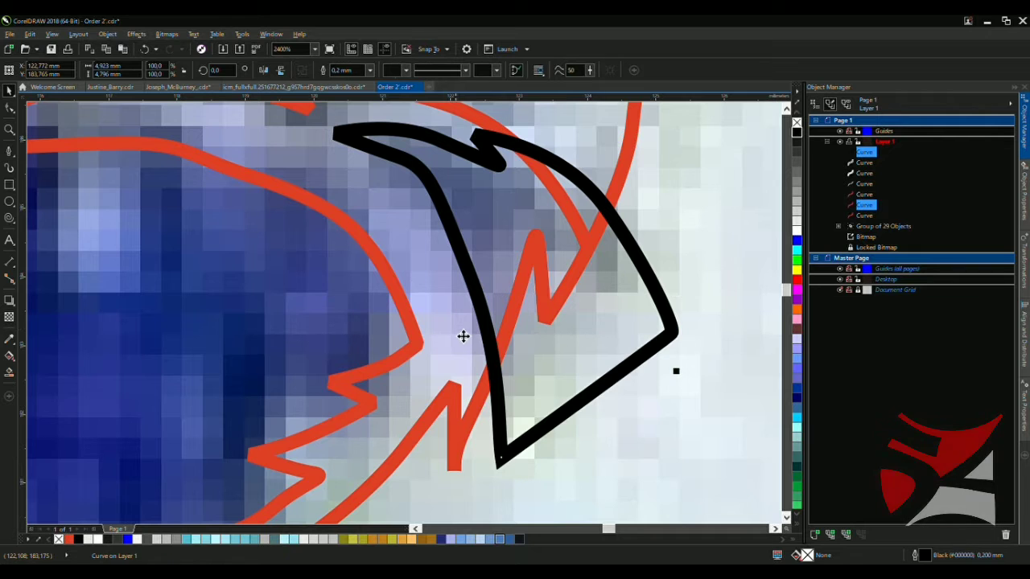
Intersect the beak-end shape with the cheek patch outline, move the black source curve aside and delete it
left_click_drag(587, 363, 605, 361)
key("Delete")
scroll(443, 306, "down", 2)
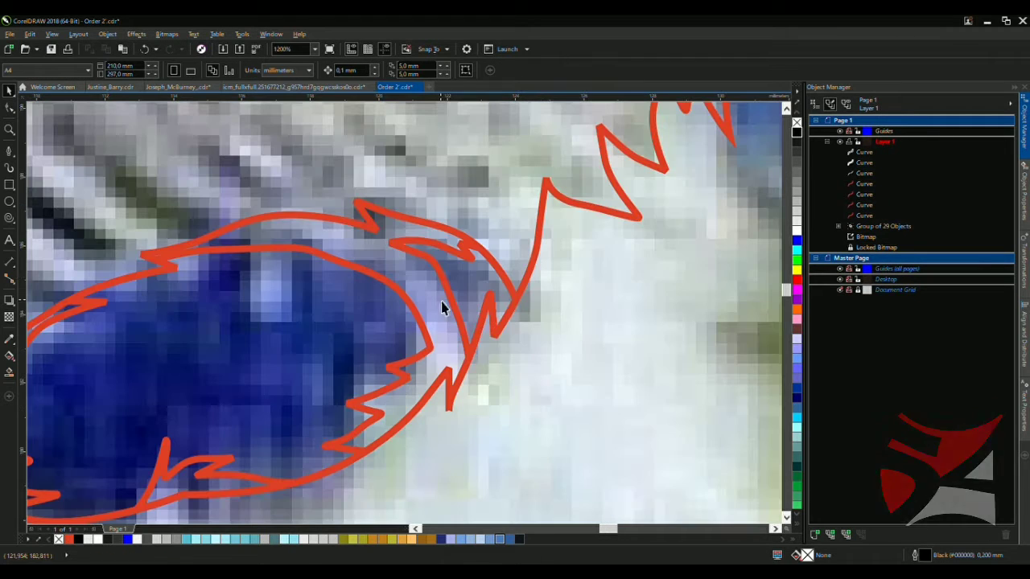
Combine the intersected beak-end shape with the inner cheek patch curve into one object
left_click(444, 283)
left_click(336, 327, "shift")
key("ctrl+l")
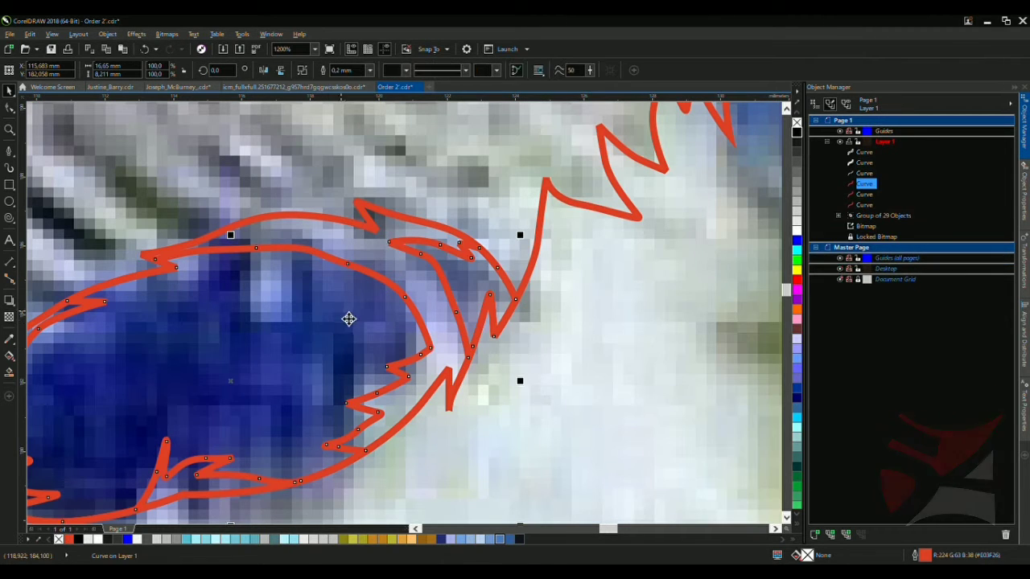
scroll(349, 317, "down", 4)
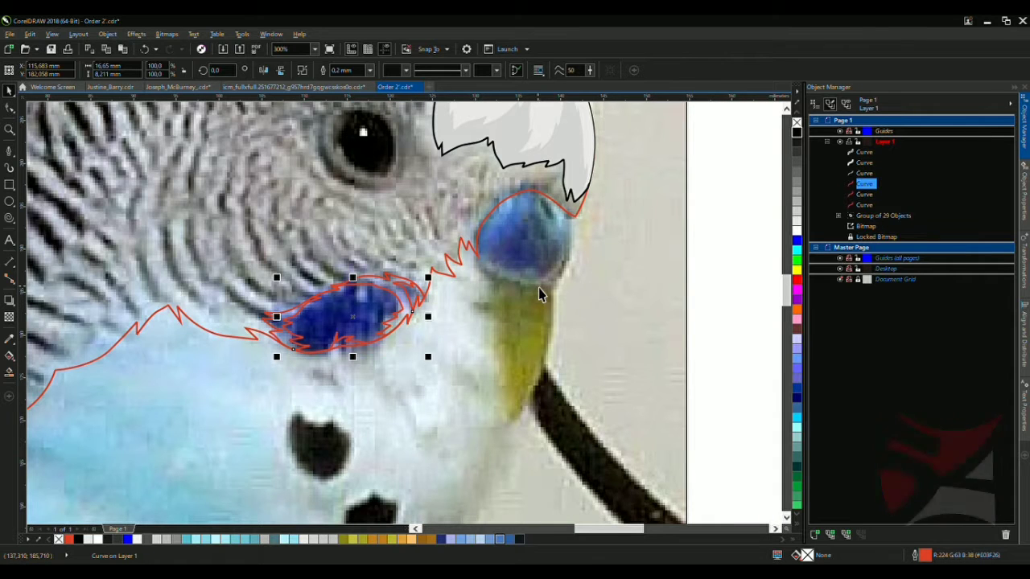
Start a Bézier curve for the patch's darkest area, tracing its upper edge toward the beak with two feather tips
scroll(305, 338, "up", 6)
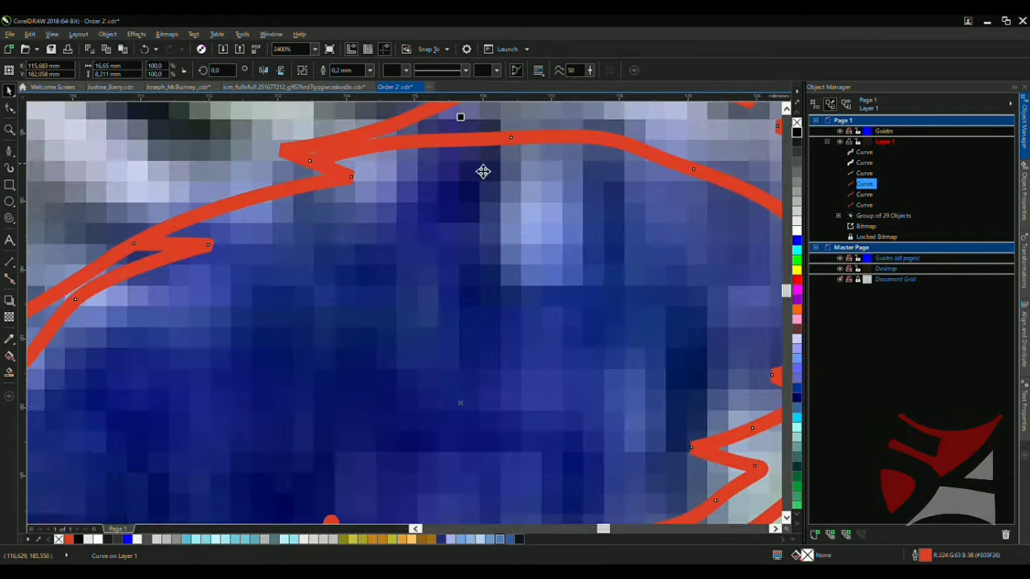
key("F5")
left_click(234, 170)
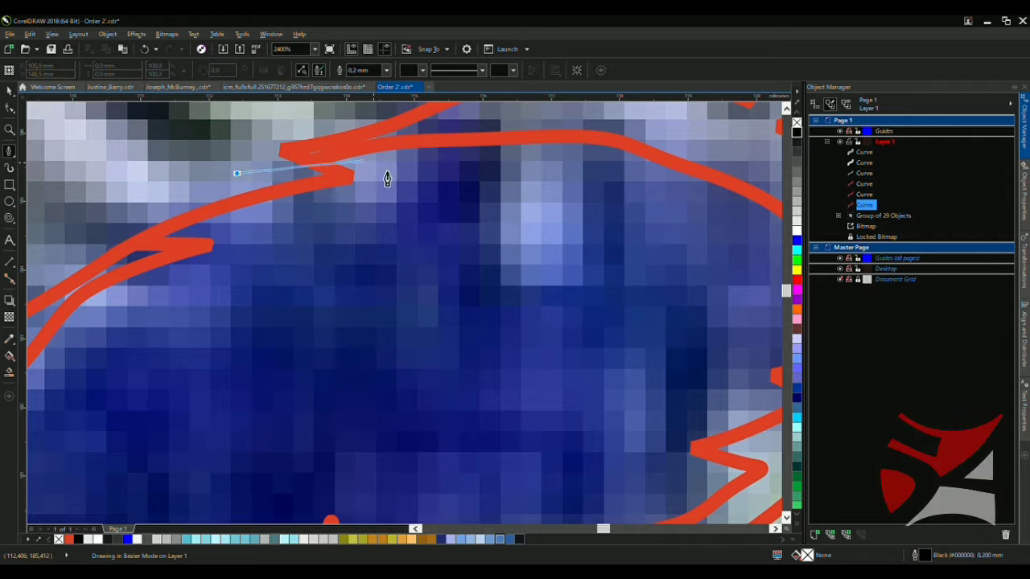
left_click_drag(443, 165, 532, 240)
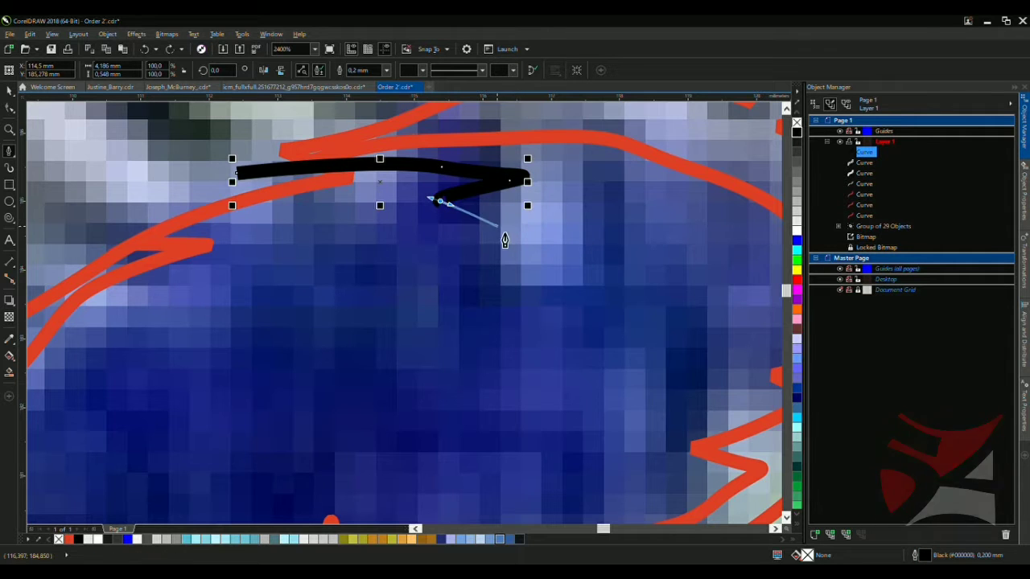
left_click(547, 239)
left_click(689, 295)
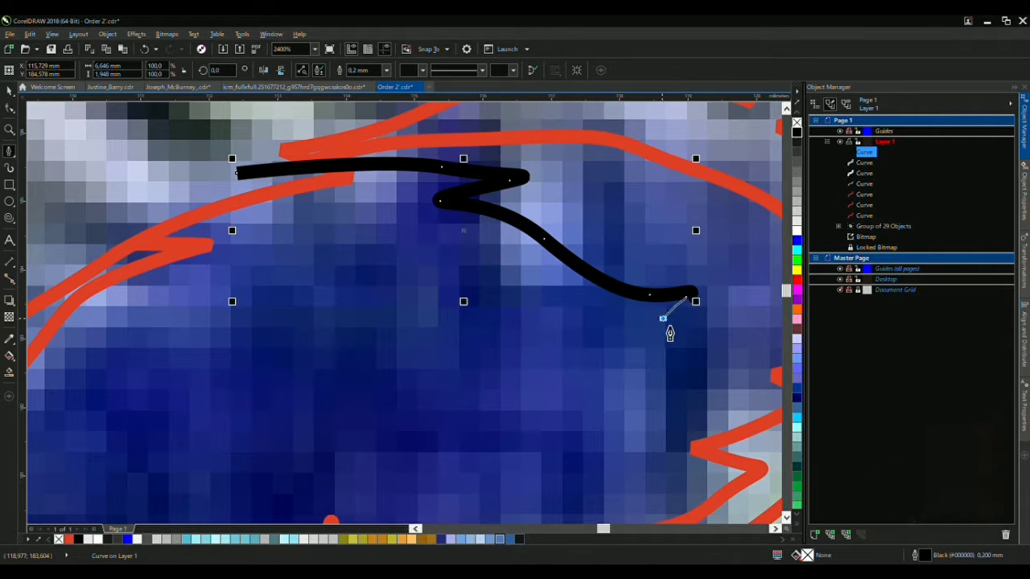
left_click(713, 315)
Continue the dark-area curve down the beak-side edge with jagged feather tips of varying length
scroll(716, 315, "down", 4)
scroll(700, 310, "up", 4)
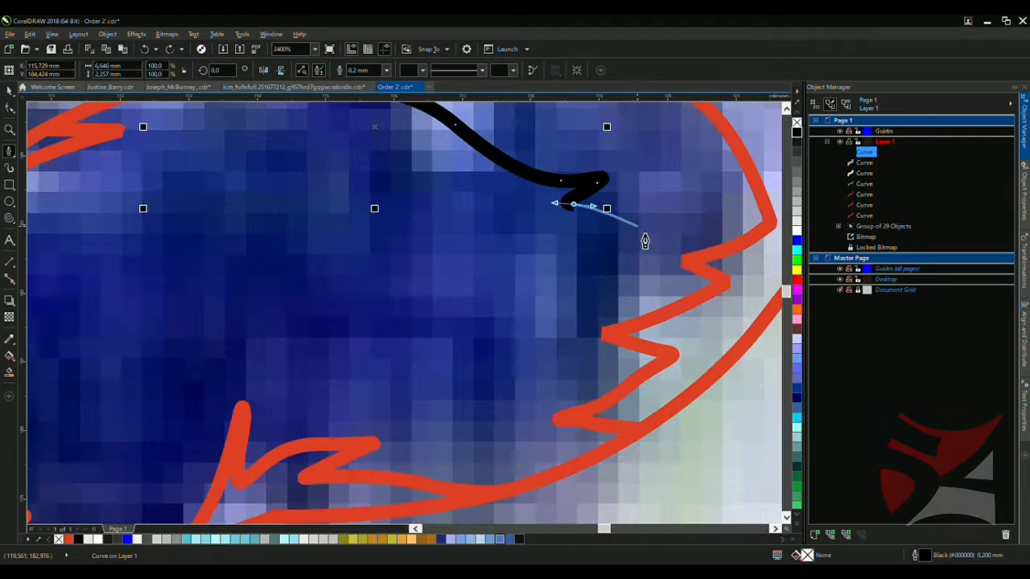
left_click(650, 214)
left_click(584, 269)
left_click(490, 280)
left_click(576, 292)
left_click(497, 305)
left_click(584, 320)
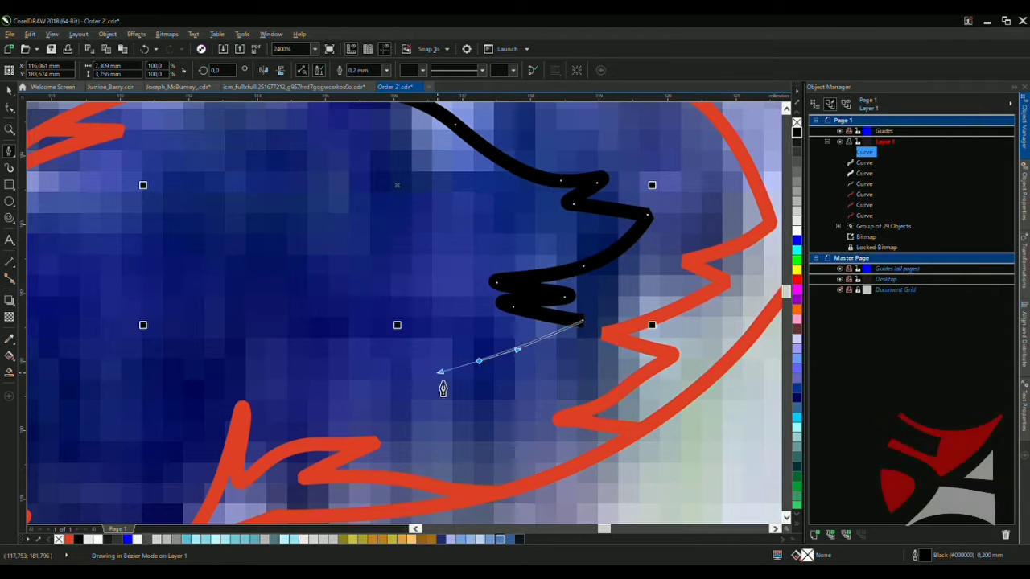
Trace the dark area's lower edge back from the beak side with one feather notch, sweeping below the patch's bottom outline
left_click(302, 359)
mouse_move(348, 412)
left_mouse_down()
mouse_move(336, 363)
mouse_move(352, 417)
left_mouse_up()
scroll(321, 378, "down", 3)
scroll(379, 345, "up", 3)
scroll(351, 416, "down", 3)
left_click(288, 437)
scroll(266, 402, "up", 3)
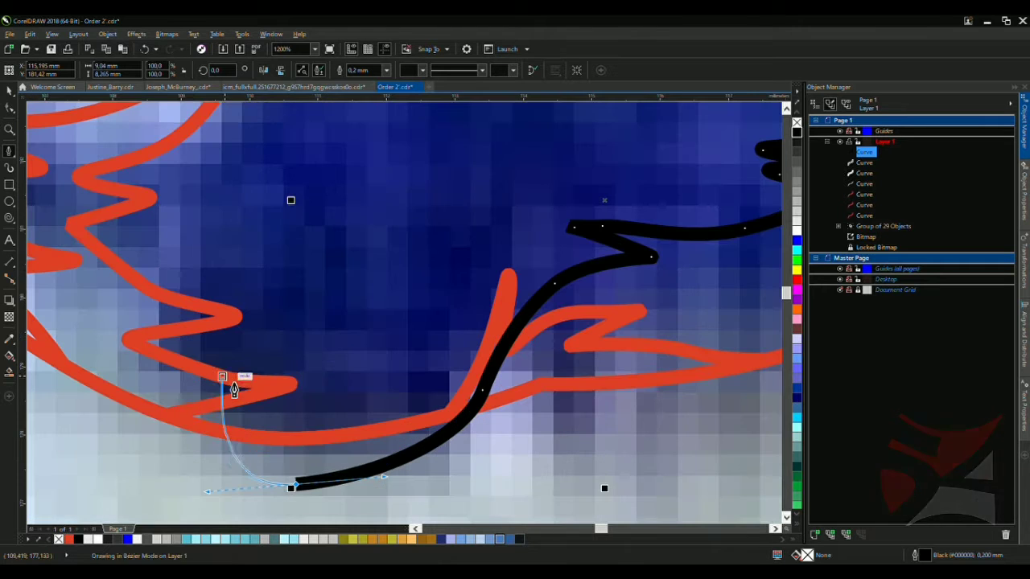
Turn the curve back inside the patch and trace its lower tail-side edge as short zigzag feather tips
left_click_drag(145, 407, 280, 395)
left_click(312, 361)
left_click(233, 356)
left_click(304, 340)
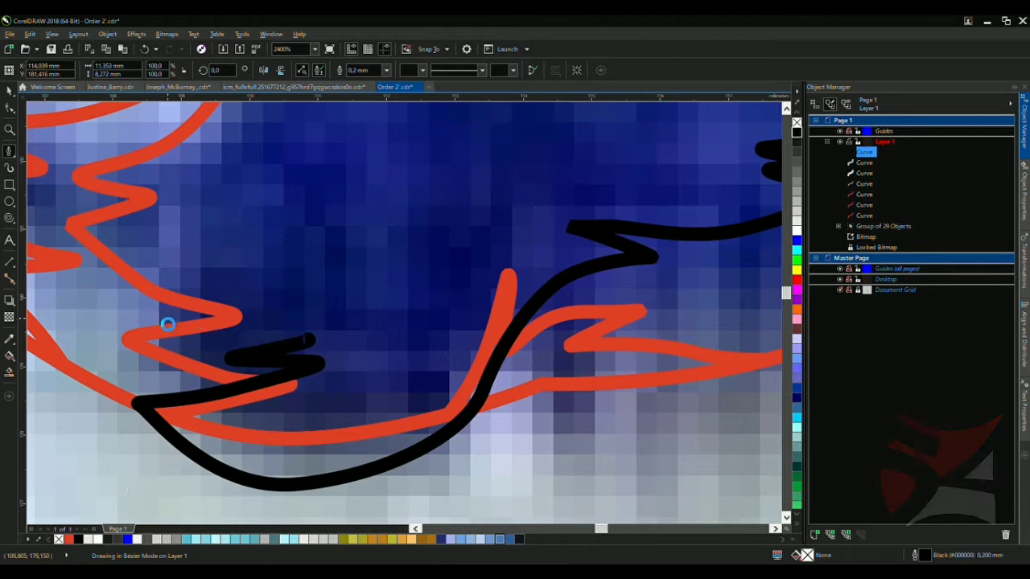
left_click(211, 330)
left_click(103, 278)
left_click(198, 276)
Finish the tail-side edge with further feather tips up to the patch's upper outline and close the curve at its starting point
scroll(259, 257, "down", 3)
scroll(151, 272, "up", 3)
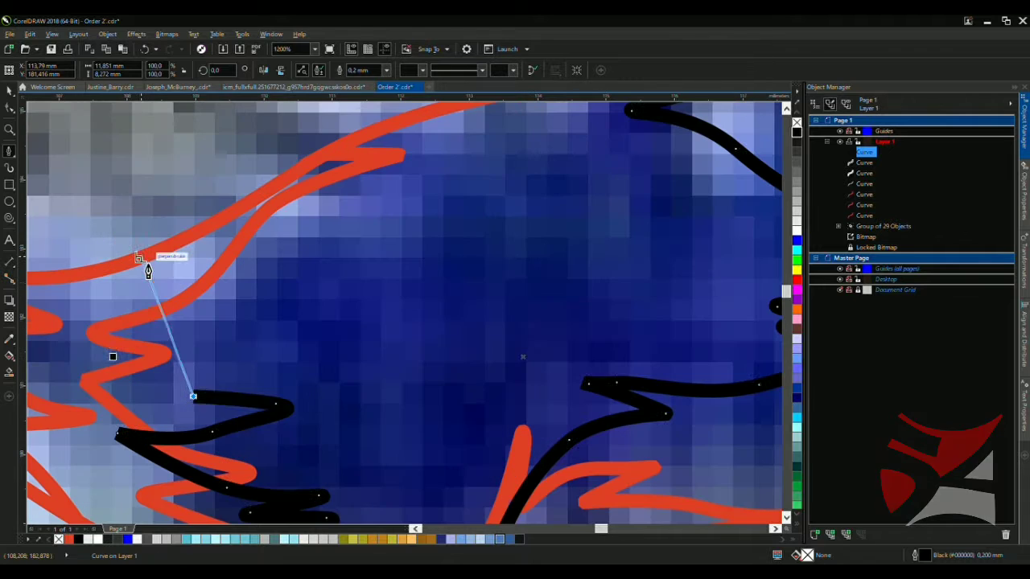
left_click_drag(211, 432, 289, 414)
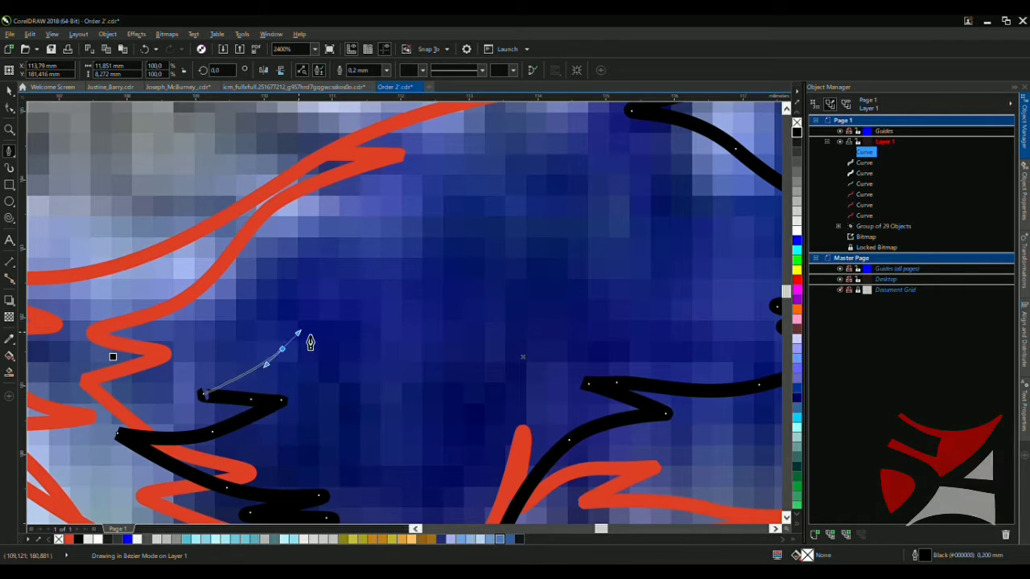
left_click(320, 296)
scroll(260, 338, "down", 2)
scroll(267, 307, "up", 1)
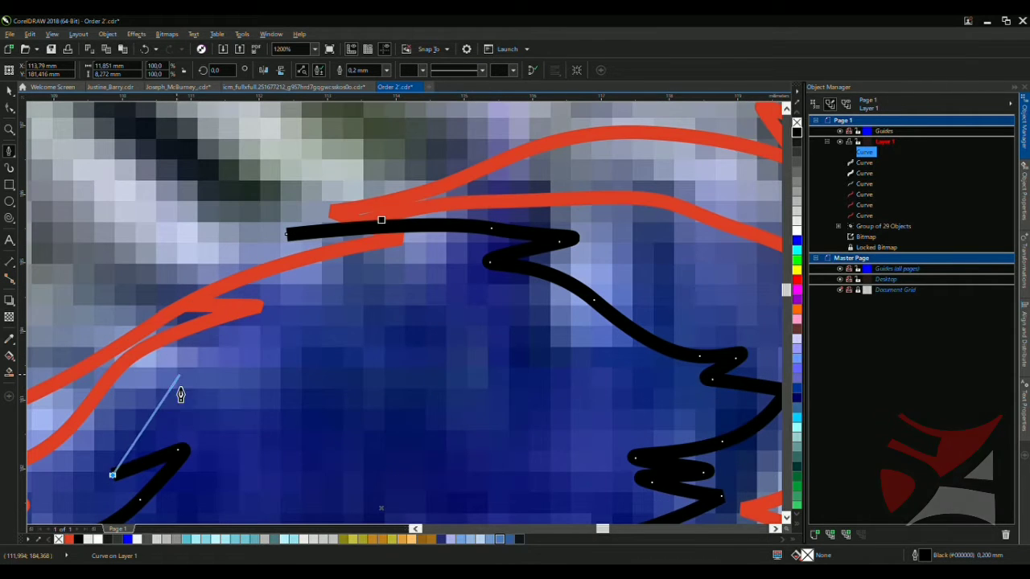
left_click(259, 341)
left_click(109, 378)
left_click(179, 285)
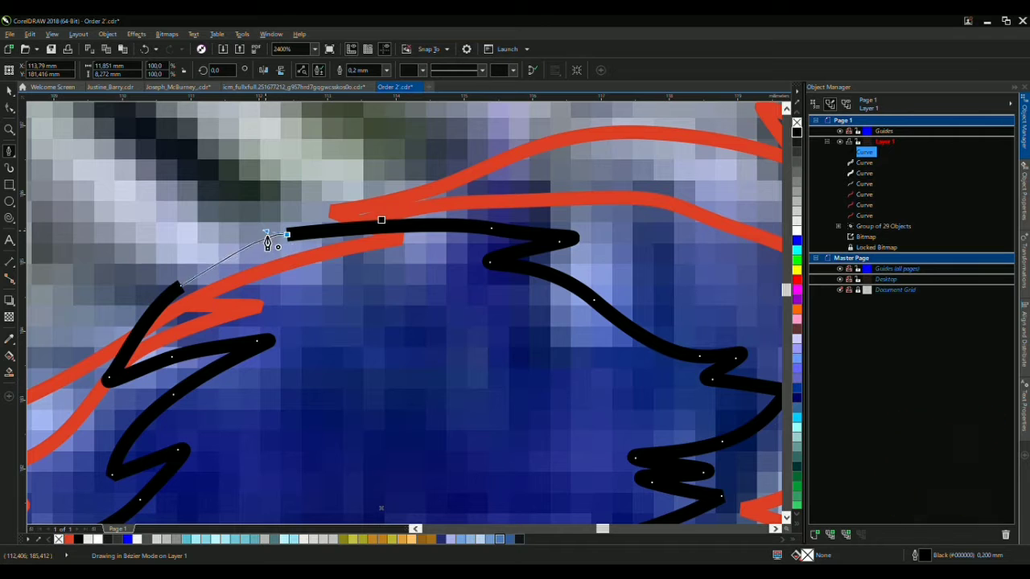
left_click(288, 234)
scroll(305, 229, "down", 1)
key("space")
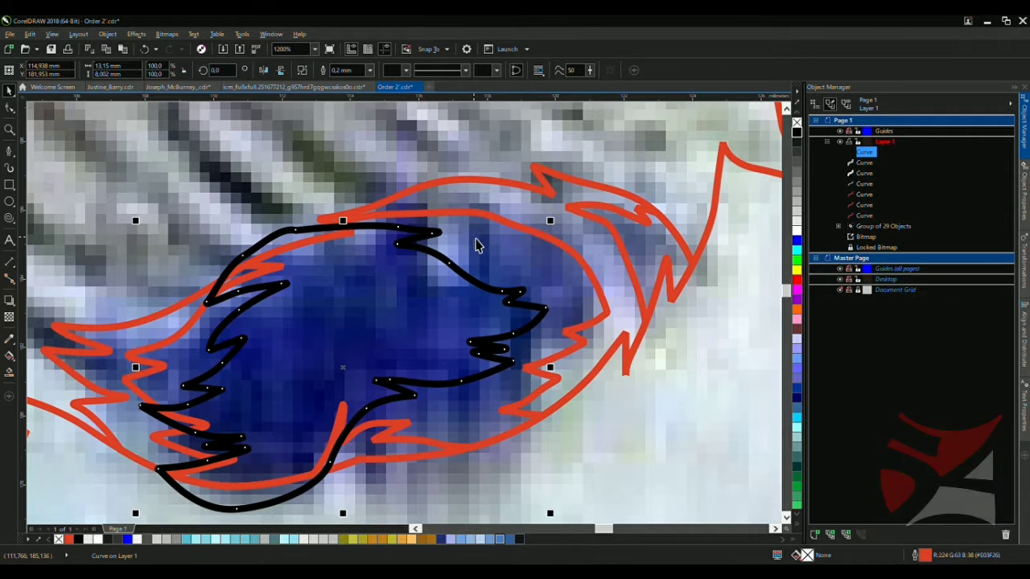
Intersect the dark-area shape with the cheek patch, move the black source curve aside and delete it
left_click(493, 245, "shift")
left_click(480, 241)
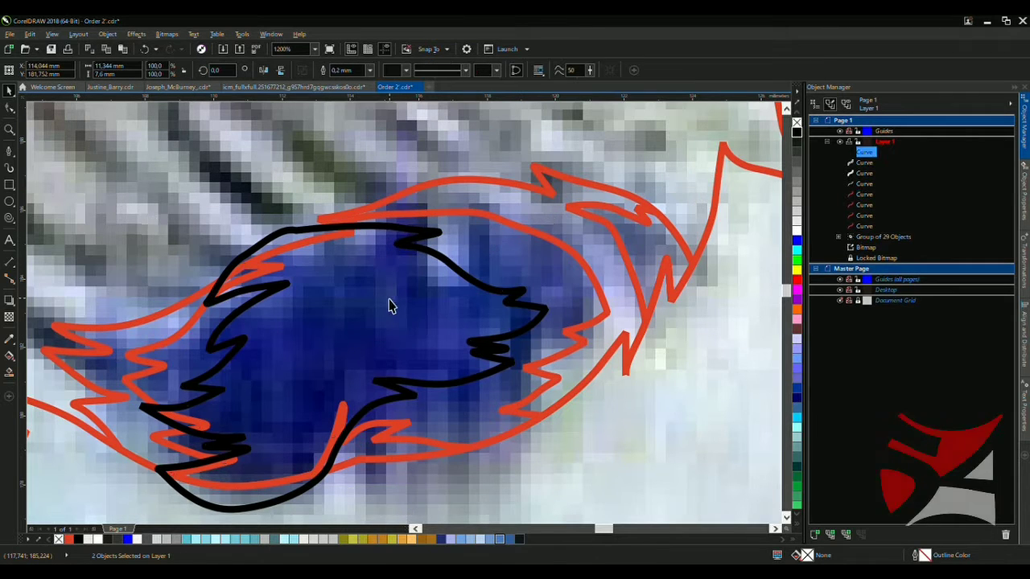
left_click_drag(391, 303, 339, 235)
key("Delete")
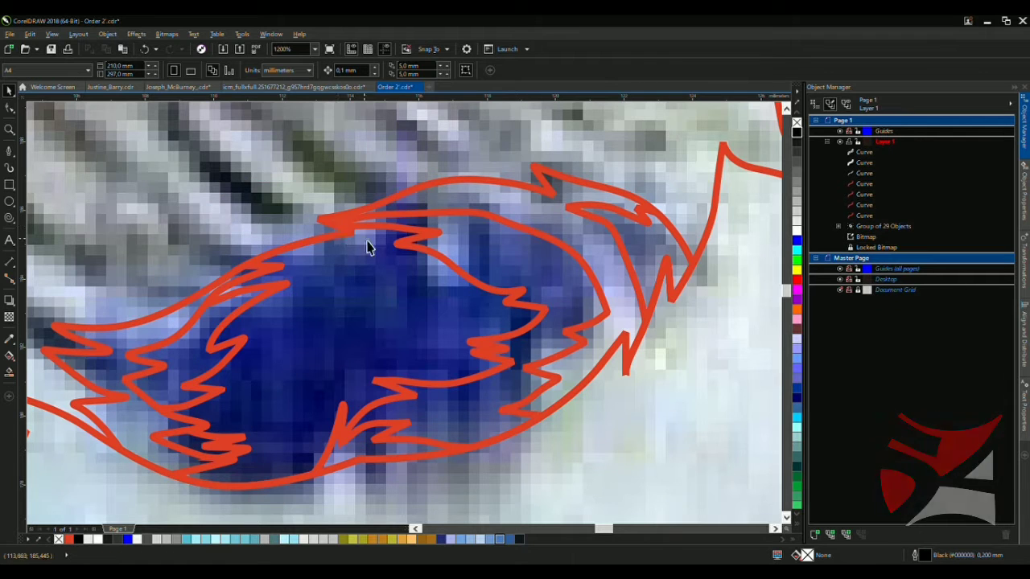
Examine the striped feathers of the head and neck around the finished cheek patch, with the Bézier drawing tool ready
scroll(470, 348, "down", 2)
scroll(465, 354, "down", 1)
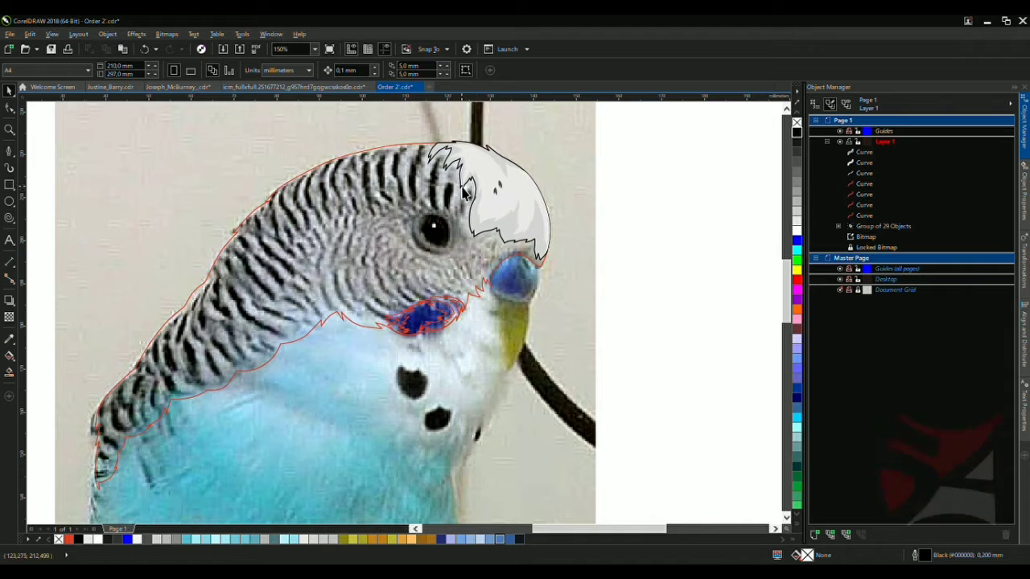
scroll(464, 192, "up", 1)
key("F5")
scroll(480, 201, "down", 1)
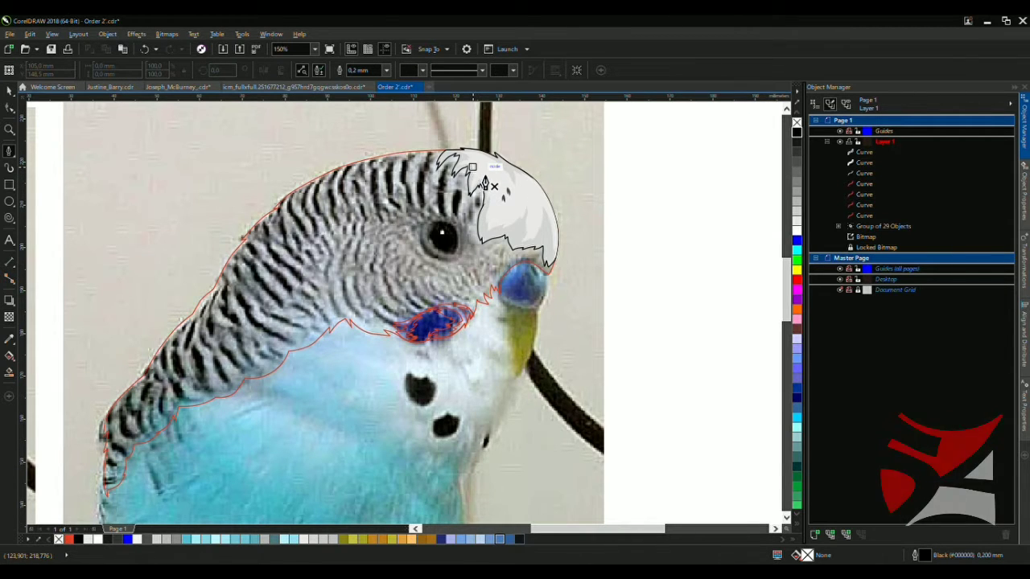
scroll(397, 262, "up", 1)
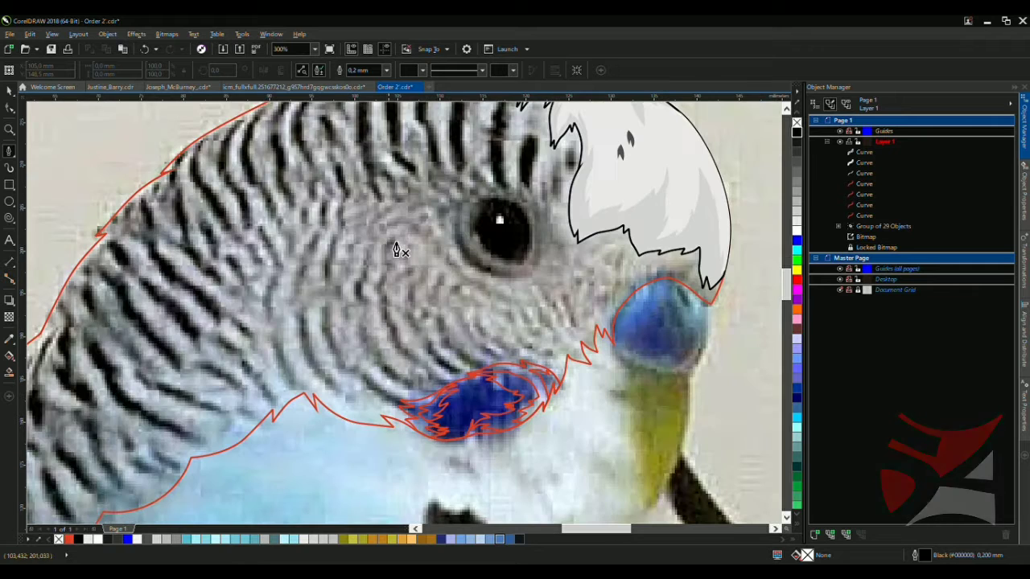
scroll(397, 232, "down", 1)
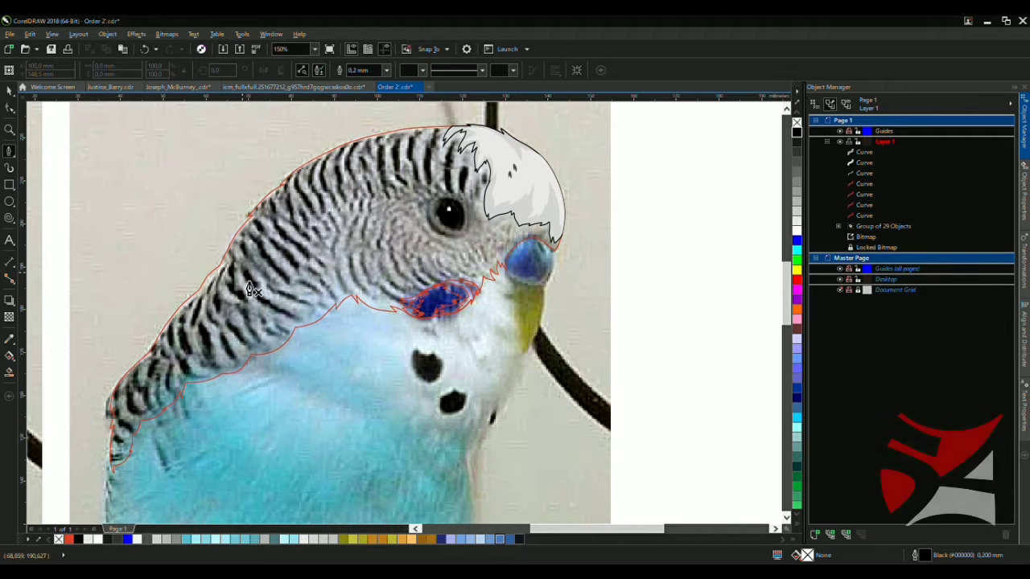
scroll(301, 332, "down", 1)
Draw a closed Bézier shape about 3.6 by 2 mm over the lowest light gap between the neck stripes, with a feather notch underneath
scroll(128, 425, "up", 5)
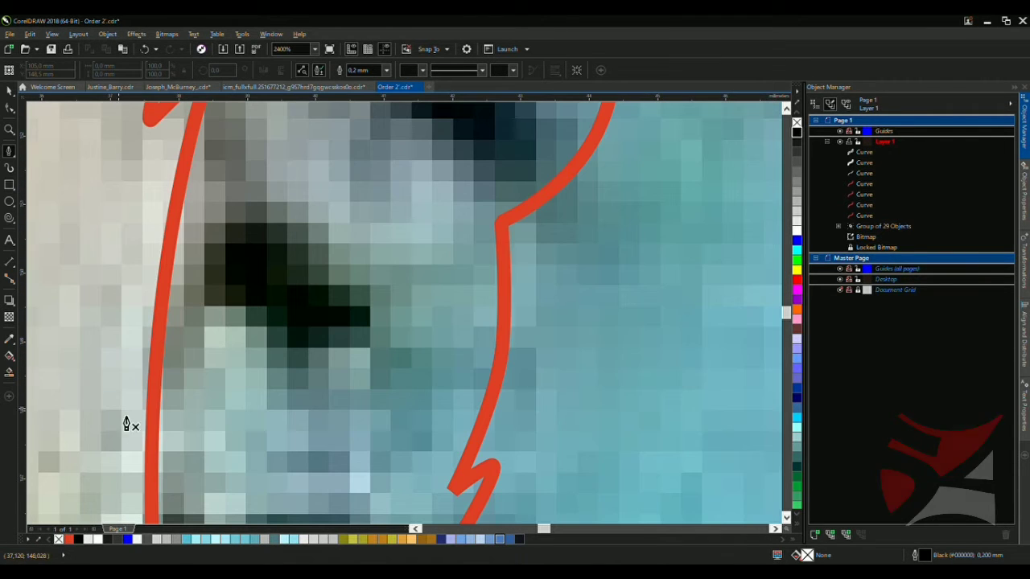
left_click(260, 496)
key("ctrl+z")
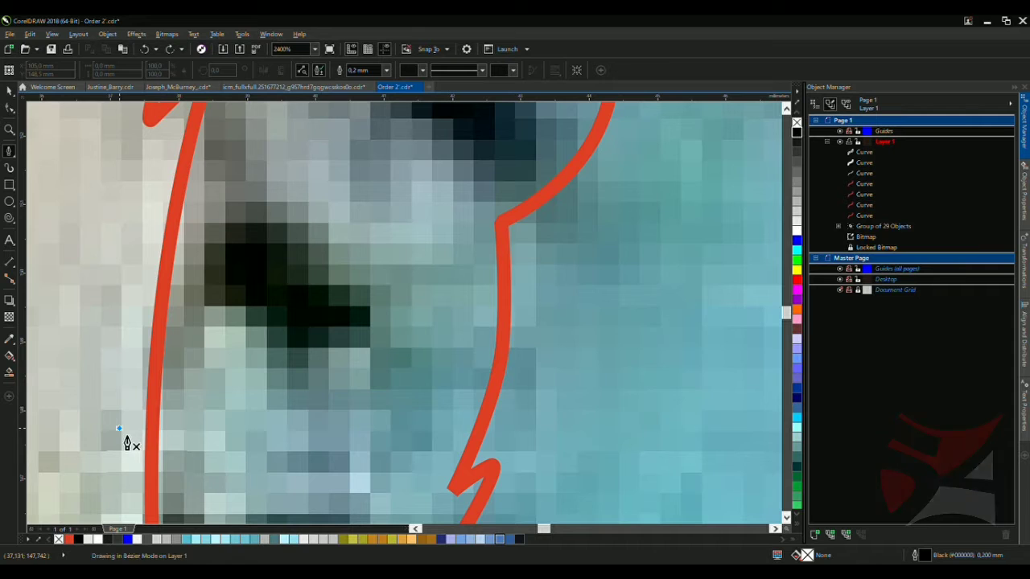
left_click_drag(127, 442, 241, 510)
left_click(314, 490)
left_click(241, 456)
left_click(346, 466)
left_click_drag(295, 389, 246, 357)
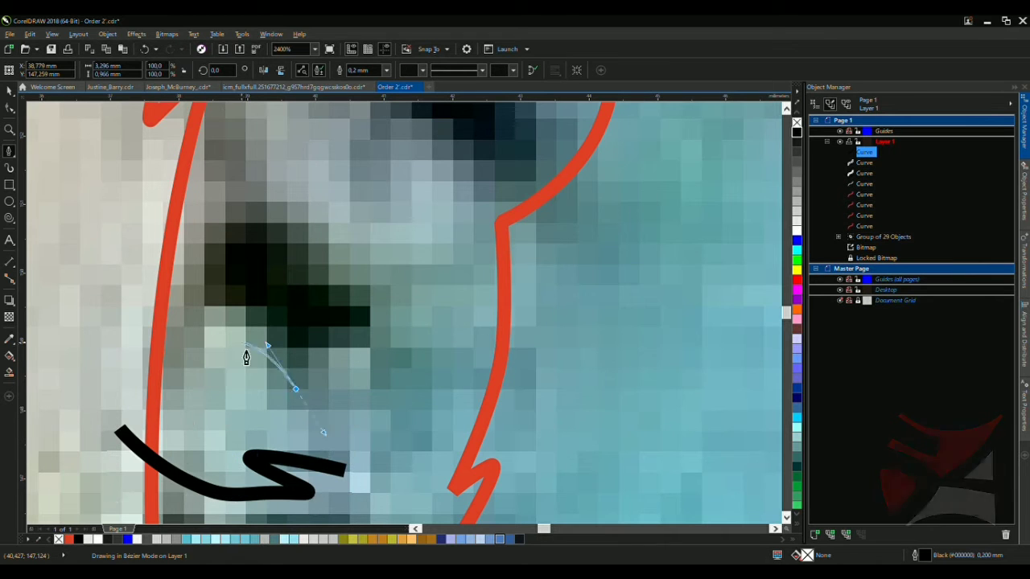
key("ctrl+z")
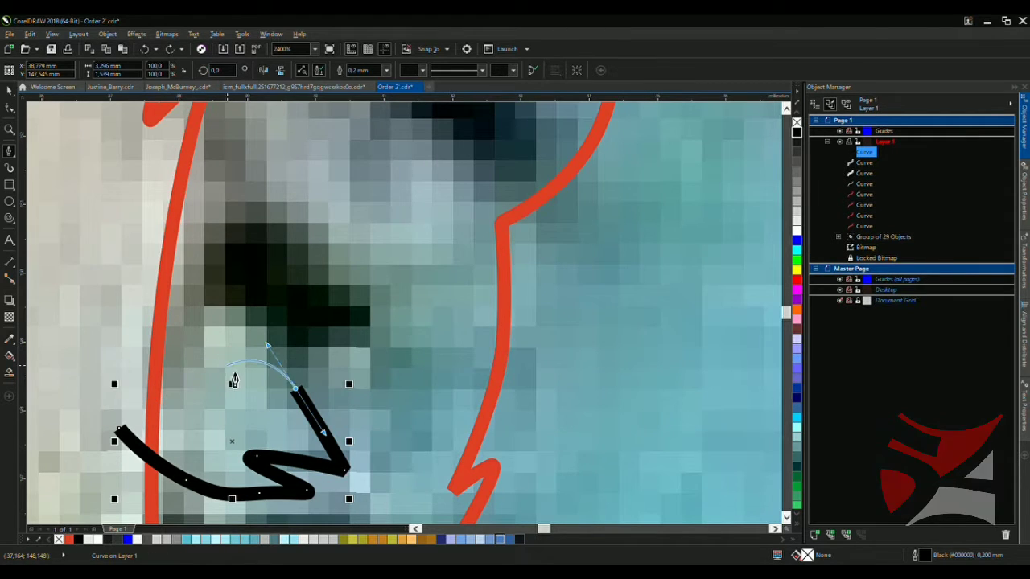
left_click(118, 428)
scroll(219, 415, "down", 3)
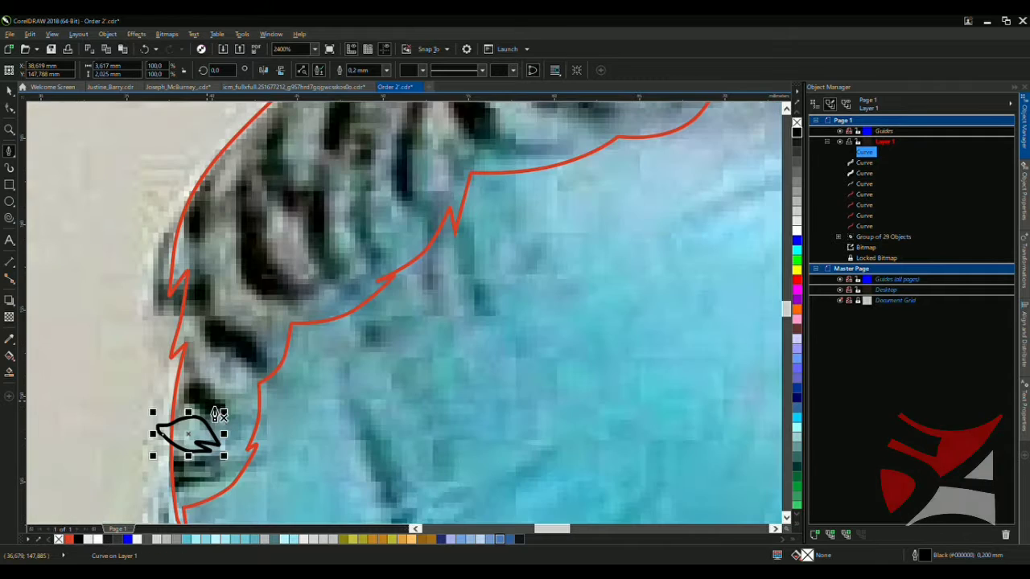
Start another Bézier curve along the upper edge of the short black stripe above the new shape
scroll(219, 414, "up", 3)
left_click(330, 483)
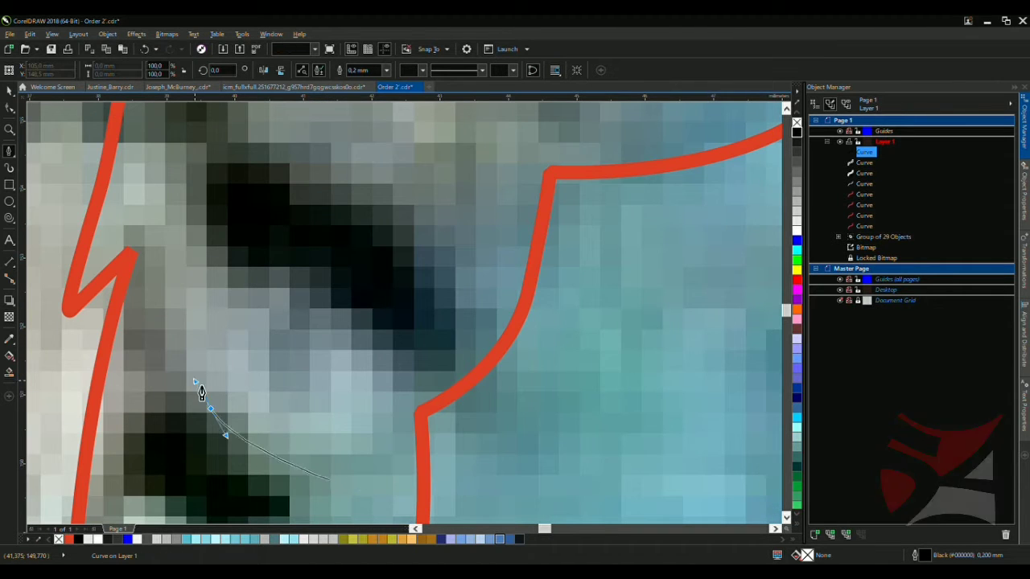
left_click_drag(202, 395, 175, 260)
left_click_drag(155, 201, 138, 228)
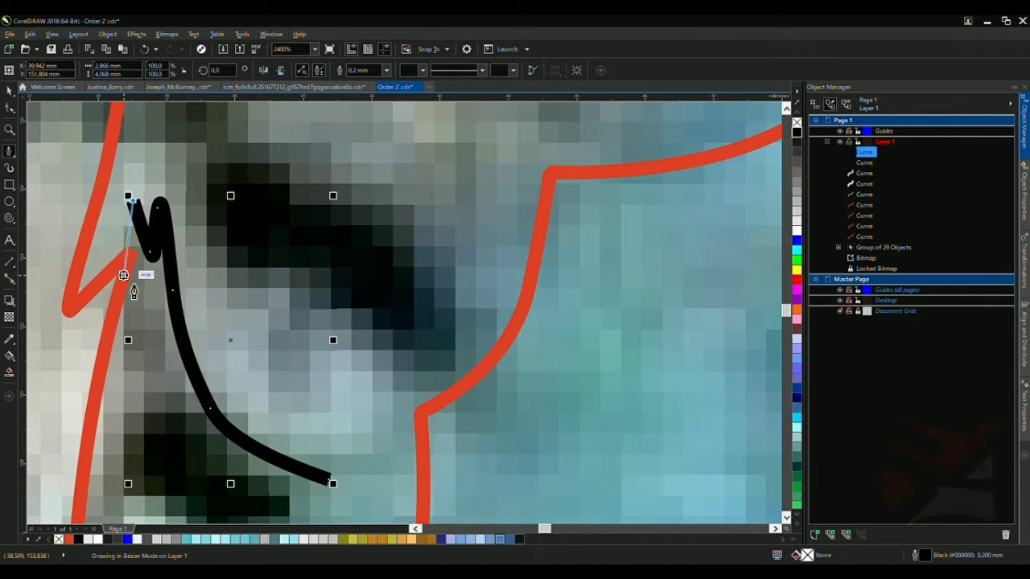
scroll(138, 271, "down", 1)
scroll(110, 281, "up", 1)
key("ctrl+z")
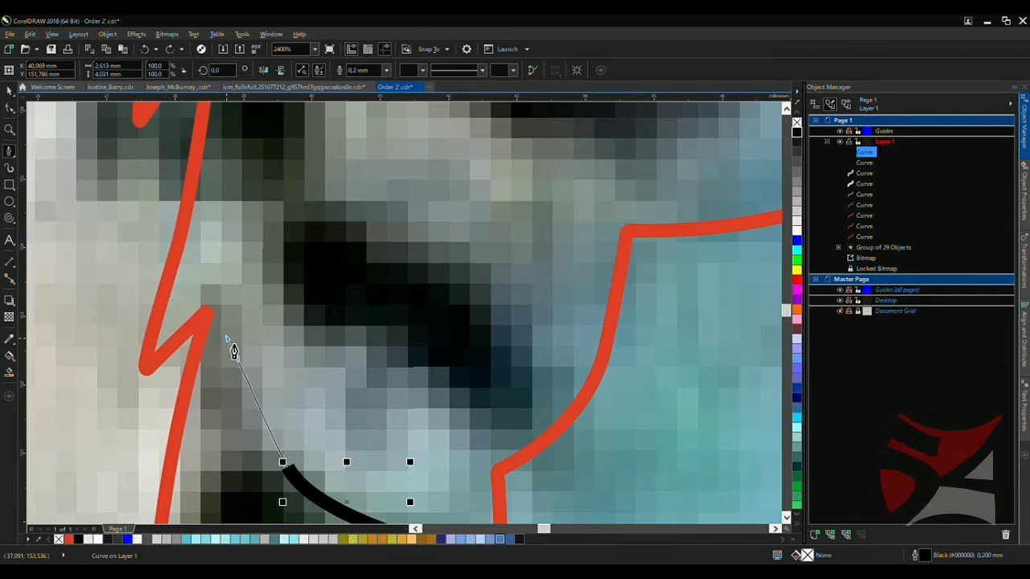
Carry the curve out past the neck's outer outline, loop it back in higher up and add a pointed feather notch inside
left_click(234, 352)
scroll(123, 441, "down", 1)
left_click_drag(113, 414, 129, 378)
scroll(149, 375, "up", 1)
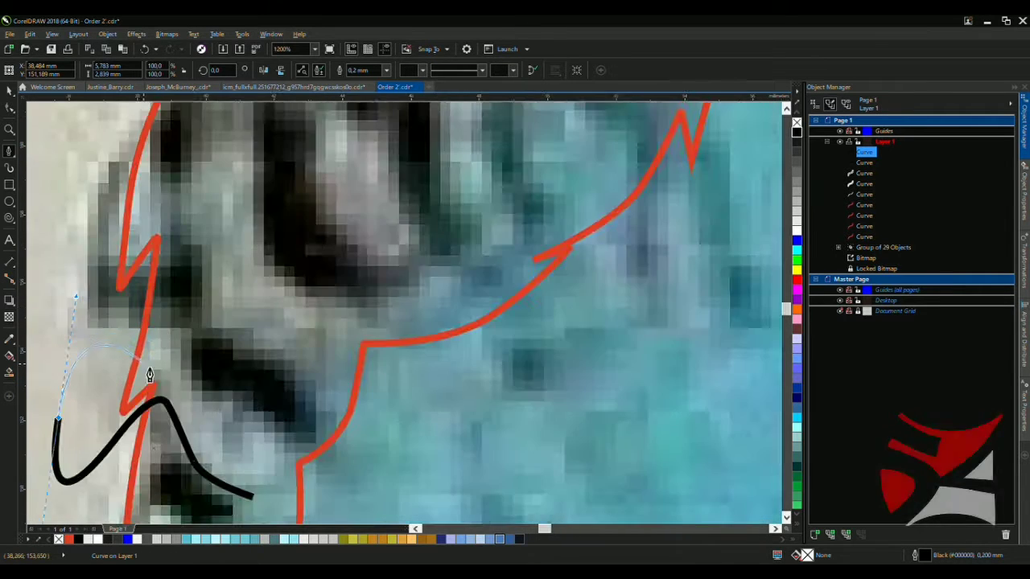
scroll(149, 374, "up", 1)
left_click_drag(205, 330, 224, 240)
scroll(225, 242, "down", 2)
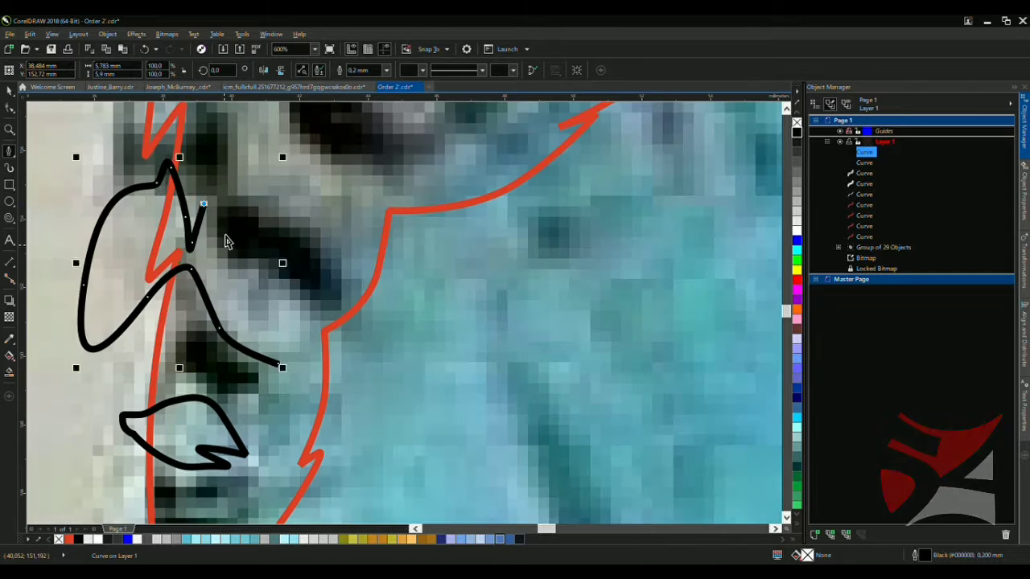
Trace the lower edge of the next black stripe with two feather tips, extending the curve past the wing-side outline
scroll(225, 241, "up", 1)
left_click(240, 300)
left_click(228, 239)
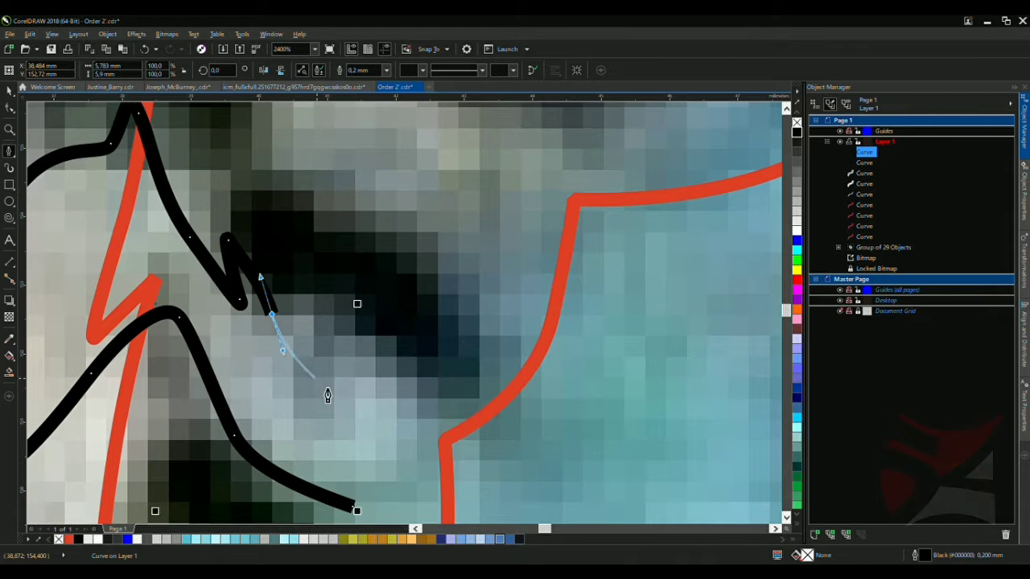
left_click(344, 393)
left_click(394, 422)
left_click(334, 426)
scroll(485, 475, "down", 1)
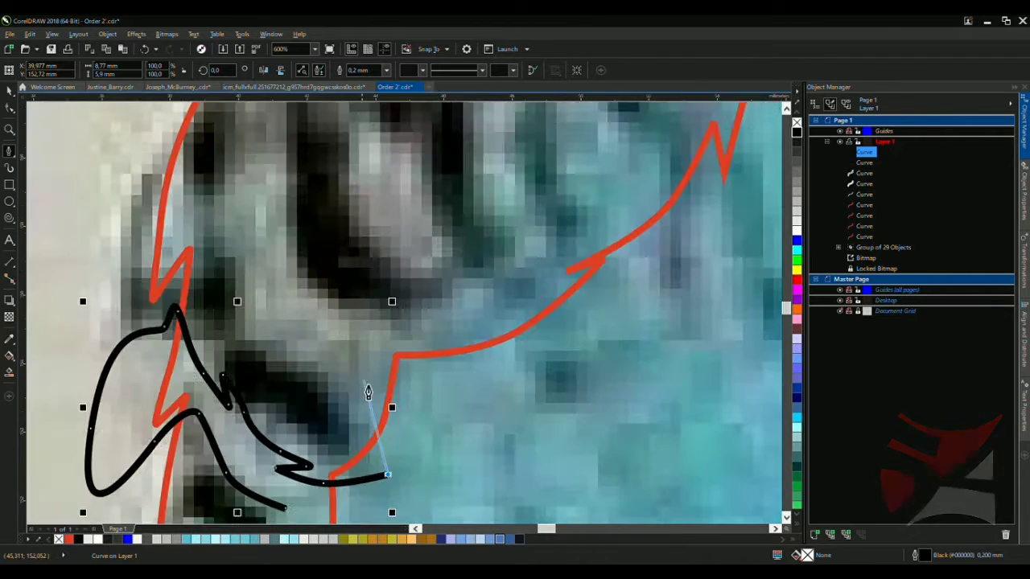
Wrap the curve around the outer end of the short black stripe and carry it up the light gap above, adding a feather notch
scroll(410, 483, "up", 1)
left_click_drag(401, 465, 283, 295)
scroll(299, 349, "down", 3)
scroll(289, 337, "up", 2)
scroll(283, 295, "up", 1)
left_click(283, 251)
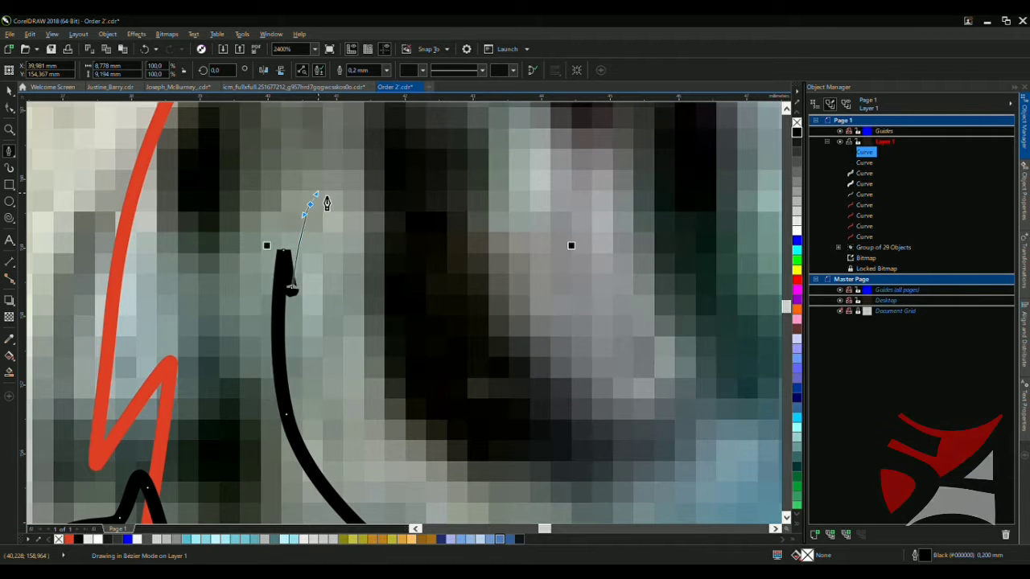
Form the pointed top of this light gap and trace its other side down along the large black stripe
left_click(342, 149)
left_click(330, 251)
scroll(350, 330, "down", 4)
scroll(362, 236, "up", 1)
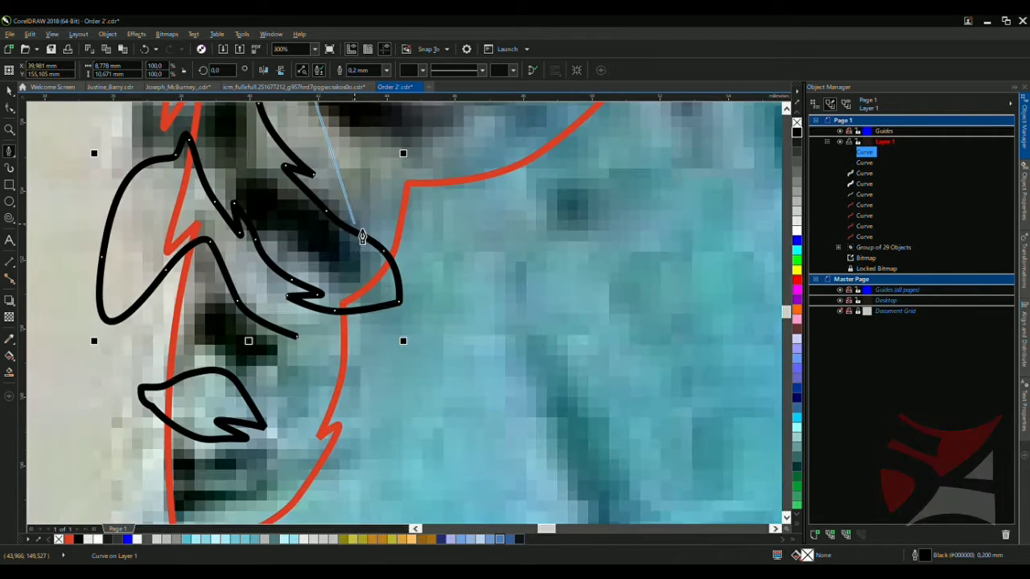
left_click(434, 226)
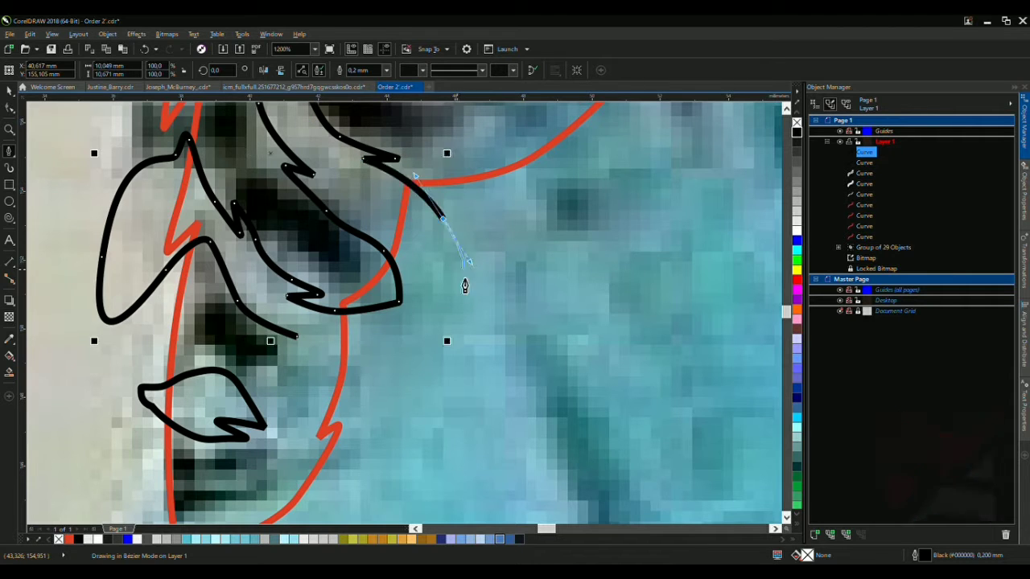
Redraw the gap's lower end with a feather notch below the large black stripe, keeping the curve inside the wing-side outline
scroll(483, 285, "down", 3)
scroll(508, 288, "up", 2)
scroll(385, 264, "up", 3)
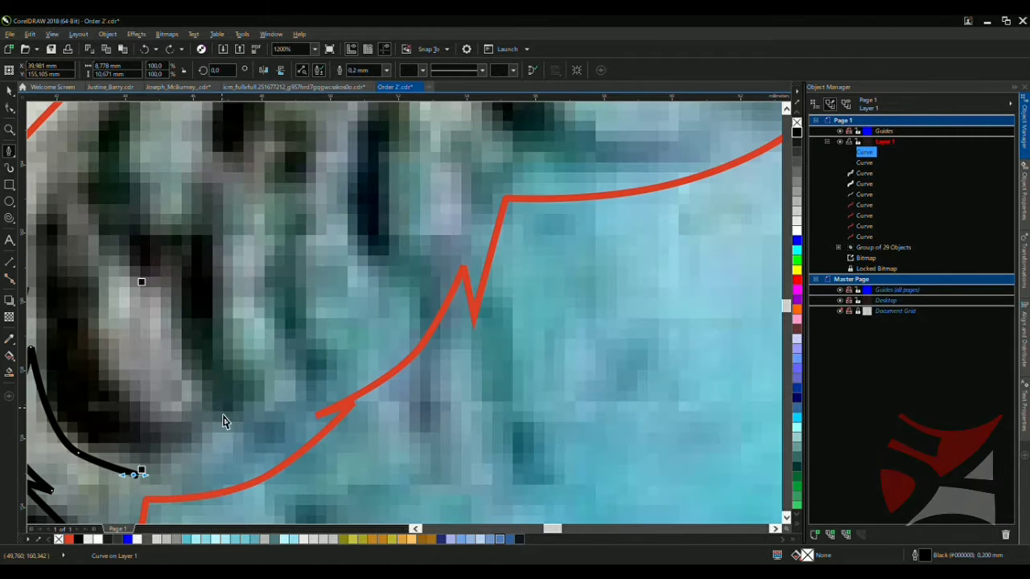
scroll(223, 422, "up", 1)
left_click(218, 447)
scroll(273, 447, "down", 1)
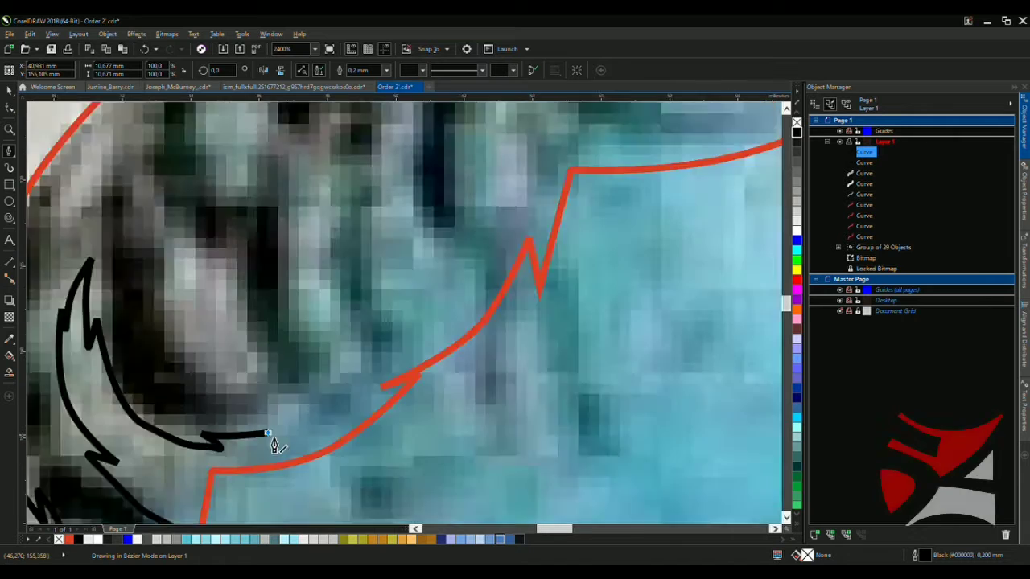
Turn the curve back around the large black stripe's lower end and add a feather notch inside the next light gap
scroll(274, 446, "up", 2)
left_click(302, 449)
left_click(210, 362)
left_click(191, 304)
left_click(236, 339)
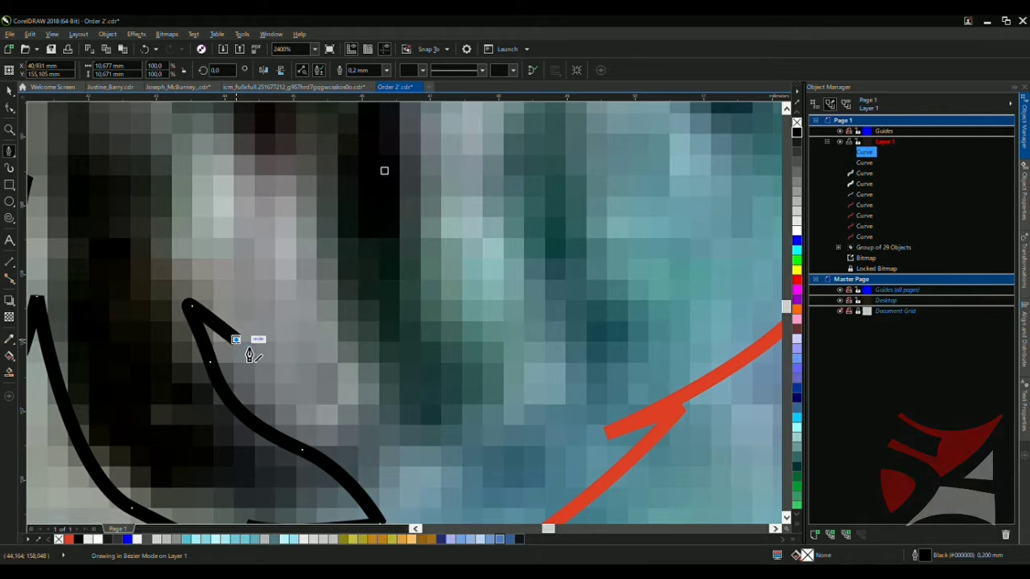
Continue the gap's edge up to a pointed top and start down its opposite side with a small feather notch
scroll(249, 354, "down", 1)
scroll(265, 414, "up", 1)
left_click(256, 389)
left_click_drag(246, 263, 356, 391)
scroll(357, 391, "down", 2)
scroll(379, 352, "up", 2)
Trace the gap's remaining side down the dark stripe, adding a feather notch before crossing the wing-side outline
mouse_move(333, 329)
left_mouse_down()
mouse_move(398, 398)
mouse_move(403, 362)
left_mouse_up()
left_click(421, 405)
left_click(475, 418)
mouse_move(580, 462)
left_mouse_down()
mouse_move(582, 476)
mouse_move(553, 455)
left_mouse_up()
scroll(563, 467, "down", 1)
scroll(563, 467, "up", 1)
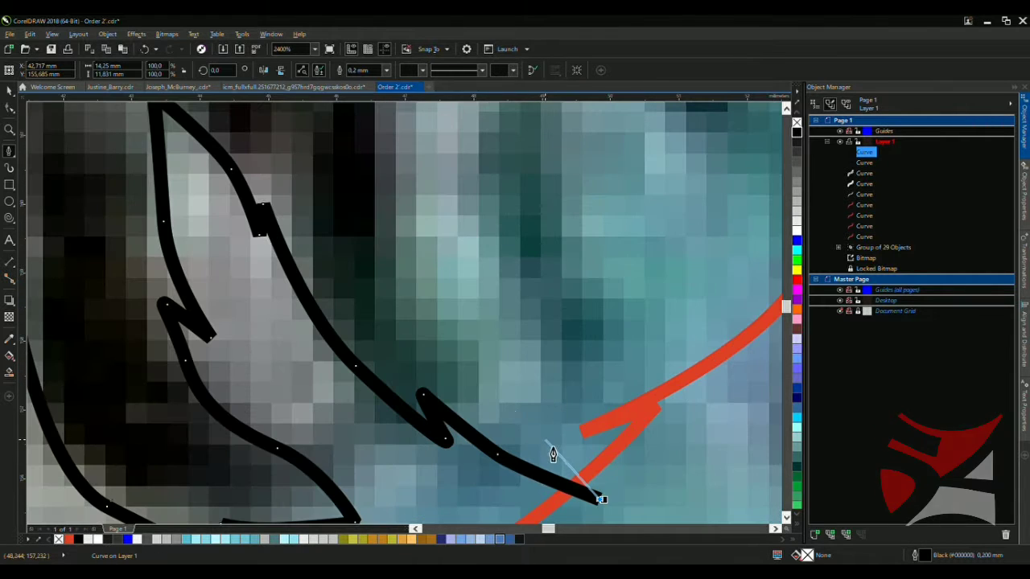
Bring the curve back from beyond the wing-side outline, up the far edge of the dark stripe, and add a feather notch
left_click_drag(435, 295, 465, 287)
scroll(465, 289, "down", 3)
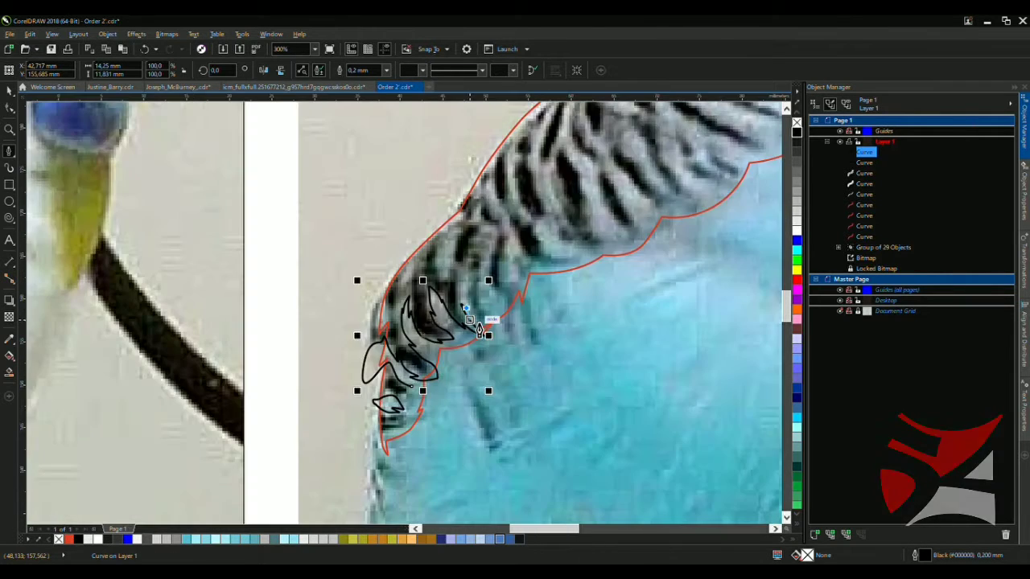
scroll(468, 293, "up", 1)
scroll(478, 292, "up", 1)
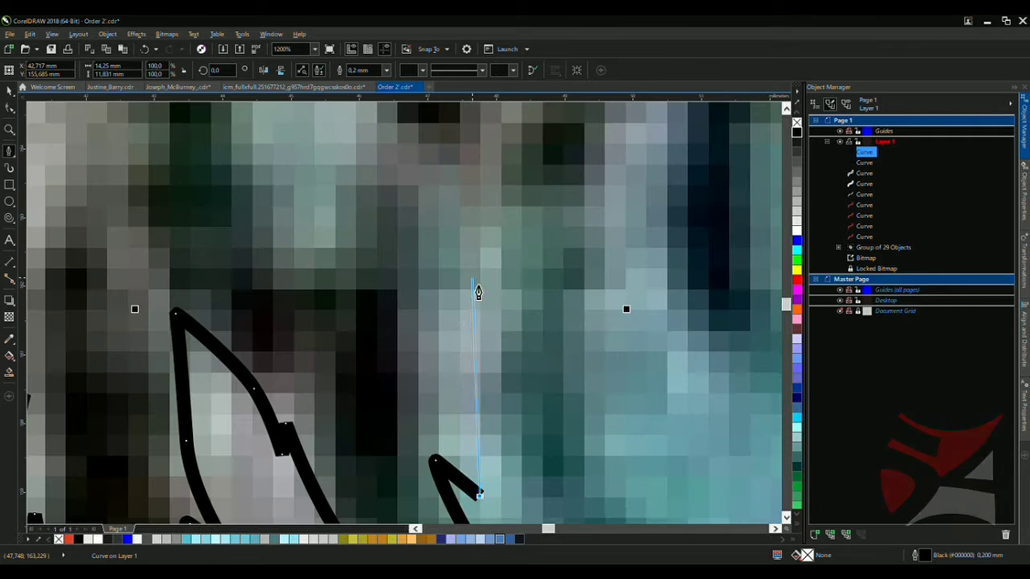
Shape a narrow pointed tip at the top of this light gap and turn the curve downward again
left_click_drag(484, 257, 497, 230)
key("ctrl+z")
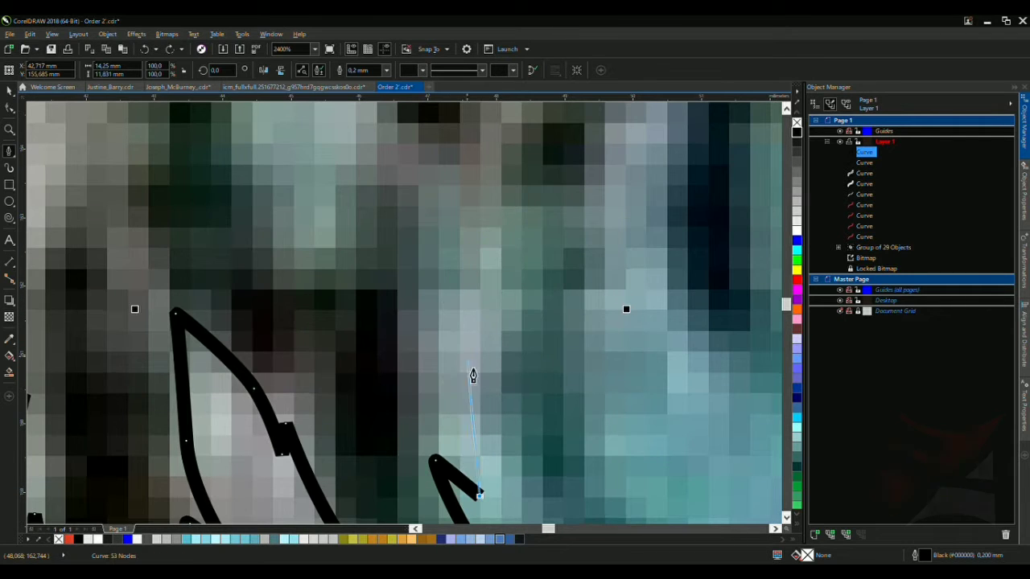
left_click_drag(468, 293, 520, 252)
scroll(520, 253, "down", 1)
scroll(520, 349, "up", 1)
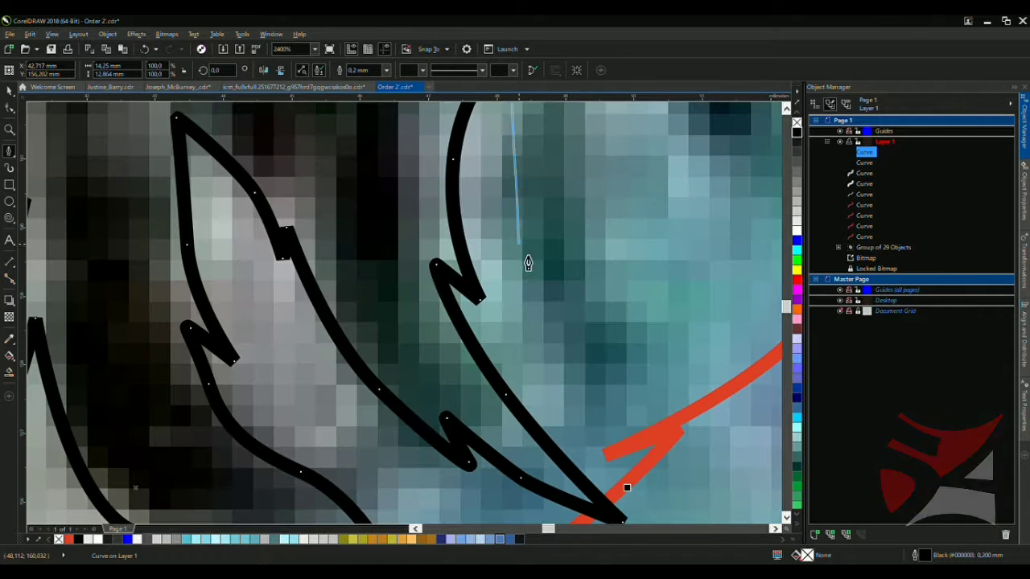
Trace the narrow gap's other side downward with a feather notch near its lower end, extending it past the wing-side outline
left_click(529, 263)
left_click(609, 375)
left_click(739, 447)
scroll(739, 447, "down", 2)
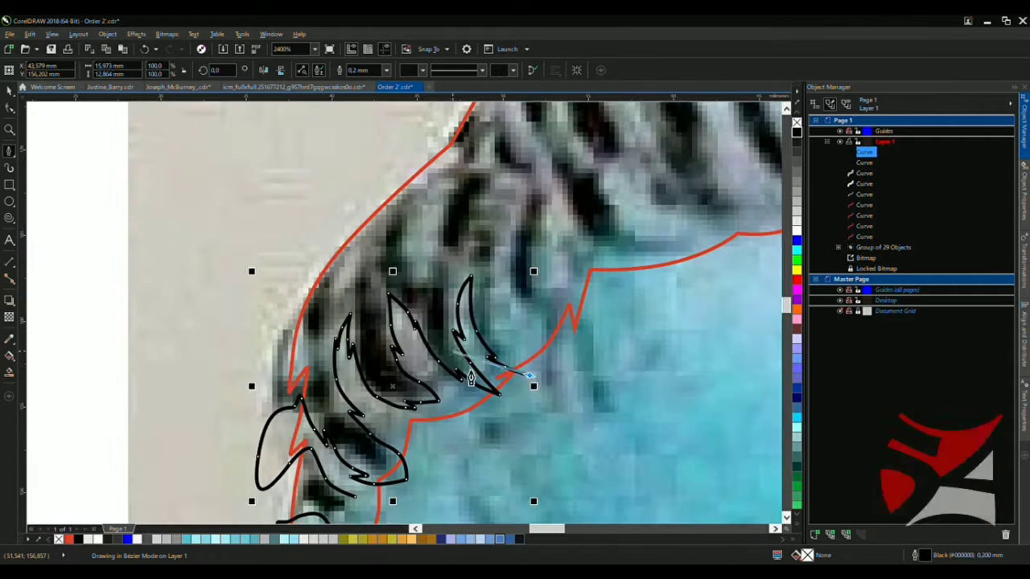
Return the curve inside the wing-side outline and trace the next feather gap up through a notch to a pointed top
scroll(530, 371, "up", 1)
scroll(530, 371, "up", 1)
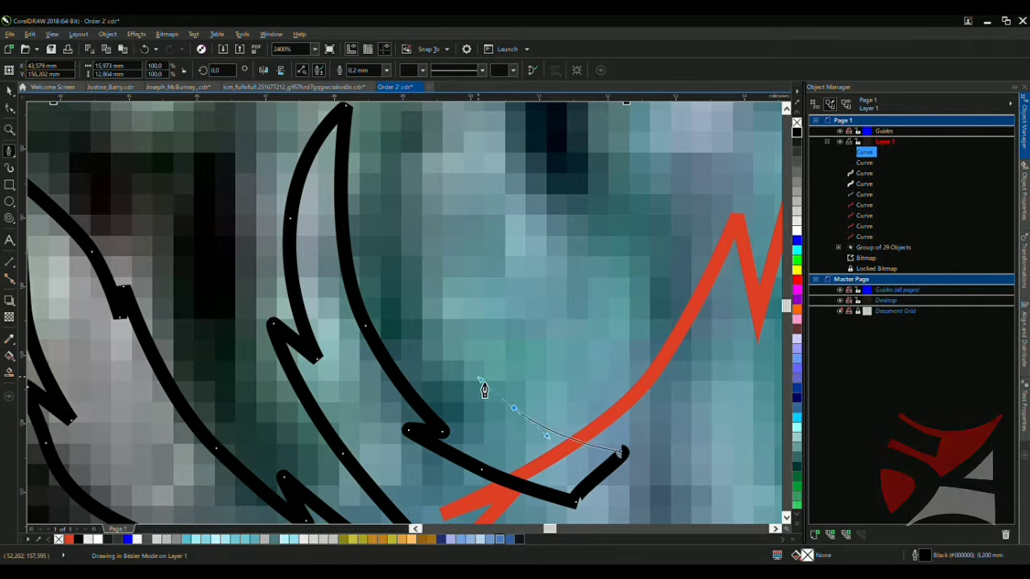
left_click_drag(487, 303, 494, 232)
Trace down around the short dark blue stripe with a feather notch, reach the wing-side outline and return up its other side
scroll(494, 322, "down", 2)
scroll(493, 314, "up", 1)
scroll(492, 314, "up", 1)
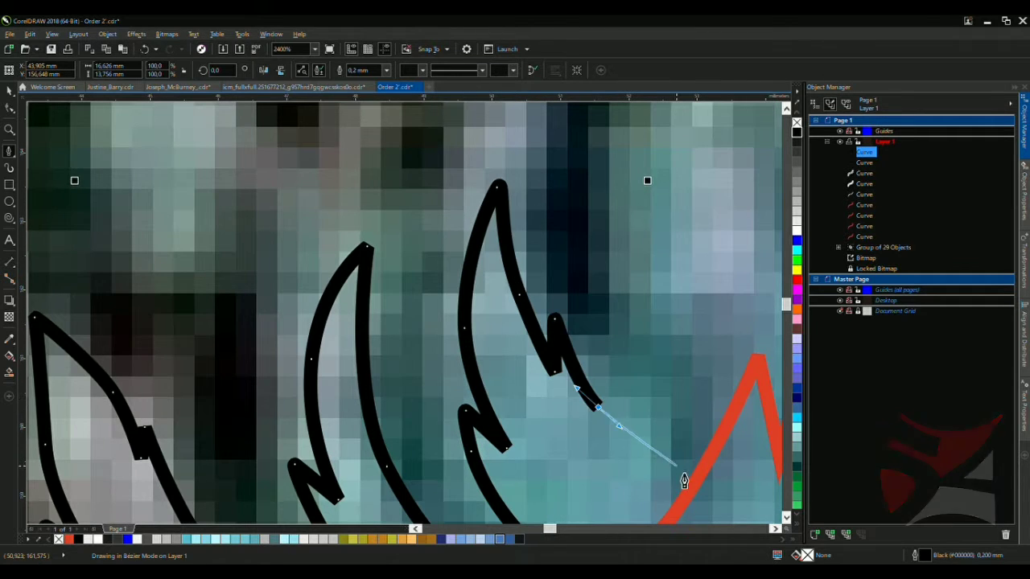
scroll(683, 478, "down", 8)
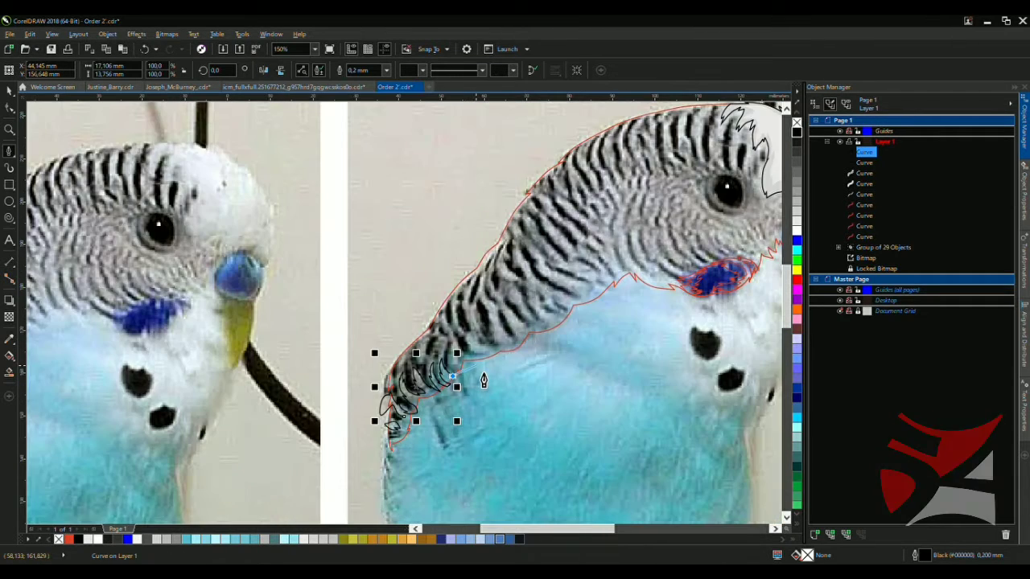
scroll(483, 381, "up", 6)
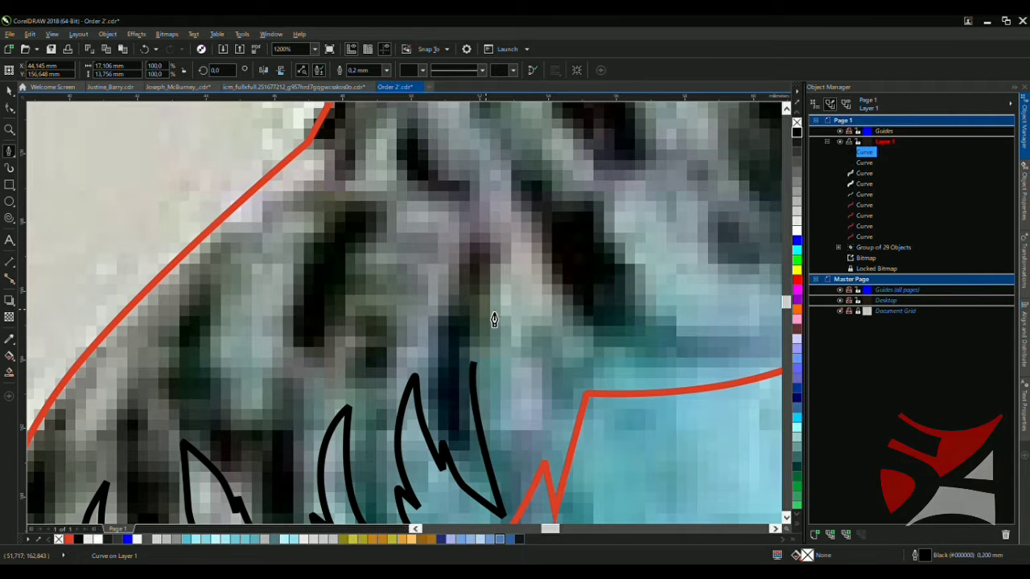
Add two upward feather tips, trace beneath the next black stripe with a notch and carry the curve below the wing-side outline
left_click(503, 515)
left_click_drag(494, 344, 581, 295)
scroll(487, 296, "down", 4)
scroll(487, 296, "up", 3)
scroll(497, 317, "down", 3)
scroll(496, 316, "up", 3)
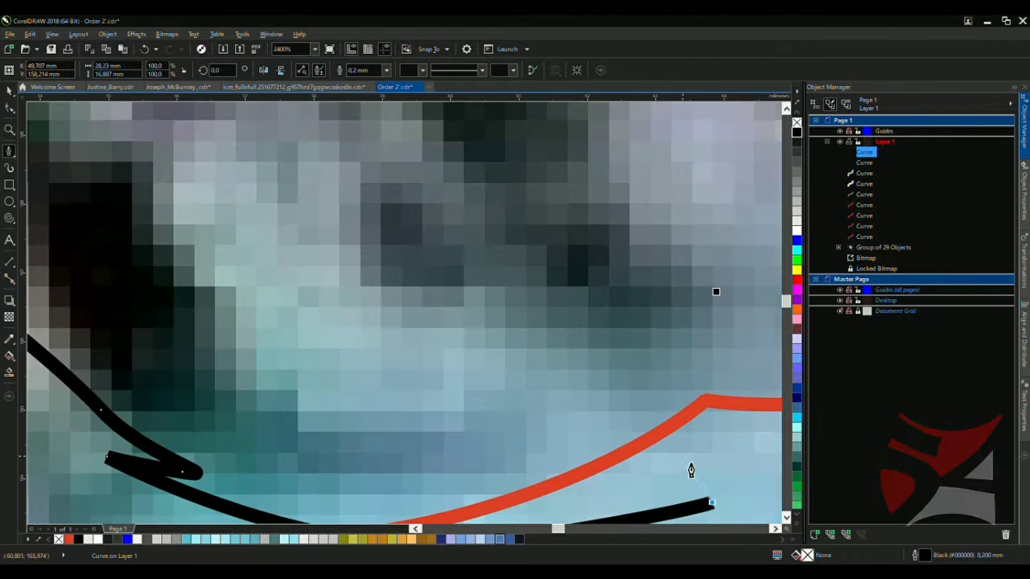
Close off the blunt end beyond the wing-side outline and bring the curve back inside with a feather notch
left_click_drag(639, 452, 601, 451)
left_click_drag(531, 418, 515, 420)
scroll(510, 421, "down", 3)
scroll(550, 441, "up", 1)
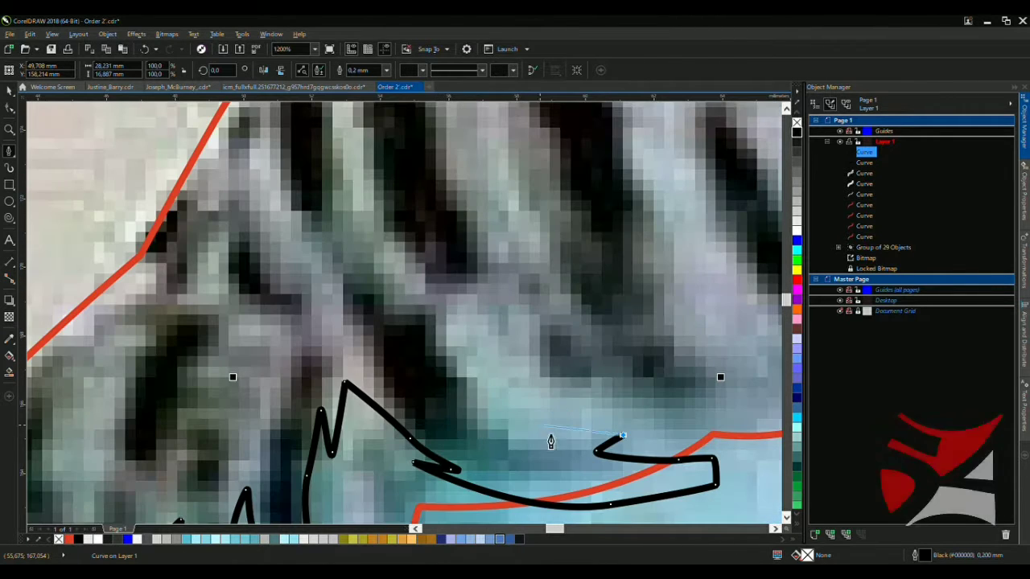
Trace the light gap up along the black stripe's far edge and finish its top with two small feather tips
left_click_drag(432, 320, 447, 320)
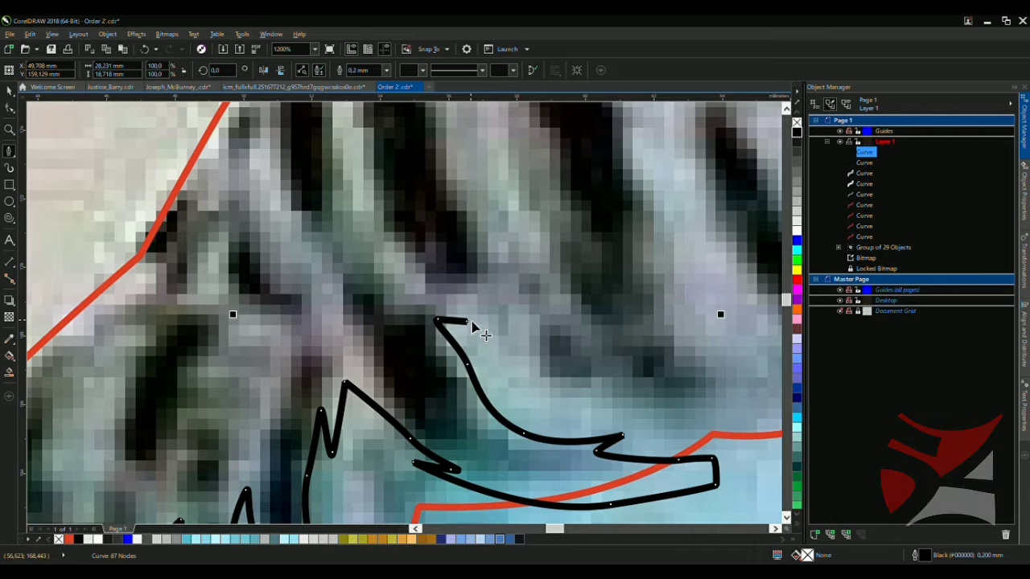
scroll(482, 330, "up", 4)
scroll(411, 254, "down", 4)
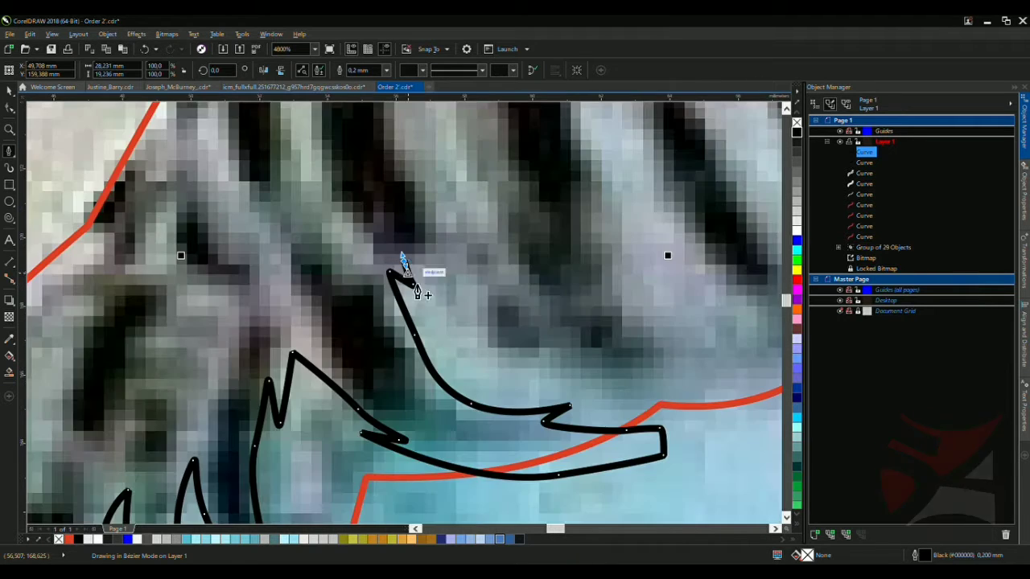
scroll(405, 259, "up", 2)
Trace the gap's opposite side downward with a feather notch, ending at a point short of the wing-side outline
left_click_drag(511, 430, 496, 381)
scroll(507, 366, "down", 5)
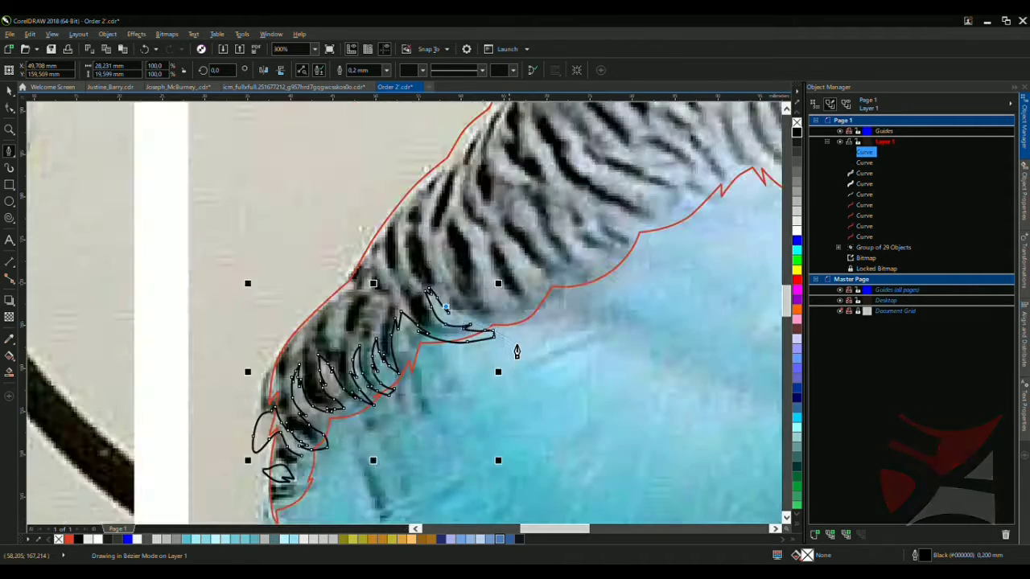
scroll(517, 352, "up", 3)
left_click(356, 290)
scroll(363, 301, "down", 1)
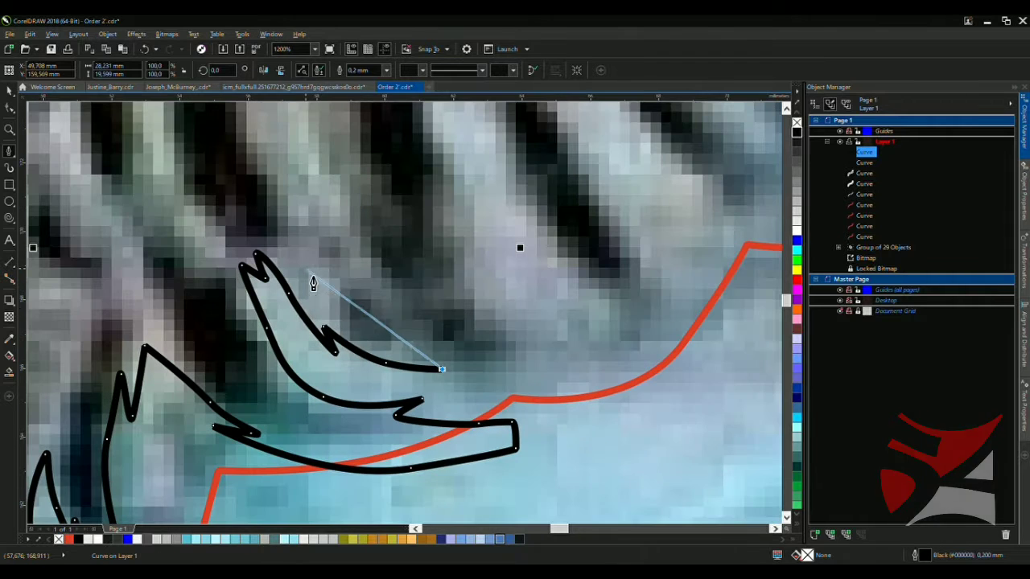
Trace back up from the point through a feather notch and follow the light gap between the two long black stripes
left_click(321, 225)
scroll(322, 229, "down", 1)
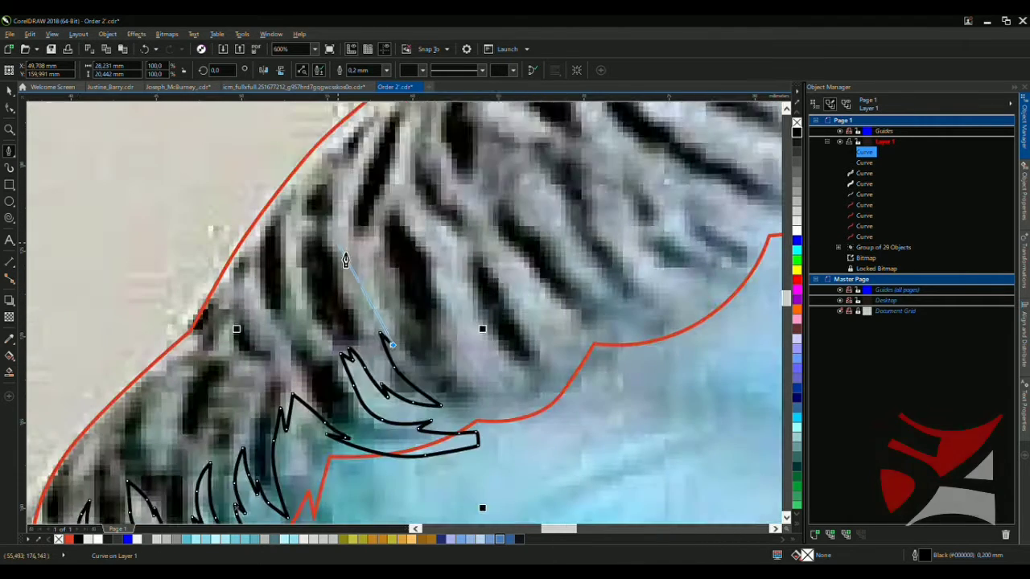
scroll(440, 390, "up", 1)
left_click_drag(447, 442, 440, 389)
left_click(369, 242)
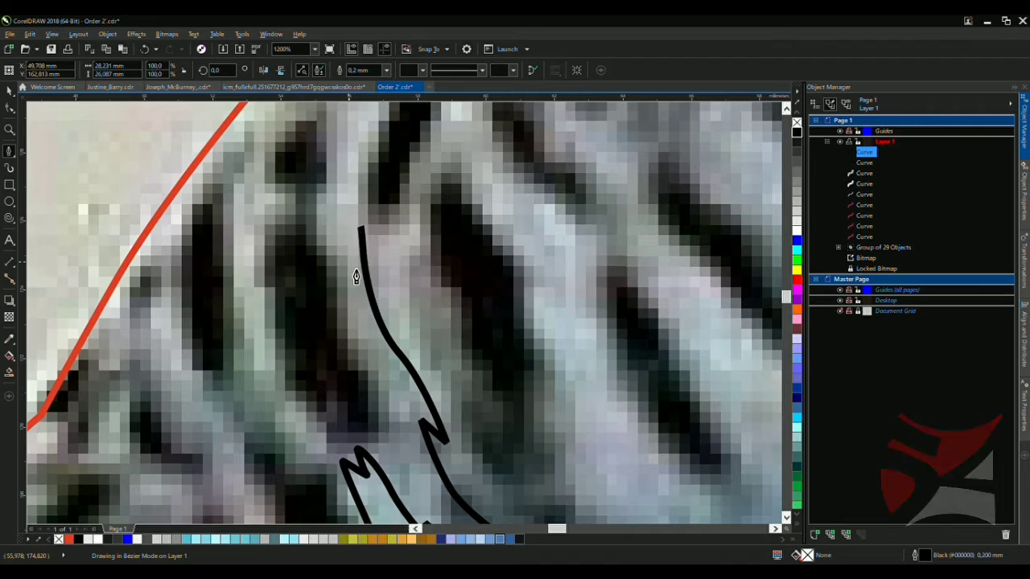
Add another feather notch, extend the gap to a long slender tip near the neck's outer outline and turn the curve downward
scroll(366, 241, "down", 3)
scroll(362, 362, "up", 3)
left_click_drag(359, 470, 371, 308)
scroll(362, 370, "down", 2)
scroll(368, 356, "up", 3)
scroll(410, 253, "down", 2)
scroll(352, 345, "up", 2)
scroll(442, 214, "down", 1)
scroll(362, 298, "down", 1)
scroll(346, 313, "up", 1)
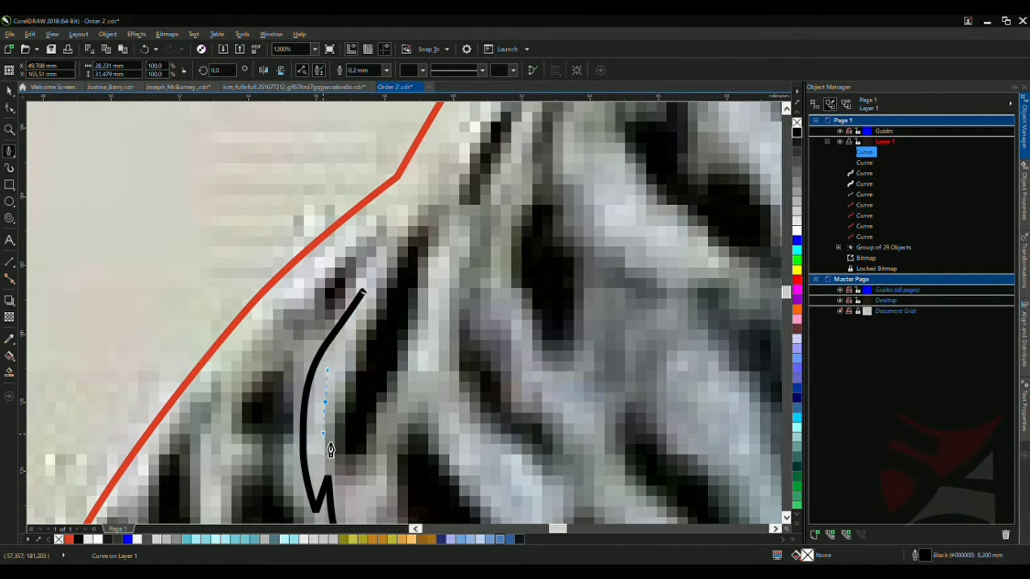
Trace the slender gap's other side down along the thick black stripe, adding two feather notches
scroll(330, 451, "down", 1)
scroll(361, 368, "up", 3)
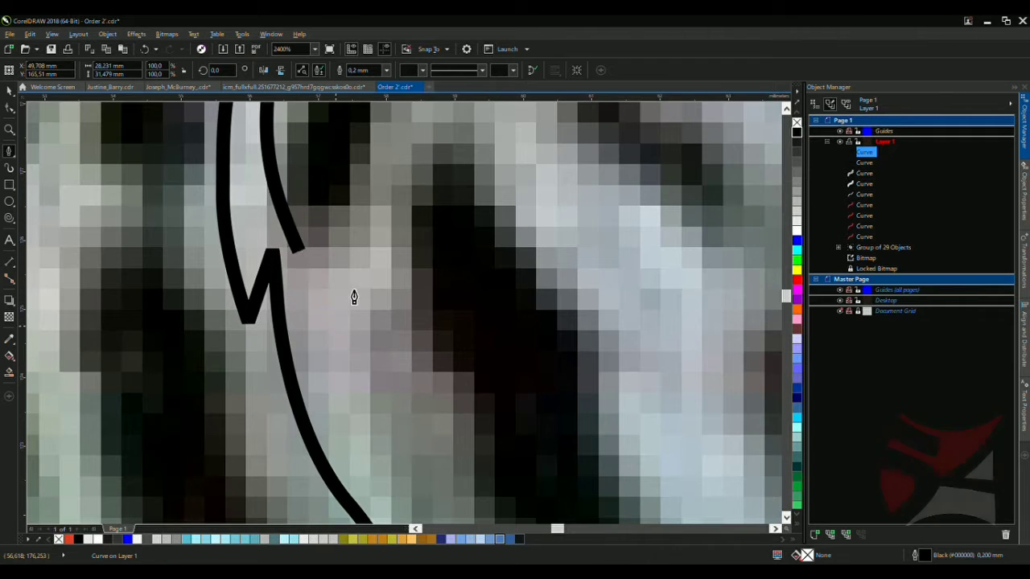
mouse_move(354, 297)
left_mouse_down()
mouse_move(444, 428)
mouse_move(344, 346)
left_mouse_up()
scroll(389, 246, "down", 1)
scroll(386, 337, "up", 1)
scroll(343, 346, "down", 3)
scroll(357, 375, "up", 2)
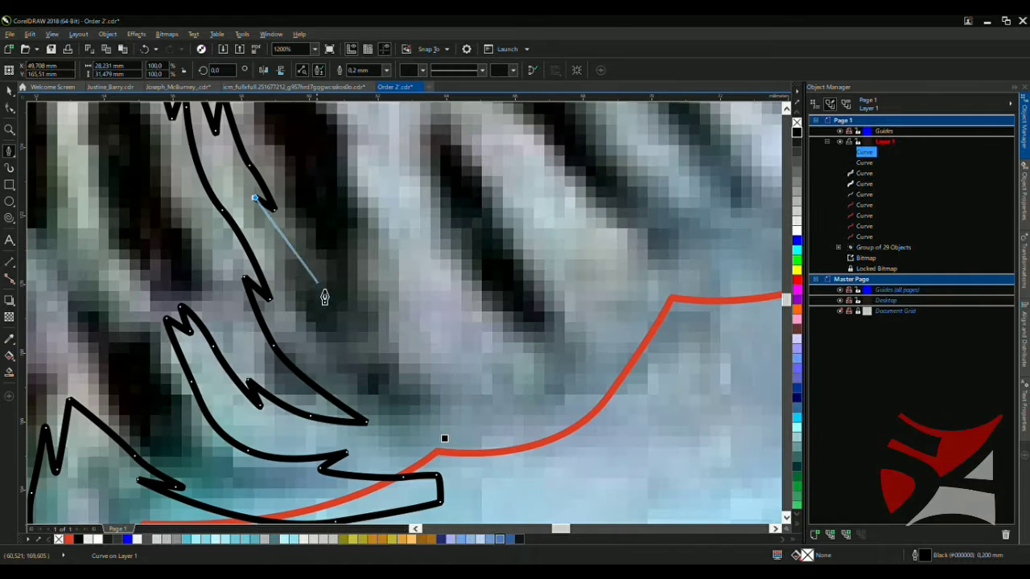
Round the thick black stripe's lower end with a double-pointed feather tip and trace back up its far side
mouse_move(342, 385)
left_mouse_down()
mouse_move(408, 427)
mouse_move(463, 419)
left_mouse_up()
left_click_drag(410, 318, 411, 291)
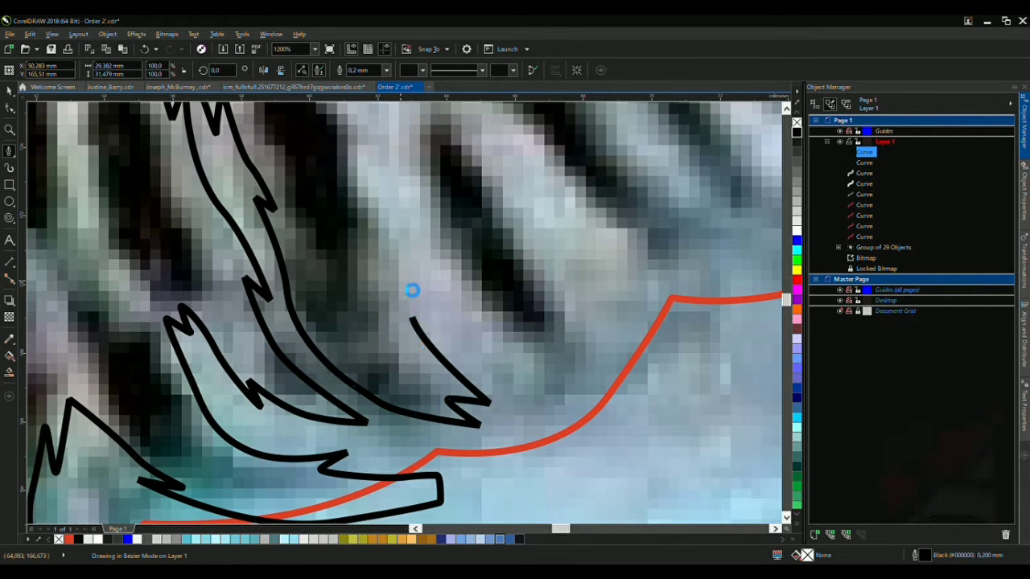
left_click_drag(387, 213, 412, 223)
Continue the edge past a feather notch to a pointed top above the thick black stripe and start down the opposite side
scroll(411, 223, "down", 3)
scroll(451, 320, "up", 4)
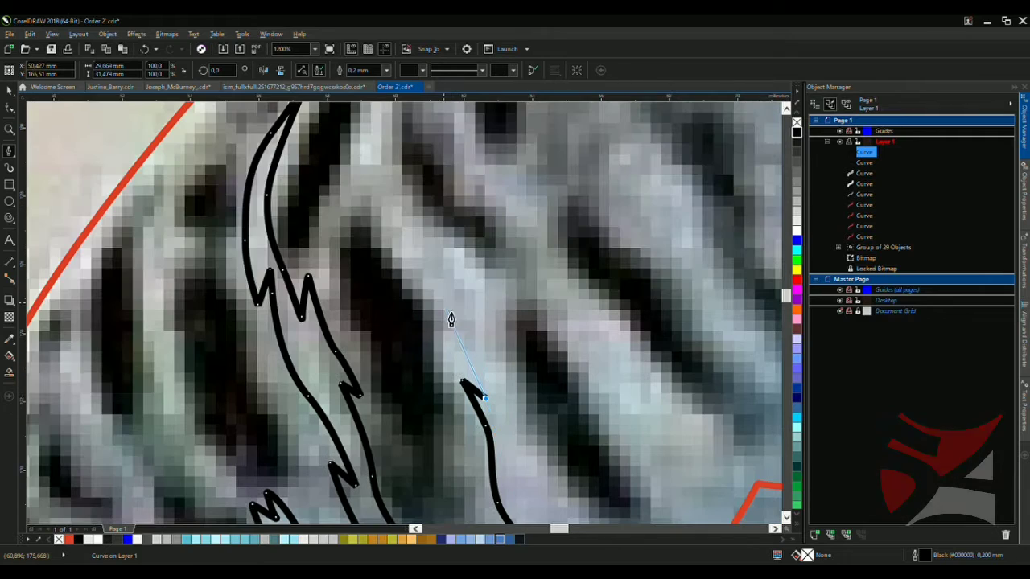
left_click(432, 281)
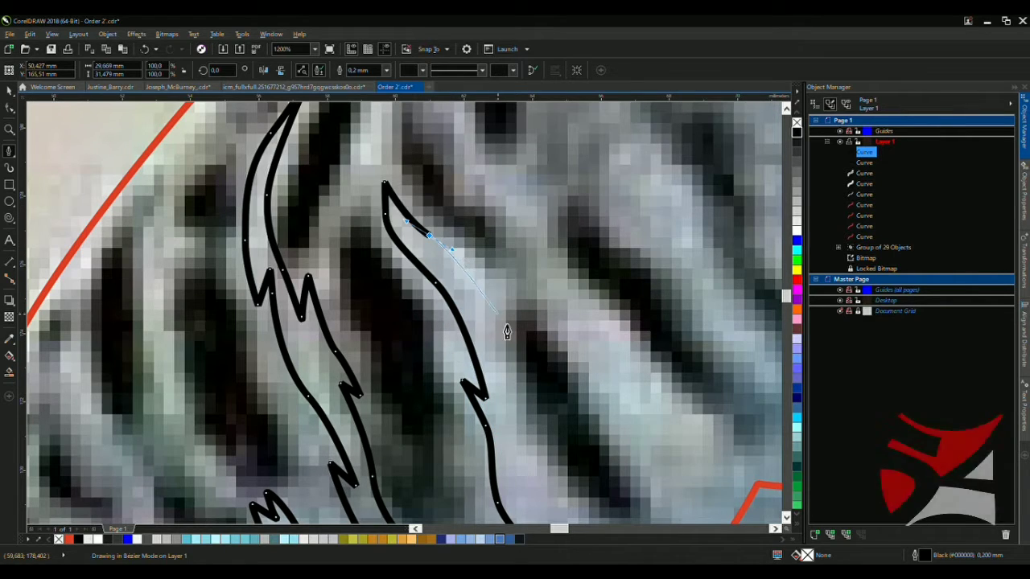
Trace down the near edge of the next black stripe, adding one feather notch midway and another at its lower end
left_click_drag(523, 426, 526, 448)
scroll(531, 334, "down", 3)
scroll(520, 294, "up", 2)
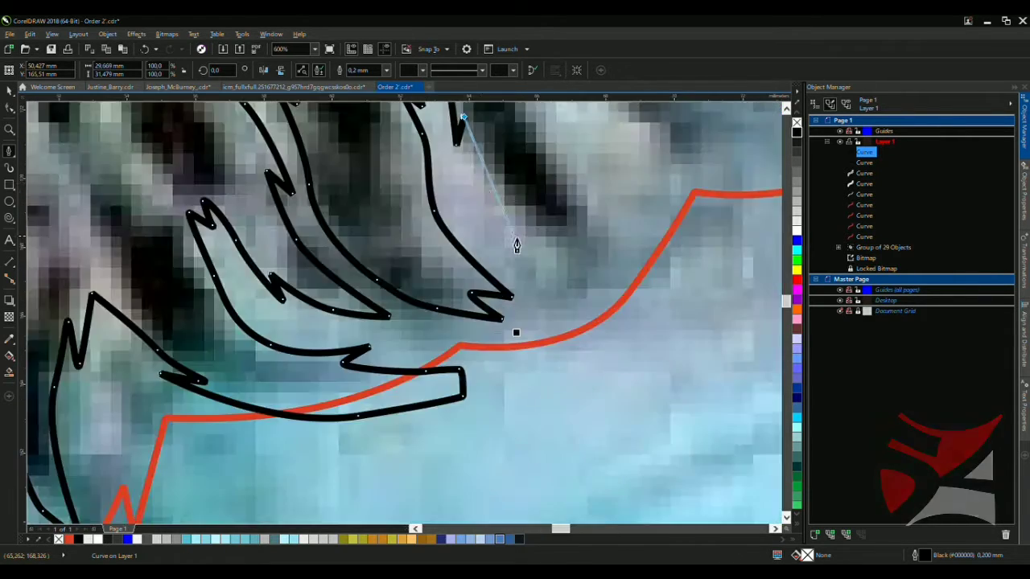
left_click_drag(542, 247, 553, 247)
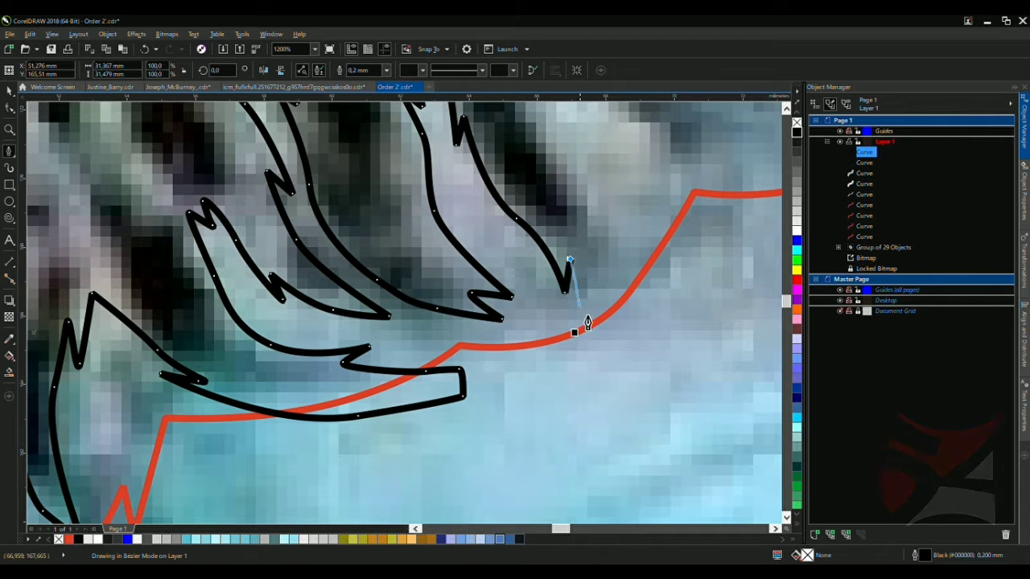
Form a pointed feather tip below this black stripe and trace back up its far edge
scroll(602, 251, "down", 3)
scroll(588, 313, "up", 3)
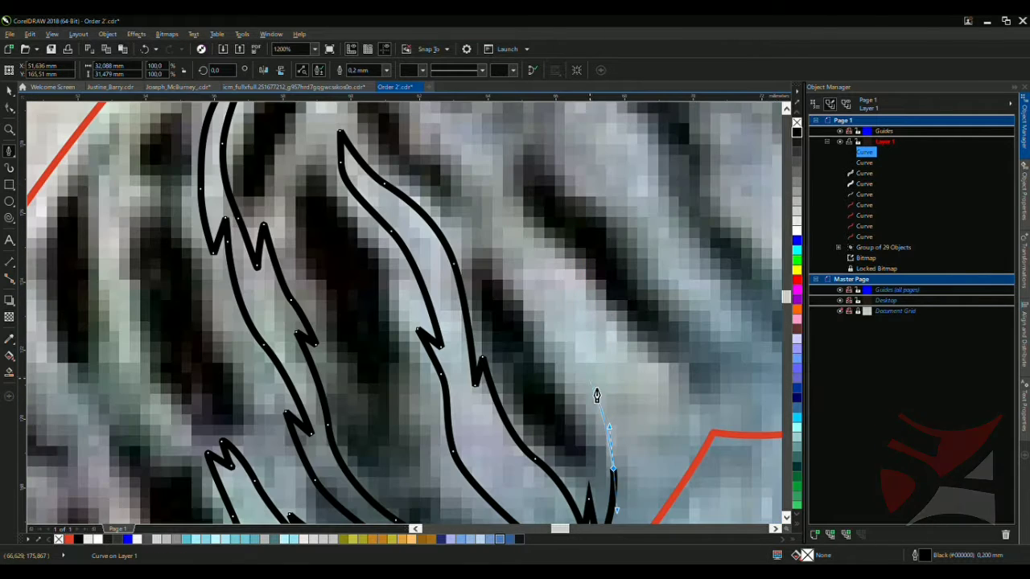
left_click_drag(554, 331, 520, 272)
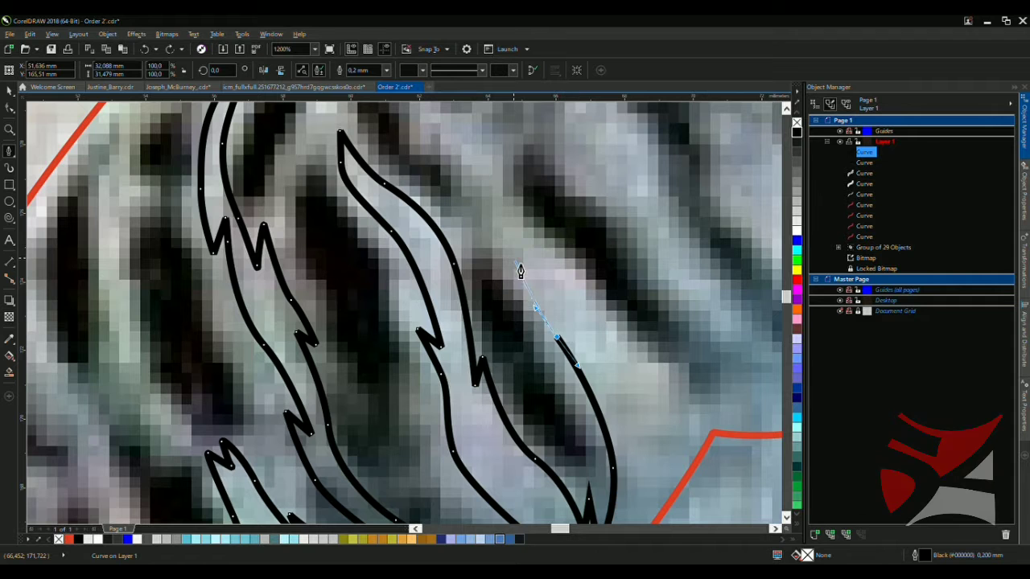
Finish the notched top above the black stripe and trace down the next dark stripe to a small feather tip
left_click(690, 395)
scroll(501, 332, "down", 2)
scroll(576, 350, "down", 2)
scroll(449, 367, "up", 3)
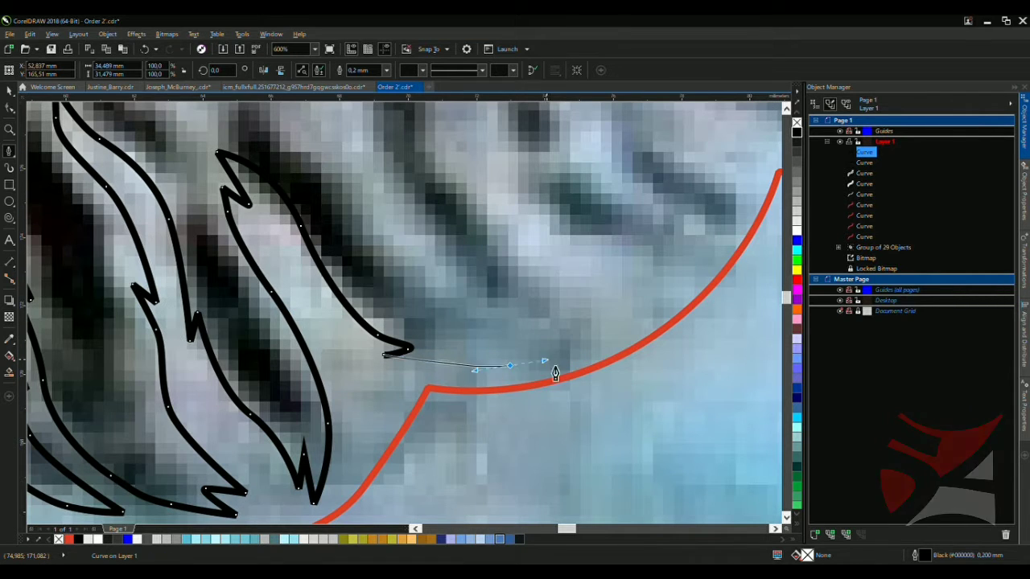
Extend the curve's lower edge across the red neck outline and end it in a pointed feather tip just outside
scroll(619, 395, "down", 2)
scroll(542, 327, "down", 2)
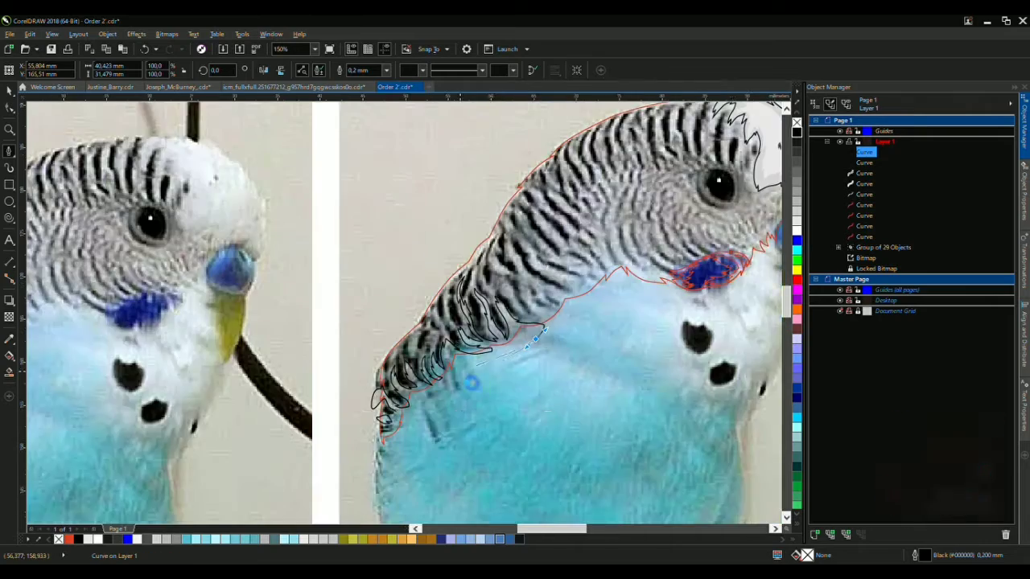
scroll(471, 383, "up", 2)
scroll(510, 407, "down", 4)
scroll(574, 372, "up", 4)
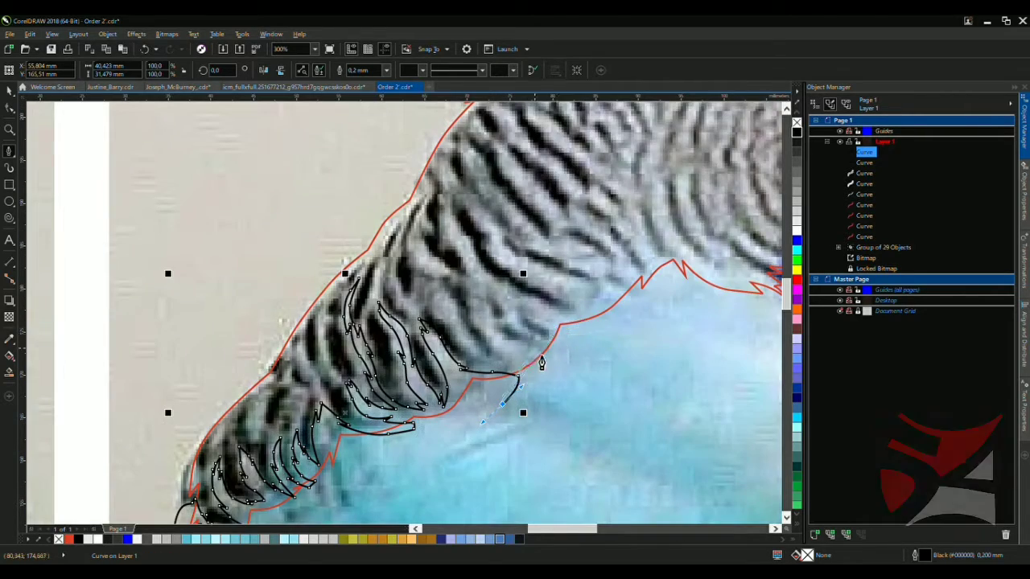
scroll(542, 363, "up", 1)
scroll(536, 391, "up", 1)
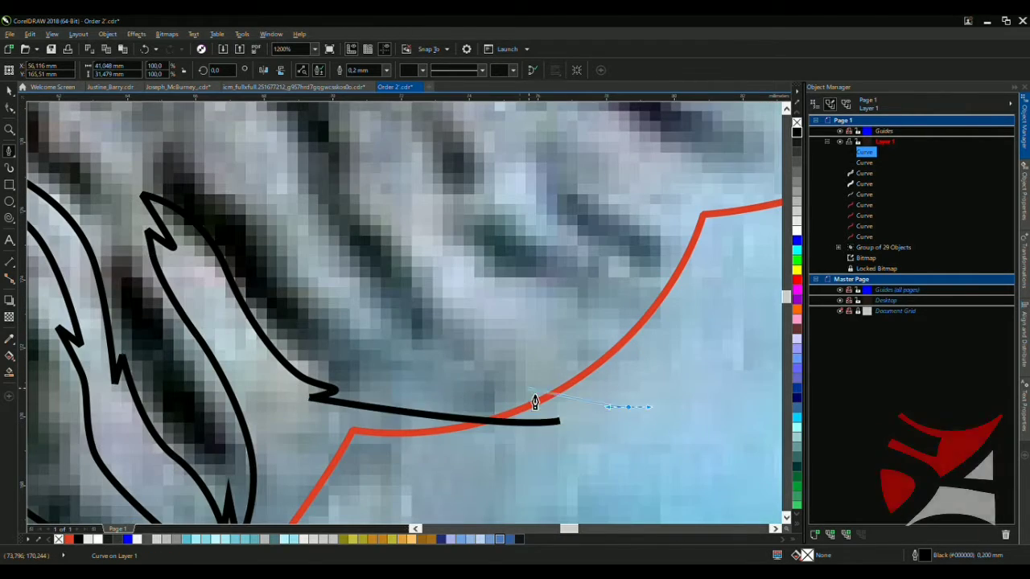
Turn back with a feather notch, trace up beside the faint dark stripe to a notched top and start down the opposite side
left_click(492, 365)
left_click_drag(423, 256, 422, 254)
left_click(412, 232)
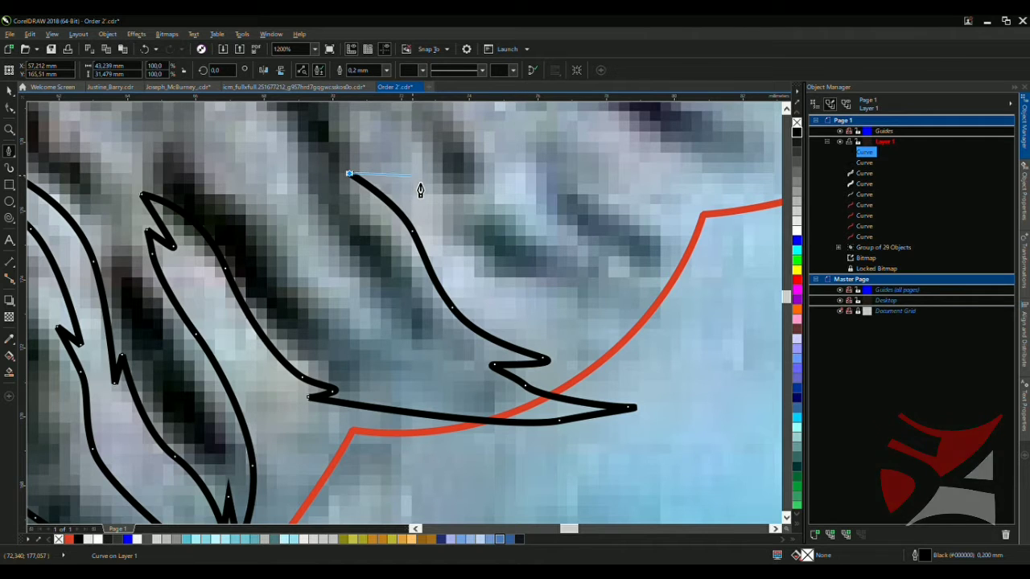
scroll(419, 190, "down", 1)
scroll(419, 291, "up", 1)
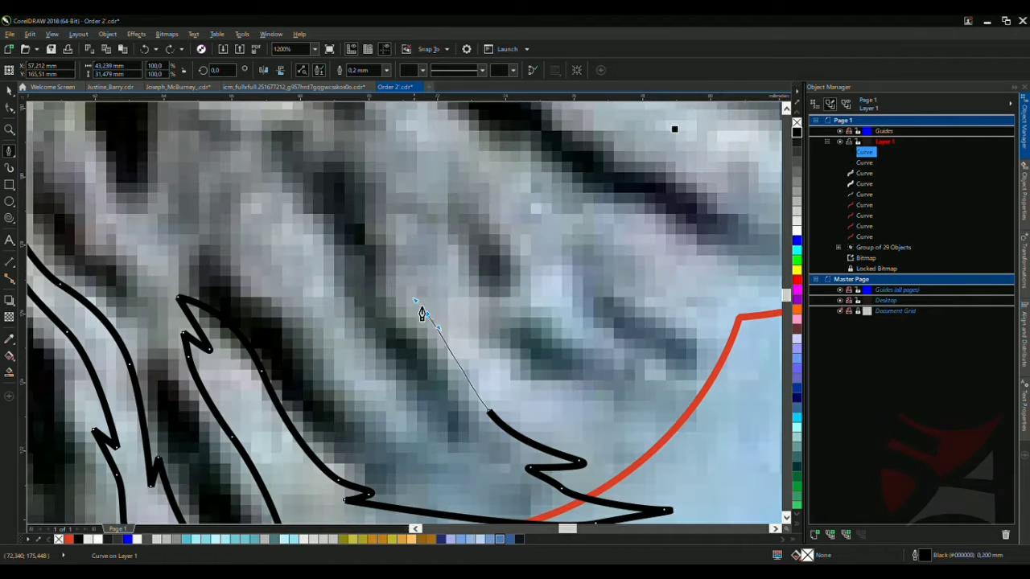
left_click_drag(385, 275, 559, 384)
left_click(570, 373)
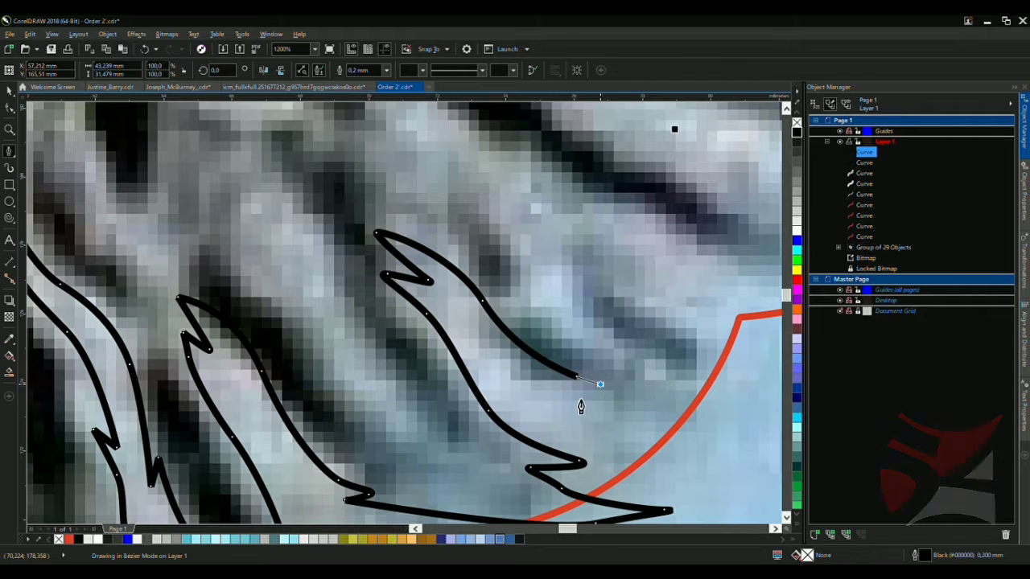
Add a small notch at the stripe's lower end and carry the edge past the red outline to a blunt corner
left_click(728, 433)
scroll(465, 377, "down", 1)
scroll(469, 386, "down", 1)
scroll(520, 278, "up", 2)
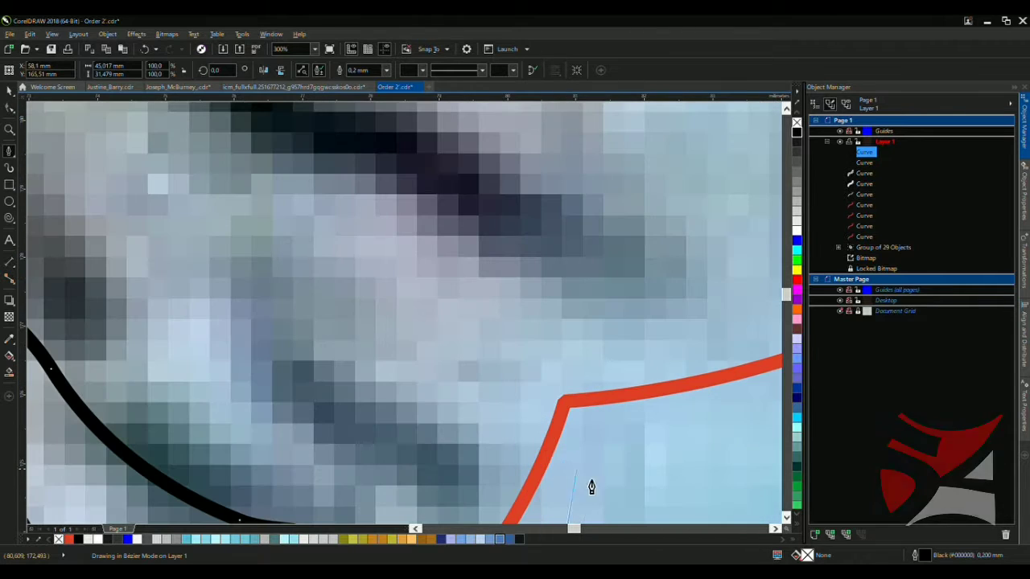
Trace back inside the outline over a feather notch to a short pointed top, then down into a narrow V-shaped gap
left_click_drag(337, 366, 366, 402)
scroll(286, 324, "down", 2)
left_click(416, 361)
scroll(374, 343, "up", 2)
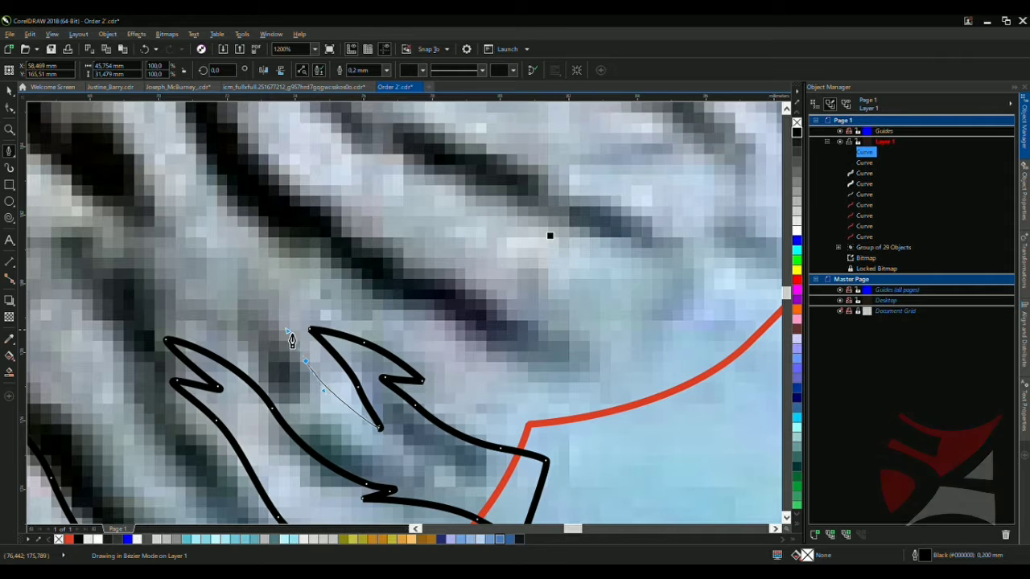
Trace up from the V-shaped gap between the dark stripes and add a feather notch at the upper end
left_click_drag(291, 339, 272, 298)
left_click_drag(207, 260, 229, 249)
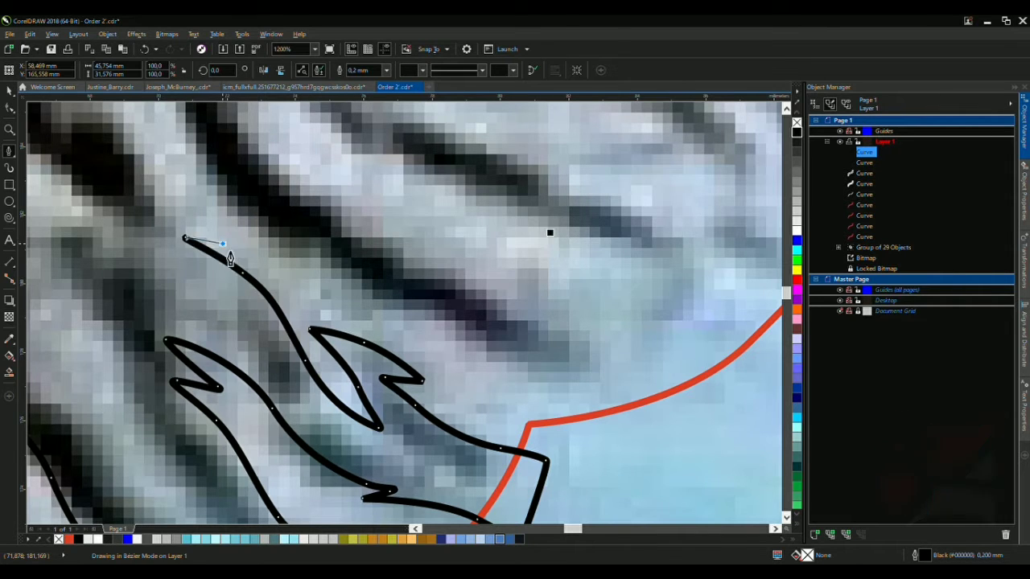
scroll(230, 250, "down", 2)
scroll(249, 293, "up", 2)
left_click_drag(247, 289, 223, 228)
key("ctrl+z")
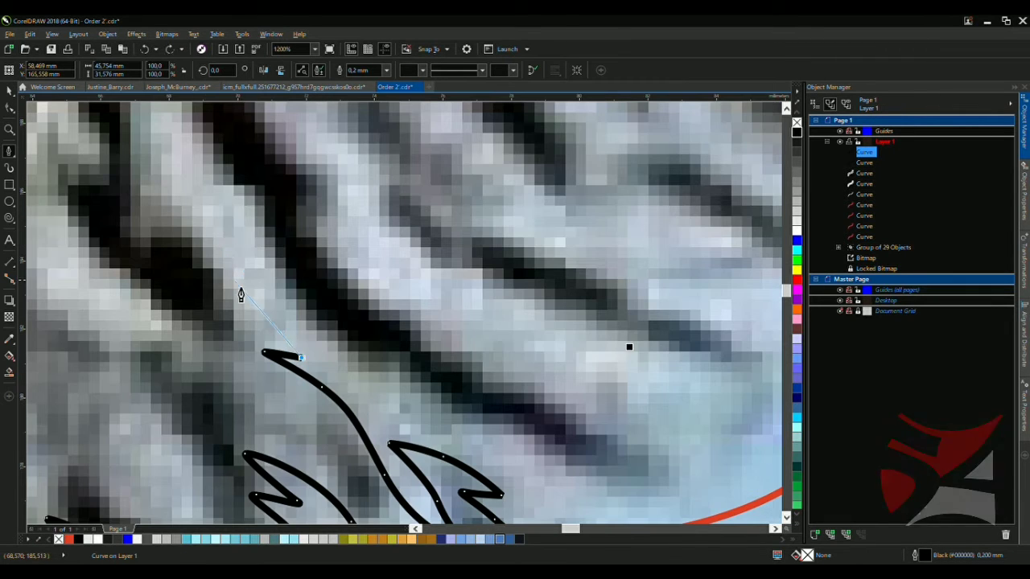
Form a tall pointed top with a deep notch and trace down the near edge of the long black stripe
left_click(165, 119)
left_click(258, 272)
left_click(251, 217)
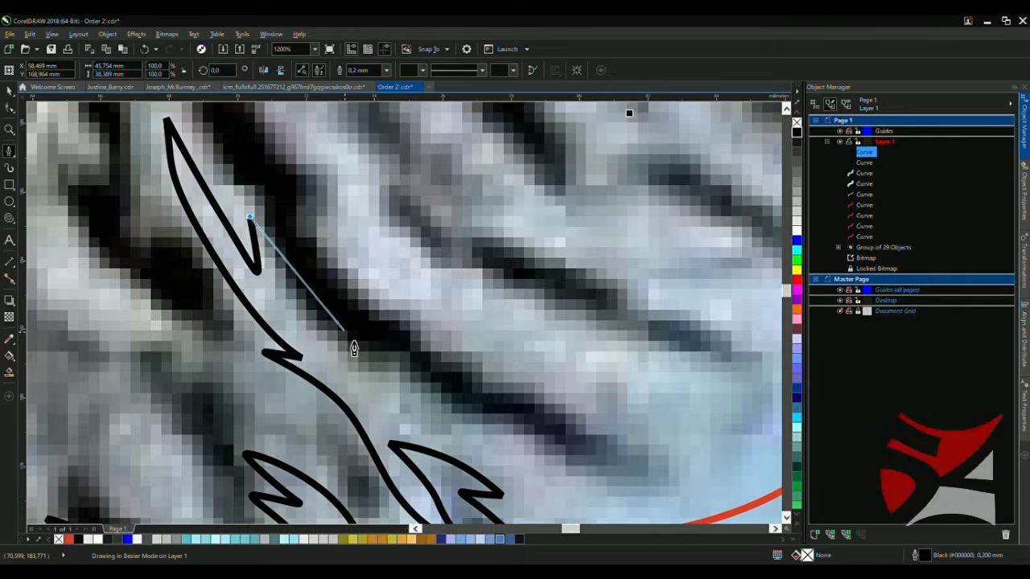
mouse_move(369, 354)
left_mouse_down()
mouse_move(442, 380)
mouse_move(466, 439)
left_mouse_up()
key("ctrl+z")
left_click(331, 353)
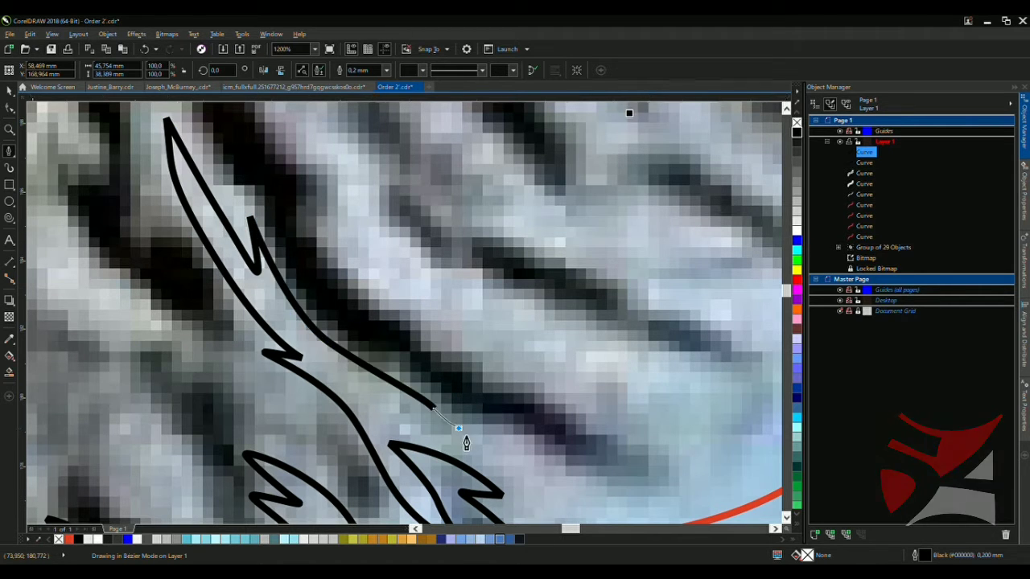
Continue past a notch to the long black stripe's lower end, form a double-pointed tip and return up its far edge
scroll(334, 336, "down", 4)
scroll(282, 306, "up", 4)
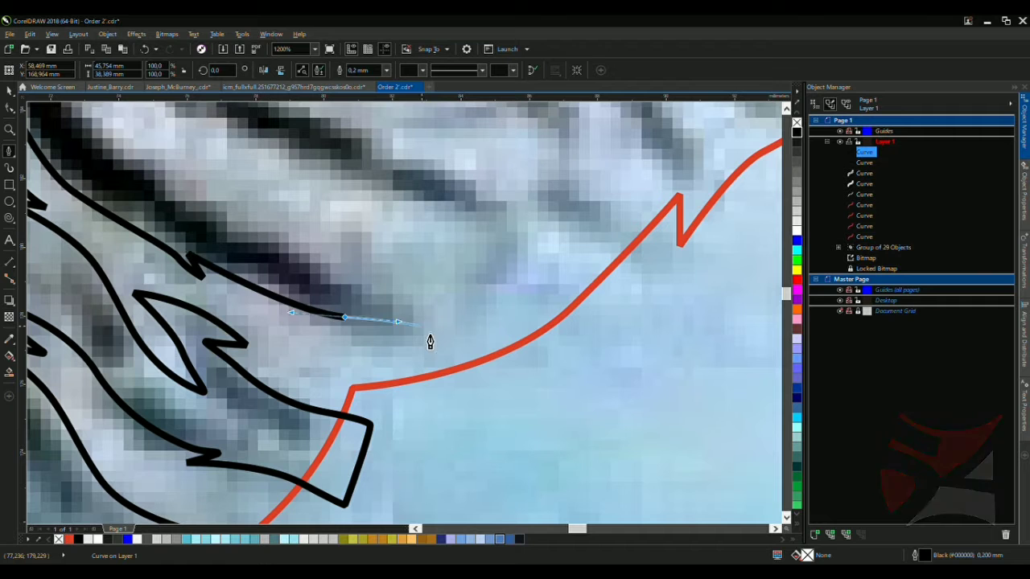
left_click_drag(438, 338, 453, 349)
scroll(453, 350, "down", 4)
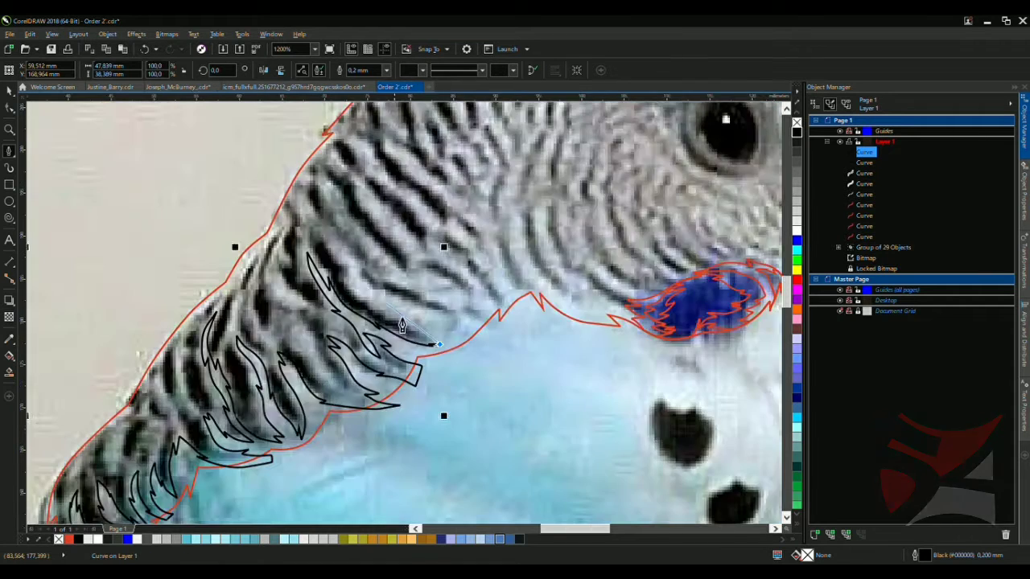
scroll(454, 354, "up", 4)
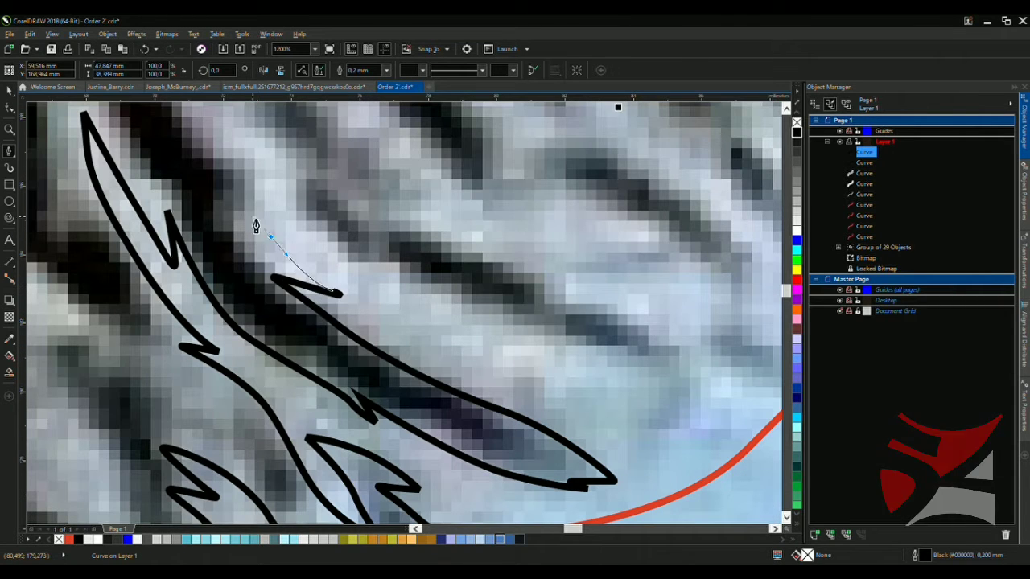
Form a notched point at the top of this light gap and trace down the following stripe's edge to a feather notch
left_click(235, 159)
key("space")
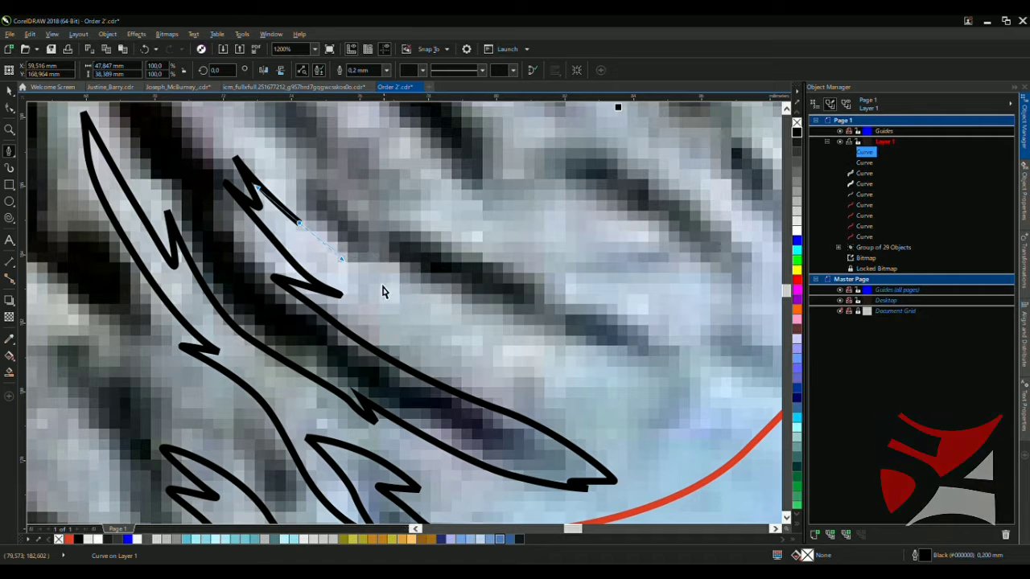
scroll(462, 334, "down", 4)
scroll(313, 294, "up", 5)
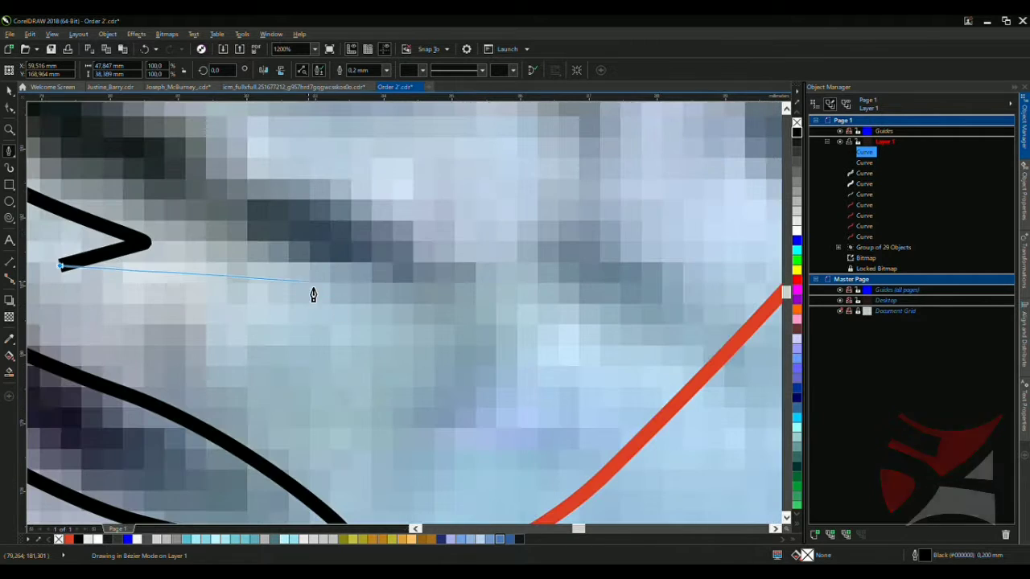
Carry the edge down to a small double-pointed feather tip just inside the red neck outline
left_click(478, 387)
left_click(547, 393)
left_click(494, 361)
left_click(552, 382)
scroll(564, 368, "down", 2)
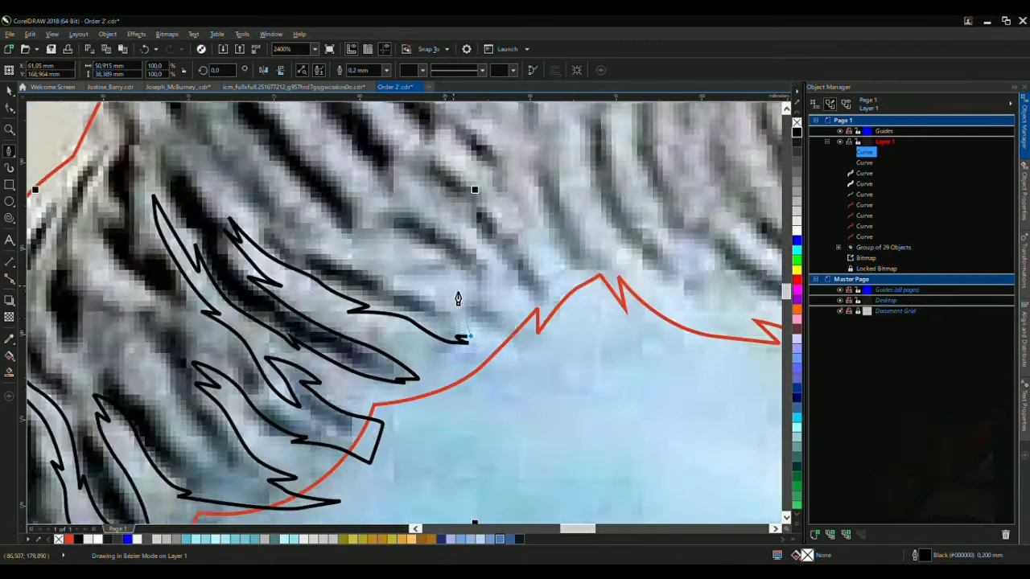
Trace up from the double-pointed tip past a notch to a sharp top and down the next dark stripe's near edge
scroll(447, 325, "up", 1)
left_click_drag(448, 326, 340, 219)
left_click_drag(462, 264, 488, 294)
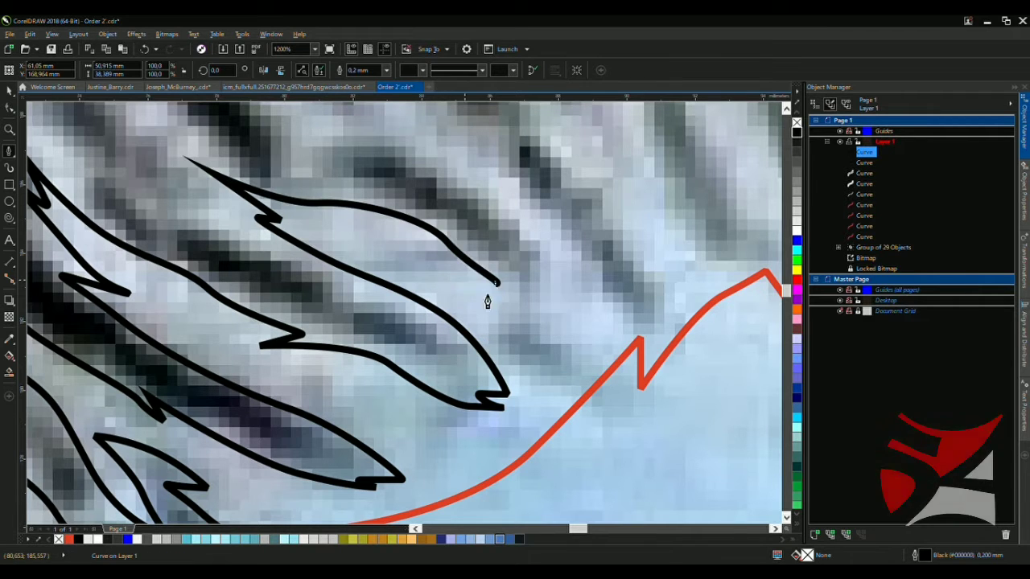
Add a notch and a single pointed tip at this stripe's lower end, then trace up its far edge
left_click_drag(521, 334, 567, 368)
left_click_drag(494, 208, 622, 477)
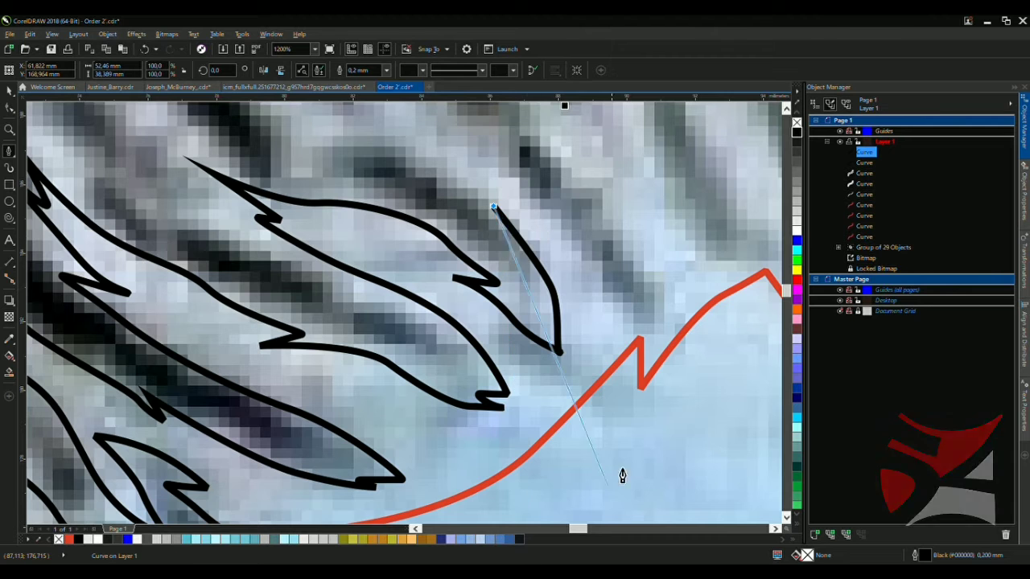
scroll(595, 310, "down", 3)
scroll(587, 289, "up", 4)
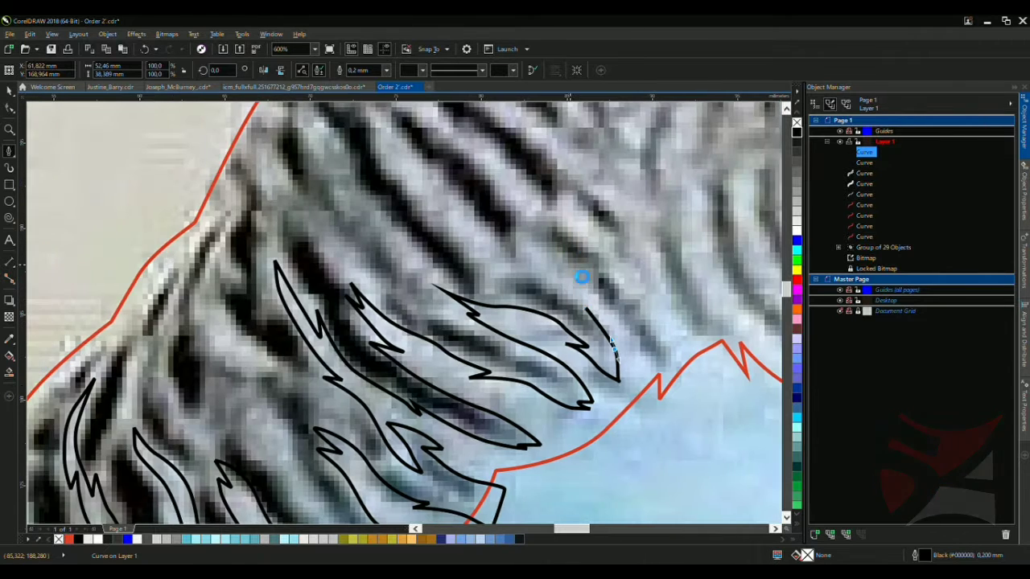
left_click_drag(449, 239, 486, 257)
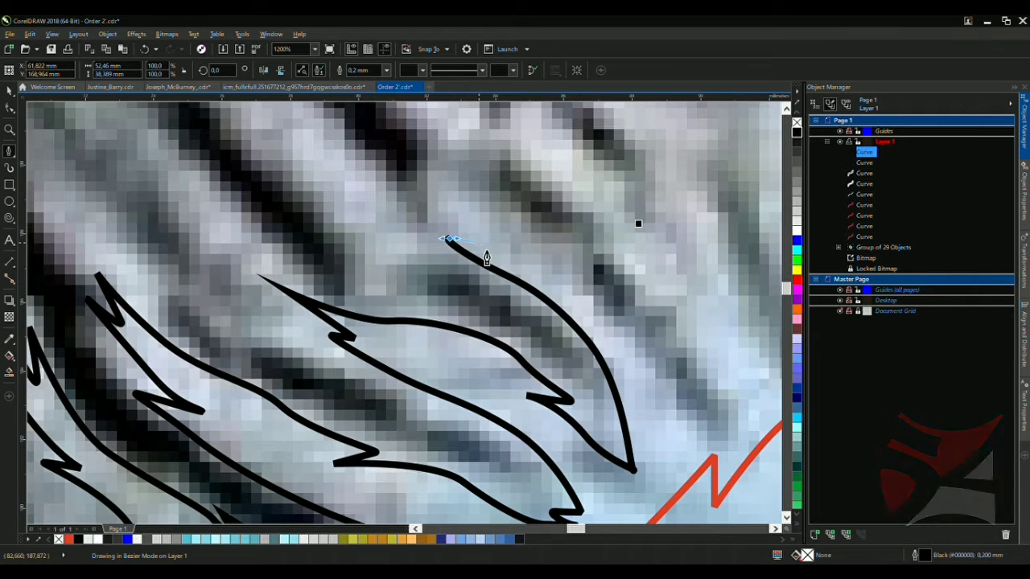
Form a notched pointed top and trace down the opposite side of the light gap toward the red outline
left_click_drag(569, 261, 587, 274)
left_click(660, 411)
left_click(661, 366)
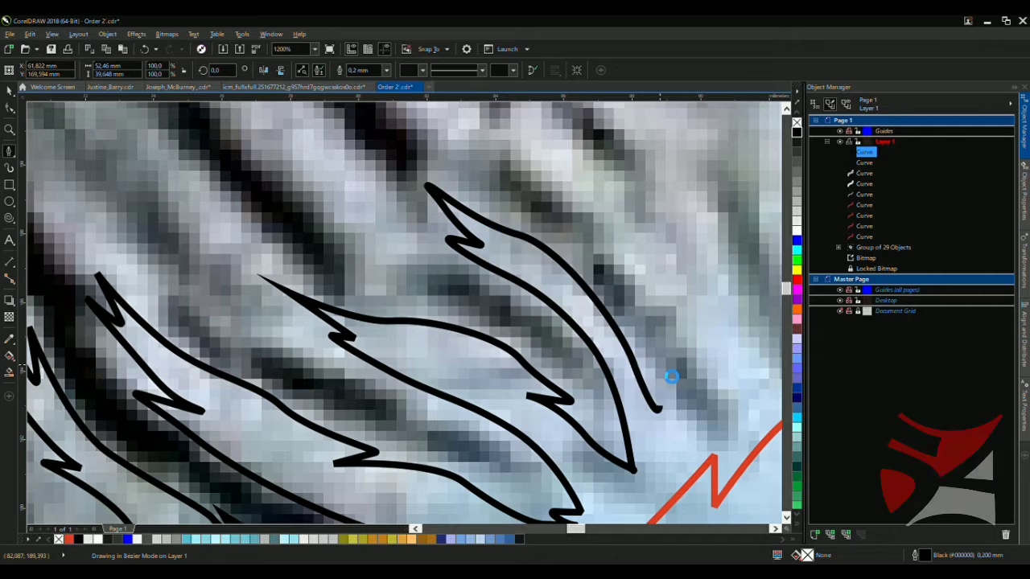
Add a deep notch and a slanted pointed tip near the outline, then trace back up to another feather notch
scroll(674, 372, "down", 3)
scroll(548, 322, "up", 3)
left_click_drag(547, 376, 555, 367)
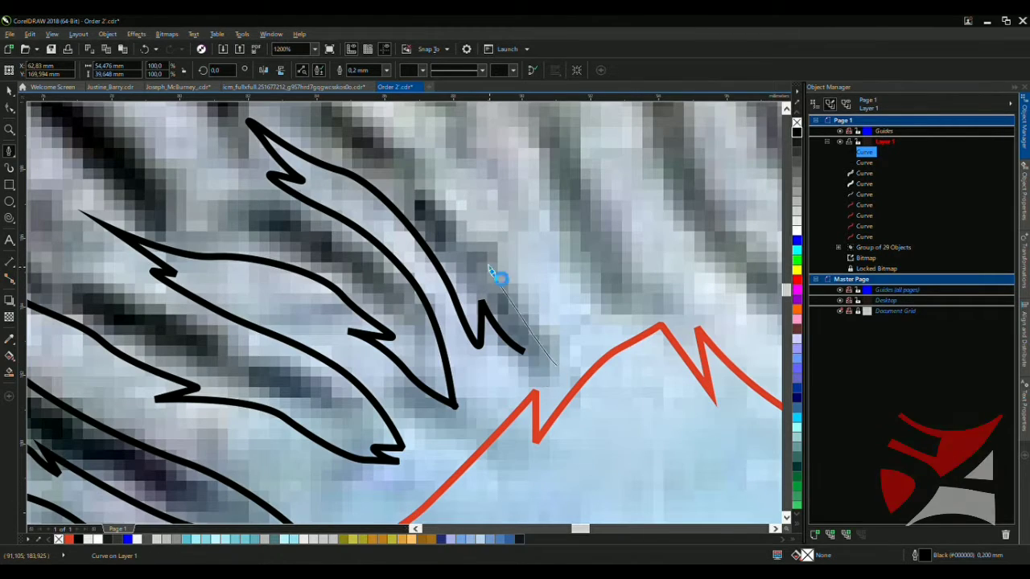
left_click(497, 237)
scroll(483, 234, "down", 3)
scroll(510, 336, "up", 3)
scroll(510, 336, "up", 1)
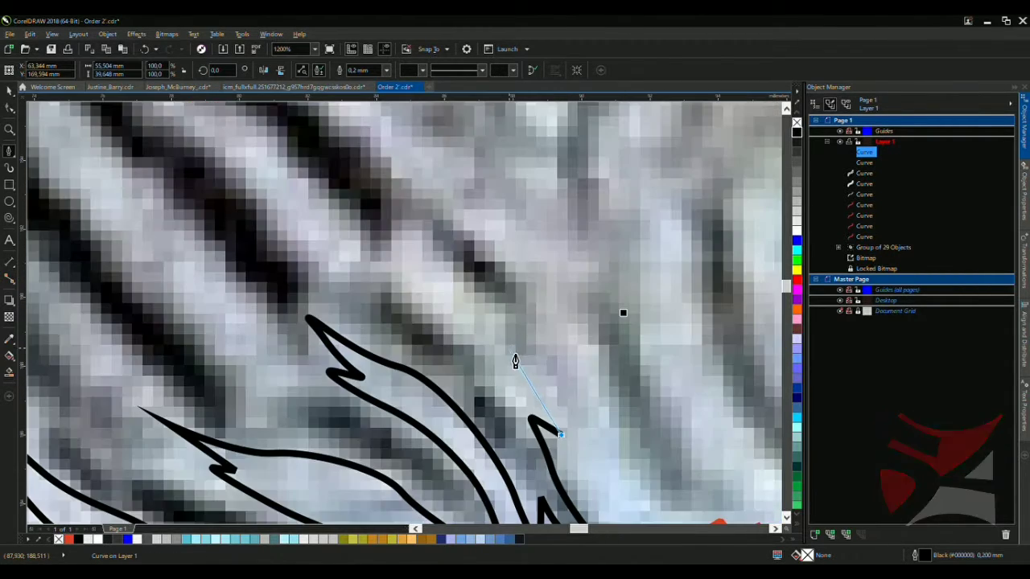
Continue up to a slender pointed top, then trace down the opposite side to a sharp lower tip
left_click(409, 272)
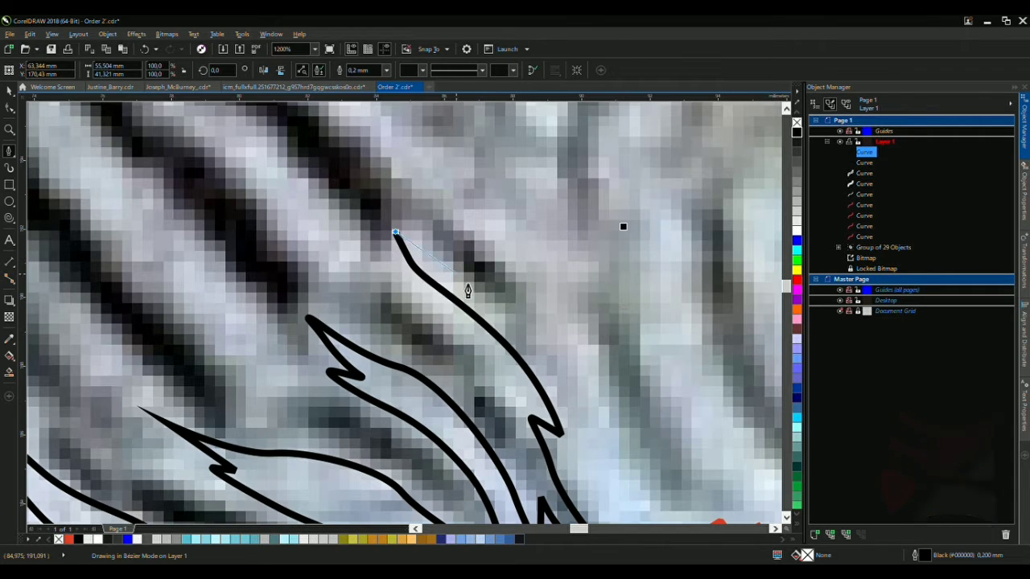
scroll(596, 427, "down", 2)
scroll(547, 328, "up", 1)
scroll(543, 322, "up", 2)
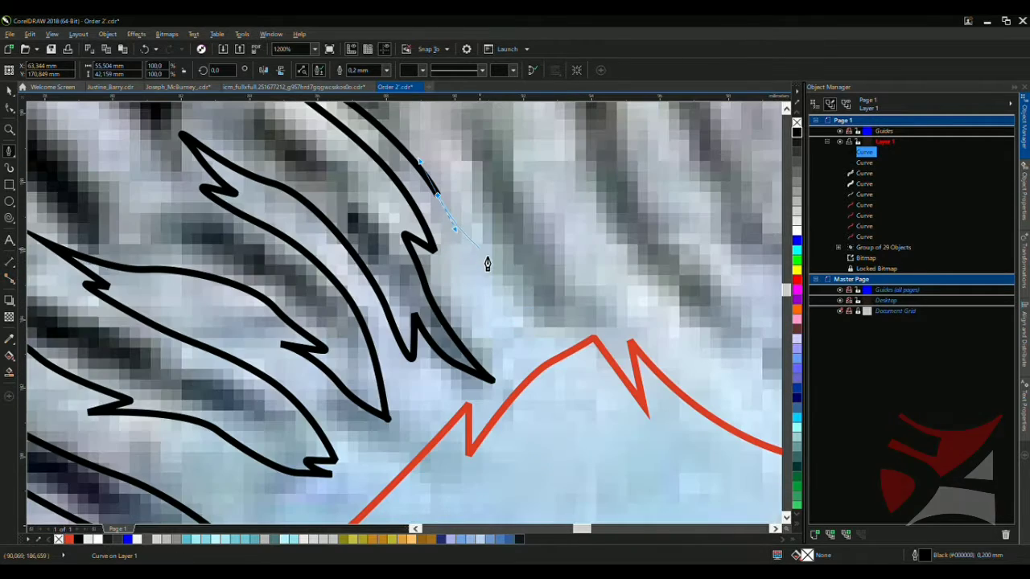
left_click(488, 278)
Trace up from the sharp lower tip to a small notched top and down the near edge of the next faint stripe
scroll(486, 288, "down", 3)
scroll(483, 302, "up", 2)
left_click(465, 280)
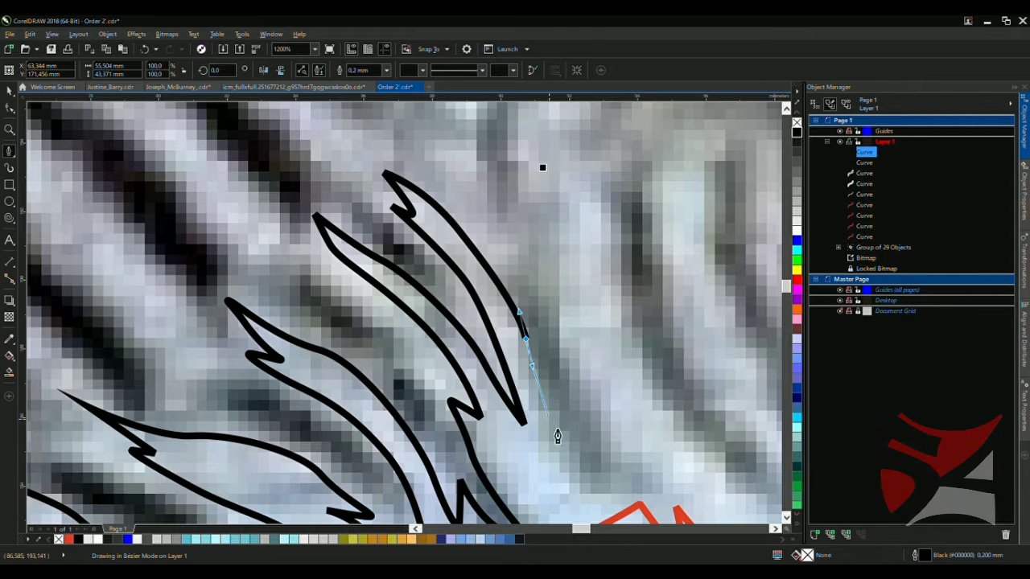
left_click_drag(554, 432, 535, 376)
Add a feather notch at the faint stripe's lower end above the outline's peak and trace back up its far edge
scroll(495, 288, "down", 5)
scroll(510, 305, "up", 5)
scroll(493, 188, "down", 5)
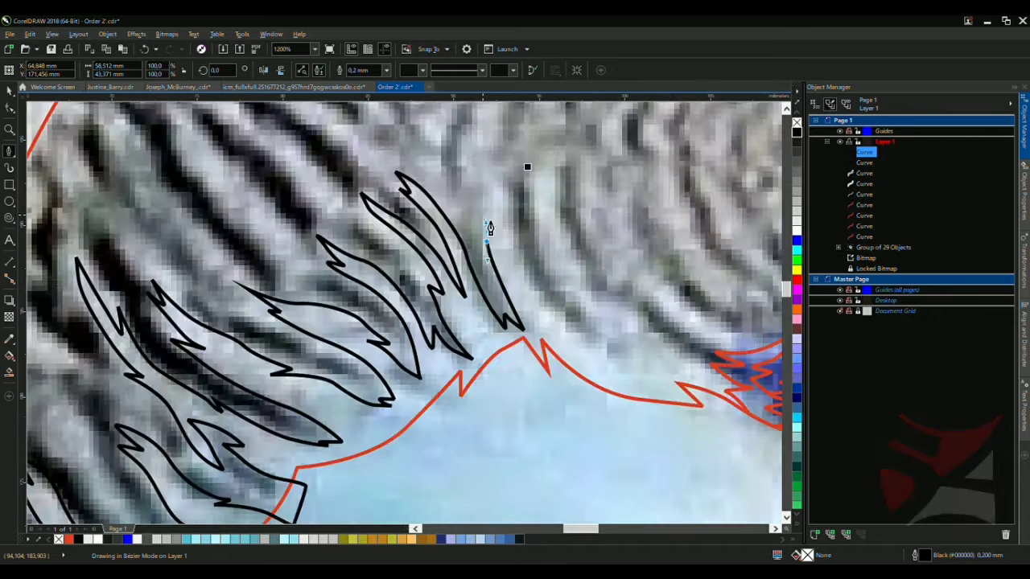
scroll(515, 177, "up", 5)
Redraw the upper end of this edge and shape it into a double-pointed top
left_click(460, 162)
scroll(512, 178, "down", 5)
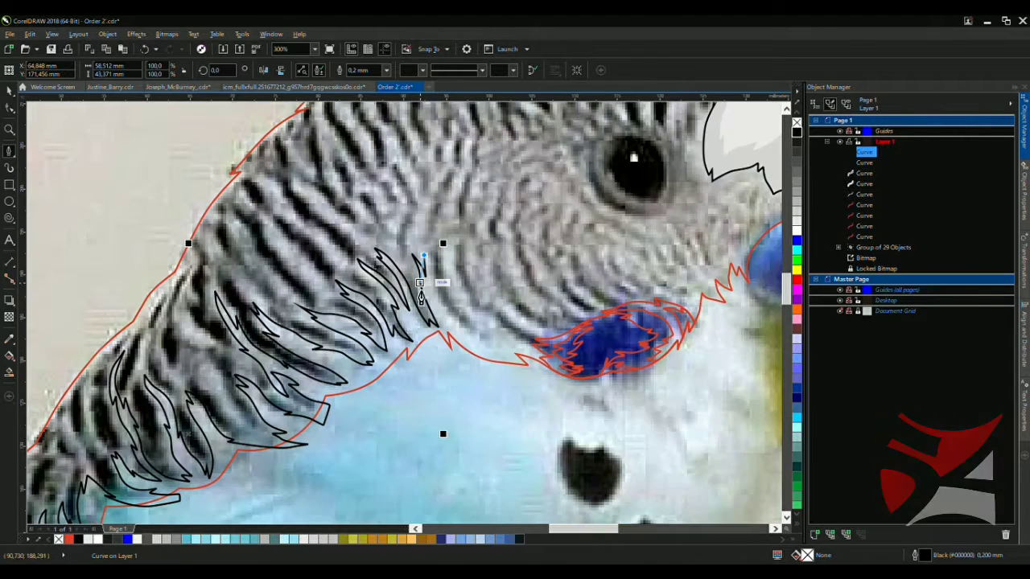
scroll(450, 239, "up", 5)
left_click_drag(400, 308, 387, 283)
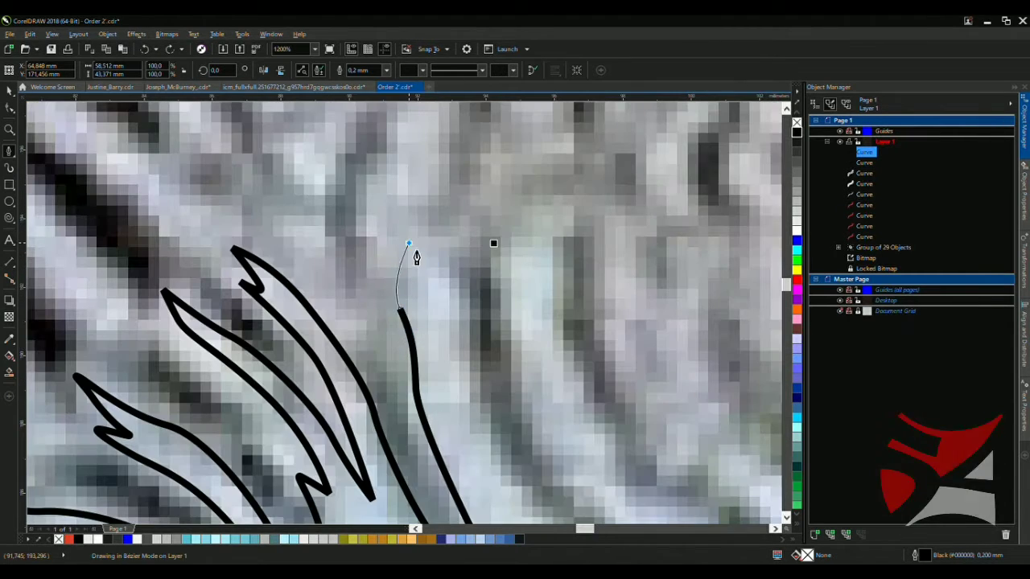
left_click(432, 245)
Trace down the far edge of the double-pointed top, add a feather notch partway, and continue to a sharp lower tip
scroll(435, 256, "down", 5)
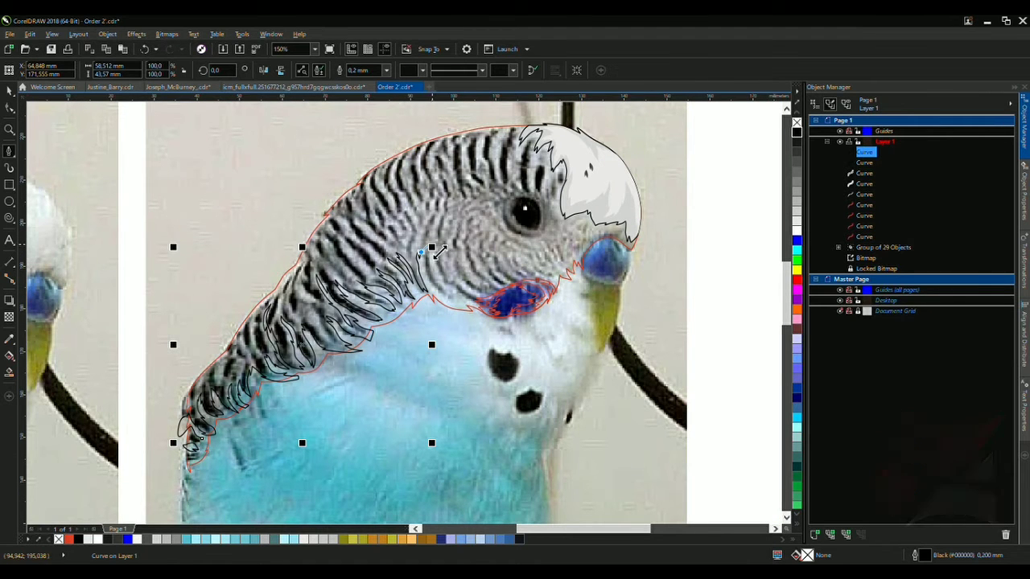
scroll(470, 242, "up", 5)
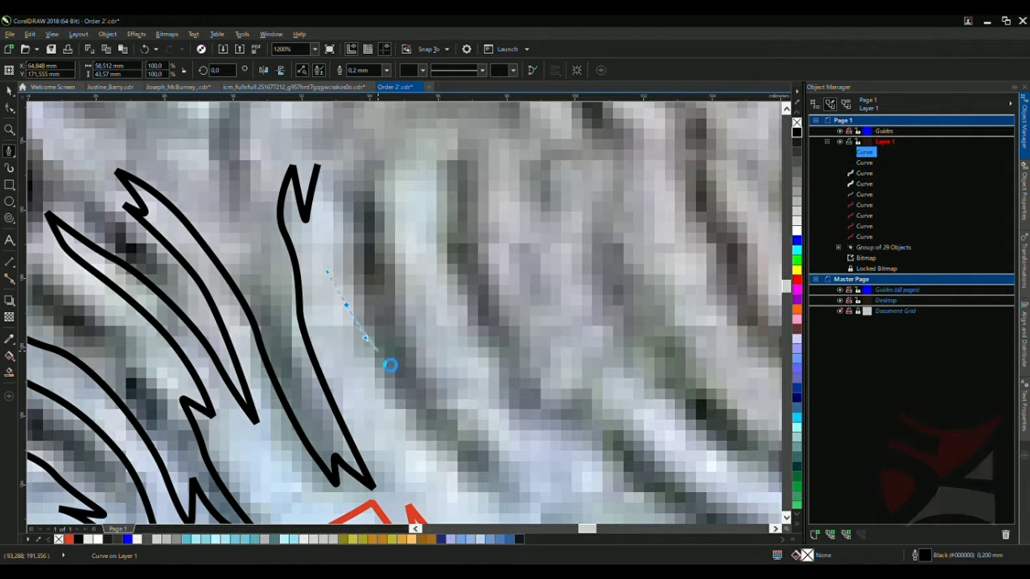
left_click_drag(390, 365, 368, 364)
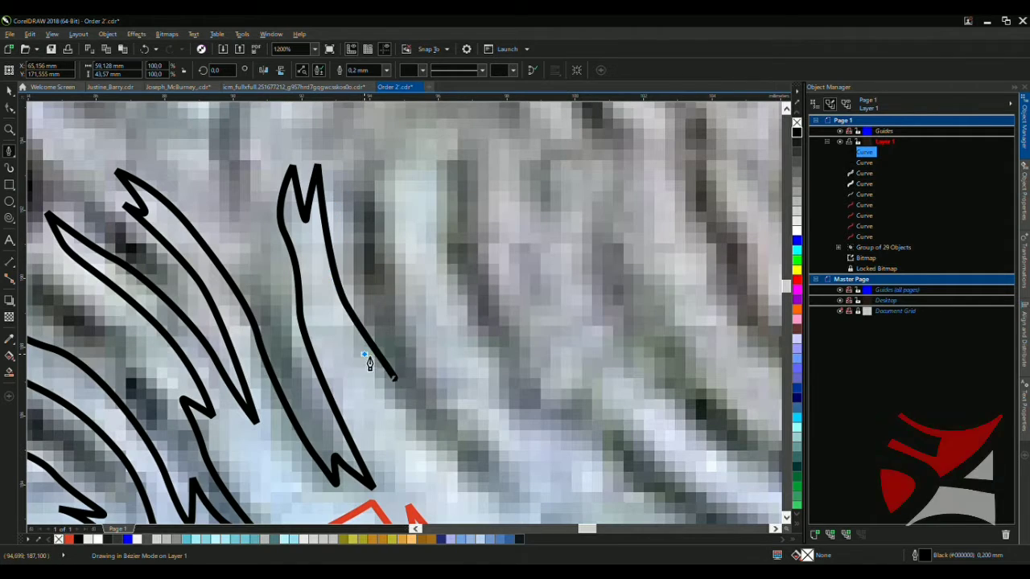
scroll(368, 364, "down", 5)
scroll(352, 419, "up", 5)
left_click_drag(301, 276, 337, 313)
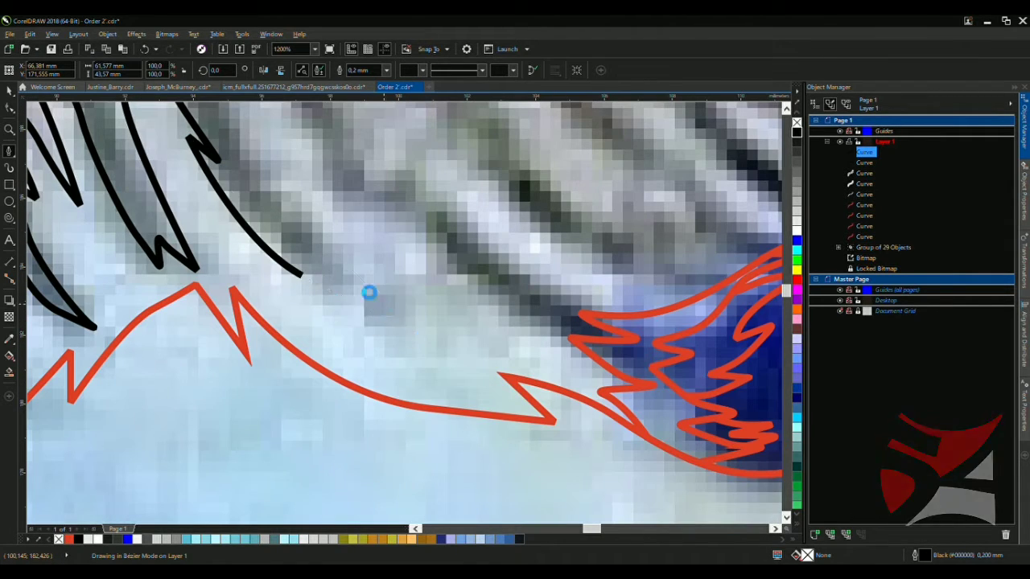
left_click_drag(344, 229, 352, 242)
Trace up the next light gap to a narrow point, then back down with a notch to the blue cheek patch
scroll(352, 241, "down", 5)
scroll(380, 274, "up", 5)
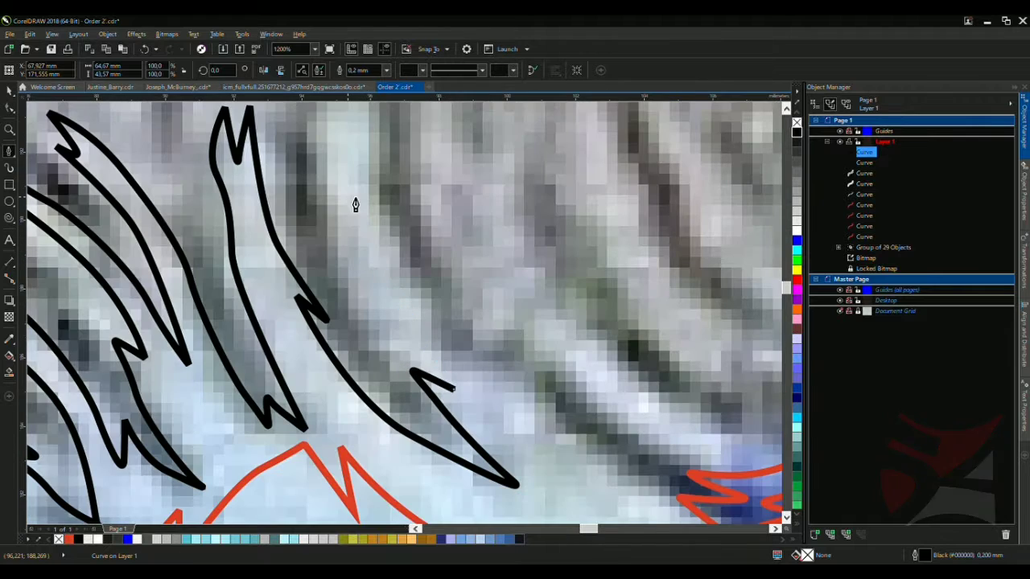
left_click_drag(347, 143, 371, 206)
left_click_drag(484, 357, 647, 466)
scroll(534, 373, "down", 5)
scroll(528, 404, "up", 5)
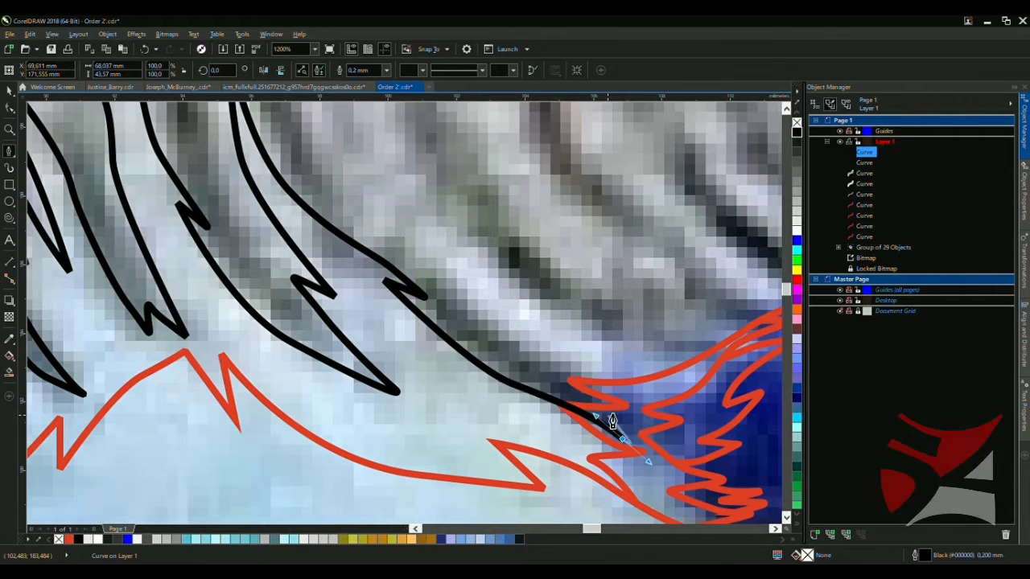
Sweep the curve back across the blue breast in a wide loop and around the lower tip of the red neck outline
scroll(647, 466, "down", 2)
scroll(635, 418, "down", 3)
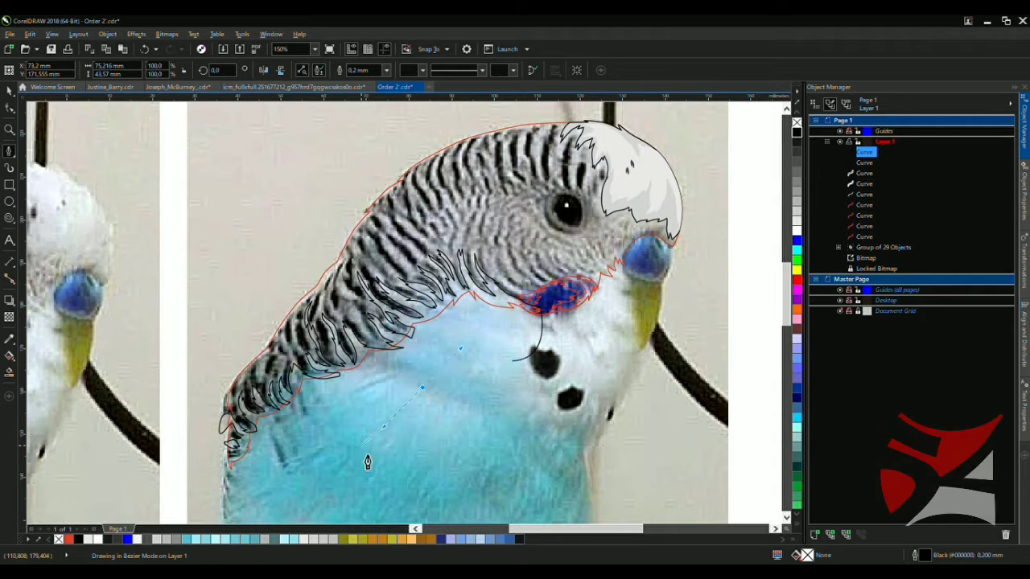
left_click_drag(370, 461, 265, 486)
scroll(274, 488, "up", 3)
scroll(241, 485, "up", 2)
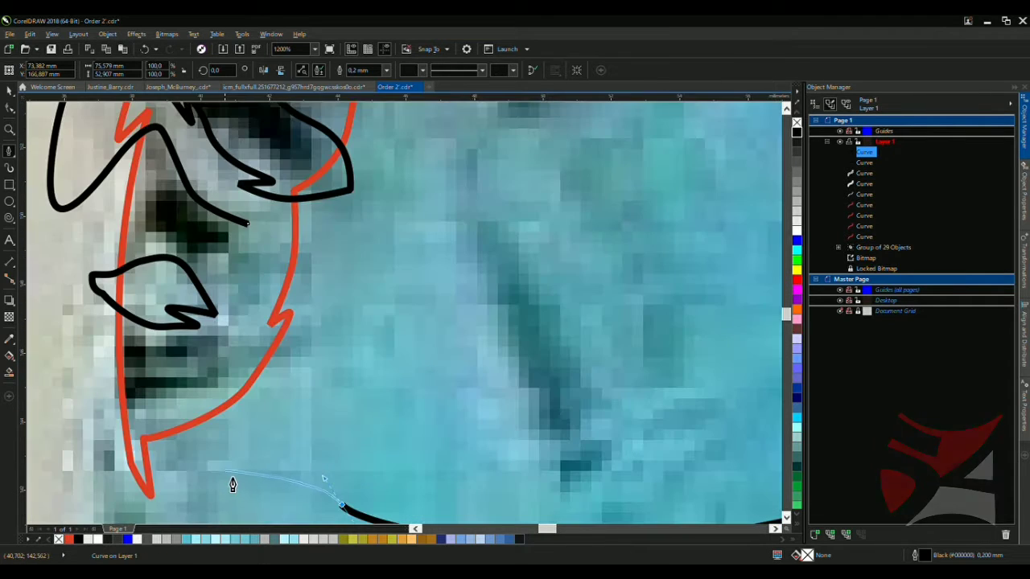
left_click_drag(193, 467, 191, 468)
left_click(89, 422)
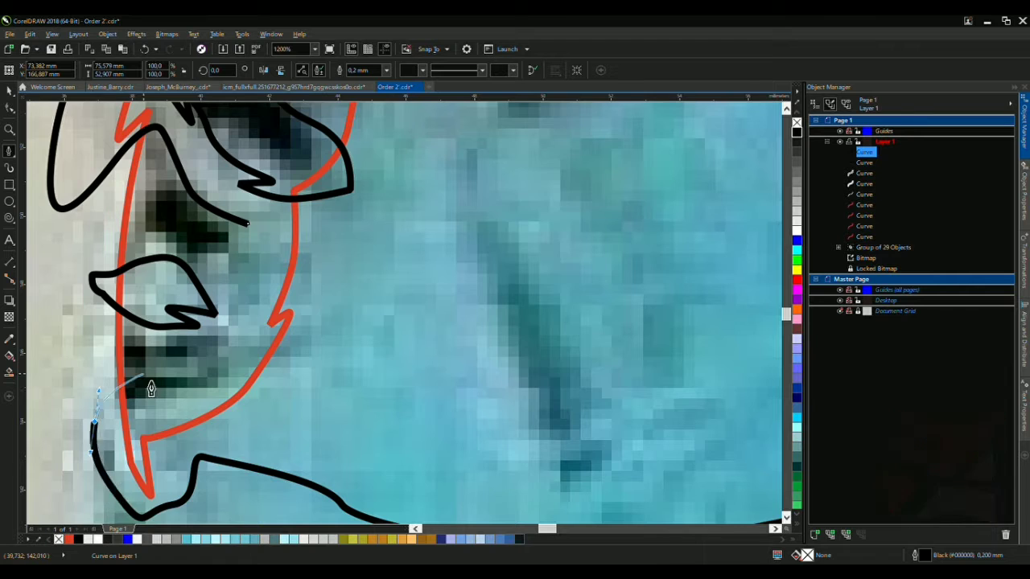
Trace a notch along the lowest dark stripe and continue up just inside the red outline
scroll(145, 372, "up", 1)
left_click(97, 363)
left_click(177, 414)
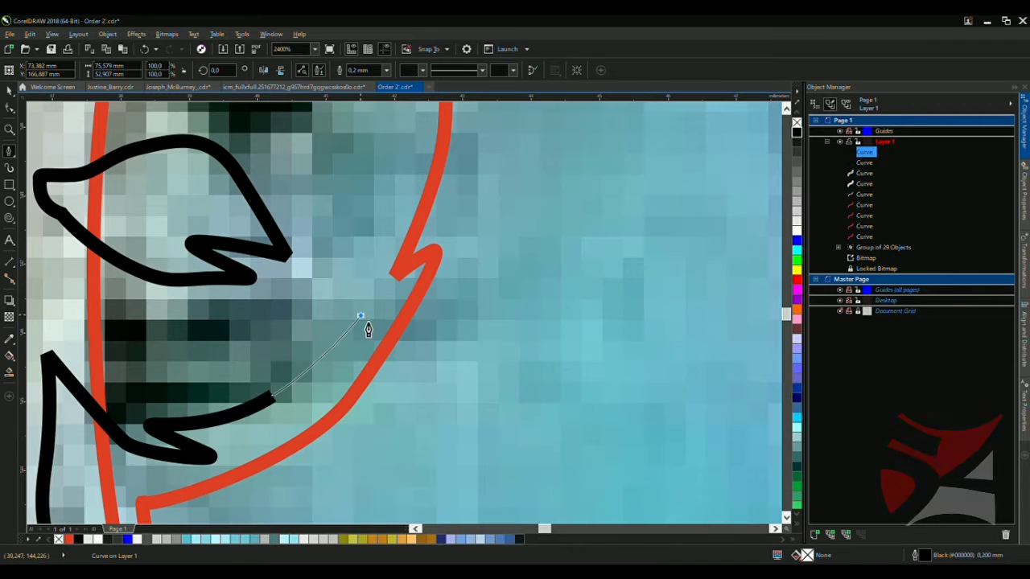
scroll(363, 322, "down", 1)
scroll(260, 421, "up", 1)
scroll(281, 387, "up", 1)
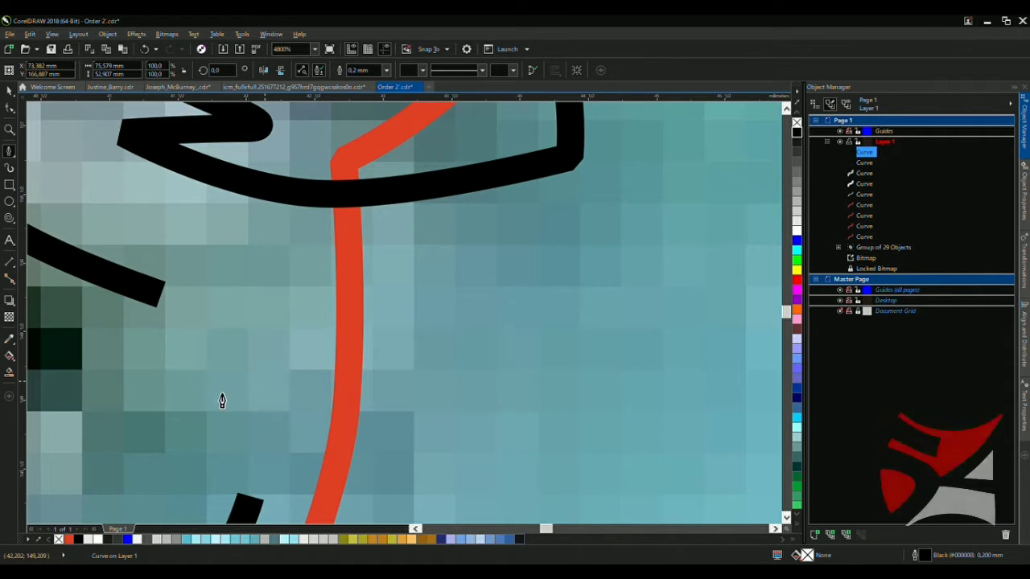
Add jagged feather points around the dark spot near the curve's starting end and close the long notched curve
left_click(308, 367)
left_click(122, 390)
left_click(202, 338)
scroll(209, 346, "down", 1)
scroll(156, 314, "up", 1)
left_click(349, 341)
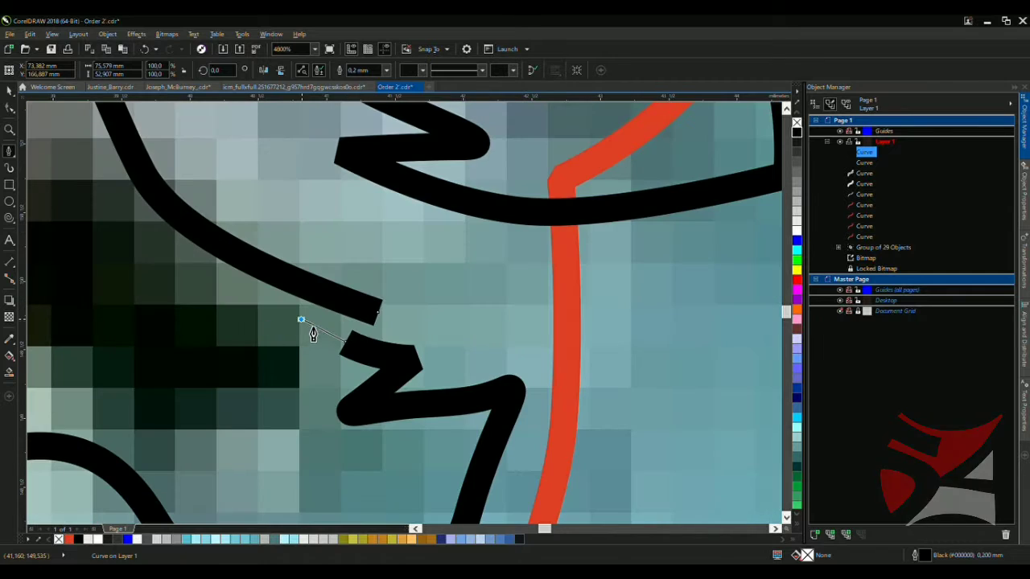
left_click(301, 320)
scroll(301, 319, "down", 5)
key("space")
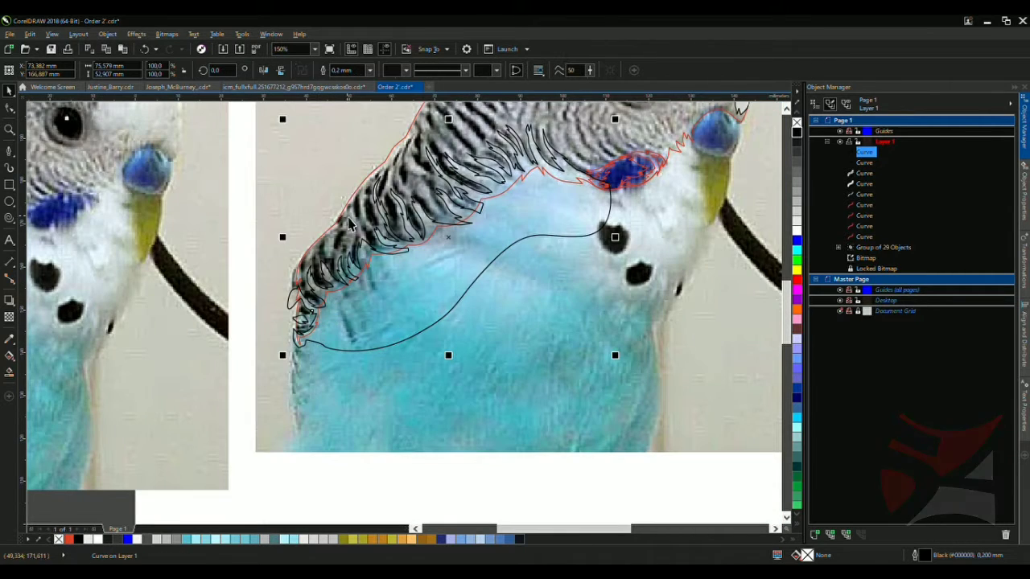
Select the long notched curve together with the red head-and-neck outline and intersect them
scroll(350, 226, "down", 1)
scroll(451, 223, "up", 1)
mouse_move(456, 223)
left_mouse_down()
mouse_move(448, 271)
mouse_move(523, 348)
mouse_move(466, 207)
left_mouse_up()
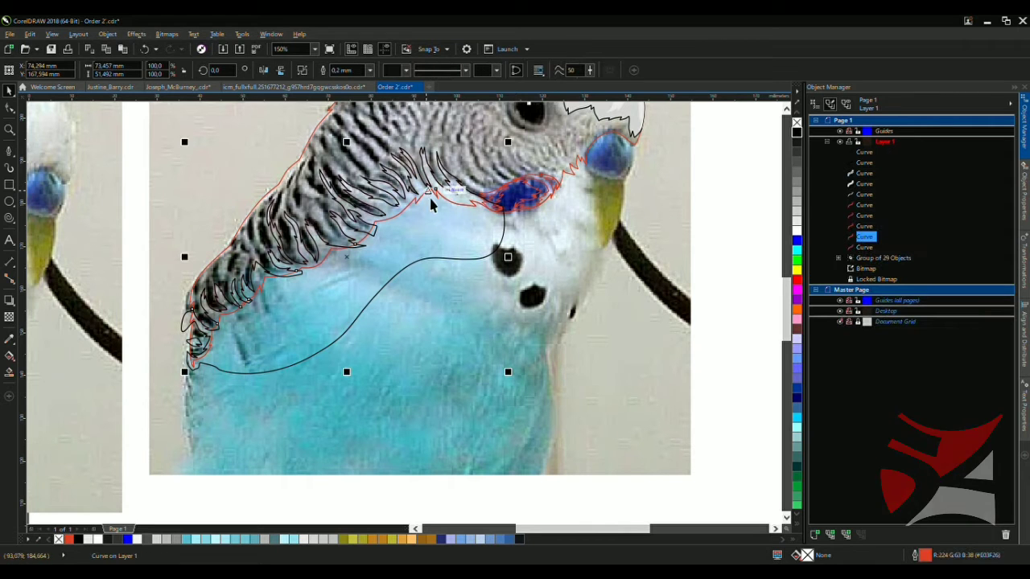
left_click(437, 214, "shift")
scroll(398, 211, "down", 1)
scroll(360, 197, "up", 1)
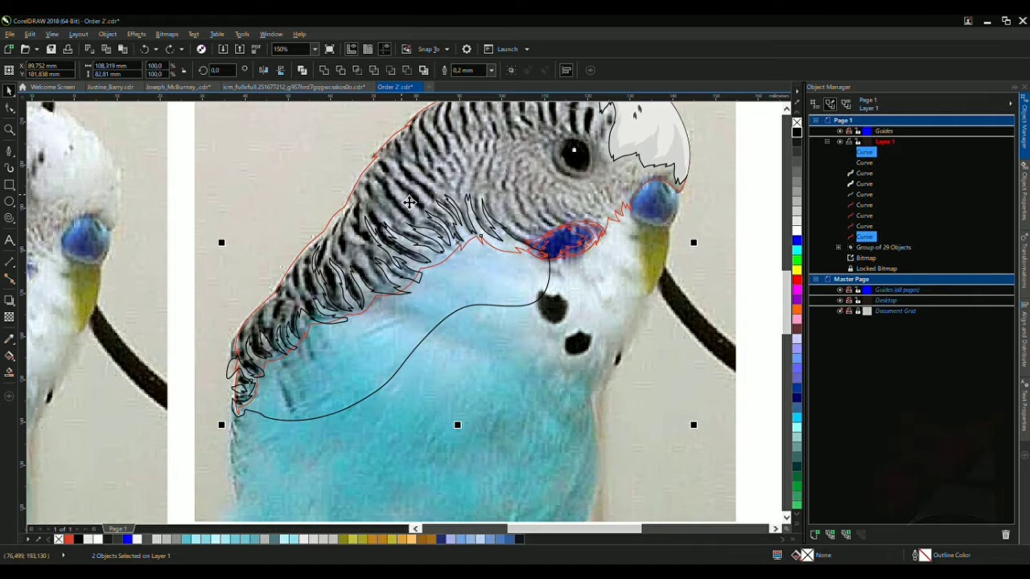
left_click(356, 70)
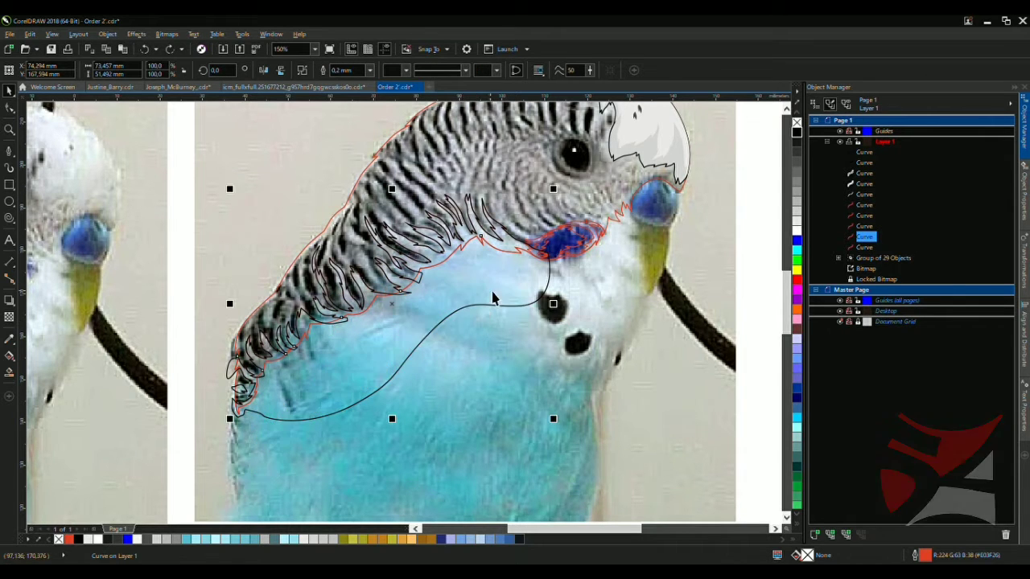
Delete the original black curve and fill the intersected feather-edge shape with white
left_click_drag(493, 298, 508, 374)
key("Delete")
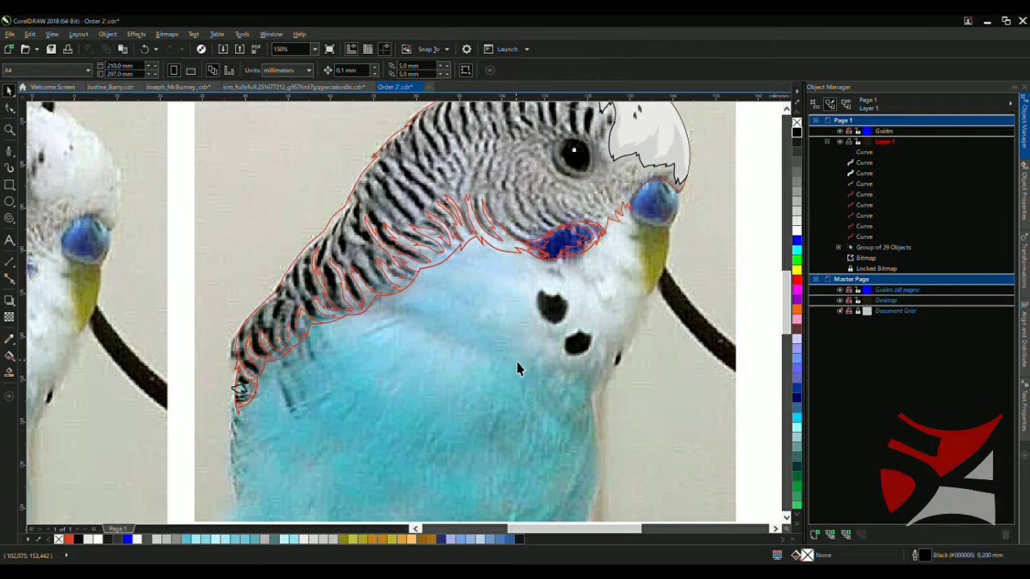
left_click(512, 240)
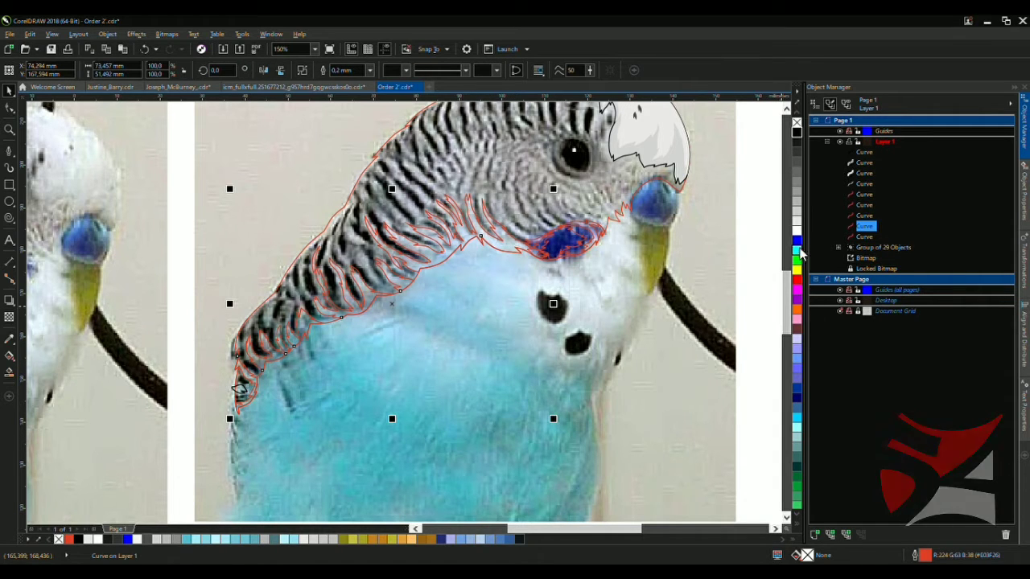
left_click(794, 233)
scroll(453, 267, "down", 3)
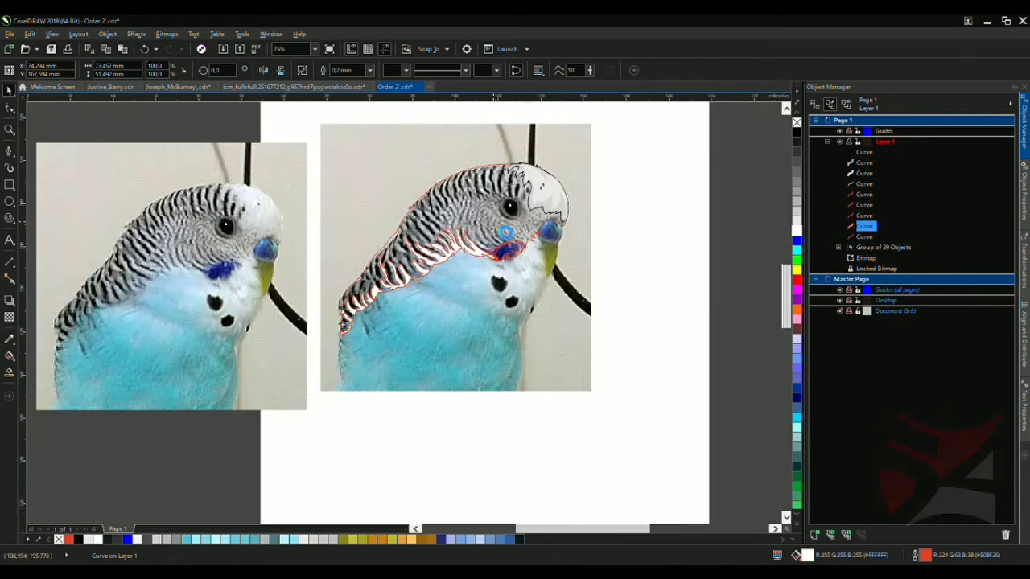
Start a separate Bézier outline on a light gap near the neck's outer edge, tracing one side and a notched lower end
scroll(453, 236, "up", 3)
key("space")
scroll(296, 288, "up", 2)
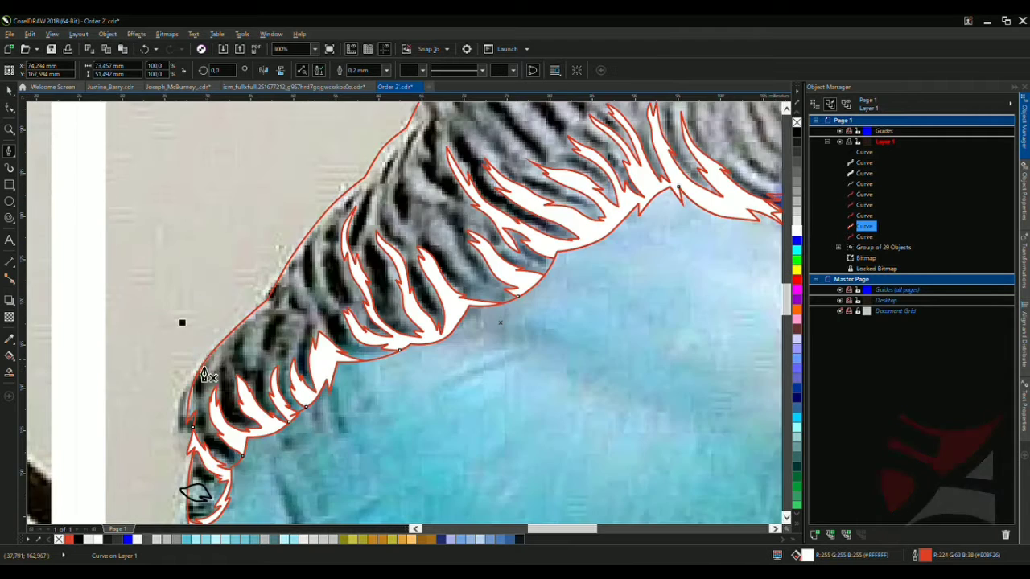
scroll(325, 288, "up", 2)
left_click(362, 196)
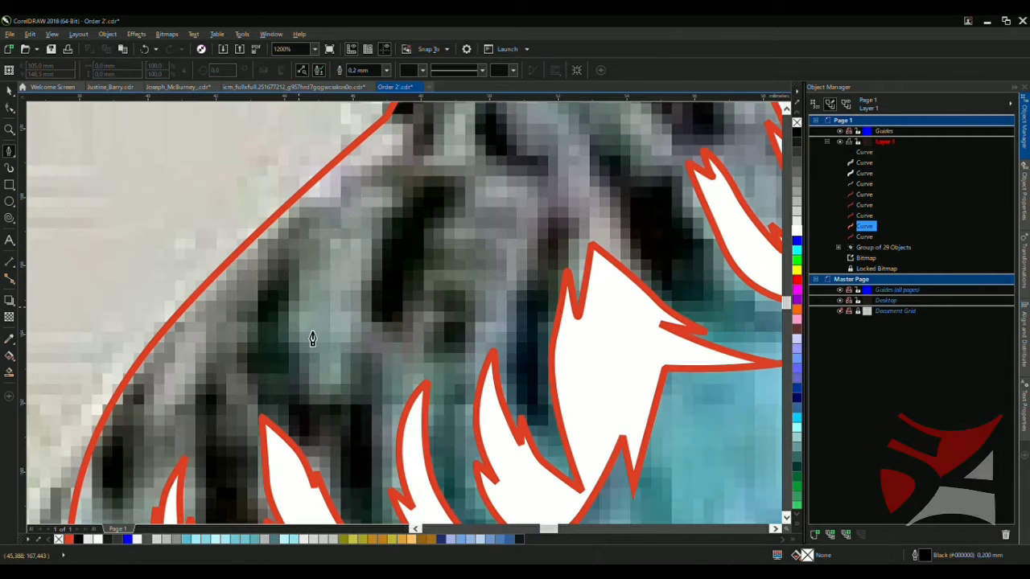
left_click_drag(319, 393, 354, 366)
key("space")
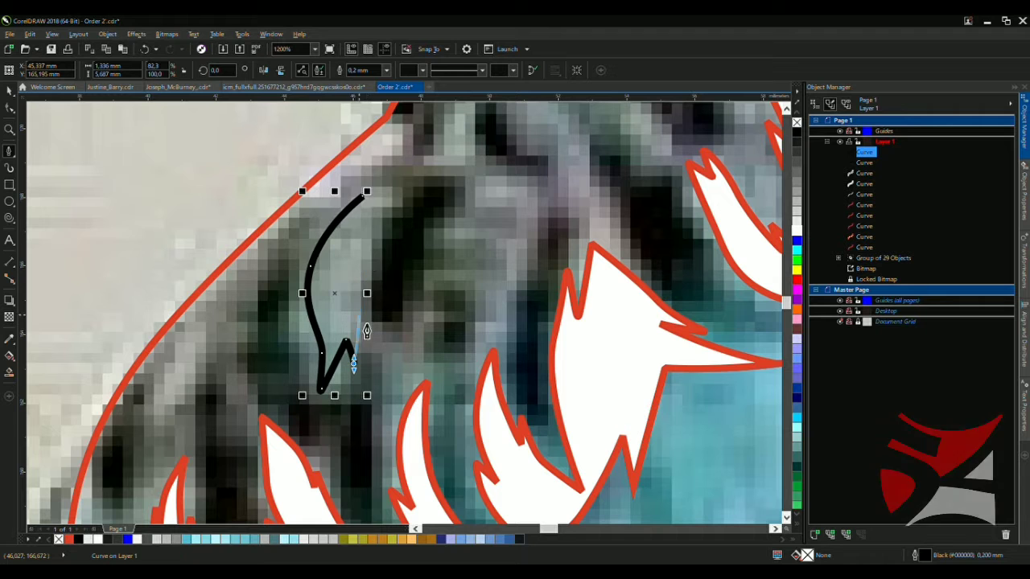
Trace up the opposite side of this light gap and close the shape with a notched top
left_click_drag(400, 228, 403, 189)
scroll(373, 211, "up", 1)
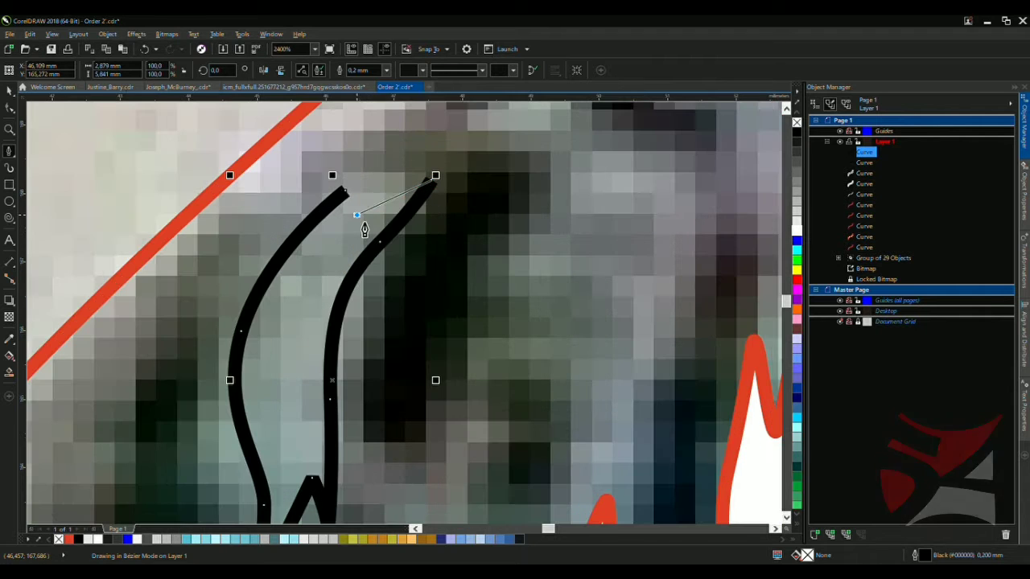
left_click(365, 201)
scroll(406, 181, "down", 1)
left_click(410, 171)
scroll(410, 172, "down", 1)
Outline the slim light streak between the first gap shape and the red outline, with notched ends, and close it
scroll(389, 207, "down", 1)
scroll(317, 223, "up", 1)
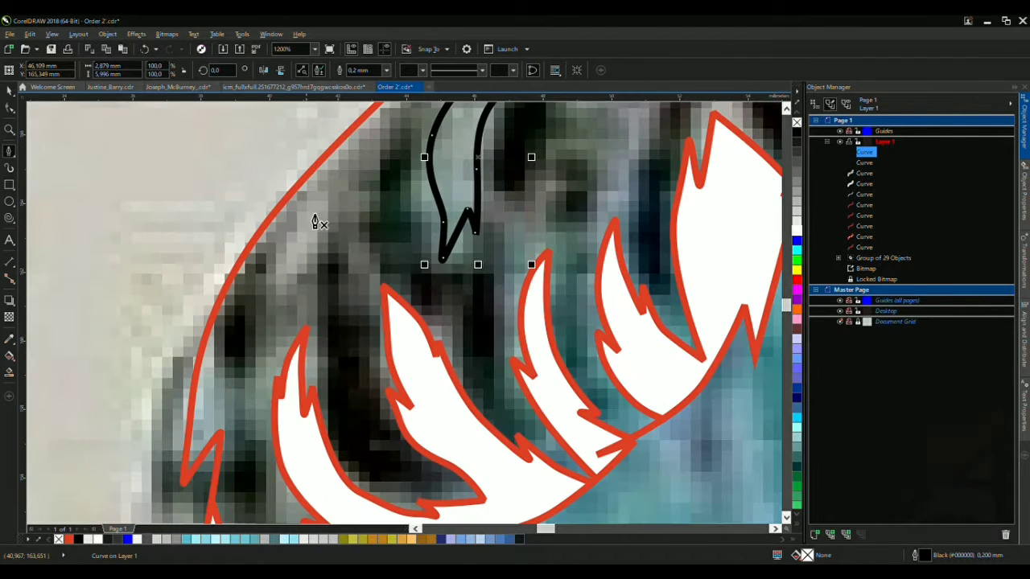
left_click(321, 185)
left_click_drag(274, 288, 322, 237)
left_click(366, 155)
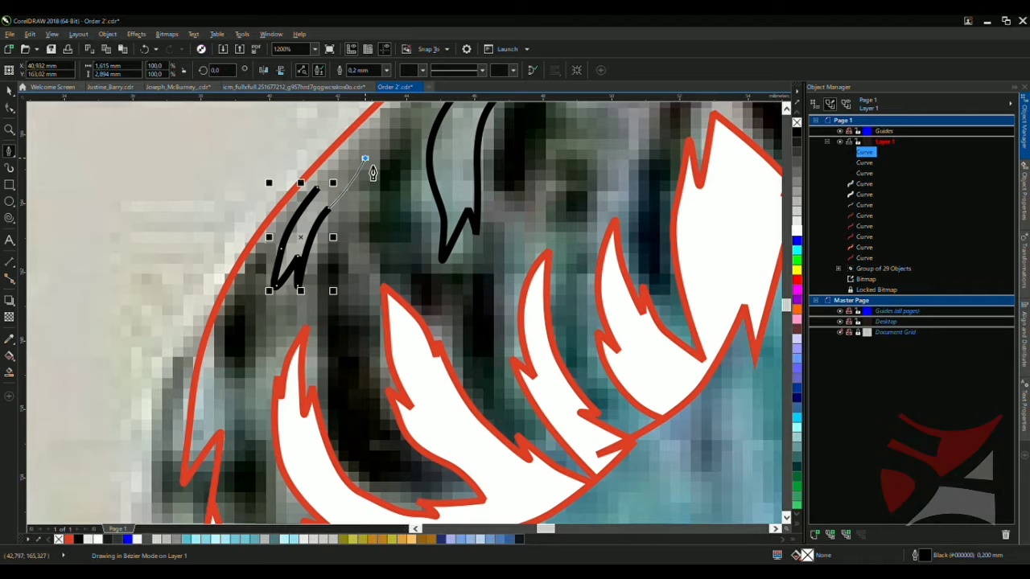
left_click(322, 186)
scroll(332, 189, "down", 3)
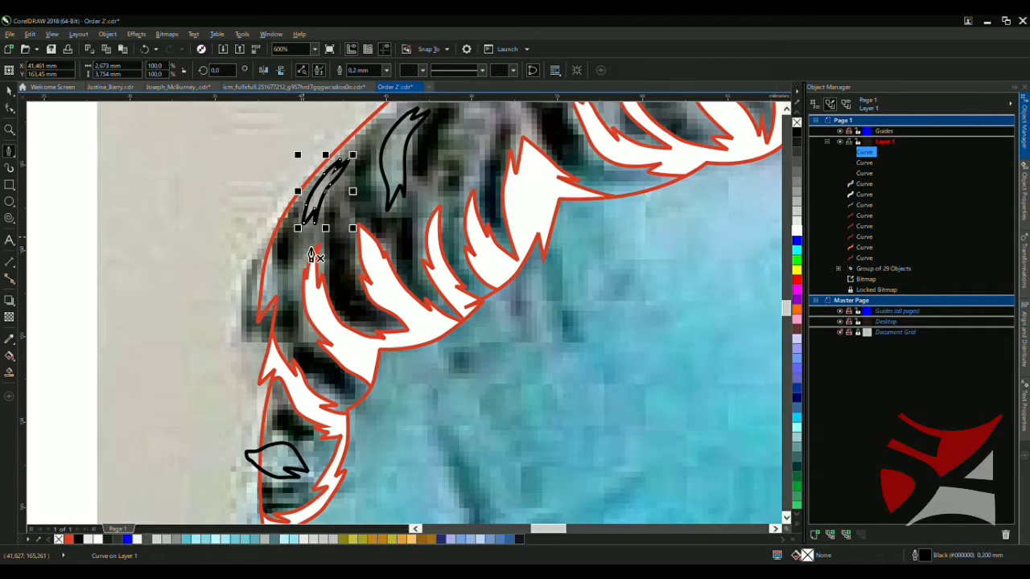
Outline the light gap beyond the next dark stripe with a notched lower end and a split top, down to its second lower tip
scroll(306, 274, "up", 2)
scroll(288, 310, "up", 1)
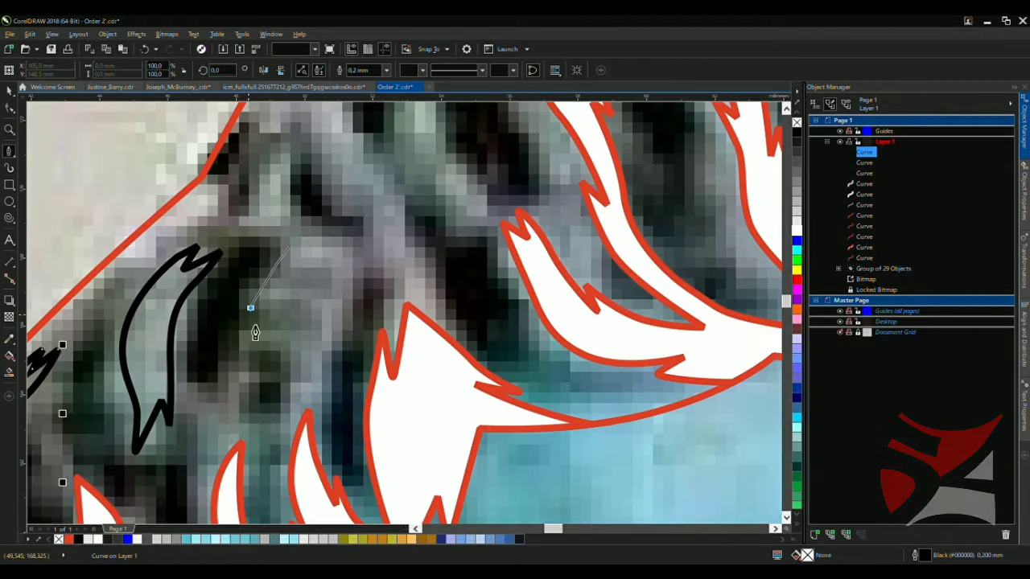
left_click(265, 374)
left_click_drag(294, 273, 330, 264)
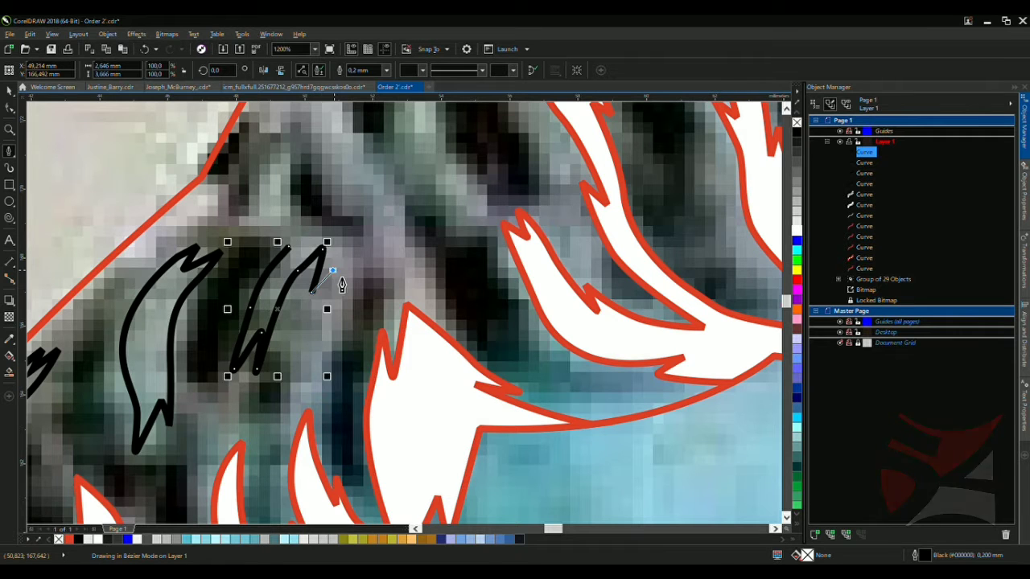
left_click(310, 383)
Trace up the outer edge of the second prong and close the shape with a notched peak
scroll(325, 332, "up", 1)
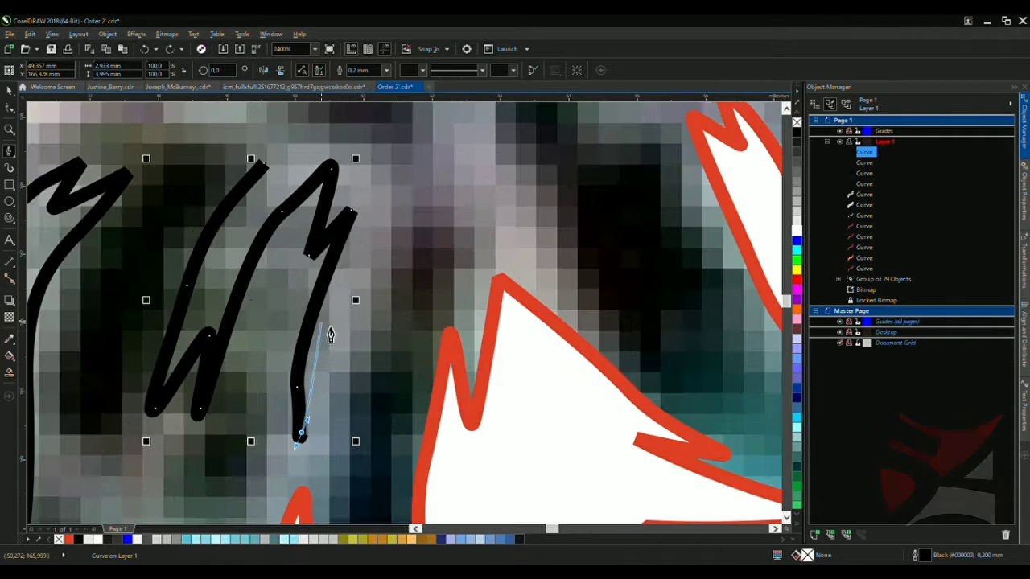
left_click_drag(329, 335, 378, 165)
scroll(337, 201, "up", 3)
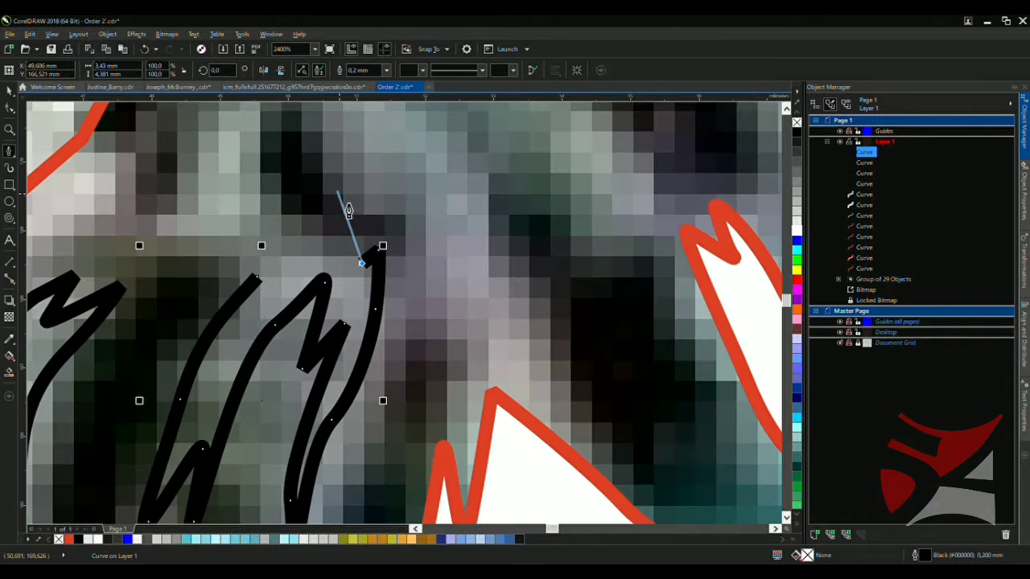
left_click(241, 296)
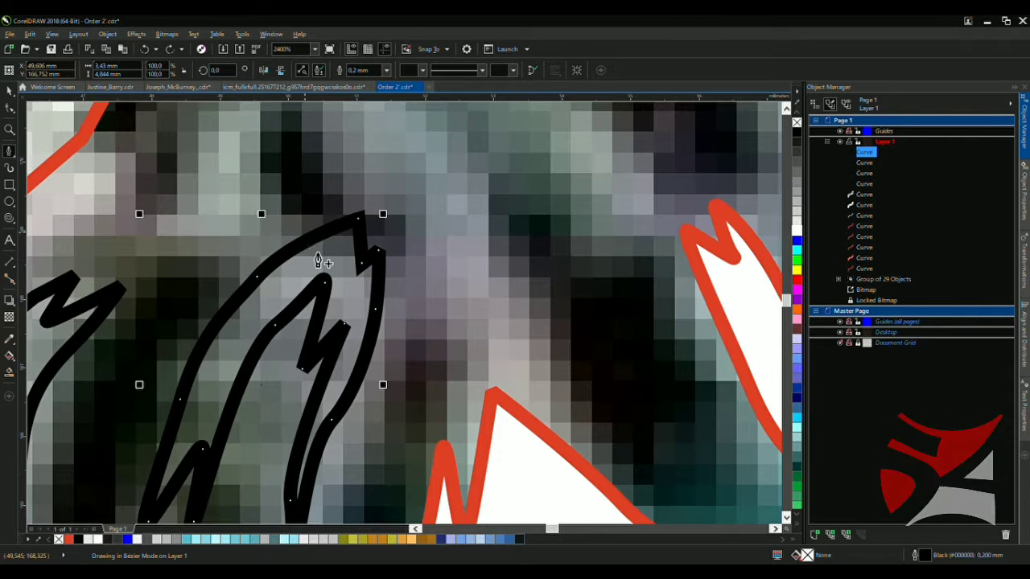
Draw a small closed teardrop shape with a notched lower end on the light spot near the red outline's bend
scroll(320, 249, "down", 2)
scroll(285, 187, "up", 1)
left_click(264, 171)
left_click(241, 233)
left_click(193, 276)
left_click_drag(161, 321, 206, 312)
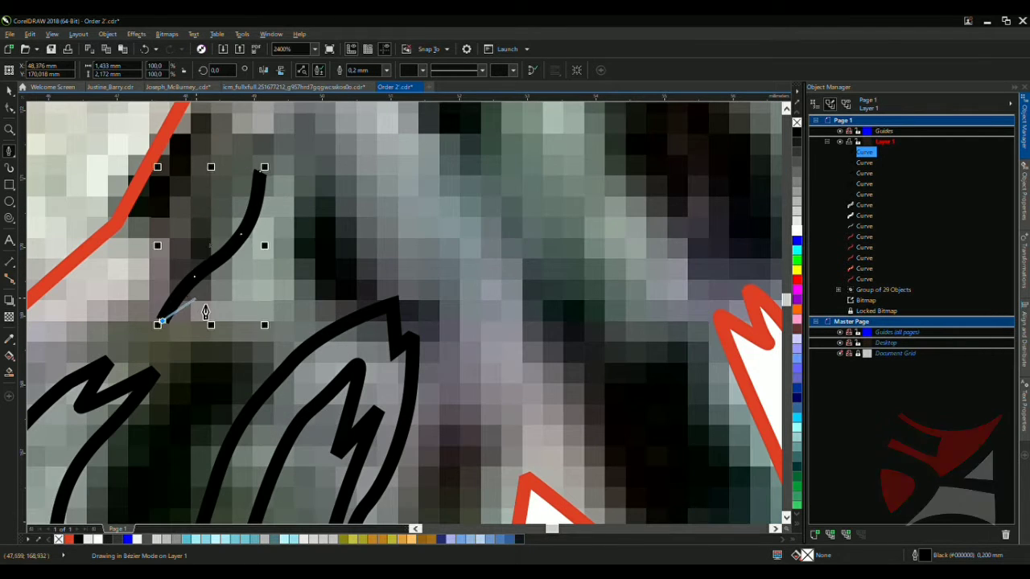
left_click_drag(269, 296, 286, 211)
scroll(277, 209, "down", 3)
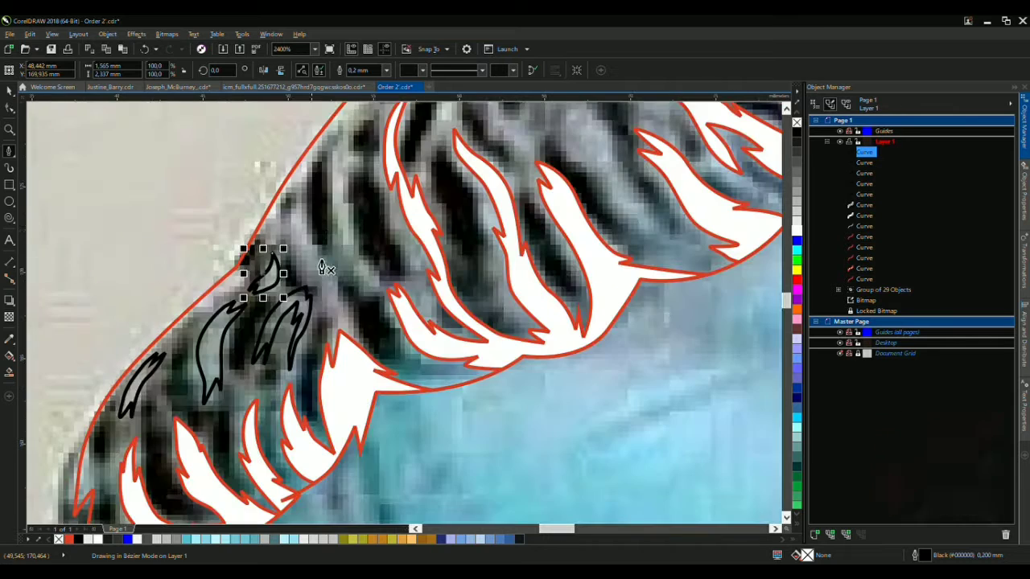
Begin another outline beside the teardrop, tracing down the near edge of the light gap with feather notches
scroll(295, 207, "up", 3)
left_click_drag(243, 305, 252, 383)
left_click_drag(265, 420, 356, 287)
scroll(276, 361, "down", 3)
scroll(276, 287, "up", 3)
Continue the outline beside the teardrop down the light gap to its lower tip near the white feather's peak
scroll(358, 322, "down", 3)
scroll(357, 337, "up", 3)
left_click_drag(358, 366, 389, 356)
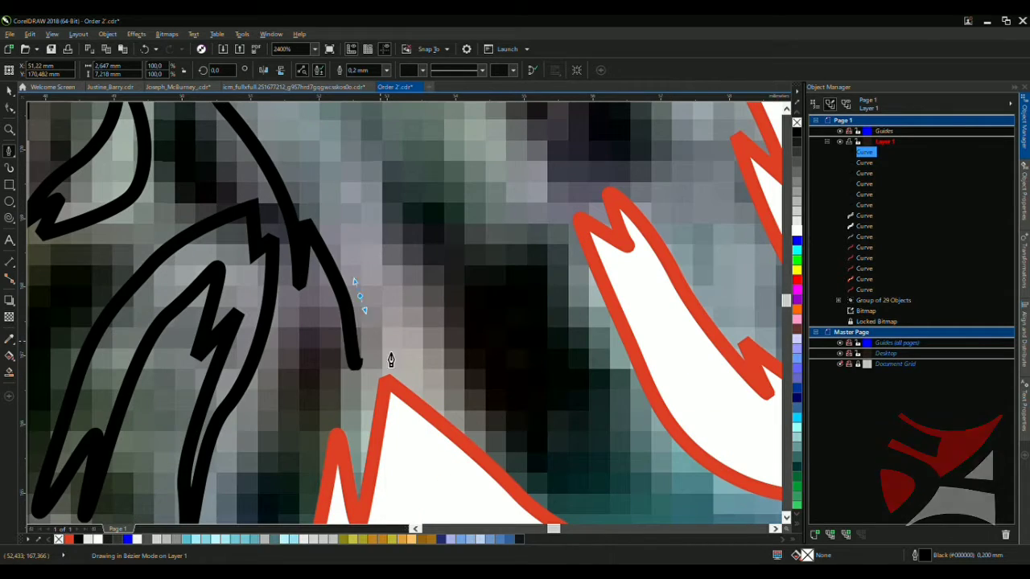
left_click_drag(467, 416, 458, 413)
Trace the outline's far edge back up along the dark stripe and close it with a notched peak, about 4.2 x 10 mm overall
scroll(455, 414, "down", 3)
scroll(413, 364, "up", 2)
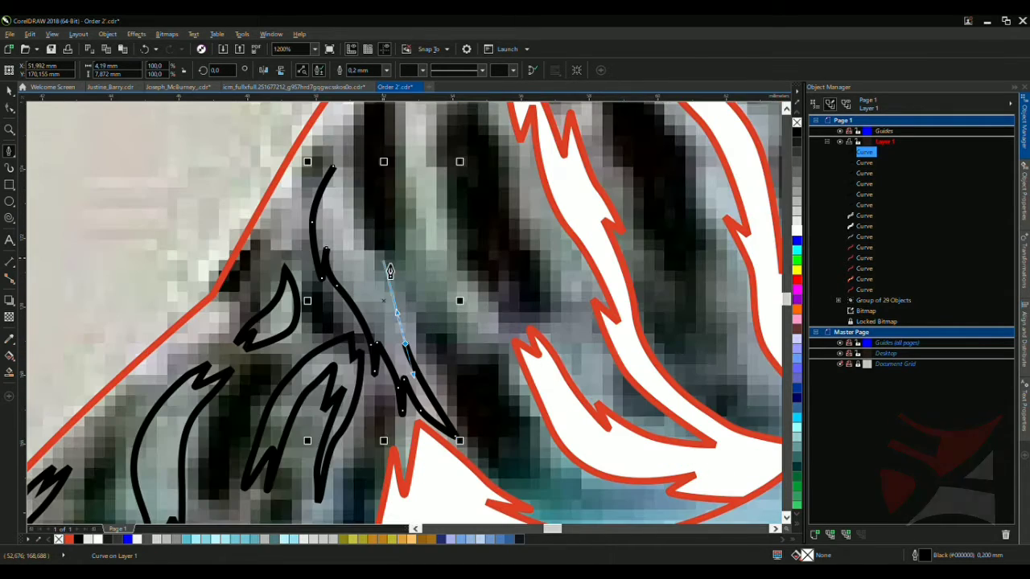
left_click_drag(349, 179, 354, 187)
scroll(354, 187, "down", 3)
scroll(342, 211, "up", 3)
scroll(342, 211, "up", 2)
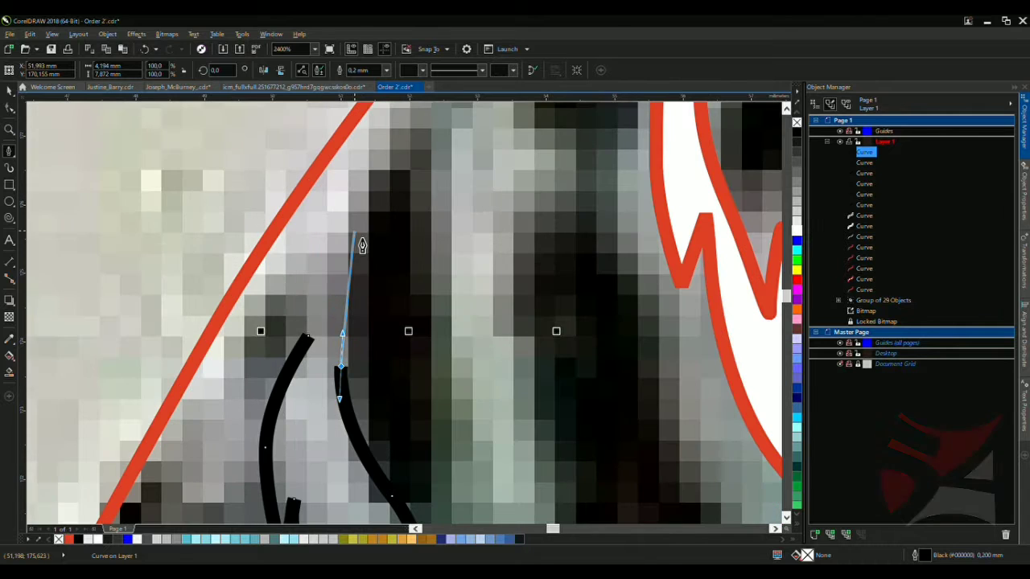
left_click(352, 231)
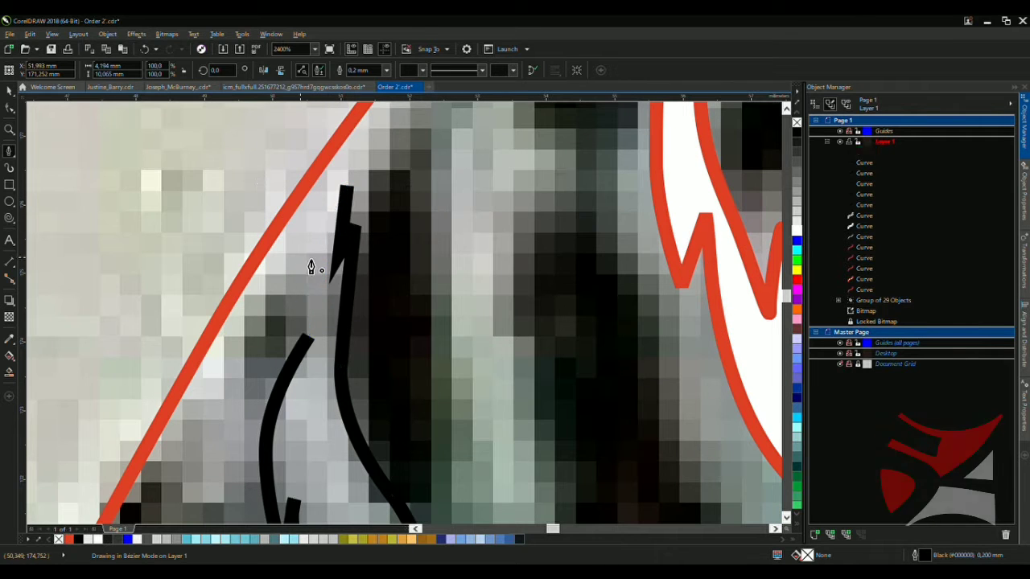
scroll(311, 268, "down", 3)
Outline the next light gap beyond the dark stripe, running down to a pointed lower tip and back up with a feather notch on each side
scroll(349, 196, "up", 2)
double_click(335, 362)
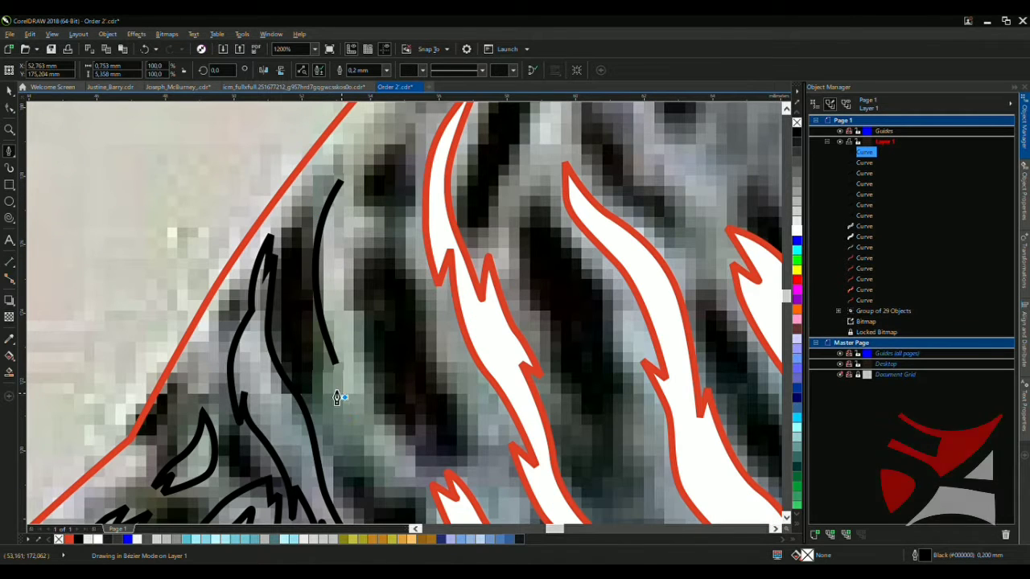
left_click(413, 480)
left_click(366, 389)
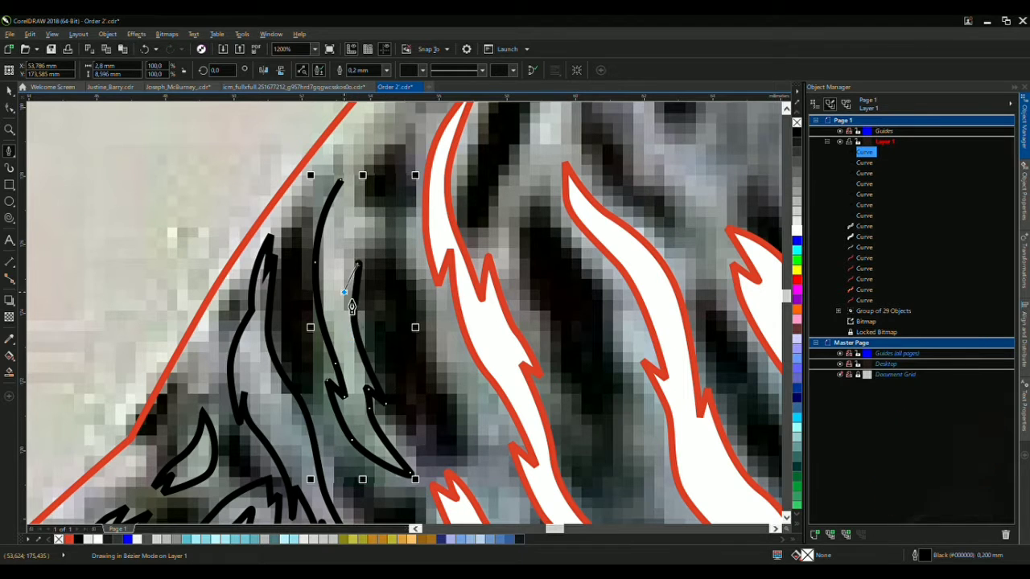
scroll(359, 235, "up", 2)
scroll(370, 177, "down", 3)
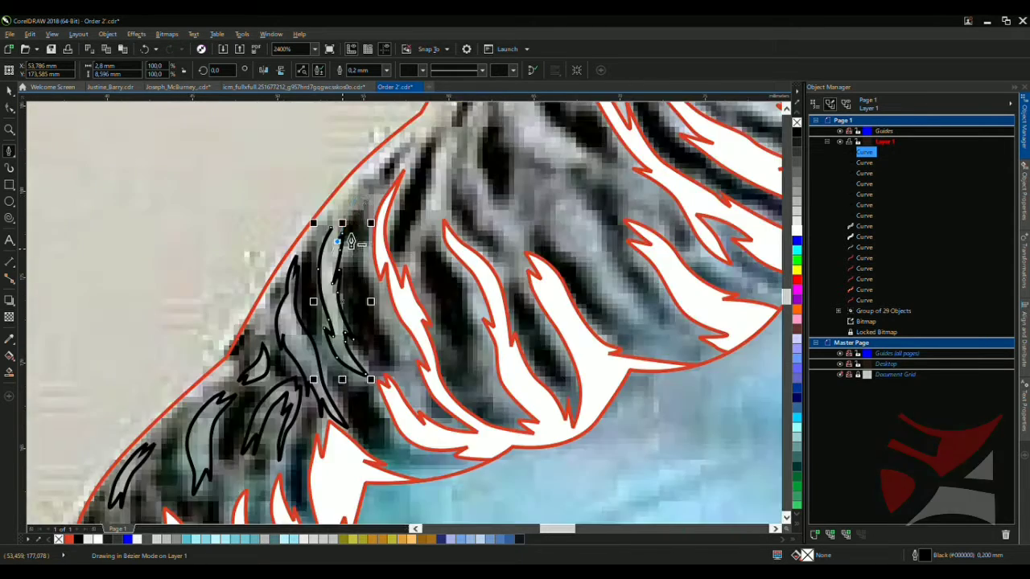
Finish the gap outline with a notched inner edge and a curved peak, closing it at about 2.8 x 10.2 mm
scroll(344, 244, "up", 5)
scroll(403, 164, "down", 1)
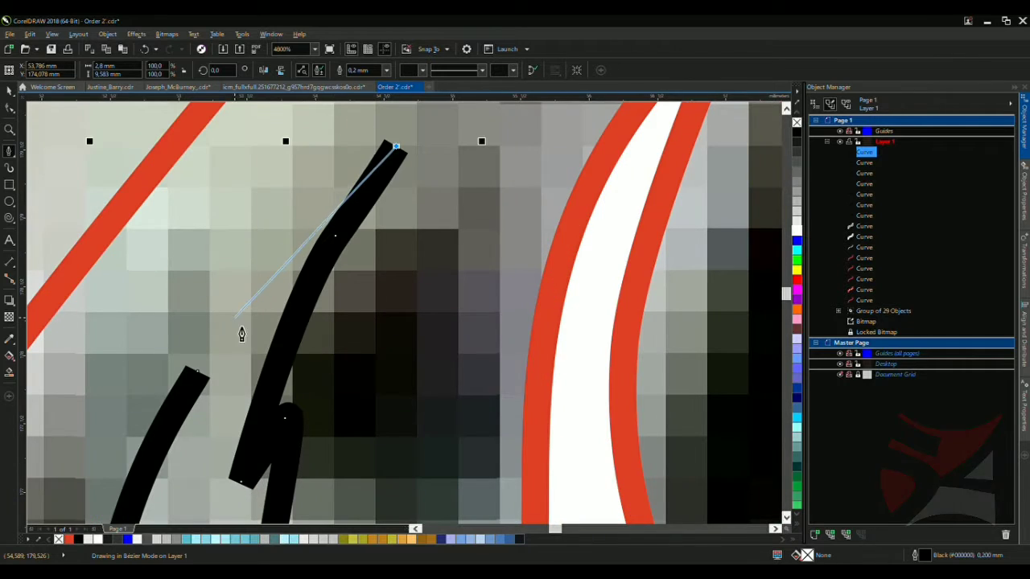
left_click(207, 372)
scroll(292, 230, "down", 4)
left_click(301, 203)
Begin an outline on the short light gap past the slender white feather, tracing down to a notched lower end and back up its far side
scroll(307, 221, "down", 2)
scroll(387, 201, "up", 5)
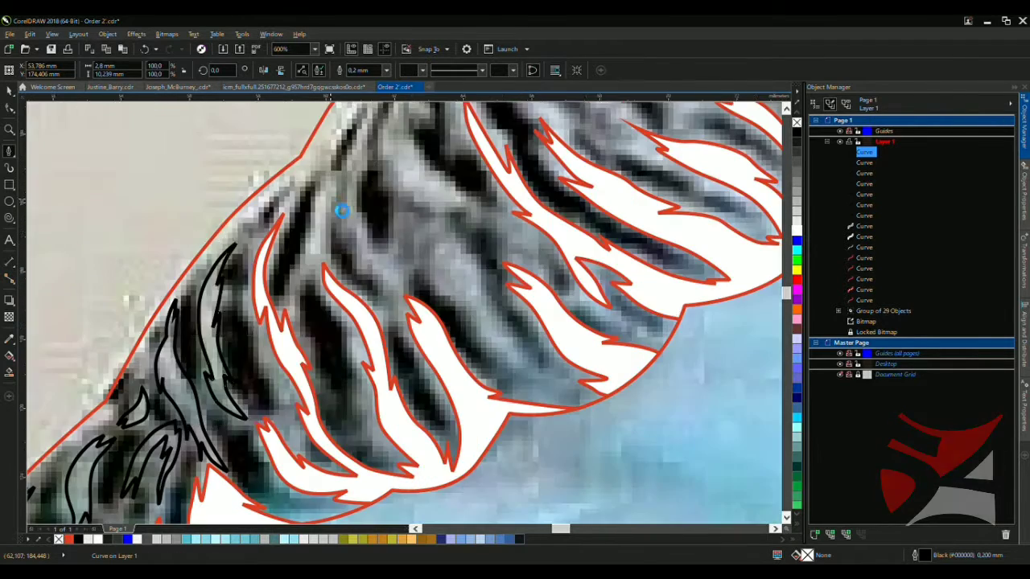
left_click(326, 149)
left_click(288, 230)
left_click(230, 342)
scroll(265, 241, "down", 2)
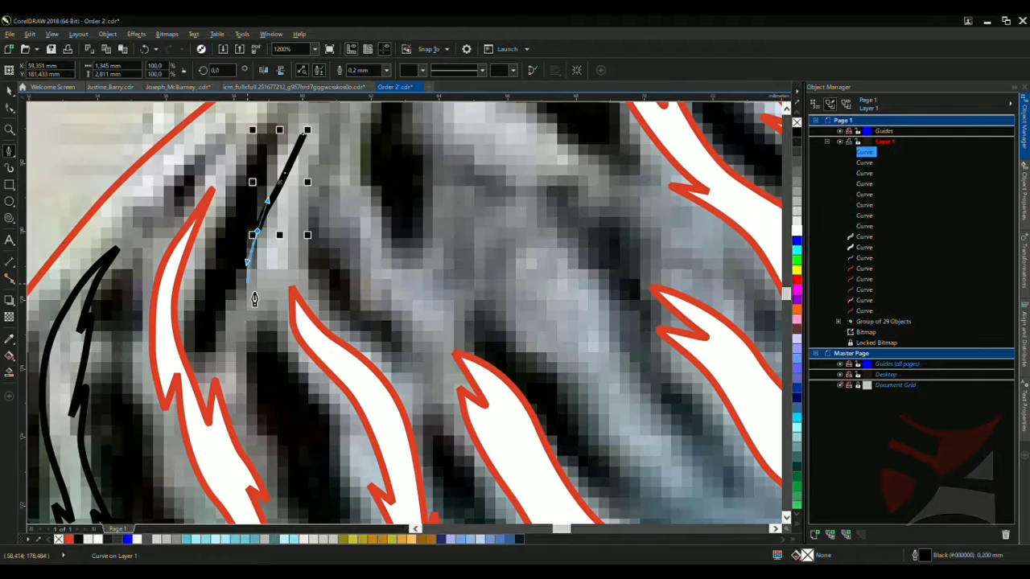
left_click(235, 319)
left_click_drag(249, 318, 268, 351)
left_click_drag(301, 234, 317, 255)
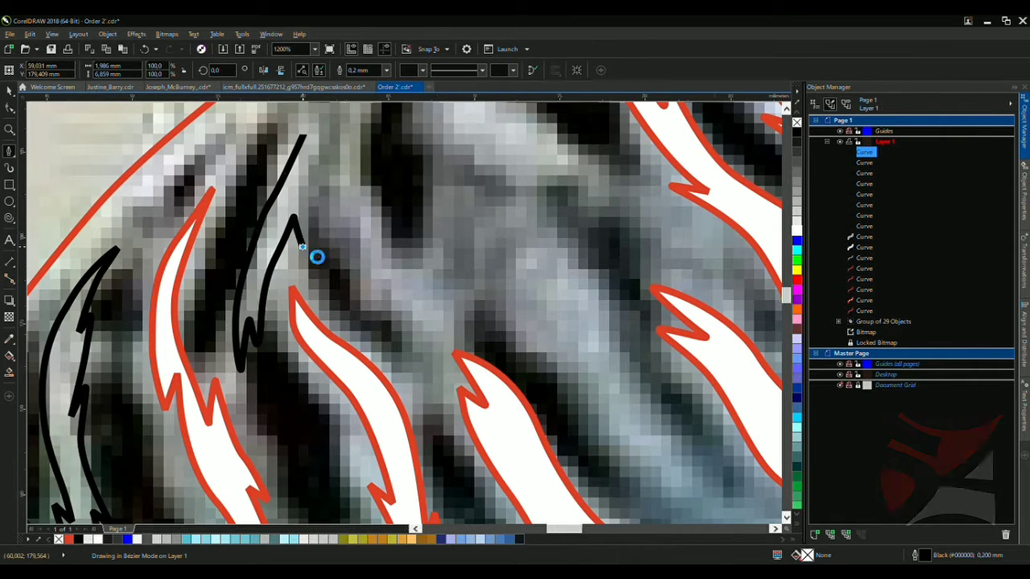
Redraw the far-side notch and trace up to the pointed peak, closing the short gap shape at about 2.3 x 6.9 mm
scroll(317, 255, "down", 4)
scroll(301, 287, "up", 2)
left_click(202, 404)
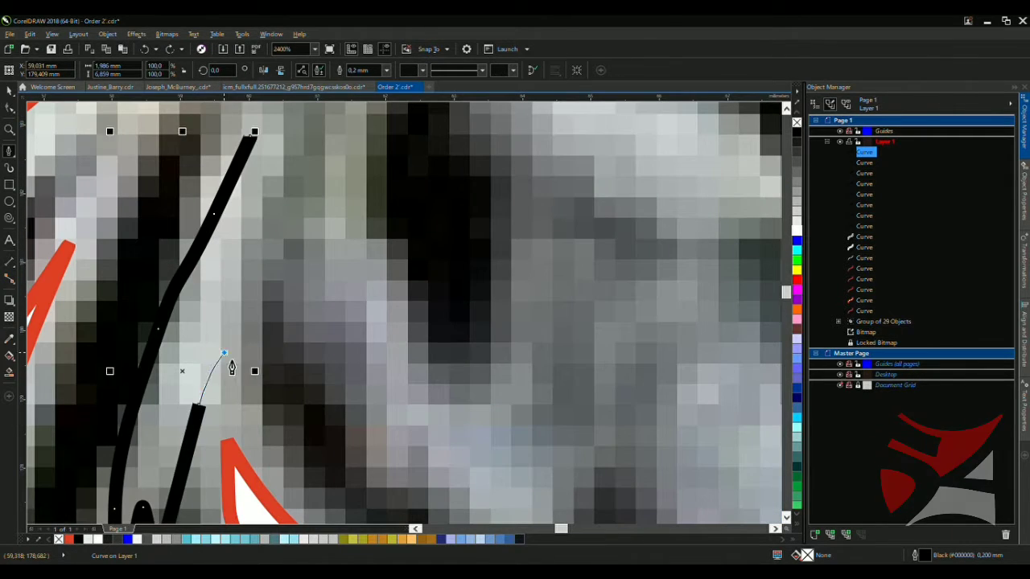
left_click(272, 186)
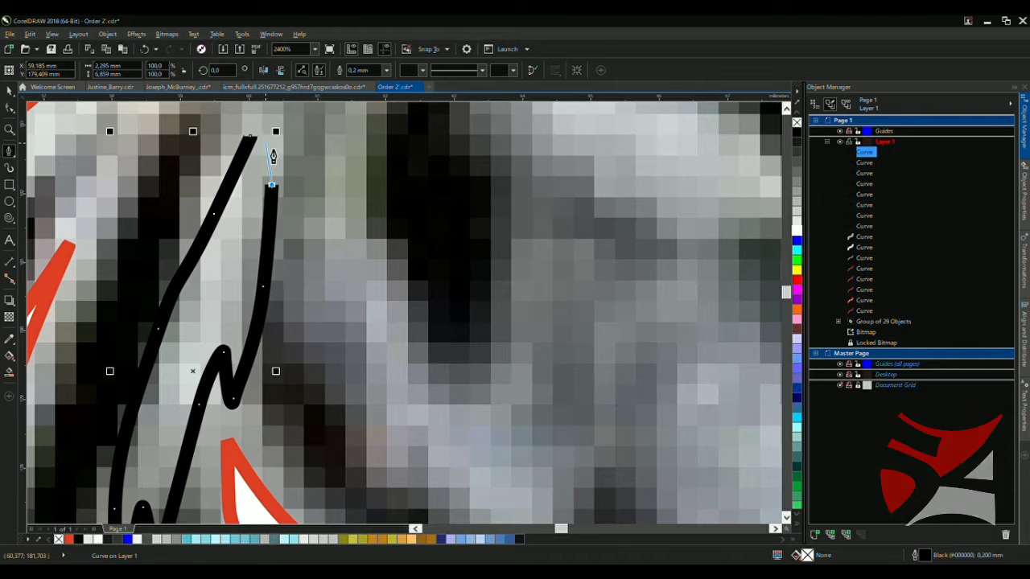
left_click(251, 137)
Begin another outline beside the short gap shape, tracing its near edge down with a feather notch to the forked lower end
left_click(304, 177)
left_click_drag(293, 304, 341, 392)
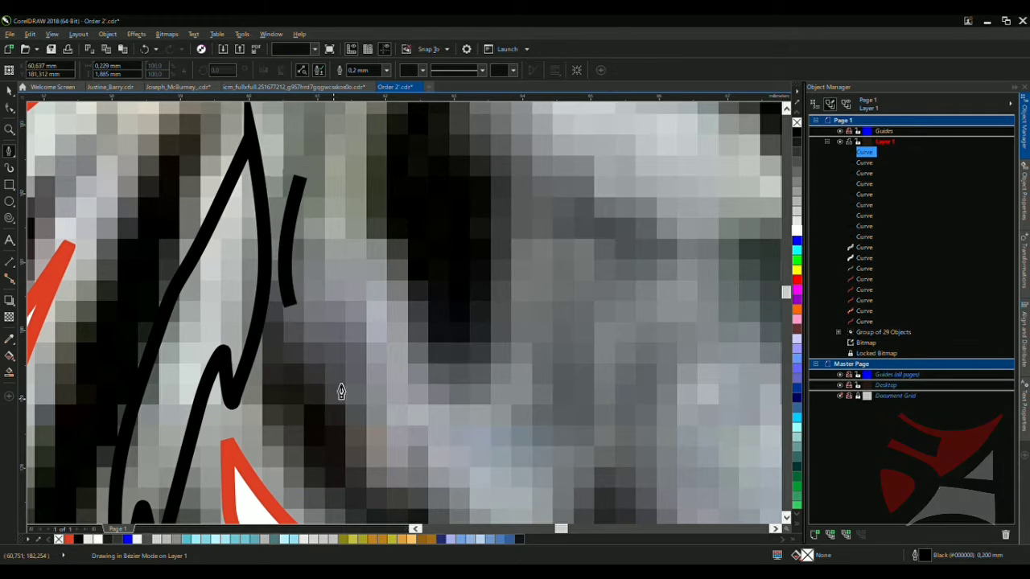
scroll(341, 392, "down", 3)
scroll(321, 292, "up", 2)
scroll(358, 326, "up", 2)
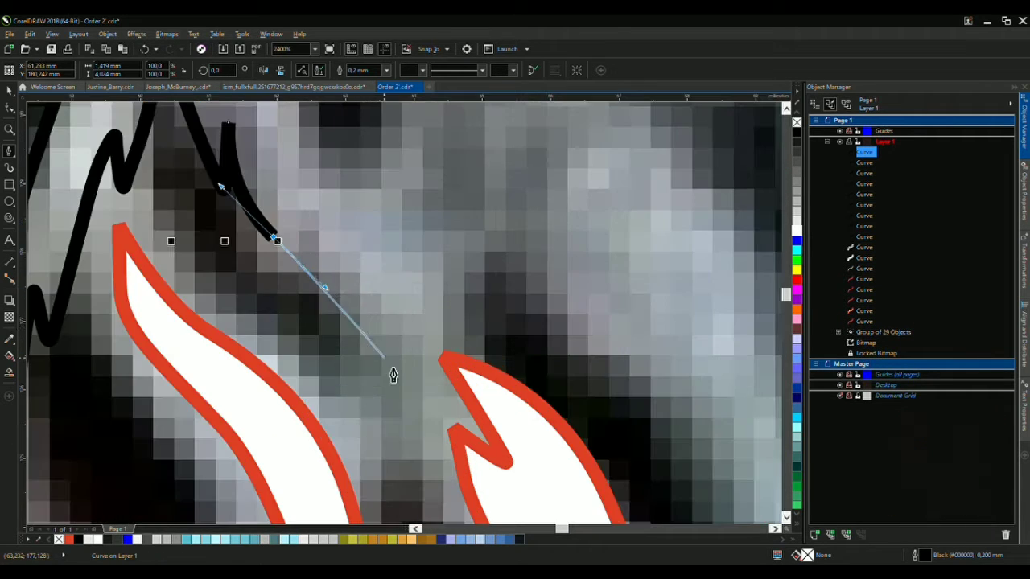
left_click(358, 326)
left_click(390, 378)
Trace the far edge up from the forked end along the dark stripe, adding a feather notch partway
scroll(387, 286, "down", 2)
scroll(494, 395, "up", 2)
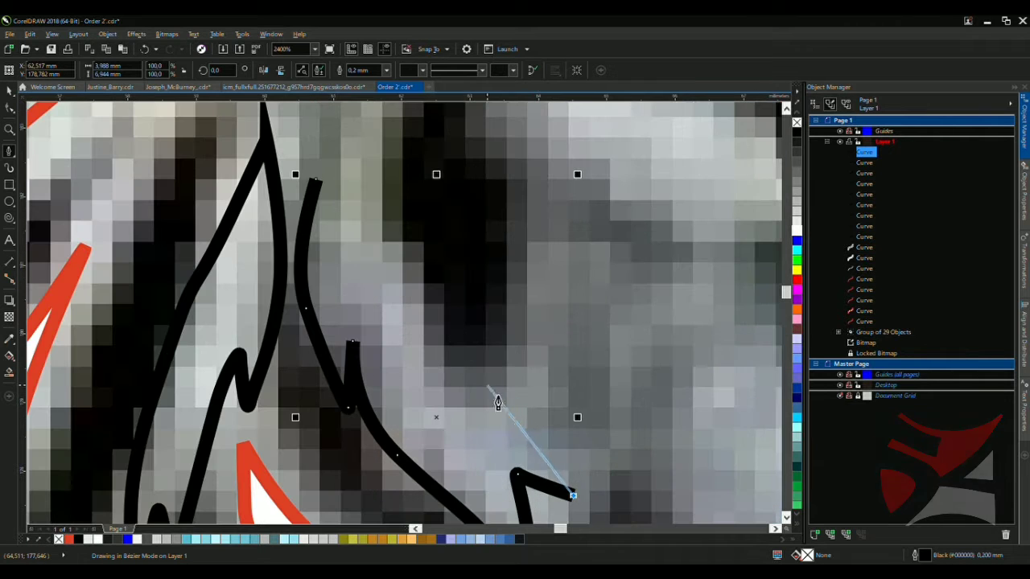
left_click(404, 258)
scroll(393, 321, "down", 2)
scroll(393, 322, "up", 2)
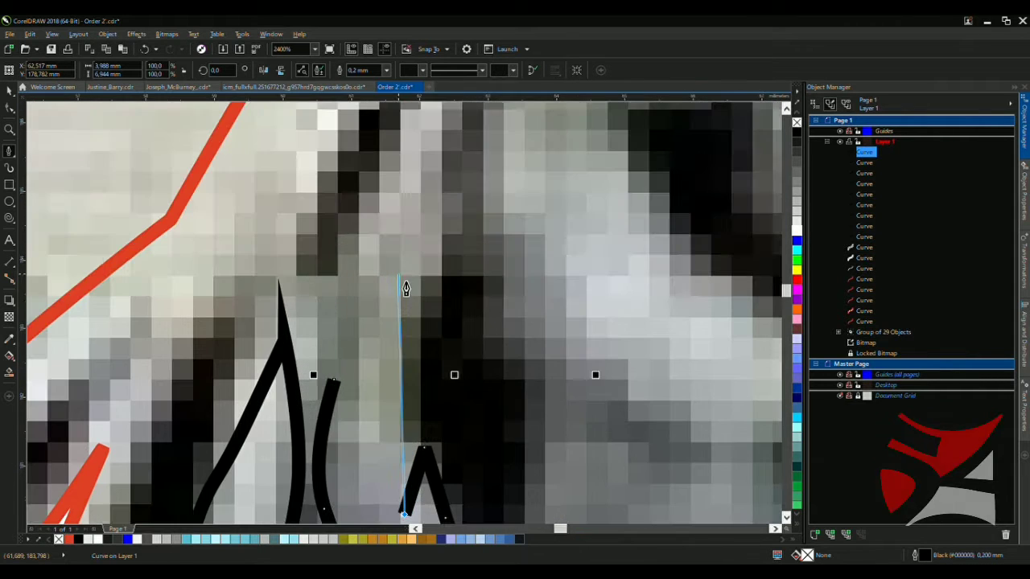
left_click(444, 174)
scroll(443, 174, "down", 2)
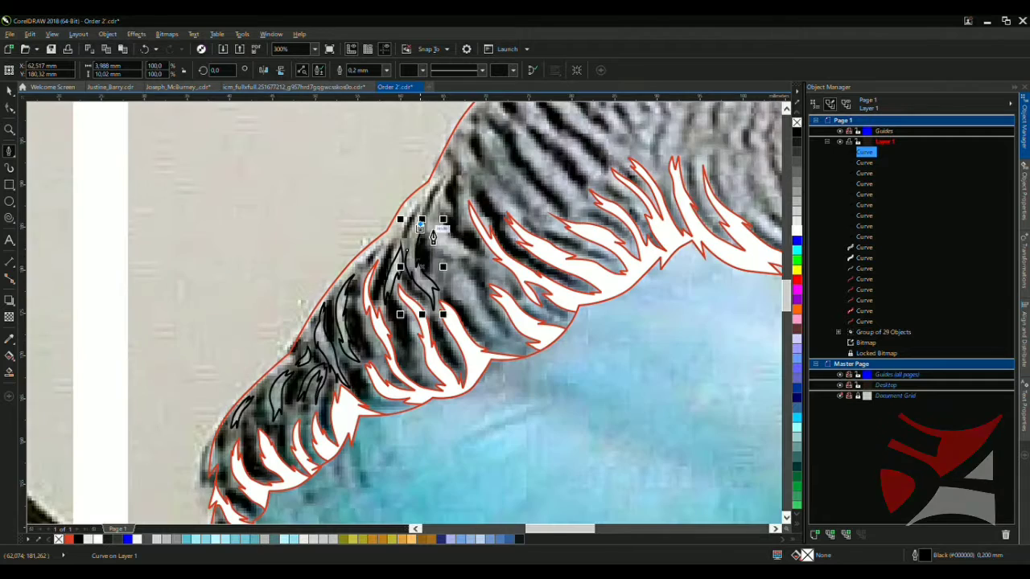
Form the curved peak and bring the notched inner edge back to the start, closing the shape at about 4 x 11.4 mm
scroll(410, 271, "up", 2)
left_click_drag(400, 286, 412, 245)
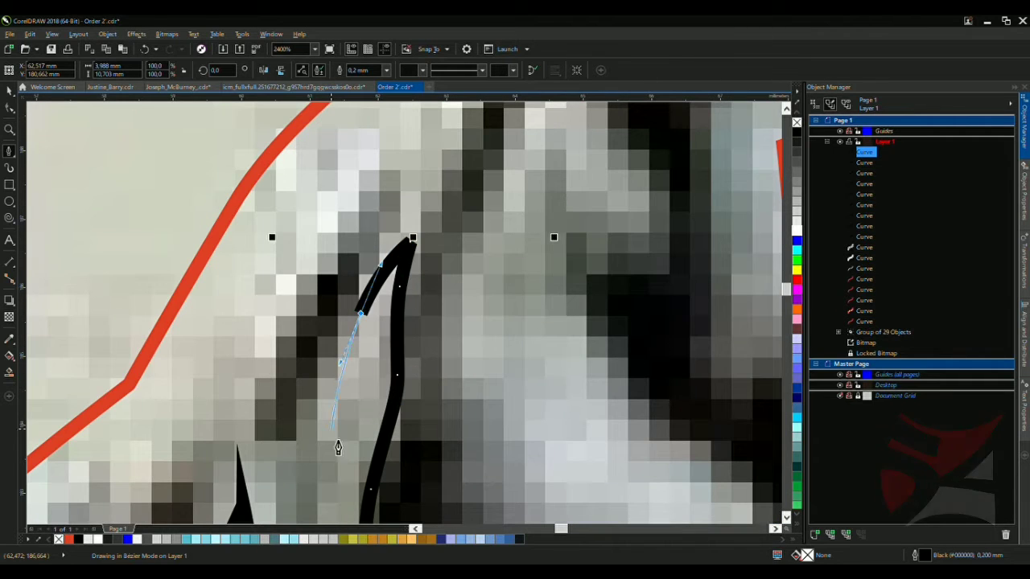
left_click_drag(338, 449, 323, 385)
scroll(322, 386, "down", 1)
left_click_drag(334, 473, 316, 499)
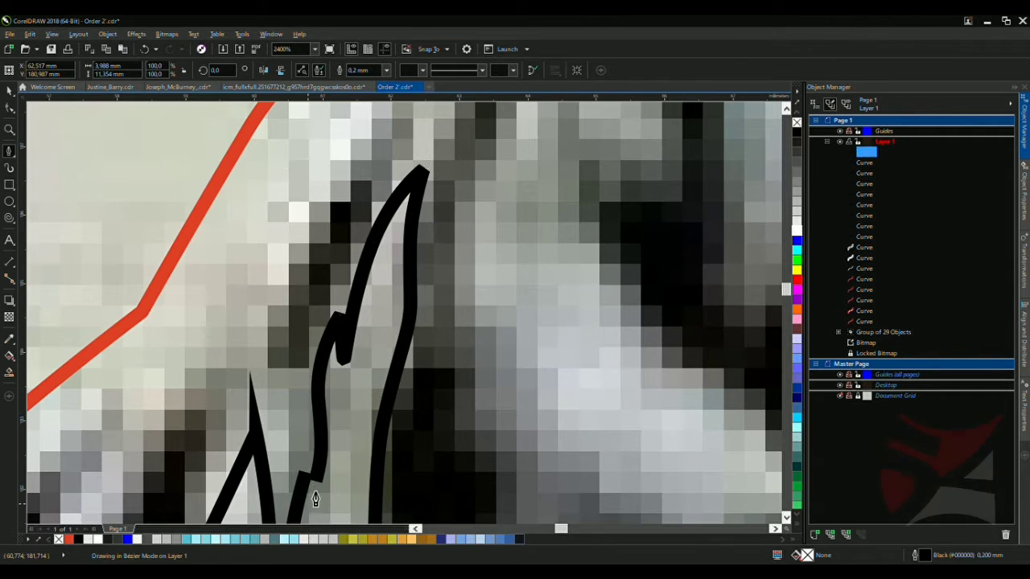
left_click(333, 354)
Begin an outline around the broad light patch below the red outline's bend, curving down to a notched lower end
scroll(333, 354, "down", 5)
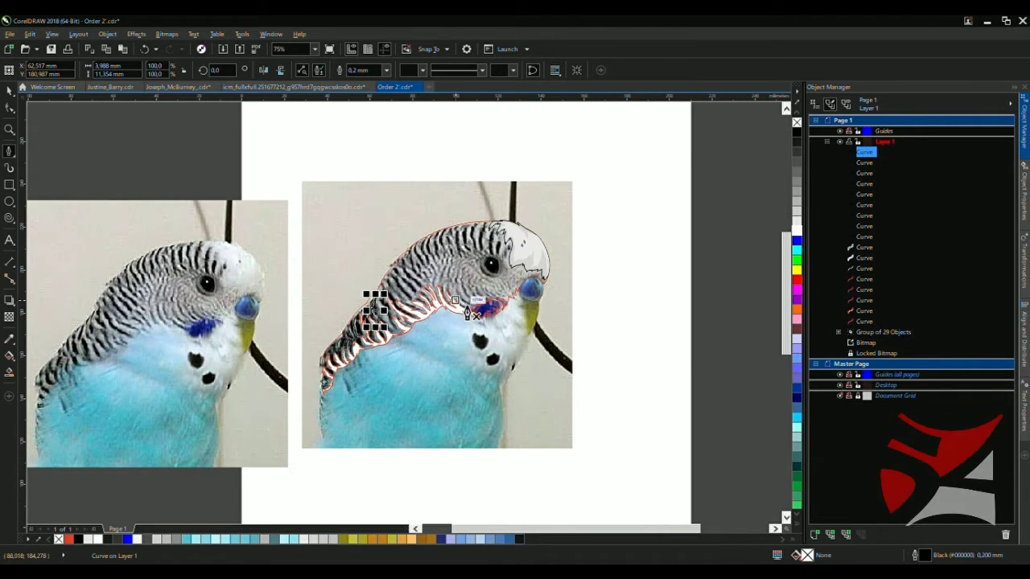
scroll(466, 310, "up", 2)
scroll(460, 271, "down", 1)
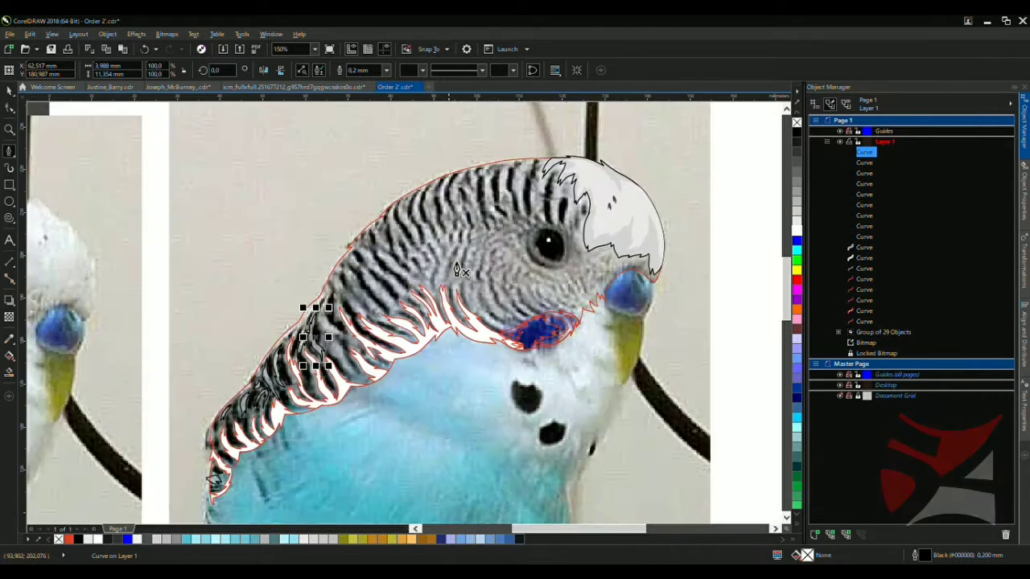
scroll(357, 294, "up", 2)
left_click(316, 267)
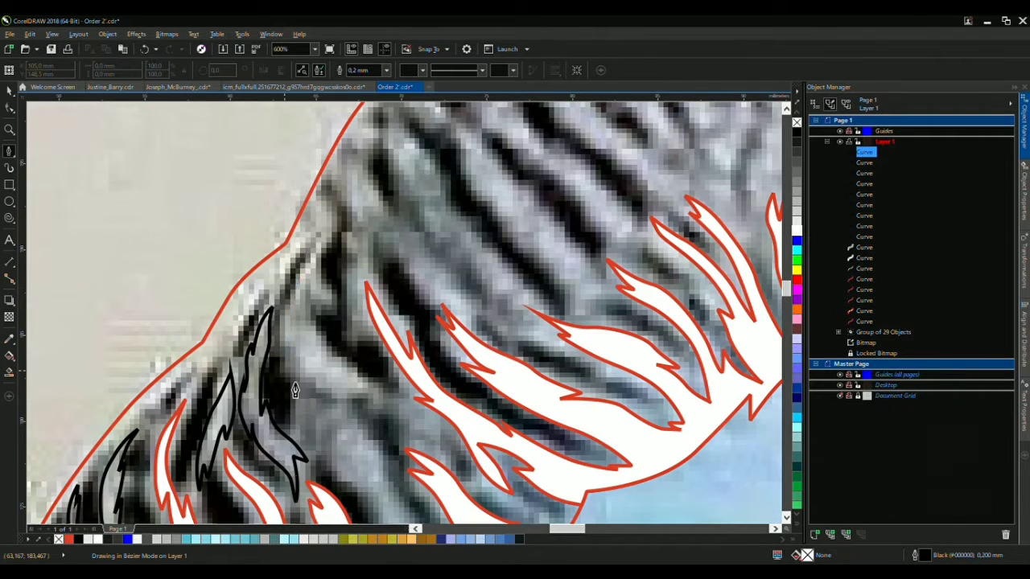
mouse_move(341, 399)
left_mouse_down()
mouse_move(382, 416)
mouse_move(451, 370)
left_mouse_up()
scroll(381, 416, "up", 2)
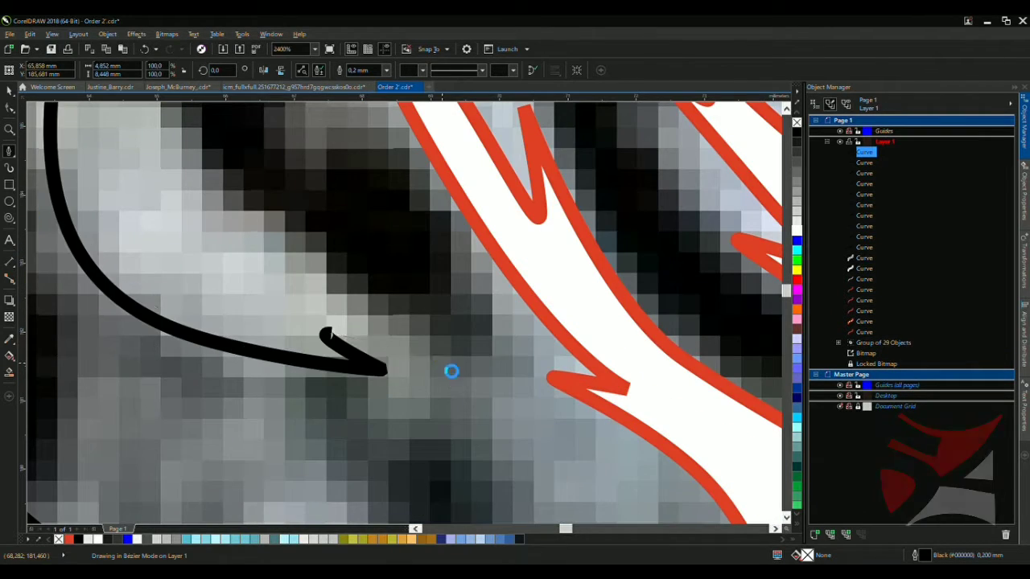
Trace the broad patch's upper edge back up with two feather notches and close the shape at its peak, about 5.6 x 9.7 mm
scroll(450, 370, "down", 1)
left_click_drag(354, 266, 387, 300)
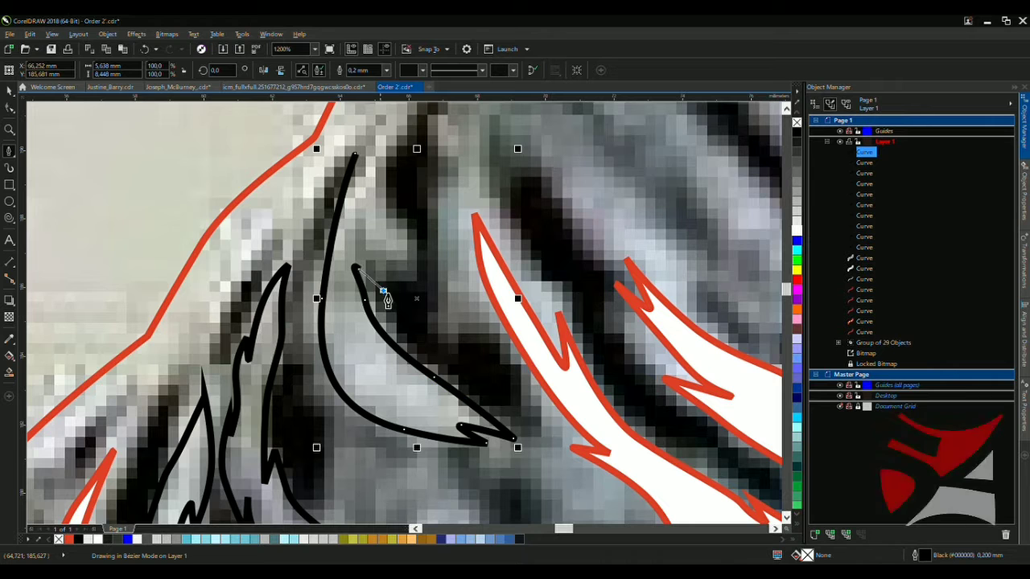
scroll(376, 235, "down", 2)
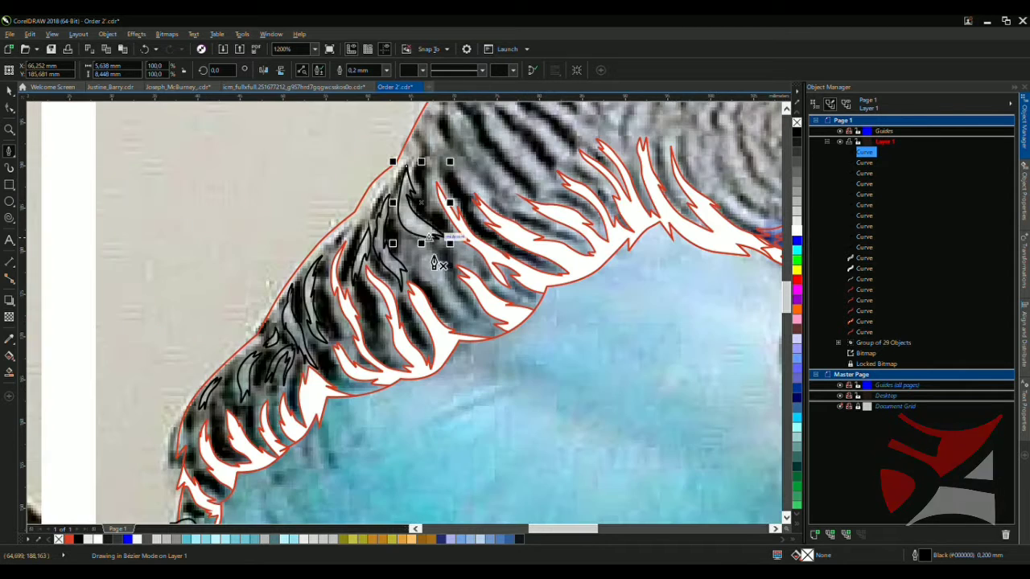
scroll(400, 251, "up", 3)
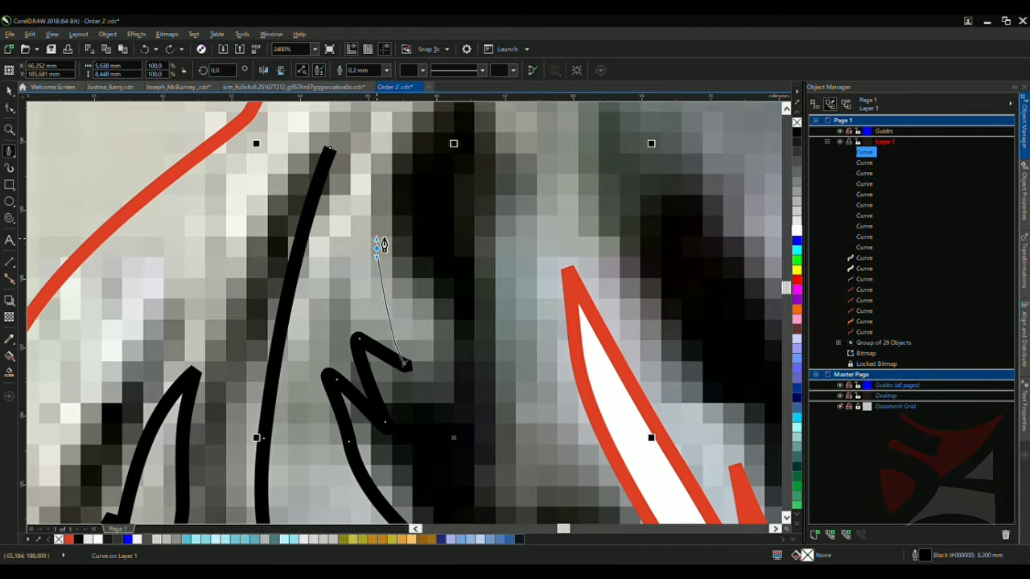
left_click_drag(383, 170, 349, 214)
scroll(349, 214, "down", 1)
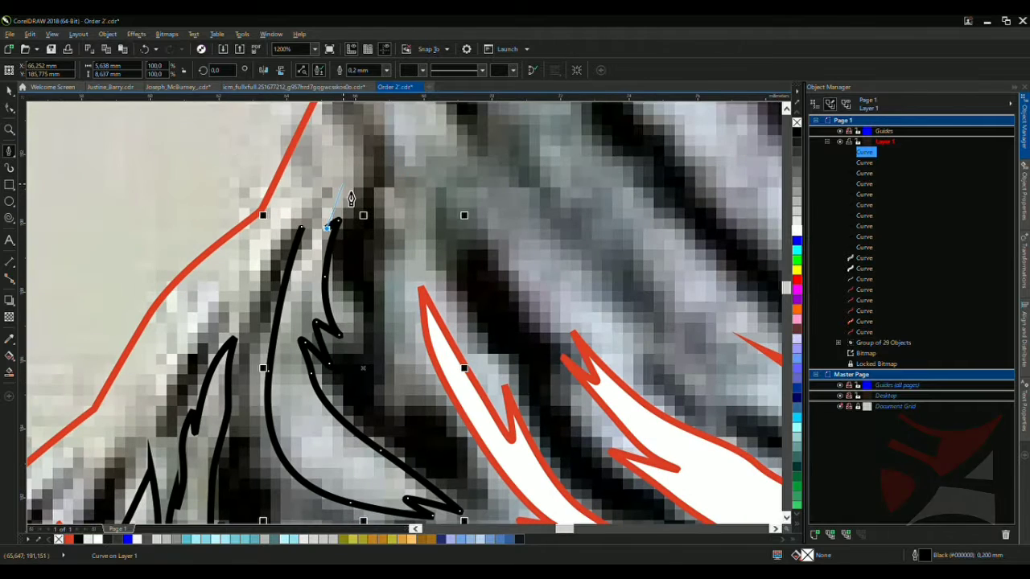
scroll(319, 208, "down", 2)
scroll(375, 394, "up", 2)
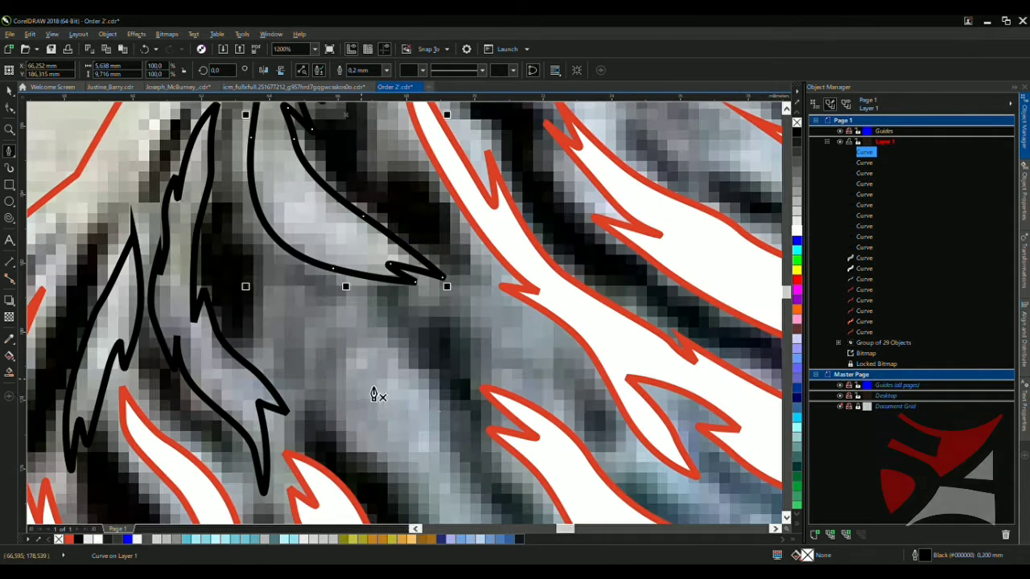
Begin an outline on the long light gap below the broad patch, tracing its notched upper edge to the pointed top and starting down the other side
left_click(390, 360)
left_click(424, 396)
left_click(334, 322)
left_click(267, 275)
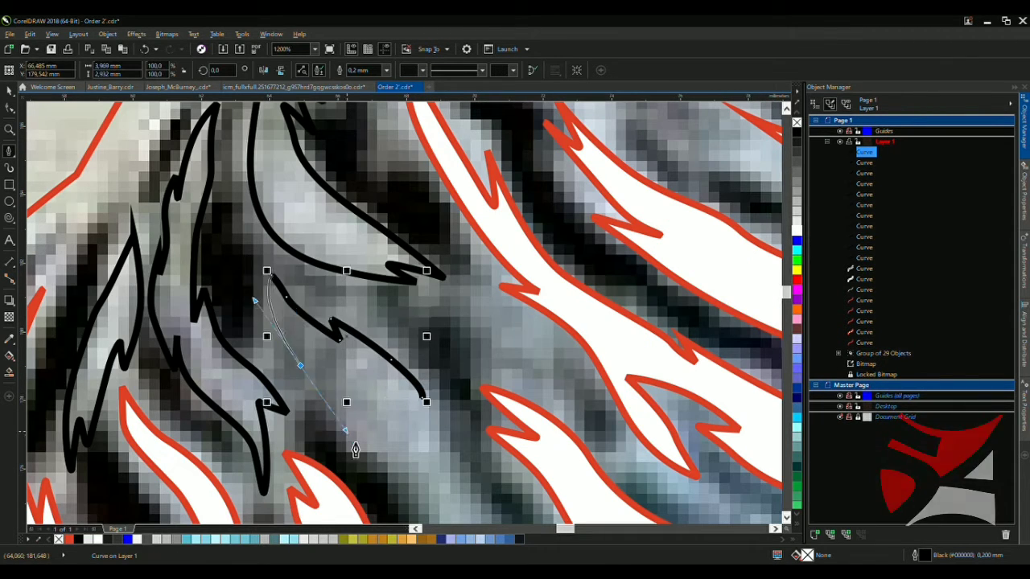
scroll(267, 276, "down", 3)
scroll(268, 283, "up", 3)
Trace the long gap down to a notched lower tip and back up with feather notches, closing the shape at about 9.5 x 10 mm
left_click_drag(353, 396, 375, 437)
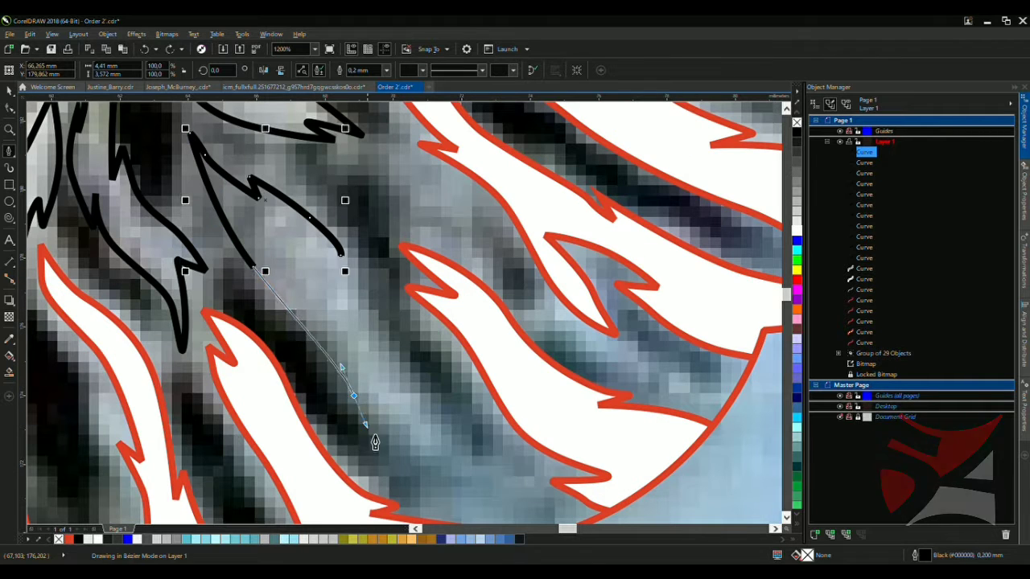
left_click(403, 464)
left_click(450, 464)
left_click_drag(519, 477, 425, 403)
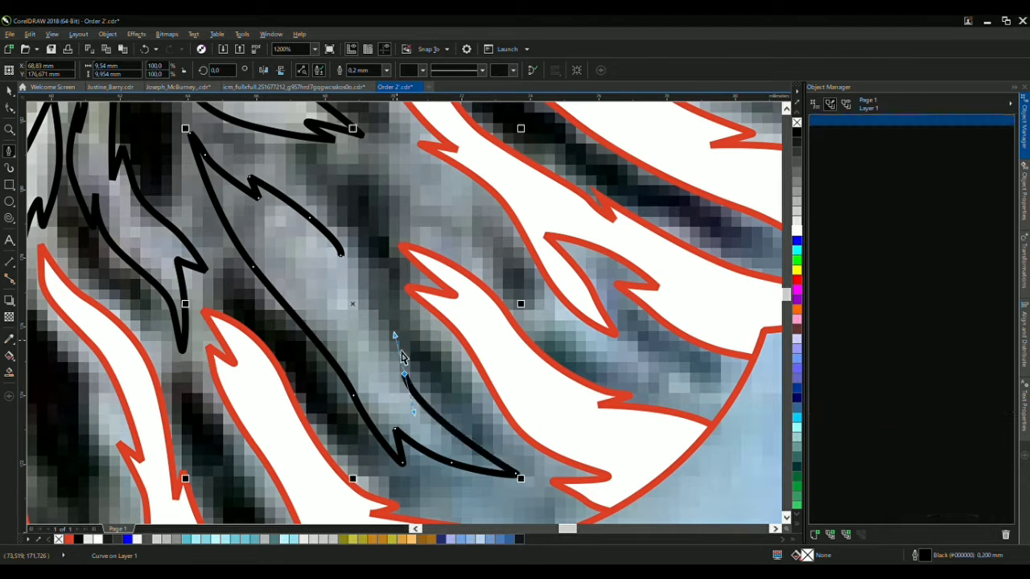
left_click_drag(358, 332, 403, 370)
left_click_drag(316, 250, 343, 268)
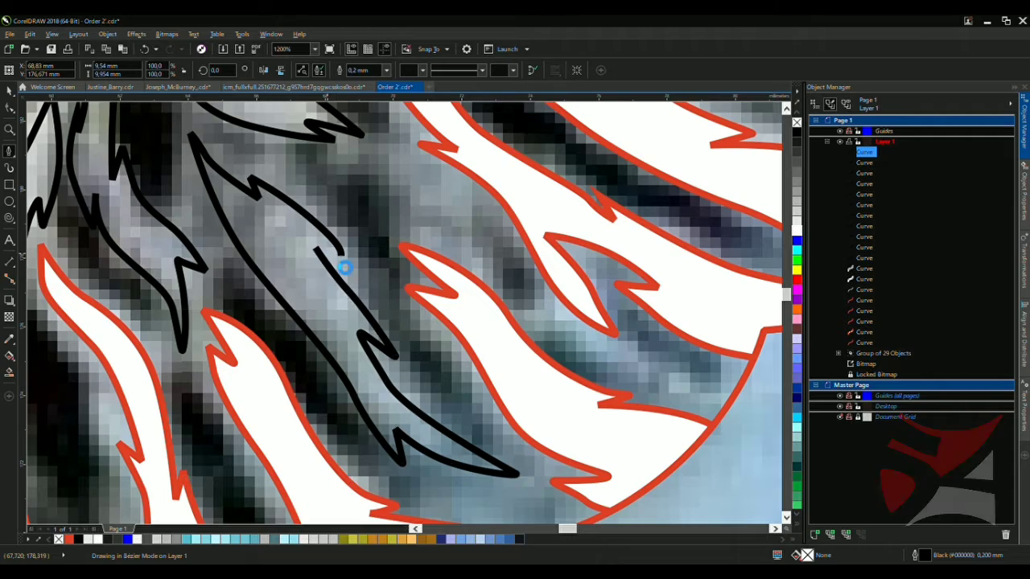
scroll(352, 273, "down", 4)
Begin an outline on the light gap inside the red outline above the finished patches, tracing down its outer edge and around two notches
scroll(332, 281, "up", 3)
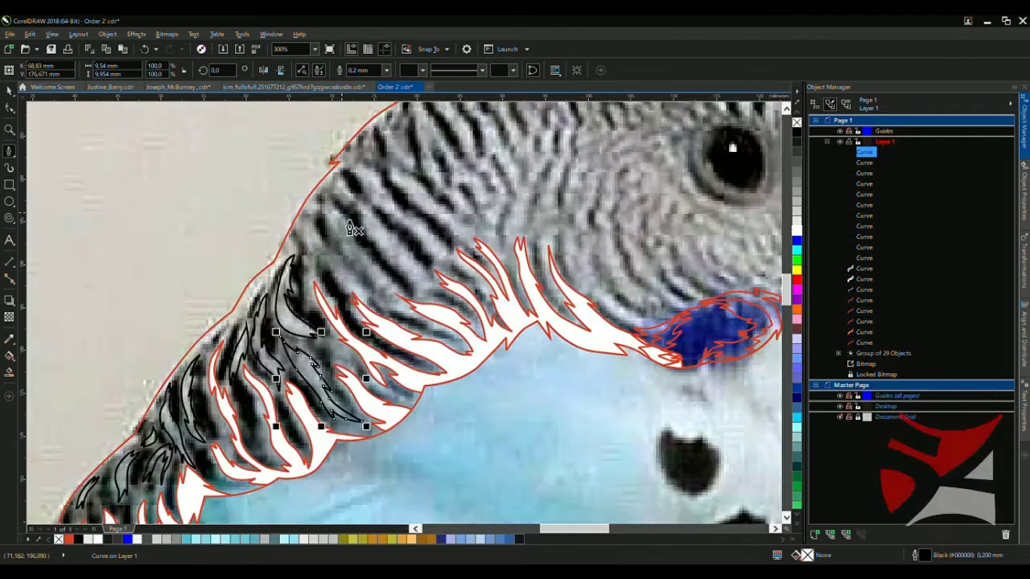
scroll(331, 281, "up", 2)
left_click(243, 206)
left_click_drag(280, 297, 288, 414)
left_click(278, 362)
left_click(283, 401)
left_click(292, 342)
left_click_drag(354, 395, 347, 370)
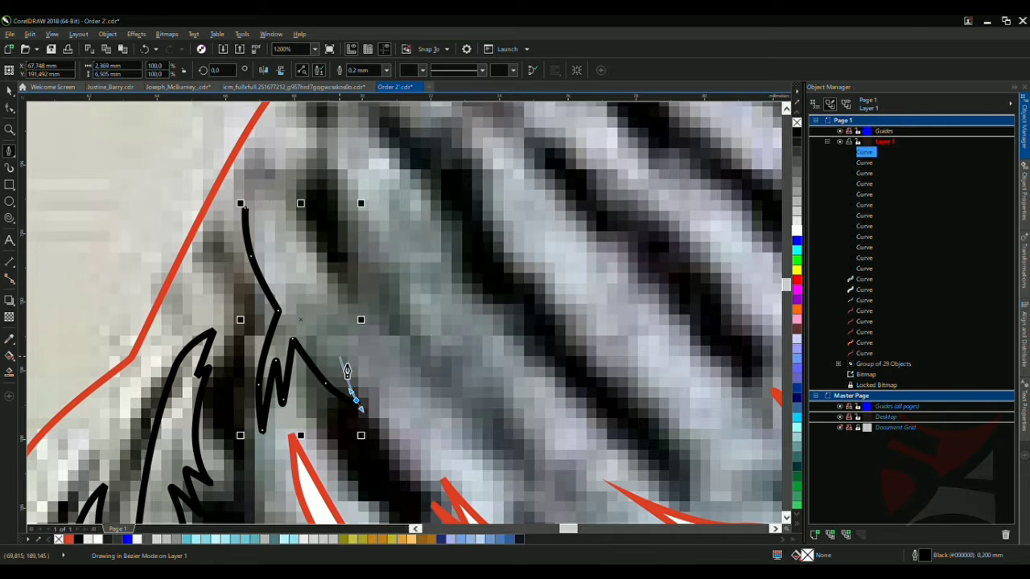
Trace the gap to its pointed lower tip and back up past a notch, closing the shape at about 6.9 x 9.5 mm
left_click_drag(483, 461, 449, 429)
left_click(331, 287)
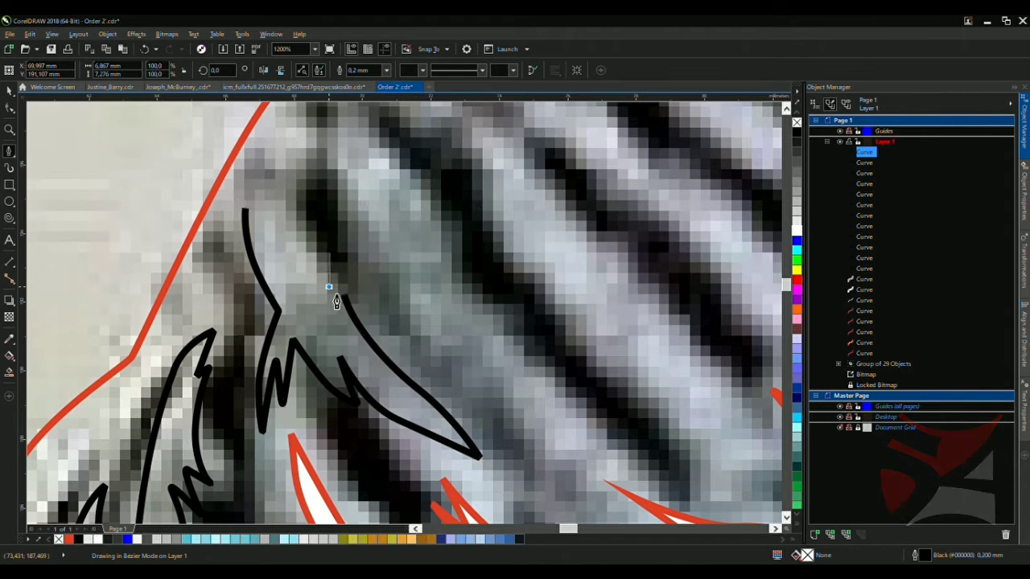
scroll(333, 290, "down", 3)
scroll(338, 332, "up", 3)
left_click(327, 287)
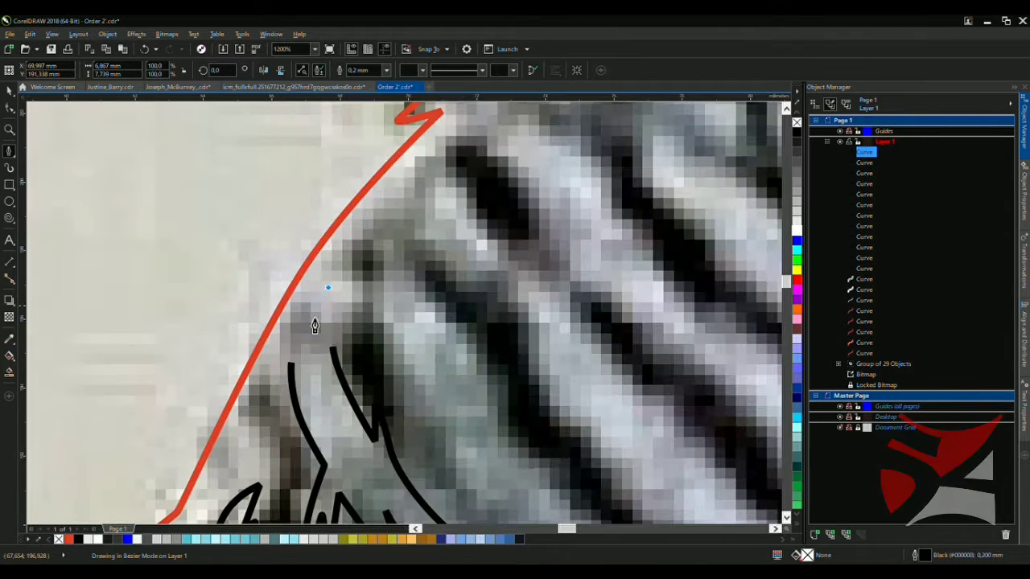
left_click(302, 273)
scroll(304, 274, "down", 2)
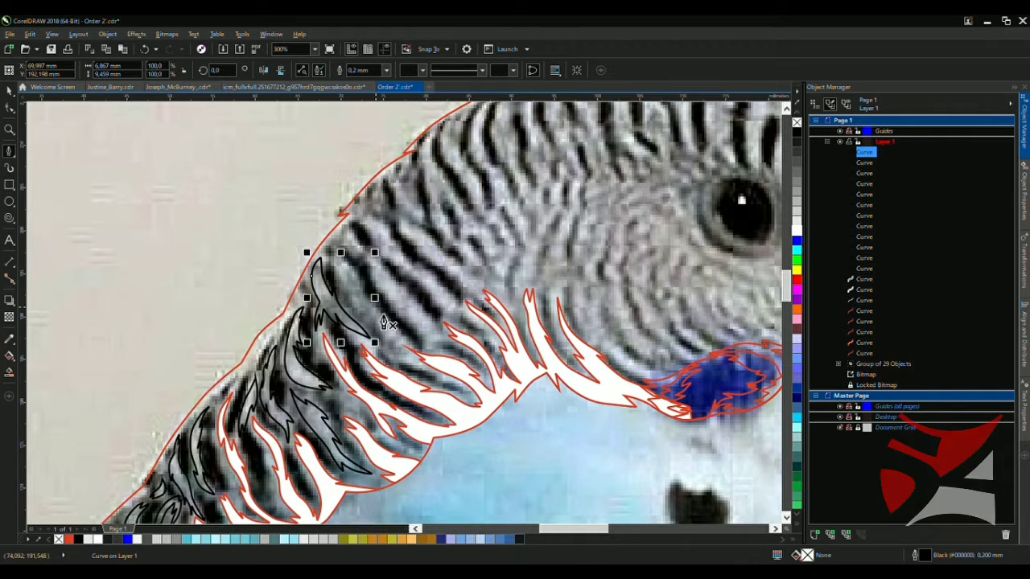
Begin an outline on the neighbouring light gap toward the head, tracing its outer edge downward with one feather notch
scroll(370, 302, "up", 2)
left_click(277, 217)
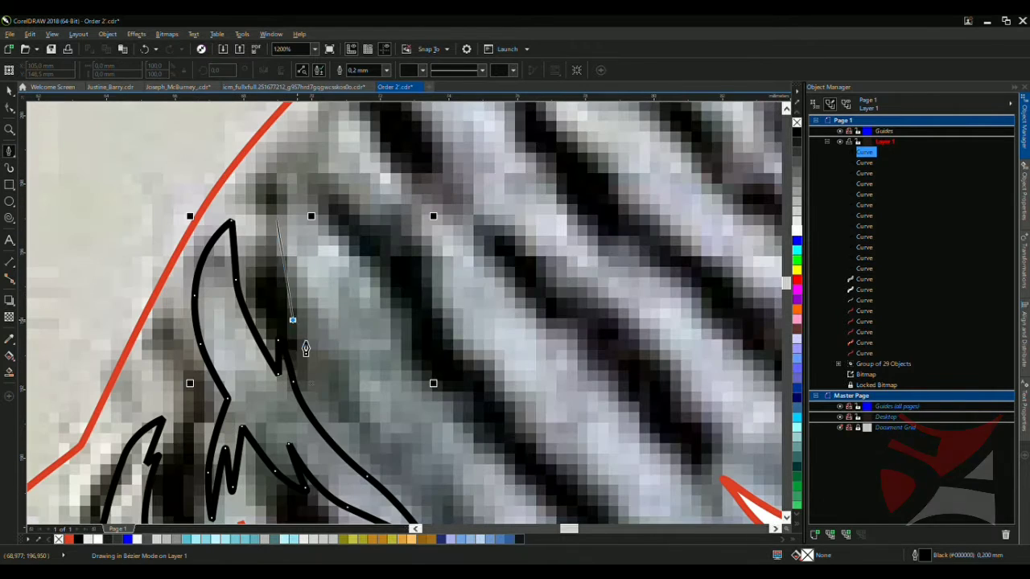
left_click(297, 324)
scroll(354, 399, "down", 2)
scroll(335, 406, "up", 3)
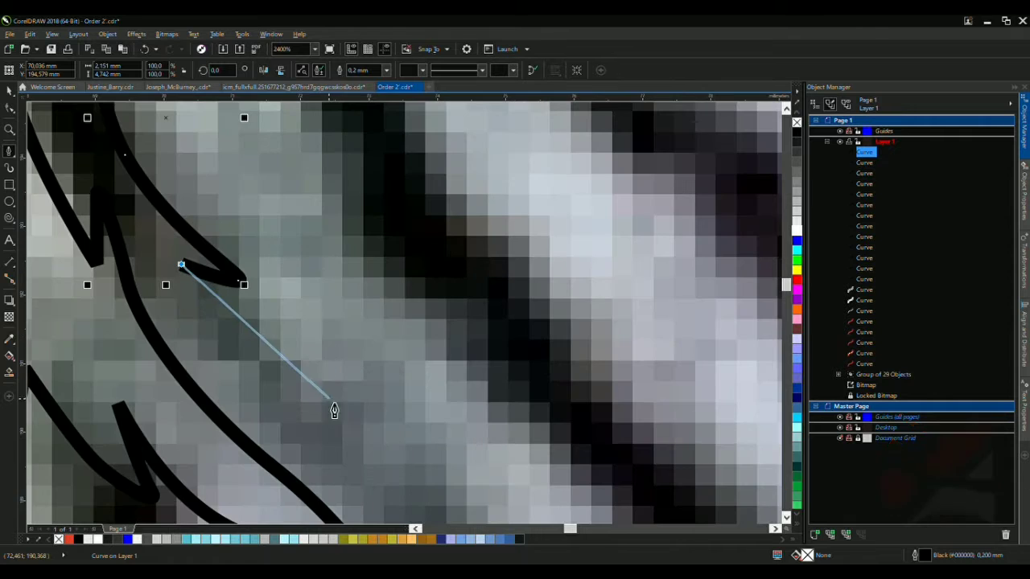
scroll(391, 451, "down", 2)
scroll(317, 349, "up", 1)
left_click(263, 347)
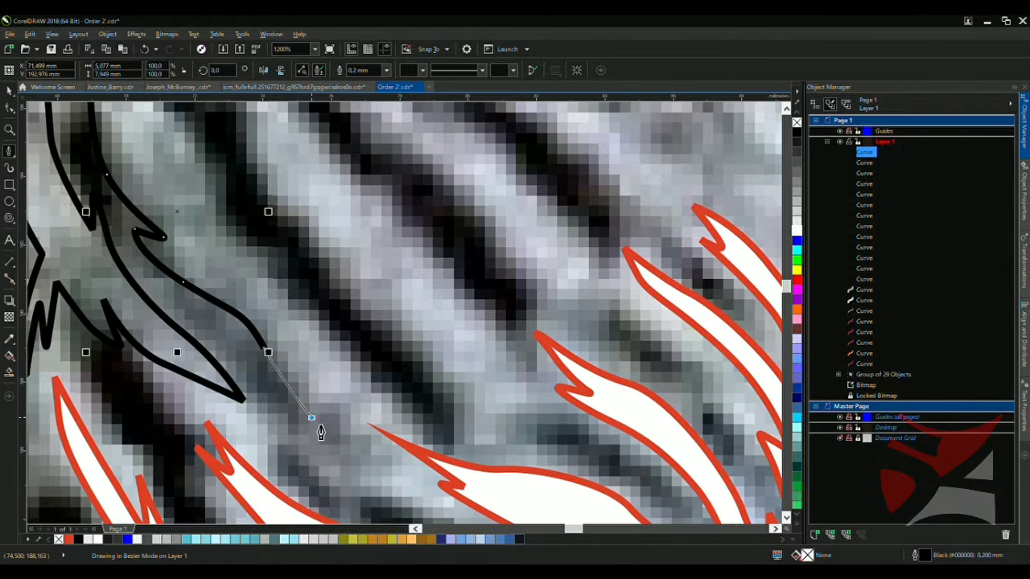
Trace the gap's notched lower end and its inner edge back to the peak, closing the shape at about 9.5 x 11.5 mm
left_click(313, 420)
left_click(299, 370)
double_click(372, 412)
key("Return")
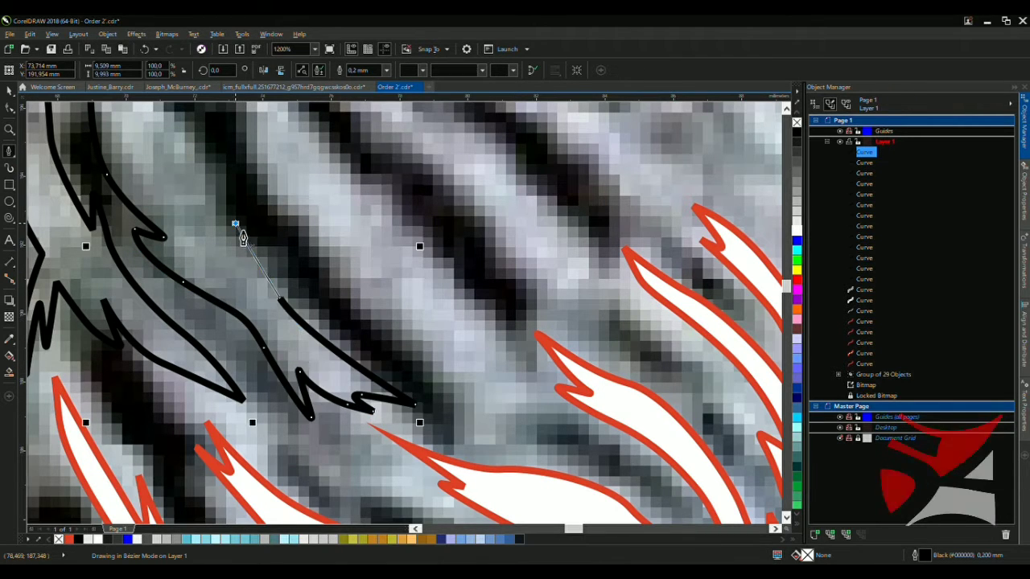
scroll(242, 262, "up", 1)
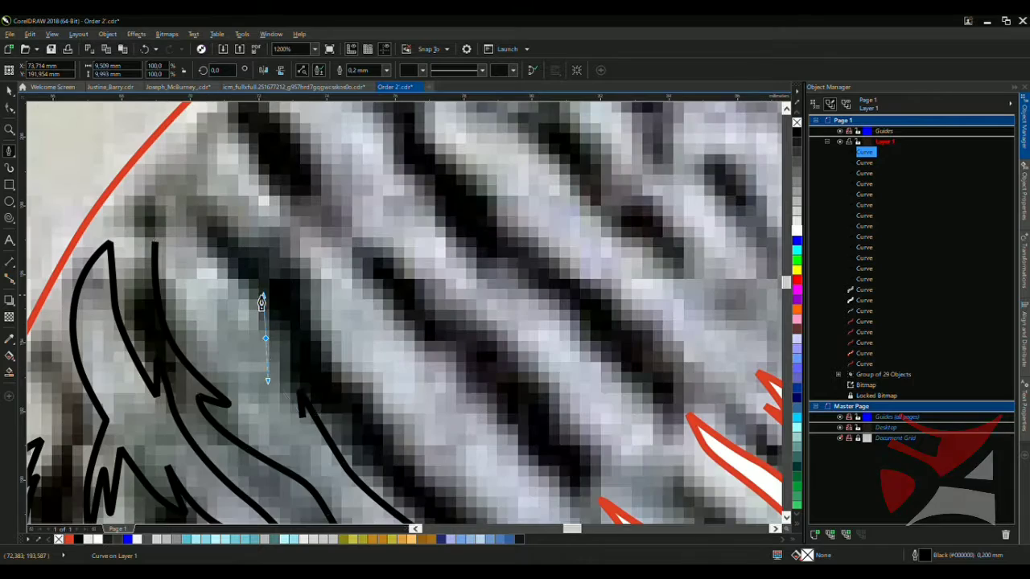
left_click_drag(261, 303, 242, 286)
double_click(179, 218)
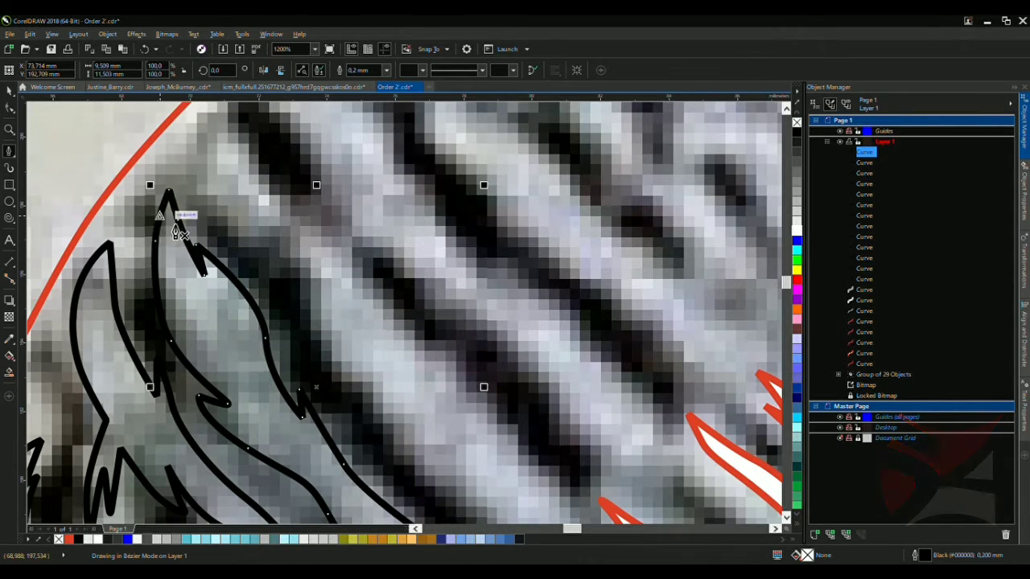
Begin an outline on the next long light gap toward the head, tracing its lower edge down through two notches to a pointed tip
scroll(299, 207, "down", 3)
scroll(366, 214, "up", 3)
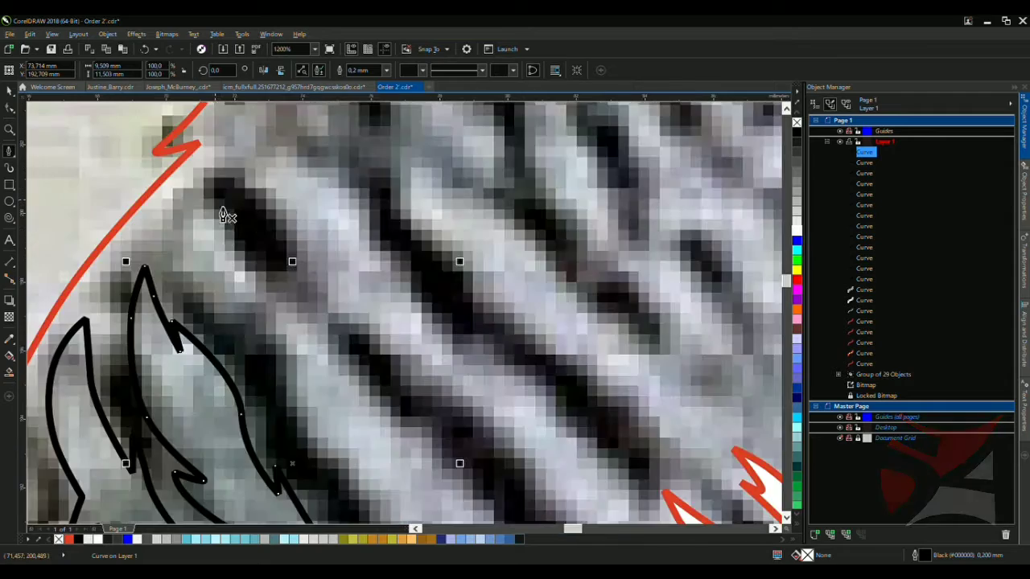
left_click_drag(185, 242, 184, 287)
double_click(271, 333)
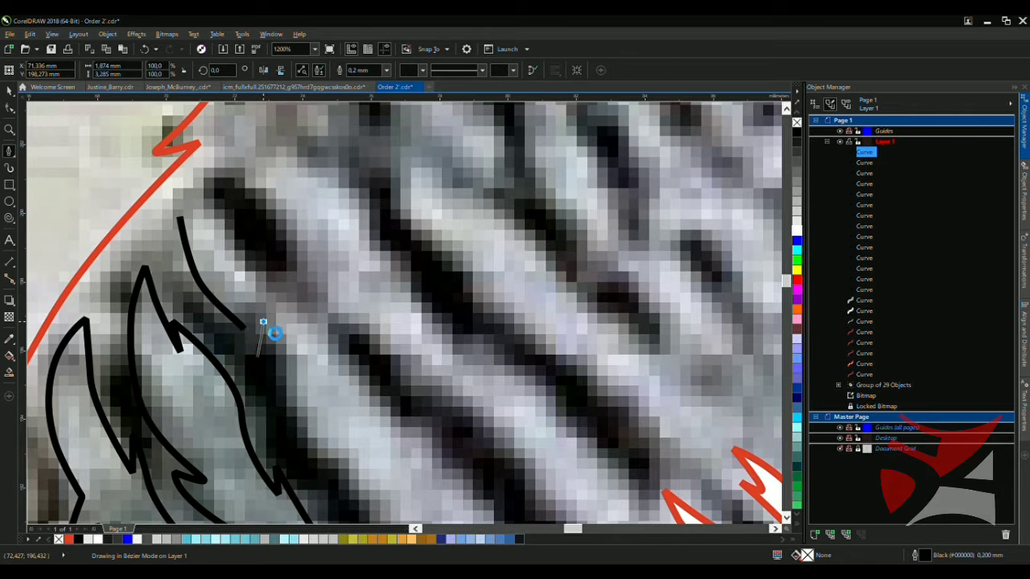
scroll(295, 323, "down", 3)
scroll(295, 323, "up", 2)
left_click_drag(263, 337, 327, 416)
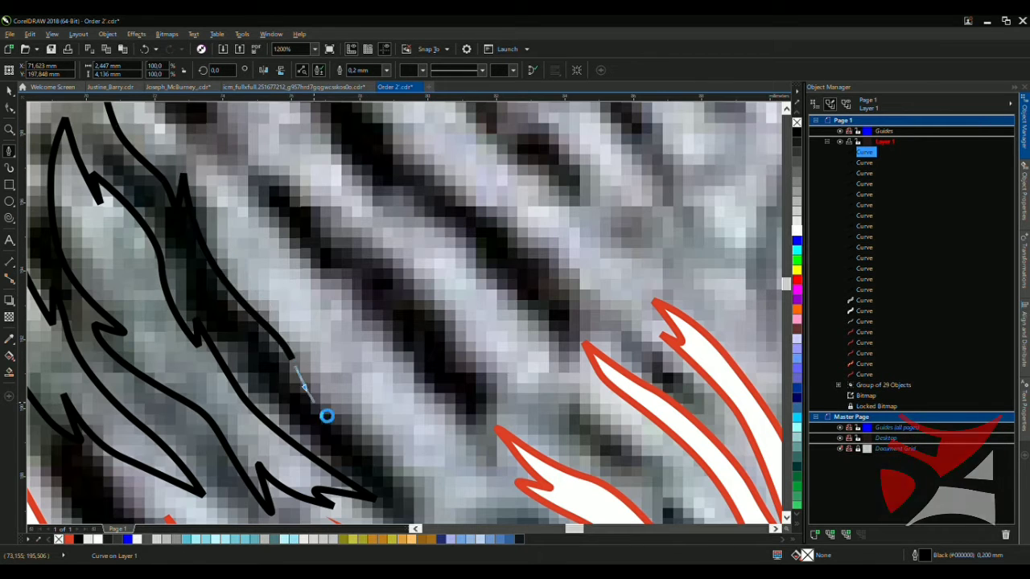
double_click(394, 443)
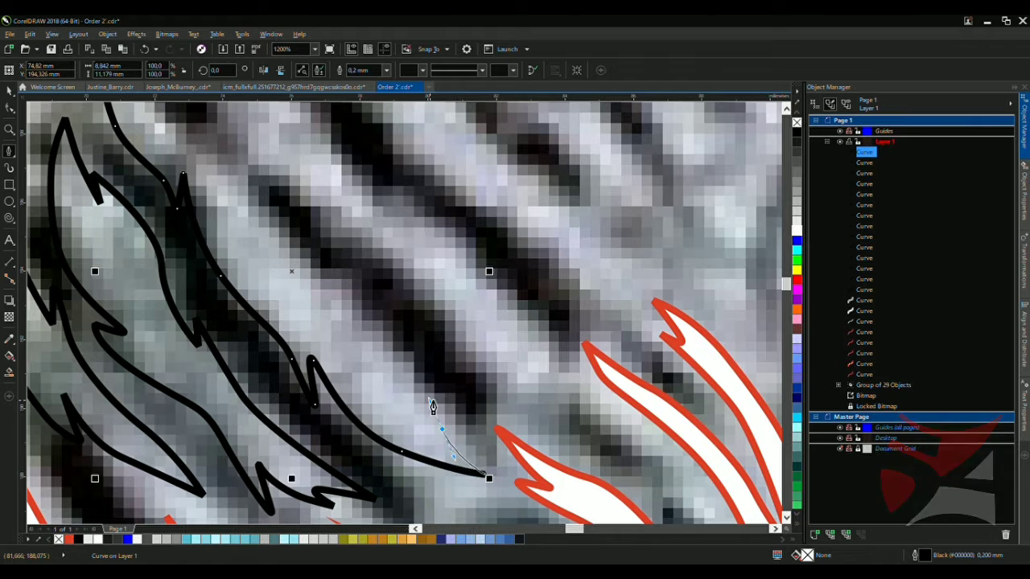
Trace the long gap's upper edge back up with feather notches and close the shape at about 11.3 x 13 mm
scroll(383, 340, "down", 3)
scroll(375, 305, "up", 3)
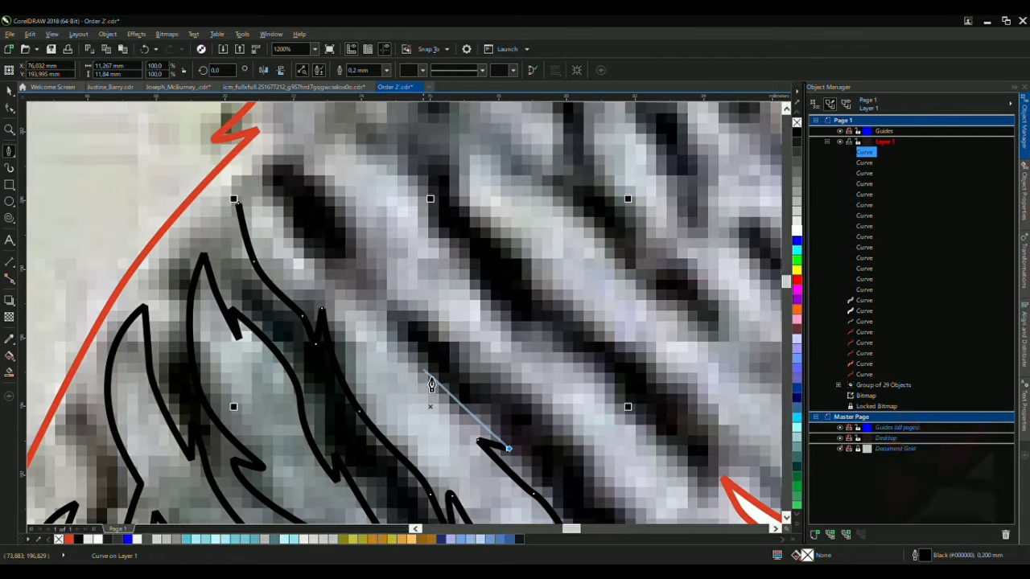
left_click_drag(402, 350, 376, 305)
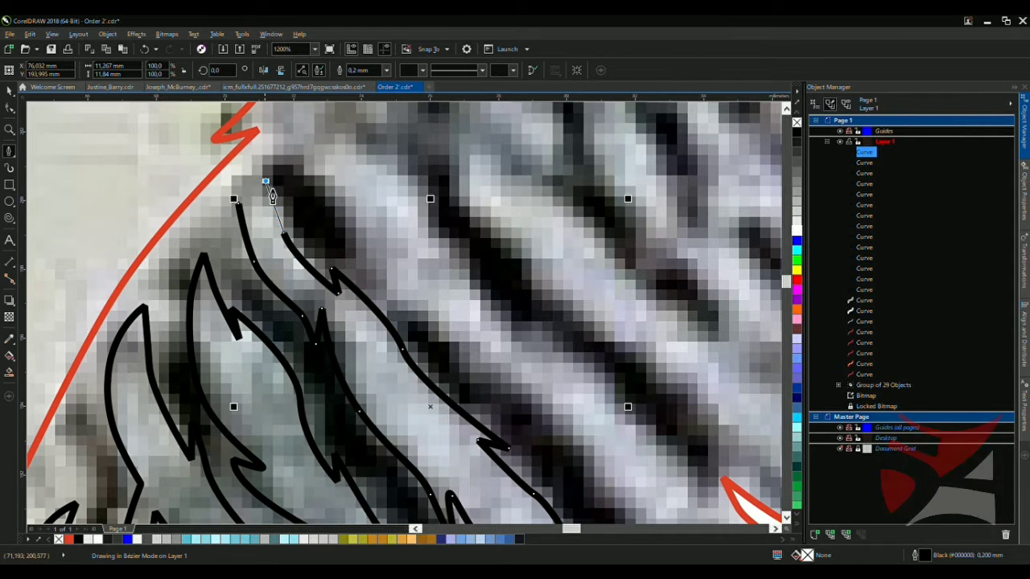
scroll(268, 190, "down", 3)
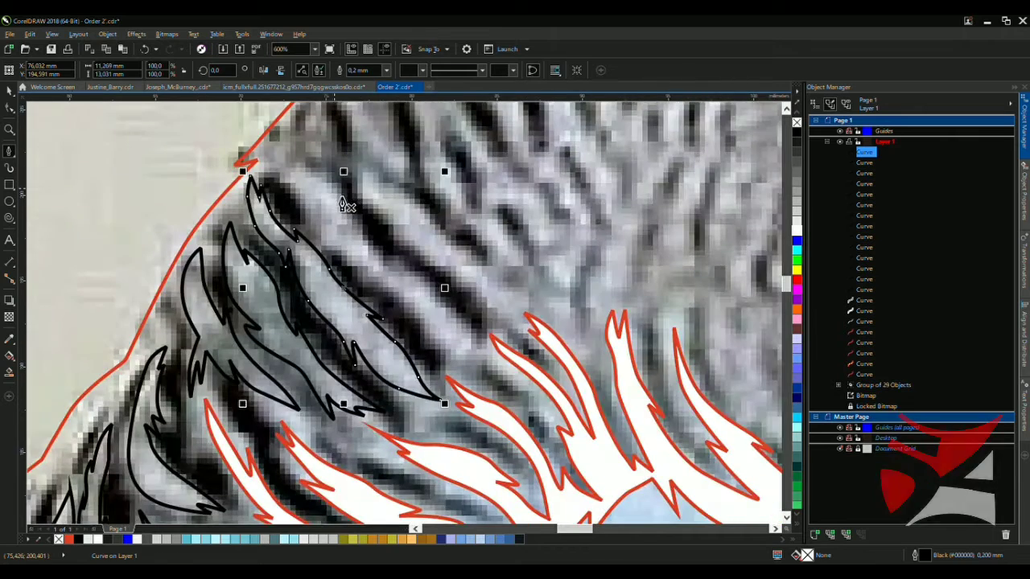
Begin an outline on the light gap above the short dark stripe, tracing its lower edge down past feather notches to the lower tip
scroll(246, 183, "up", 3)
left_click_drag(367, 315, 431, 371)
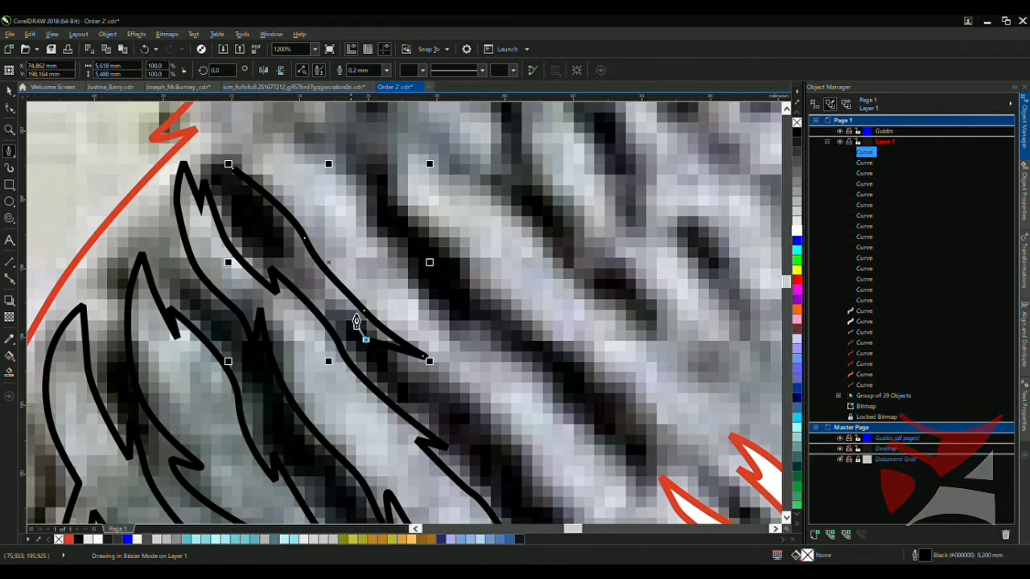
scroll(357, 334, "down", 3)
scroll(402, 349, "up", 3)
mouse_move(473, 420)
left_mouse_down()
mouse_move(516, 457)
mouse_move(549, 460)
left_mouse_up()
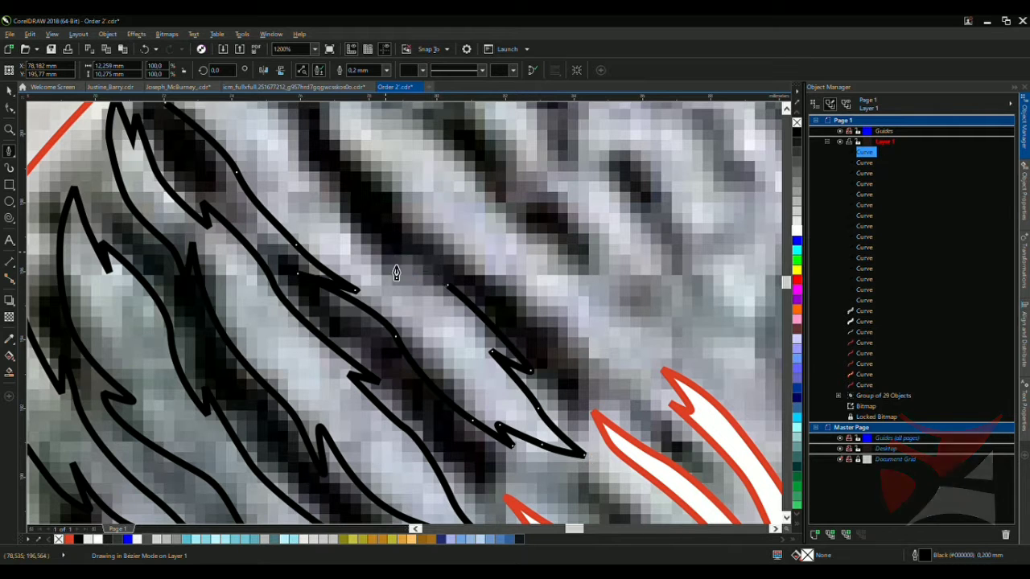
Trace this gap's upper edge back to a notched top and close the shape at about 12.3 x 11 mm
scroll(396, 273, "down", 3)
scroll(421, 333, "up", 3)
left_click_drag(436, 348, 387, 279)
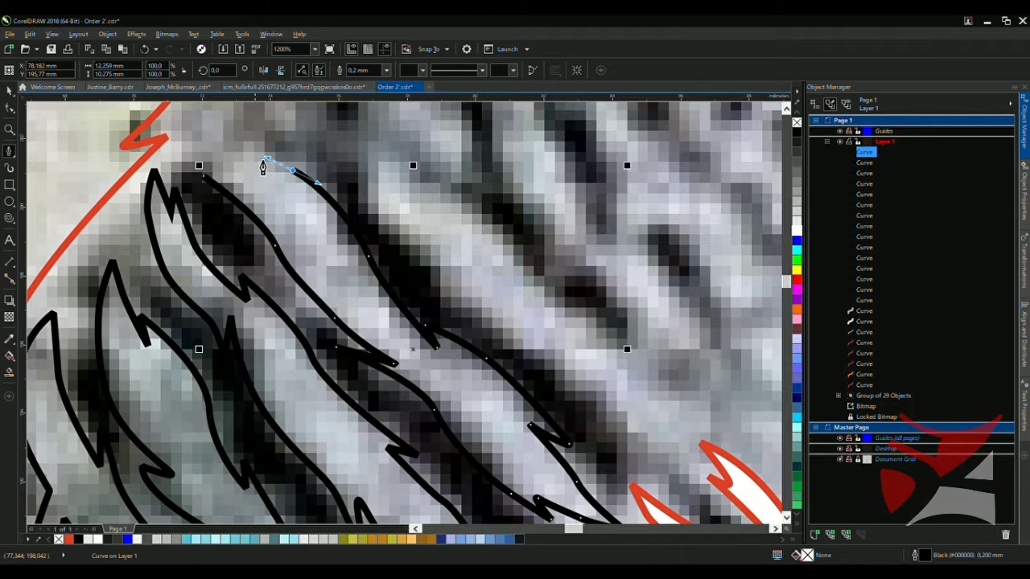
left_click_drag(245, 152, 267, 186)
scroll(212, 161, "up", 2)
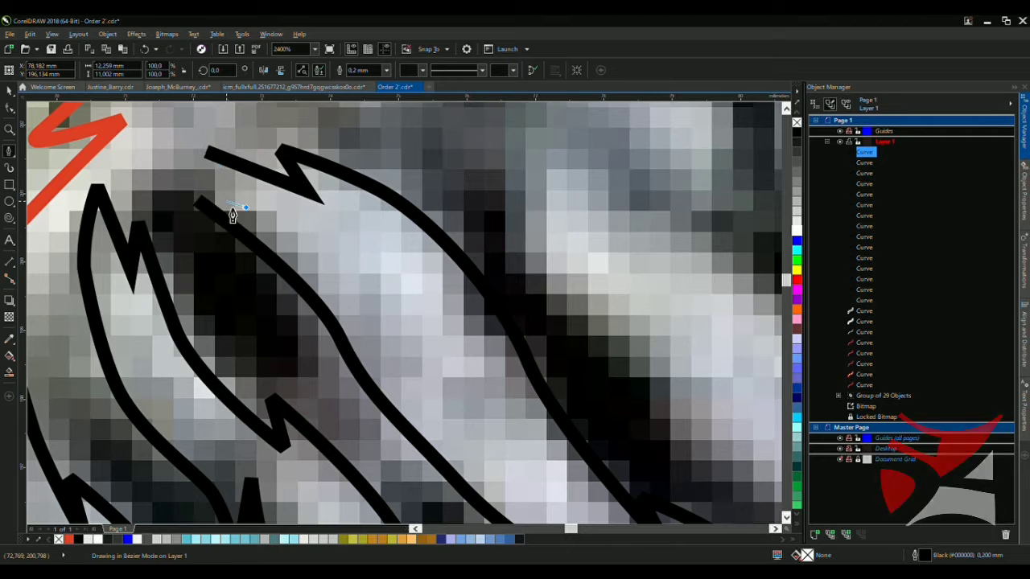
left_click(232, 214)
scroll(241, 209, "down", 5)
Outline the small narrow light gap above the finished shapes near the red outline as a closed curve with notched lower and upper ends
scroll(402, 169, "up", 3)
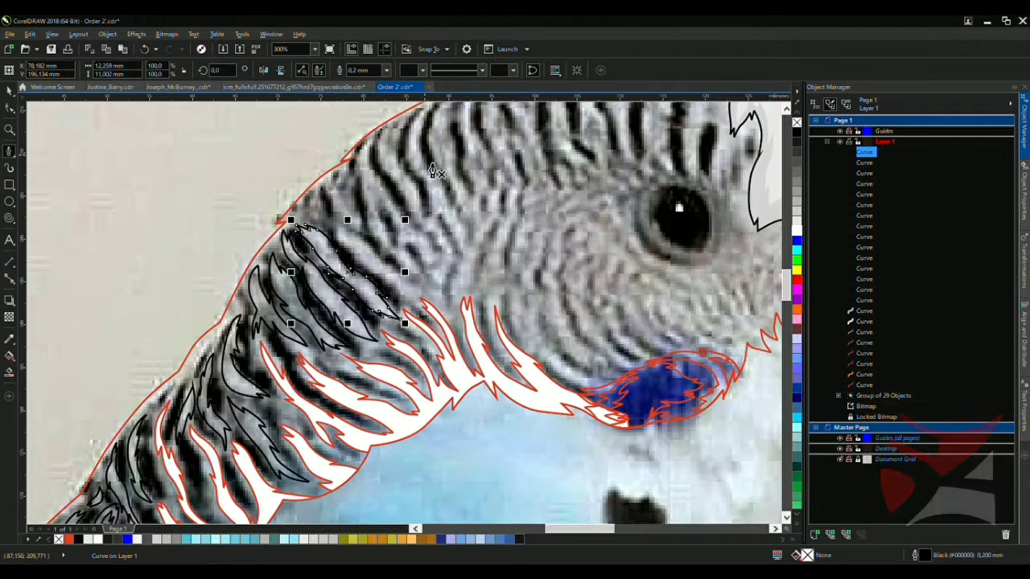
scroll(333, 241, "up", 4)
left_click(306, 212)
left_click_drag(420, 373, 453, 369)
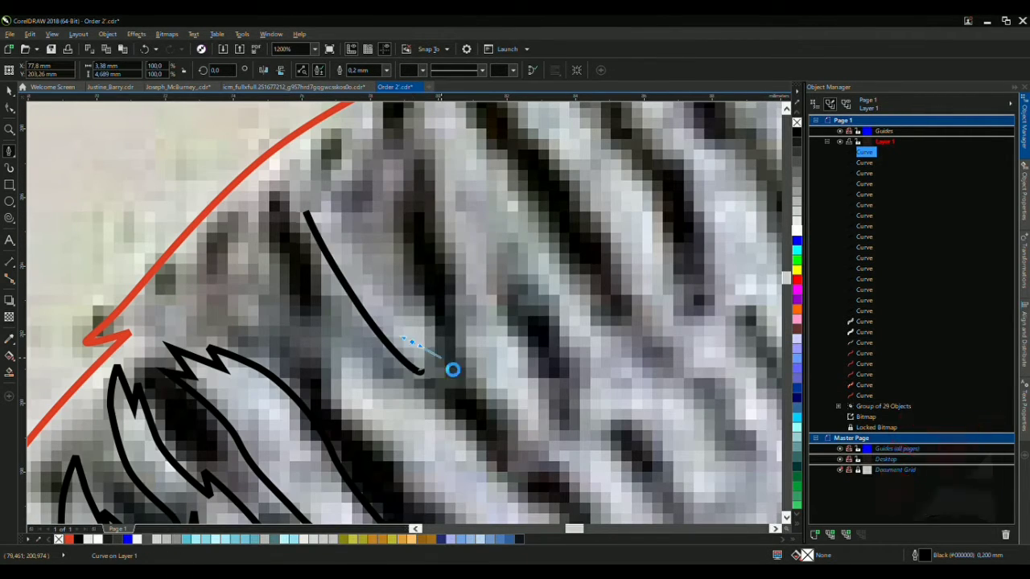
mouse_move(314, 177)
left_mouse_down()
mouse_move(325, 210)
mouse_move(304, 165)
left_mouse_up()
Begin an outline on the light gap below the small narrow shape, tracing its upper edge to a notched top and down the other side
scroll(306, 169, "down", 2)
scroll(363, 295, "up", 2)
left_click(458, 387)
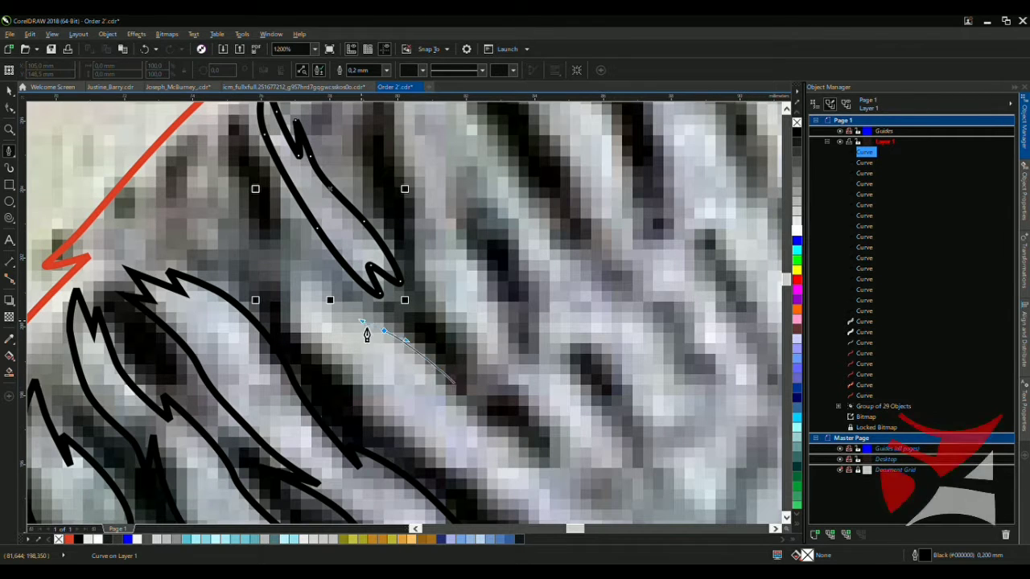
left_click_drag(305, 317, 318, 352)
scroll(443, 464, "down", 2)
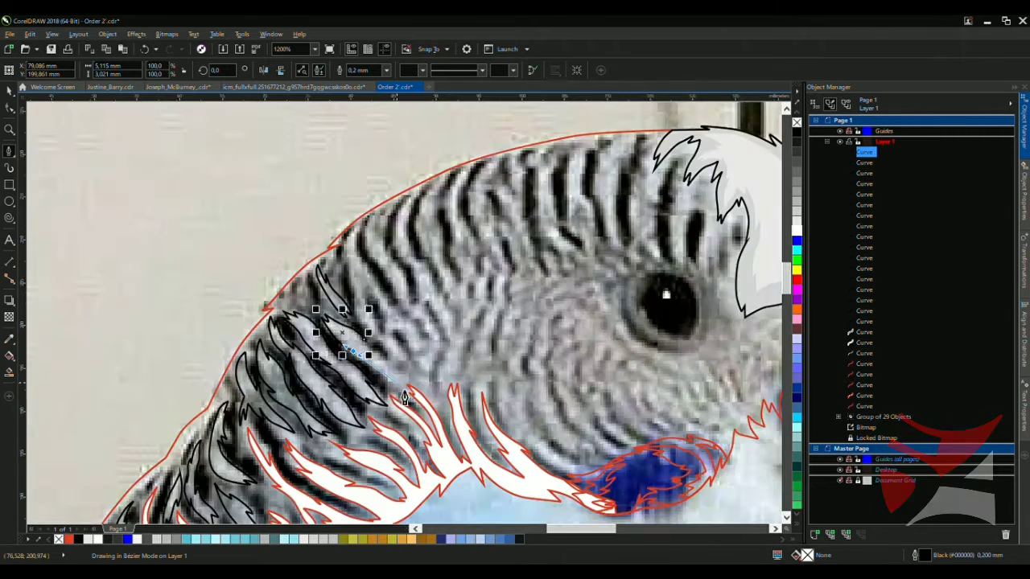
Trace the gap's lower edge down past a feather notch to its lower tip and close the shape at about 9.2 x 7.8 mm
scroll(362, 378, "up", 2)
left_click_drag(363, 381, 418, 373)
left_click(301, 267)
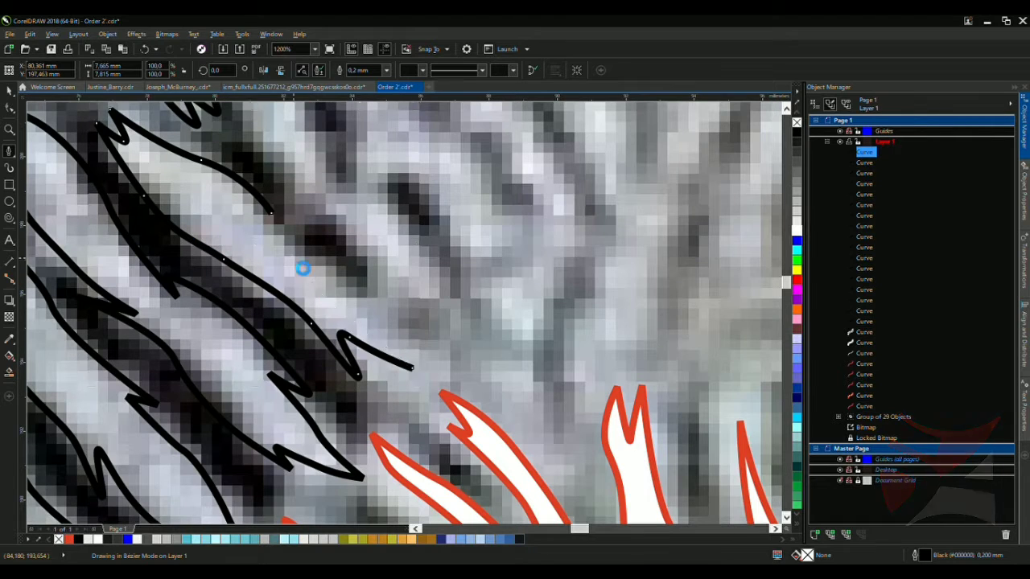
left_click(272, 214)
scroll(407, 257, "down", 2)
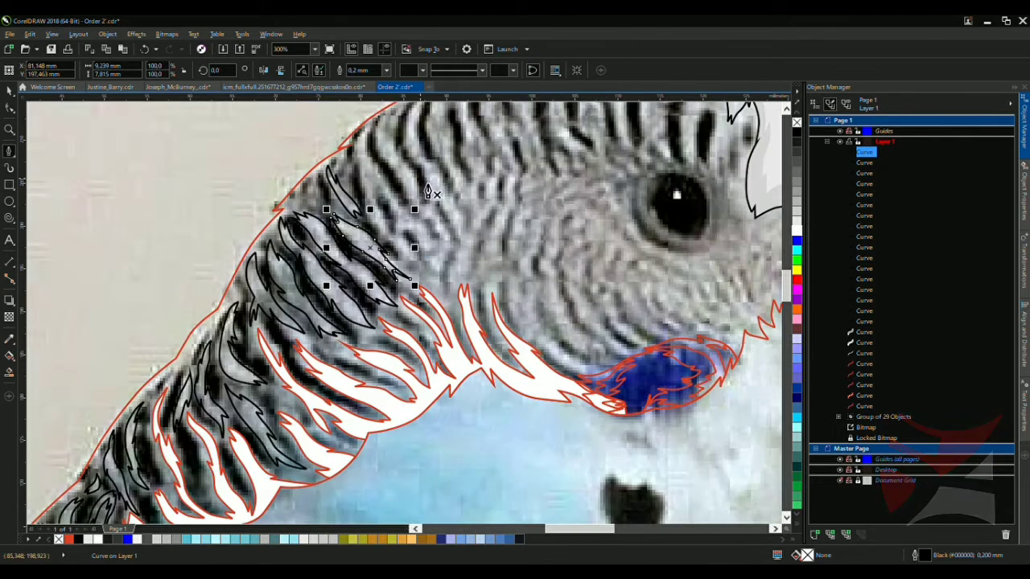
Begin an outline on the tall light gap beside the small narrow shape, tracing from the red outline down to a deeply notched lower end
scroll(375, 142, "up", 2)
left_click(352, 127)
mouse_move(366, 330)
left_mouse_down()
mouse_move(375, 402)
mouse_move(436, 458)
left_mouse_up()
scroll(375, 402, "down", 2)
scroll(382, 431, "up", 2)
left_click_drag(386, 370, 389, 336)
left_click_drag(489, 418, 485, 412)
left_click_drag(480, 402, 504, 392)
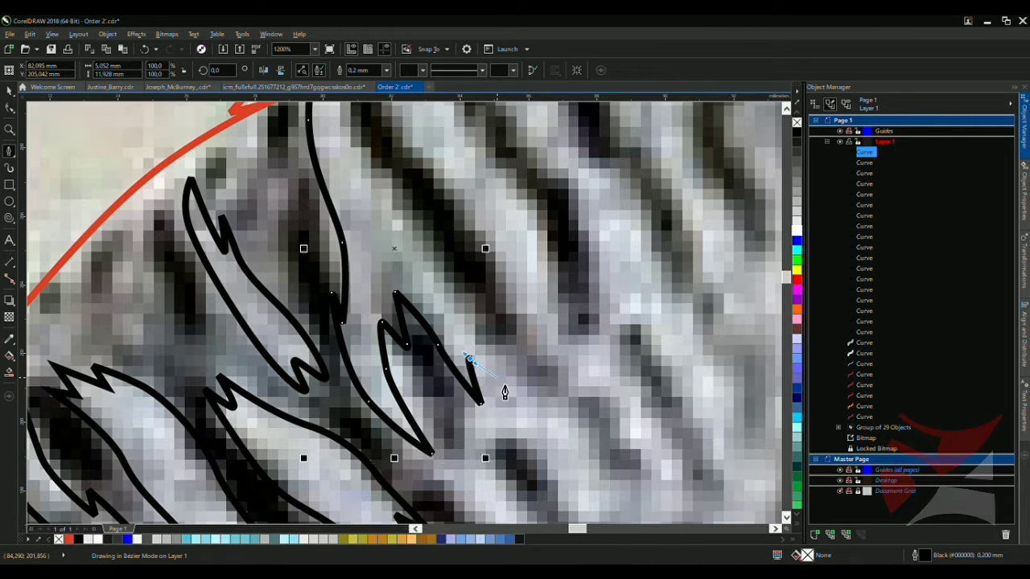
Trace the tall gap's inner edge back up past a feather notch and close the shape at about 5.5 x 13.5 mm
scroll(369, 322, "down", 2)
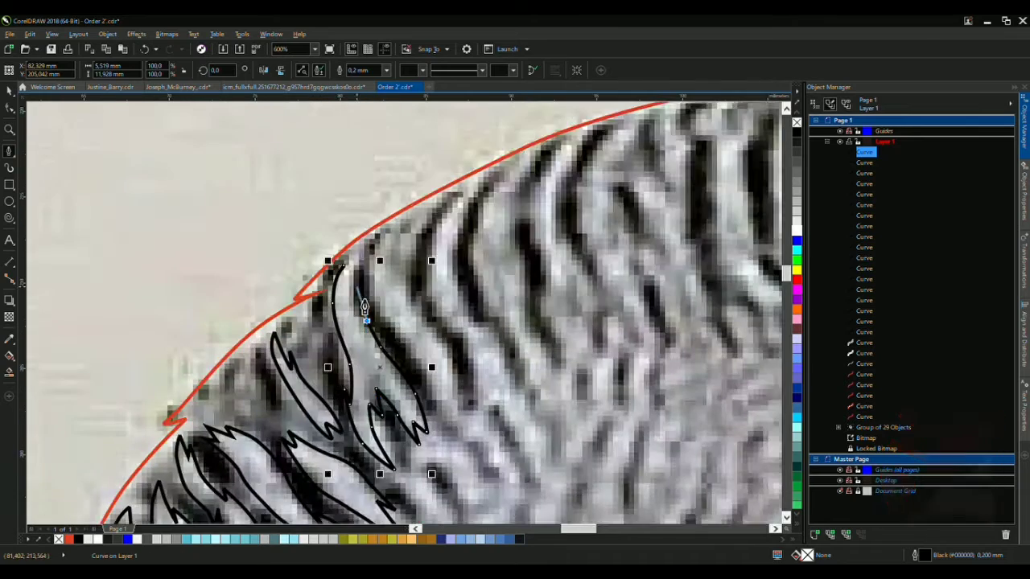
scroll(375, 378, "up", 2)
left_click_drag(378, 179, 366, 202)
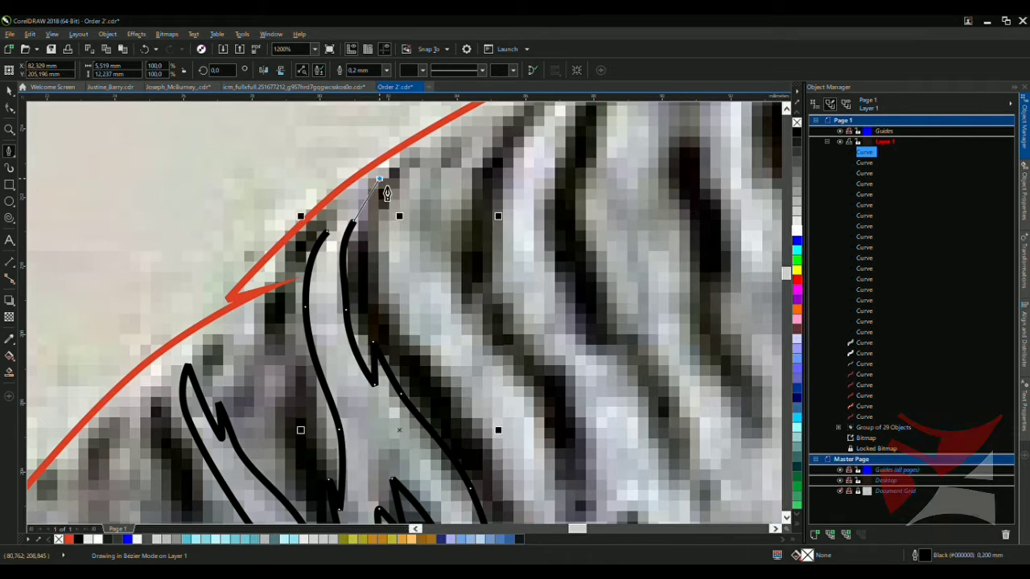
left_click(327, 233)
scroll(349, 225, "down", 5)
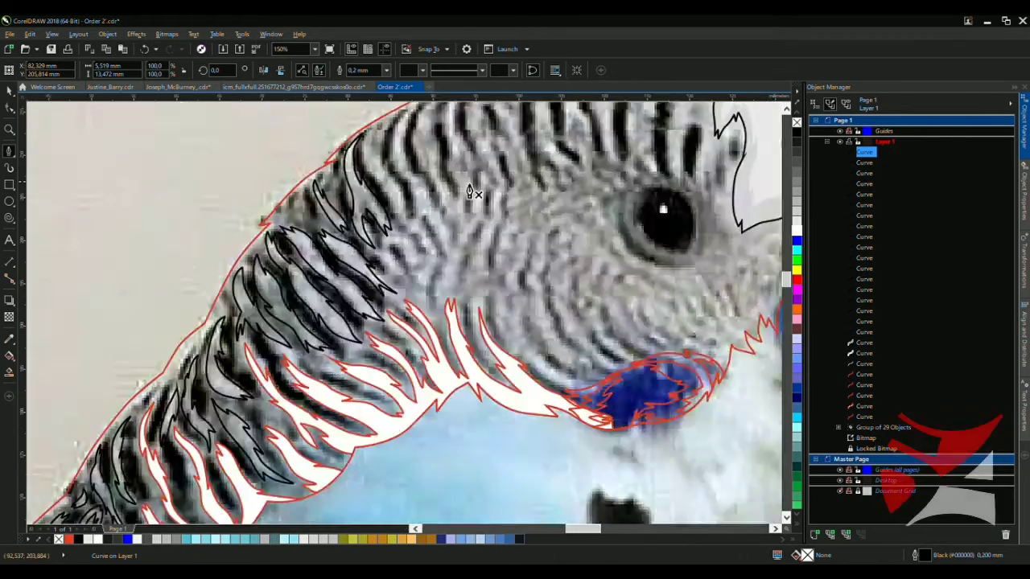
Begin an outline on the forked light gap below the tall gap, tracing its outer edge to the lower tip and back up to the fork
scroll(391, 328, "up", 4)
left_click(273, 305)
left_click(383, 460)
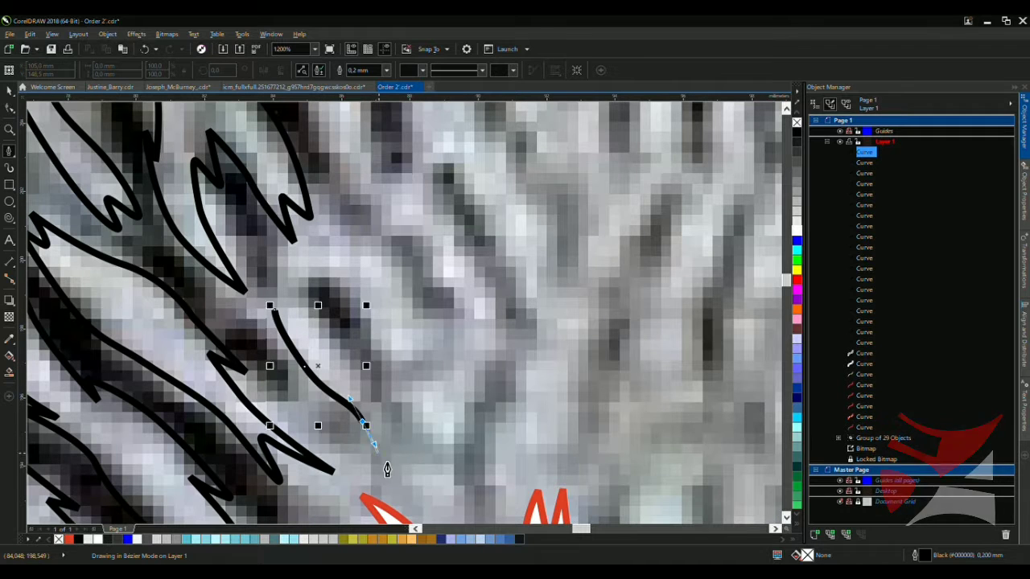
left_click(320, 286)
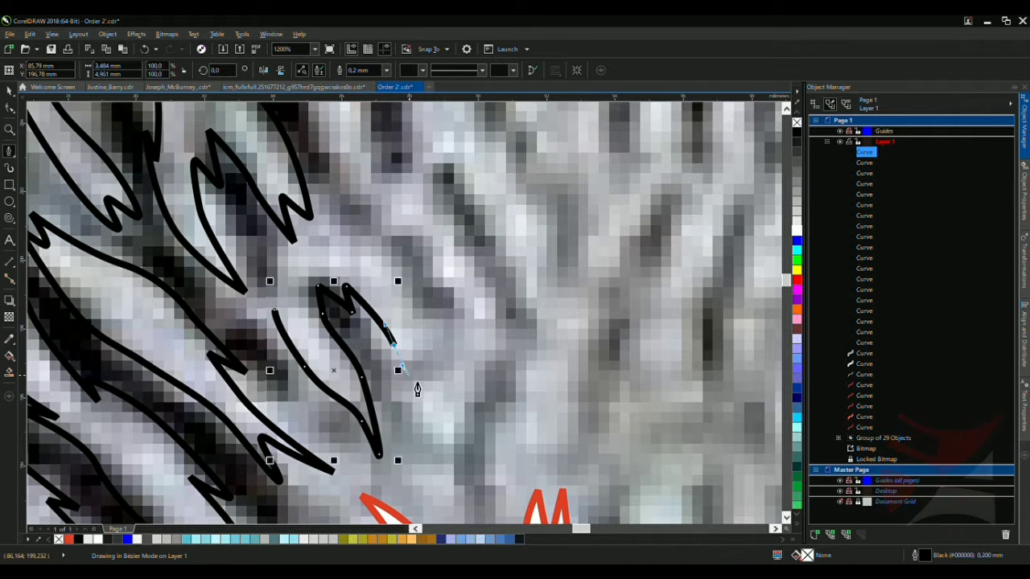
Trace the forked gap's second branch around its notched top and past a feather notch, closing the shape at about 3.9 x 6.6 mm
left_click(319, 229)
left_click(320, 249)
scroll(299, 253, "up", 1)
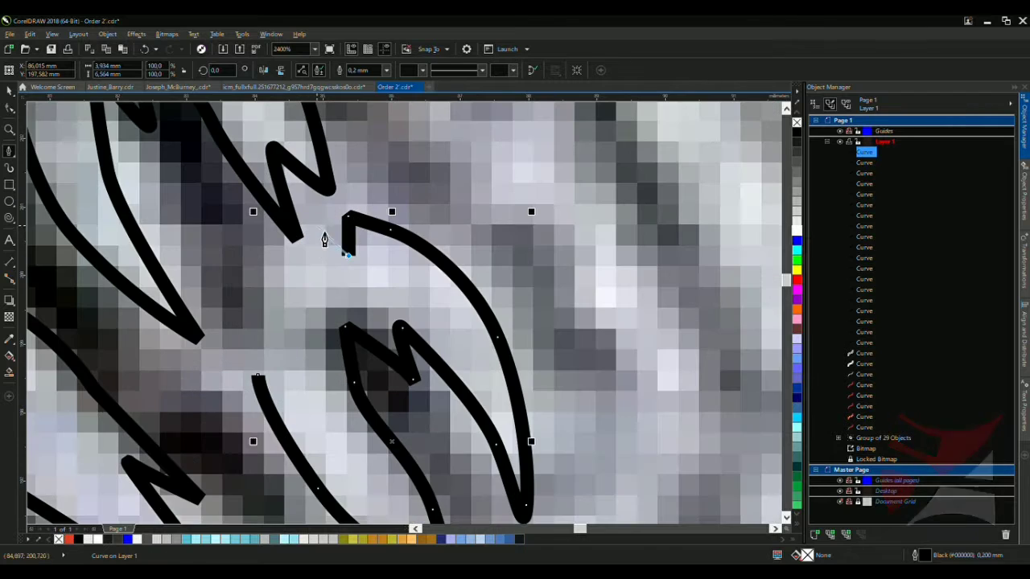
left_click(325, 376)
left_click(290, 331)
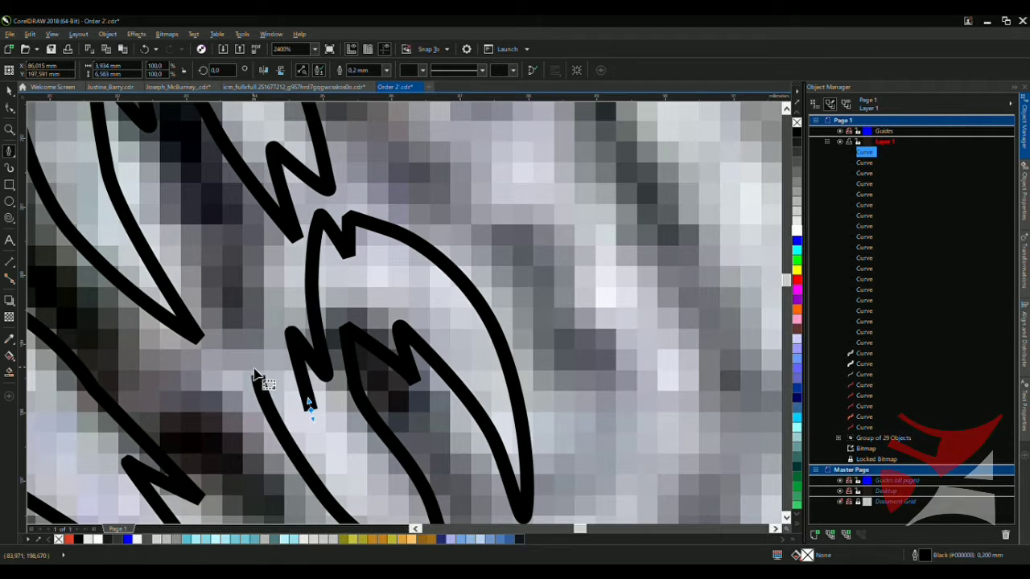
left_click(269, 388)
Begin an outline on the light gap on the head side of the tall shape, curving down from just inside the red outline
scroll(271, 391, "down", 3)
scroll(277, 213, "up", 2)
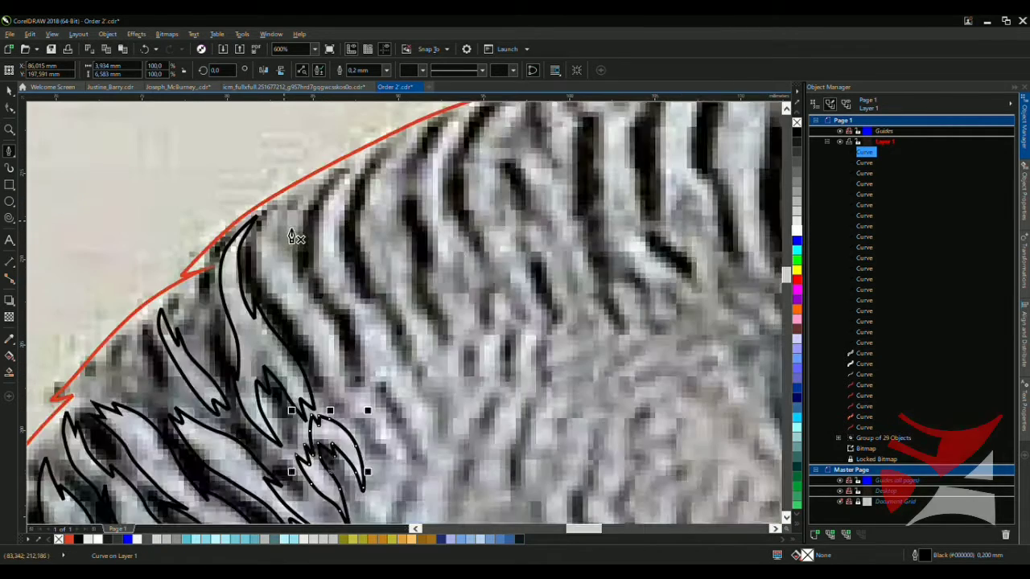
left_click(271, 200)
left_click(241, 267)
left_click(294, 294)
left_click(265, 393)
Continue the near edge of the curved gap down to its pointed lower tip
scroll(265, 273, "down", 3)
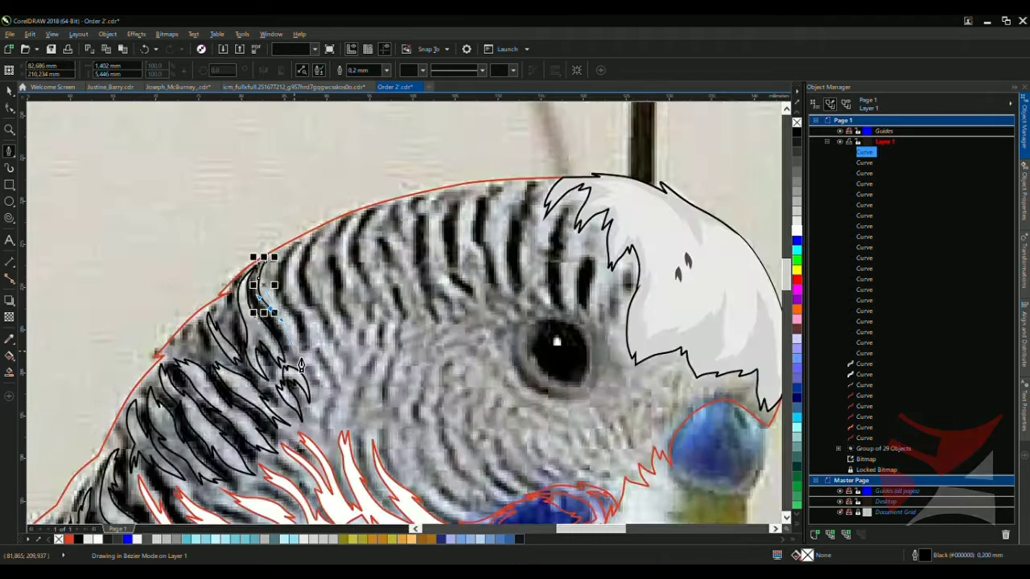
scroll(264, 269, "up", 3)
key("space")
key("space")
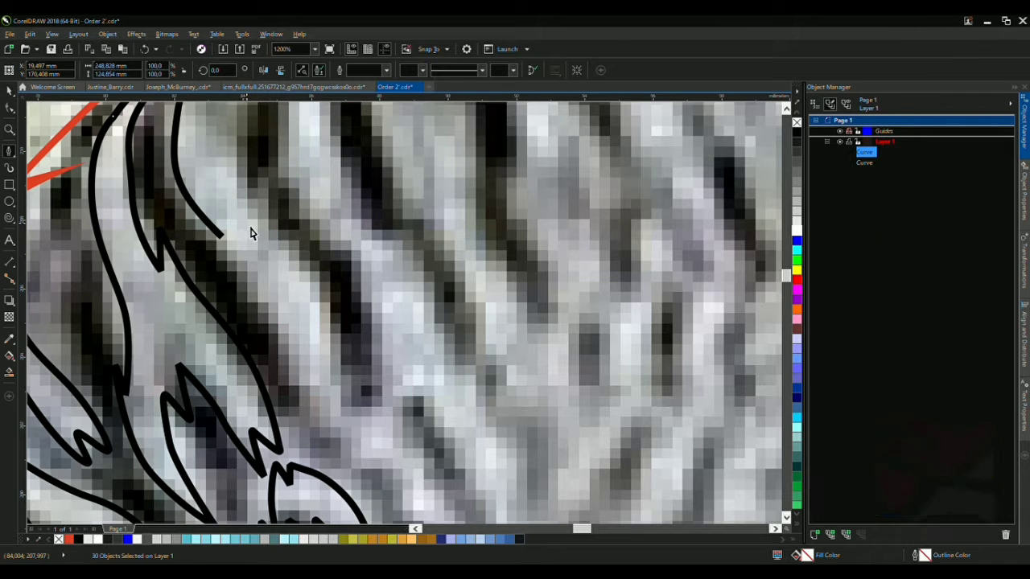
left_click_drag(189, 120, 205, 121)
left_click_drag(259, 274, 300, 394)
left_click(305, 421)
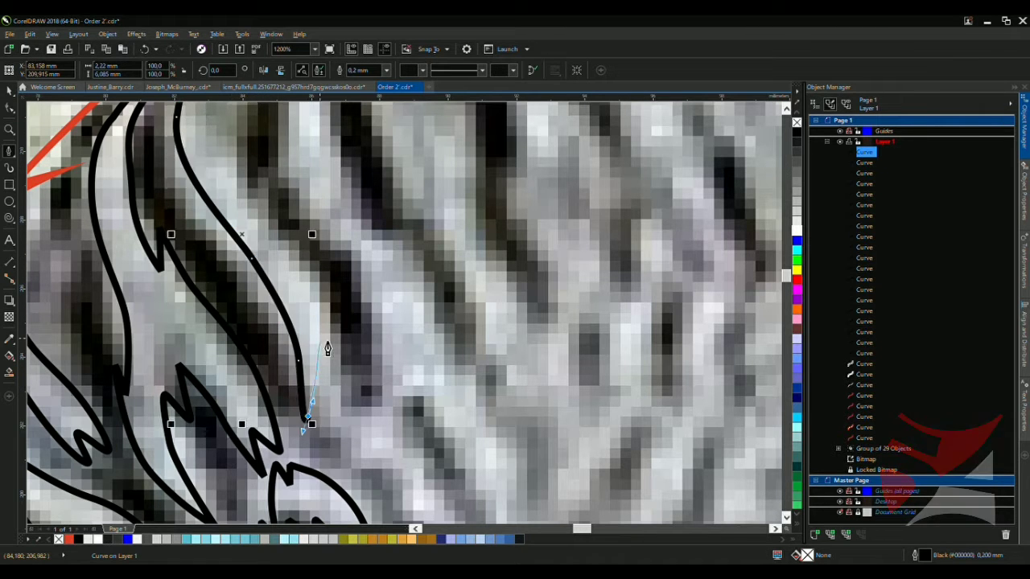
Trace the curved gap's far edge back up to a notched top and close the shape at about 4.3 x 11.4 mm
scroll(310, 298, "down", 2)
scroll(304, 254, "up", 1)
left_click_drag(322, 347, 298, 233)
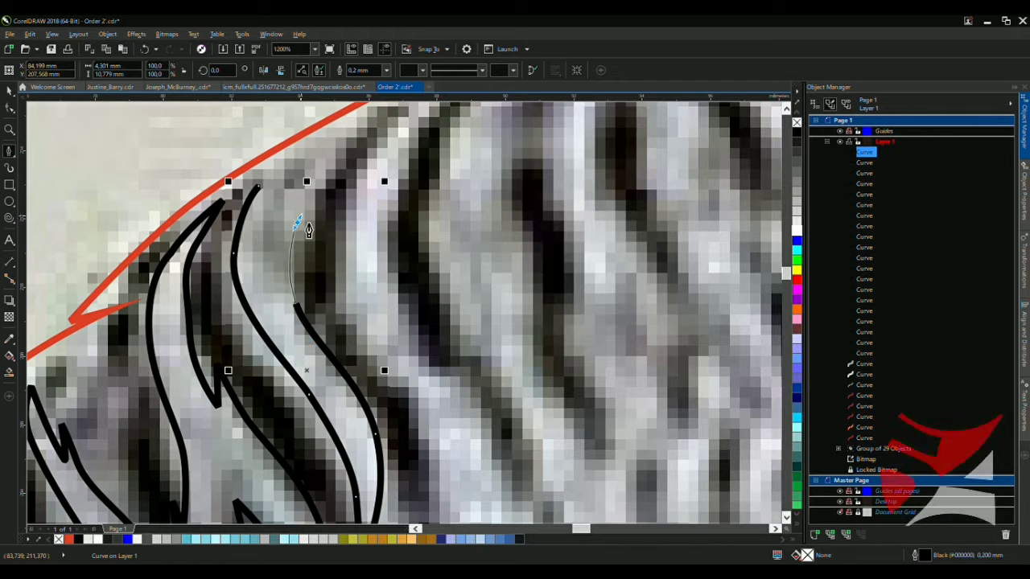
left_click_drag(306, 193, 302, 169)
key("space")
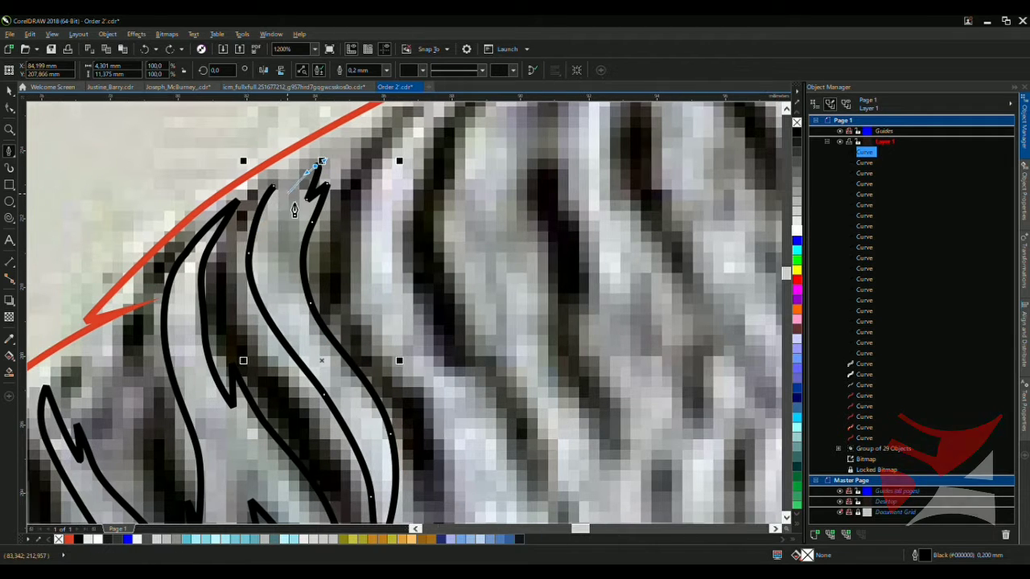
scroll(290, 205, "down", 2)
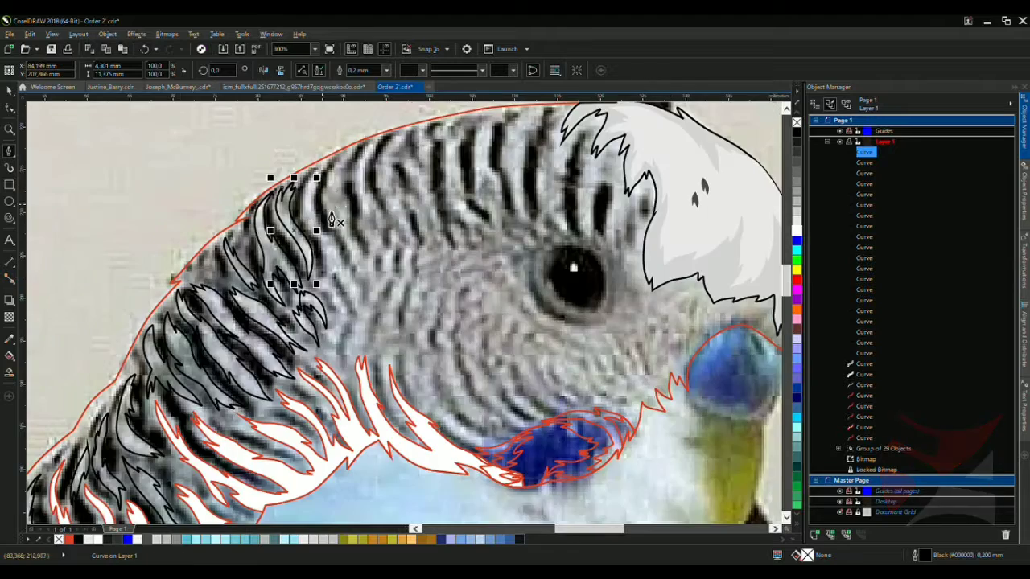
Begin an outline on the next light gap toward the head, tracing its near edge from the red outline down to a deep notch
scroll(298, 213, "up", 2)
left_click(332, 127)
left_click_drag(293, 225, 290, 259)
left_click_drag(321, 348, 331, 376)
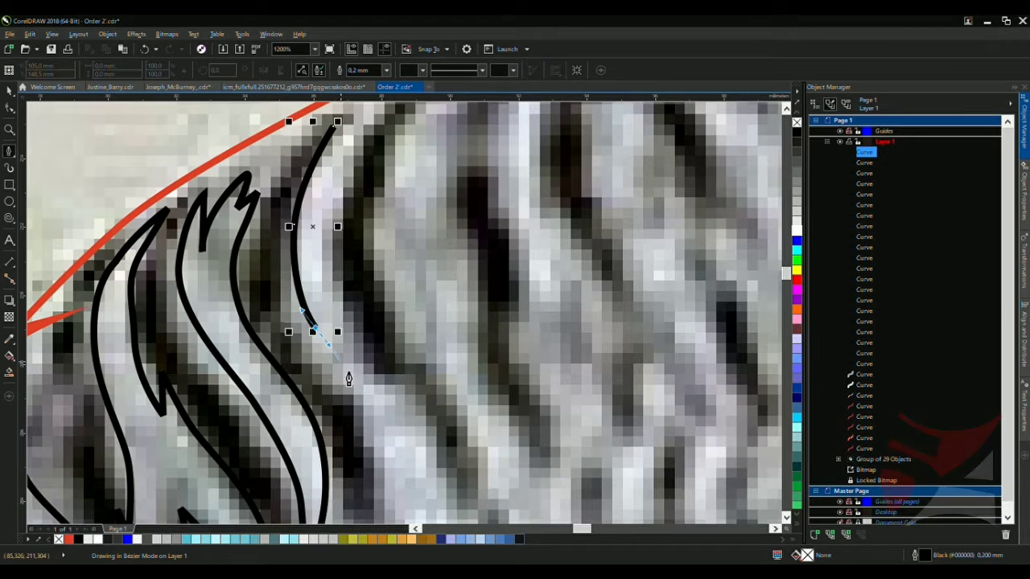
left_click_drag(354, 443, 364, 456)
Continue the outline down past a small feather notch to the gap's lower tip and turn back up its far edge
scroll(375, 322, "down", 1)
scroll(383, 385, "up", 2)
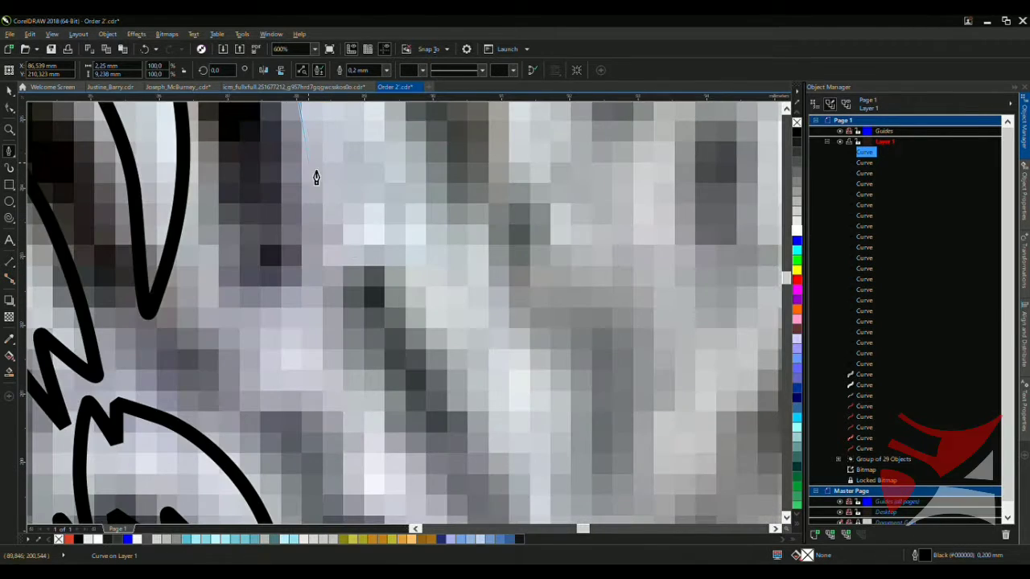
left_click(313, 184)
left_click(407, 298)
left_click(506, 394)
left_click_drag(524, 449, 499, 301)
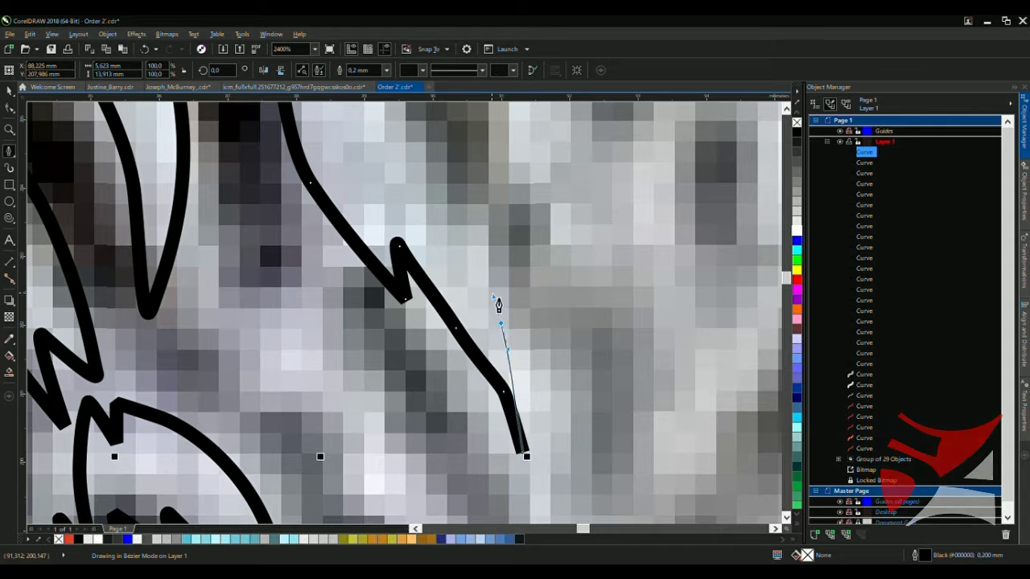
Trace the lower half of the long gap's far edge back up along the neighbouring dark stripe
scroll(494, 298, "down", 2)
scroll(494, 290, "up", 1)
scroll(495, 290, "up", 1)
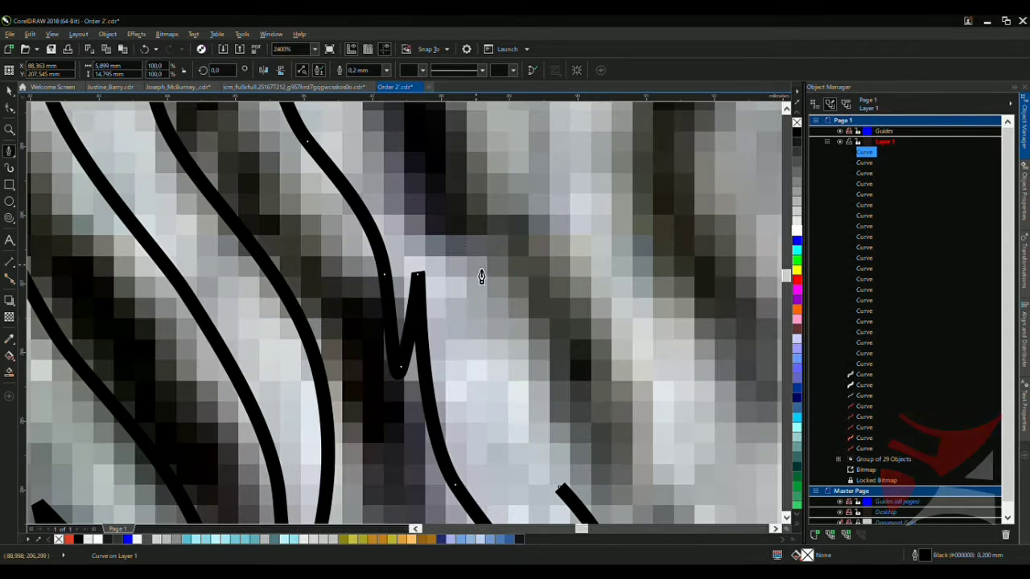
left_click(502, 316)
scroll(427, 233, "down", 2)
scroll(439, 279, "up", 1)
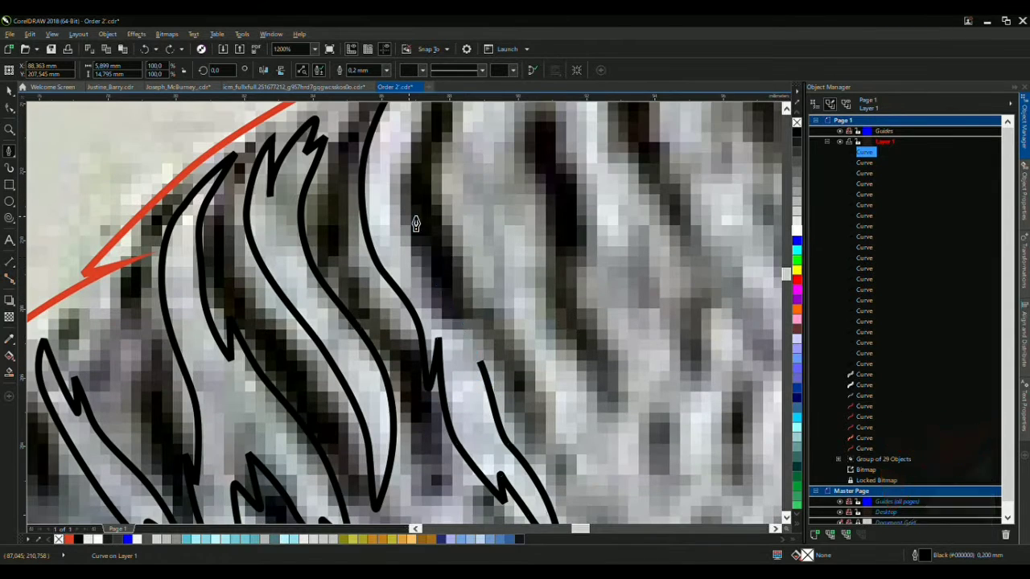
Trace the far edge up past a notch to the pointed top and close the long gap shape at about 5.9 x 16.1 mm
scroll(410, 227, "down", 2)
scroll(391, 271, "up", 1)
scroll(402, 282, "up", 1)
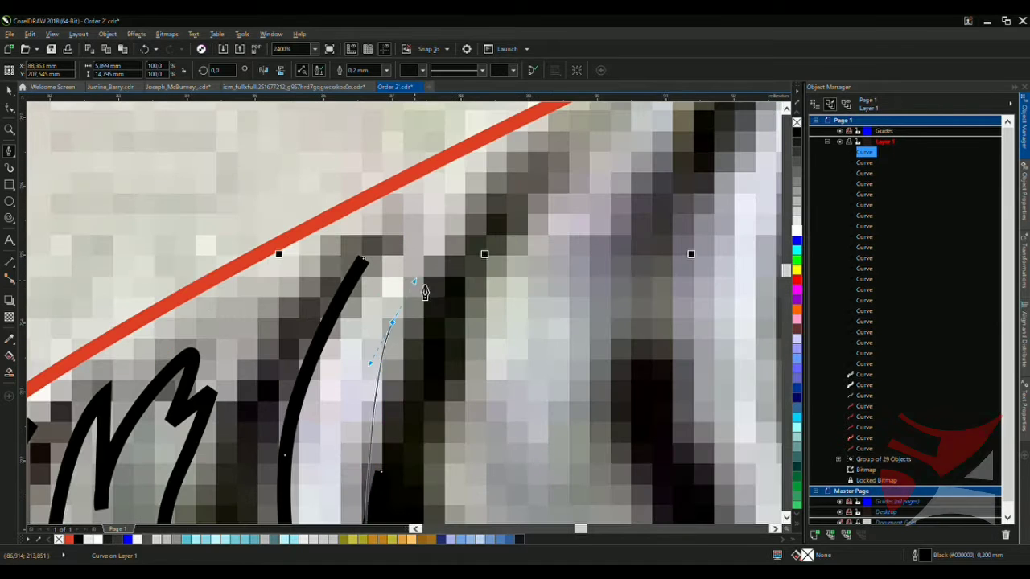
left_click_drag(392, 322, 435, 242)
left_click(495, 172)
left_click(395, 250)
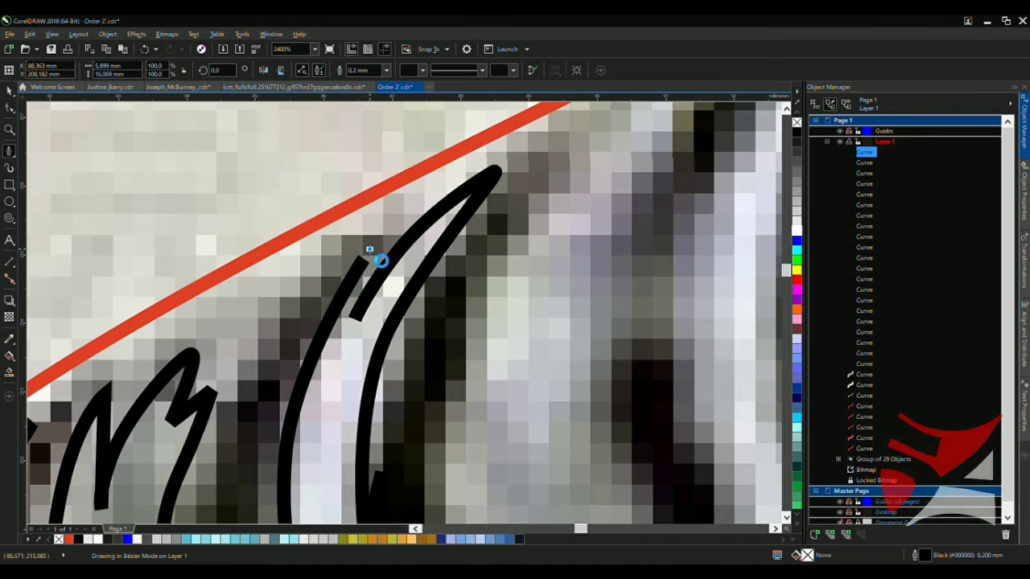
left_click(364, 254)
Begin an outline on the next light gap along the crown, tracing its near edge down from beside the red outline
scroll(363, 269, "down", 3)
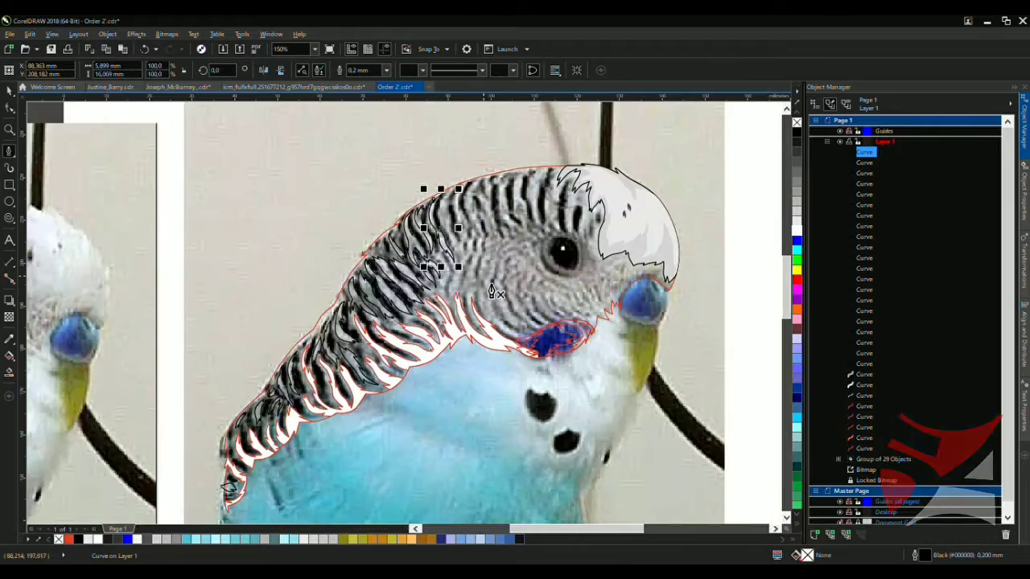
scroll(477, 250, "up", 1)
scroll(477, 250, "down", 3)
scroll(370, 229, "up", 3)
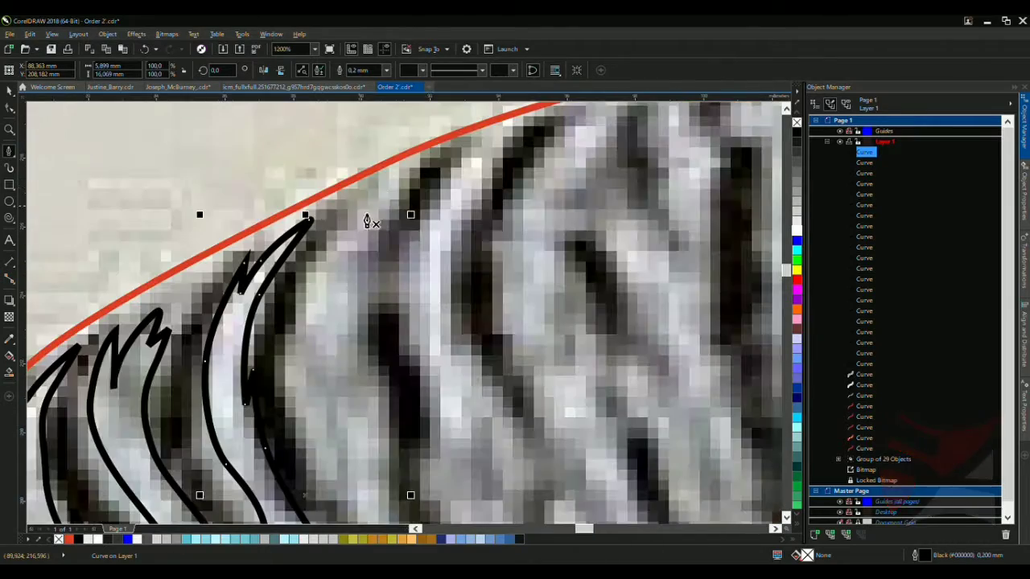
left_click(346, 235)
scroll(294, 283, "down", 3)
scroll(293, 274, "up", 3)
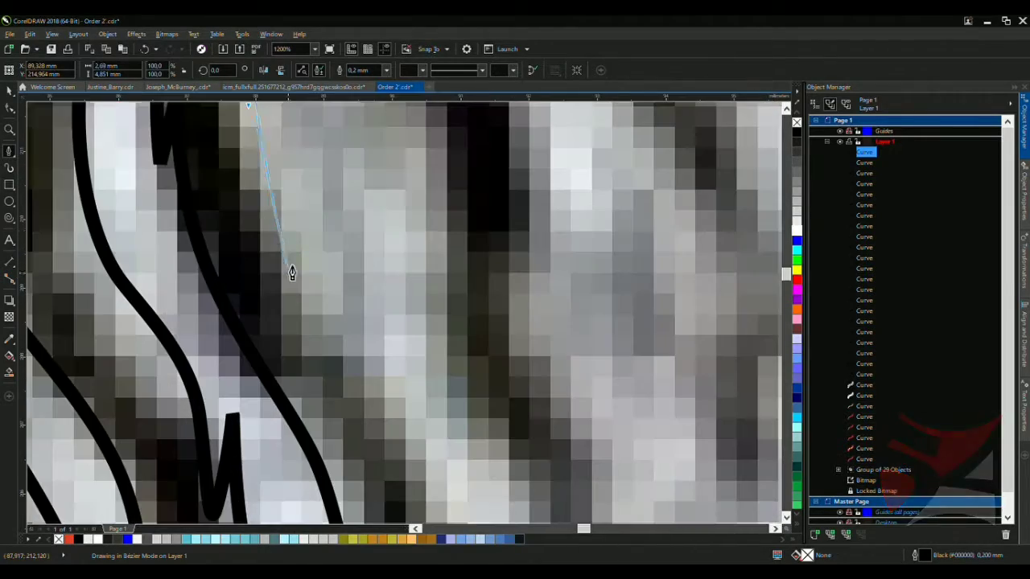
Trace the crown gap's near edge past a feather notch down to its lower tip and start back up the far side
scroll(356, 346, "down", 3)
scroll(341, 249, "up", 3)
left_click(334, 244)
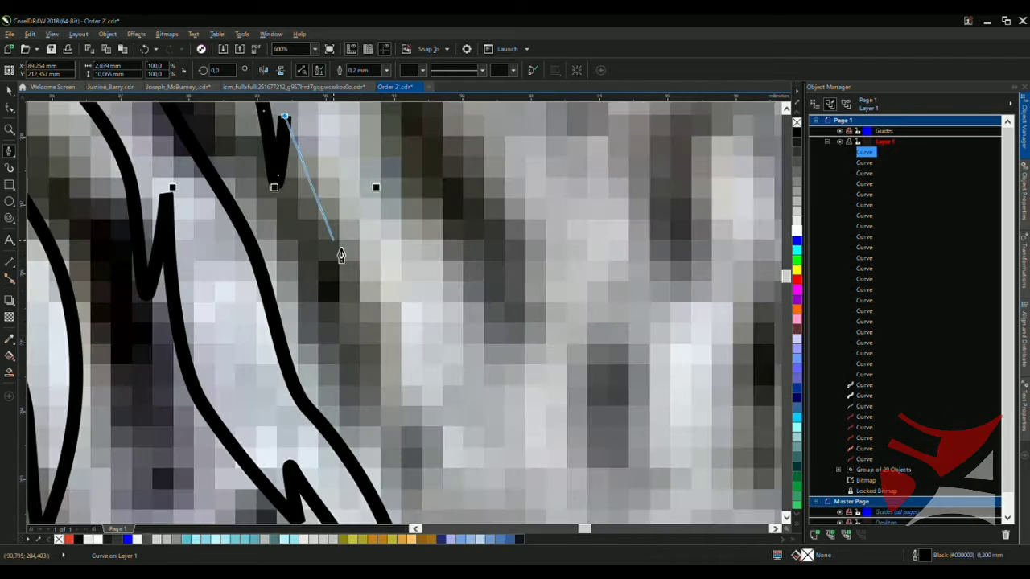
left_click_drag(401, 368, 411, 414)
left_click_drag(414, 481, 455, 333)
Trace the far edge up past its feather notches to the pointed top and close the shape at about 4.1 x 14.9 mm
scroll(440, 244, "down", 5)
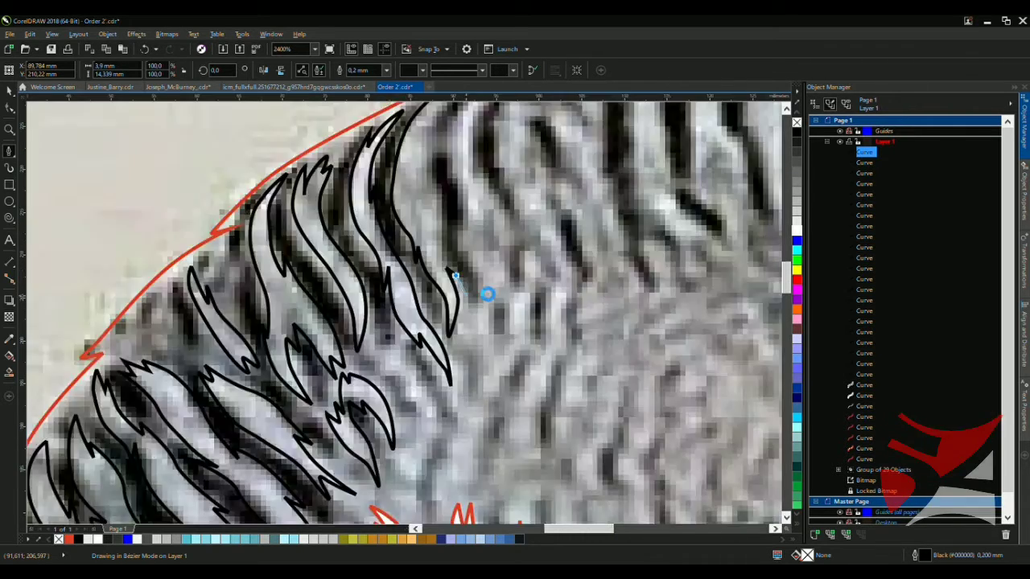
scroll(478, 288, "up", 3)
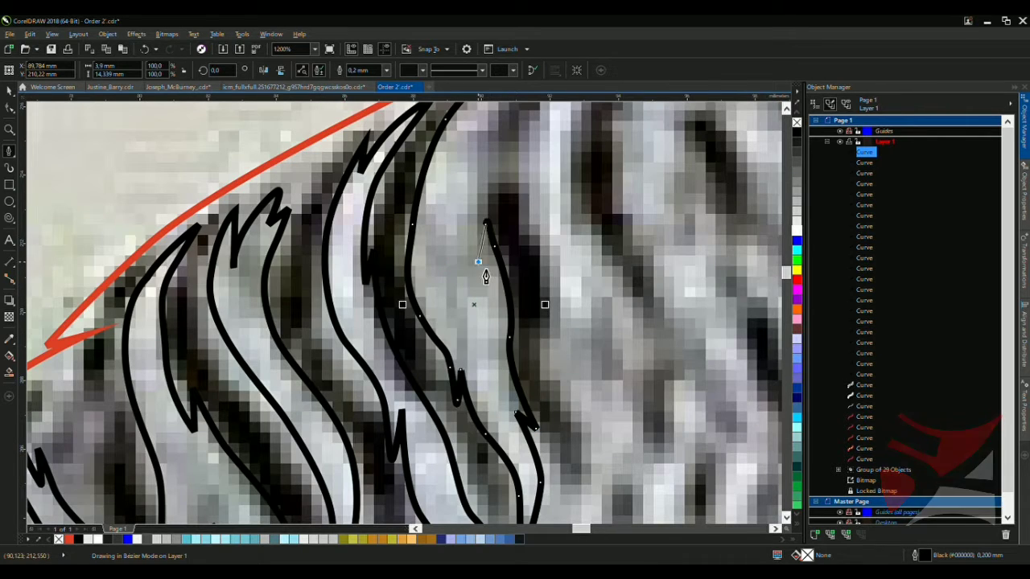
scroll(485, 276, "down", 5)
scroll(465, 312, "up", 4)
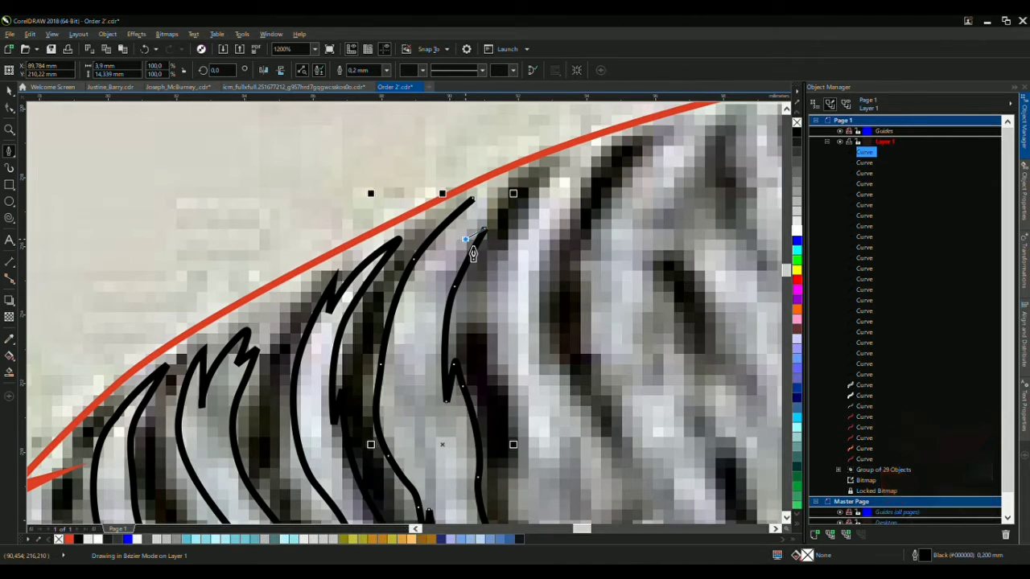
scroll(474, 254, "up", 2)
left_click(545, 159)
left_click(457, 200)
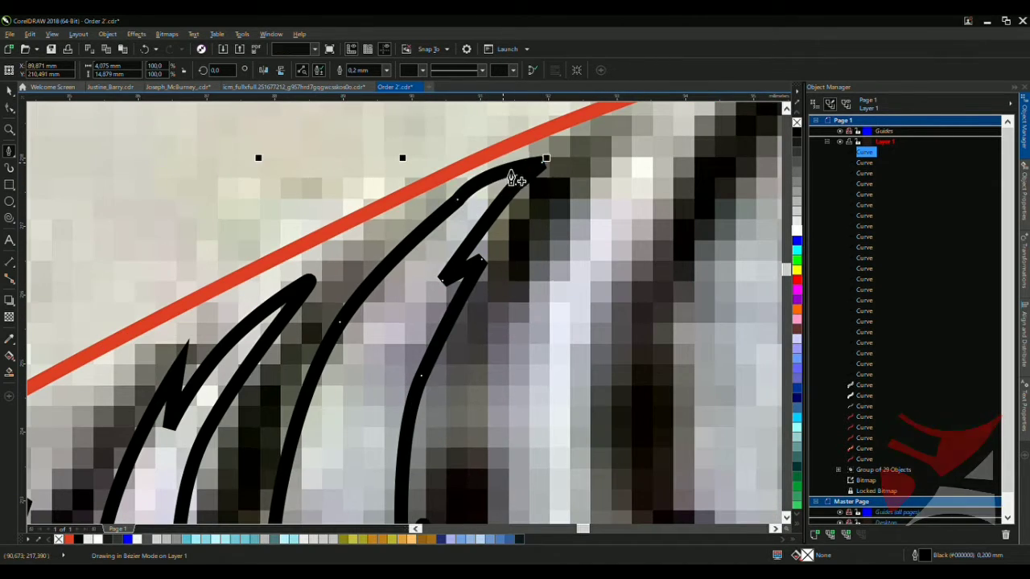
left_click(511, 178)
Begin an outline on the following light gap, tracing its near edge from the red outline past a notch to a jagged lower end
scroll(544, 223, "down", 4)
scroll(549, 185, "up", 4)
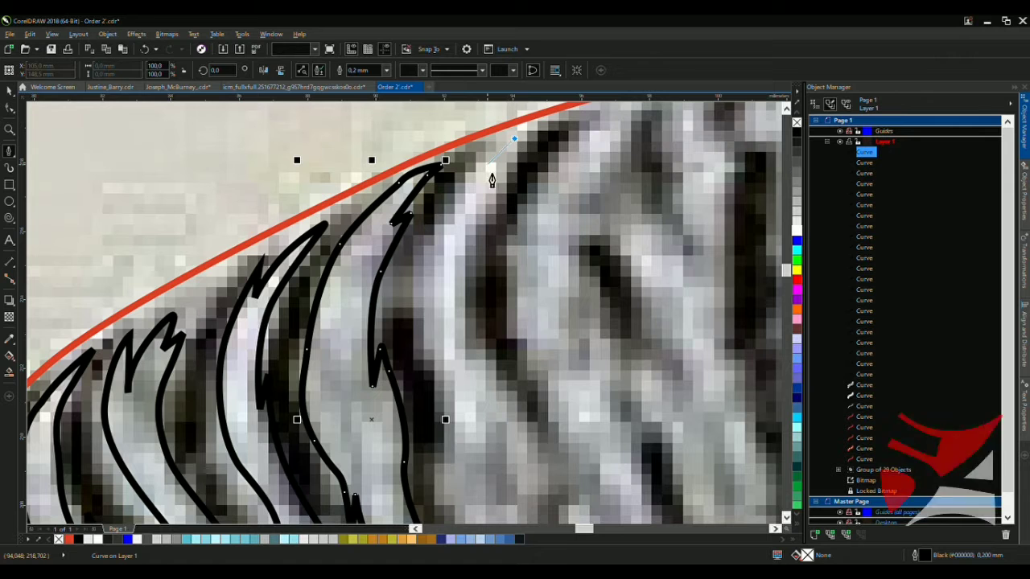
left_click(420, 261)
scroll(448, 369, "down", 3)
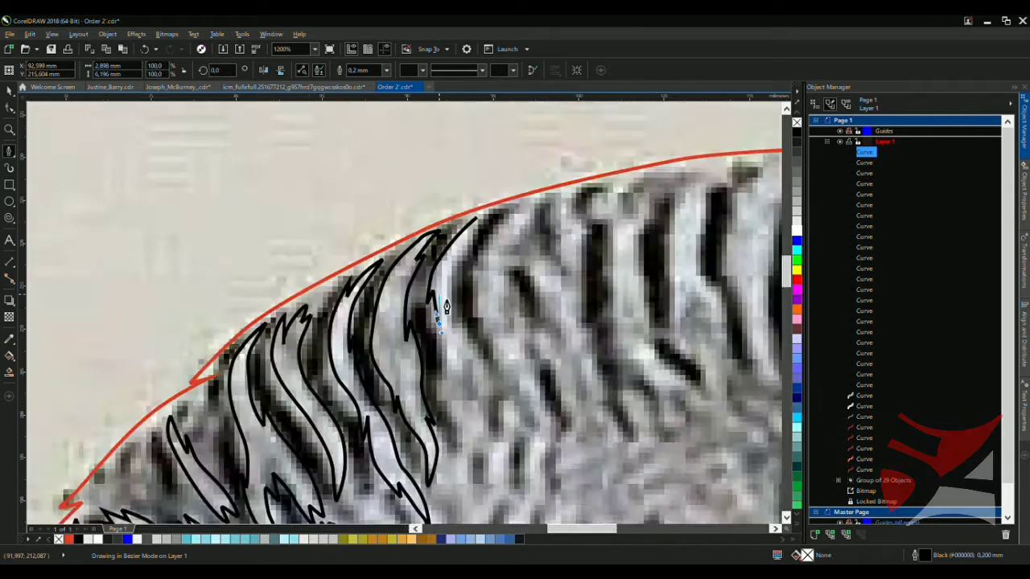
scroll(458, 292, "up", 3)
left_click_drag(499, 387, 526, 372)
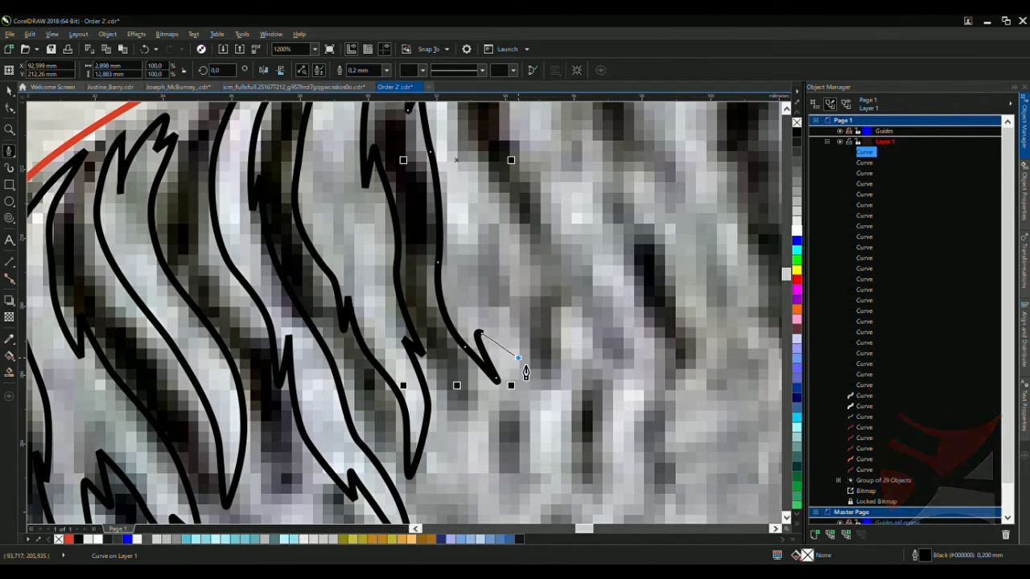
Trace the gap's far edge back up past a feather notch to a notched top, closing the shape at about 3.7 x 13.1 mm
scroll(538, 338, "down", 3)
scroll(537, 325, "up", 3)
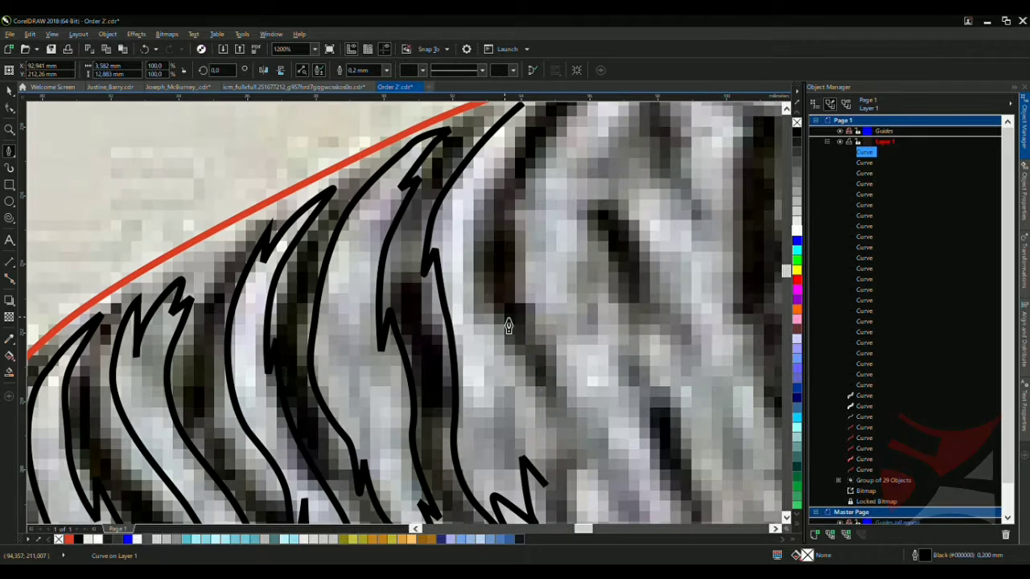
scroll(493, 245, "down", 3)
scroll(453, 292, "up", 3)
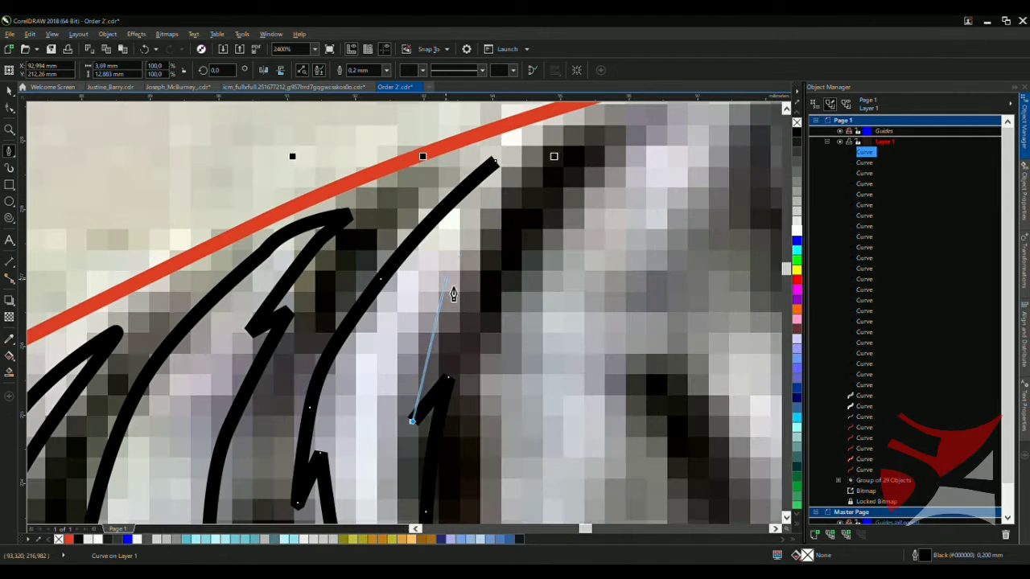
left_click_drag(493, 169, 517, 161)
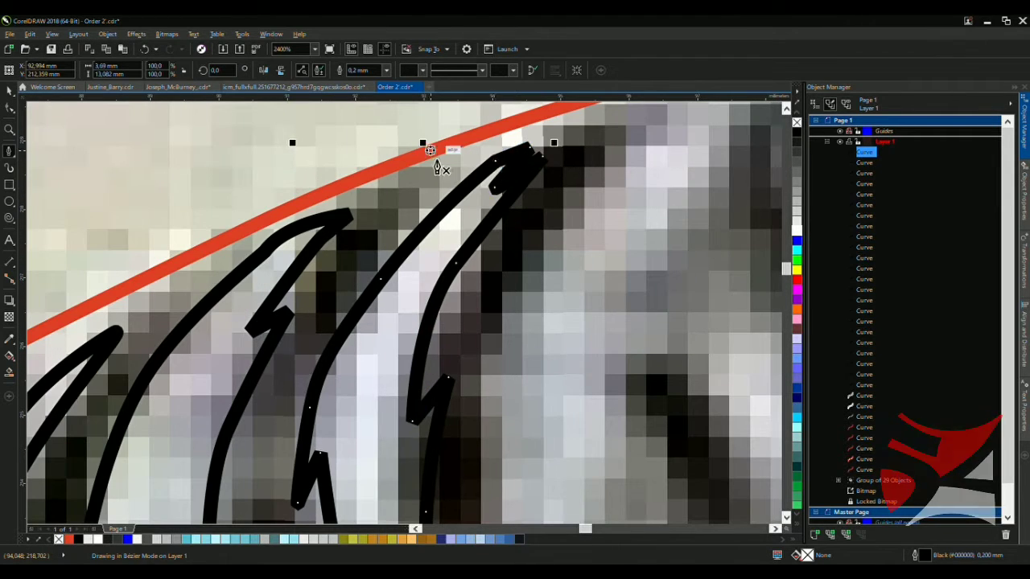
Outline the next light crown gap from its top, following the near edge past a feather notch to the pointed lower tip
scroll(437, 161, "down", 3)
scroll(461, 187, "up", 3)
left_click_drag(400, 324, 406, 344)
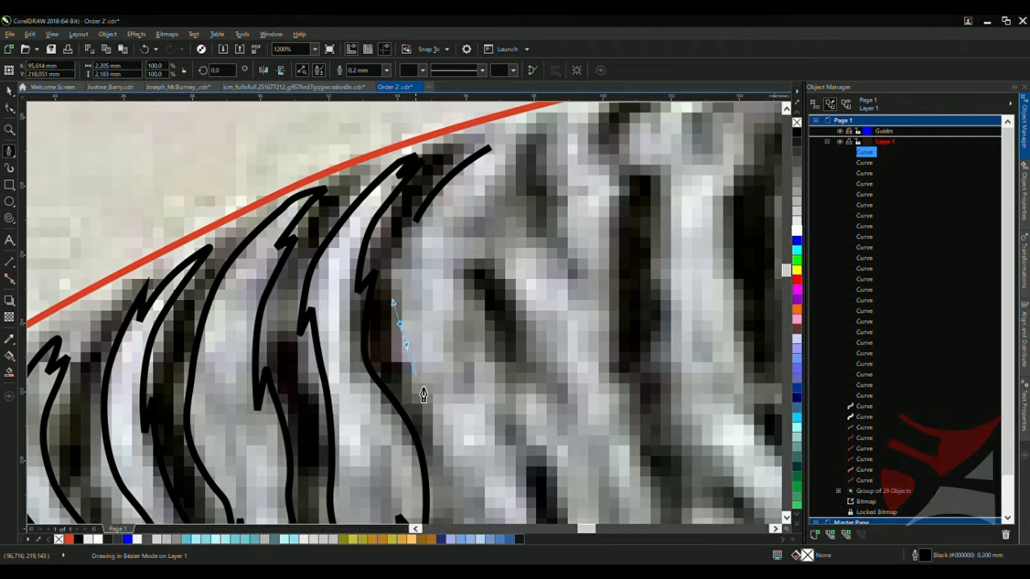
scroll(430, 374, "down", 3)
scroll(407, 239, "up", 3)
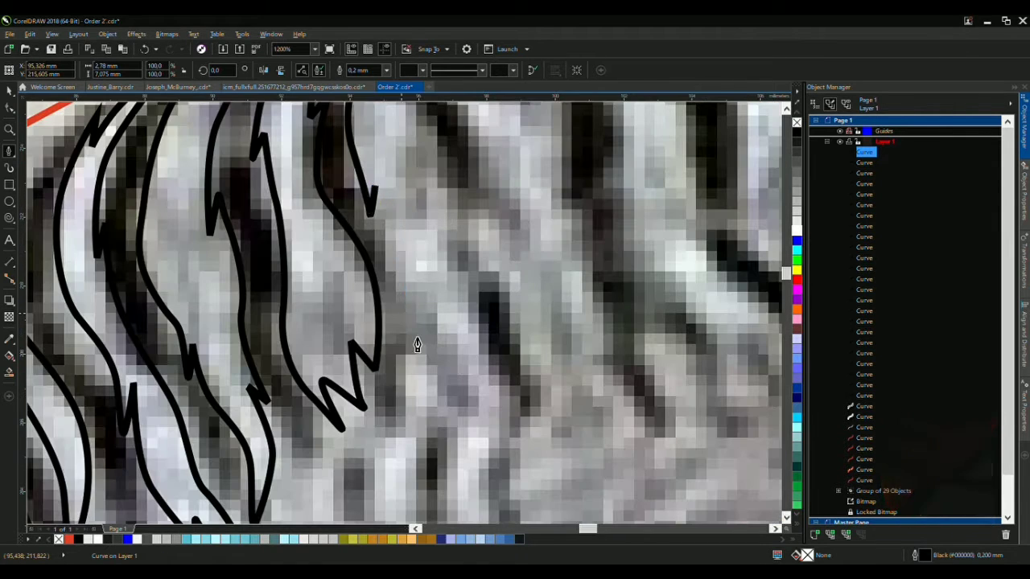
left_click_drag(459, 302, 469, 251)
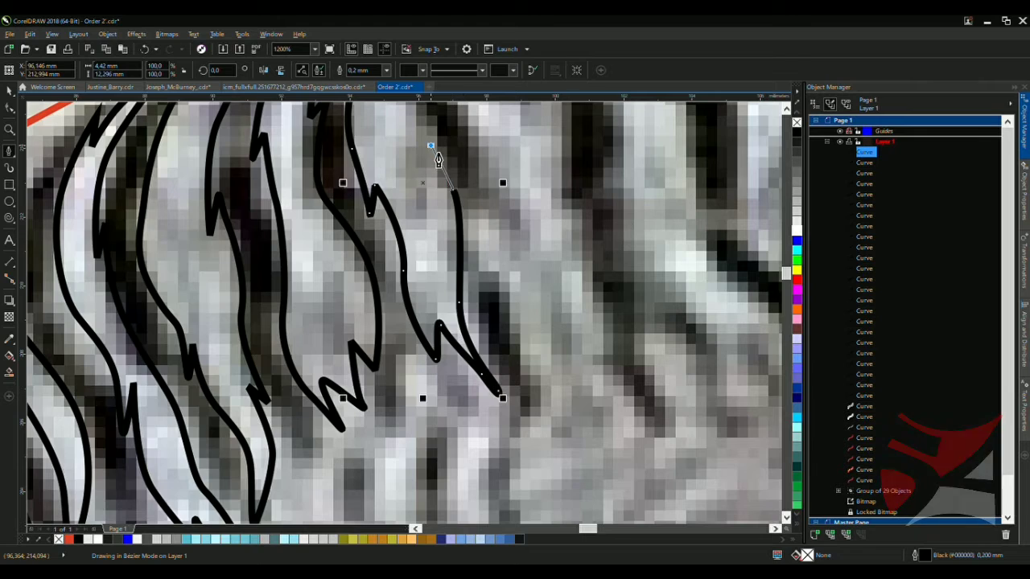
Trace the far edge up around the short dark stripe and its side spur to a pointed top, closing at about 4.8 x 12.9 mm
scroll(428, 286, "down", 3)
scroll(437, 356, "up", 5)
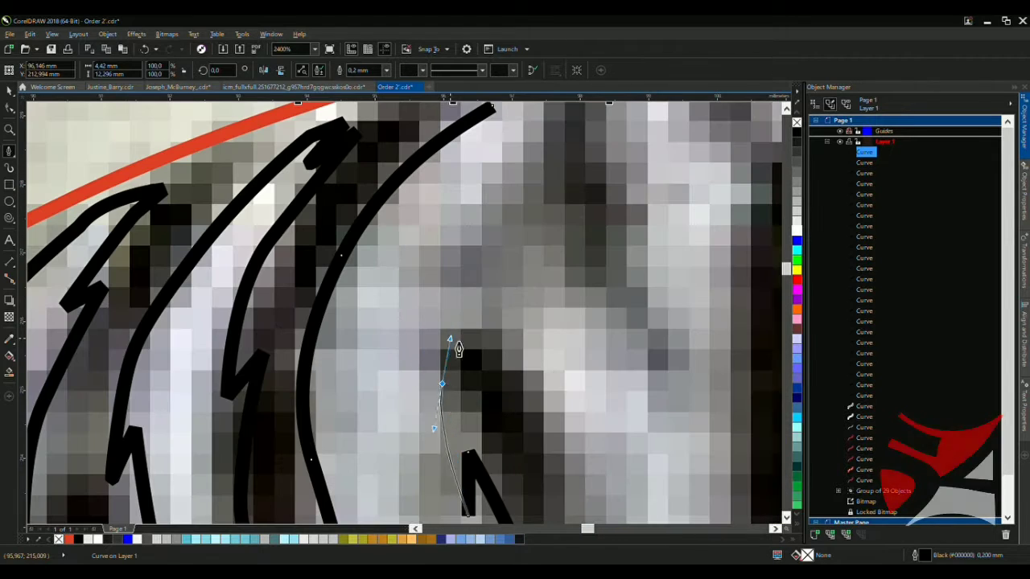
left_click(612, 442)
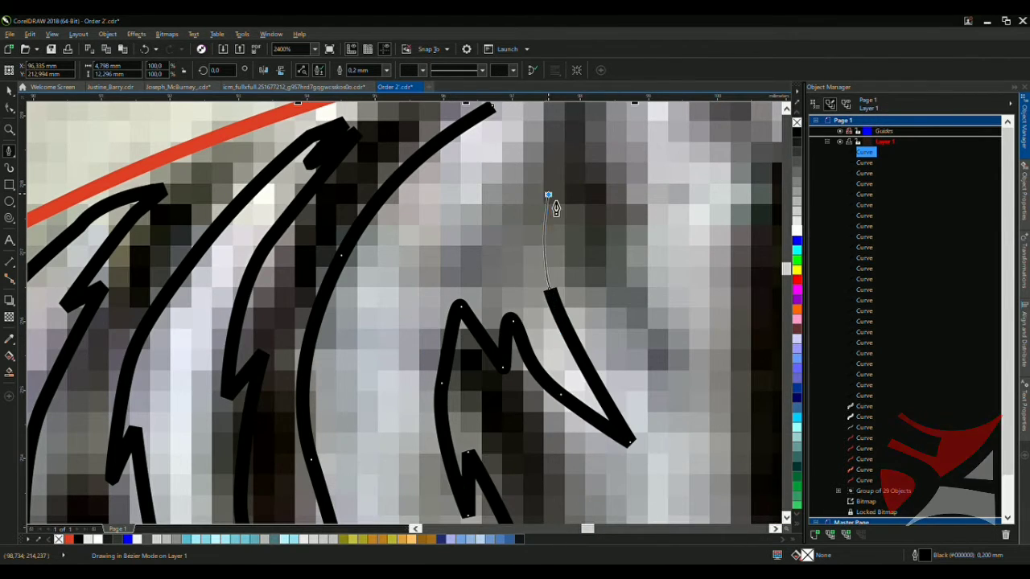
scroll(552, 202, "down", 2)
scroll(494, 286, "up", 2)
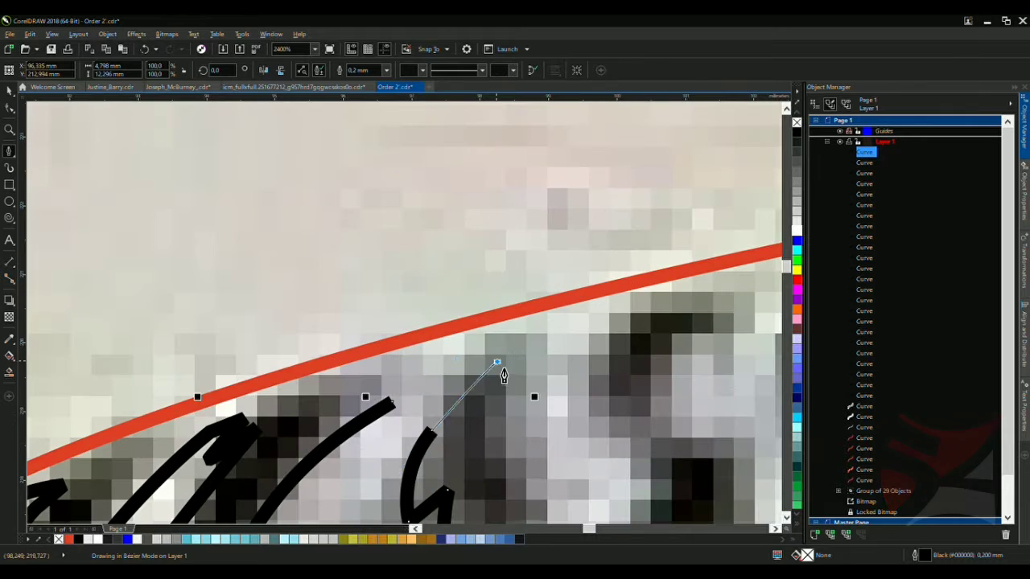
left_click(490, 340)
left_click(429, 388)
scroll(519, 230, "down", 5)
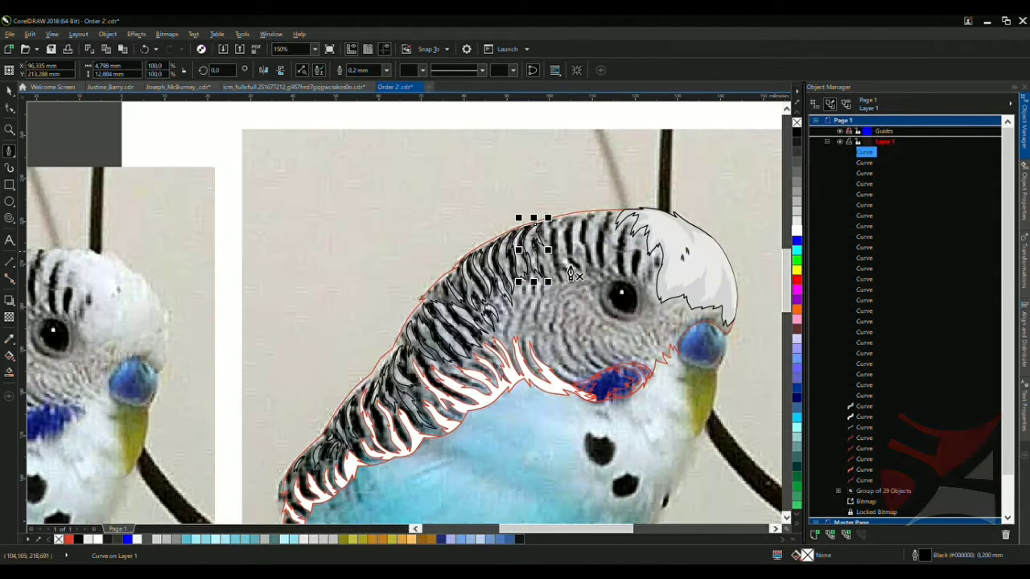
Begin an outline on the adjacent light gap, tracing its near edge down past several jagged notches to a forked lower end
scroll(499, 273, "up", 3)
scroll(497, 274, "up", 2)
left_click(503, 198)
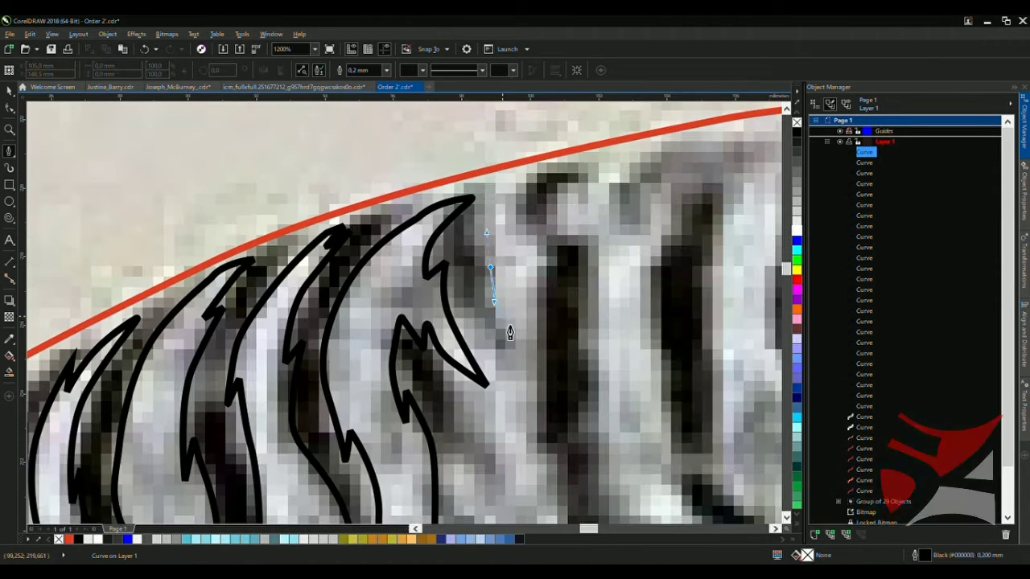
left_click(512, 346)
scroll(498, 322, "down", 2)
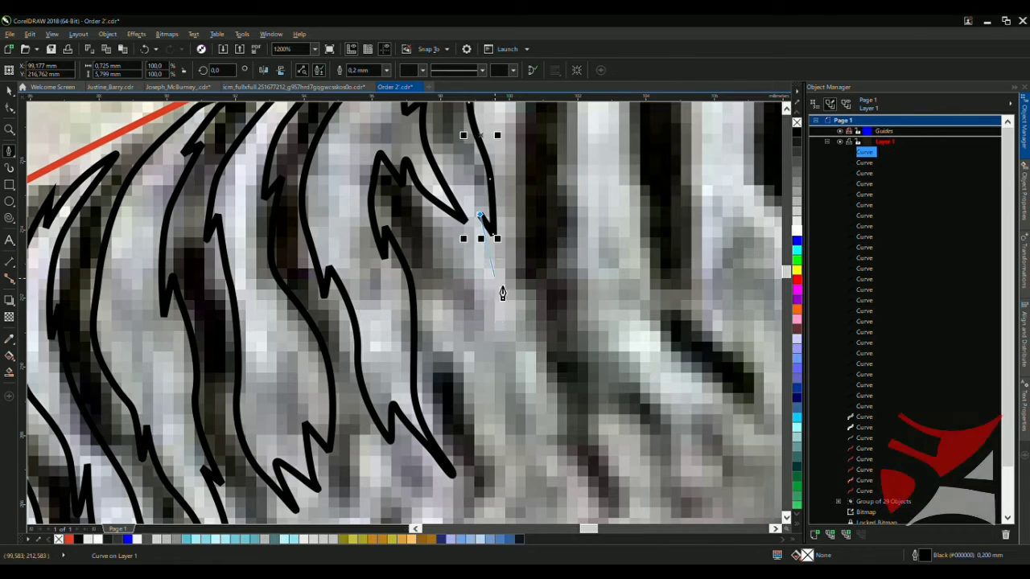
scroll(467, 336, "down", 5)
scroll(439, 226, "up", 3)
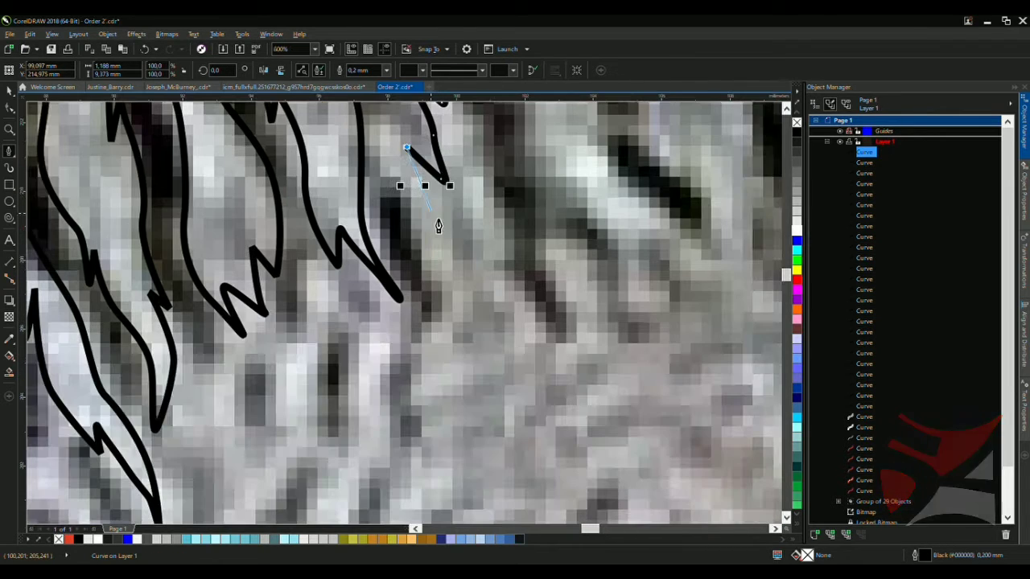
left_click(530, 333)
Trace the gap's far edge up past one feather notch to a notched top, closing the shape at about 3.5 x 14.4 mm
scroll(531, 333, "down", 4)
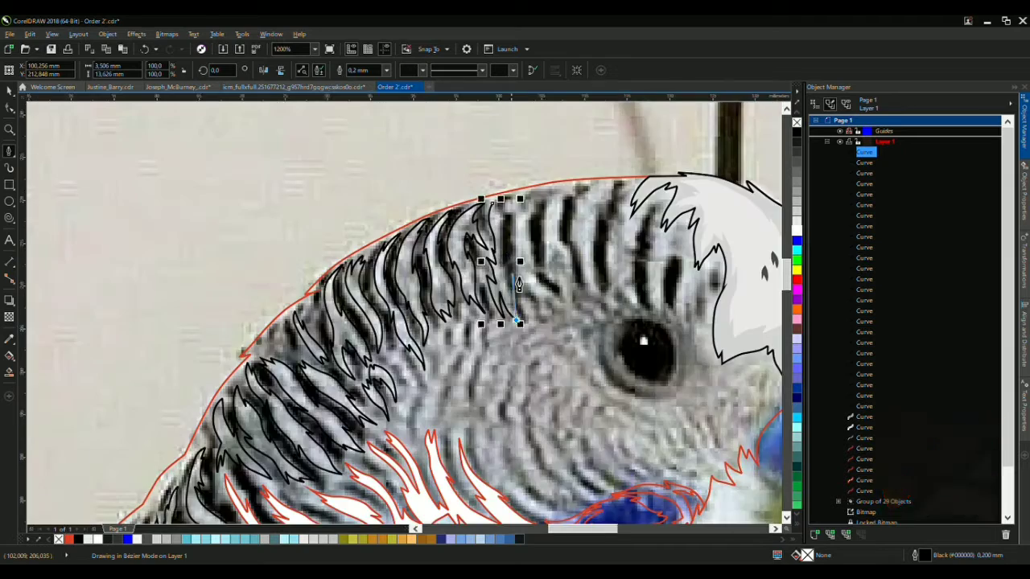
scroll(509, 330, "up", 4)
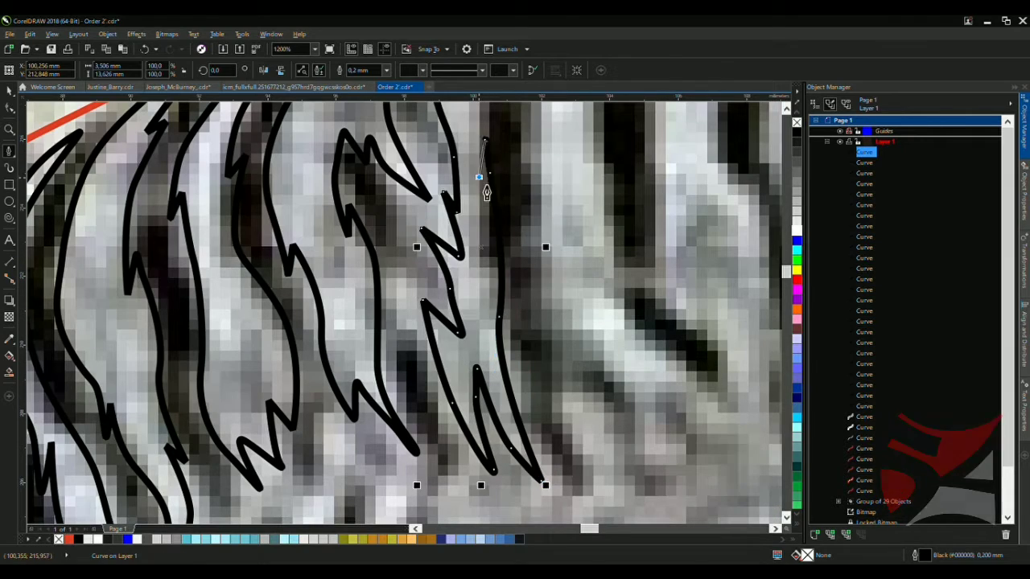
scroll(486, 193, "down", 4)
scroll(480, 233, "up", 4)
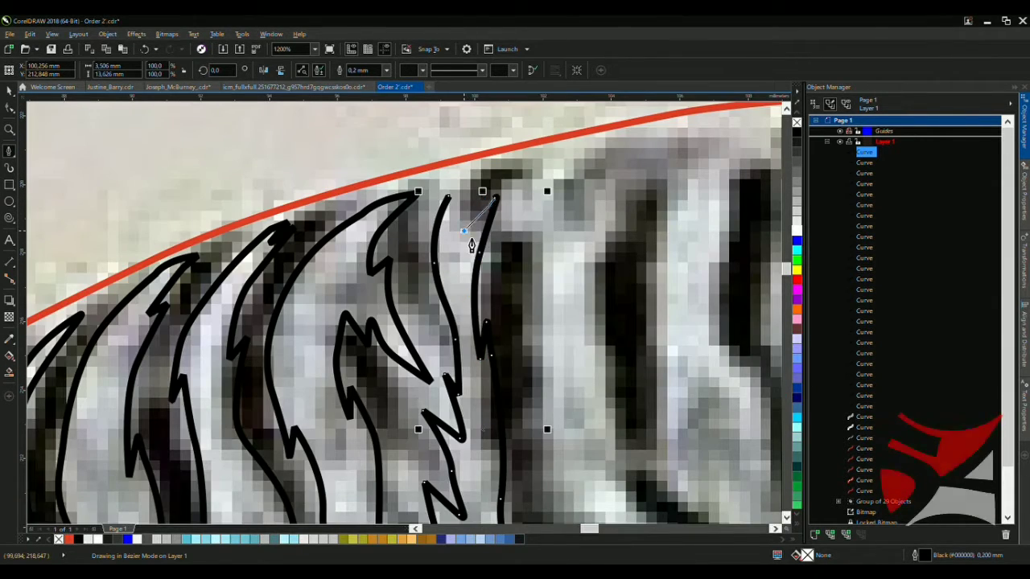
scroll(473, 233, "up", 1)
left_click(443, 210)
scroll(442, 211, "down", 2)
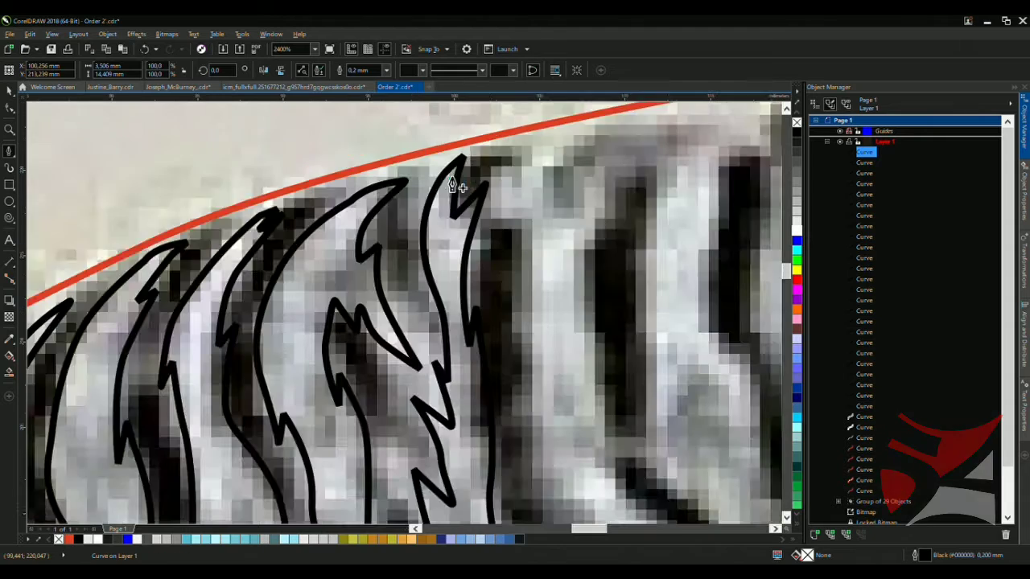
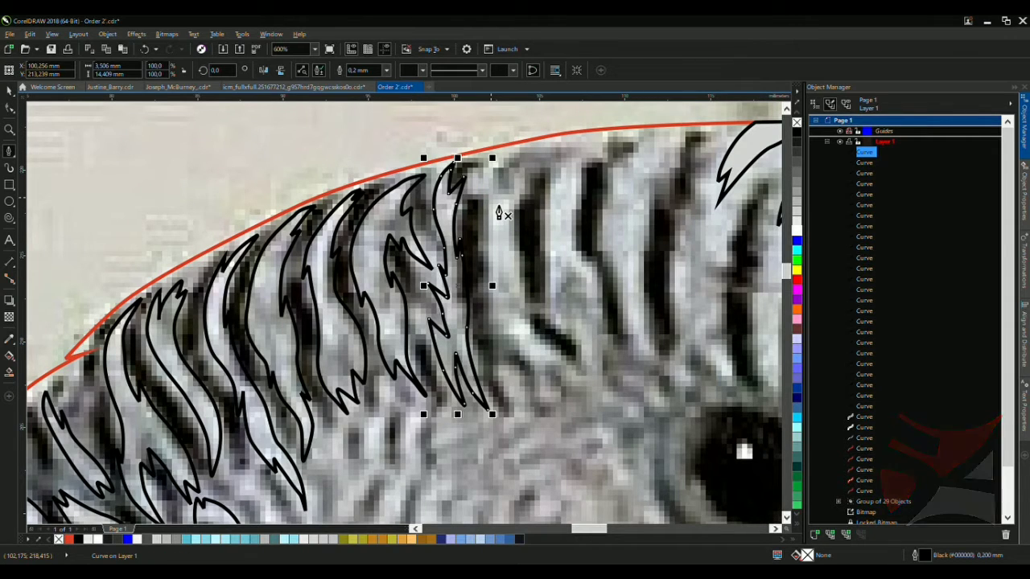
Outline the following crown gap's near edge from the top past a feather notch, curving out to its lower tip above the cheek
scroll(498, 214, "down", 2)
scroll(480, 233, "up", 3)
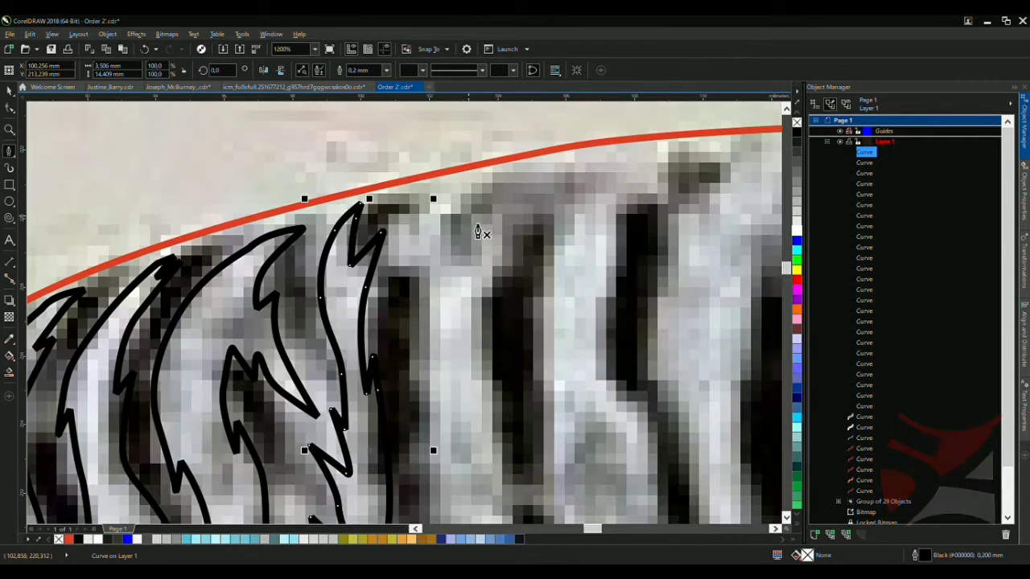
left_click(447, 274)
left_click(434, 362)
left_click(438, 447)
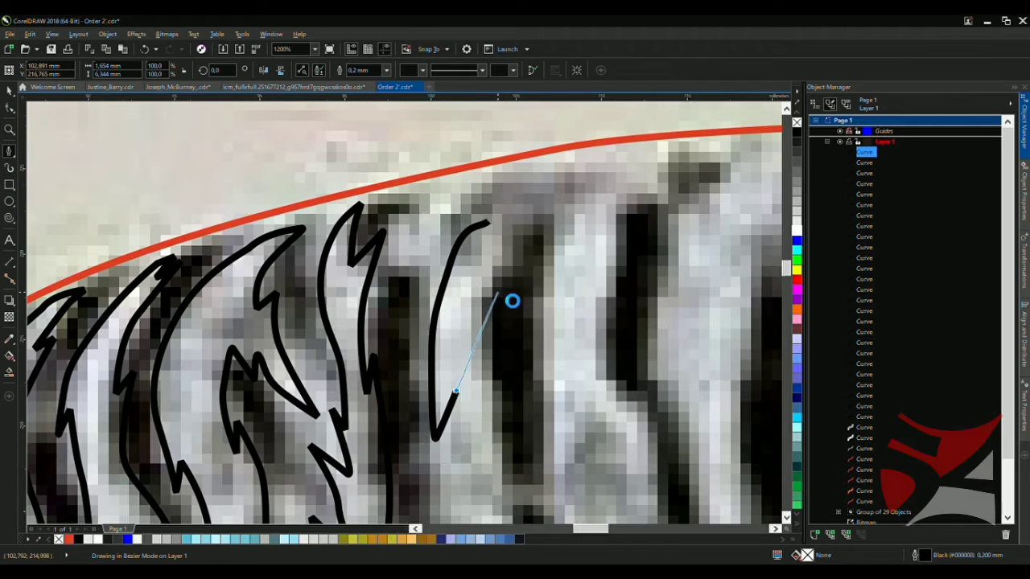
scroll(510, 298, "down", 1)
scroll(494, 253, "up", 3)
left_click(478, 282)
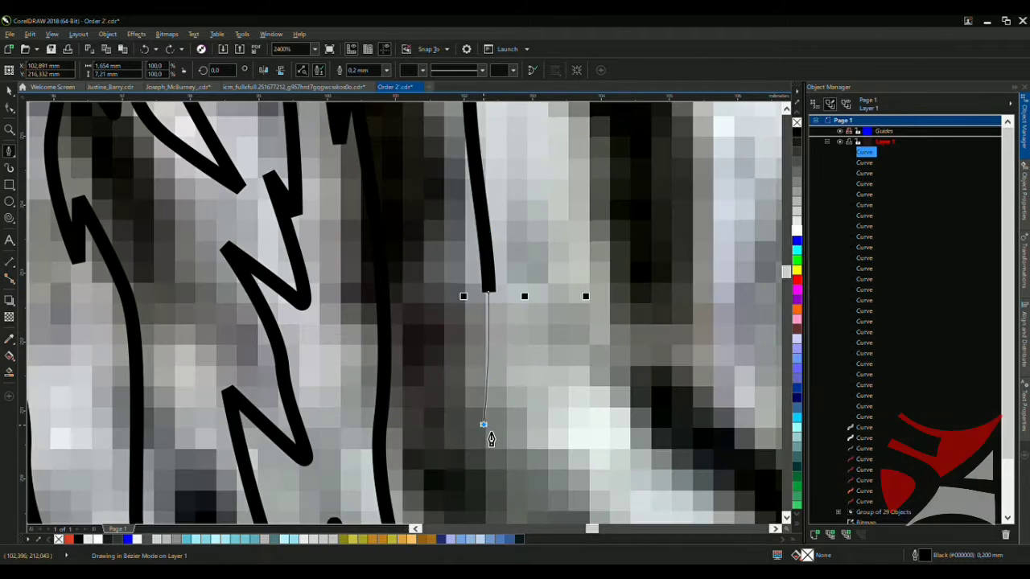
scroll(486, 427, "down", 2)
scroll(539, 266, "up", 4)
left_click_drag(684, 423, 664, 358)
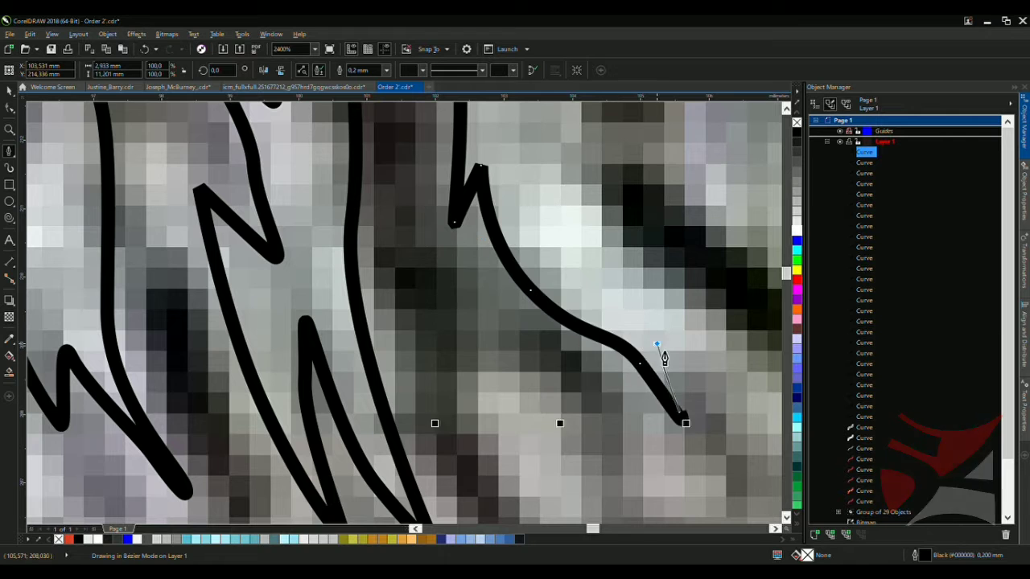
Trace the far edge up beside the dark stripe to a notched, pointed top and close the shape at about 3.8 x 12.3 mm
scroll(598, 229, "down", 2)
scroll(617, 246, "up", 2)
left_click(620, 184)
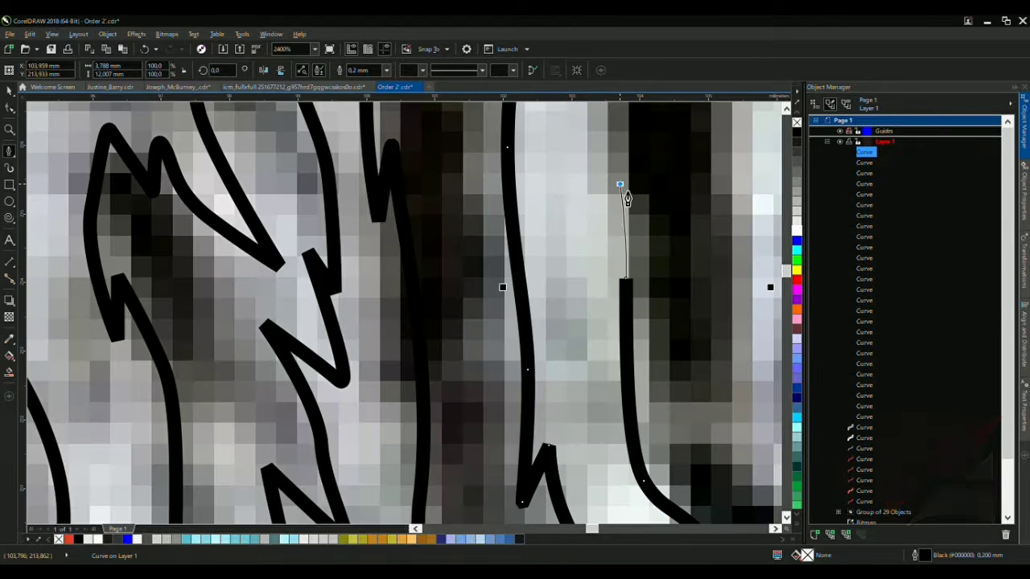
scroll(604, 332, "up", 1)
scroll(605, 333, "up", 1)
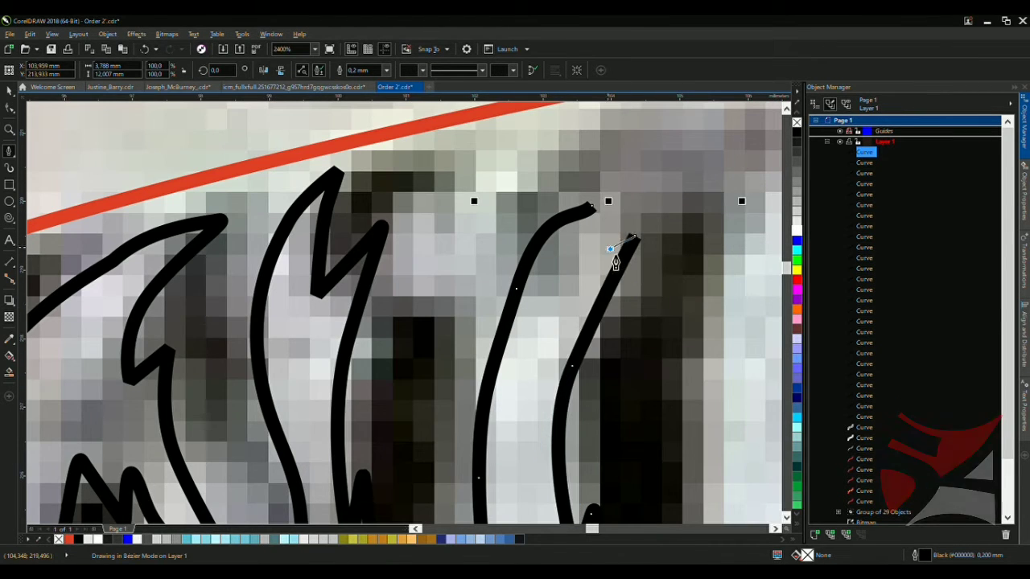
left_click_drag(654, 190, 613, 216)
scroll(612, 206, "down", 3)
scroll(593, 196, "up", 2)
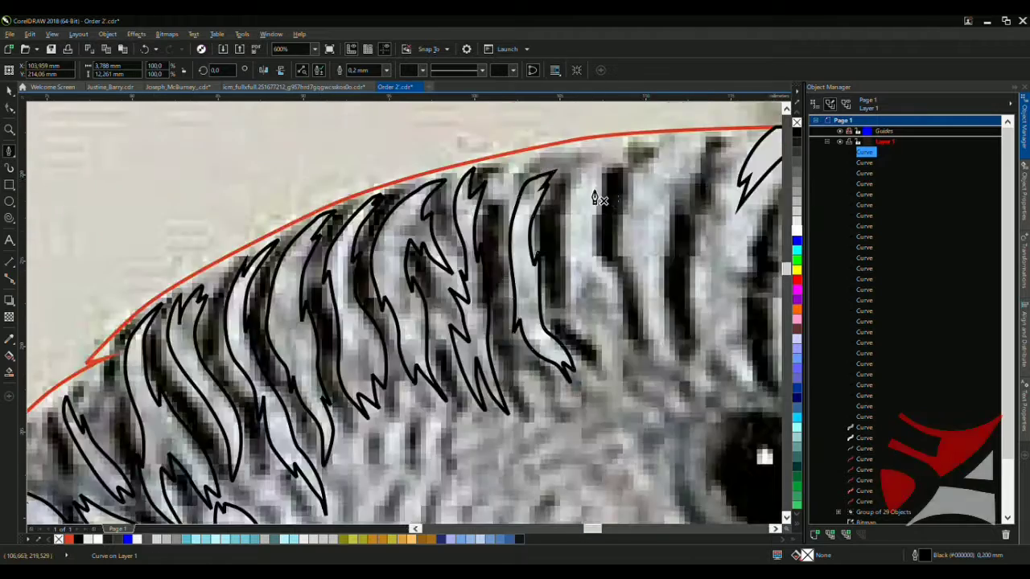
Start an outline on the next light gap, tracing its near edge past a small notch and around its jagged lower end
scroll(571, 195, "up", 1)
left_click_drag(547, 219, 551, 421)
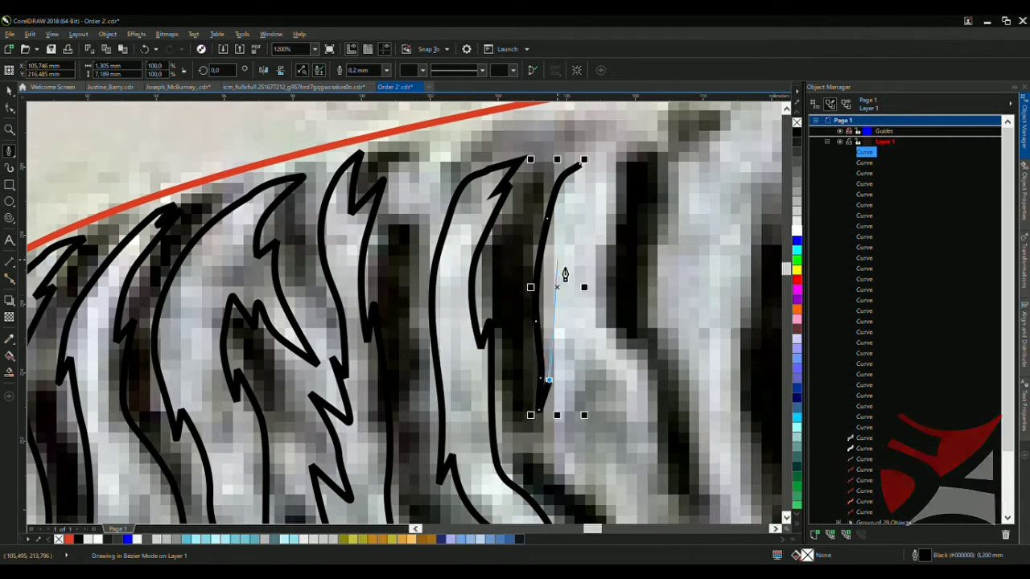
scroll(565, 275, "up", 1)
scroll(552, 338, "up", 1)
scroll(545, 419, "down", 3)
scroll(460, 276, "up", 2)
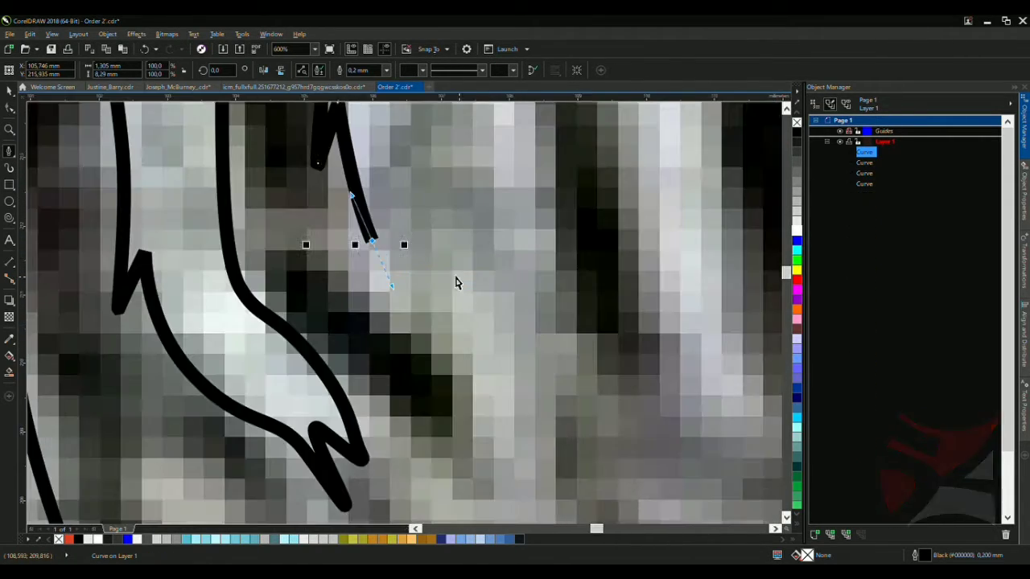
left_click_drag(502, 435, 489, 416)
left_click(557, 441)
left_click_drag(595, 467, 483, 178)
Trace the far edge up past its feather notches to a long pointed top, closing the shape at about 4.2 x 13.2 mm
scroll(574, 322, "down", 3)
scroll(575, 322, "up", 3)
scroll(482, 178, "down", 3)
scroll(478, 241, "up", 3)
left_click_drag(478, 241, 516, 169)
scroll(490, 218, "down", 3)
scroll(554, 169, "up", 3)
left_click_drag(557, 137, 437, 211)
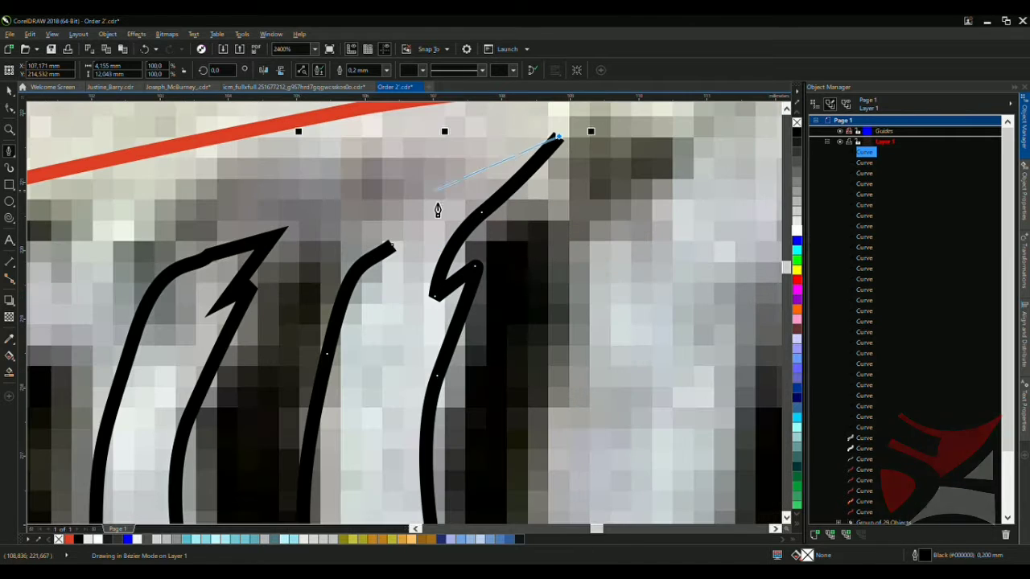
left_click_drag(391, 245, 392, 202)
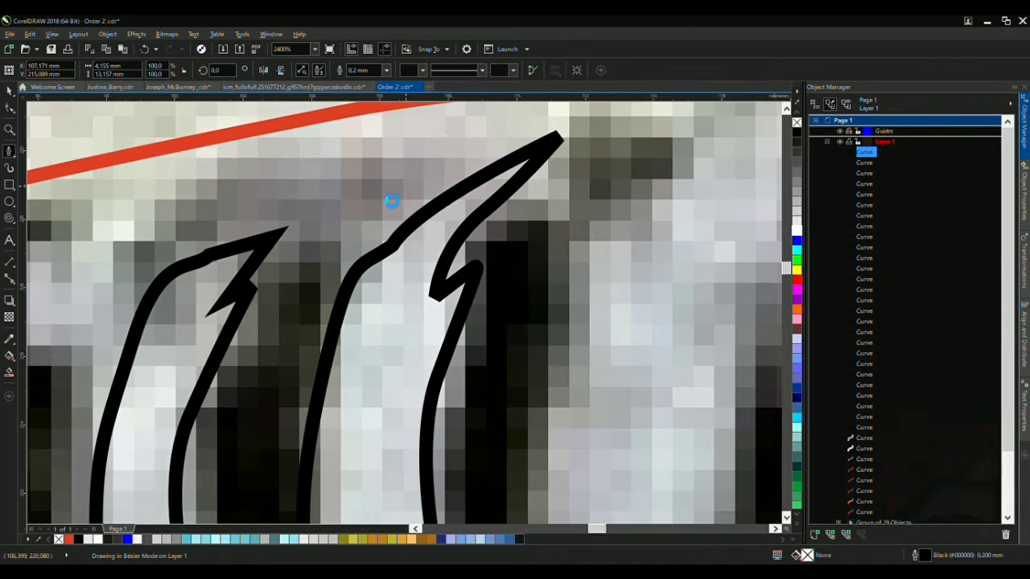
Outline the next crown gap's near edge from just below the red outline past two feather notches to its lower end
scroll(393, 203, "down", 3)
scroll(370, 184, "up", 2)
scroll(371, 184, "up", 1)
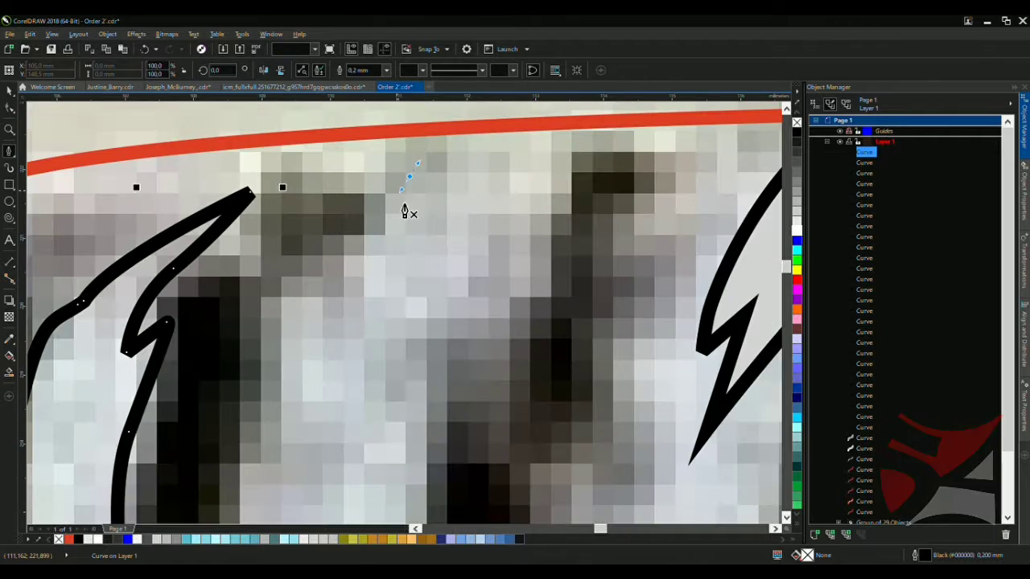
mouse_move(249, 464)
left_mouse_down()
mouse_move(357, 295)
mouse_move(321, 364)
left_mouse_up()
scroll(356, 294, "down", 2)
scroll(322, 364, "up", 2)
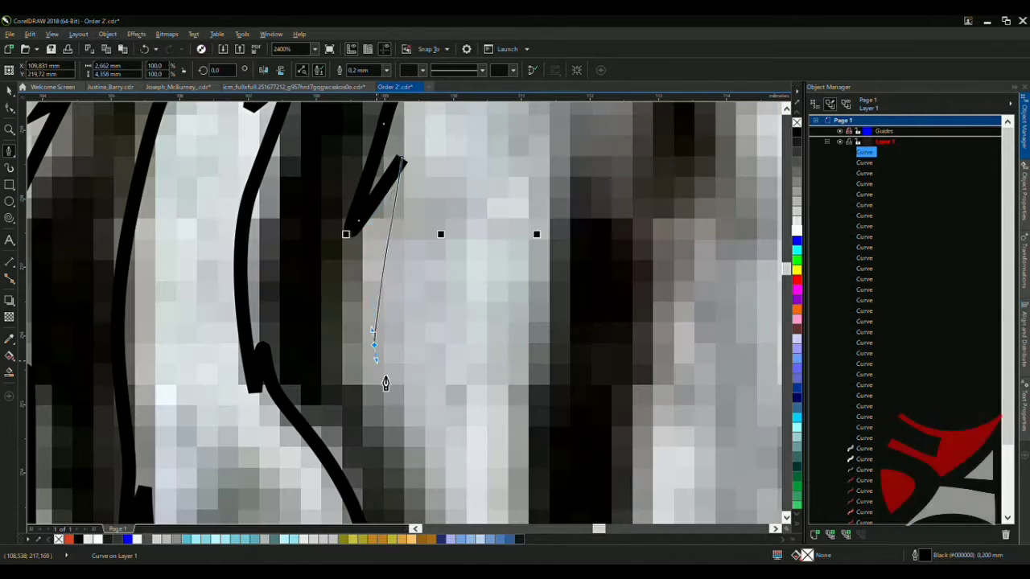
left_click_drag(387, 384, 488, 260)
scroll(414, 414, "down", 2)
scroll(442, 405, "up", 2)
scroll(515, 322, "down", 3)
scroll(523, 336, "up", 1)
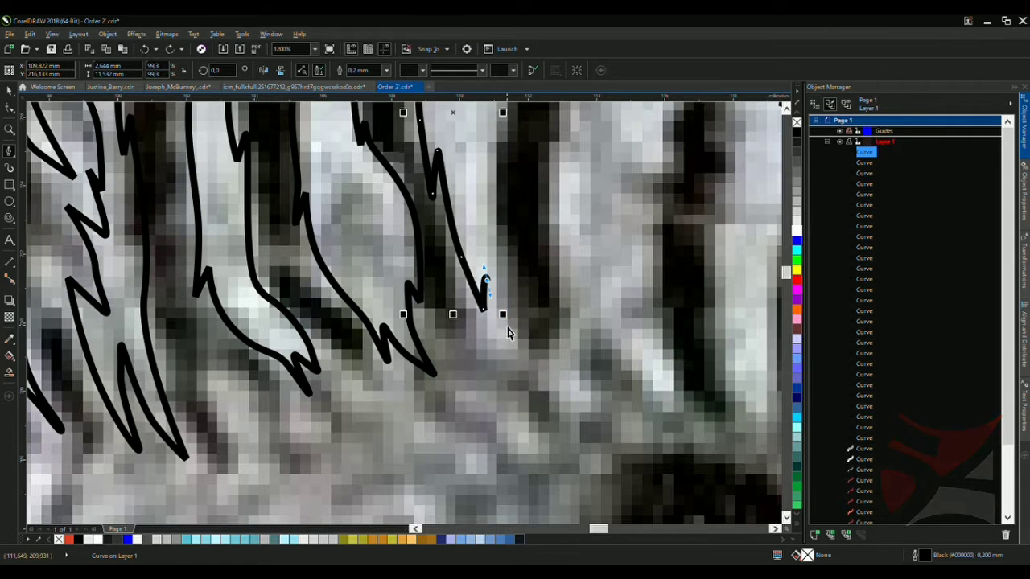
Finish the gap's lower tip, trace its far edge up past the feather notches, and close the shape with a jagged top
left_click_drag(527, 369, 502, 157)
scroll(472, 281, "down", 2)
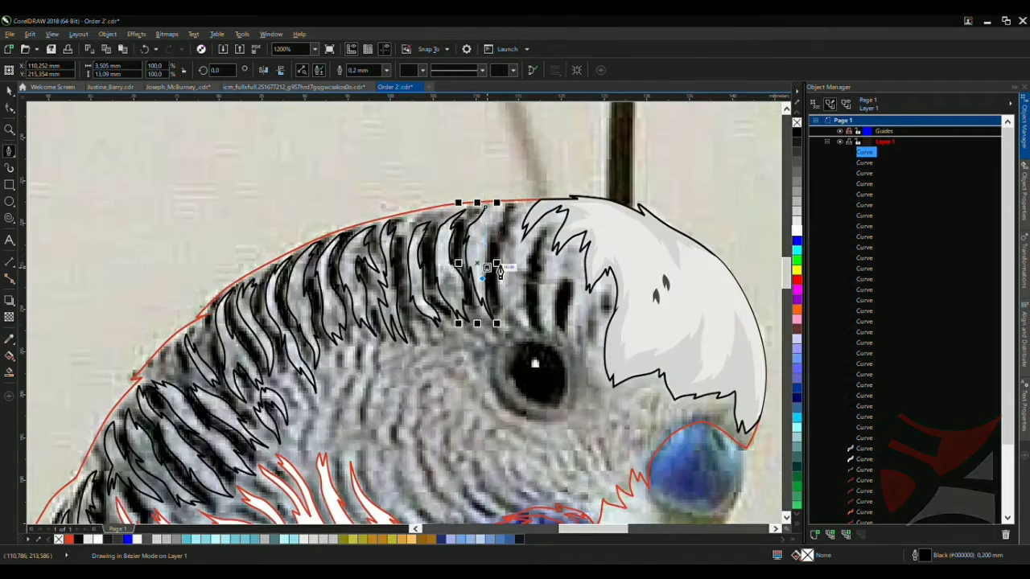
scroll(488, 271, "up", 2)
left_click_drag(499, 233, 549, 204)
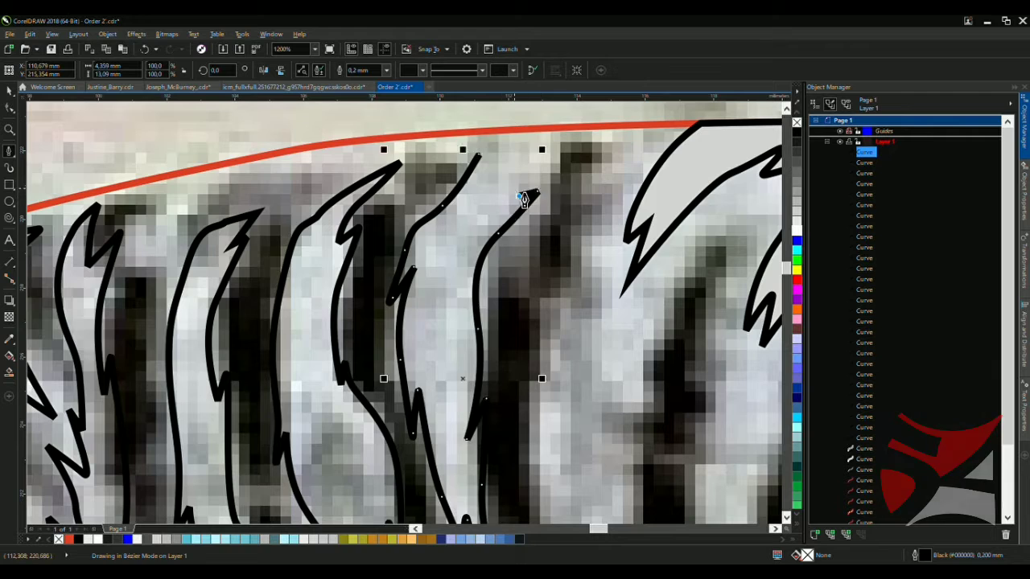
scroll(524, 200, "up", 2)
left_click(589, 121)
left_click_drag(402, 202, 443, 155)
Begin an outline on the gap beside the white forehead patch, tracing its near edge past two notches to a jagged lower end
scroll(442, 155, "down", 3)
scroll(545, 225, "up", 2)
left_click_drag(505, 295, 485, 424)
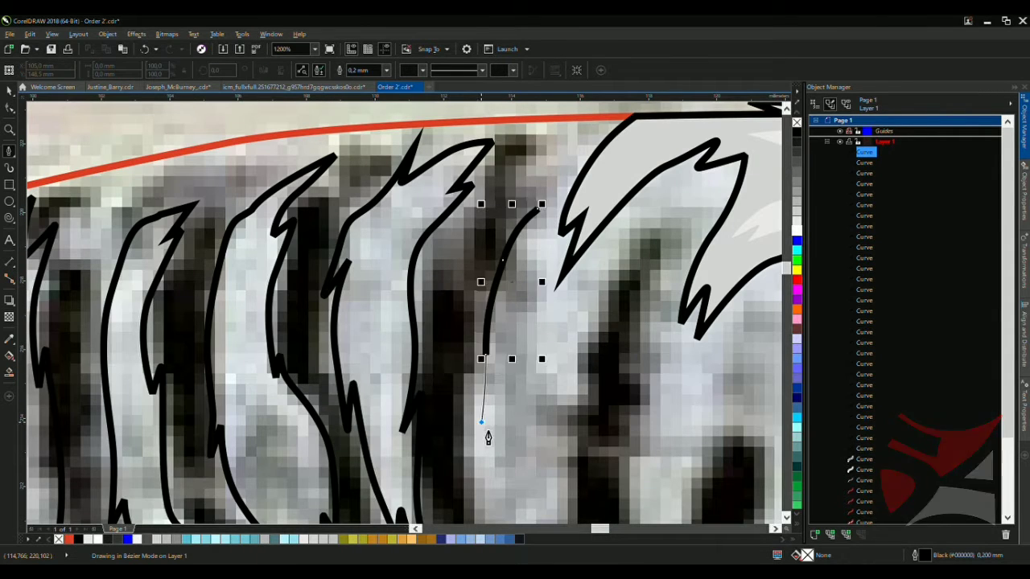
scroll(542, 258, "down", 3)
scroll(517, 299, "up", 3)
left_click(508, 294)
left_click(525, 269)
left_click(523, 346)
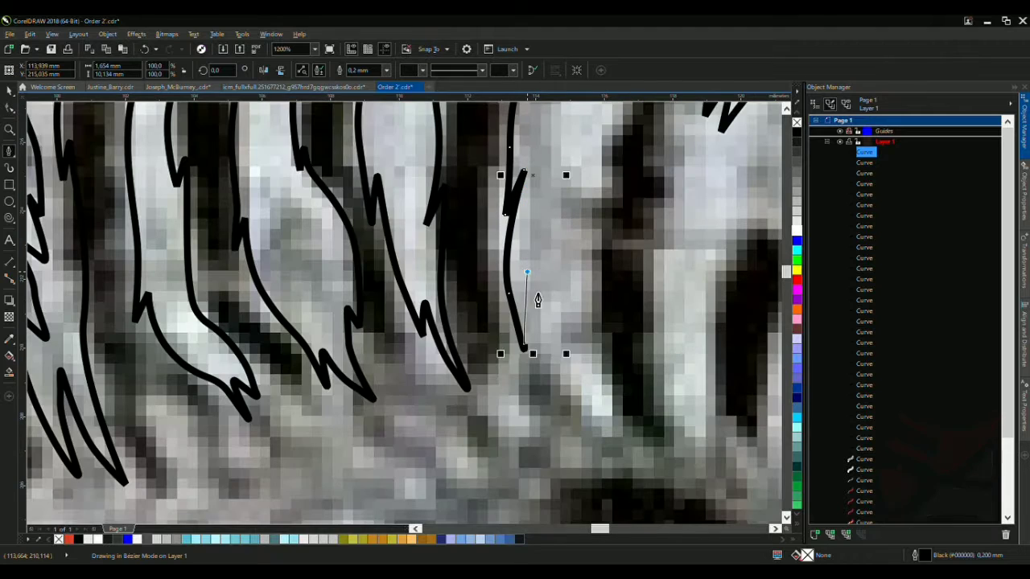
left_click(575, 355)
left_click(596, 414)
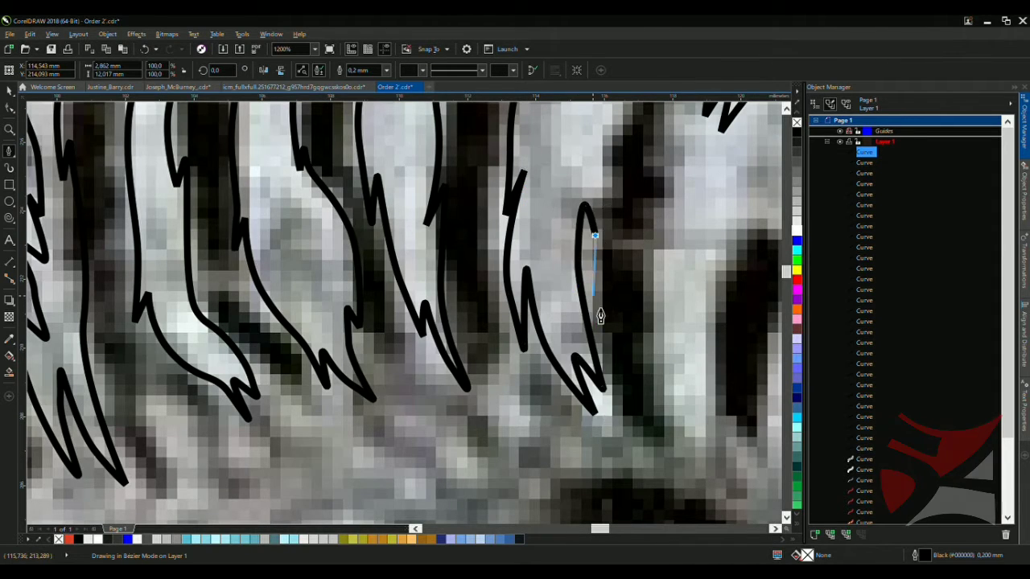
Trace the outline up around the short dark stripe's notched top and down its far side past a notch to the next lower tip
scroll(600, 316, "down", 3)
scroll(574, 368, "up", 3)
left_click(619, 229)
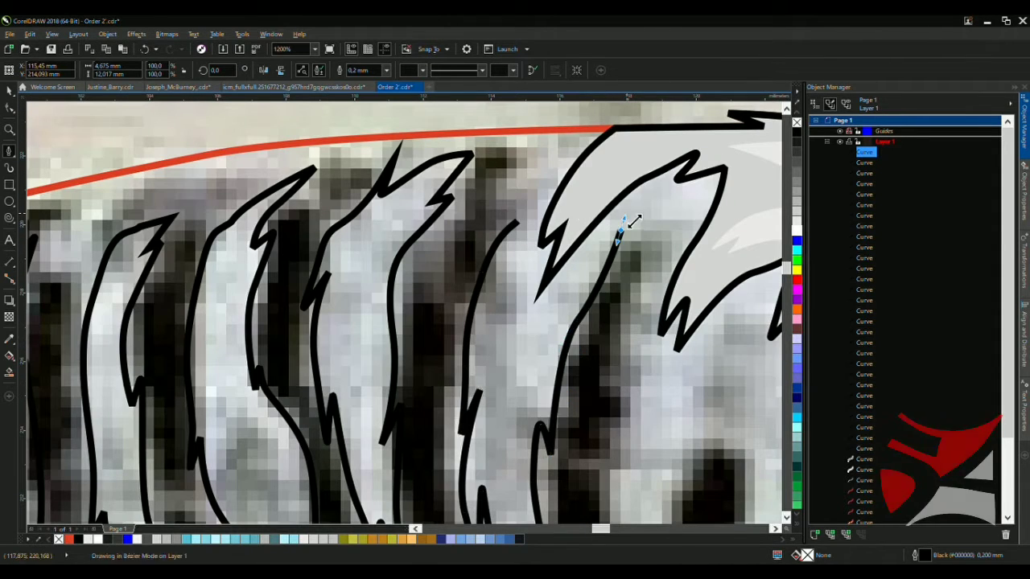
left_click(636, 426)
scroll(635, 426, "down", 3)
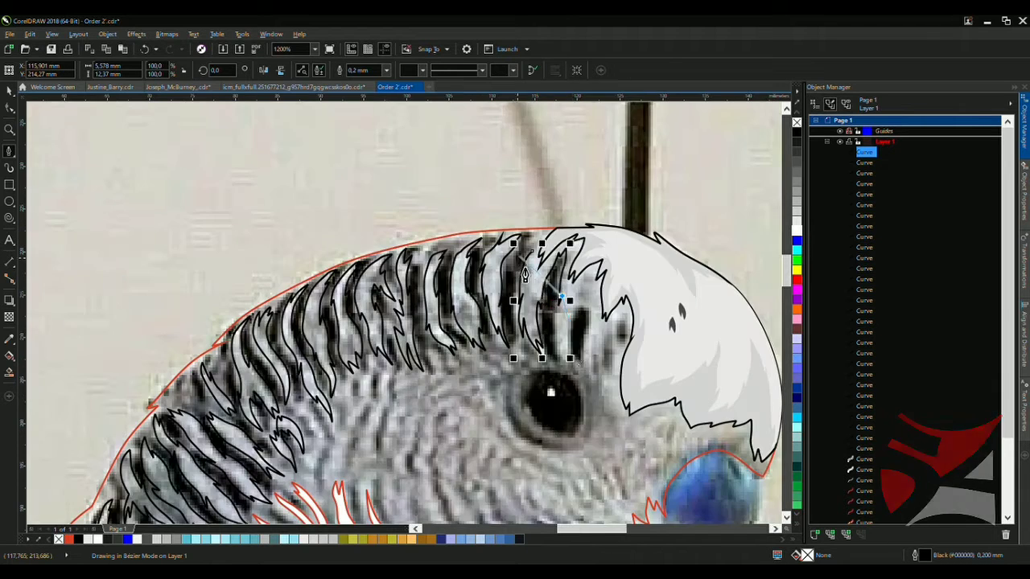
scroll(542, 450, "up", 3)
left_click(555, 348)
left_click(578, 419)
Continue up over the neighbouring short stripe's notched top and down its far side past a notch to a second pointed lower end
left_click(599, 281)
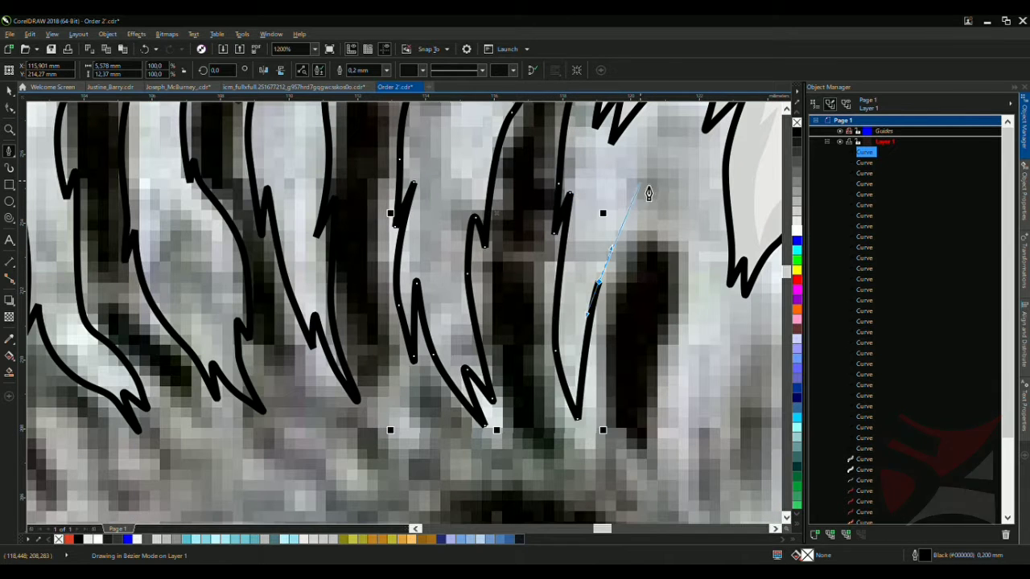
left_click(641, 175)
left_click(664, 157)
left_click(692, 226)
left_click(730, 143)
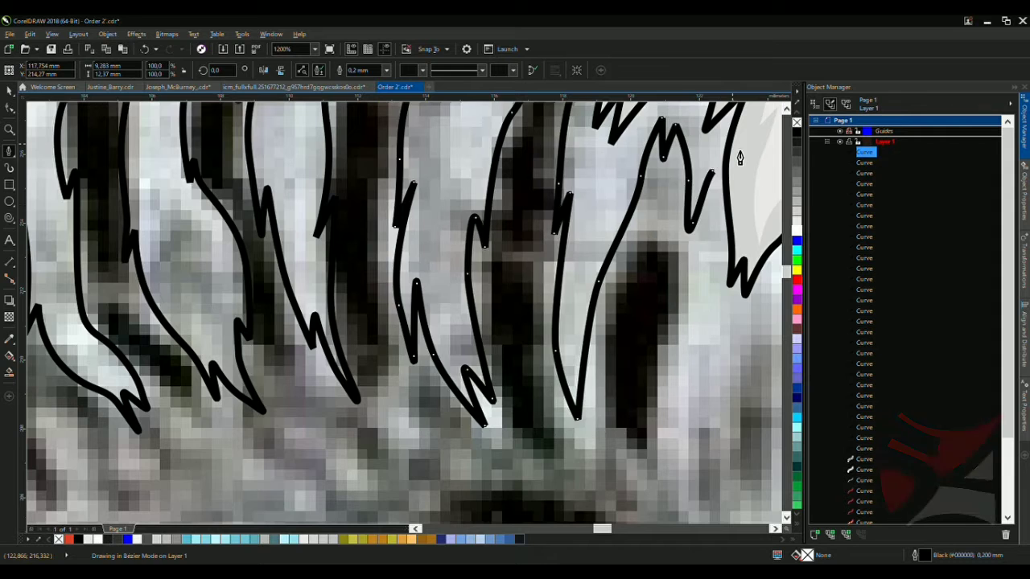
scroll(738, 156, "down", 3)
scroll(627, 228, "up", 3)
left_click(577, 390)
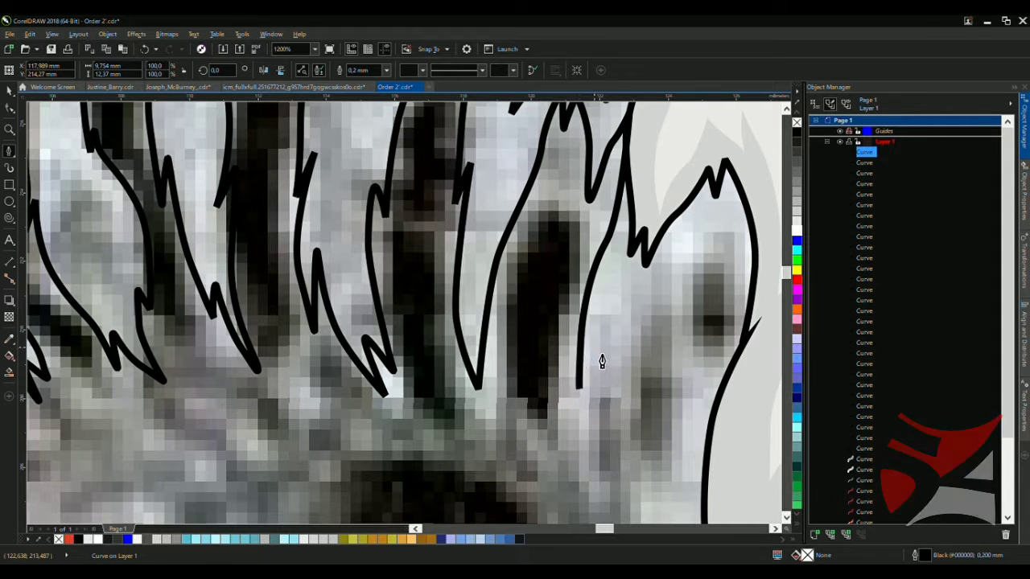
left_click(592, 342)
left_click(623, 438)
Trace up from the lower tip past a feather notch and curve over the small dark spot beside the forehead patch
left_click_drag(652, 303, 684, 272)
left_click(710, 228)
left_click(707, 289)
scroll(707, 290, "down", 3)
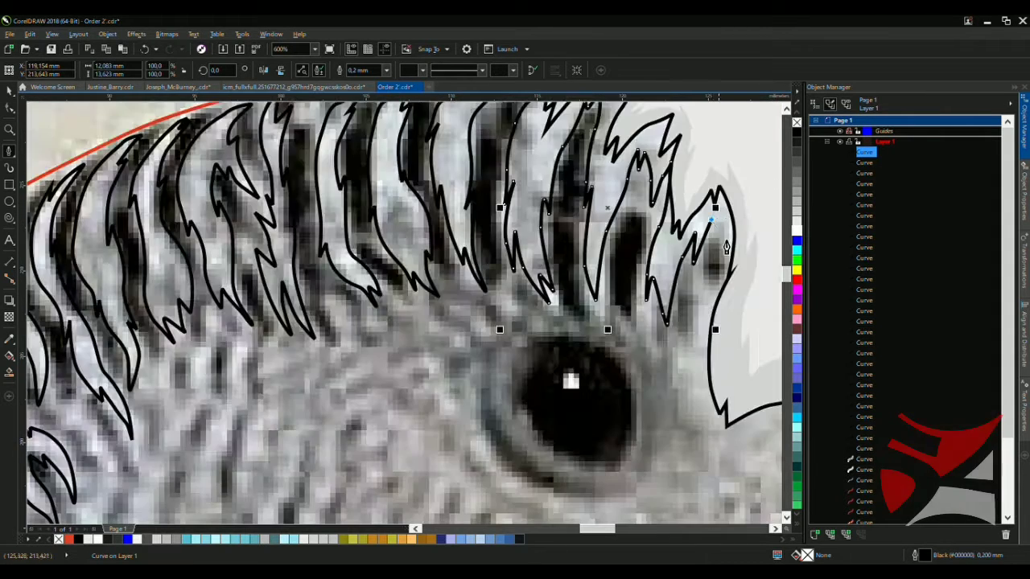
scroll(726, 236, "up", 4)
left_click(720, 235)
Carry the outline across the white patch to the crown's top, back past a notch, and close it at about 13.7 x 16.2 mm
scroll(735, 218, "down", 3)
scroll(715, 144, "up", 3)
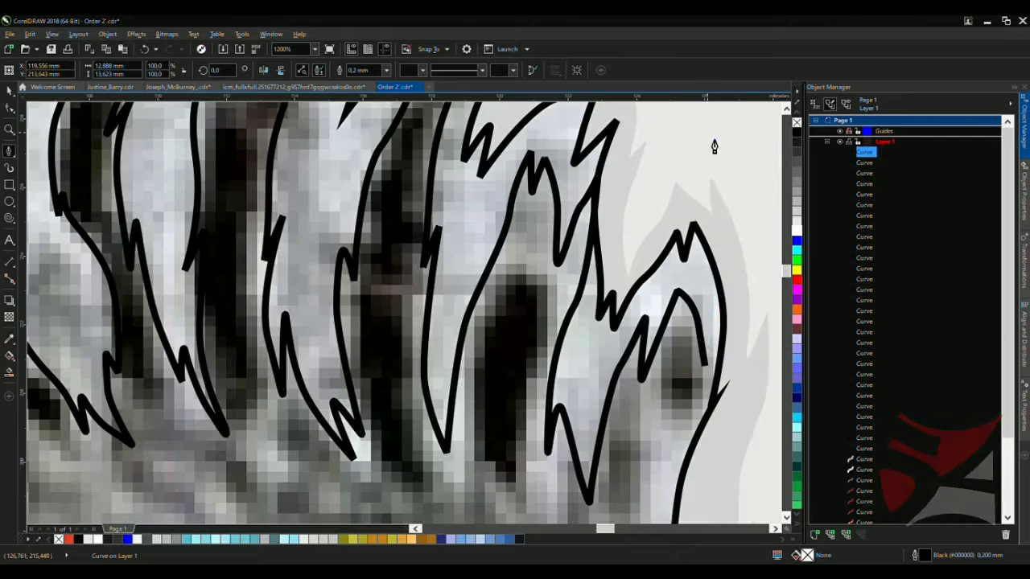
scroll(692, 185, "down", 3)
scroll(668, 203, "up", 2)
left_click(644, 157)
left_click(563, 154)
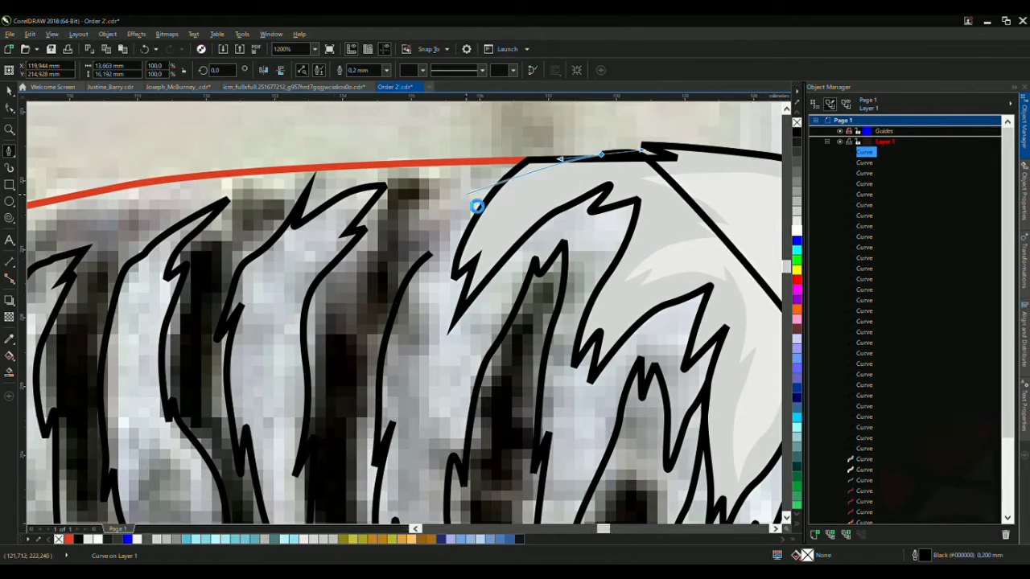
scroll(476, 207, "up", 1)
left_click(444, 253)
left_click(340, 347)
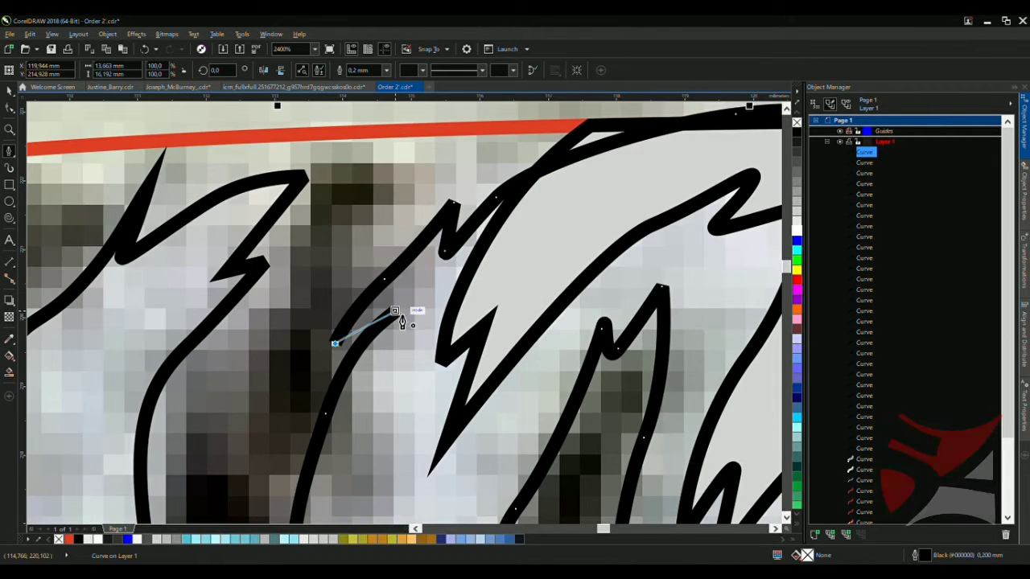
Select all the newly traced black feather-gap outlines and combine them into a single curve
scroll(413, 311, "down", 4)
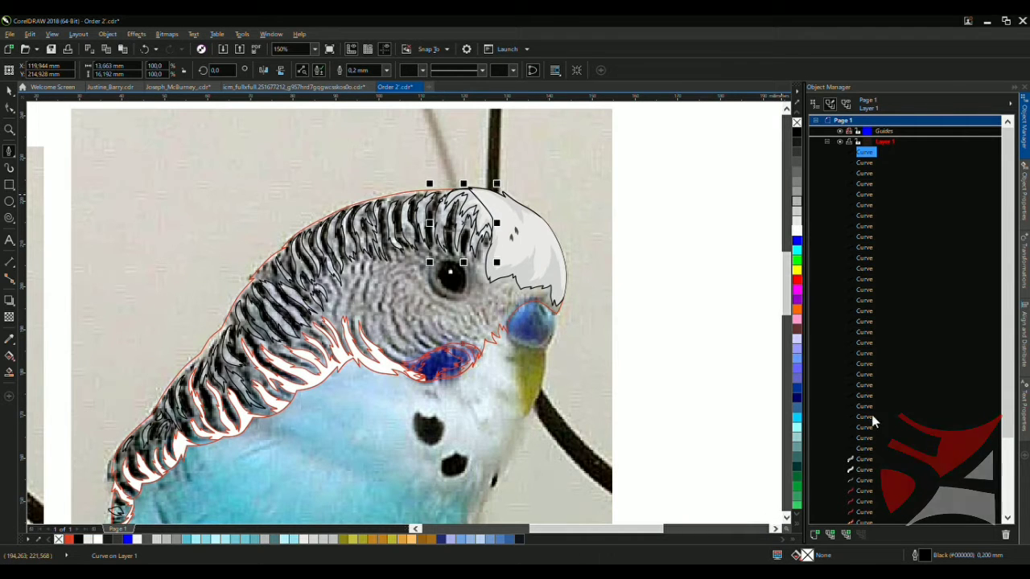
left_click(863, 453, "shift")
key("ctrl+g")
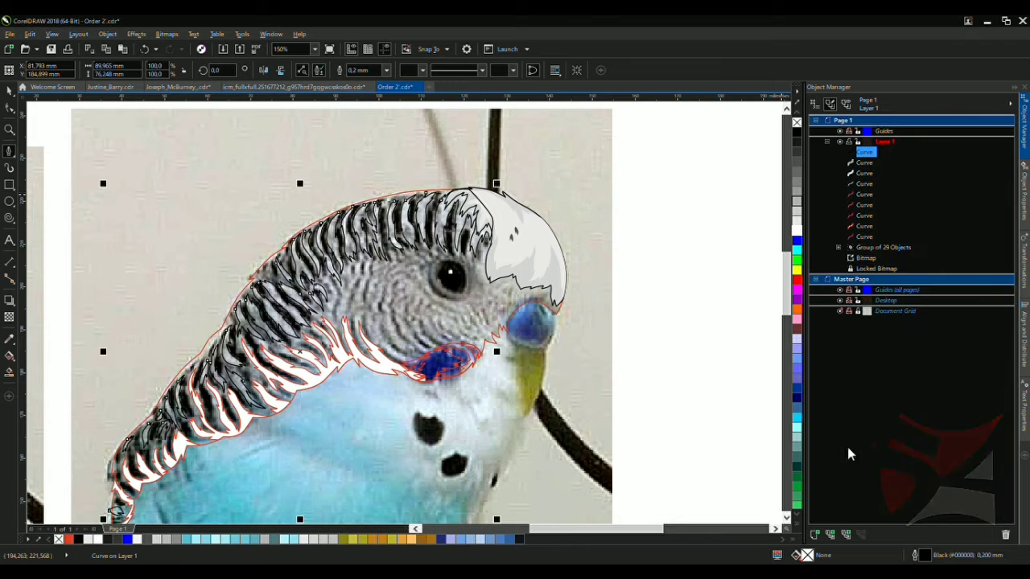
Intersect the combined feather-gap curve with the red head outline and delete the black original
scroll(402, 310, "up", 2)
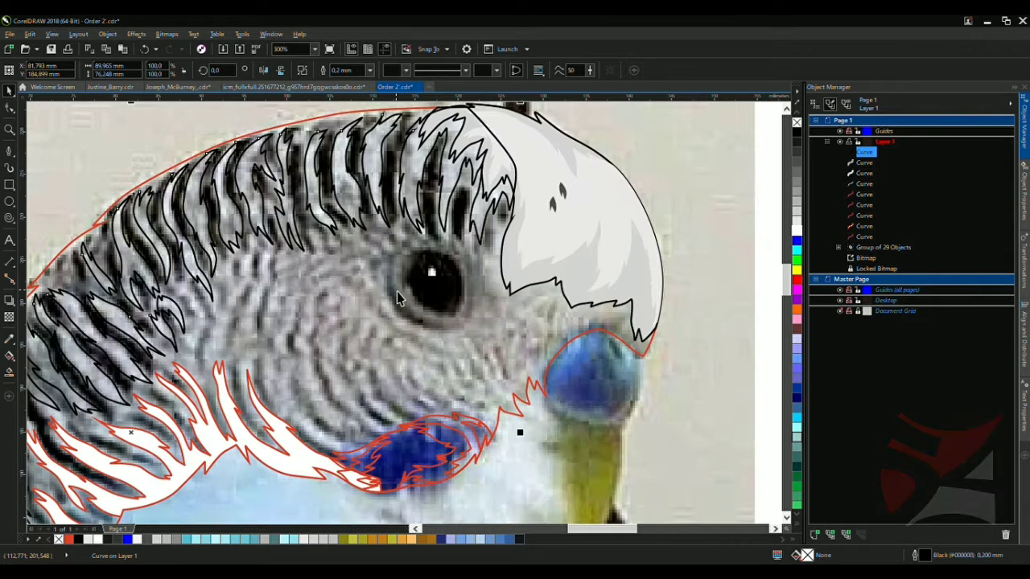
left_click(456, 179)
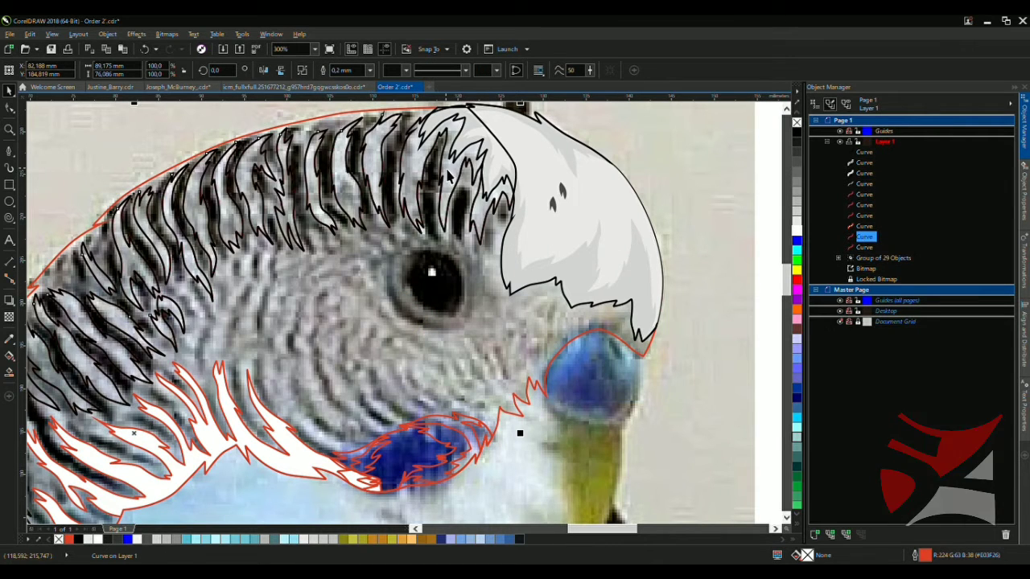
left_click_drag(448, 177, 392, 159)
key("ctrl+z")
left_click_drag(453, 178, 396, 164)
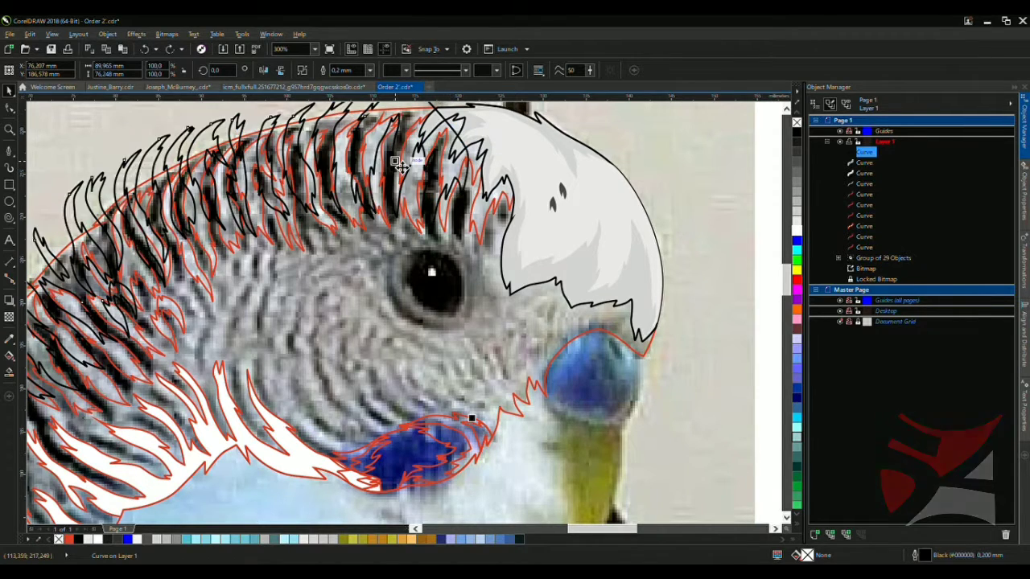
key("Delete")
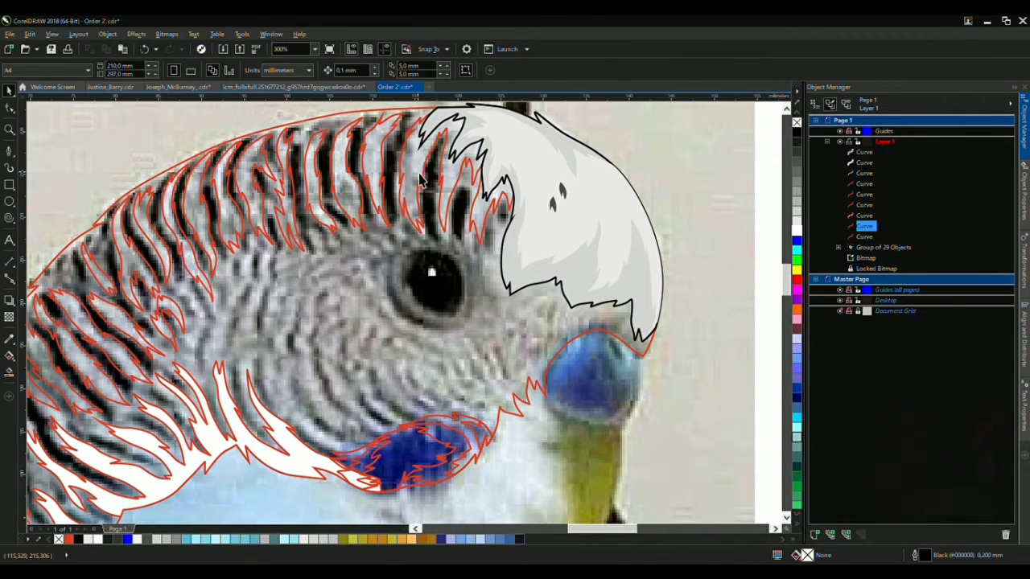
Combine the red-outlined crown gaps with the white neck feather shape into one white-filled curve
left_click(420, 181)
scroll(410, 187, "down", 2)
scroll(327, 298, "up", 1)
left_click(368, 330, "shift")
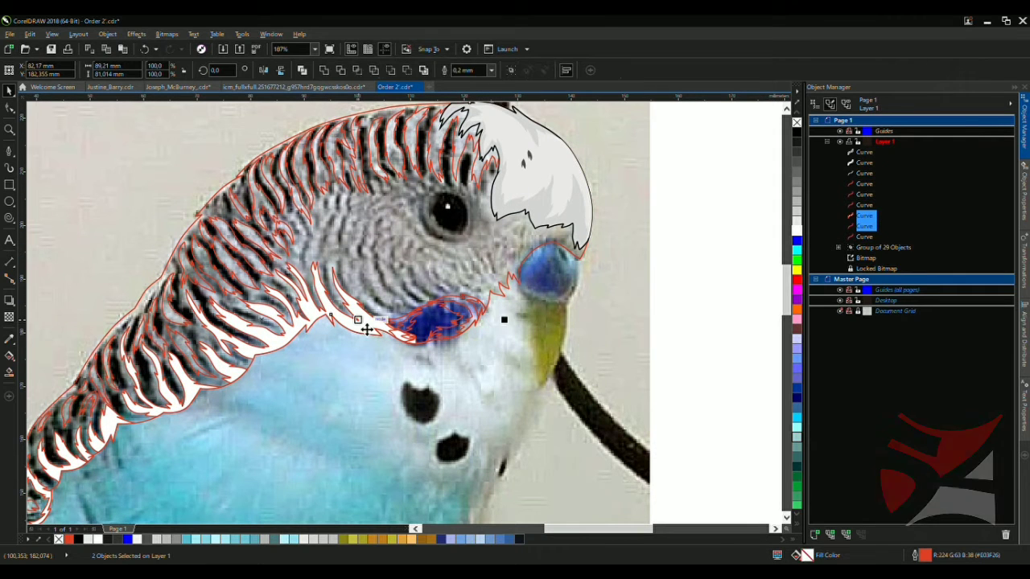
key("ctrl+l")
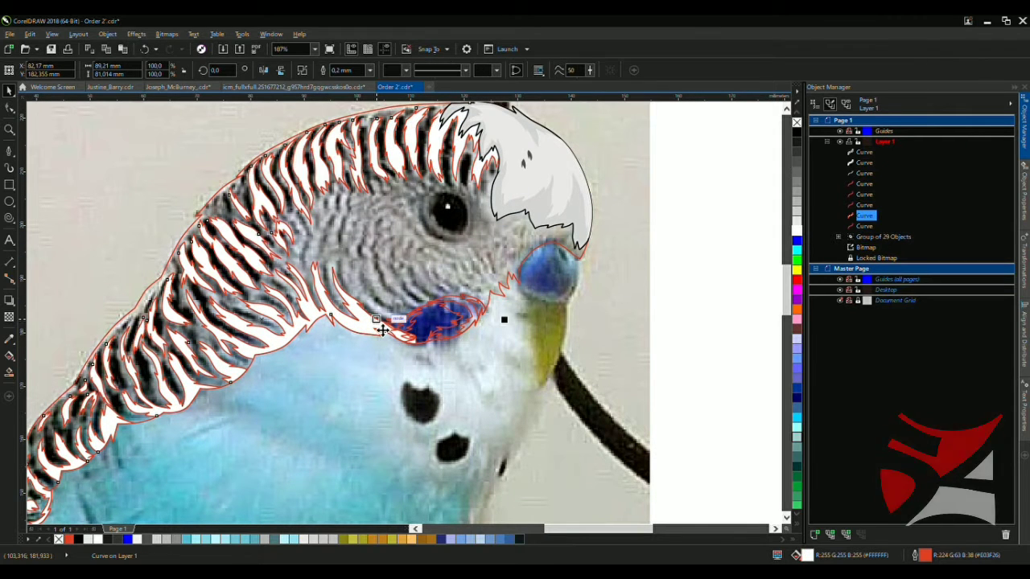
Move the combined white feather shape off the photo and undo the move
scroll(381, 308, "down", 3)
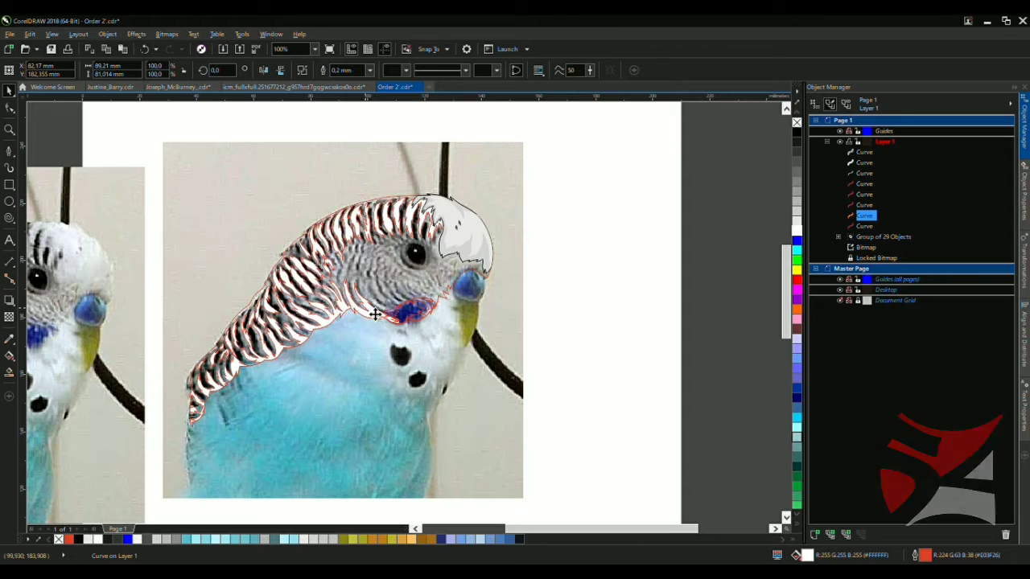
left_click_drag(374, 314, 284, 201)
scroll(458, 226, "down", 3)
scroll(411, 257, "up", 3)
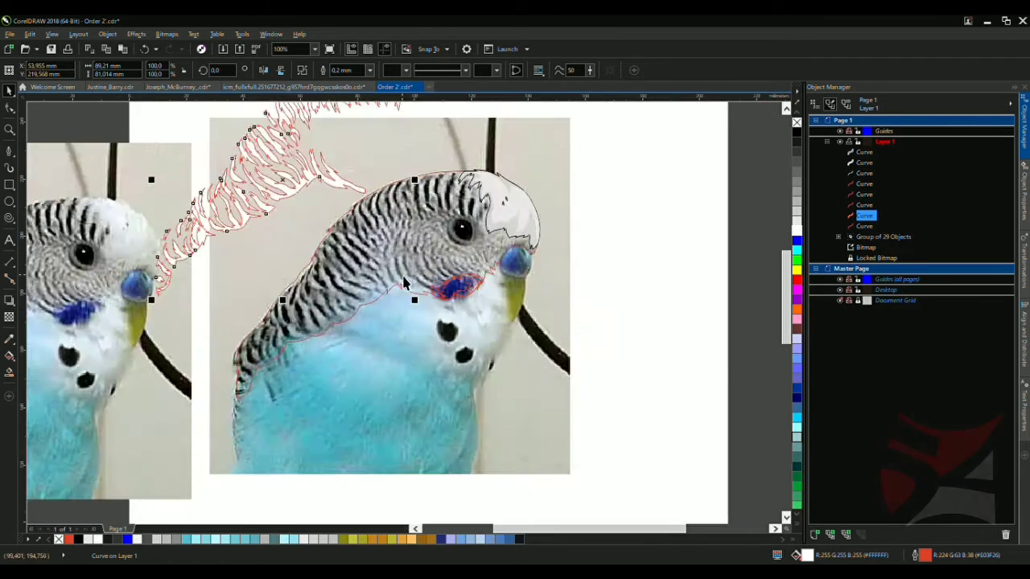
scroll(405, 281, "up", 3)
key("ctrl+z")
scroll(469, 254, "up", 6)
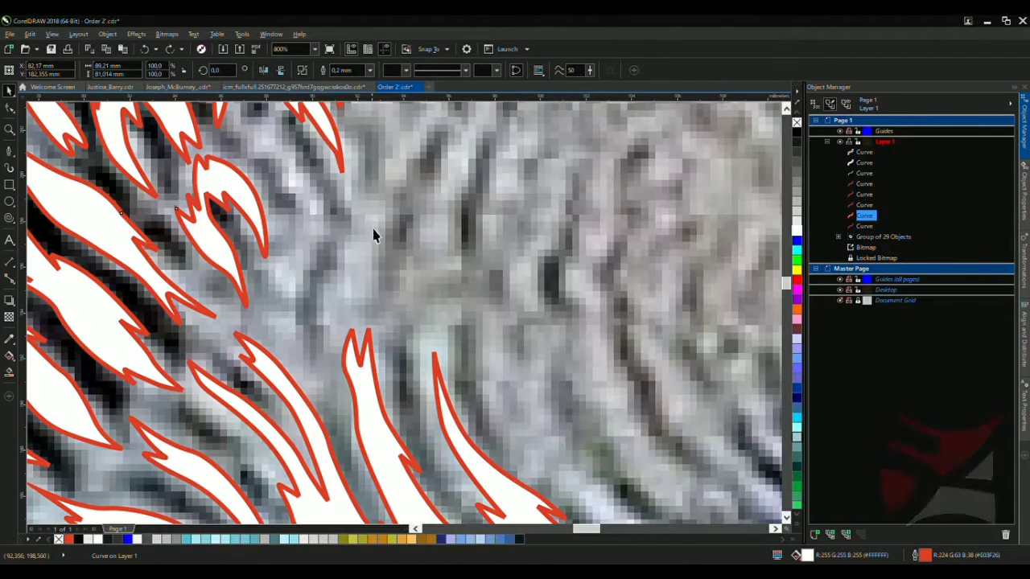
key("i")
scroll(364, 265, "down", 8)
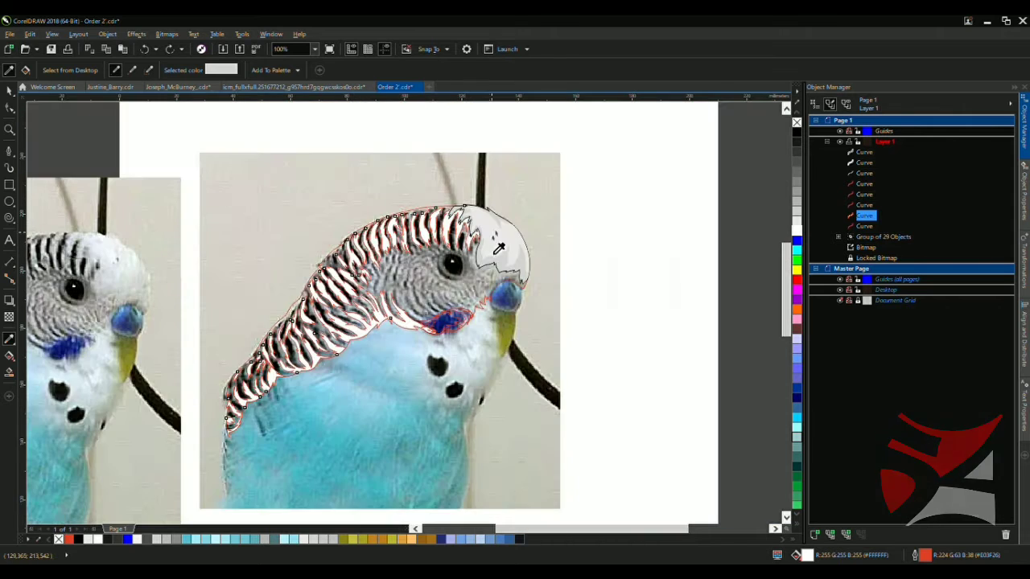
Outline the thin light streak at the cheek's rear edge with a notched top and pointed lower end, about 3 x 7.7 mm
key("F5")
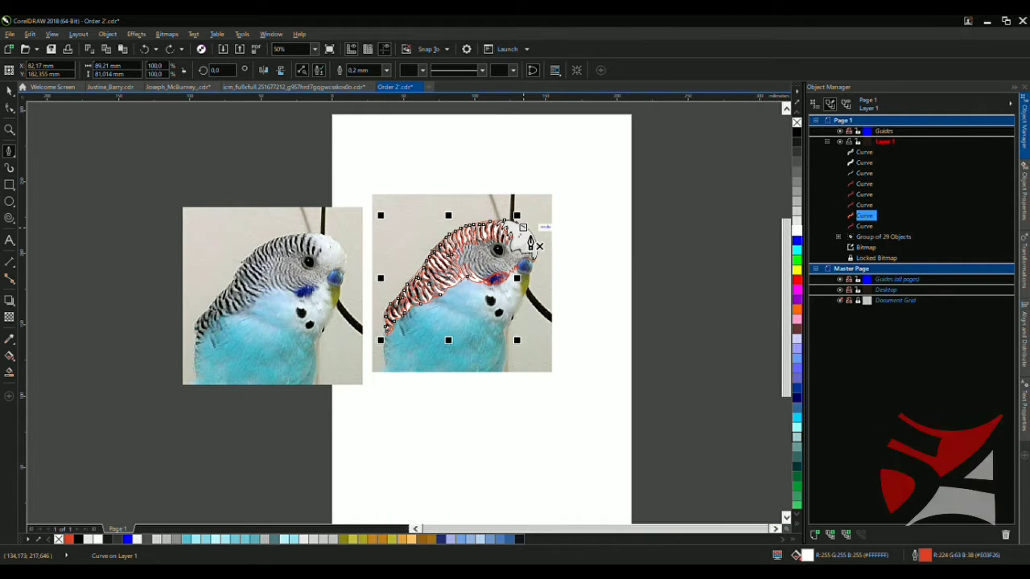
scroll(515, 254, "up", 2)
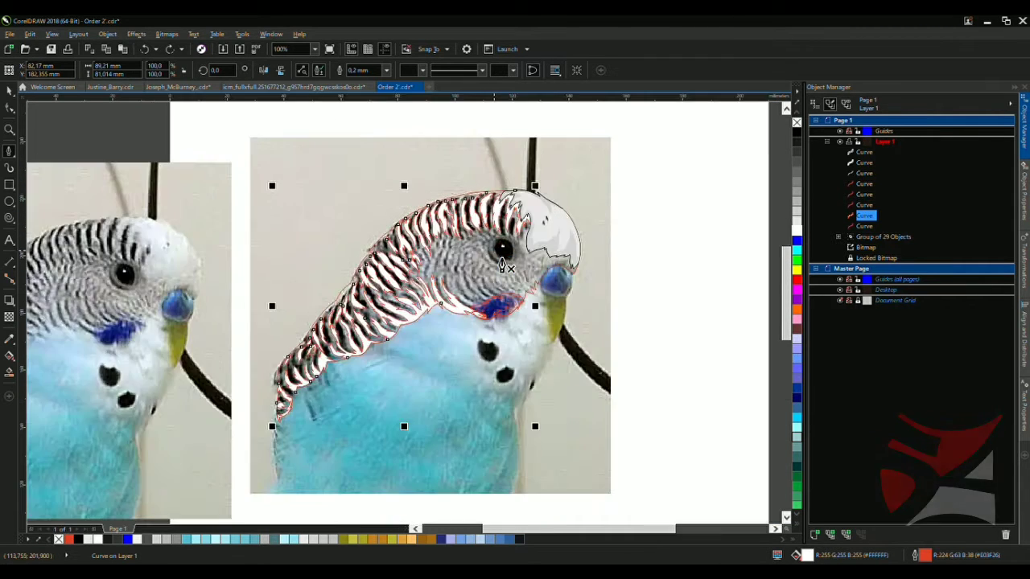
scroll(503, 267, "up", 1)
scroll(376, 295, "up", 3)
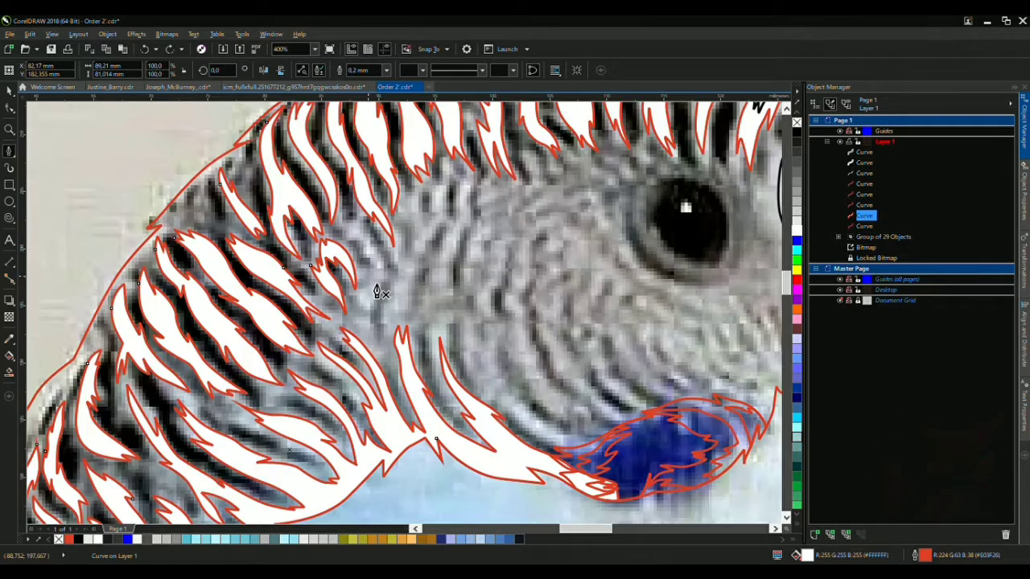
mouse_move(319, 153)
left_mouse_down()
mouse_move(396, 239)
mouse_move(379, 435)
mouse_move(383, 422)
left_mouse_up()
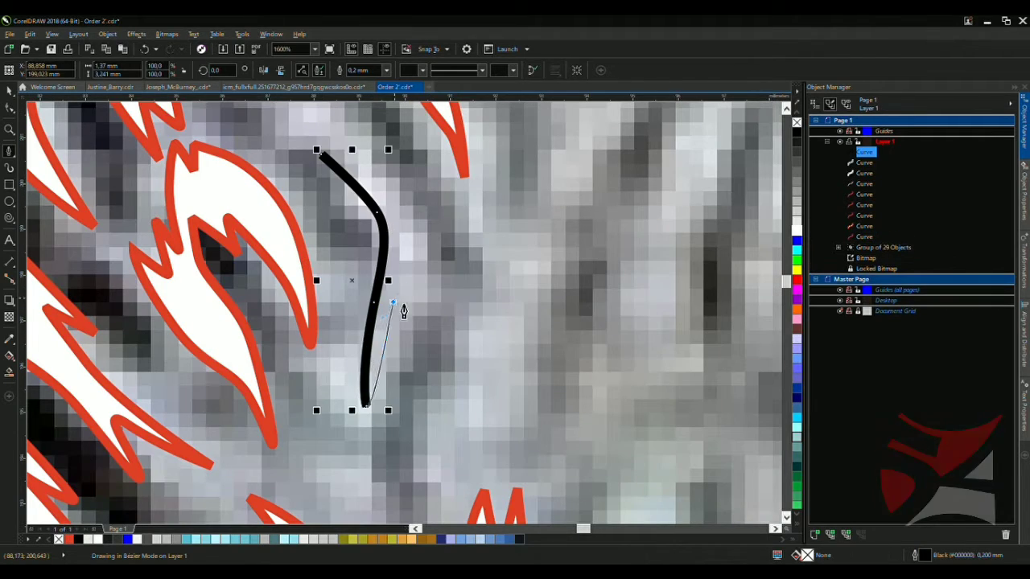
left_click(403, 201)
scroll(425, 230, "down", 1)
scroll(417, 229, "up", 1)
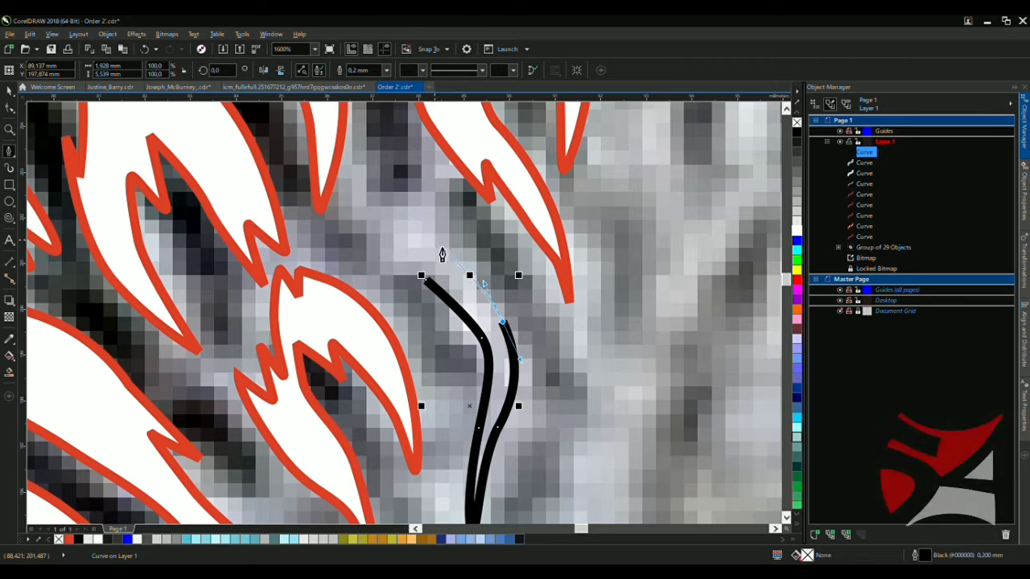
double_click(424, 232)
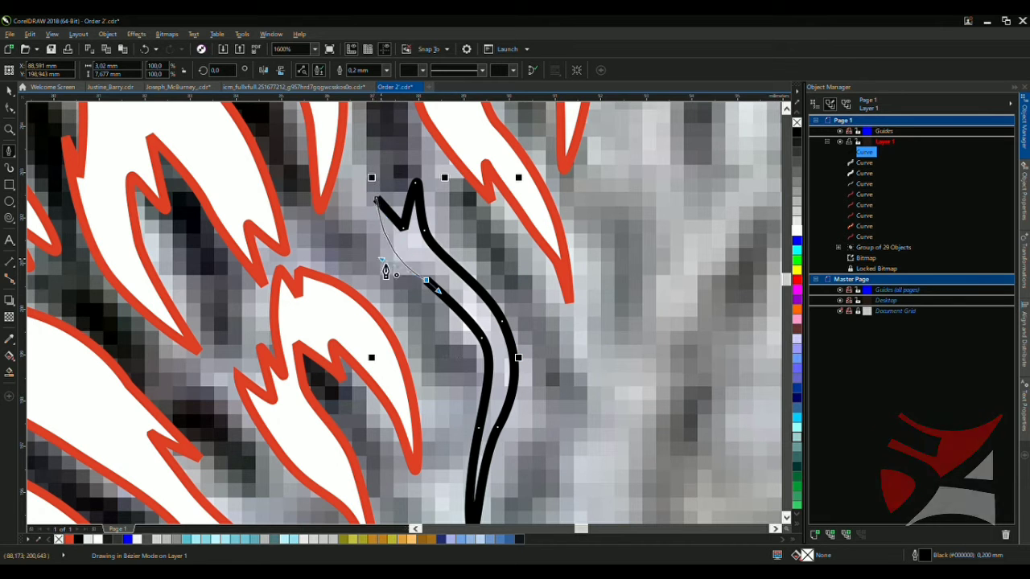
left_click(386, 271)
Begin outlining the next light cheek streak, tracing its near edge past a notch to the lower tip and back up to another notch
scroll(471, 276, "down", 2)
scroll(414, 242, "up", 1)
scroll(340, 184, "up", 1)
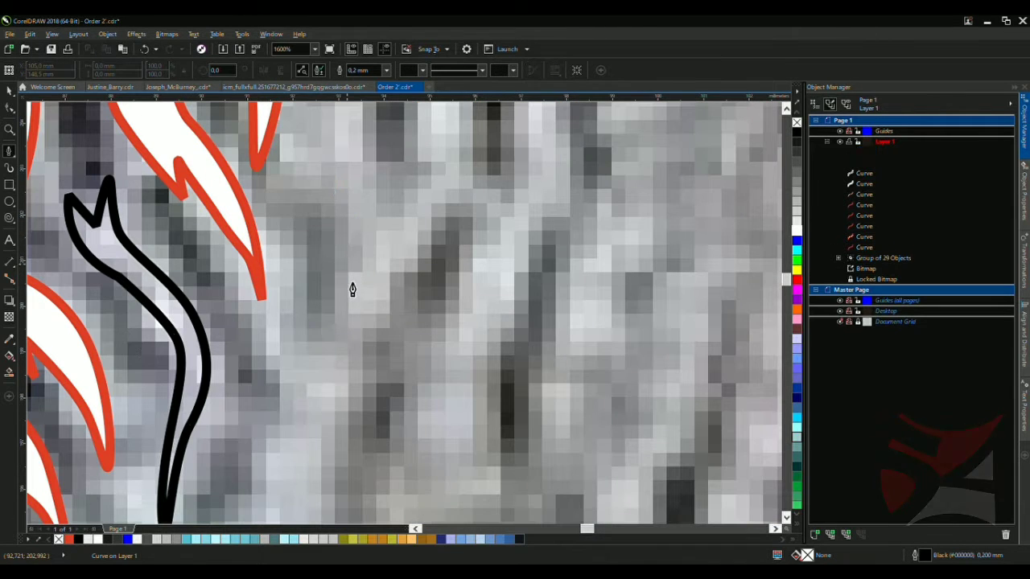
mouse_move(325, 303)
left_mouse_down()
mouse_move(283, 395)
mouse_move(360, 342)
left_mouse_up()
left_click(276, 387)
scroll(363, 311, "down", 1)
scroll(379, 308, "down", 2)
scroll(387, 287, "up", 3)
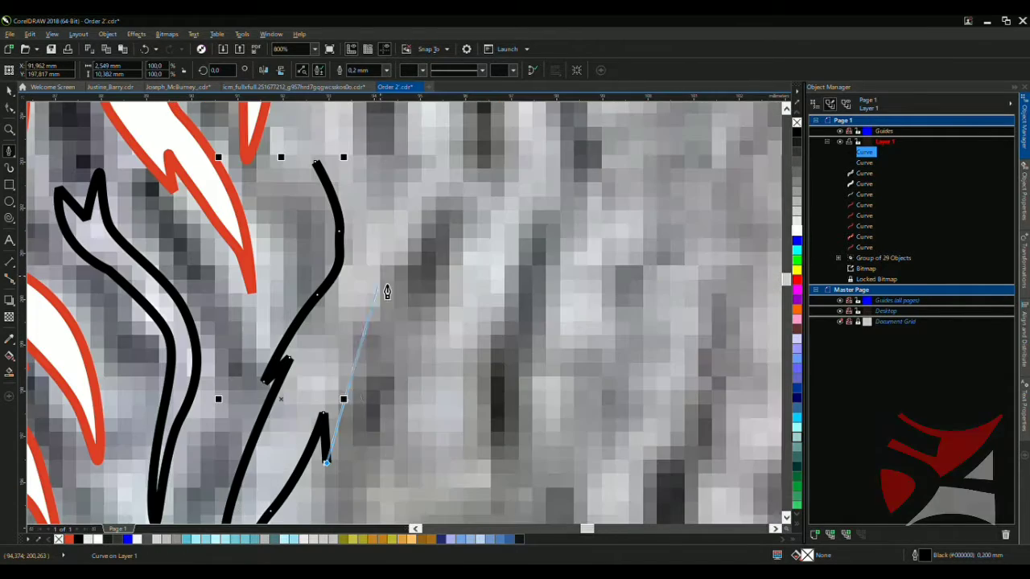
Trace the streak's far edge up into a forked, notched top and close the shape at about 5 x 13.2 mm
left_click_drag(395, 254, 443, 240)
scroll(442, 240, "down", 2)
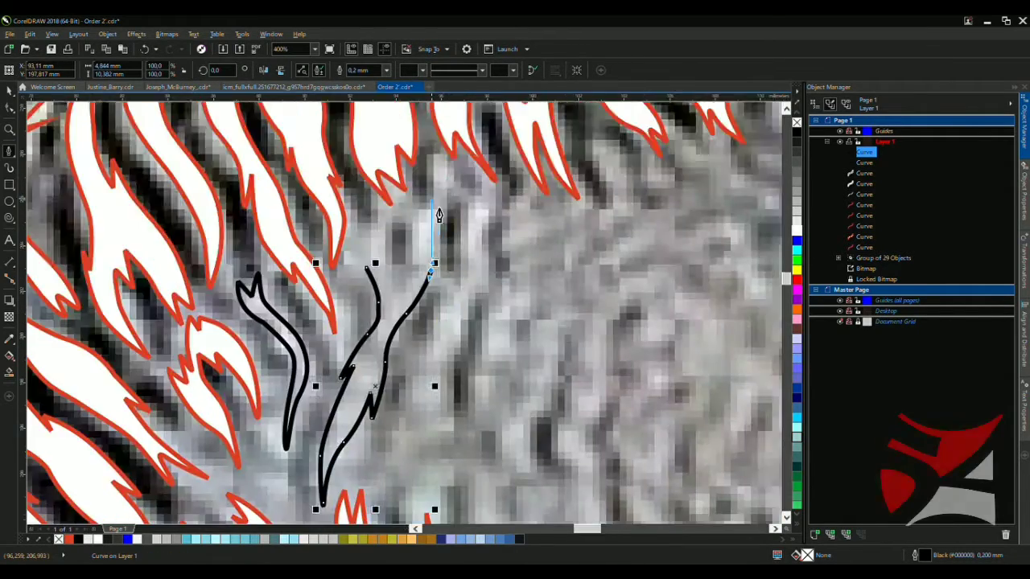
scroll(432, 252, "up", 2)
left_click_drag(392, 201, 418, 273)
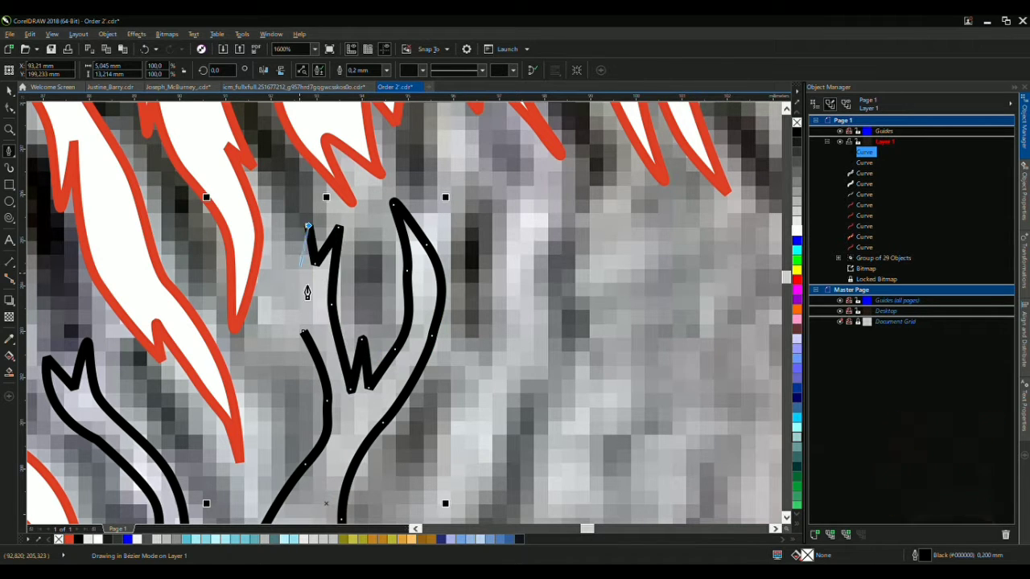
left_click(299, 329)
Begin an outline on the following light cheek streak, tracing its near edge down past one notch to the lower tip
scroll(379, 290, "down", 2)
scroll(410, 256, "up", 2)
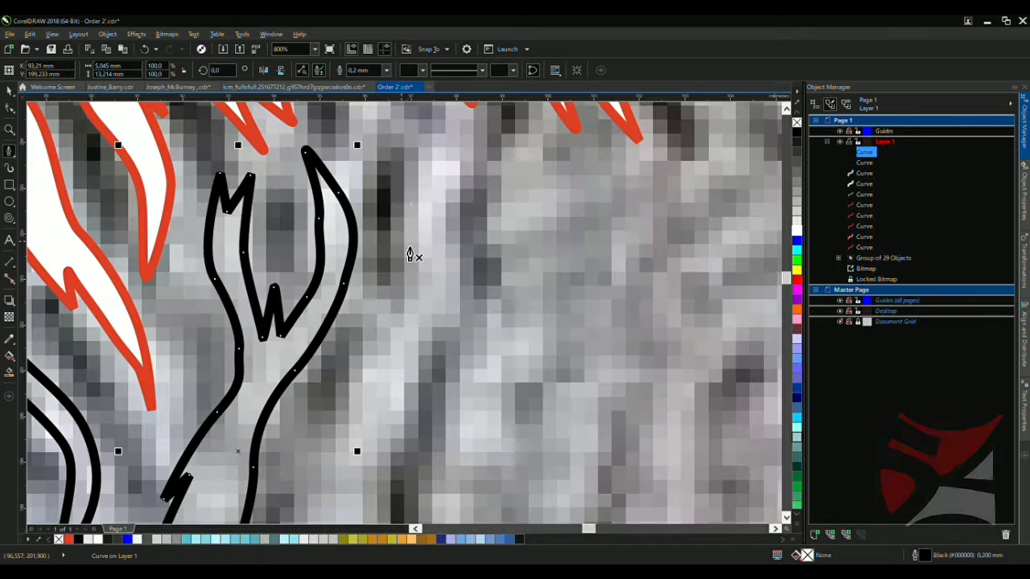
left_click(409, 318)
left_click(338, 402)
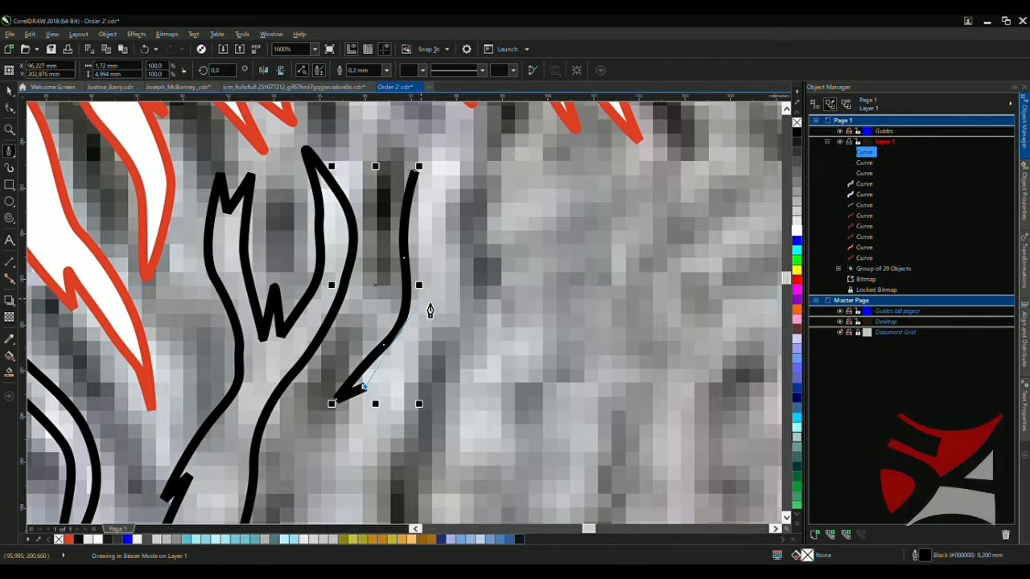
scroll(389, 394, "down", 2)
scroll(390, 395, "up", 2)
left_click(448, 389)
left_click(434, 462)
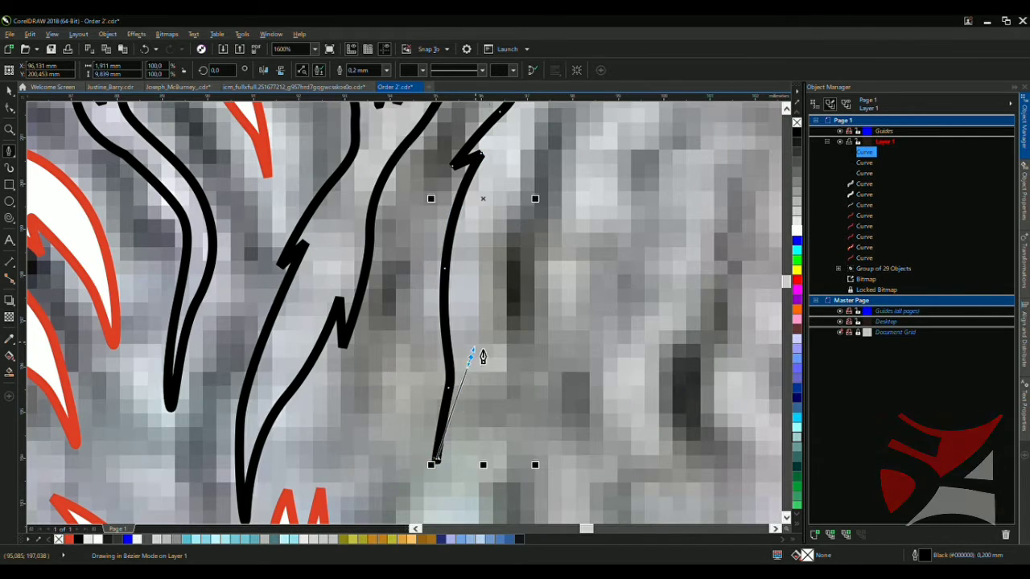
Trace the cheek streak's far edge up past its notches to a pointed top and close the shape at about 3 x 12.7 mm
left_click(470, 357)
left_click(469, 262)
left_click(497, 320)
scroll(497, 320, "down", 3)
scroll(482, 341, "up", 2)
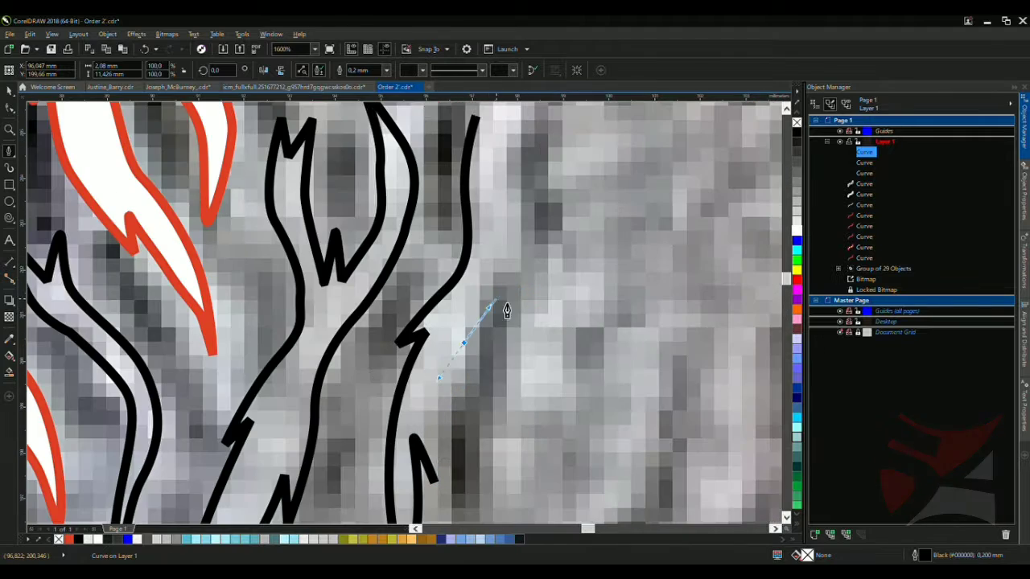
left_click(507, 311)
scroll(505, 203, "down", 2)
scroll(499, 322, "up", 3)
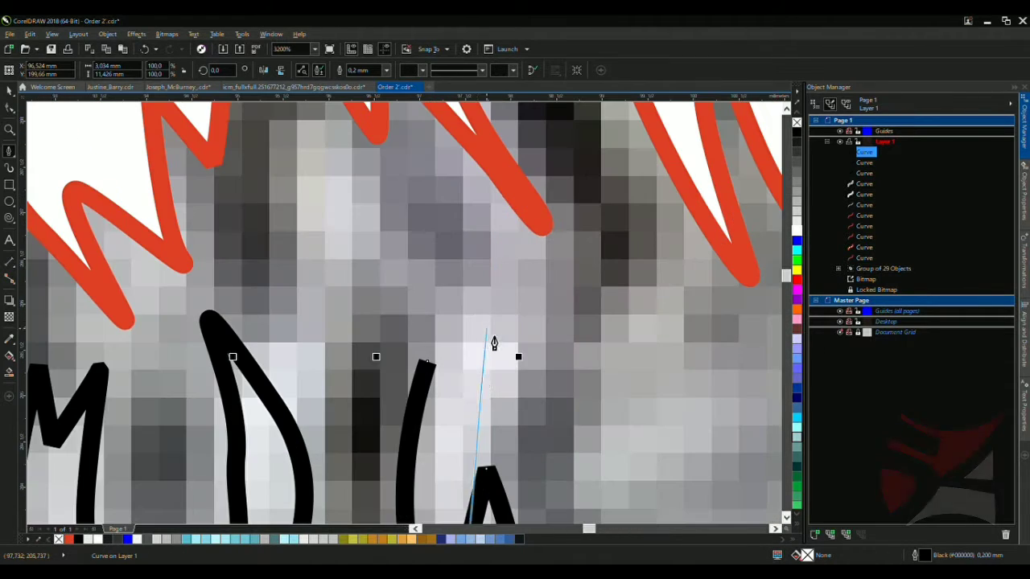
left_click_drag(515, 242, 471, 310)
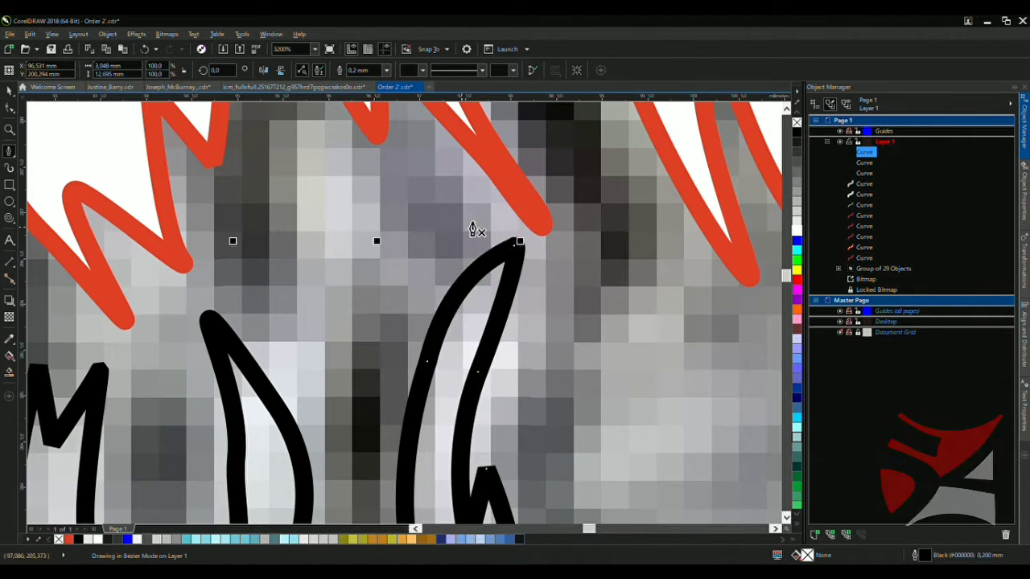
Outline the next light cheek streak toward the eye with notched edges, a forked lower end and a forked top, about 4.2 x 9.8 mm
scroll(519, 246, "down", 4)
scroll(546, 302, "up", 2)
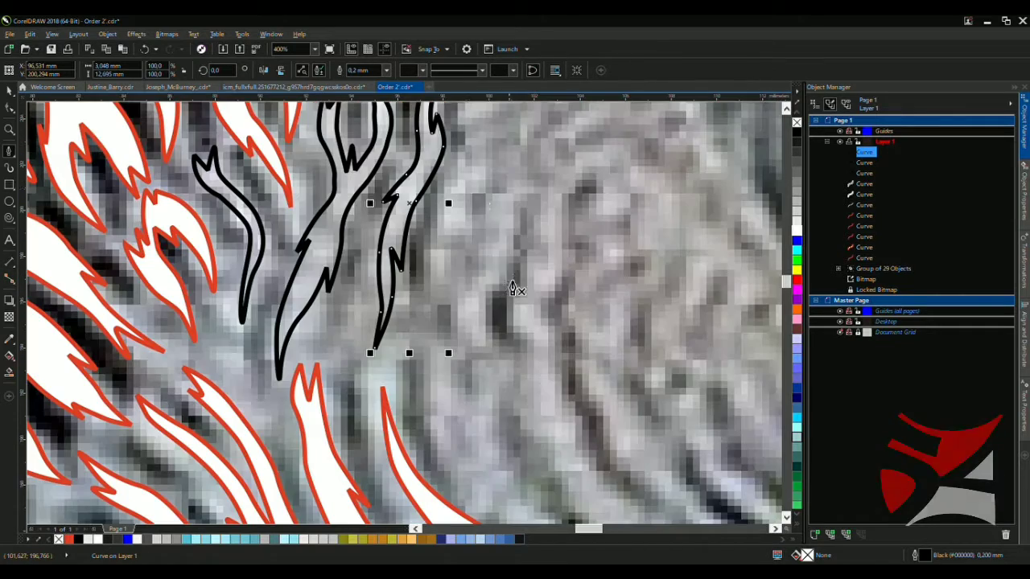
scroll(469, 186, "up", 3)
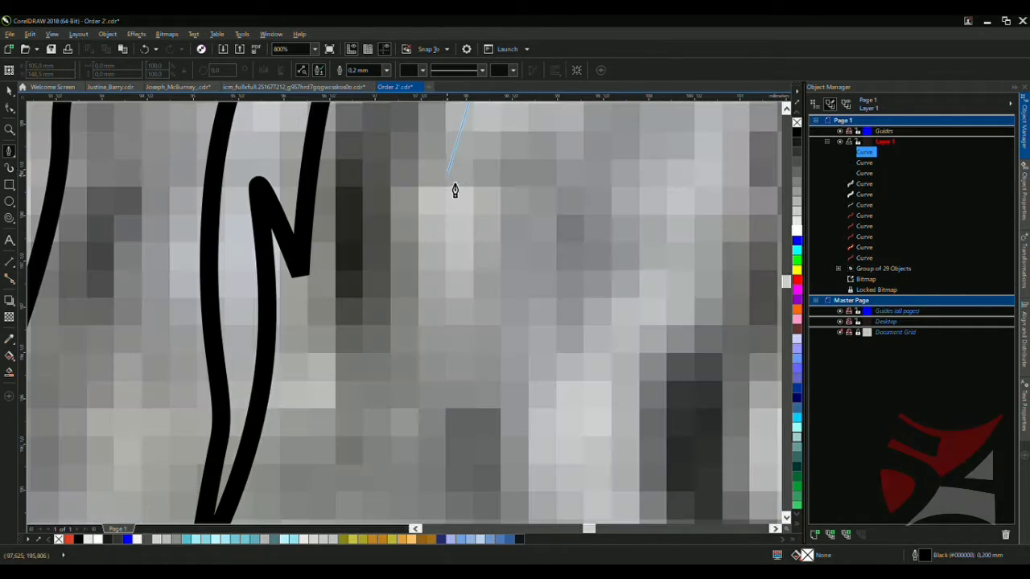
left_click(424, 276)
left_click(487, 378)
scroll(516, 334, "down", 1)
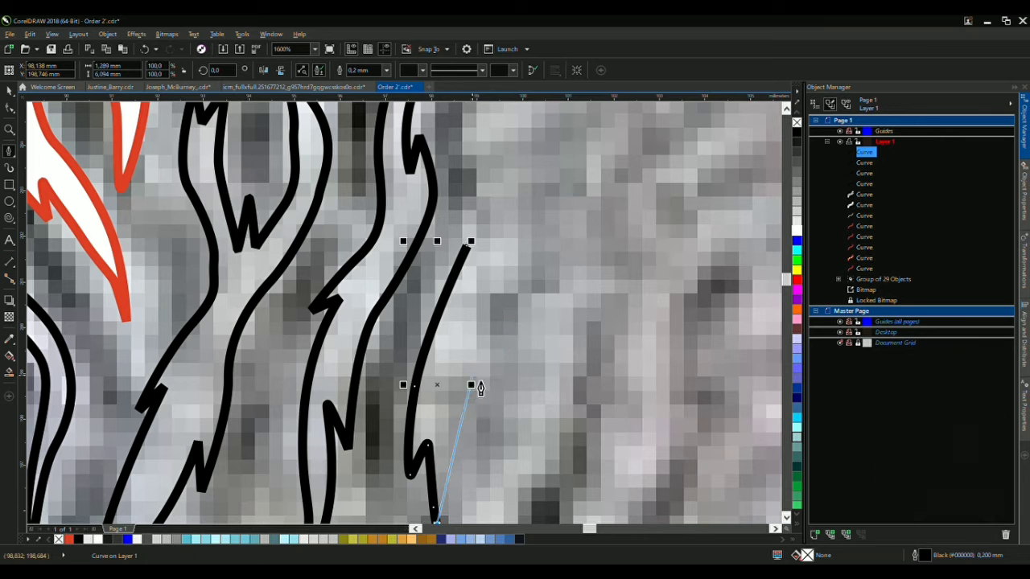
scroll(519, 297, "down", 2)
scroll(516, 297, "up", 3)
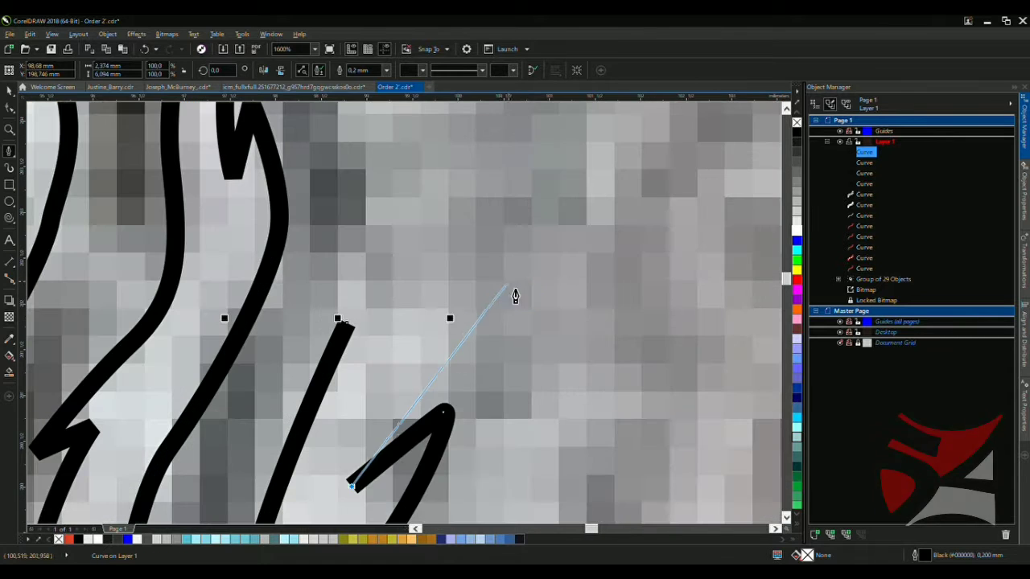
left_click(481, 245)
scroll(456, 255, "down", 1)
left_click_drag(500, 241, 430, 287)
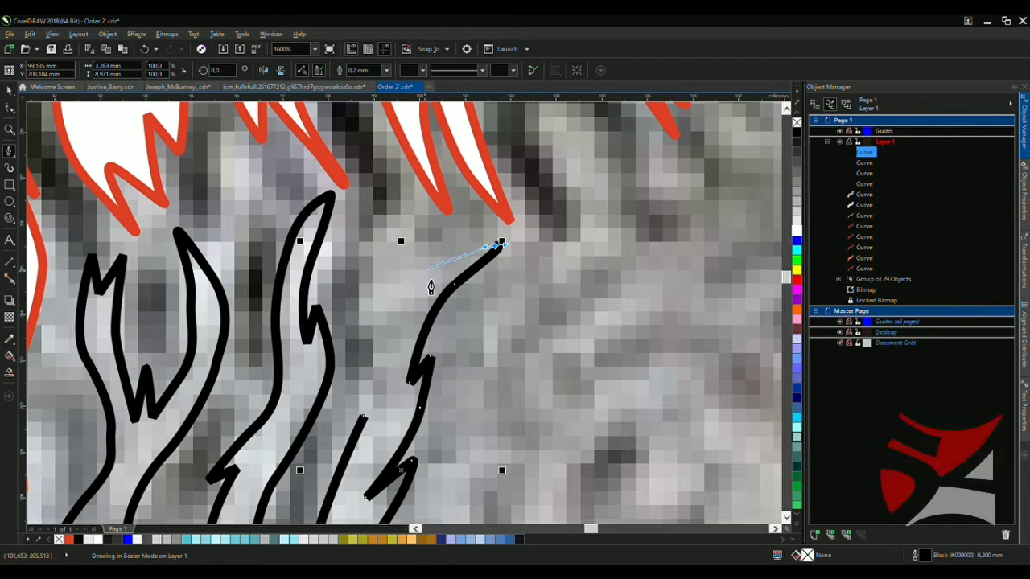
left_click(366, 417)
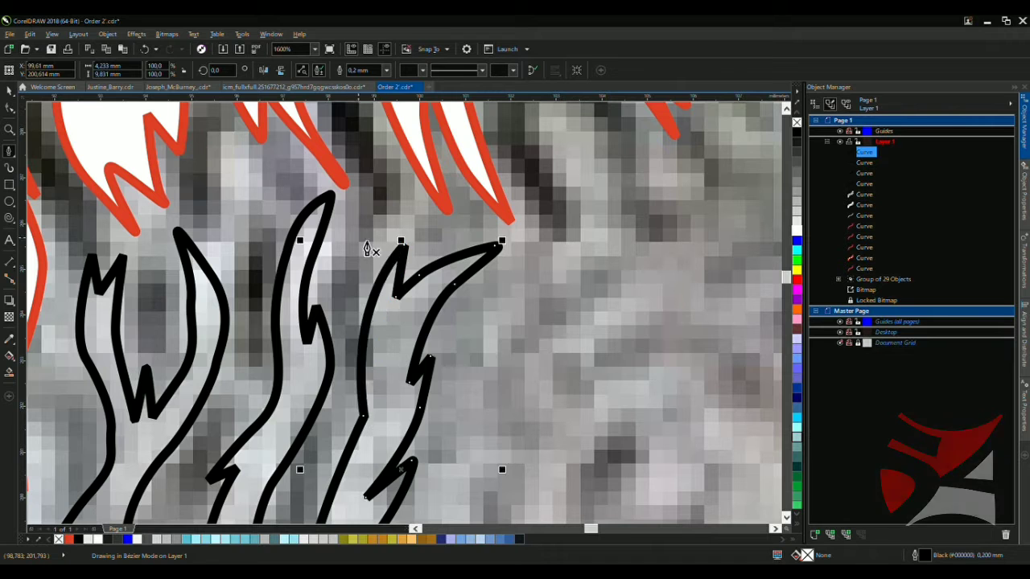
Outline the following light cheek streak with a forked lower end, one upper notch and a pointed top, about 3.2 x 9.6 mm
scroll(368, 244, "down", 2)
scroll(439, 357, "up", 2)
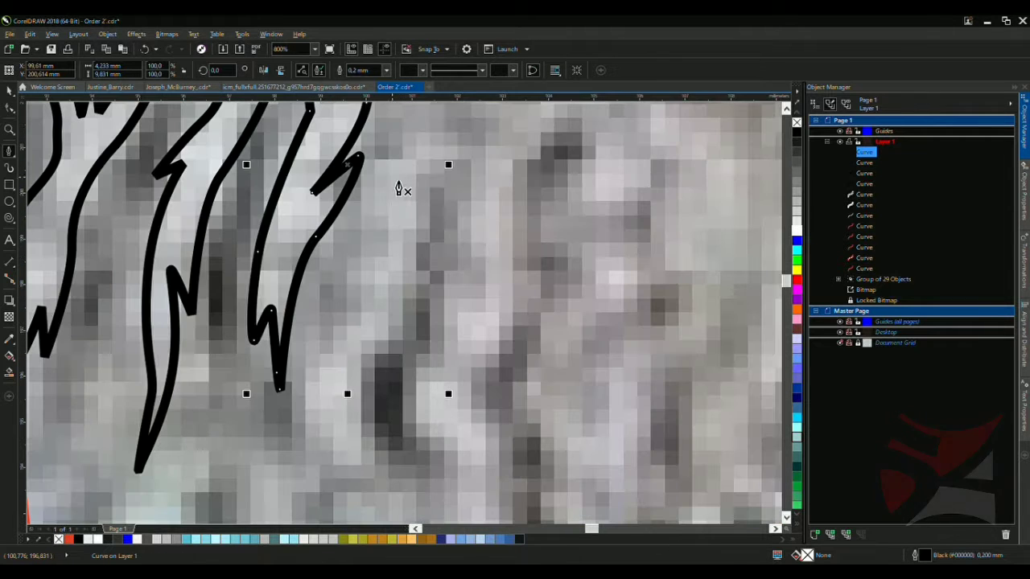
left_click_drag(358, 469, 368, 395)
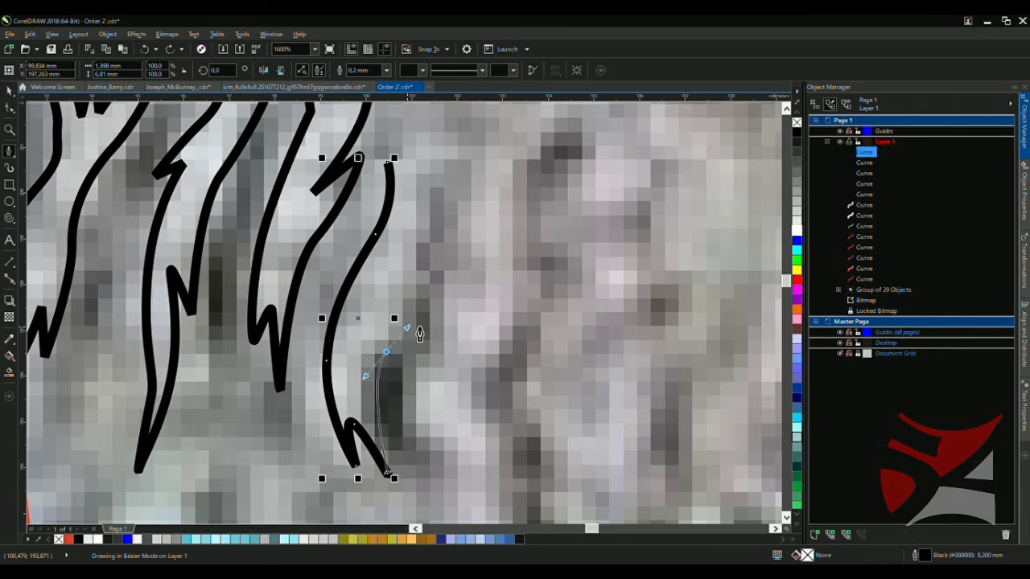
scroll(434, 212, "up", 3)
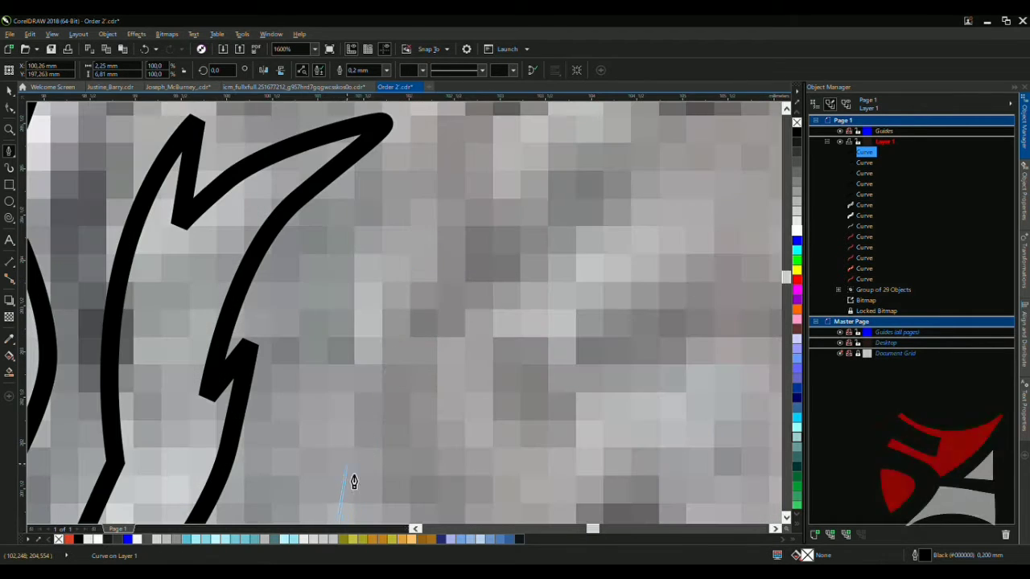
scroll(407, 354, "down", 2)
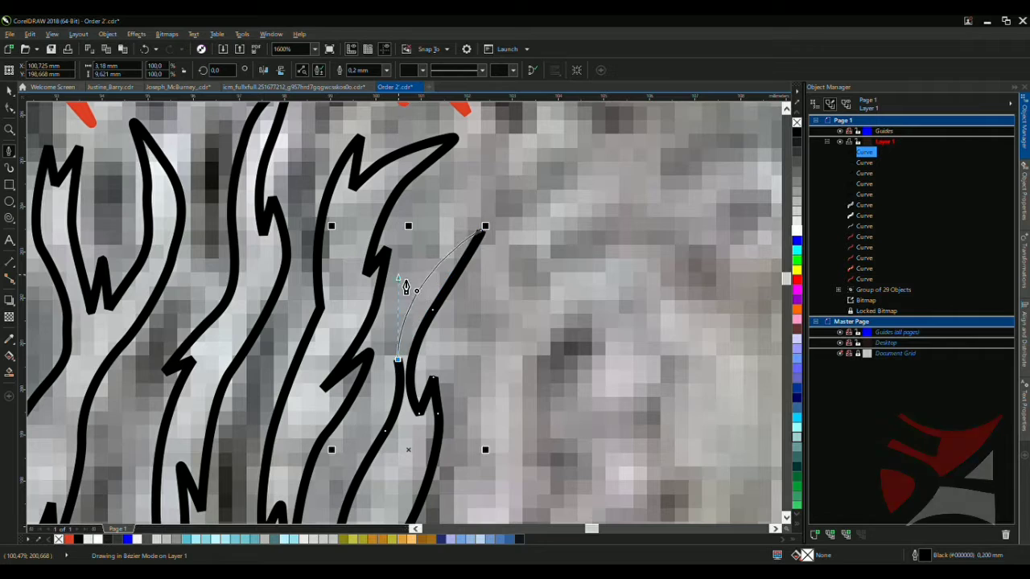
Outline the curved light streak on the lower cheek above the white feather edge, with forked ends, about 8.6 x 8.5 mm
scroll(416, 310, "down", 5)
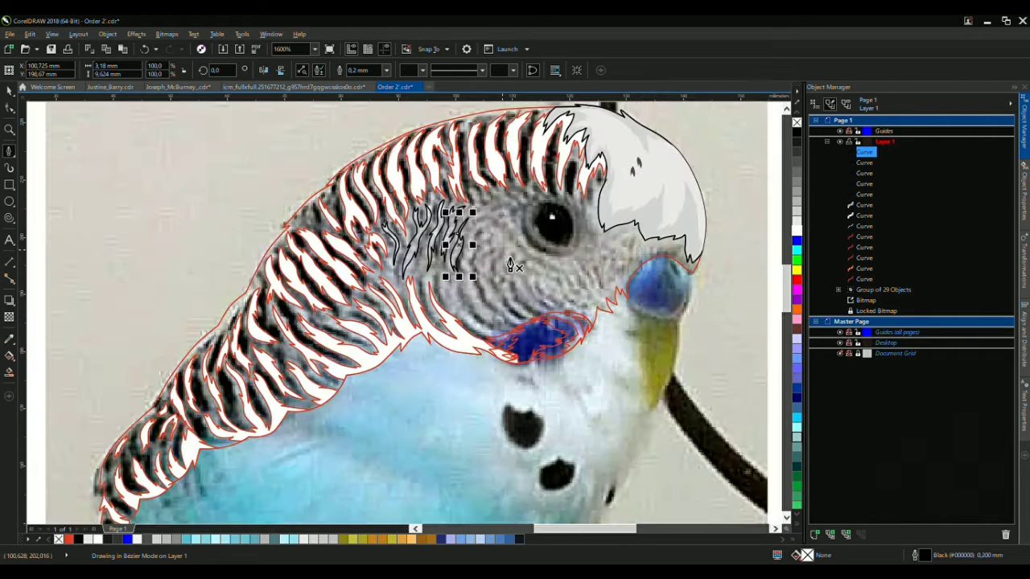
scroll(485, 304, "up", 3)
scroll(400, 328, "down", 3)
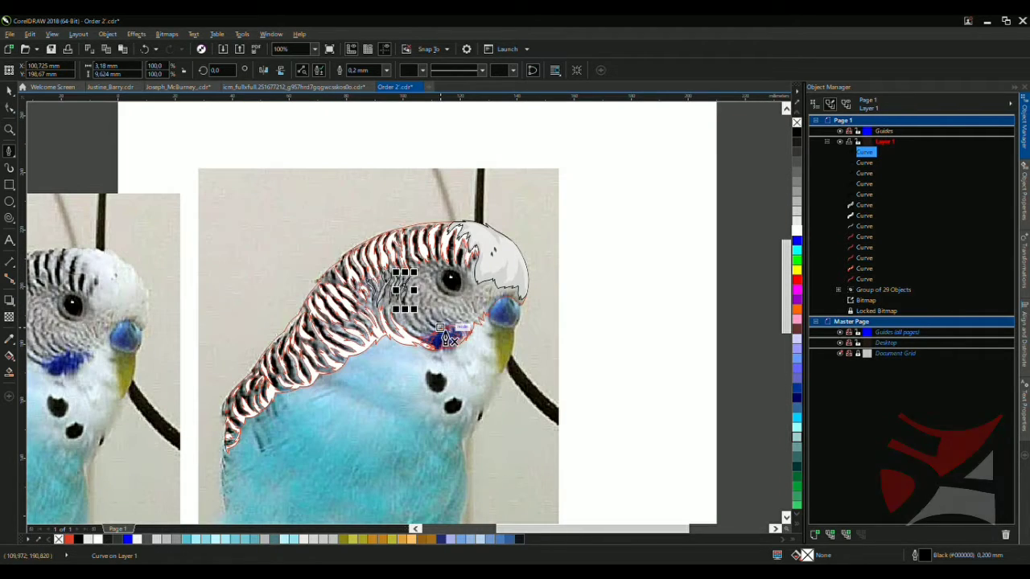
scroll(420, 295, "up", 3)
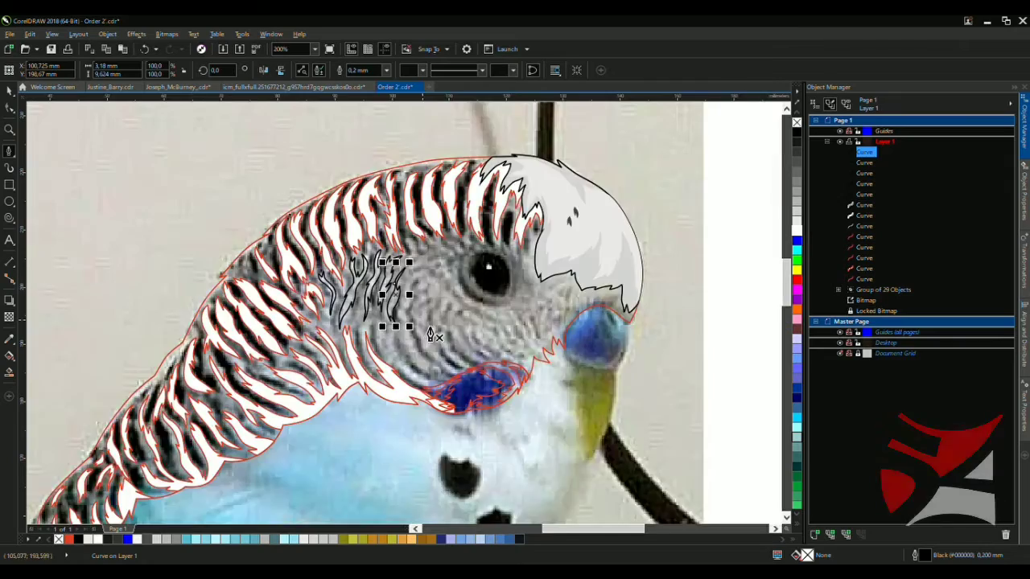
scroll(563, 310, "up", 1)
scroll(547, 298, "down", 2)
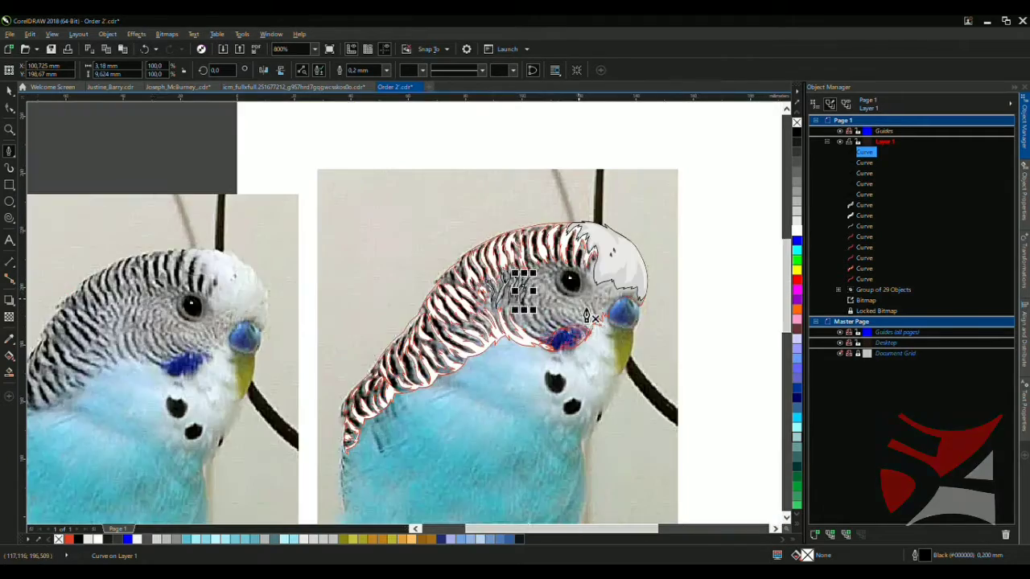
scroll(548, 341, "up", 3)
left_click_drag(539, 381, 443, 311)
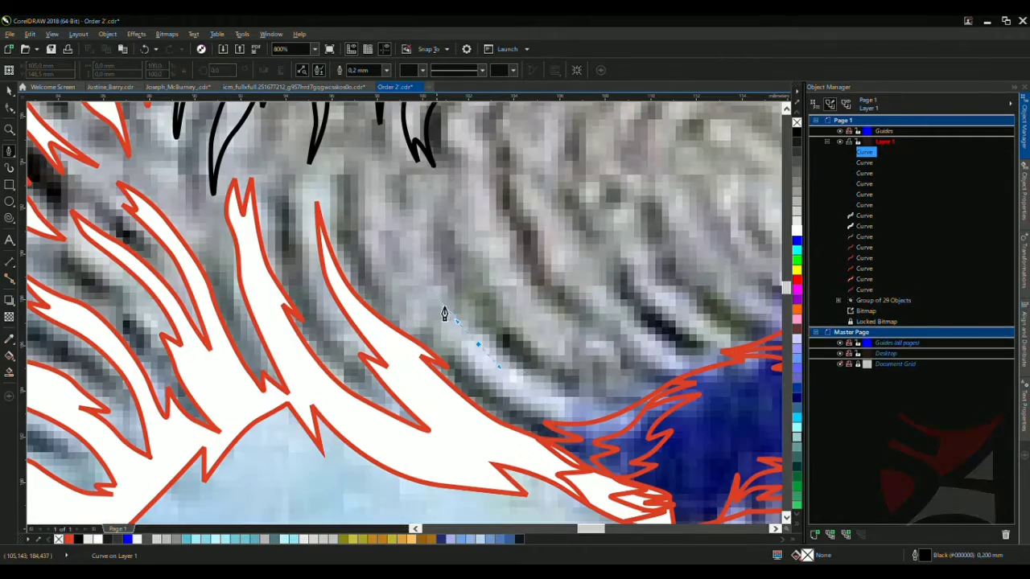
left_click(419, 255)
left_click(375, 213)
left_click_drag(539, 381, 556, 420)
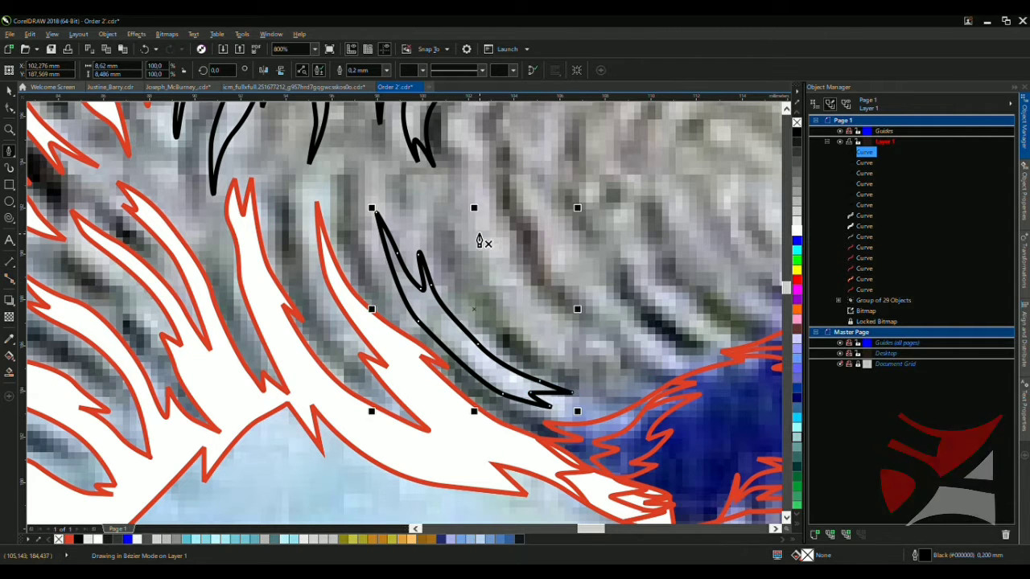
Begin outlining the long light cheek streak, tracing down to its forked lower end and up the far edge to a pair of notches
left_click(463, 214)
left_click_drag(621, 376, 589, 367)
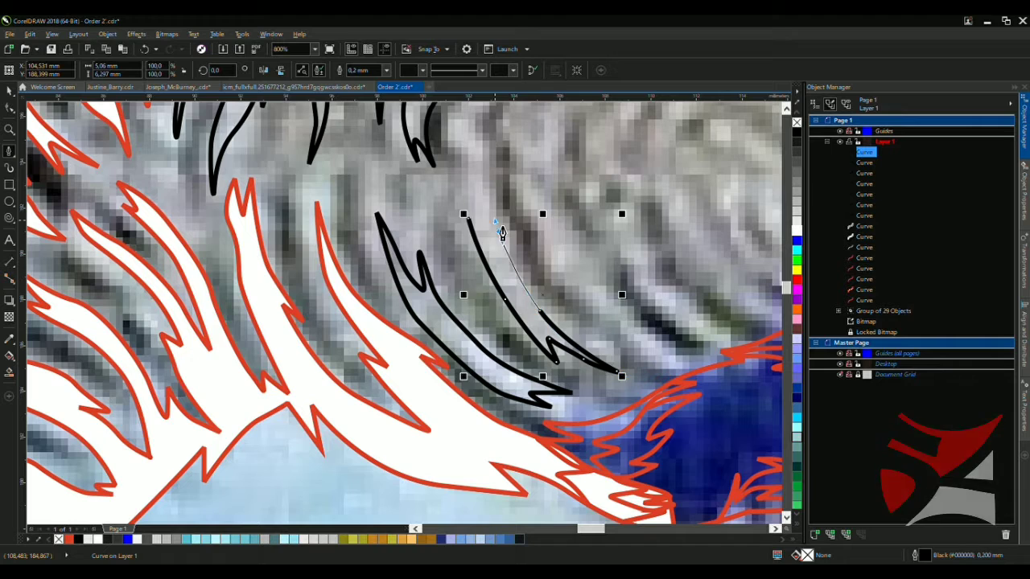
scroll(492, 190, "down", 3)
scroll(497, 181, "up", 3)
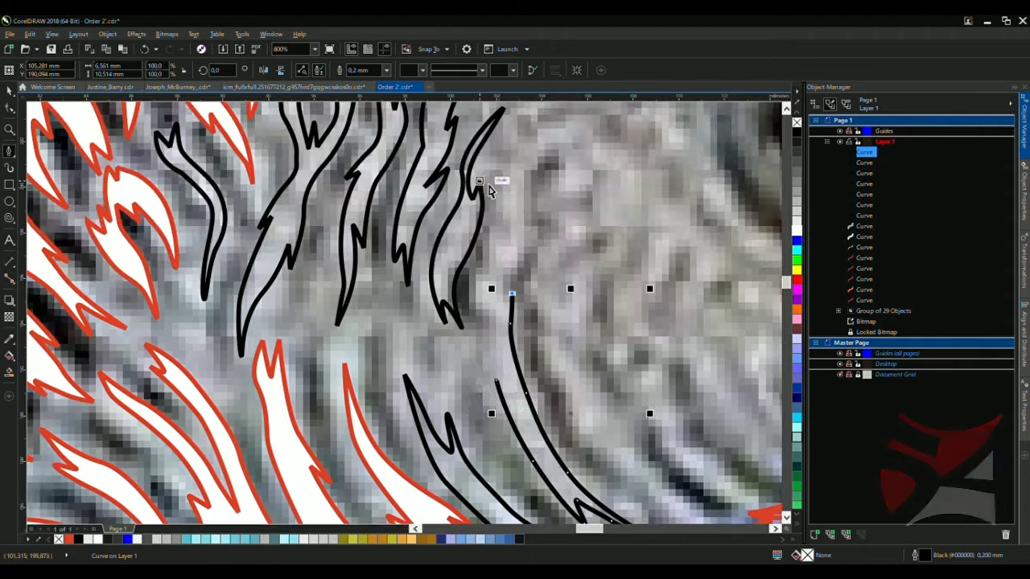
scroll(531, 251, "up", 2)
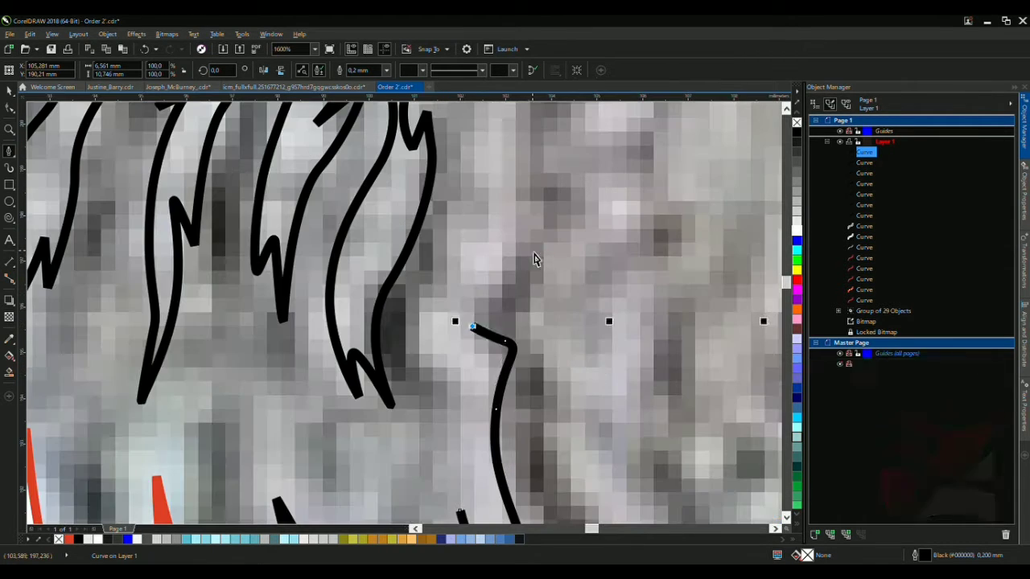
left_click(523, 361)
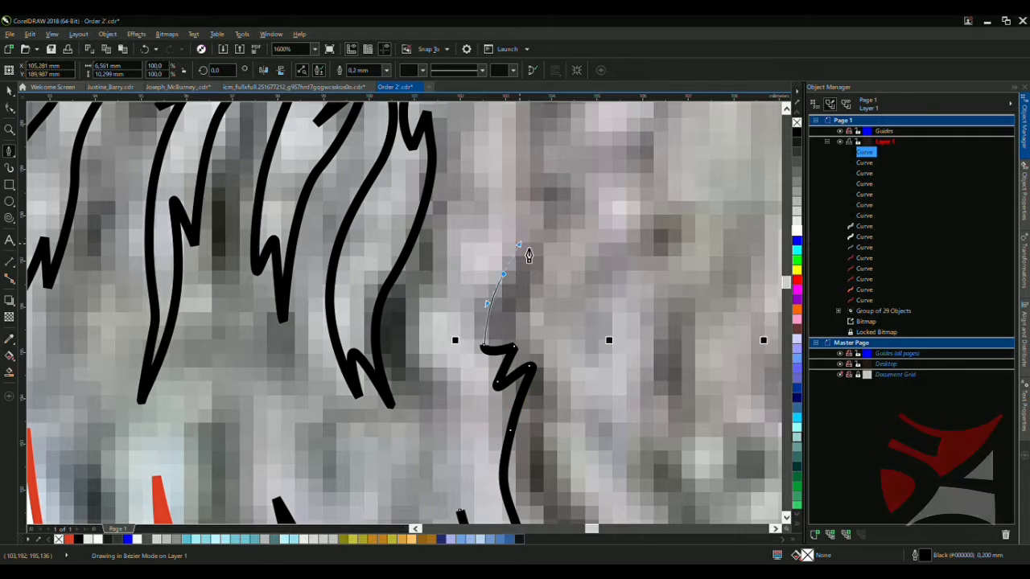
Trace the long streak's upper part to a pointed top and down its notched near edge, closing the shape at about 7.6 x 18.1 mm
scroll(527, 275, "down", 2)
scroll(536, 277, "up", 3)
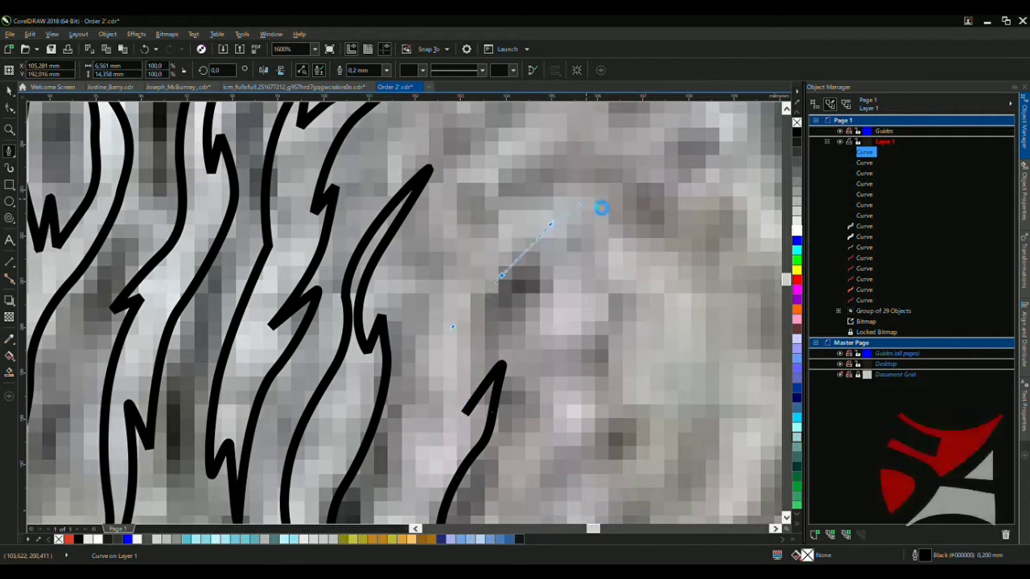
left_click_drag(601, 209, 460, 446)
scroll(437, 298, "down", 2)
scroll(451, 232, "up", 2)
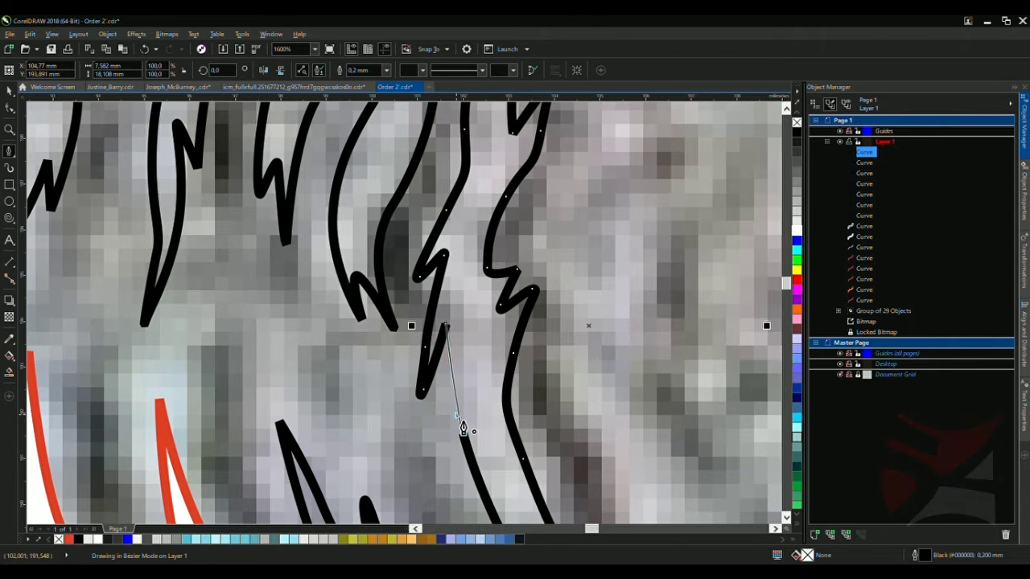
Outline the small light sliver above the lower cheek streak with a notched top and pointed lower end, about 1 x 4.1 mm
scroll(463, 429, "down", 3)
scroll(401, 308, "up", 1)
mouse_move(457, 217)
left_mouse_down()
mouse_move(467, 287)
mouse_move(506, 379)
left_mouse_up()
left_click(500, 370)
left_click_drag(489, 193, 481, 267)
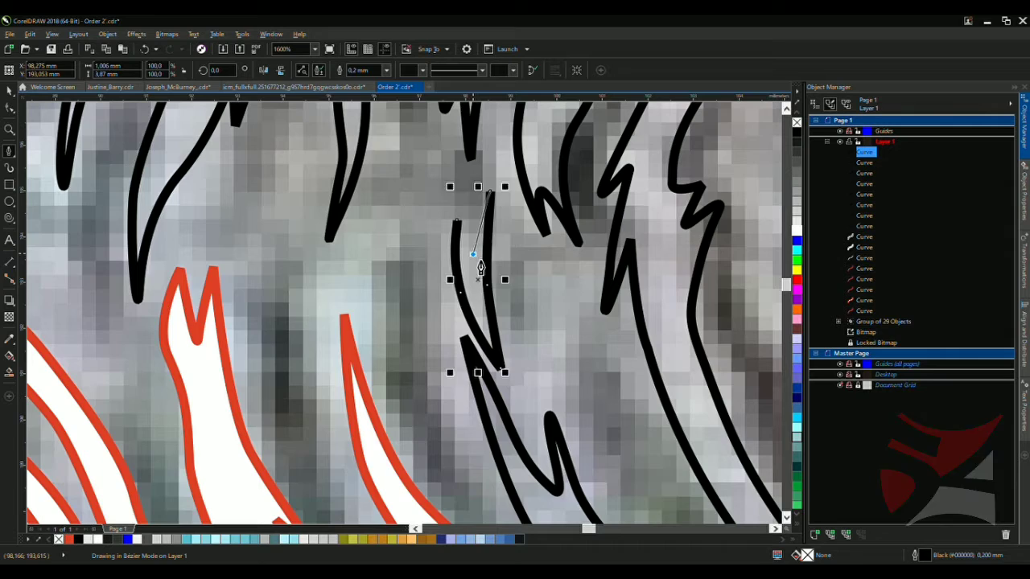
left_click(474, 193)
Outline the light crescent beneath and behind the eye with notches along its rear side, about 10.6 x 9 mm
scroll(467, 230, "down", 4)
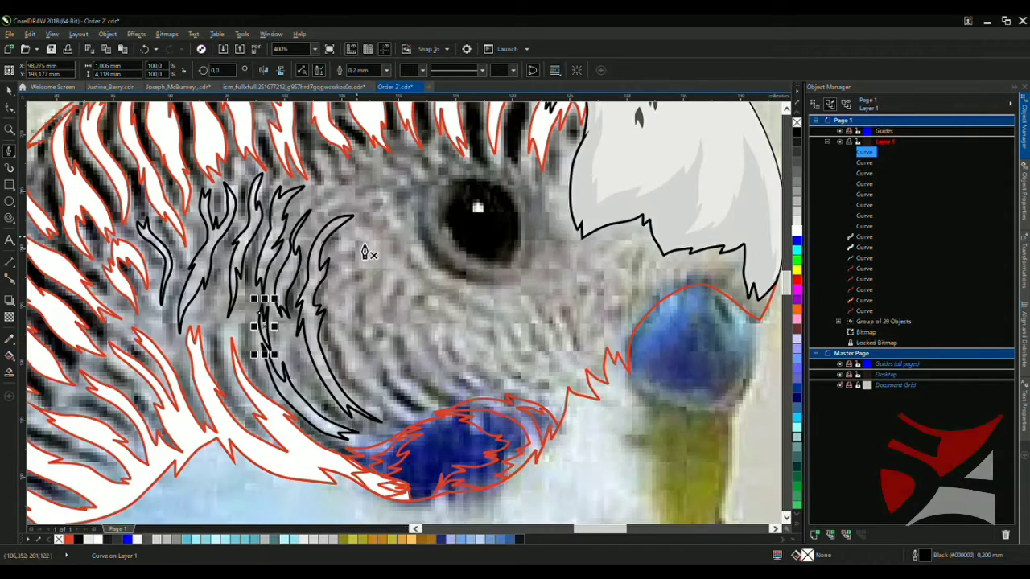
scroll(385, 225, "up", 1)
left_click_drag(615, 359, 542, 349)
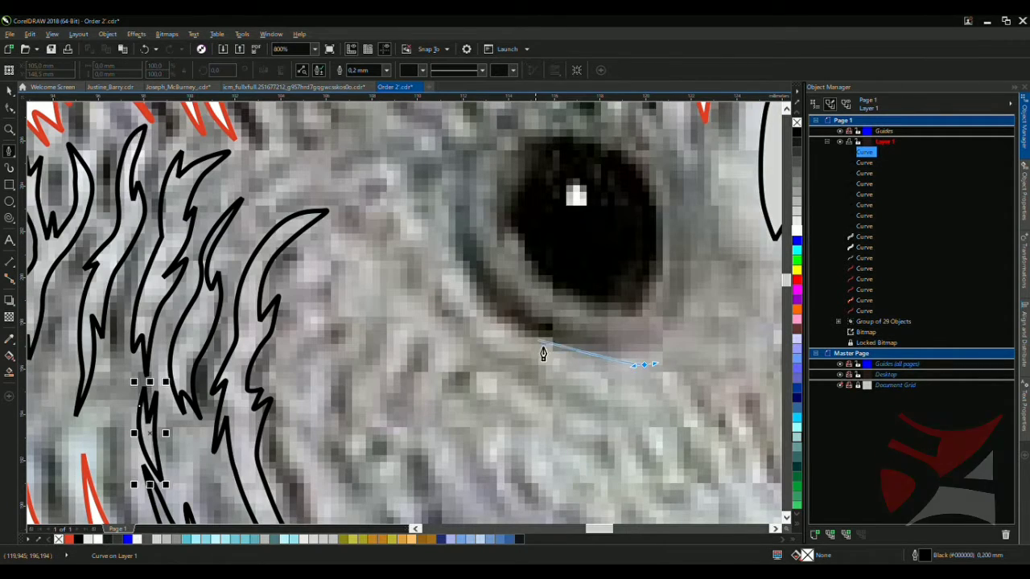
scroll(453, 249, "up", 1)
left_click_drag(438, 229, 419, 149)
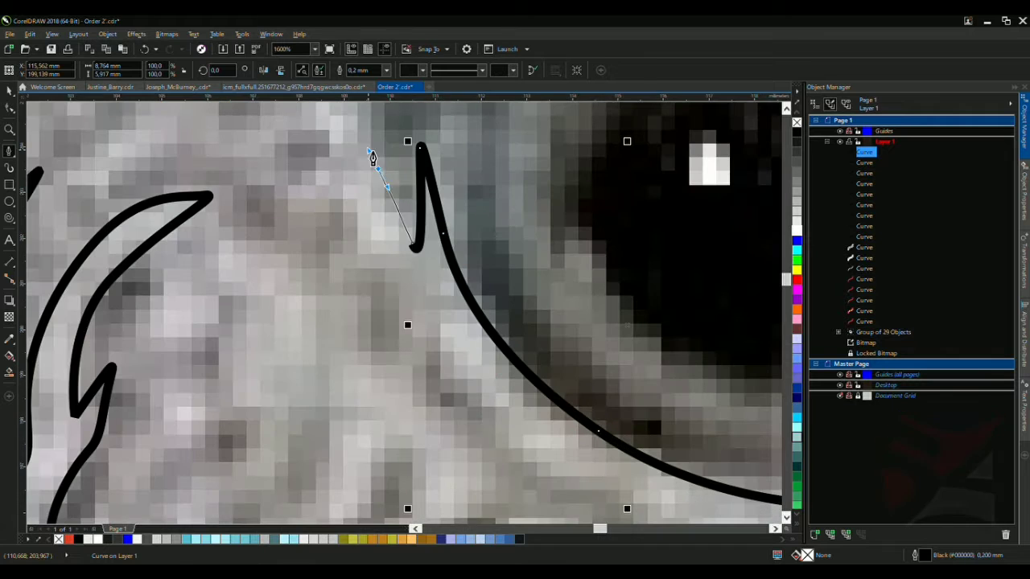
left_click(356, 116)
left_click(386, 230)
scroll(396, 315, "down", 2)
scroll(395, 316, "up", 2)
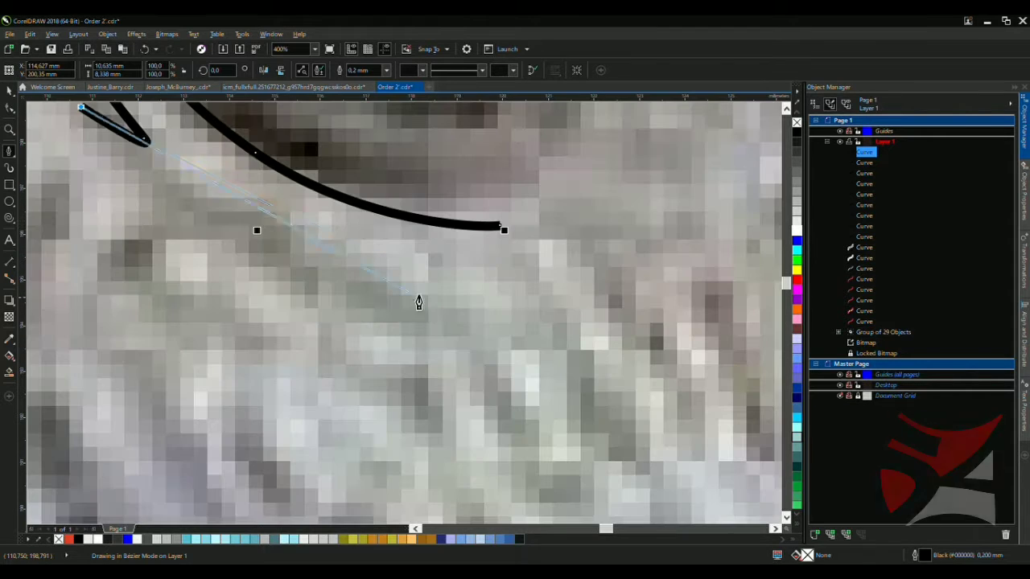
left_click_drag(306, 249, 486, 275)
left_click(499, 226)
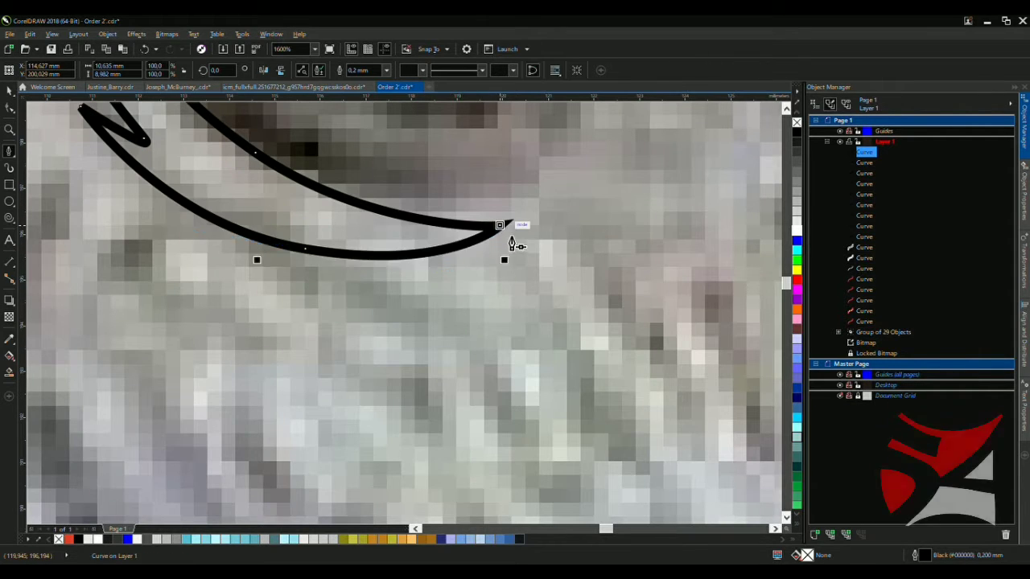
Begin outlining the light patch between the eye crescent and the long cheek streak, tracing its upper edge and first notches
scroll(512, 241, "down", 4)
scroll(450, 249, "up", 2)
scroll(452, 250, "up", 2)
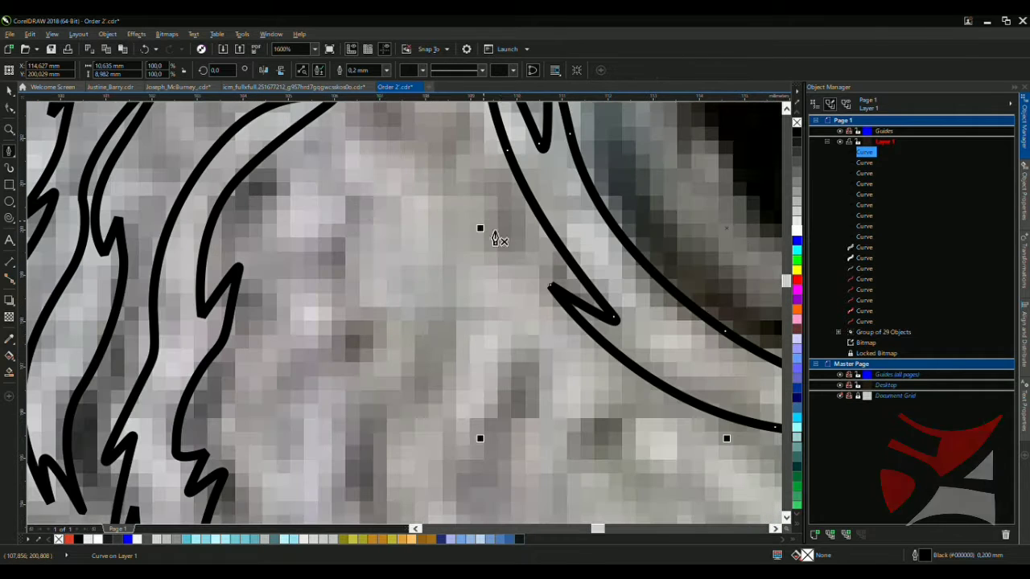
left_click(505, 261)
left_click_drag(355, 138, 389, 181)
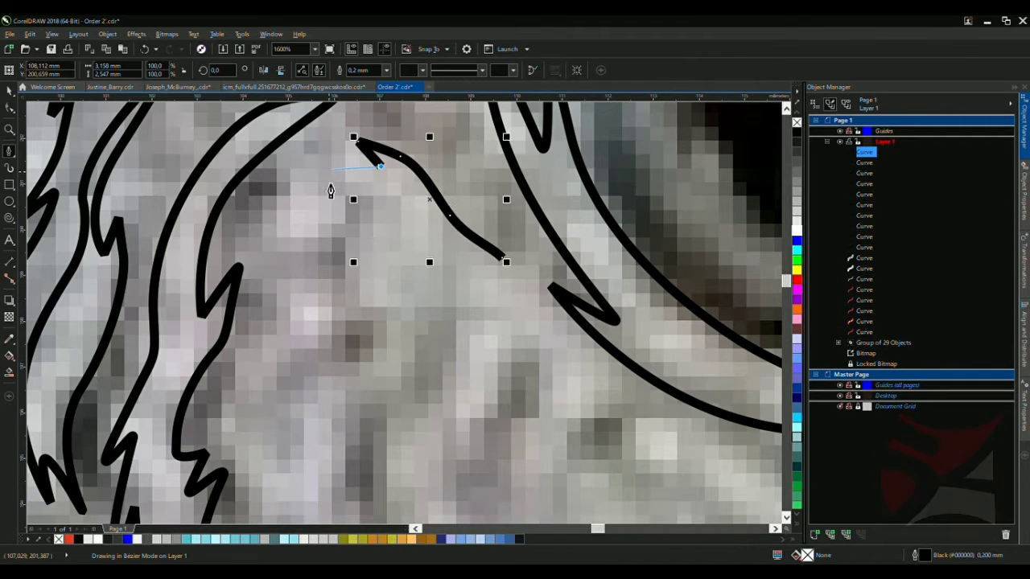
left_click_drag(284, 211, 379, 202)
left_click(406, 201)
left_click(322, 290)
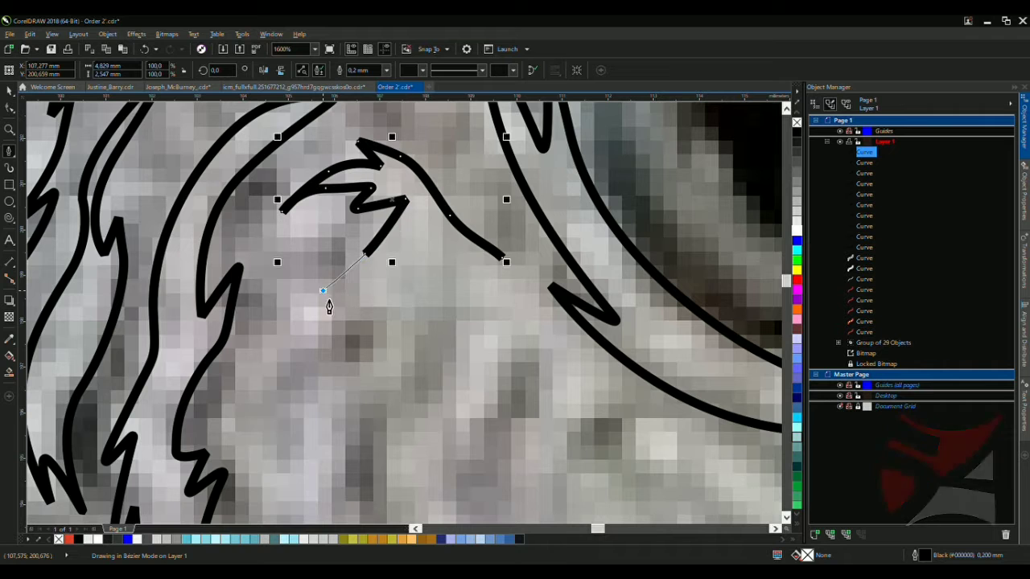
Continue the patch outline with another zigzag notch on its rear side and start its lower edge back toward the eye crescent
left_click(374, 282)
left_click(326, 330)
left_click(418, 274)
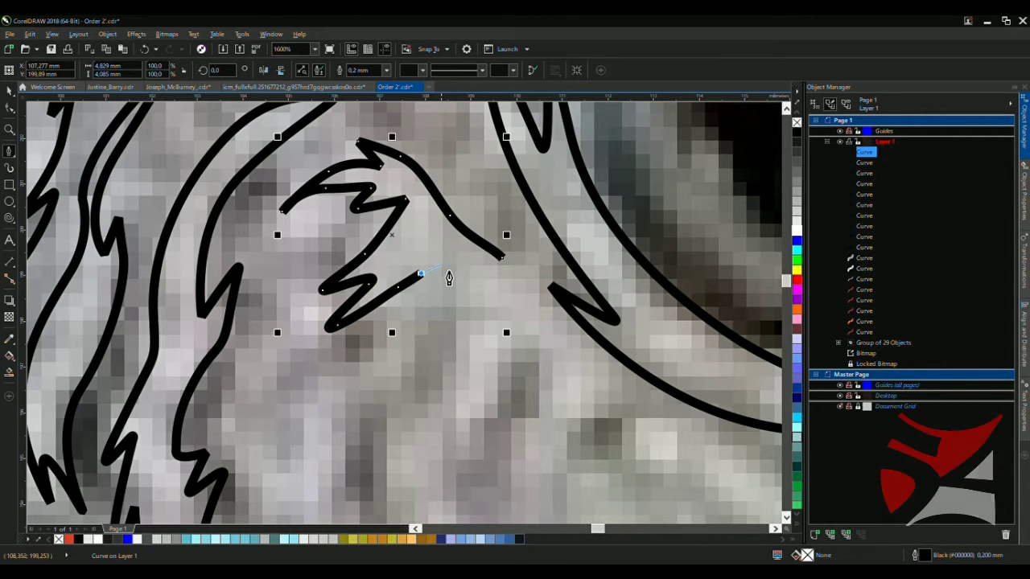
scroll(450, 259, "down", 2)
scroll(430, 283, "up", 3)
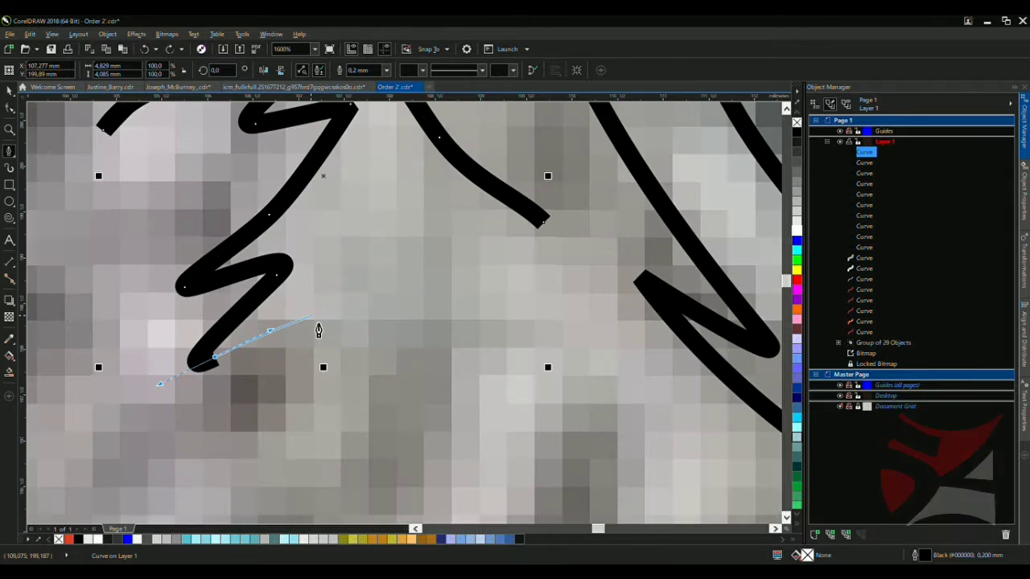
Extend the open black feather outline beside the eye downward with Bézier curves and jagged notches to about 4.9 × 8.1 mm
scroll(394, 312, "down", 2)
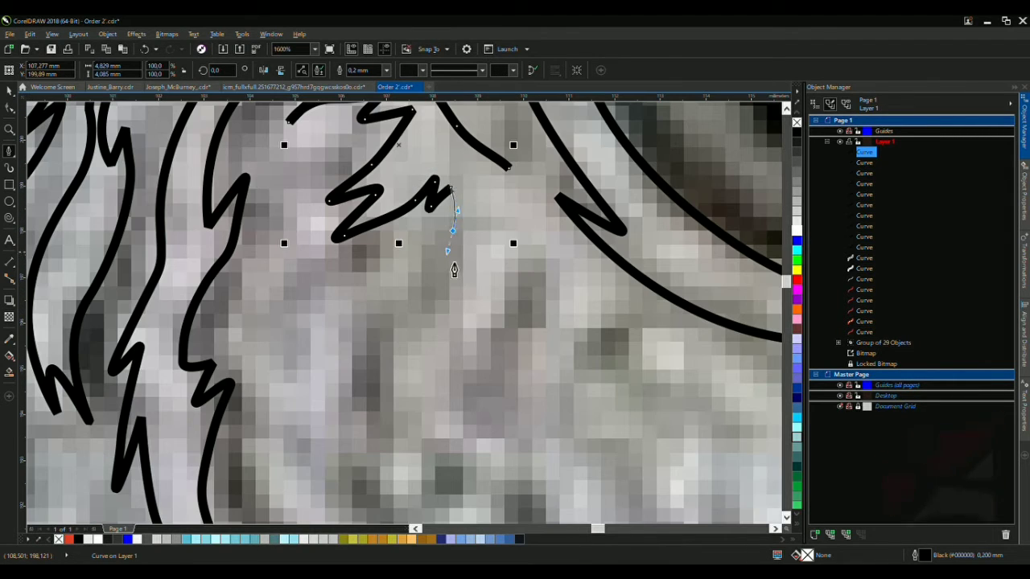
left_click(435, 286)
left_click(466, 270)
left_click(443, 358)
left_click(448, 418)
scroll(514, 312, "down", 2)
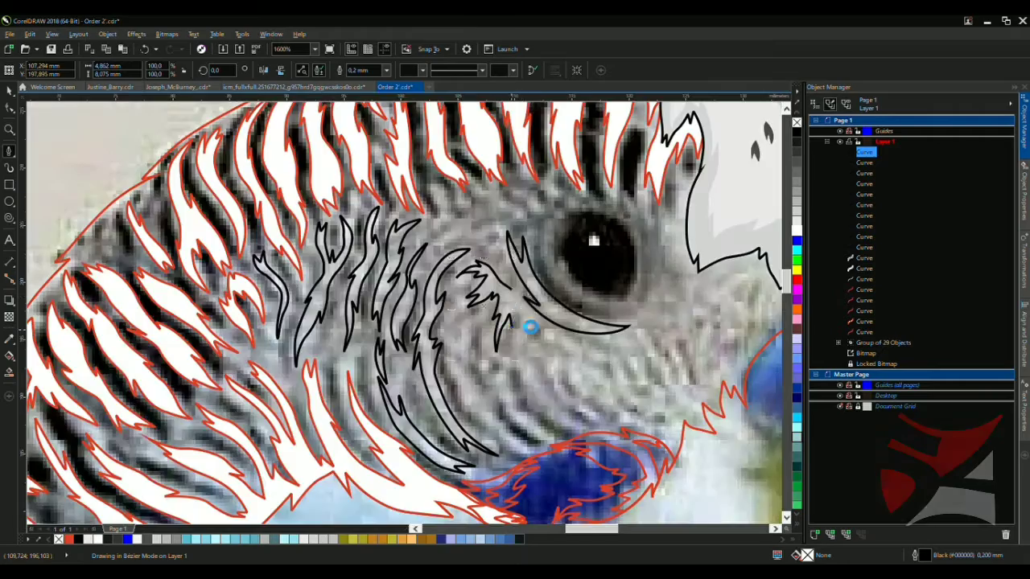
Trace the remaining jagged tips toward the eye and close the feather outline at its start node, about 7 × 8.1 mm overall
scroll(533, 333, "up", 3)
left_click(503, 352)
left_click(560, 414)
left_click(586, 436)
left_click(581, 472)
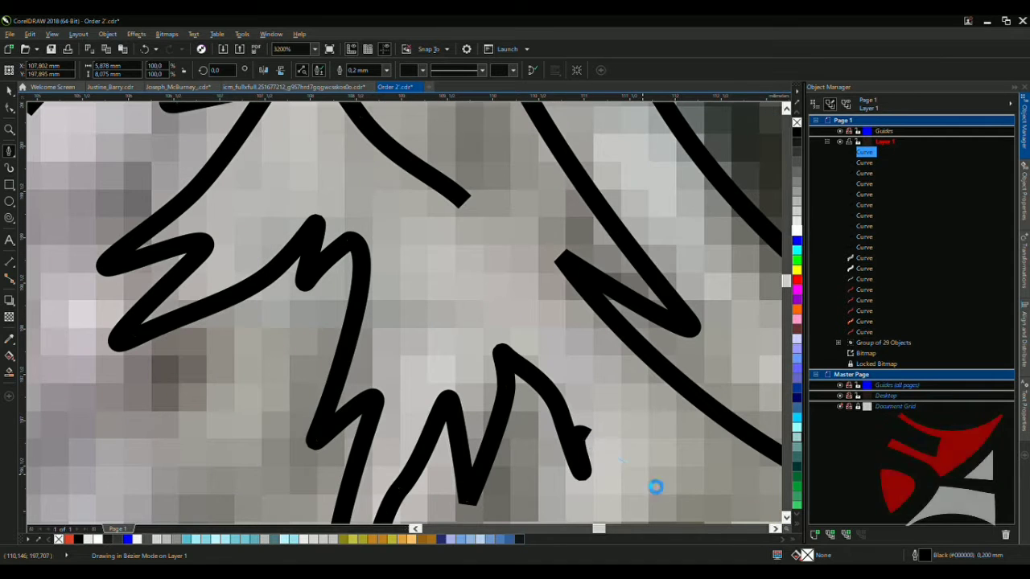
left_click(665, 490)
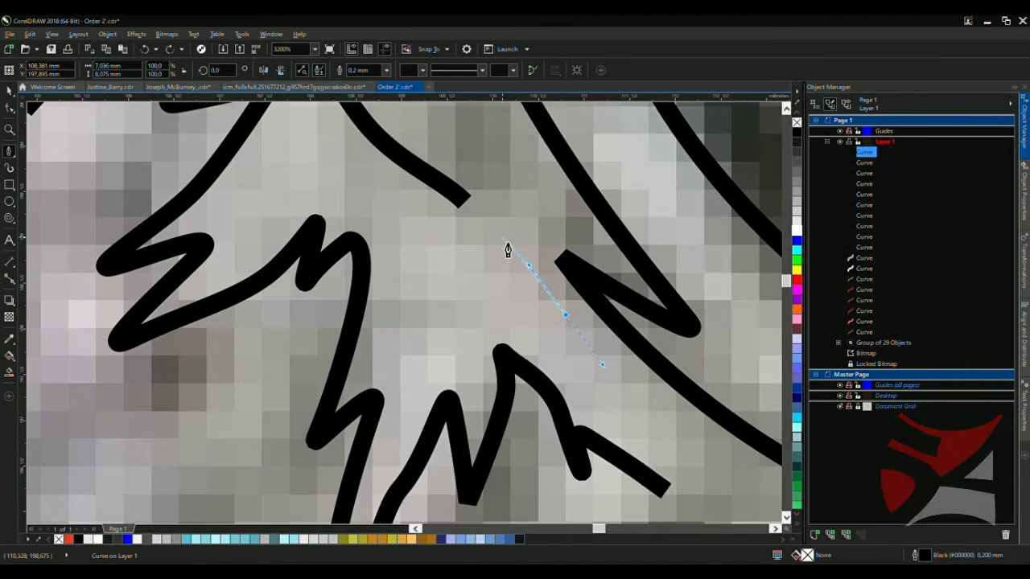
left_click(473, 211)
scroll(488, 212, "down", 3)
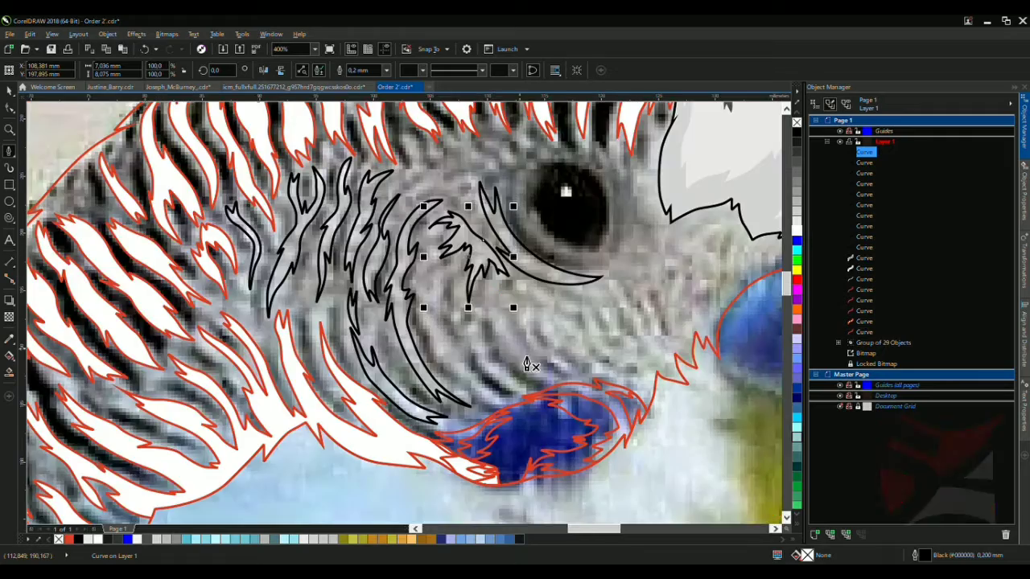
Start a feather outline on the cheek below the closed shape, tracing its right edge upward past a notch, about 1.7 × 6.6 mm
scroll(527, 364, "up", 3)
left_click(464, 374)
left_click(395, 176)
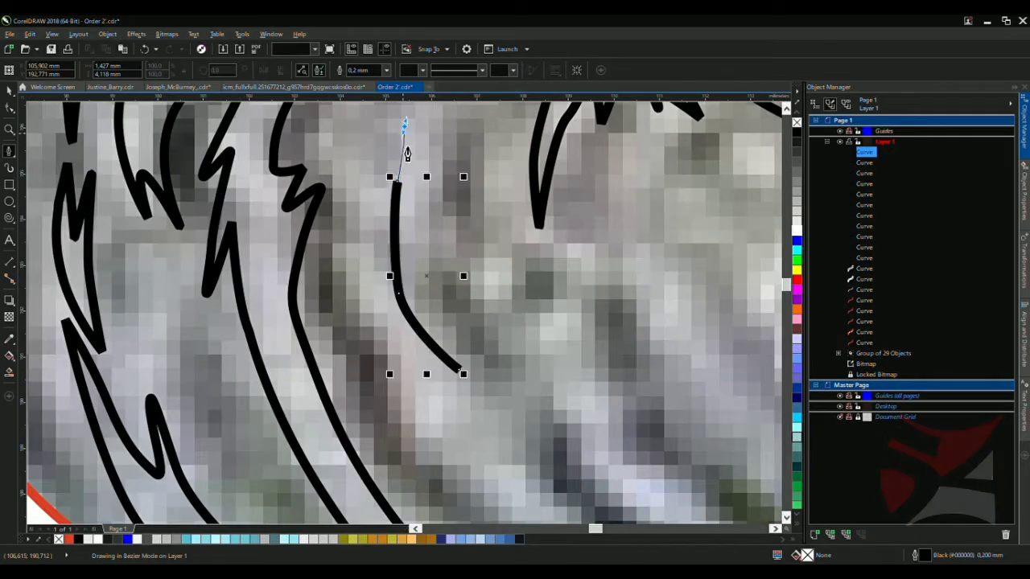
scroll(407, 155, "down", 3)
scroll(370, 290, "up", 3)
left_click_drag(347, 322, 341, 389)
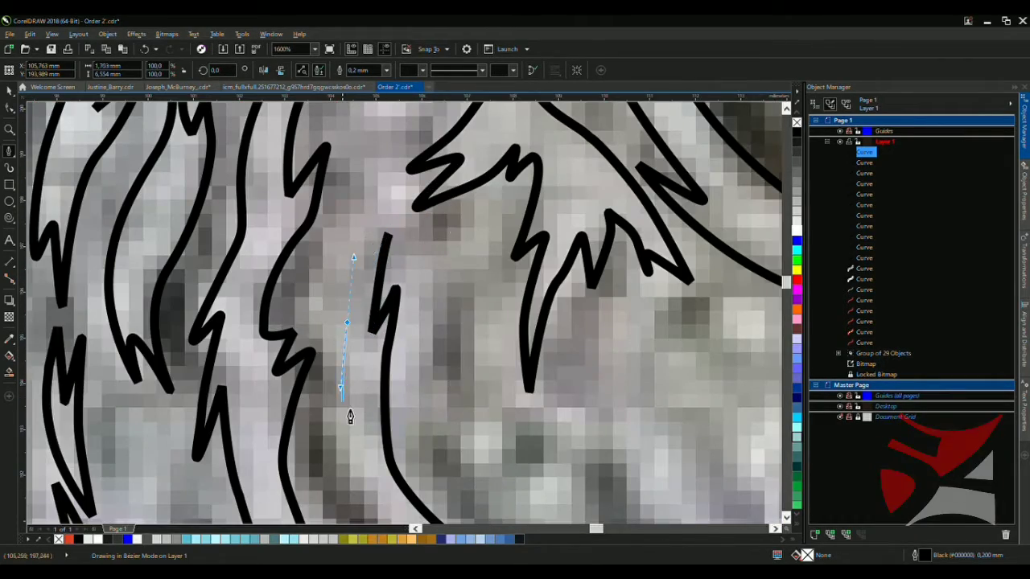
Trace the feather's left edge down to its notched lower tip and close the outline, about 6.6 × 11.7 mm overall
scroll(350, 416, "down", 3)
scroll(375, 387, "up", 3)
left_click(328, 282)
left_click_drag(463, 412, 475, 428)
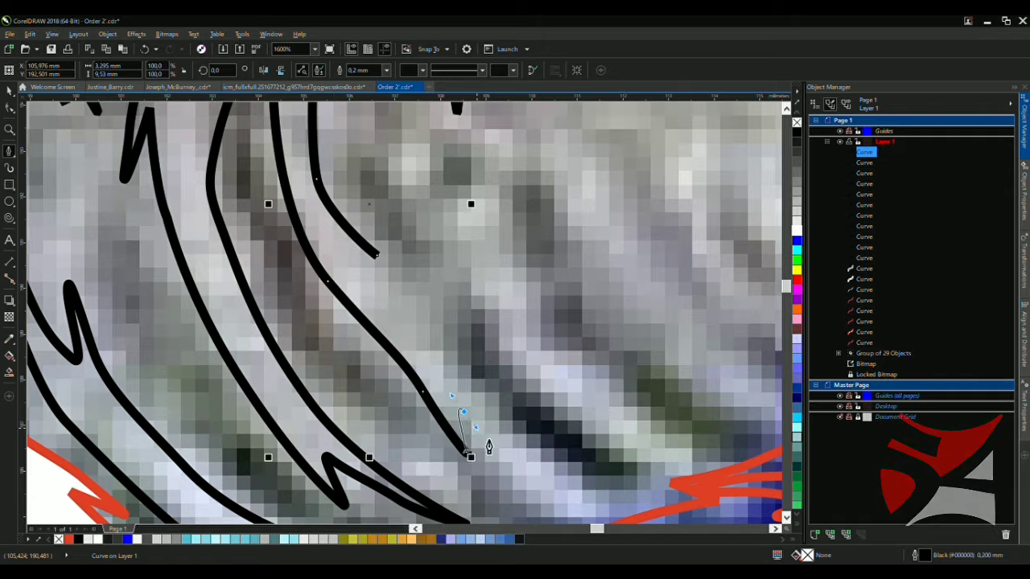
left_click(569, 491)
left_click(445, 326)
left_click(377, 256)
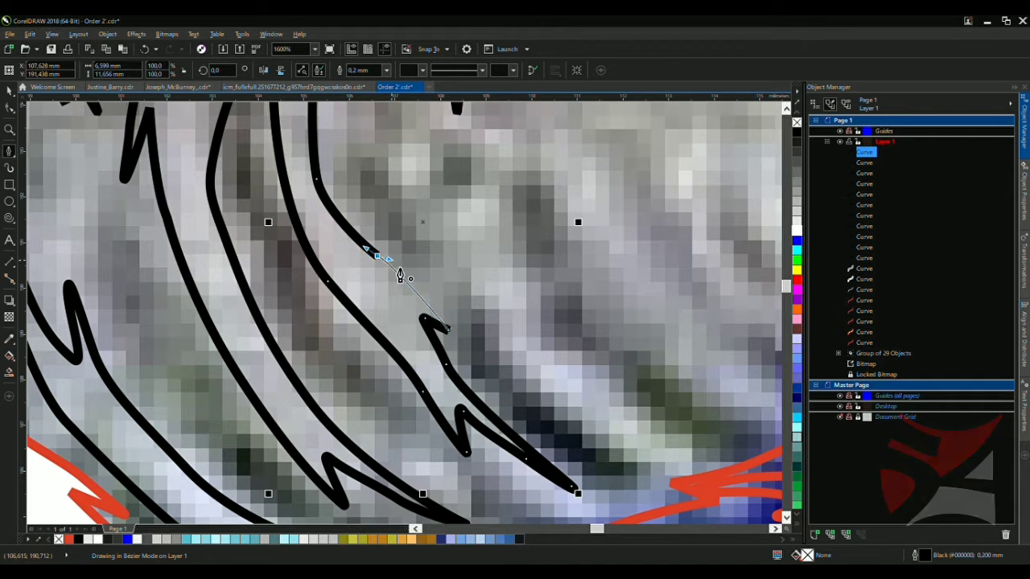
Start the next cheek feather to the right, tracing its lower edge down to a notched tip, about 6.5 × 6.4 mm
scroll(400, 276, "down", 3)
scroll(368, 218, "up", 3)
left_click(317, 170)
left_click(356, 232)
left_click_drag(413, 304, 422, 339)
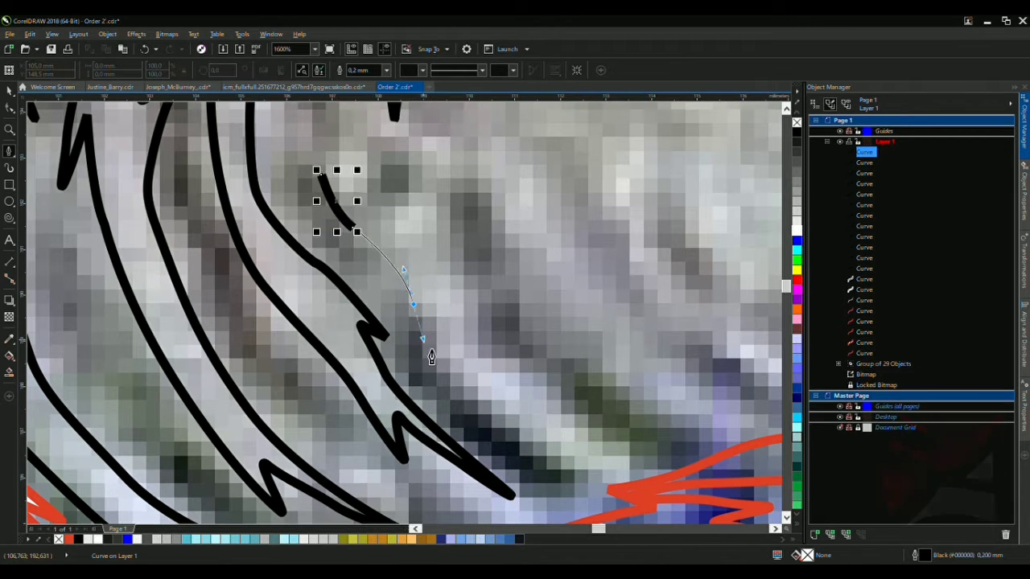
left_click(449, 350)
left_click(463, 396)
left_click(591, 465)
left_click(619, 451)
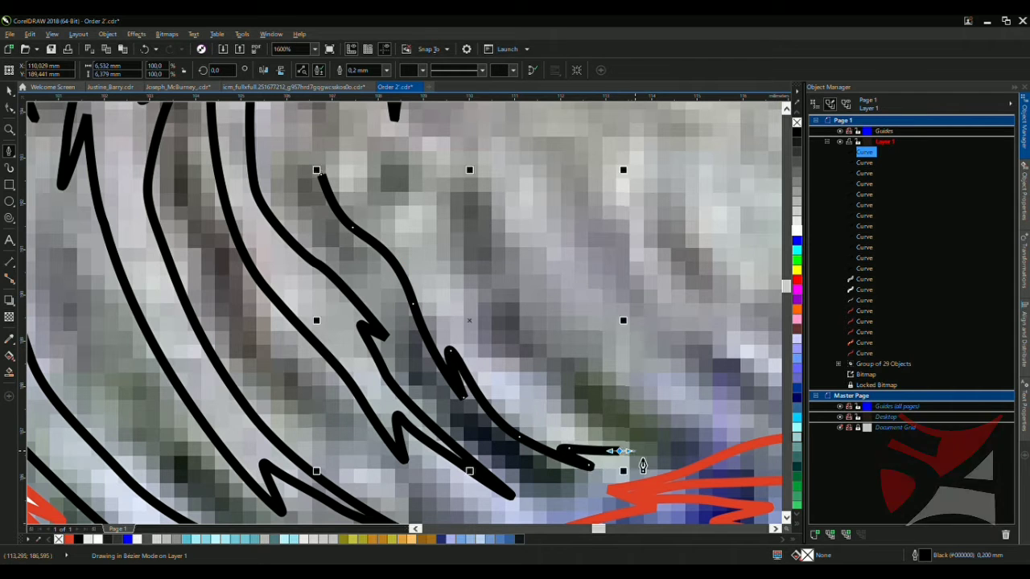
Trace the feather's upper edge back through a notched top point and close the outline, about 7 × 9.2 mm overall
left_click(470, 332)
scroll(469, 333, "down", 3)
scroll(509, 424, "up", 3)
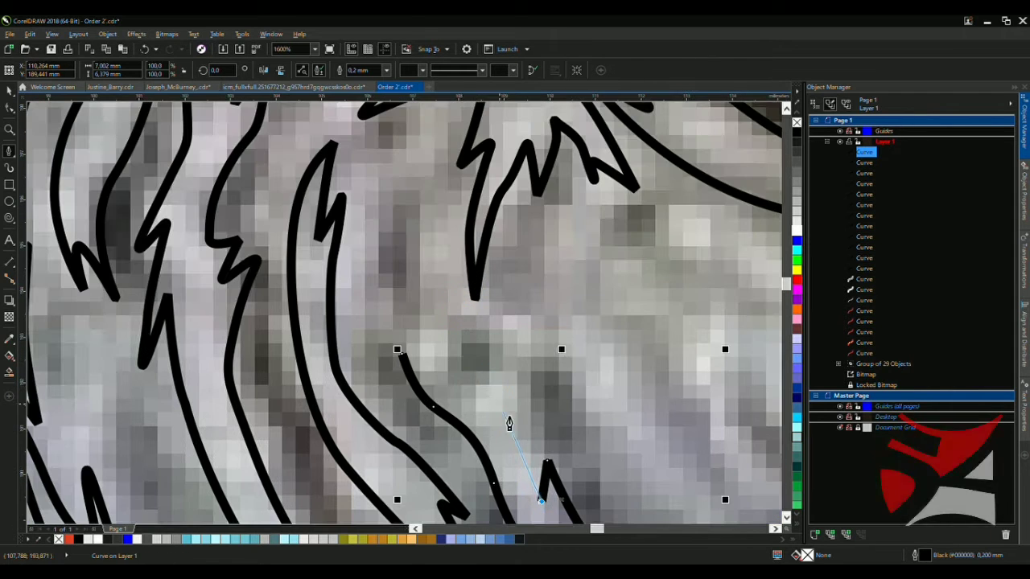
left_click_drag(463, 378, 436, 251)
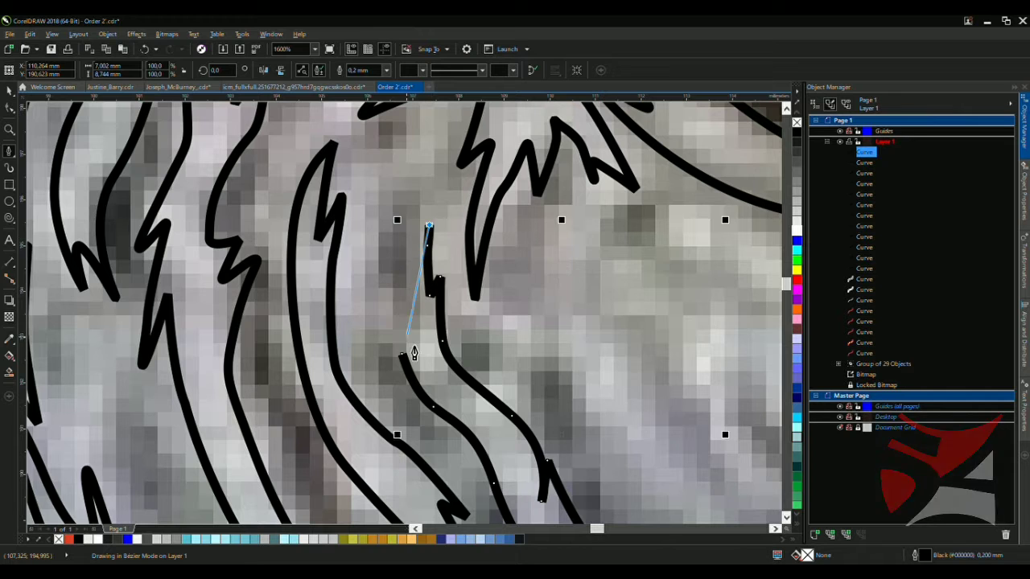
scroll(409, 368, "down", 3)
Draw and close another jagged feather outline to the right of the last one, about 7 × 7.5 mm overall
scroll(472, 299, "up", 3)
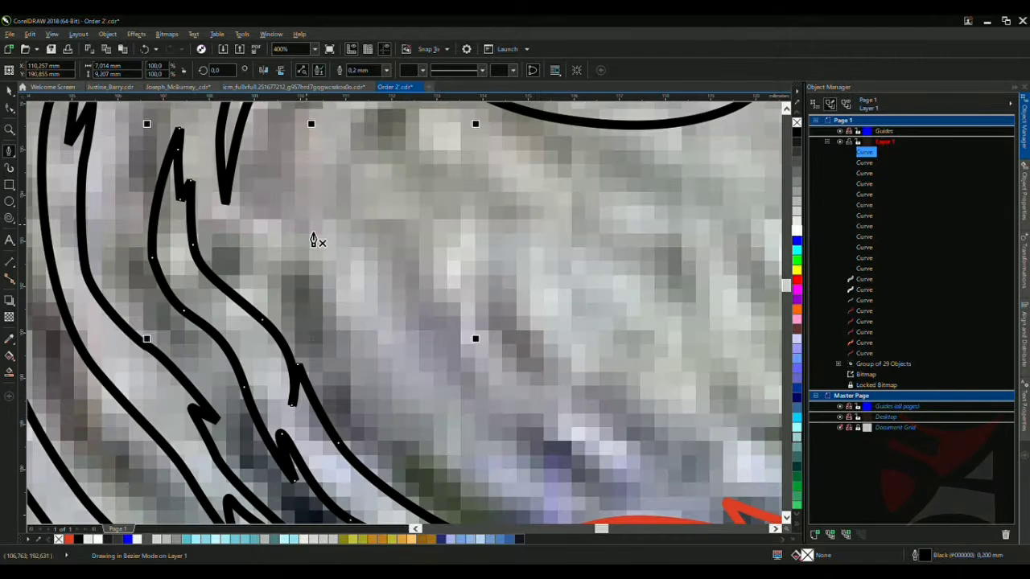
left_click(403, 437)
left_click(466, 495)
left_click(588, 515)
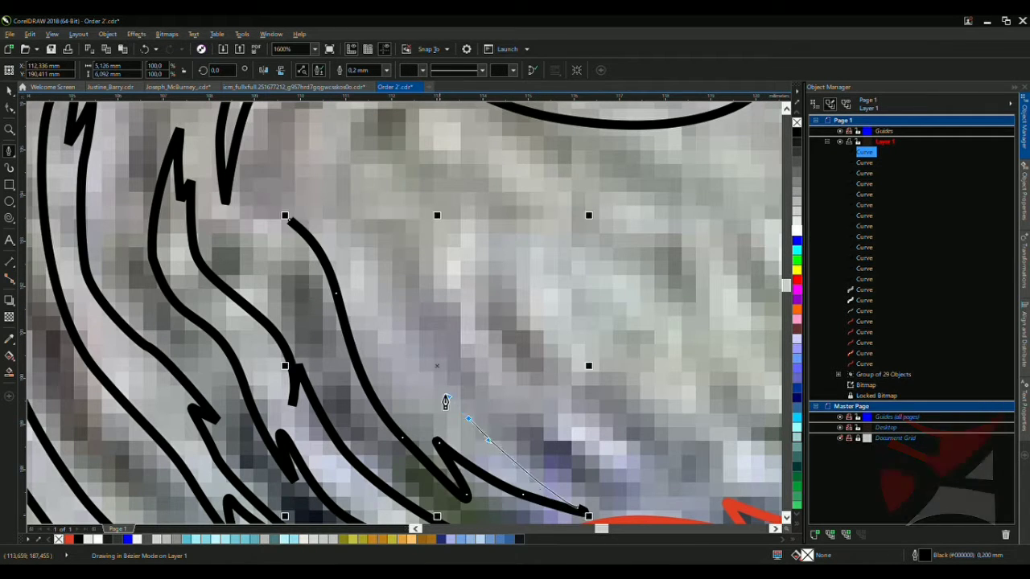
left_click_drag(412, 325, 411, 374)
scroll(418, 388, "down", 3)
scroll(442, 447, "up", 3)
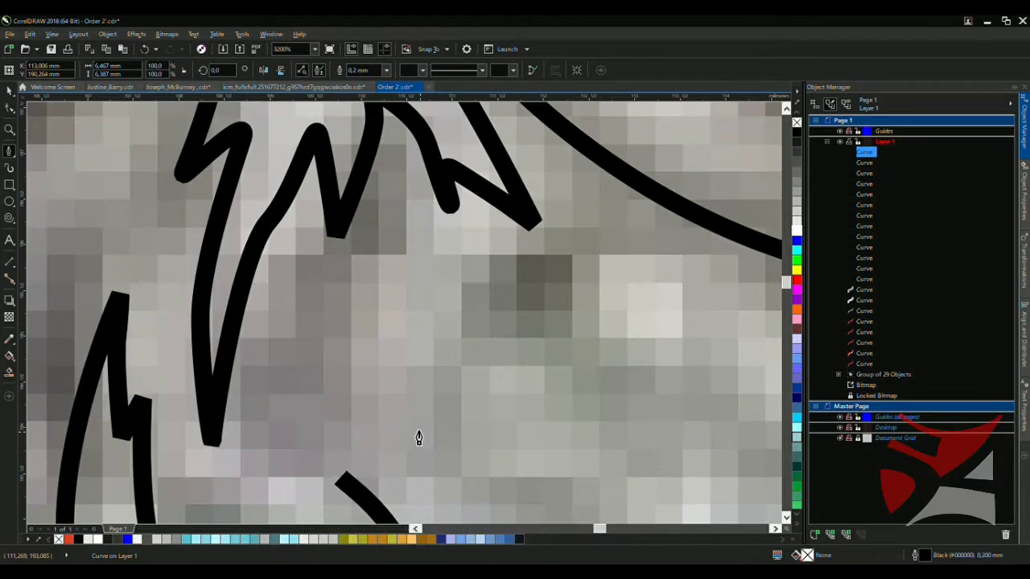
left_click_drag(288, 367, 356, 488)
scroll(394, 294, "down", 3)
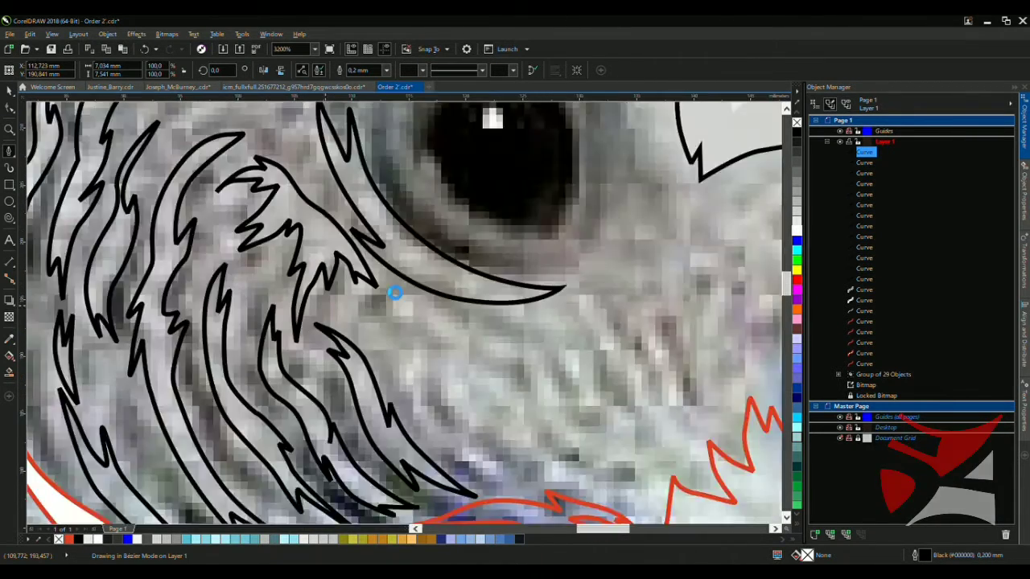
Trace the next feather below the eye down to its lower tip and back up to a pointed top, about 5 × 6.3 mm
scroll(434, 366, "up", 3)
left_click(225, 169)
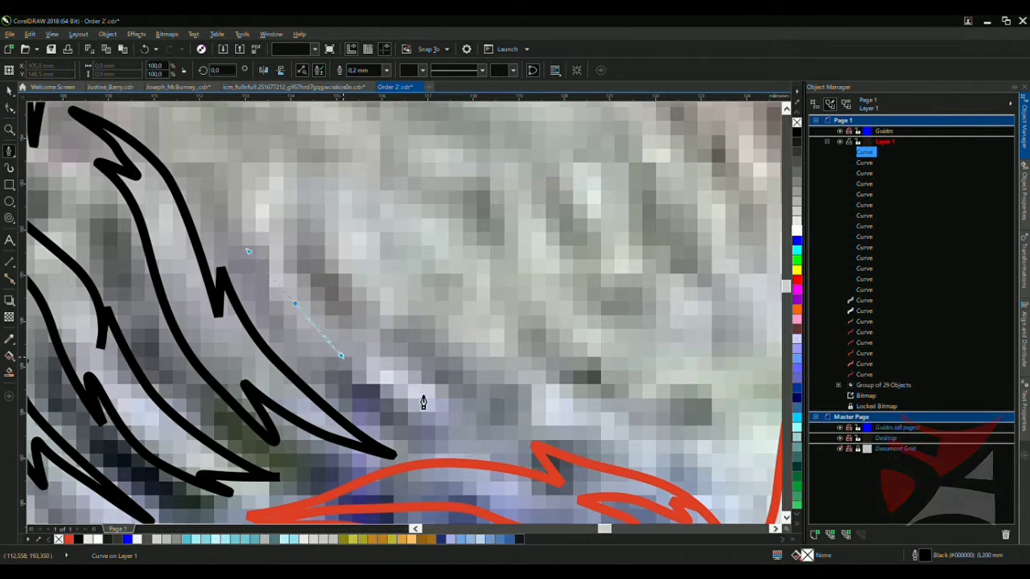
left_click(421, 396)
left_click_drag(274, 190, 328, 252)
scroll(329, 252, "down", 2)
scroll(370, 298, "up", 2)
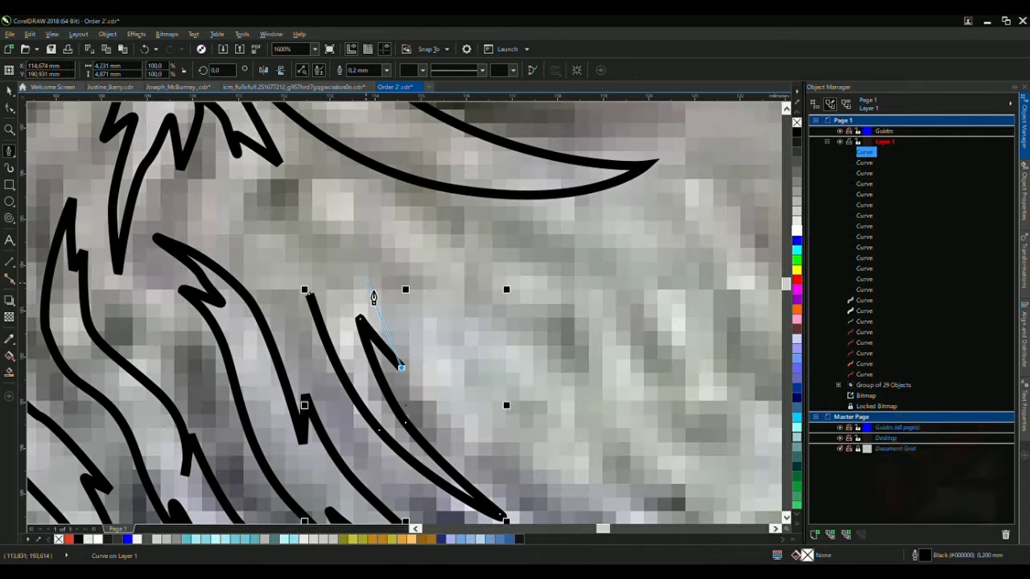
left_click_drag(276, 231, 340, 313)
Try to draw the inner notch at the feather's top and join it to the outline's start node
scroll(340, 312, "up", 1)
left_click(315, 301)
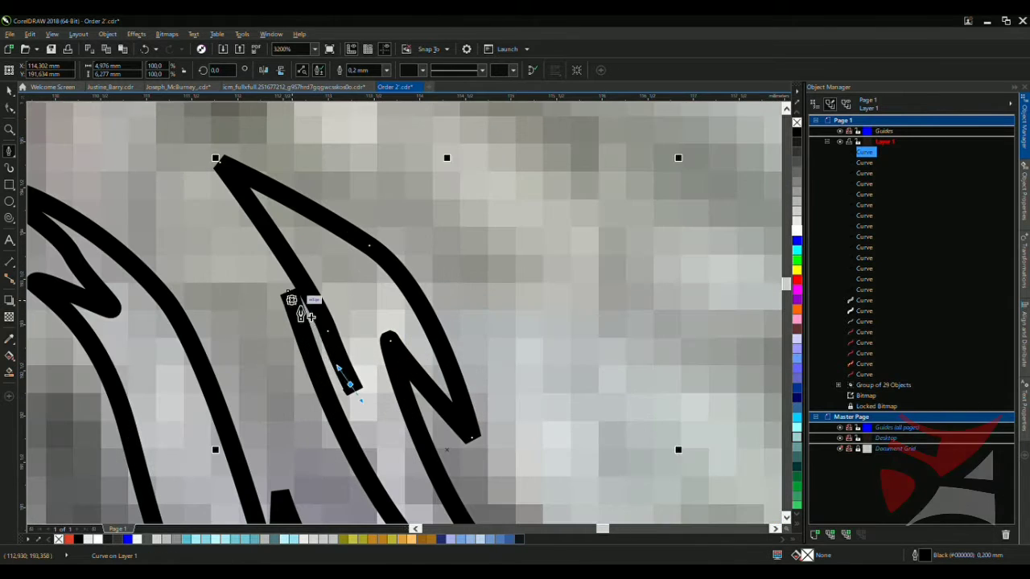
double_click(313, 291)
scroll(373, 346, "down", 2)
scroll(338, 282, "up", 1)
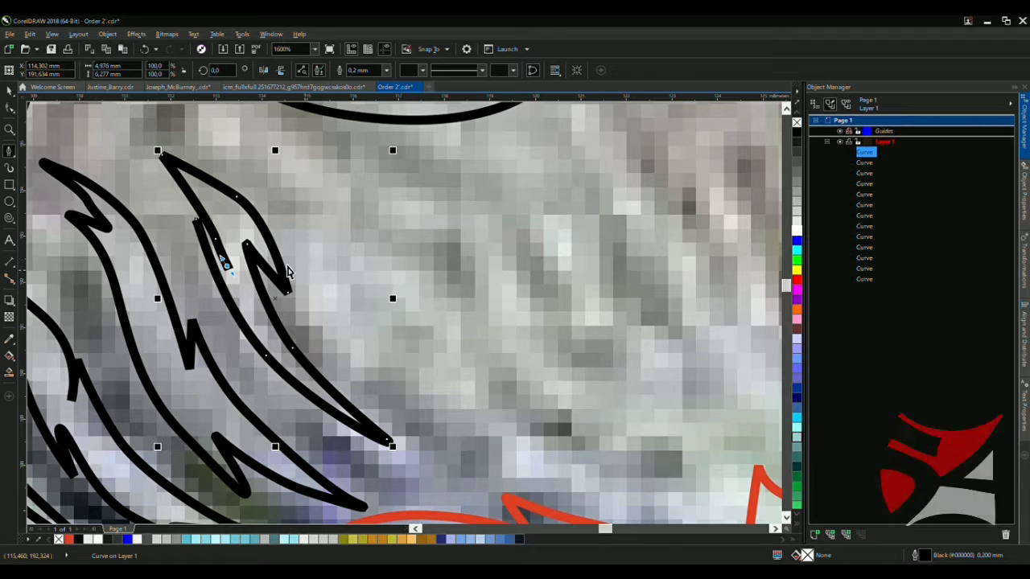
Redraw the inner notch at the feather's top with a smoother curve and close the outline at its start node
scroll(225, 242, "up", 1)
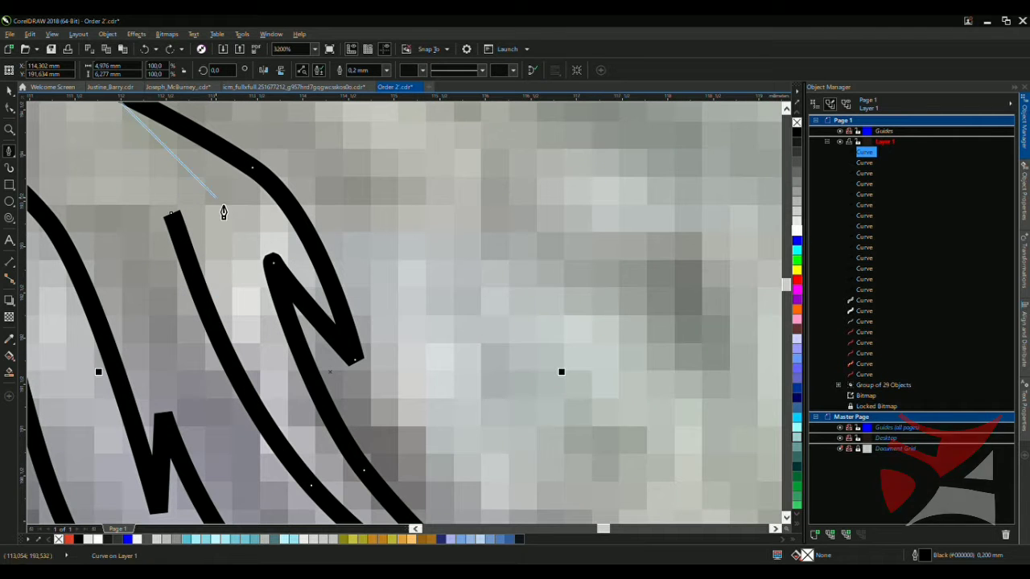
left_click_drag(218, 206, 184, 218)
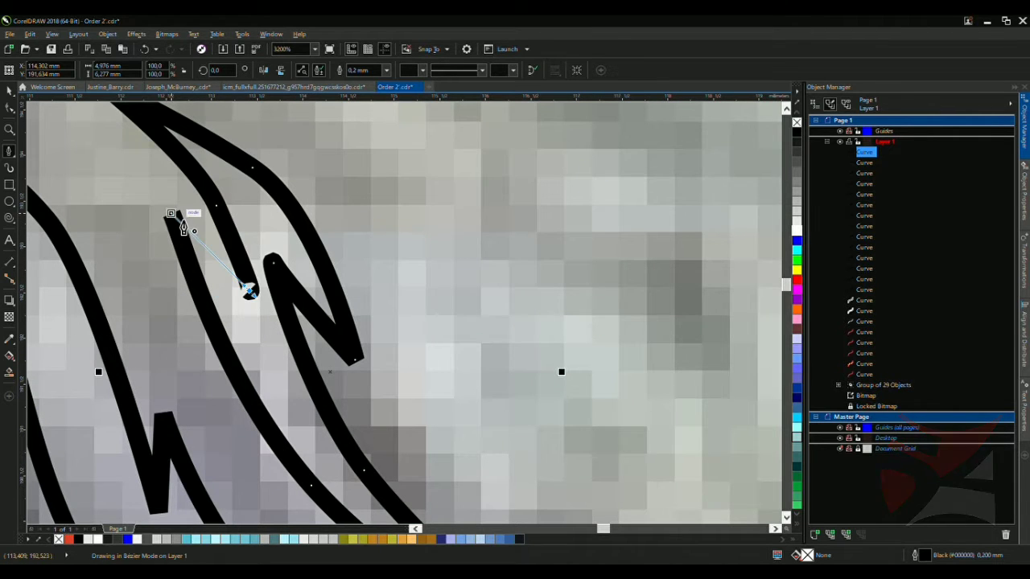
scroll(189, 216, "down", 4)
scroll(203, 207, "up", 1)
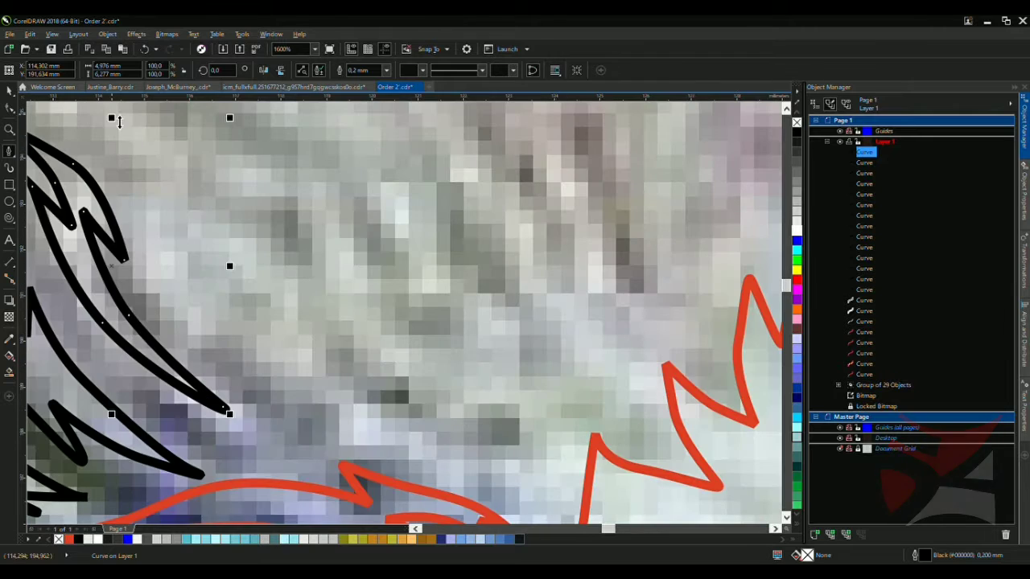
scroll(182, 223, "down", 2)
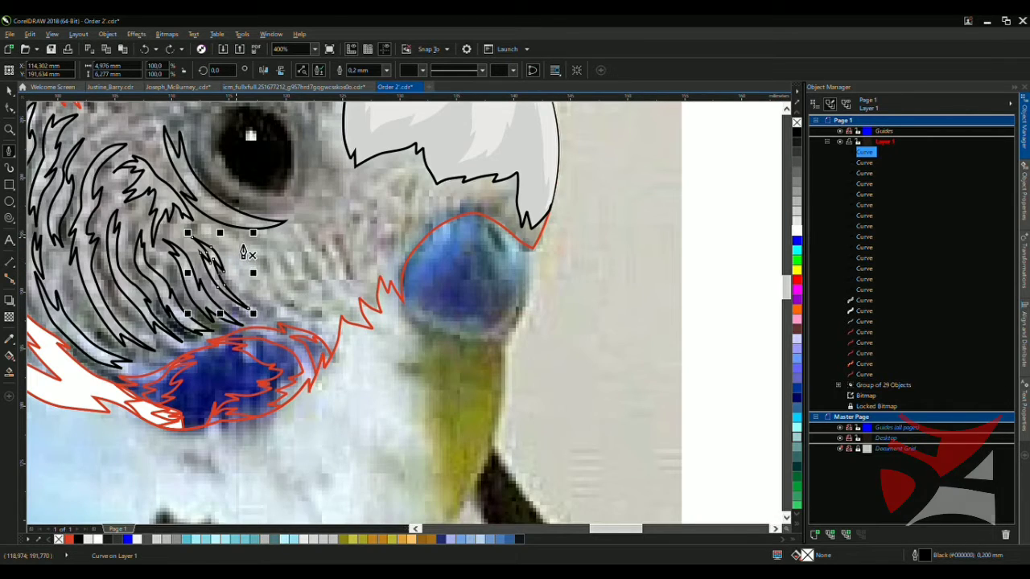
Start a wider feather below the eye, tracing its notched lower edge and first tip, about 6.9 × 5.9 mm
scroll(244, 253, "up", 2)
left_click_drag(270, 322, 279, 350)
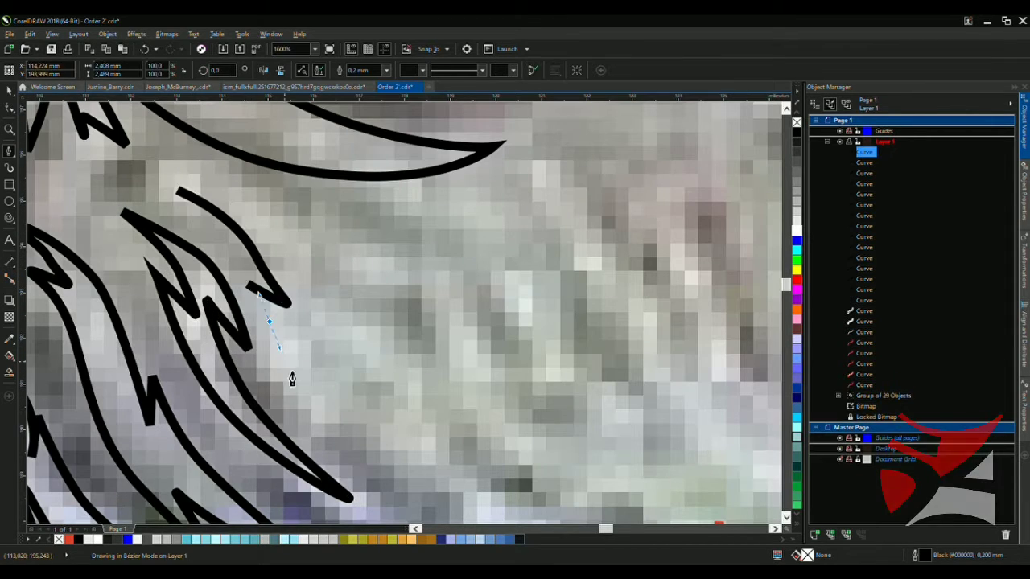
left_click_drag(314, 394, 379, 456)
left_click(370, 442)
left_click(334, 390)
left_click(490, 459)
left_click_drag(332, 314, 384, 350)
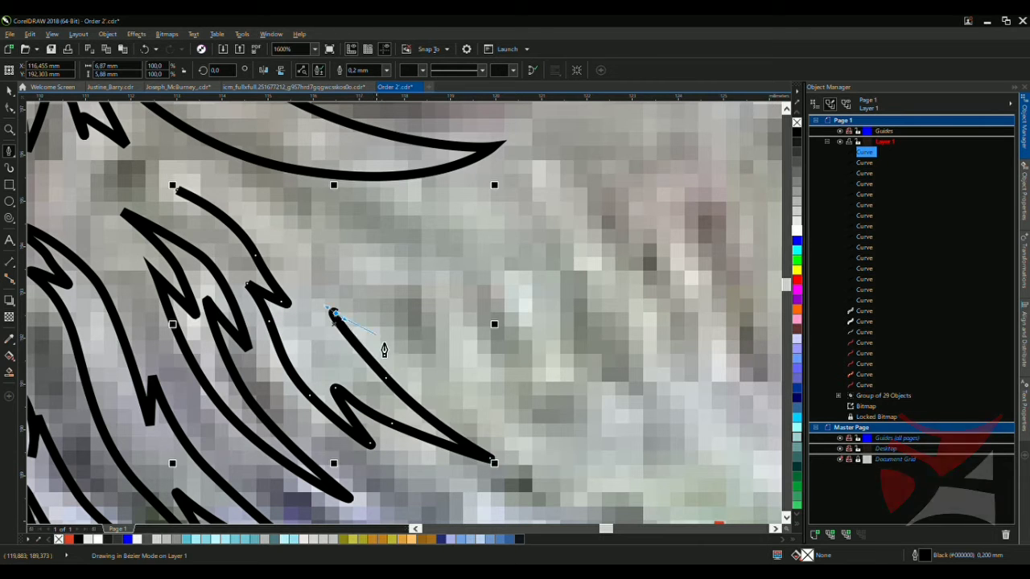
Add a second tip to the feather, trace its notched upper edge back and close the outline, about 8.1 × 5.9 mm overall
left_click(542, 437)
key("ctrl+z")
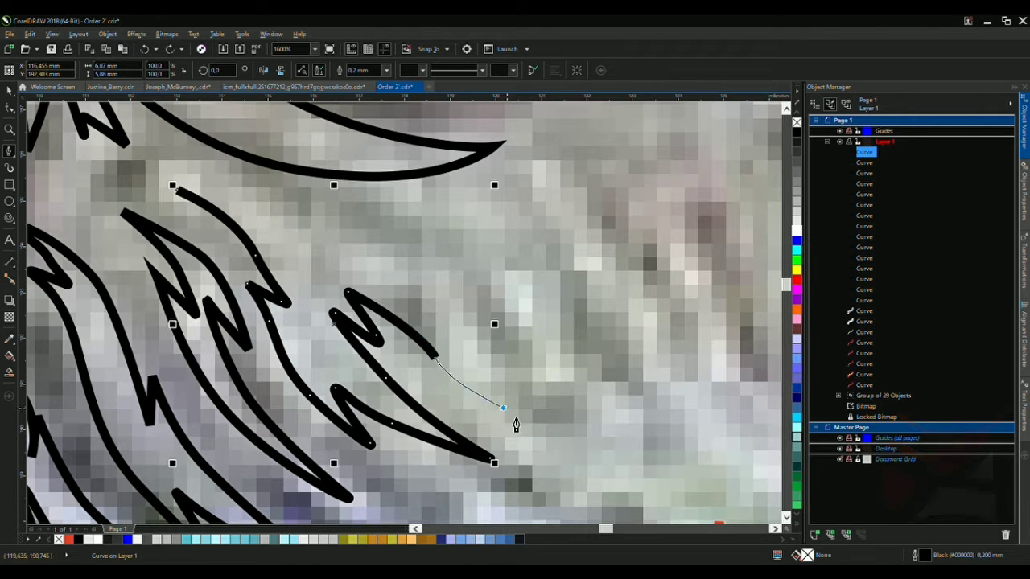
left_click_drag(502, 409, 478, 380)
left_click_drag(342, 229, 392, 285)
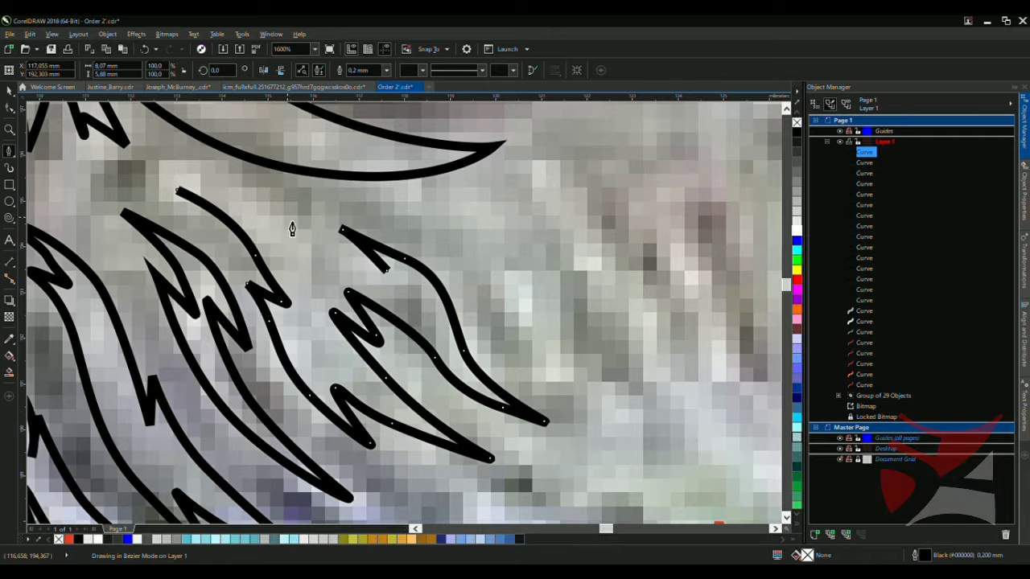
left_click_drag(273, 199, 288, 240)
left_click(179, 190)
Select all the separate black cheek-feather curves and combine them into a single curve
scroll(357, 202, "down", 3)
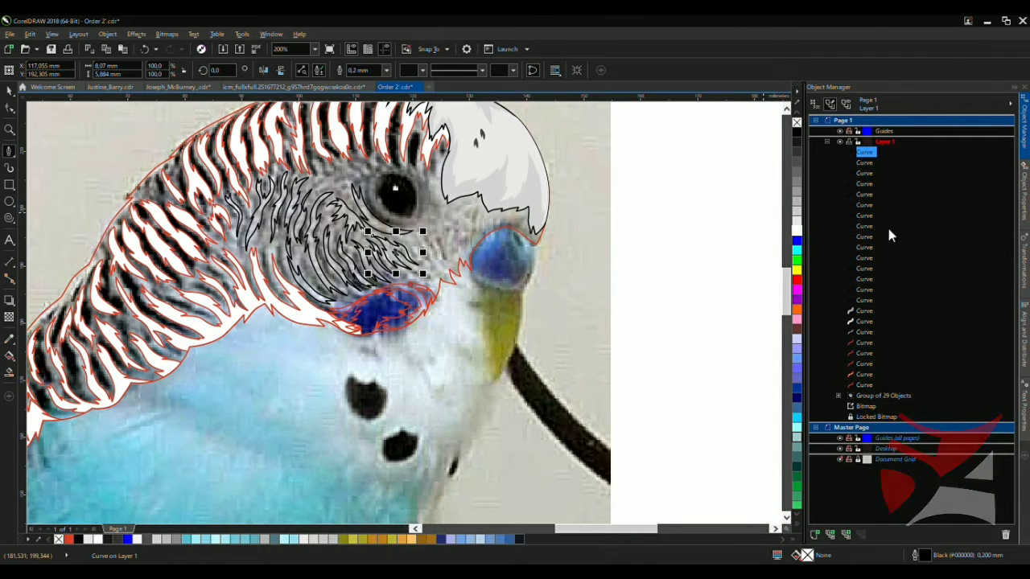
left_click(869, 303, "shift")
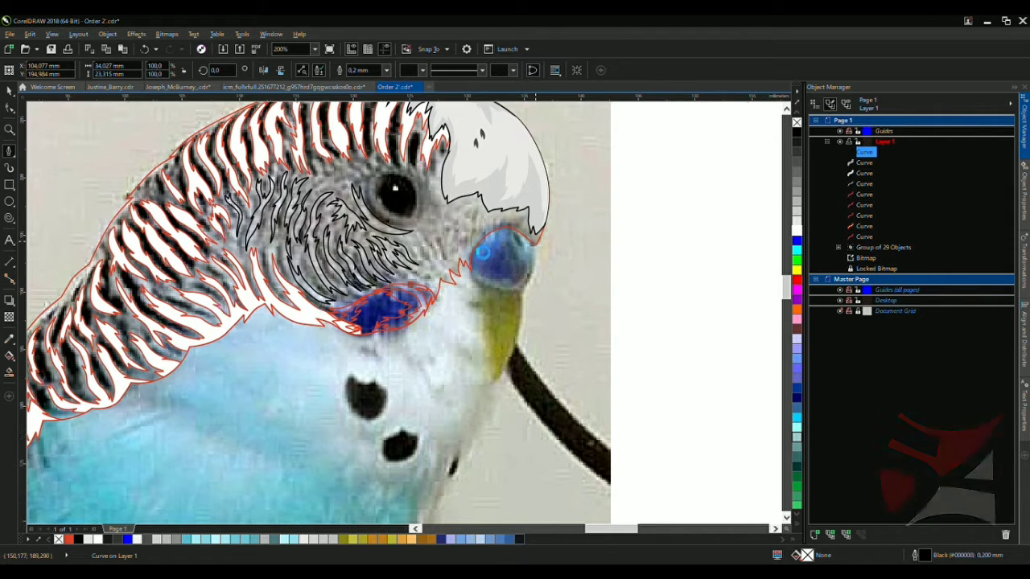
Start a feather outline just above the red outline of the blue cheek patch, tracing its left point and first notch
scroll(469, 242, "up", 1)
scroll(366, 328, "up", 3)
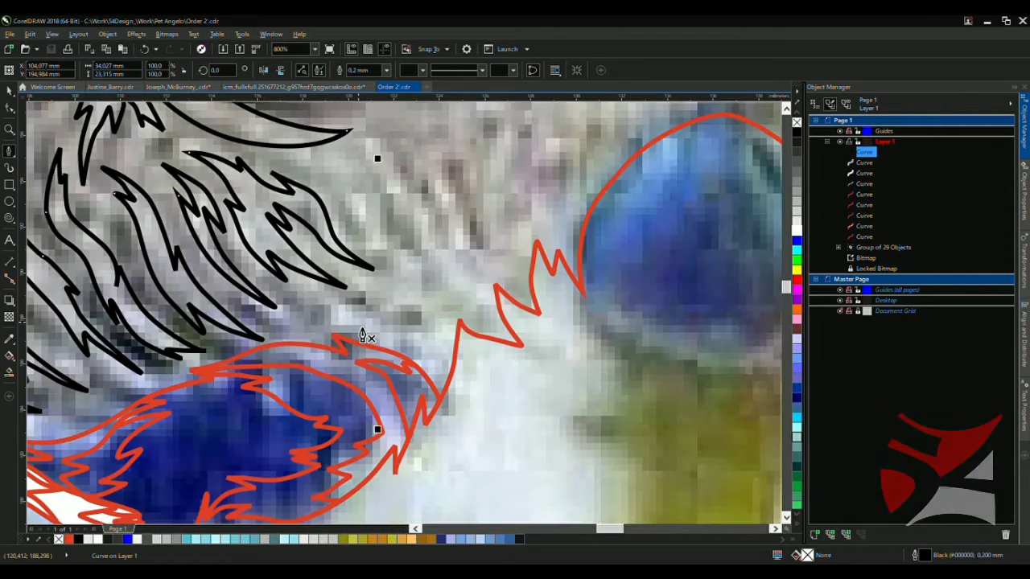
left_click(398, 400)
left_click(271, 340)
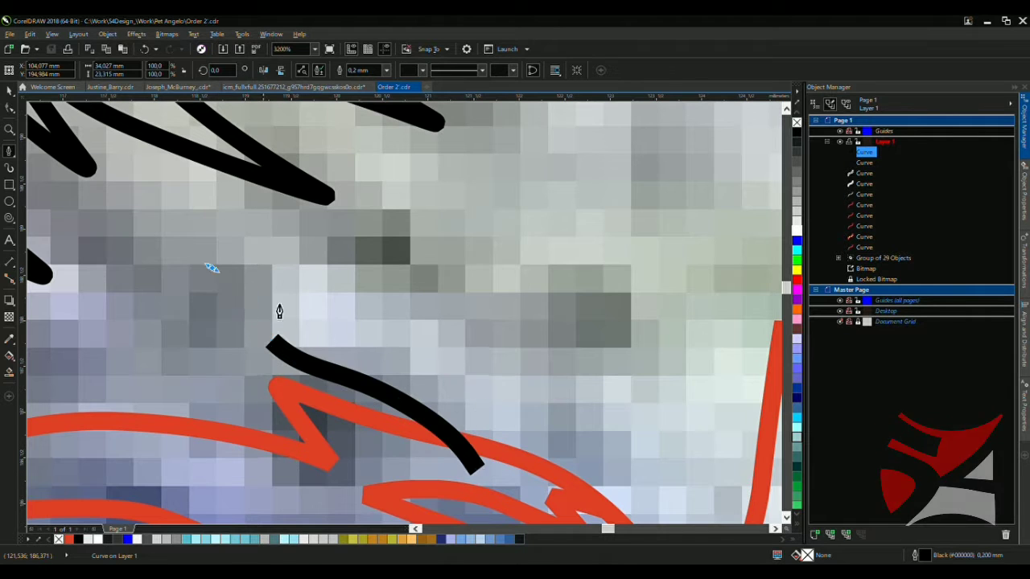
left_click(207, 266)
left_click(349, 320)
left_click(472, 341)
Extend the feather outline above the blue cheek patch with notched tips toward the beak, to about 4.5 × 3.4 mm overall
left_click(430, 304)
left_click(548, 343)
left_click(428, 199)
left_click(596, 232)
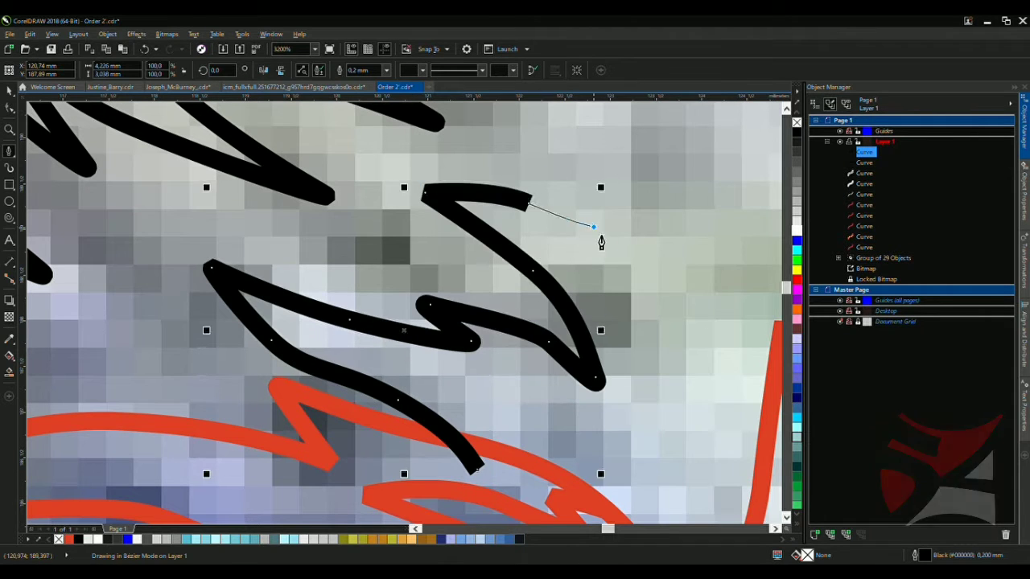
left_click(552, 153)
scroll(600, 257, "down", 2)
scroll(601, 257, "up", 1)
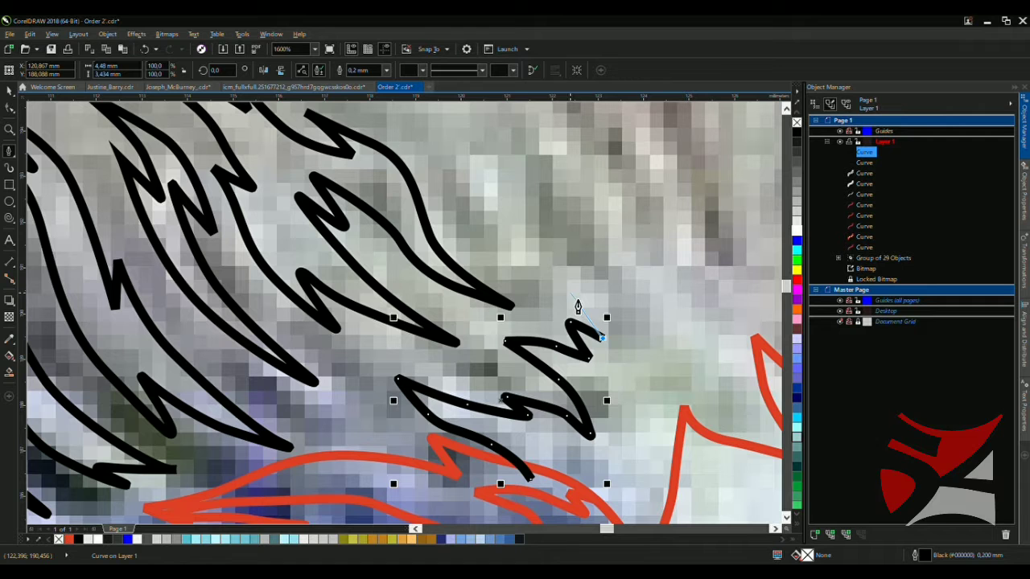
Trace a long feather point reaching up toward the eye and the edge beyond it, extending the outline to about 5.5 × 7.3 mm
left_click(474, 202)
left_click(445, 149)
left_click_drag(613, 291, 620, 266)
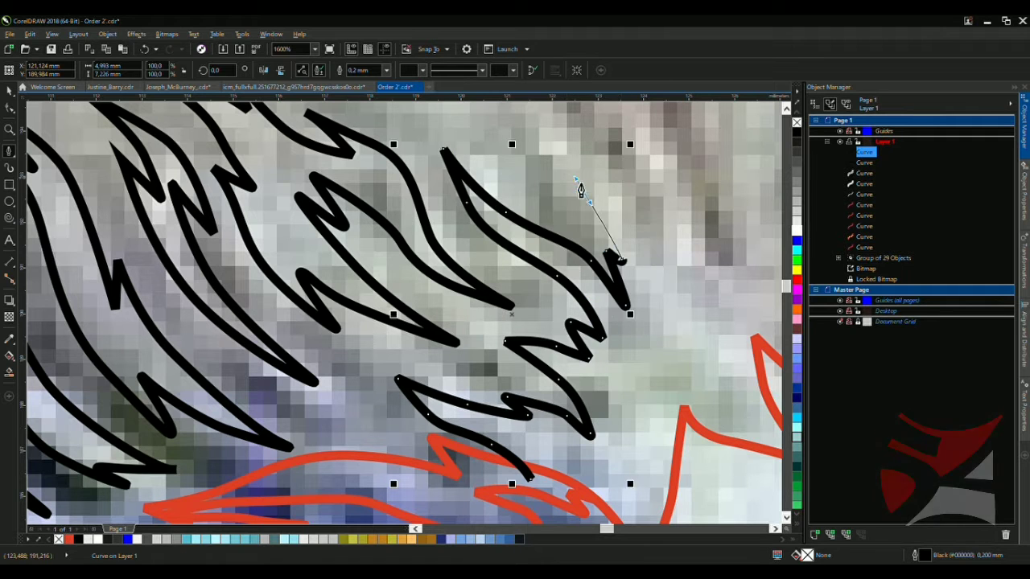
left_click(550, 145)
left_click_drag(648, 219, 658, 240)
scroll(594, 258, "up", 2)
scroll(567, 244, "down", 2)
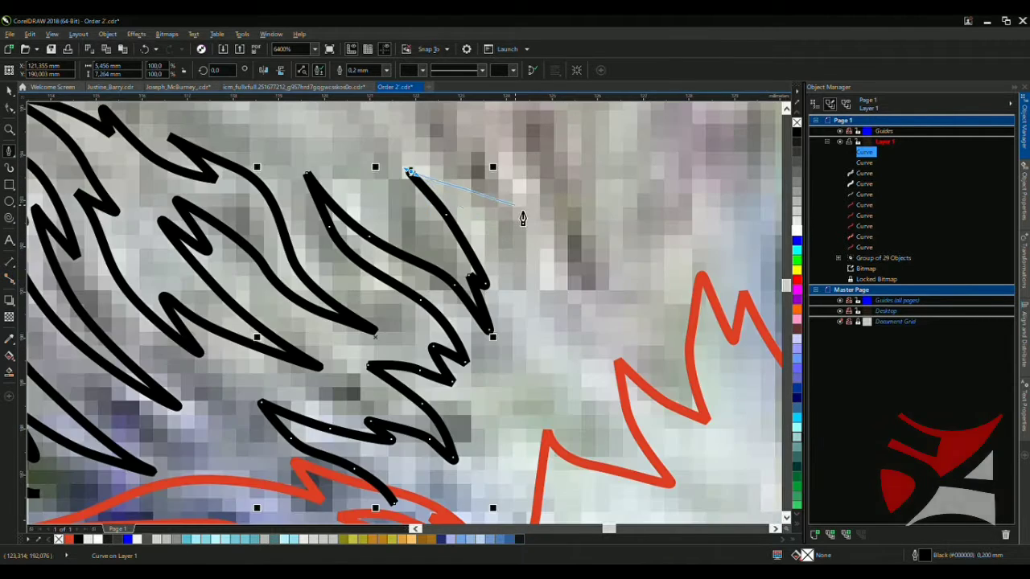
Add a run of jagged feather tips toward the blue cere, extending the outline to about 8 × 7.3 mm
scroll(524, 218, "up", 1)
left_click(494, 150)
left_click(620, 354)
left_click(626, 272)
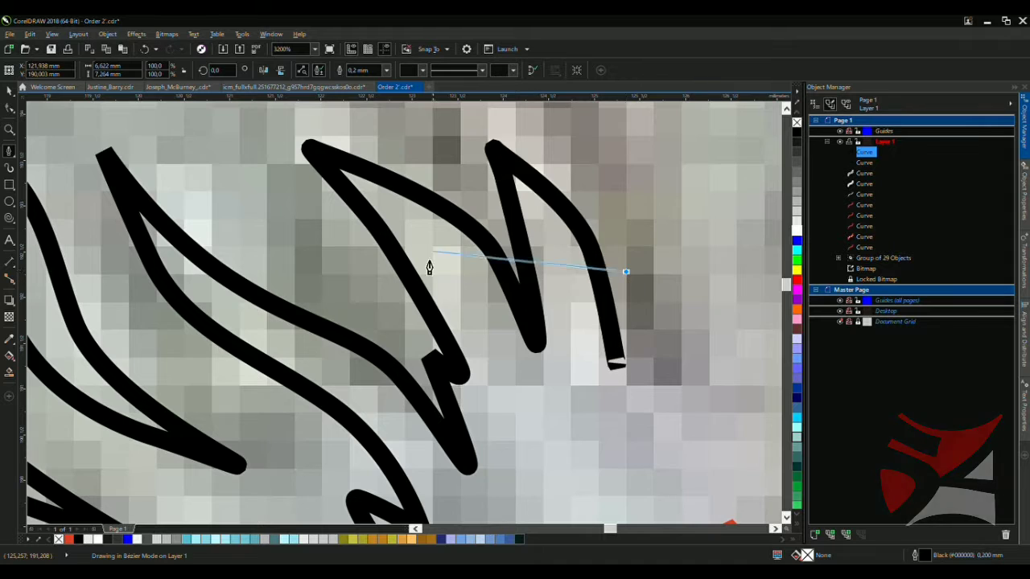
scroll(430, 269, "down", 3)
scroll(445, 299, "up", 1)
left_click(465, 320)
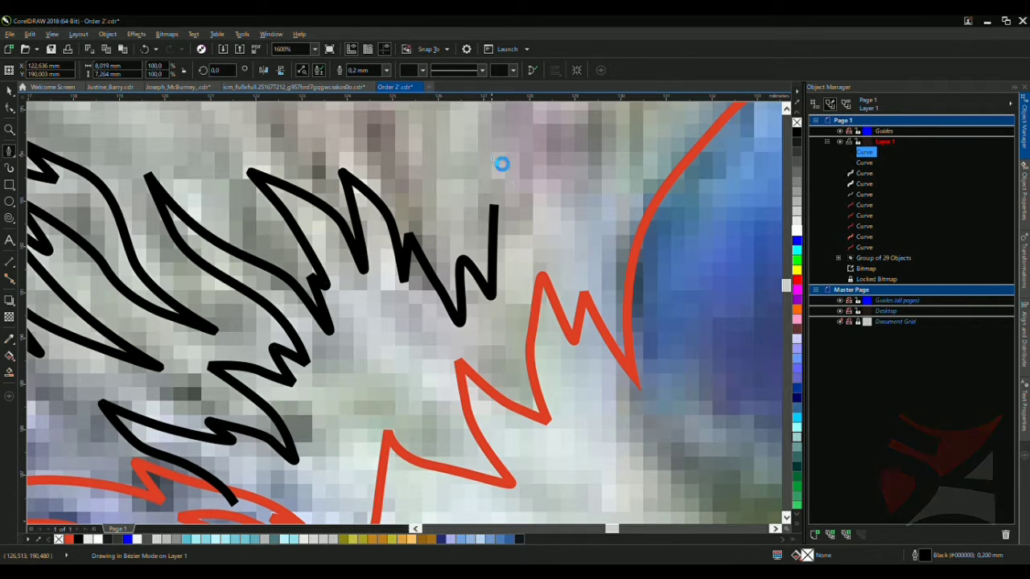
Trace the taller spikes and the notch behind the blue cere, extending the outline to about 10.8 × 8.9 mm
left_click(491, 146)
left_click(530, 206)
scroll(559, 301, "down", 1)
scroll(554, 258, "up", 1)
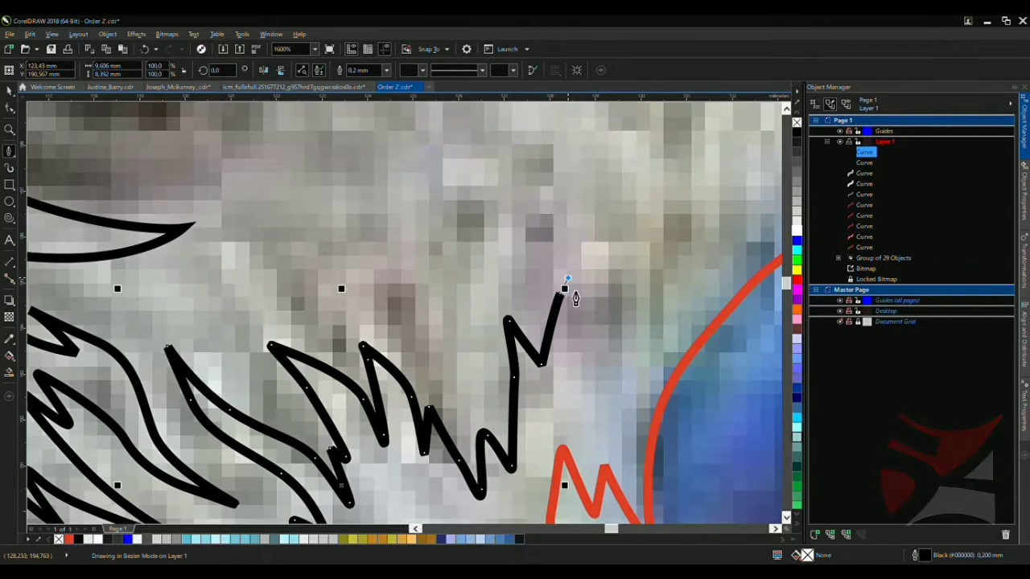
left_click(566, 274)
left_click(592, 417)
left_click(616, 400)
scroll(611, 394, "down", 2)
scroll(616, 374, "up", 2)
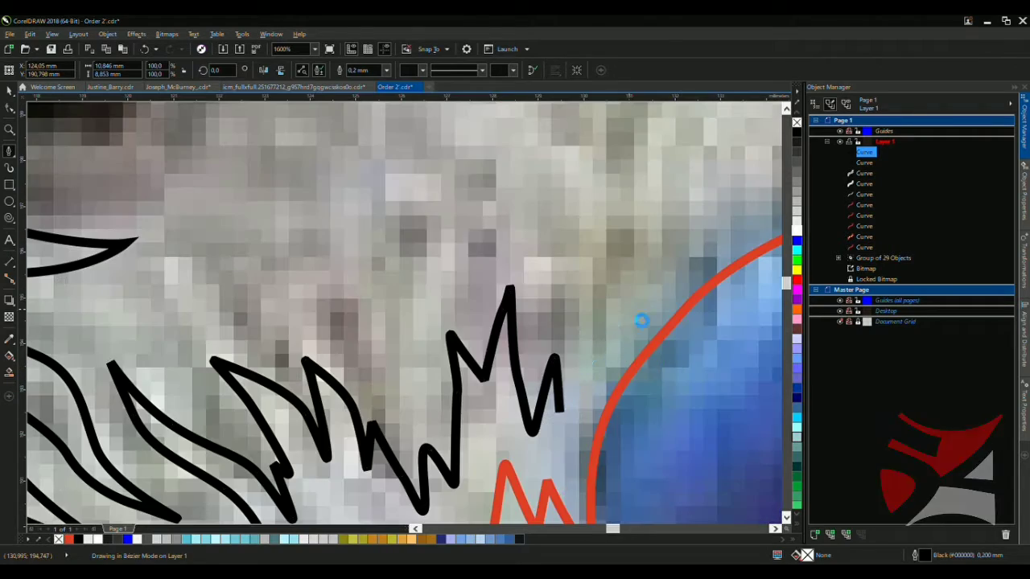
Trace the last spike beside the cere and close the outline around and below the red face edge, about 12.4 × 12.2 mm overall
double_click(638, 309)
scroll(636, 322, "down", 2)
scroll(605, 364, "up", 2)
left_click(602, 463)
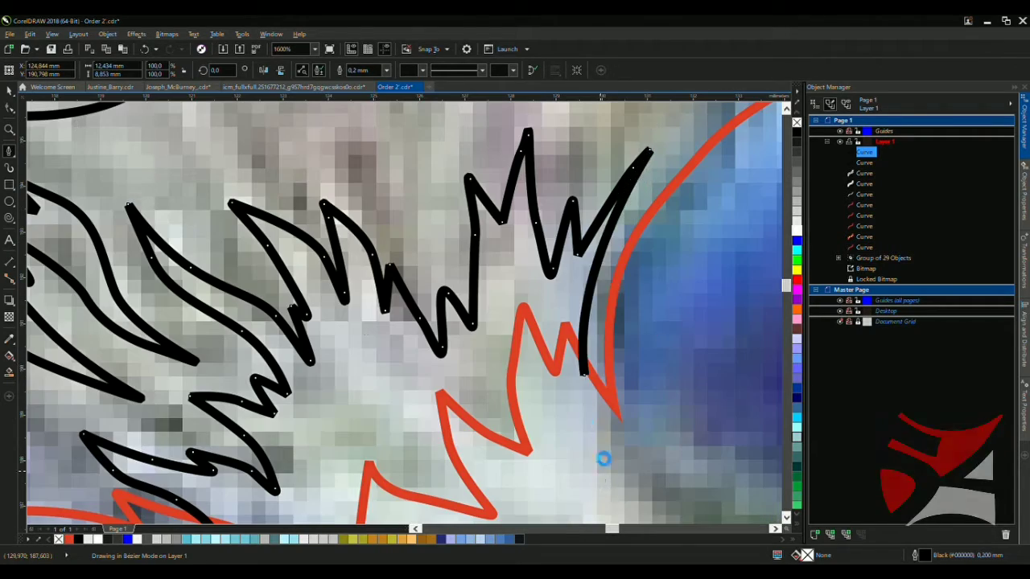
scroll(602, 462, "down", 2)
scroll(532, 282, "up", 2)
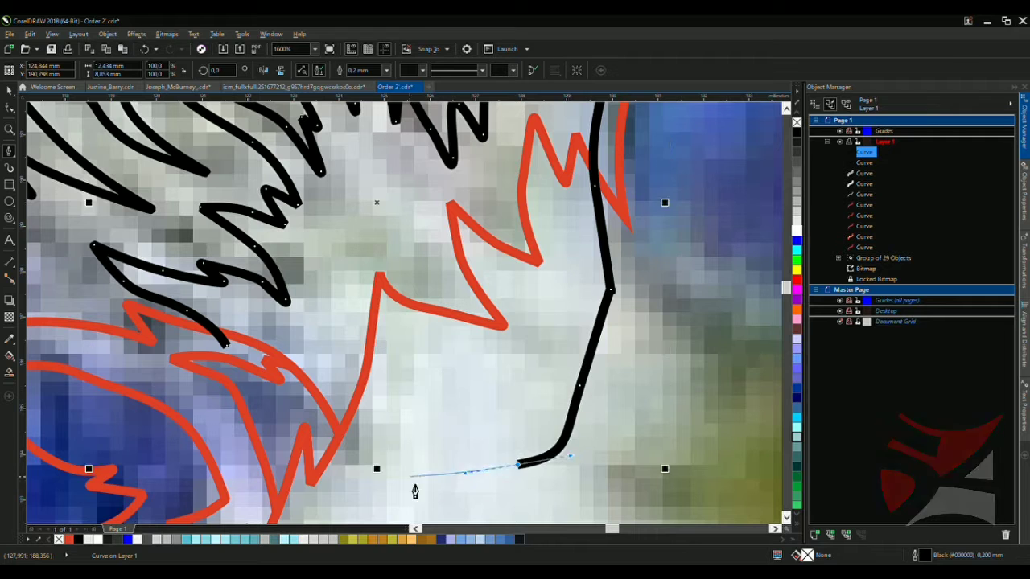
left_click_drag(339, 487, 284, 403)
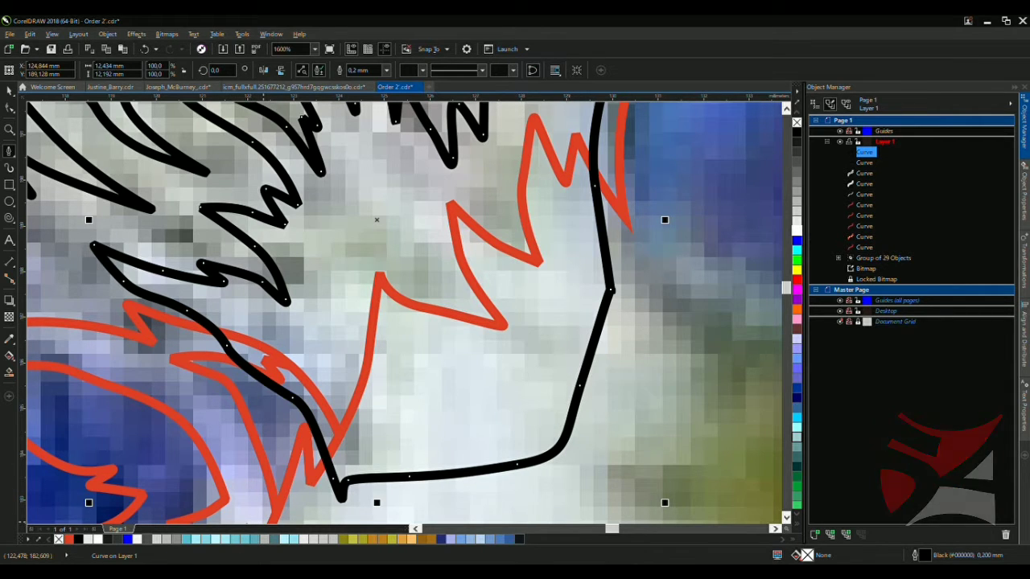
Intersect the closed outline with the red face curve and delete the original black outline
scroll(650, 338, "down", 2)
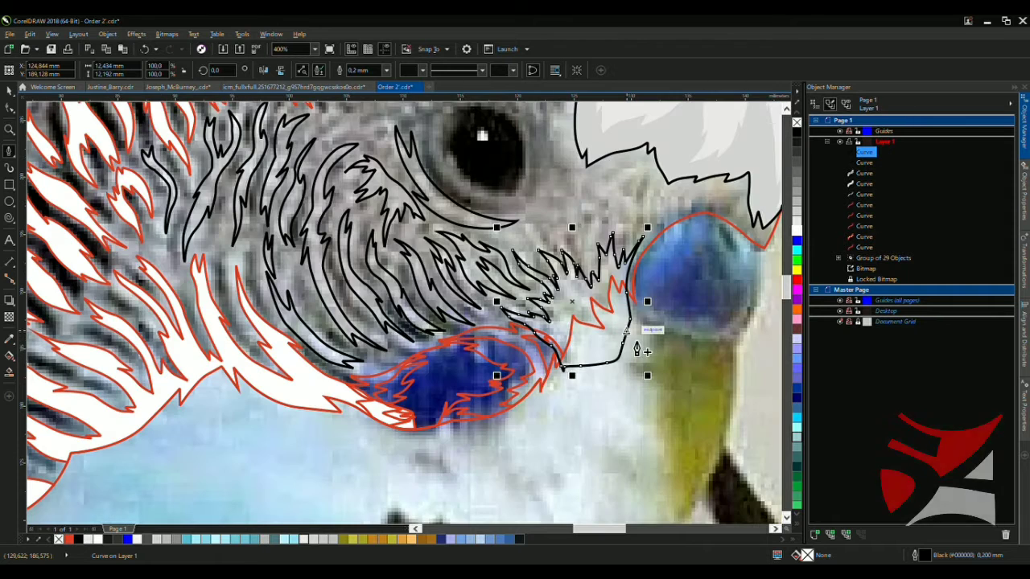
key("space")
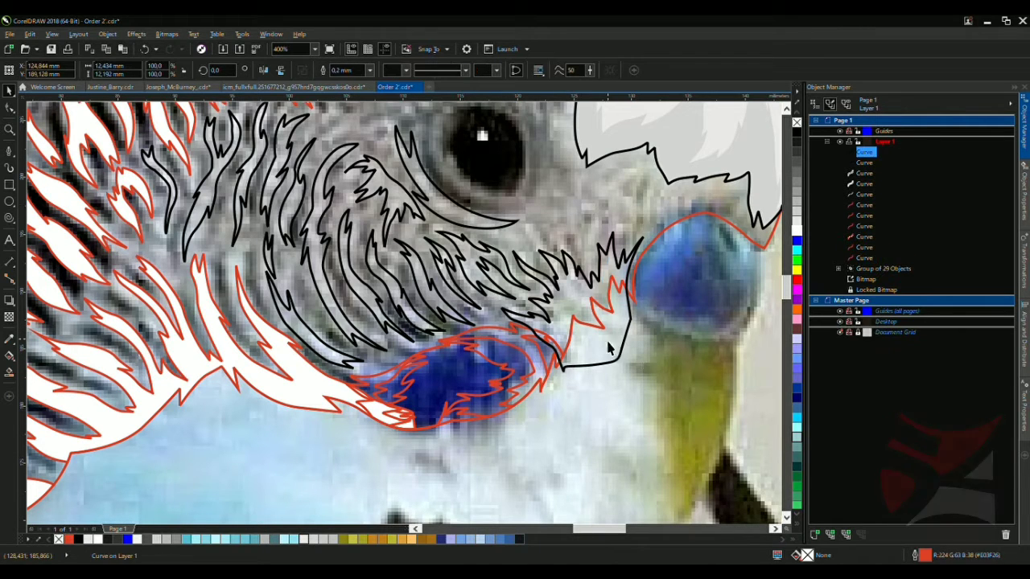
left_click_drag(607, 342, 521, 319)
key("Delete")
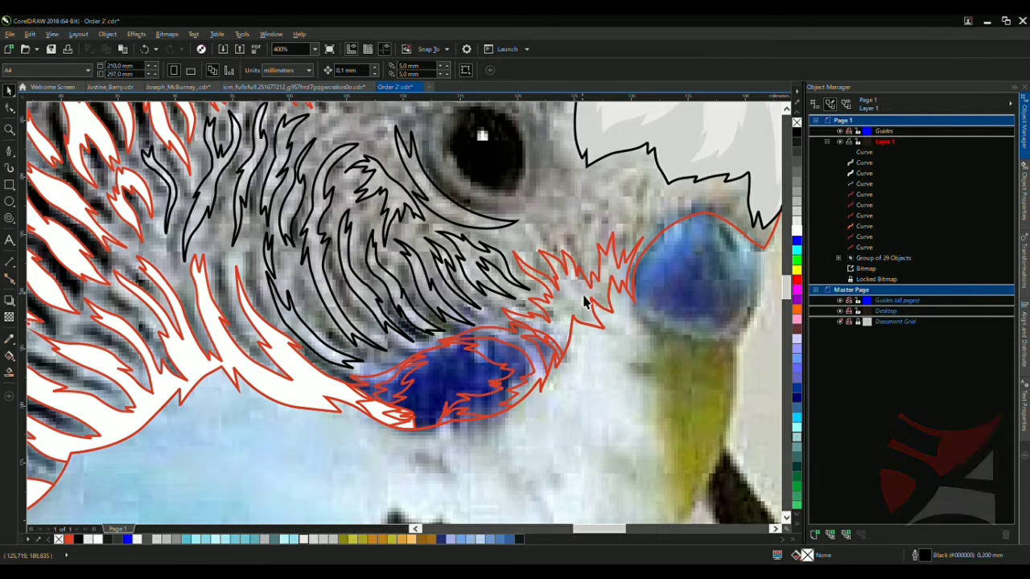
Select the black cheek-feather curve and the new red feather shape and combine them into one curve
left_click(473, 248)
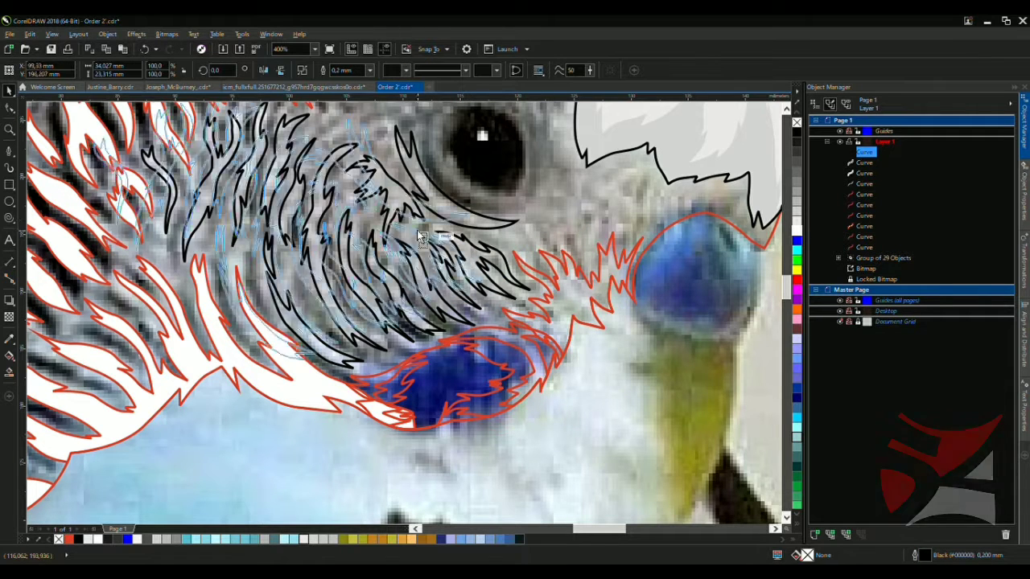
left_click(570, 300, "shift")
key("ctrl+l")
Try a white fill on the combined cheek-feather curve and undo it
scroll(361, 297, "down", 2)
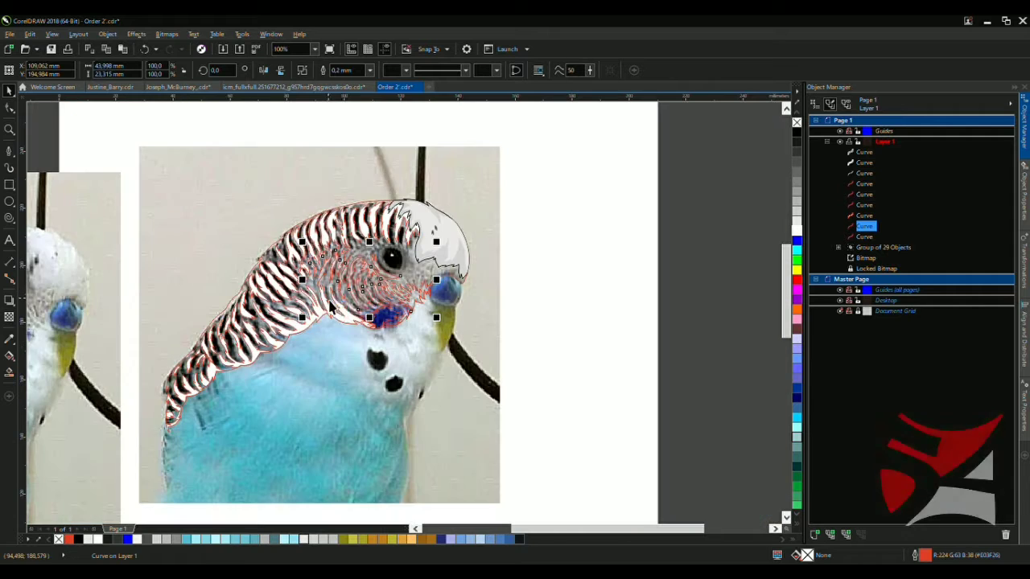
scroll(346, 294, "up", 1)
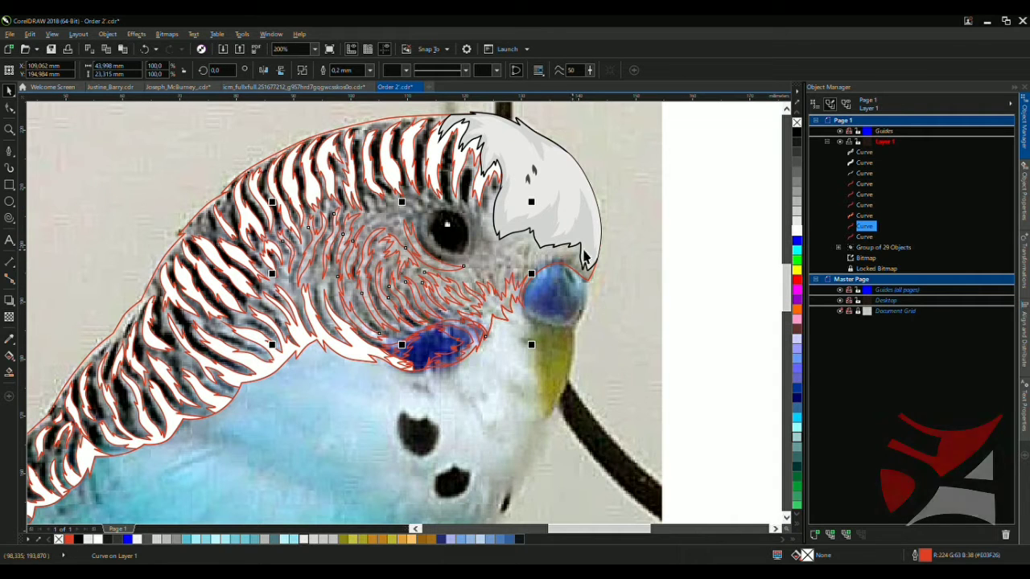
left_click(796, 233)
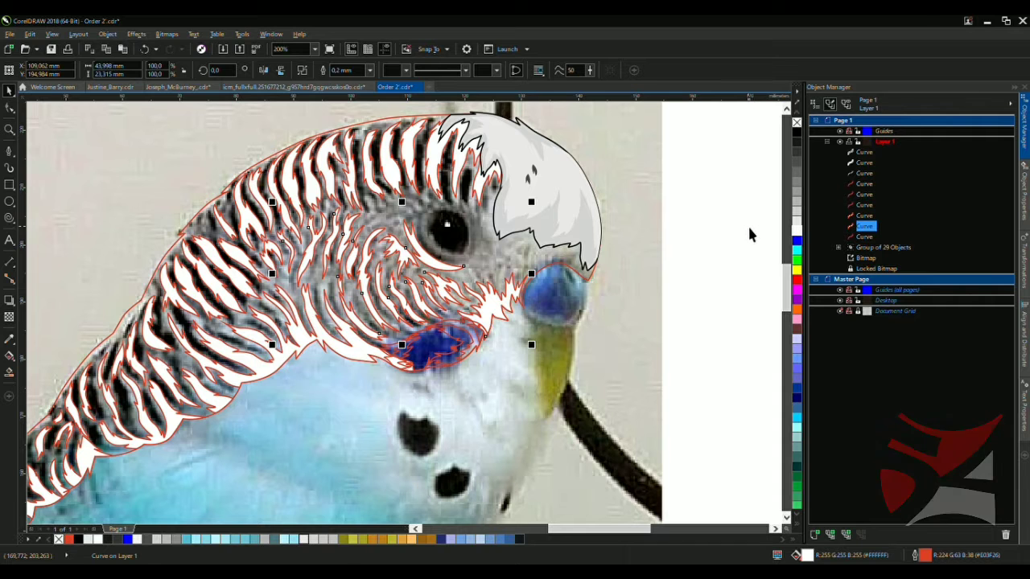
key("ctrl+z")
Start an outline at the crest edge in front of the eye, tracing its first tip and notch, about 1.1 × 3.3 mm
key("F5")
scroll(524, 207, "up", 1)
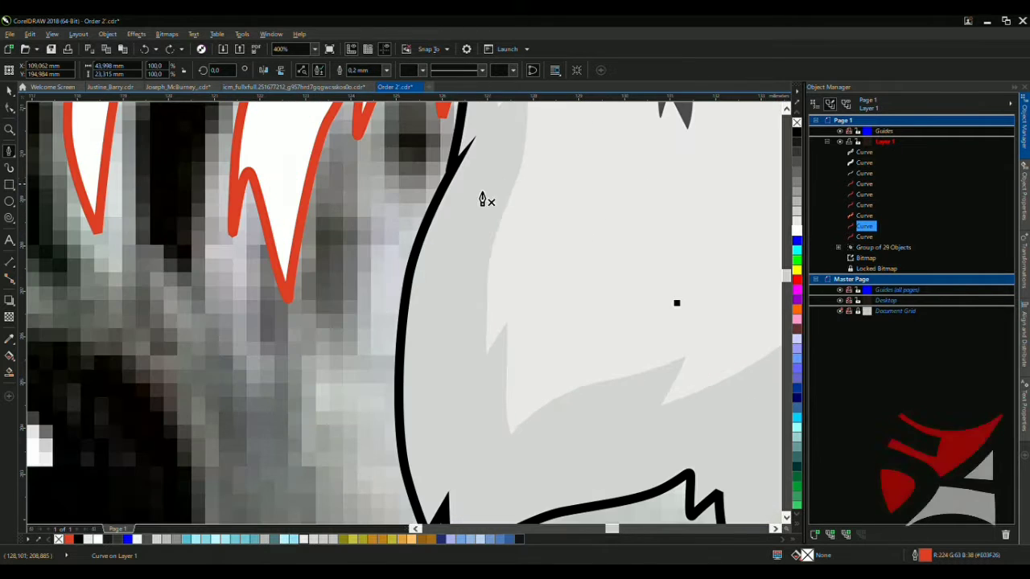
left_click(439, 281)
left_click(439, 135)
left_click(384, 176)
left_click(398, 191)
left_click(390, 227)
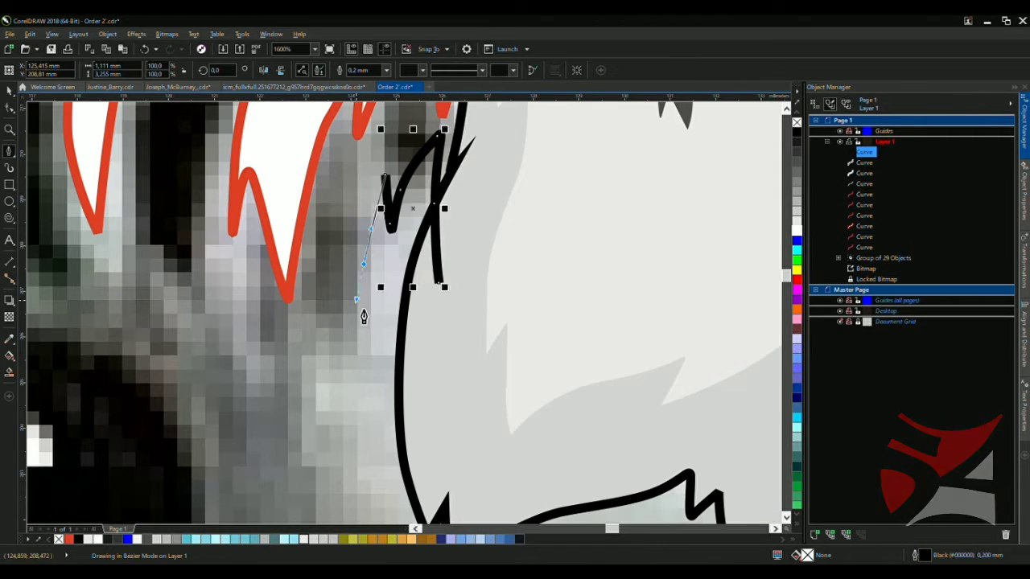
Trace the outline down between the eye and the crest with small zigzag tips, to about 3.1 × 6.1 mm overall
left_click(364, 263)
left_click(355, 355)
left_click(337, 420)
left_click(326, 385)
left_click(312, 416)
left_click(289, 369)
scroll(293, 366, "down", 2)
scroll(270, 275, "up", 1)
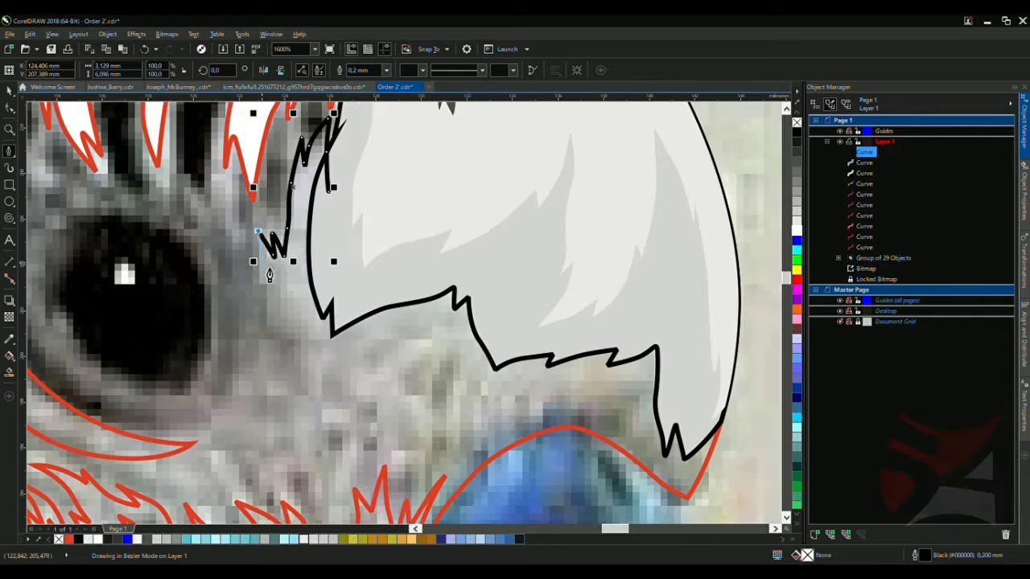
Continue the outline below the crest with a deep point and a row of short notches, to about 7 × 13.3 mm overall
left_click(313, 419)
left_click(333, 368)
scroll(499, 379, "up", 1)
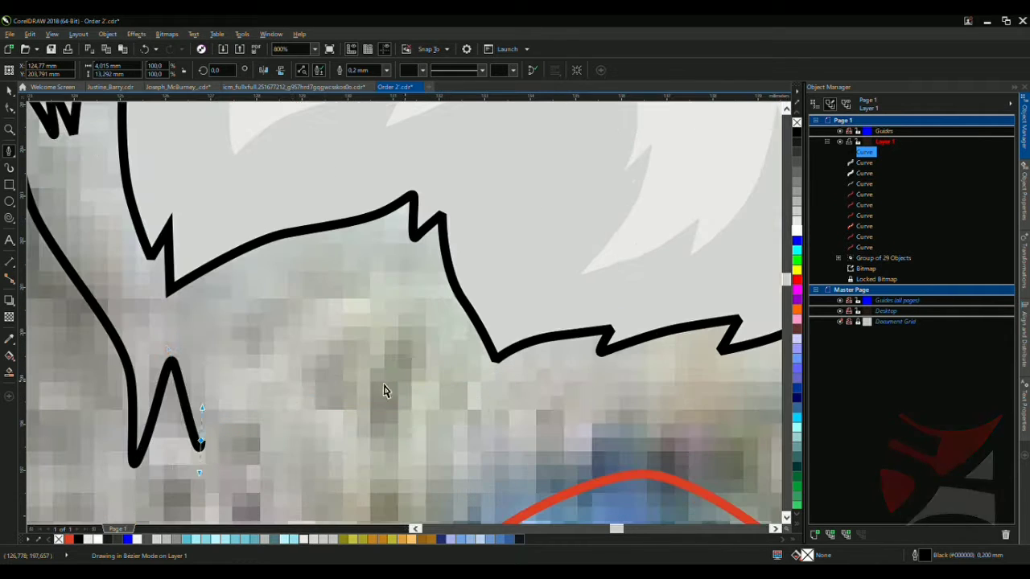
left_click(185, 432)
left_click(310, 317)
left_click(294, 367)
left_click(334, 329)
left_click(325, 385)
left_click(369, 340)
scroll(374, 342, "down", 2)
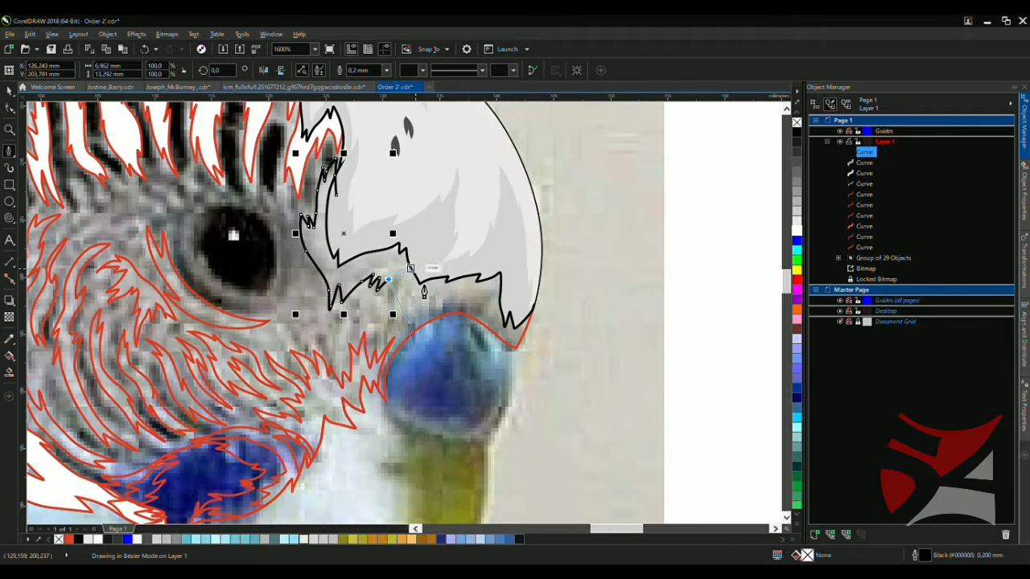
Carry the jagged edge on between the crest and the top of the cere, to about 13.9 × 13.3 mm overall
scroll(395, 283, "up", 2)
left_click(440, 218)
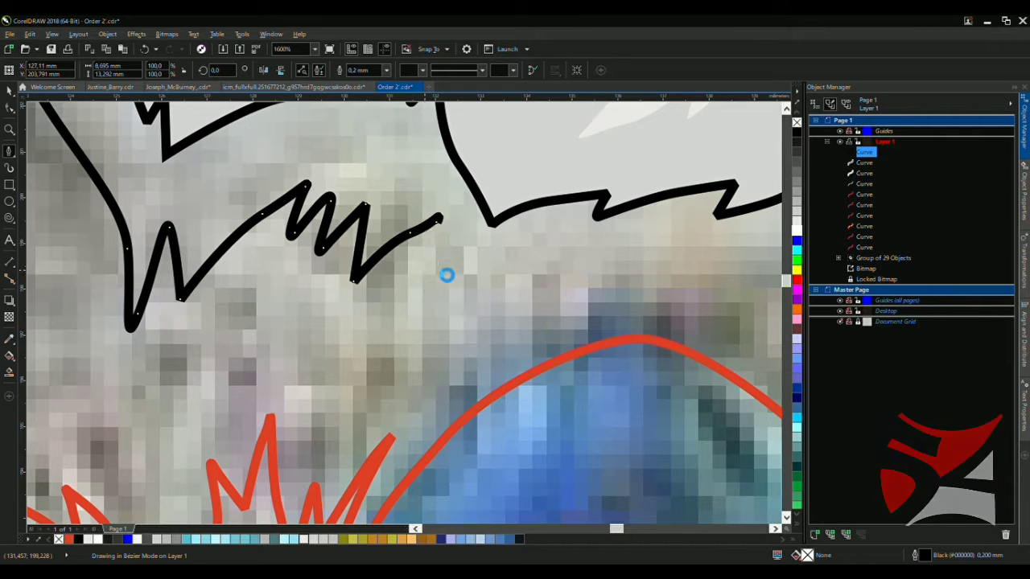
left_click(649, 256)
left_click(628, 280)
scroll(453, 314, "down", 2)
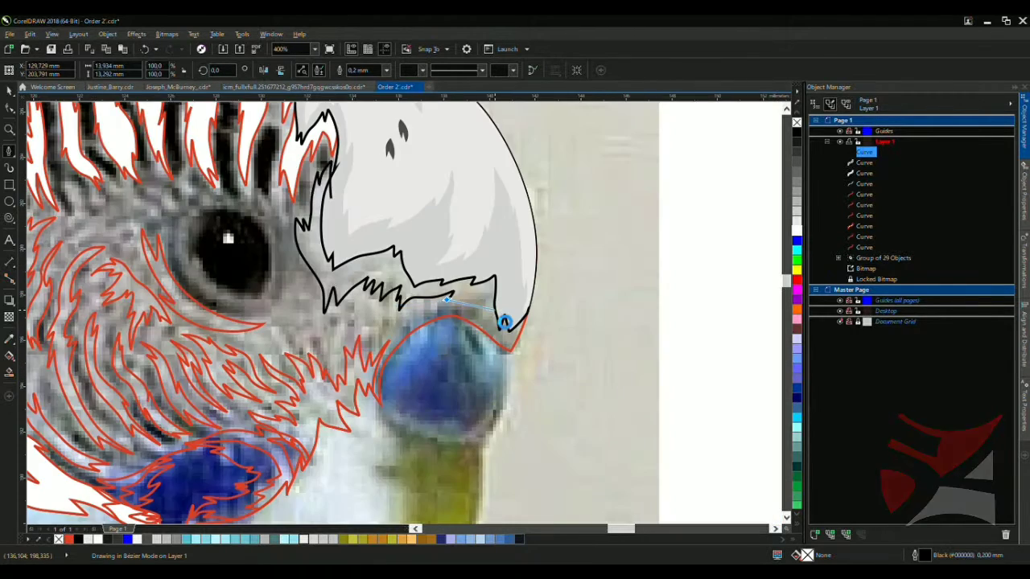
Add the last notches at the crest's front and close the outline across the crest, about 18 × 13.3 mm overall
scroll(371, 265, "up", 2)
left_click(418, 256)
left_click(453, 237)
left_click(449, 284)
left_click(500, 228)
scroll(534, 289, "down", 2)
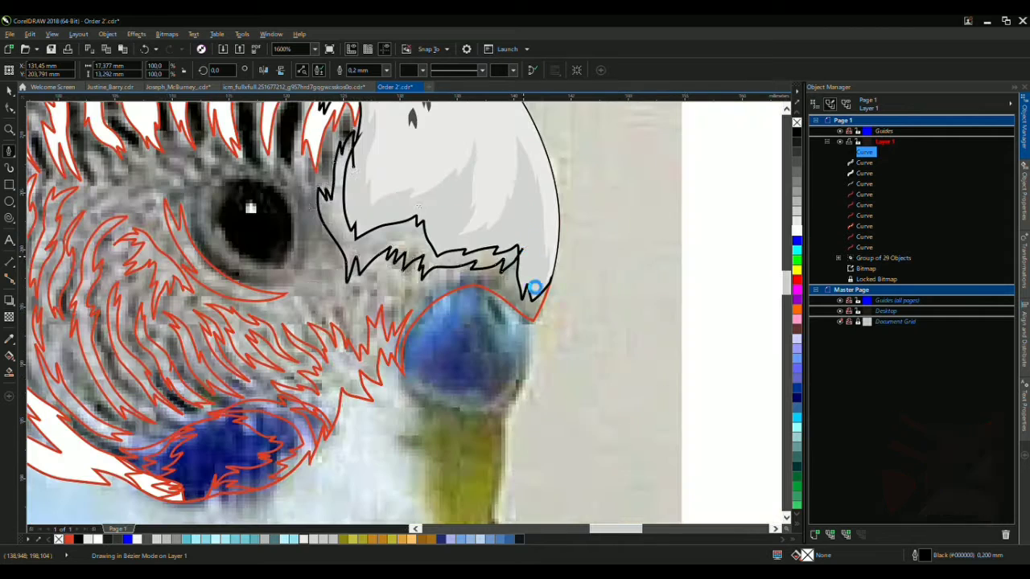
scroll(369, 193, "down", 2)
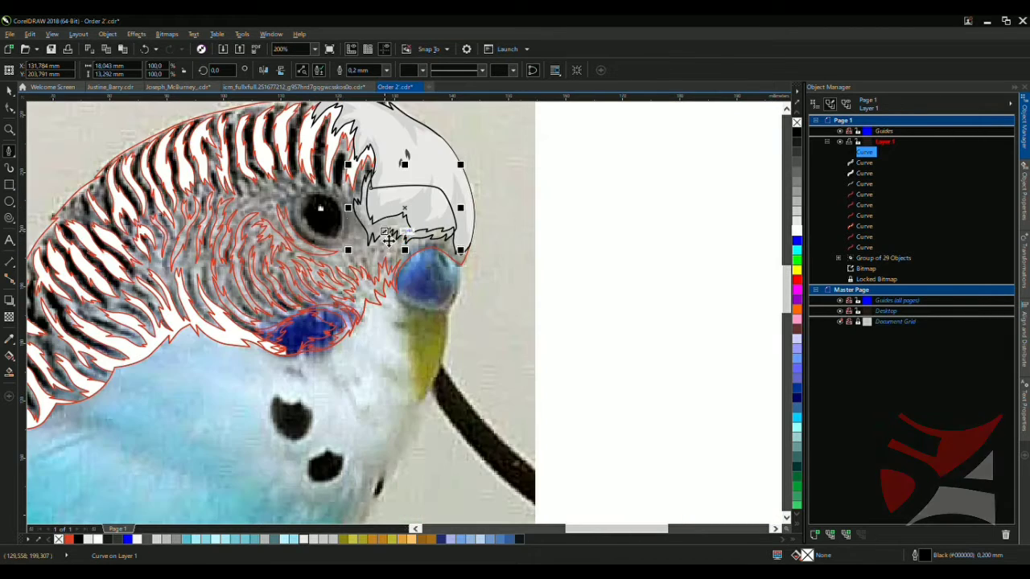
Intersect the closed crest-edge outline with the red face curve and combine the resulting shape with the cheek-feather curve
scroll(345, 216, "up", 2)
key("space")
left_click(268, 285, "shift")
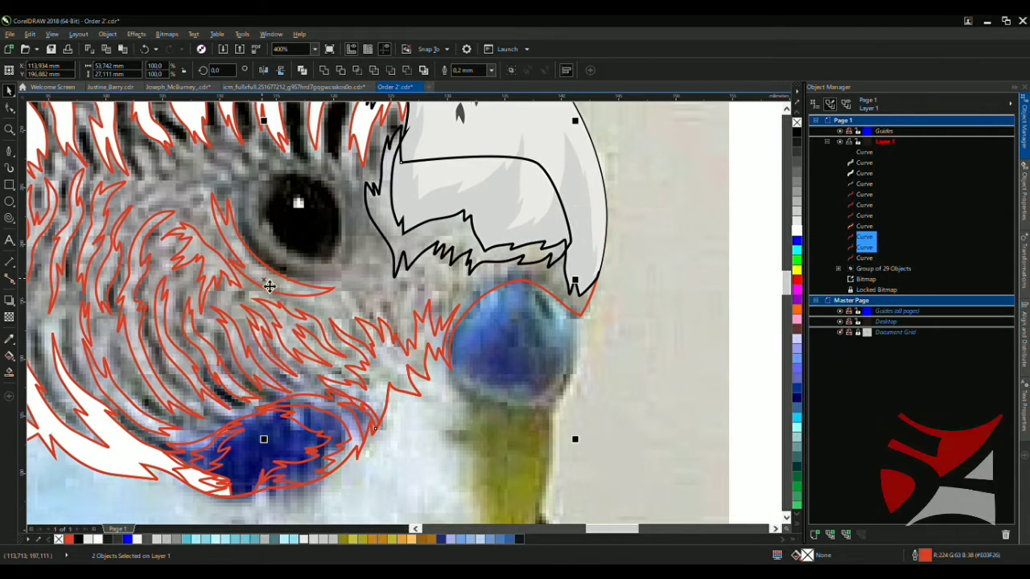
key("ctrl+l")
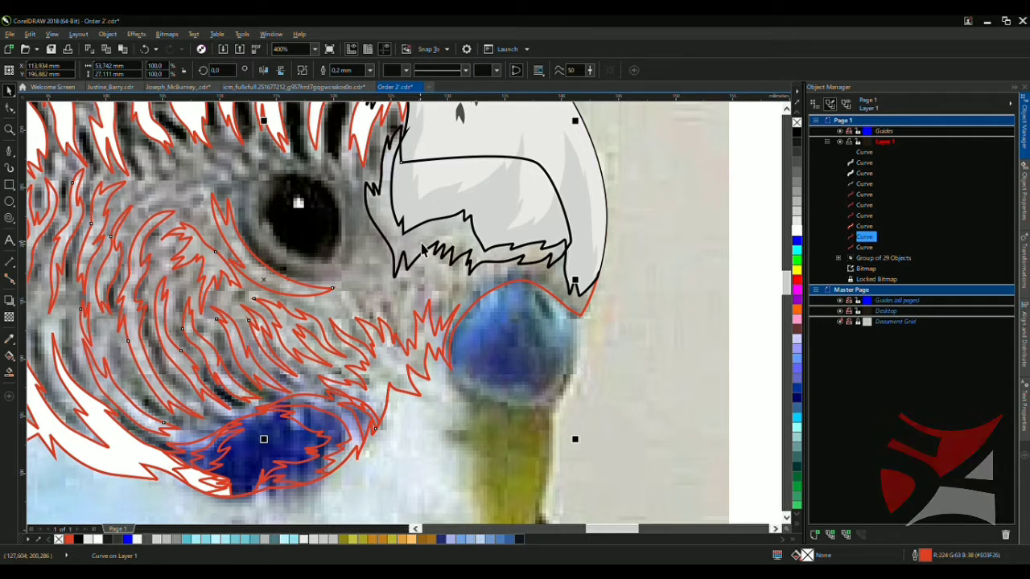
Delete the leftover black outline overlapping the crest
left_click(422, 249)
scroll(361, 226, "down", 1)
key("Delete")
scroll(362, 225, "down", 1)
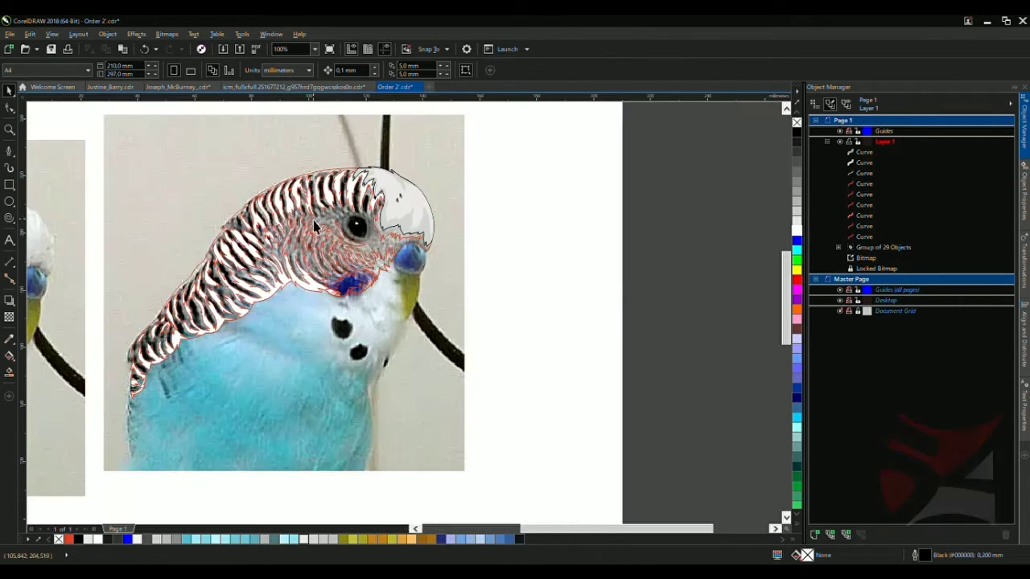
Trace a small closed feather with one notch in its lower edge, just behind and level with the eye
scroll(366, 221, "up", 3)
key("F5")
scroll(379, 214, "up", 2)
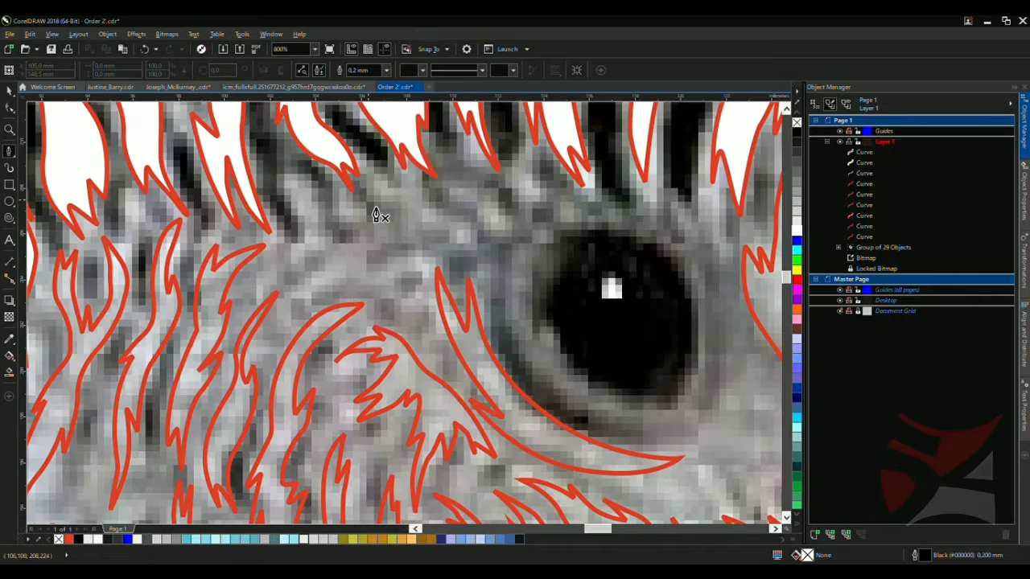
left_click_drag(443, 214, 386, 253)
left_click(358, 270)
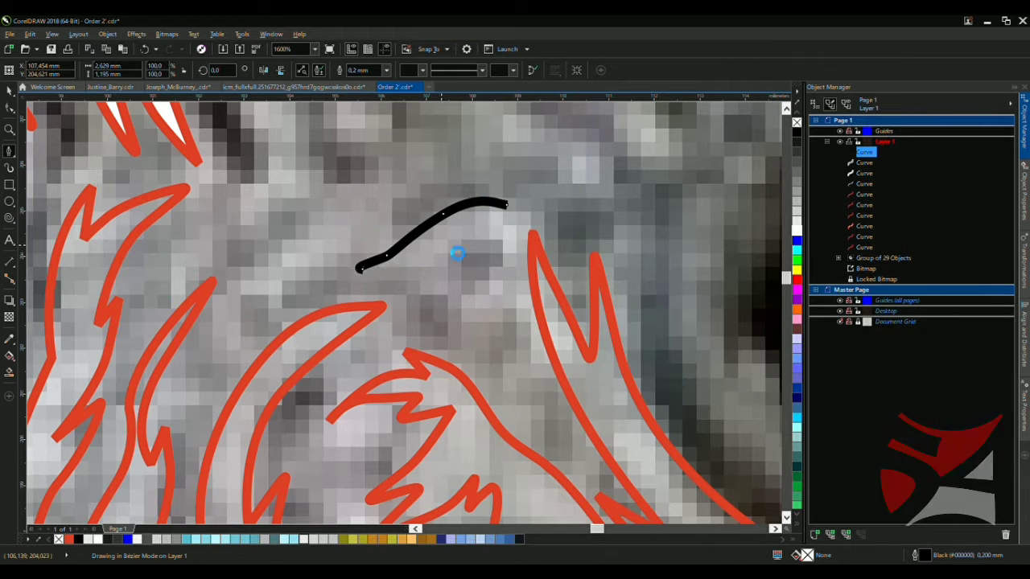
left_click(511, 201)
Trace a second, longer feather further behind the eye with a notch at each end, about 4.8 × 2.8 mm
left_click(404, 174)
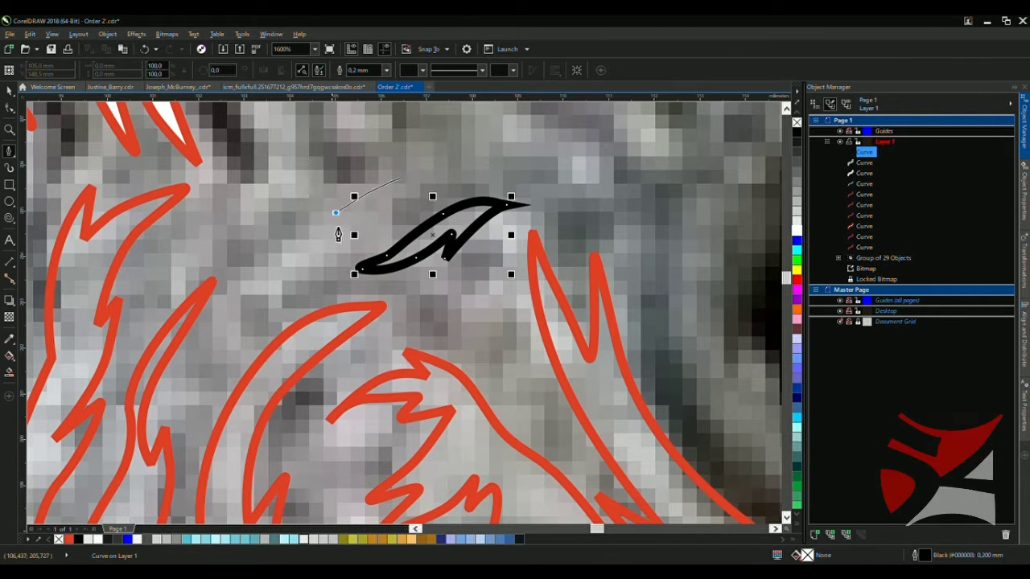
left_click(338, 214)
left_click(242, 277)
left_click(228, 300)
left_click(312, 282)
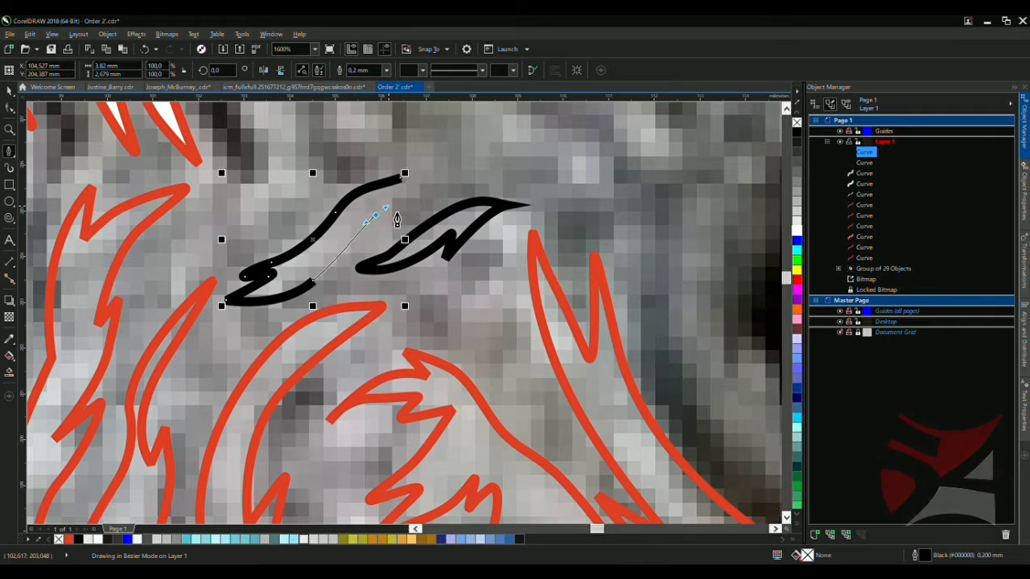
left_click(375, 214)
scroll(361, 156, "up", 1)
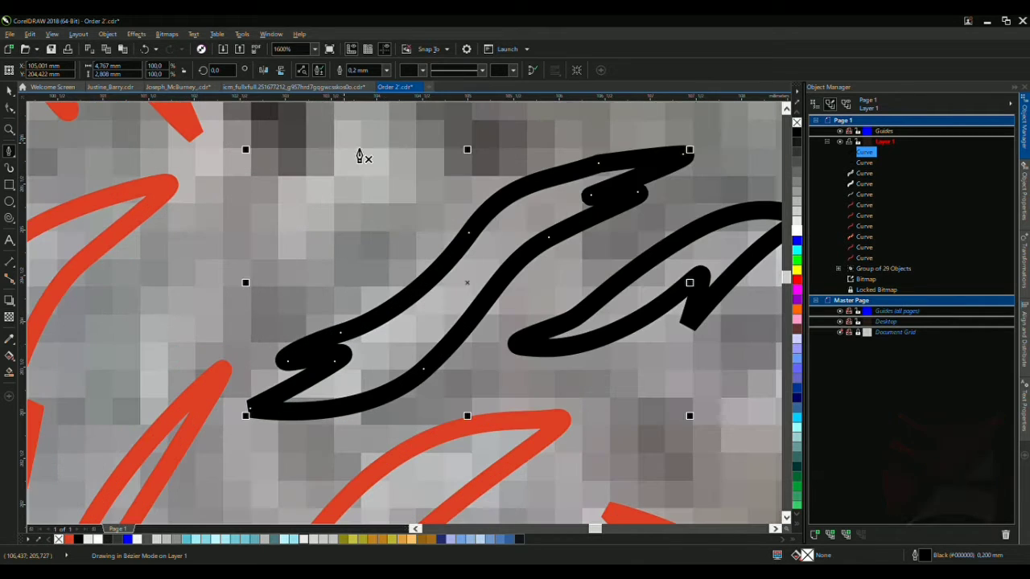
Trace a third closed feather further behind the eye with a notch in its lower edge, about 4.8 × 2.6 mm
left_click_drag(389, 131, 334, 156)
left_click_drag(84, 367, 237, 333)
mouse_move(254, 256)
left_mouse_down()
mouse_move(271, 269)
mouse_move(379, 172)
left_mouse_up()
mouse_move(531, 131)
left_mouse_down()
mouse_move(435, 153)
mouse_move(420, 142)
left_mouse_up()
key("space")
Combine the three black feathers behind the eye with the red face-feather curve
scroll(378, 201, "down", 5)
scroll(294, 303, "up", 4)
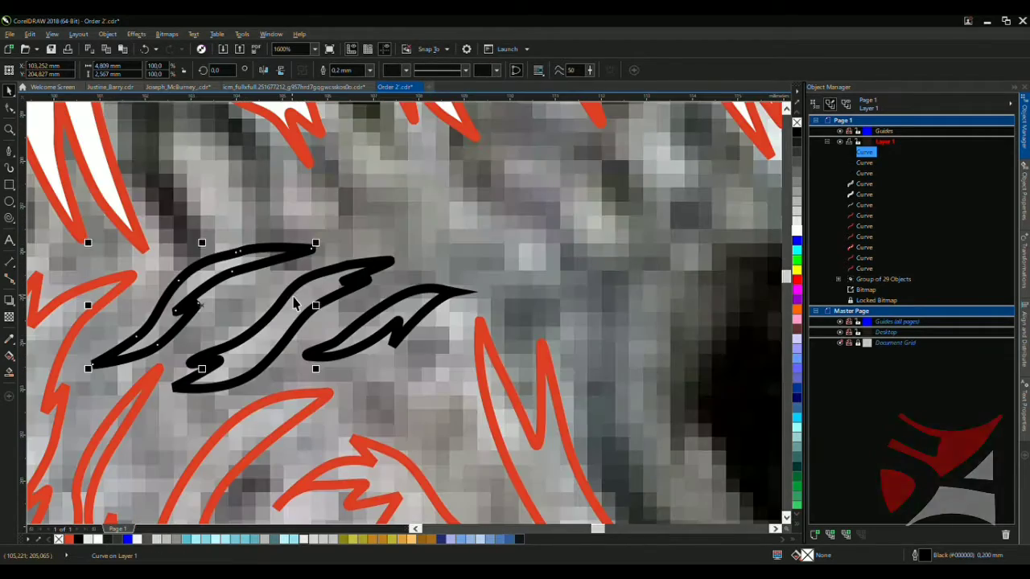
left_click(395, 312, "shift")
scroll(435, 282, "down", 2)
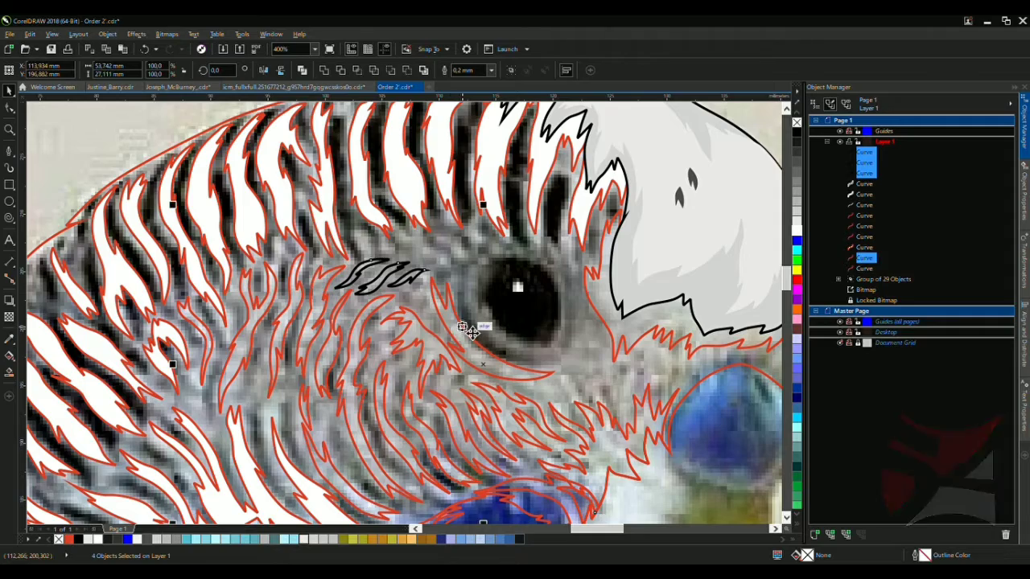
key("ctrl+l")
Fill the combined face-feather curve with white and deselect it
scroll(483, 330, "down", 1)
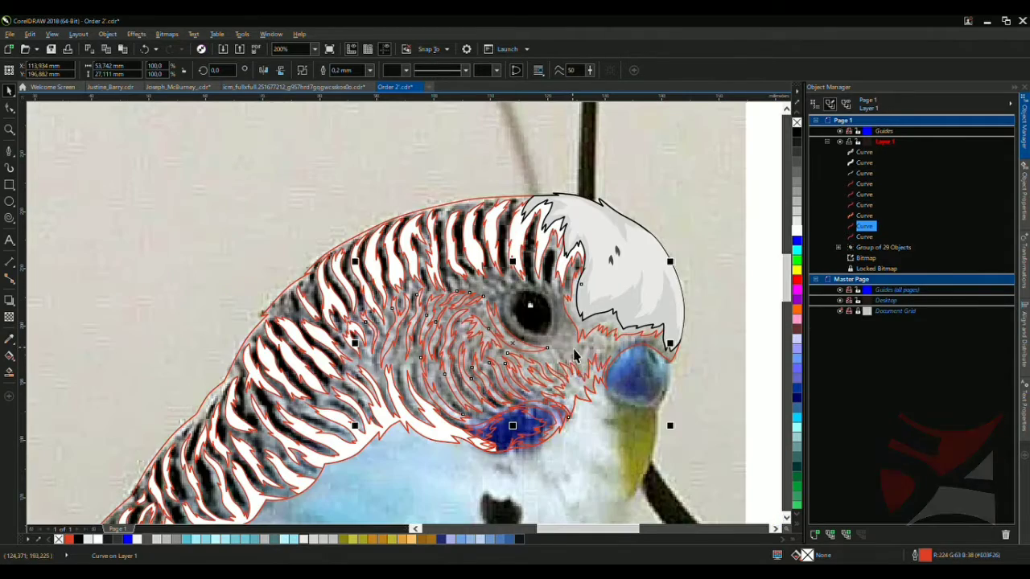
scroll(574, 357, "up", 1)
key("space")
scroll(483, 295, "up", 1)
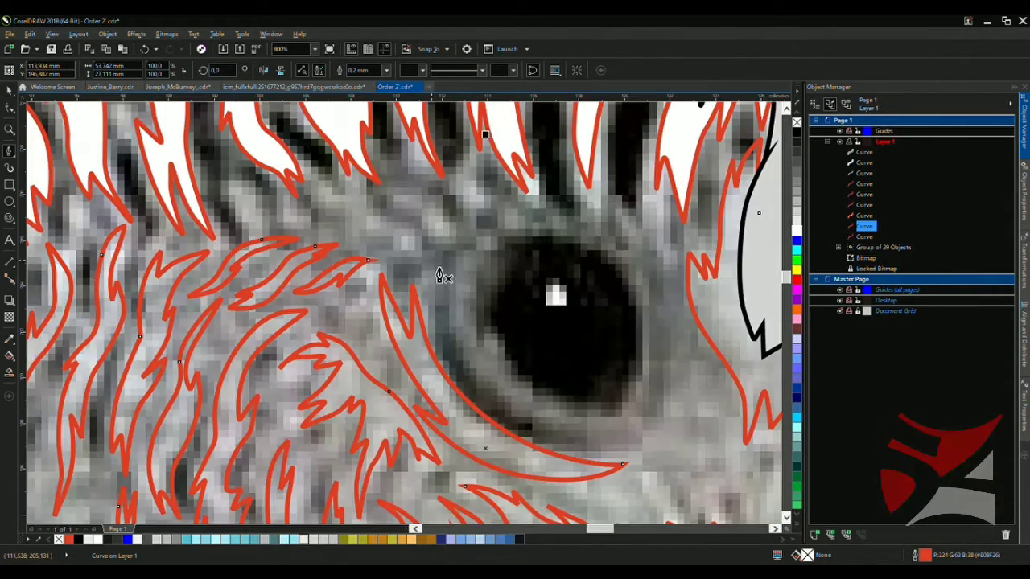
scroll(552, 237, "down", 2)
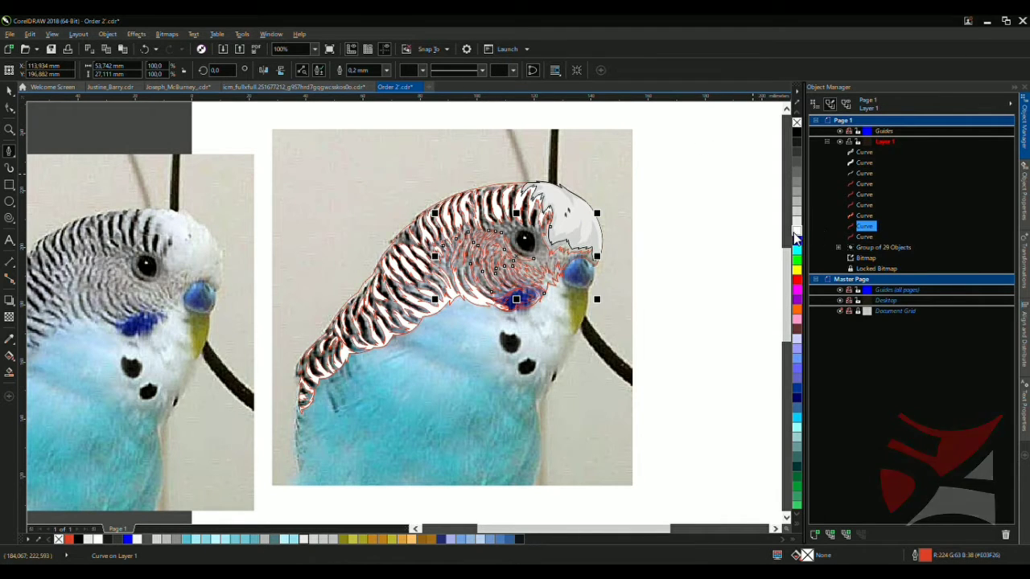
key("space")
scroll(667, 237, "down", 1)
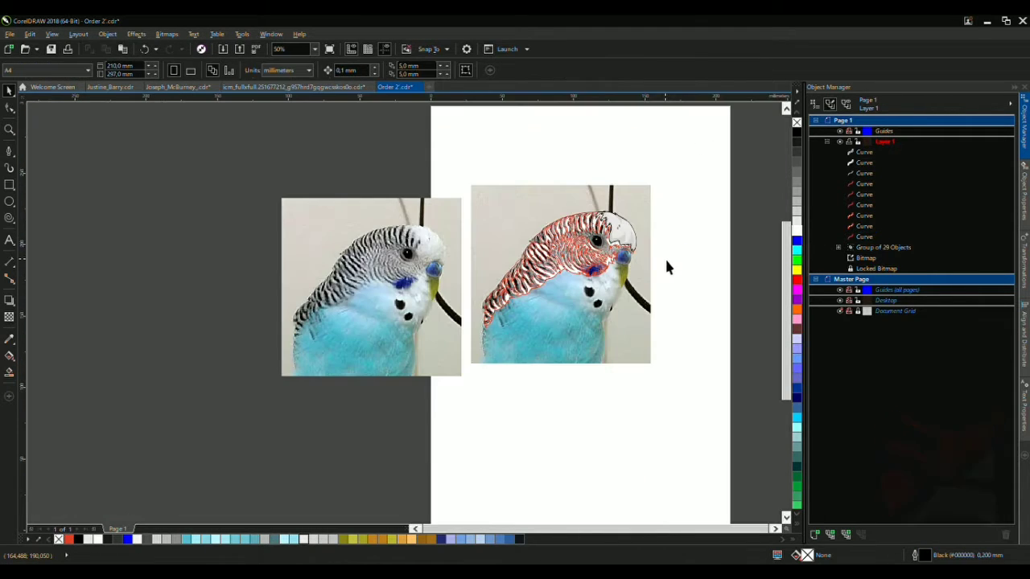
scroll(577, 259, "up", 2)
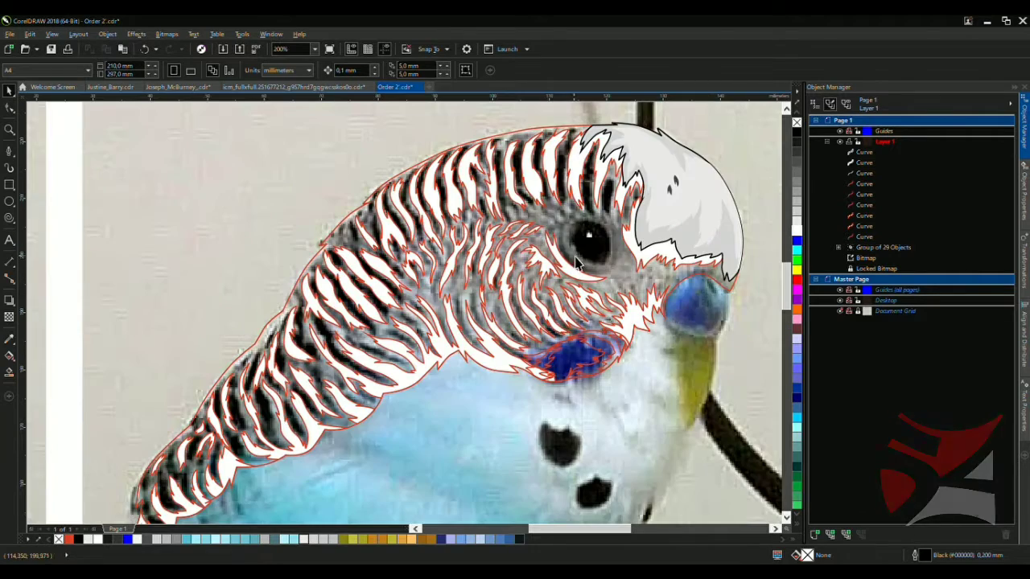
Examine the white feather markings around the eye, cheek and nape against the photo
key("space")
scroll(593, 223, "up", 2)
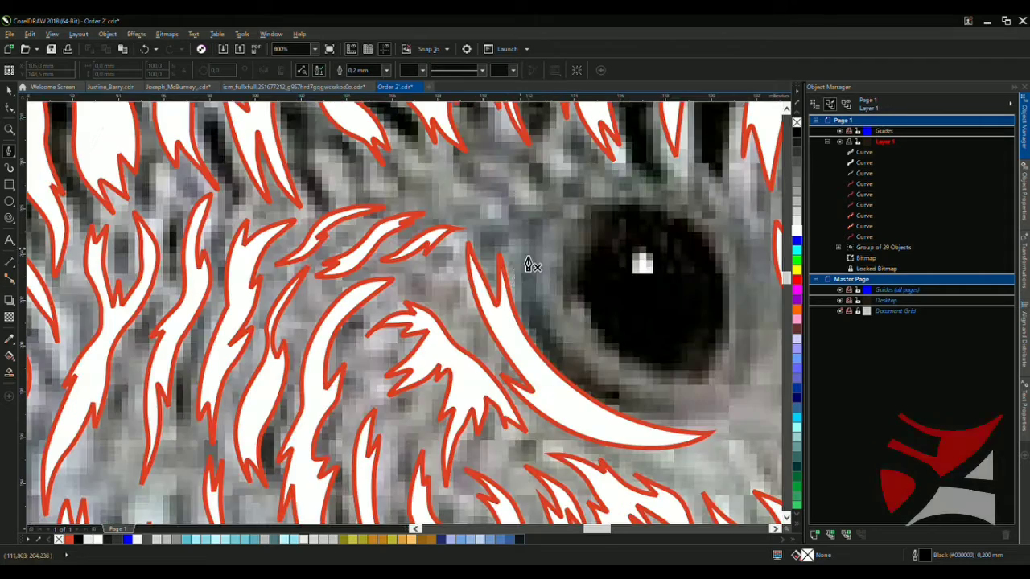
scroll(552, 279, "down", 4)
scroll(523, 265, "up", 2)
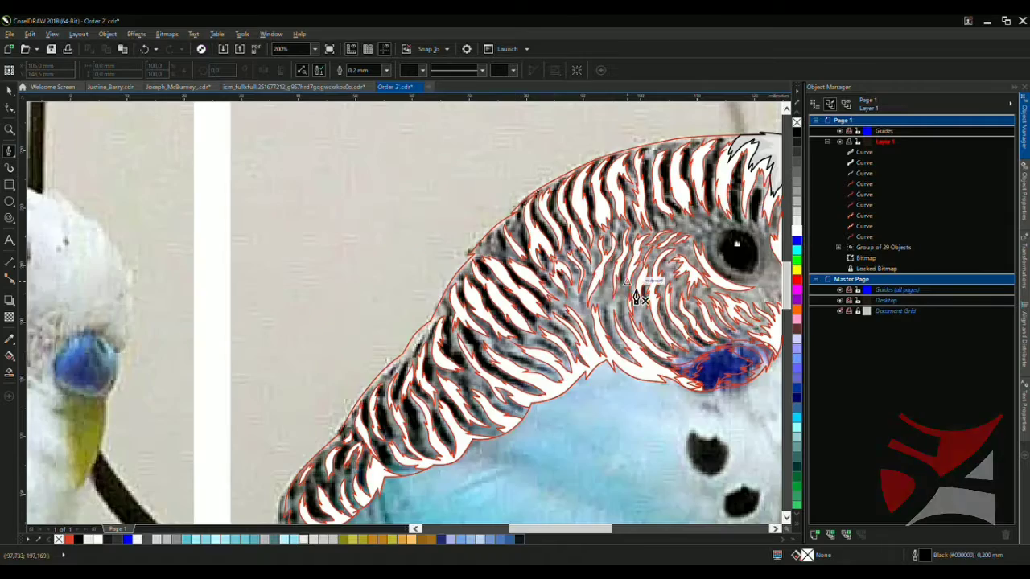
scroll(512, 299, "down", 1)
scroll(512, 300, "up", 2)
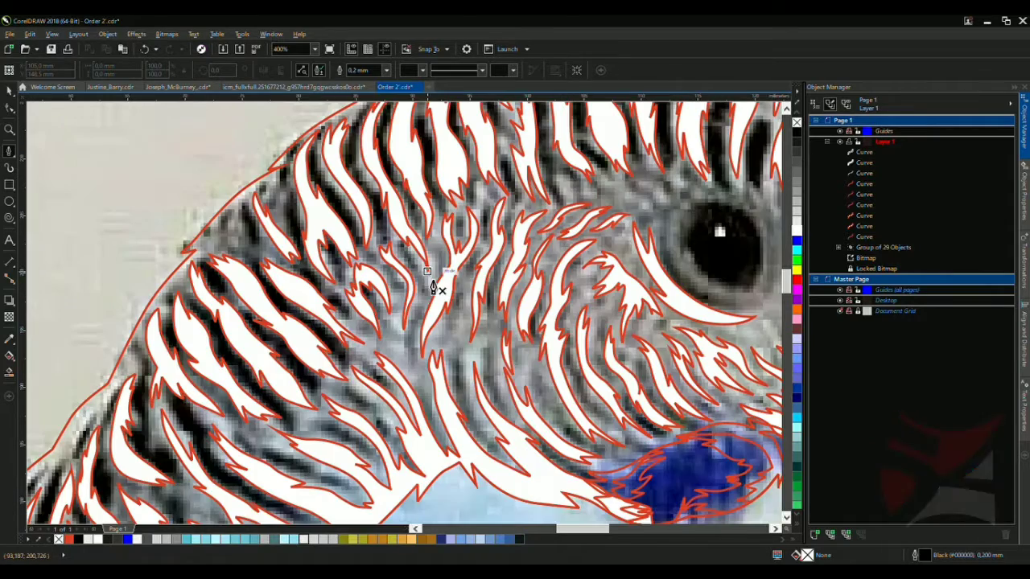
scroll(391, 322, "down", 2)
Trace the lowest dark stripe at the tail end of the nape as a closed notched shape extending past the red outline
scroll(322, 391, "up", 4)
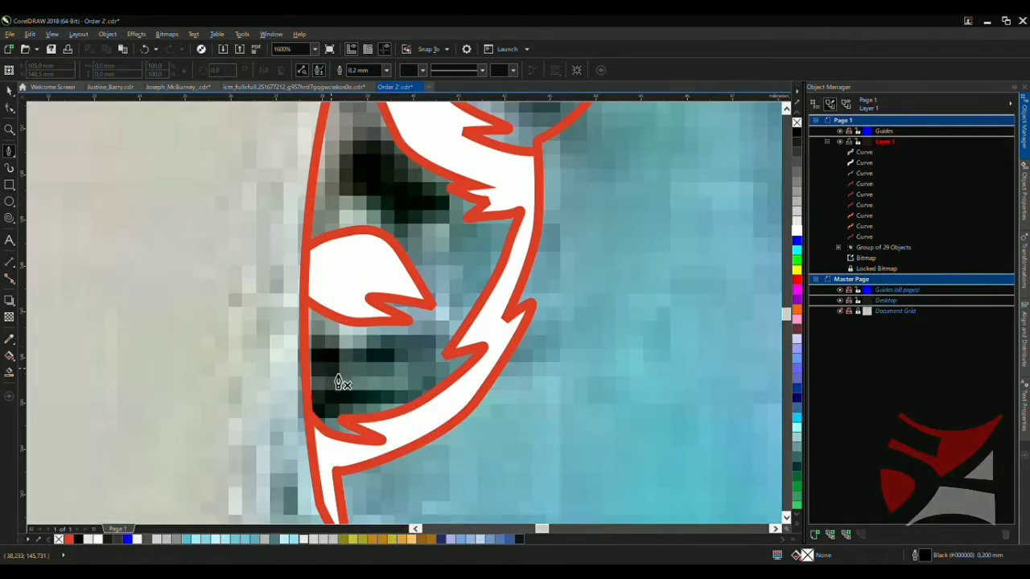
scroll(342, 383, "up", 1)
left_click(251, 307)
left_click(367, 343)
left_click_drag(501, 304, 552, 315)
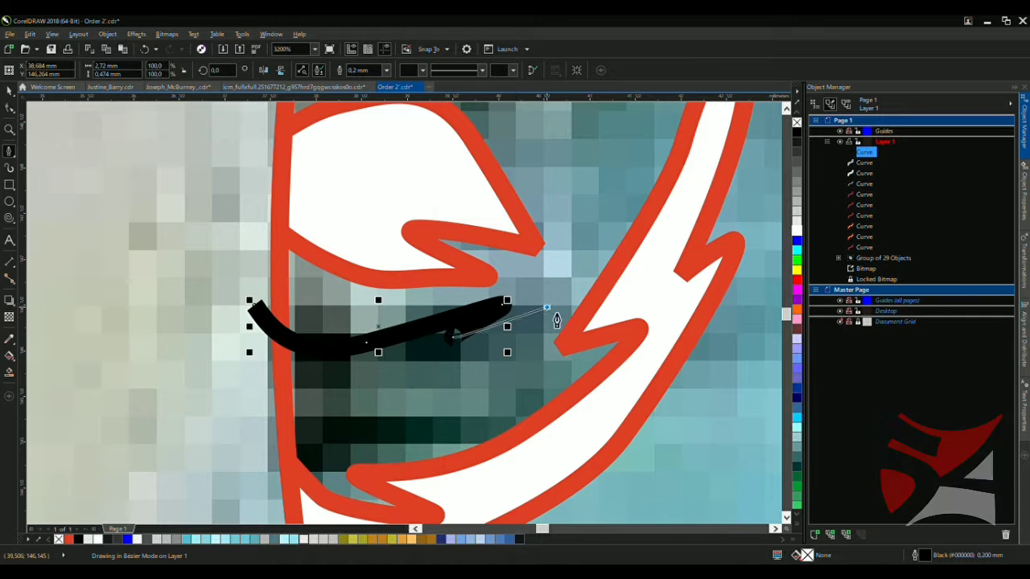
left_click_drag(583, 282, 517, 395)
left_click_drag(343, 443, 298, 458)
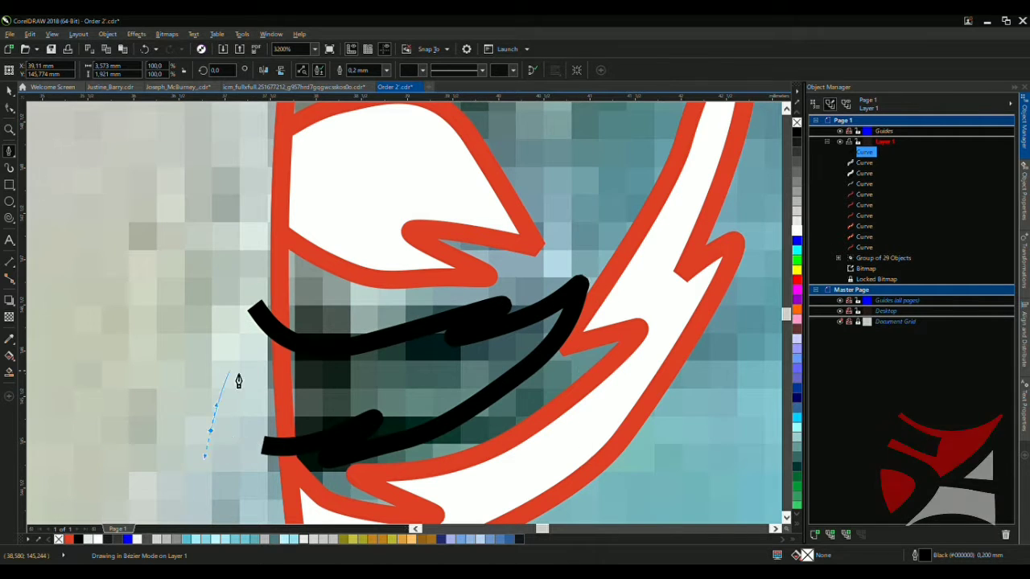
left_click(256, 309)
scroll(260, 311, "down", 2)
scroll(250, 336, "up", 1)
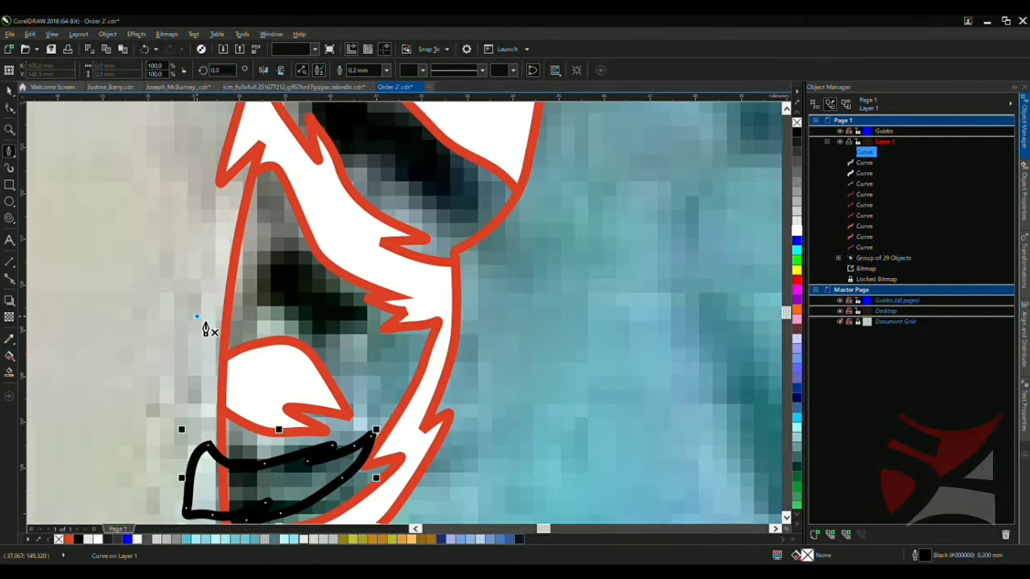
Trace the dark stripe above the lowest small white feather as a closed shape about 4.4 × 1.7 mm
left_click(193, 314)
left_click_drag(313, 331, 384, 330)
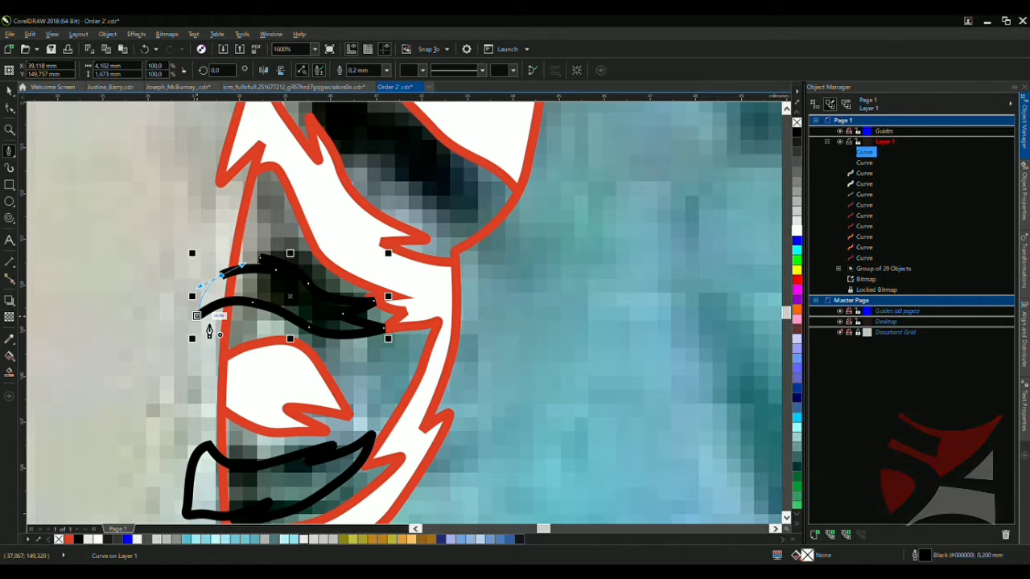
scroll(190, 339, "down", 2)
Trace the long bent dark stripe further up the nape as a closed shape with a forked upper end, about 4.4 × 6.6 mm
scroll(267, 304, "up", 2)
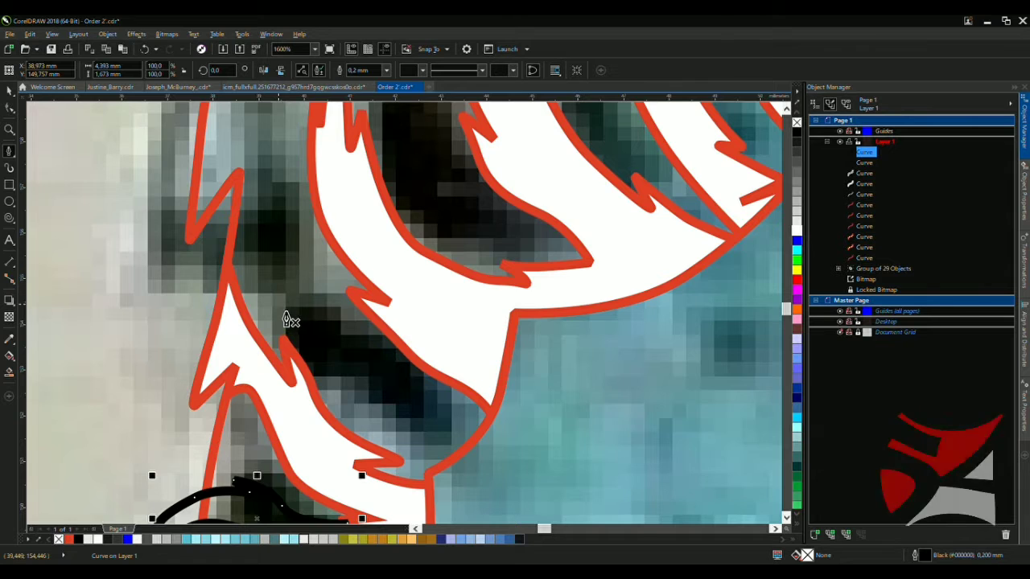
scroll(286, 320, "up", 1)
left_click(242, 271)
left_click(425, 421)
left_click(481, 492)
left_click_drag(547, 503, 580, 527)
left_click_drag(413, 269, 317, 218)
left_click(294, 172)
scroll(266, 225, "down", 2)
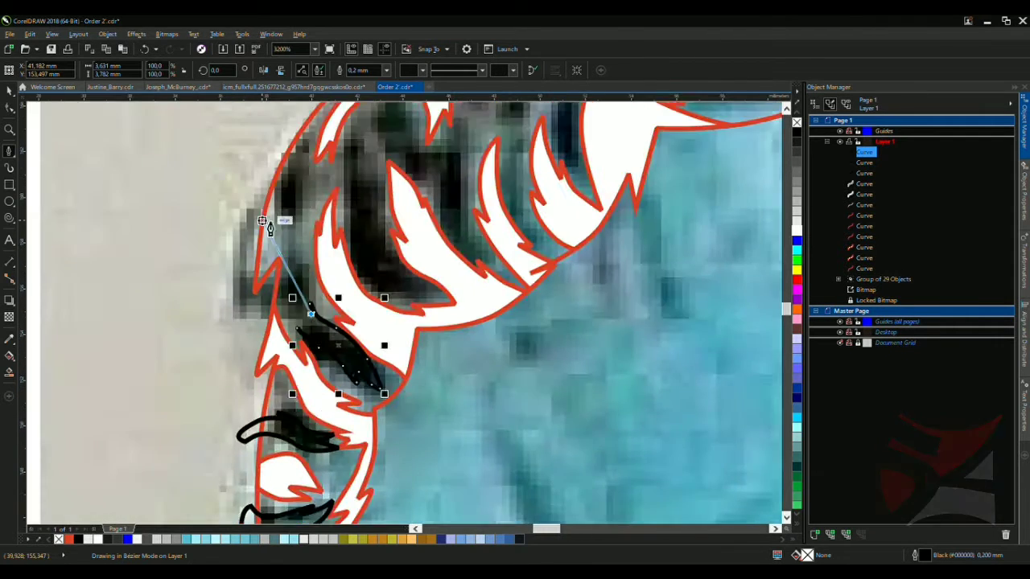
scroll(270, 228, "up", 1)
left_click_drag(330, 266, 329, 318)
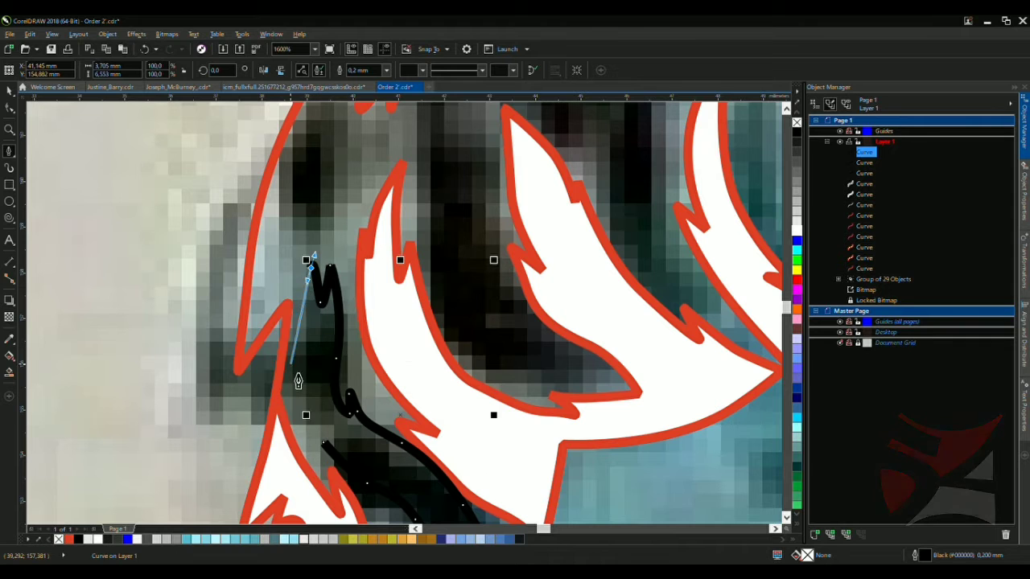
left_click(324, 444)
scroll(329, 430, "down", 2)
Trace the narrow dark stripe along the nape's outer edge, crossing the red outline, as a closed shape about 1.9 × 6.1 mm
scroll(338, 283, "up", 2)
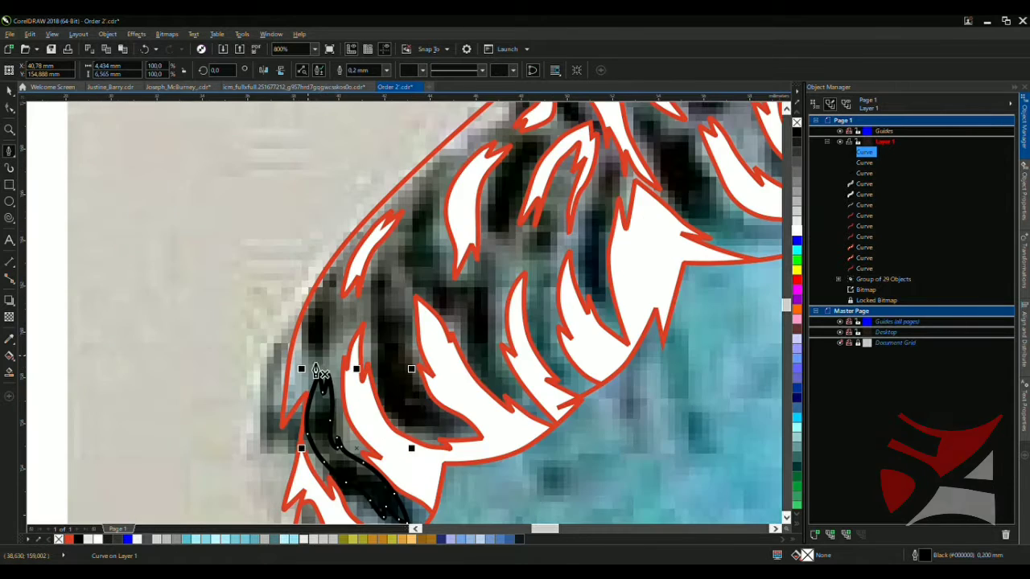
left_click(346, 170)
left_click(299, 398)
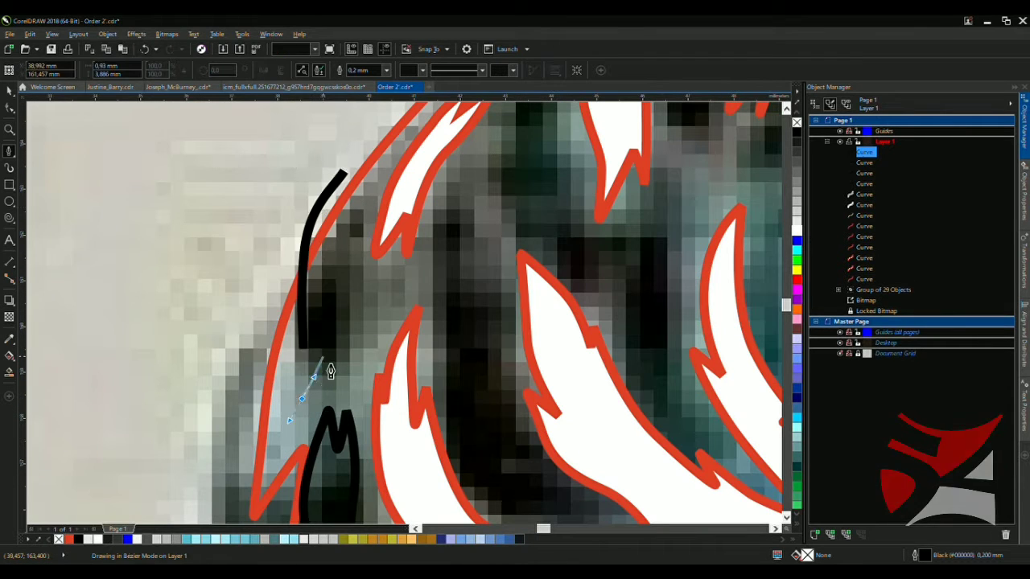
left_click(332, 385)
left_click_drag(350, 327, 366, 284)
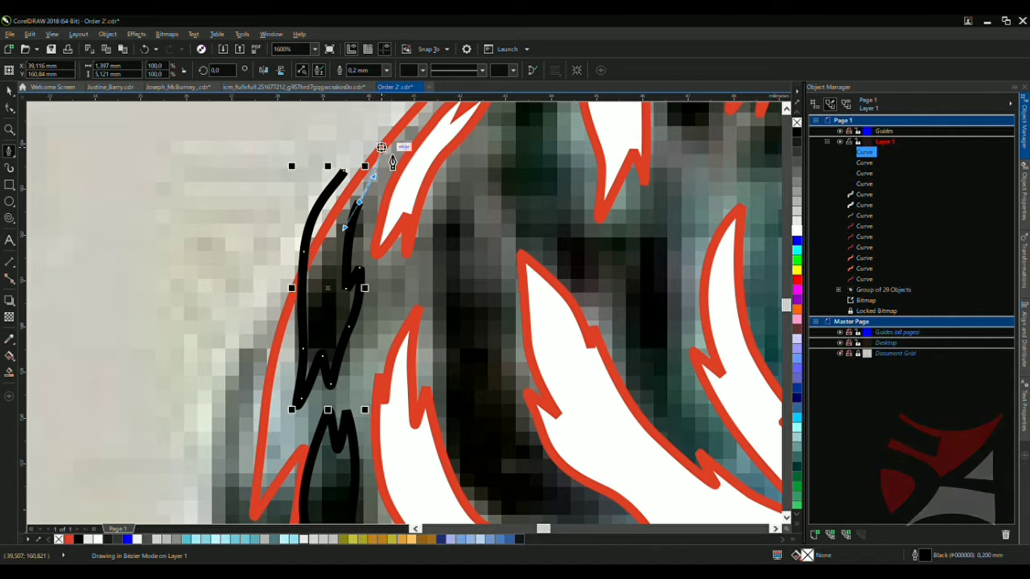
left_click_drag(387, 122, 360, 175)
left_click(342, 171)
scroll(343, 171, "down", 3)
Trace the broad dark stripe between the two large white nape feathers as a closed shape with notches at both ends
scroll(389, 201, "up", 2)
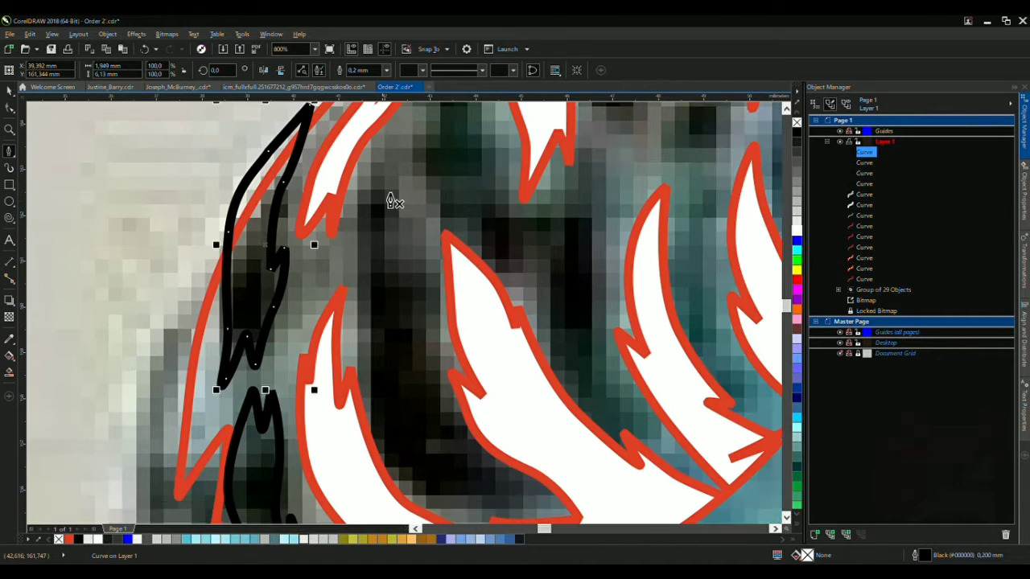
left_click_drag(375, 301, 395, 453)
scroll(416, 386, "down", 1)
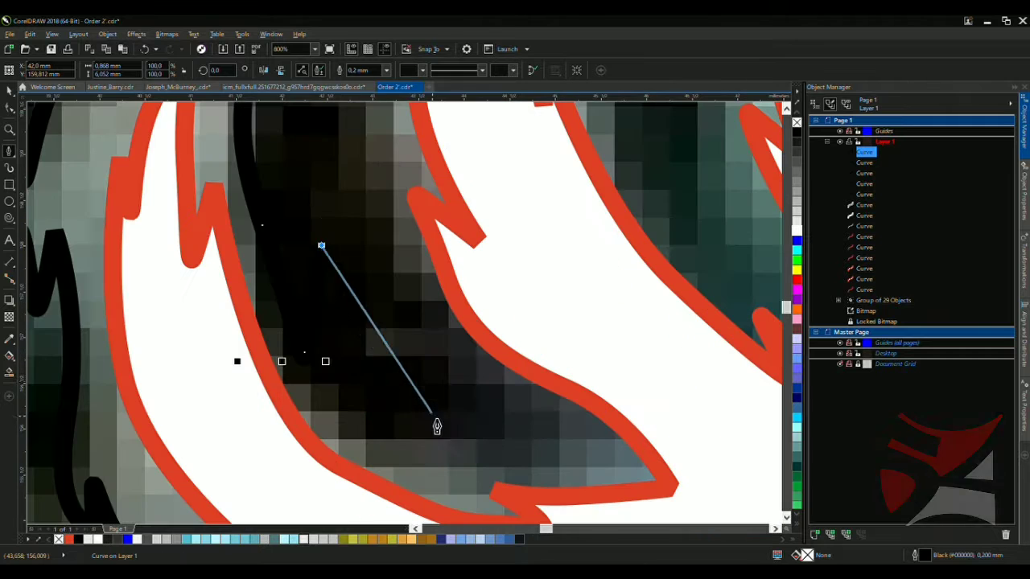
left_click(593, 471)
left_click(563, 430)
left_click(494, 425)
left_click(404, 249)
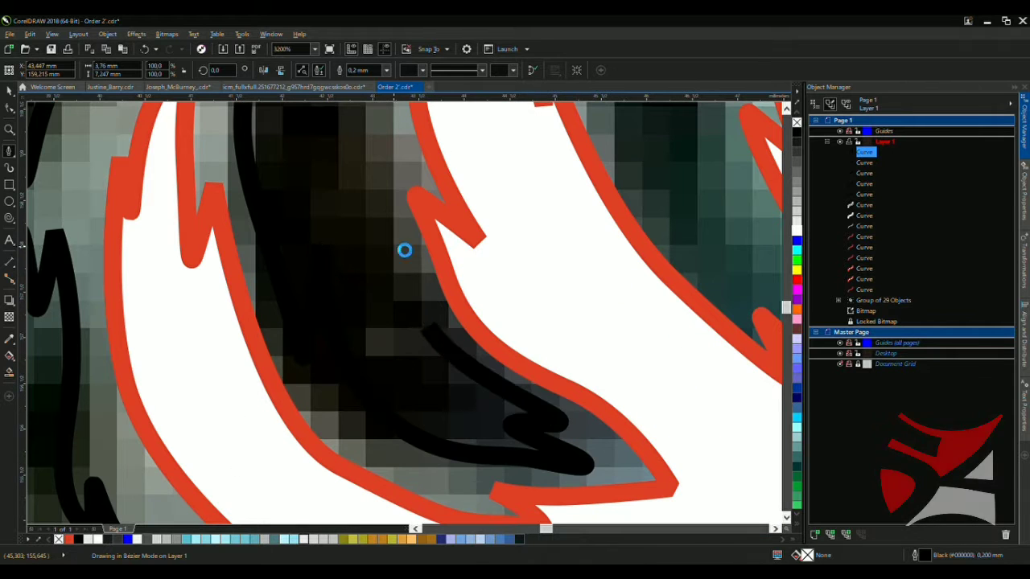
left_click_drag(390, 115, 374, 189)
scroll(374, 189, "down", 3)
scroll(354, 282, "up", 2)
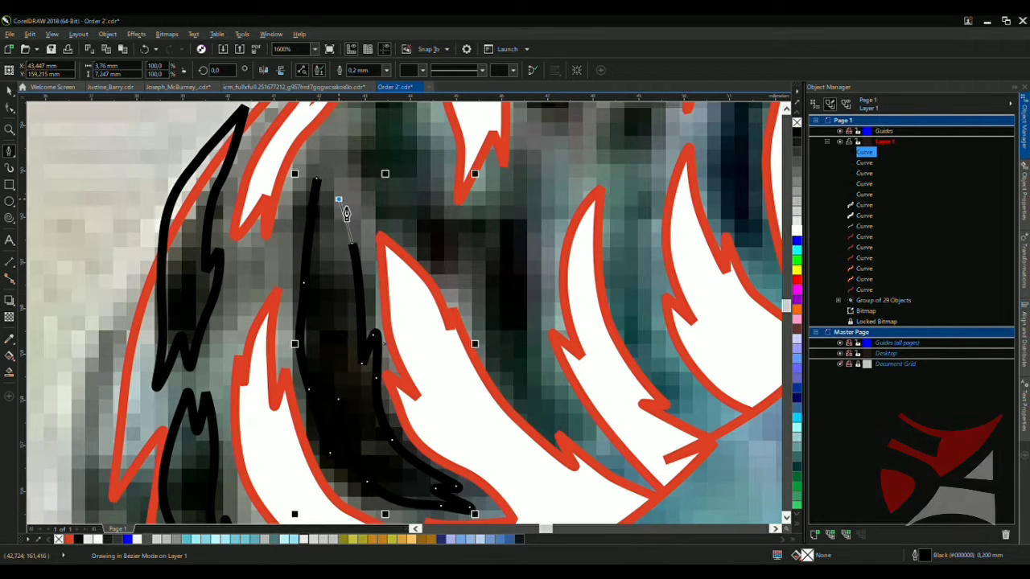
key("Escape")
Trace the outer side and the notched lower tip of the next dark stripe up the nape
scroll(391, 314, "down", 1)
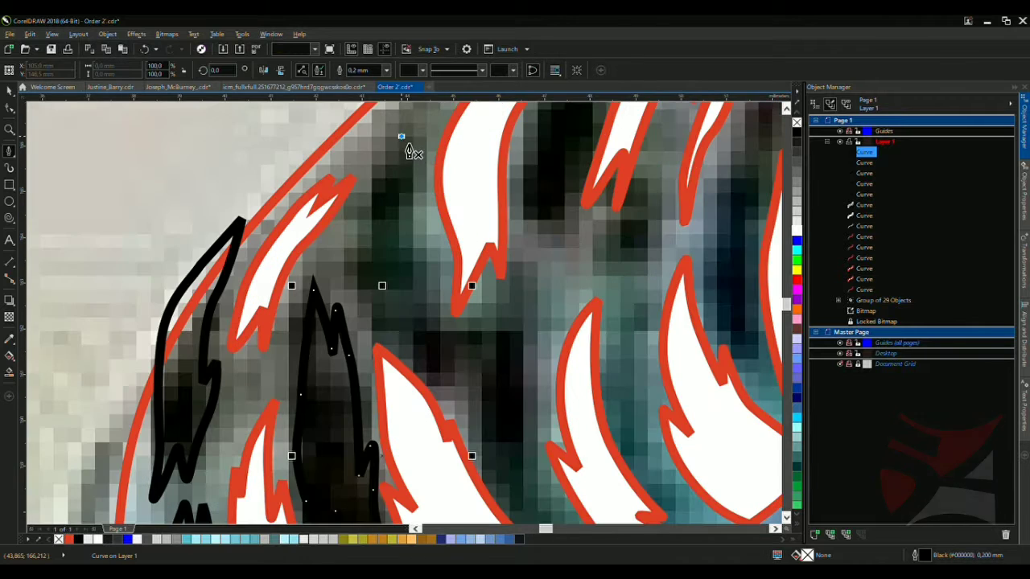
left_click(362, 296)
scroll(406, 354, "up", 1)
left_click(403, 346)
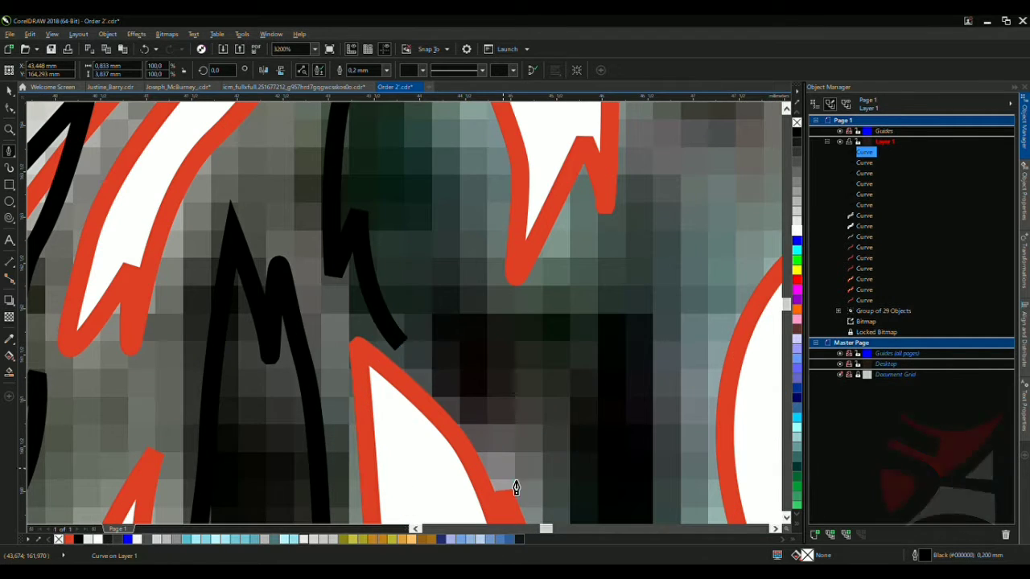
left_click(515, 488)
left_click(506, 282)
scroll(506, 283, "down", 2)
scroll(515, 441, "up", 1)
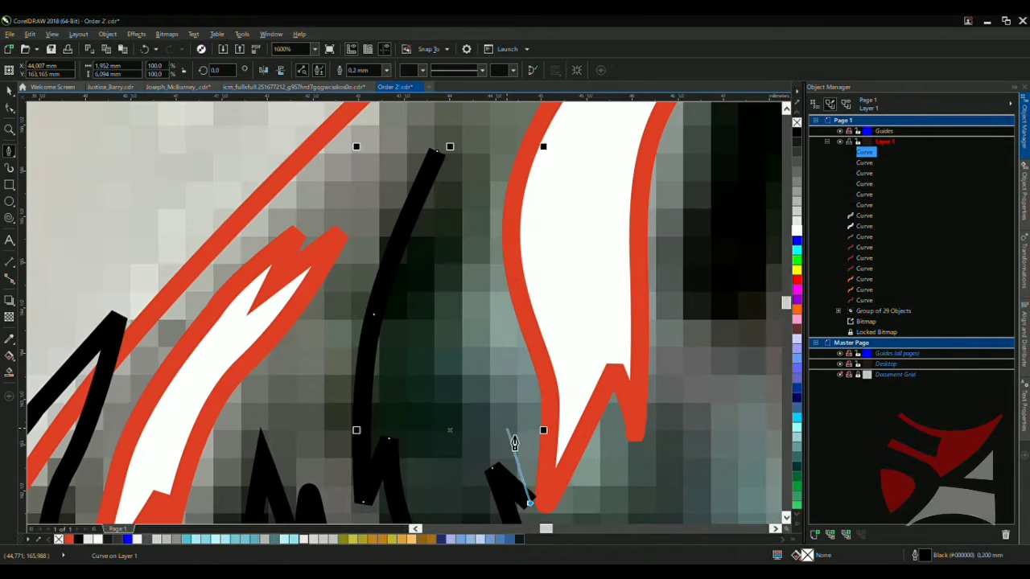
left_click_drag(479, 138, 486, 110)
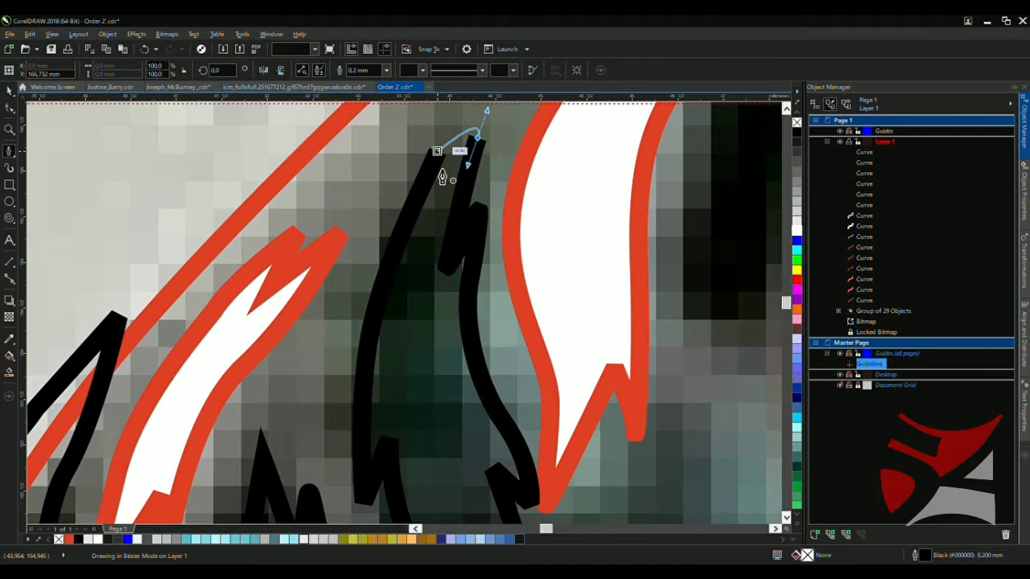
scroll(475, 194, "down", 2)
scroll(467, 225, "up", 2)
key("Escape")
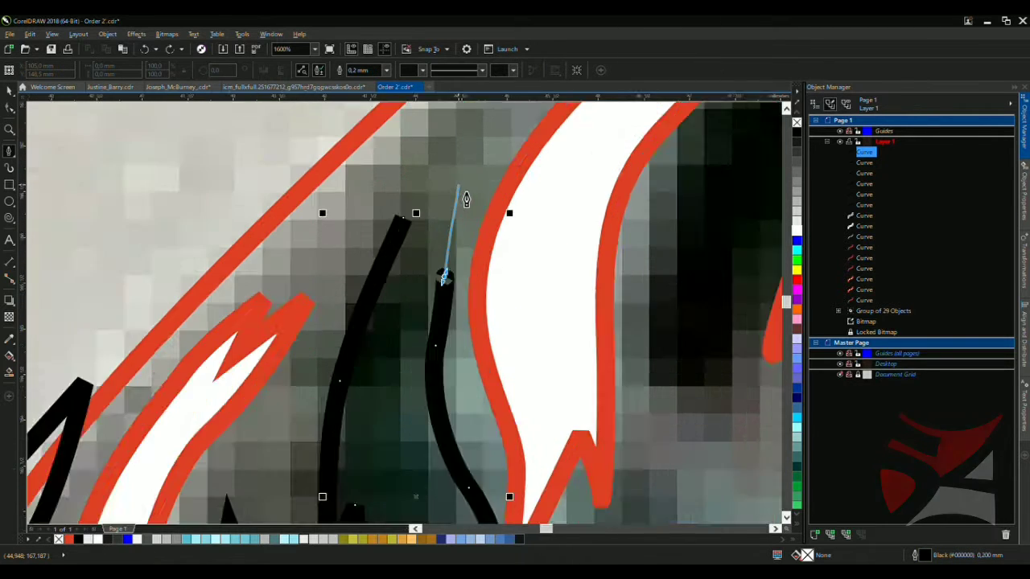
Trace the notched upper end of the dark stripe and close the outline at about 2 × 7.7 mm
scroll(455, 265, "up", 3)
scroll(437, 321, "down", 2)
scroll(446, 233, "up", 1)
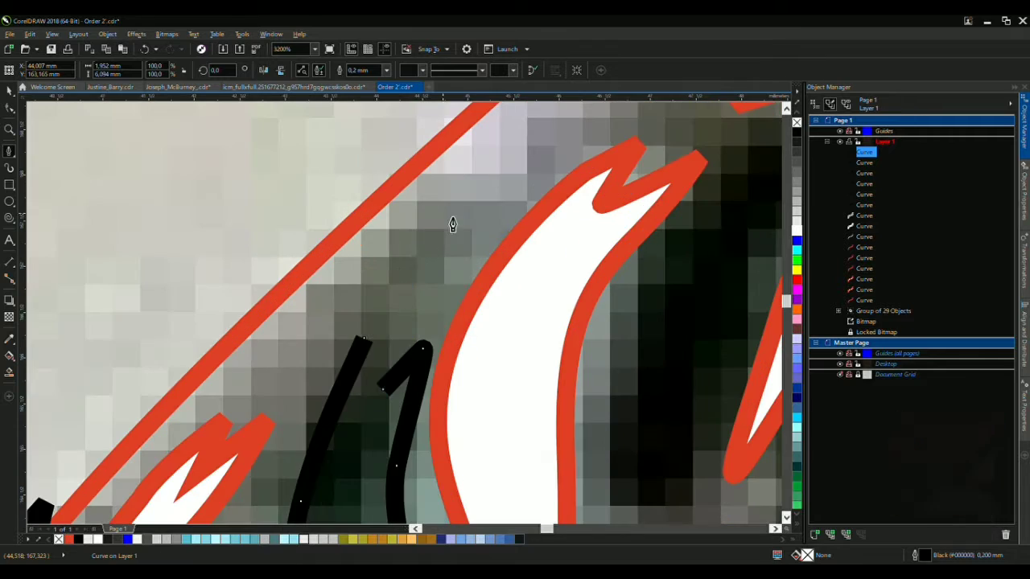
left_click(453, 197)
scroll(370, 314, "down", 3)
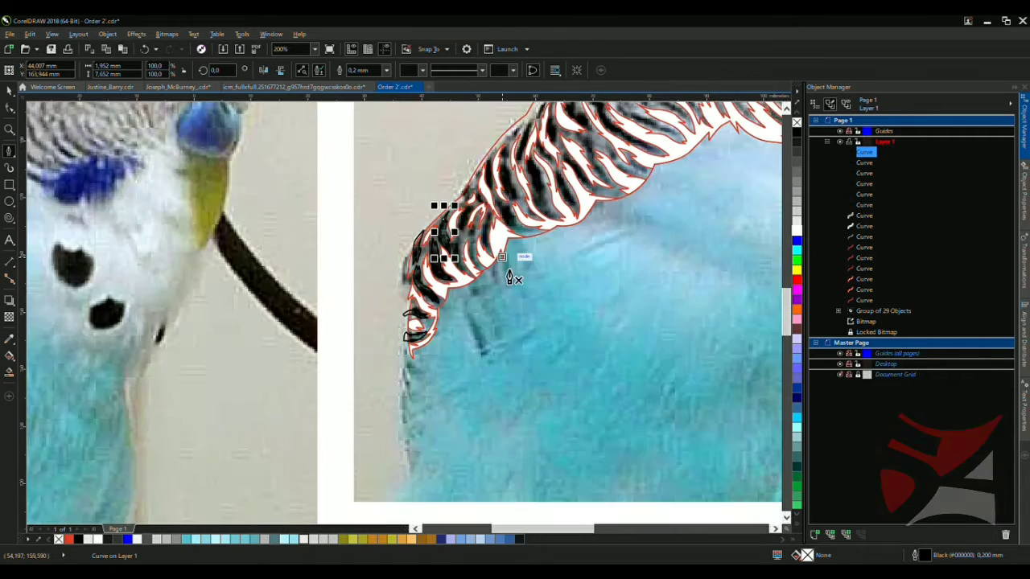
Trace the notched lower end and inner side of the dark stripe between the next two white nape feathers
scroll(416, 252, "up", 2)
scroll(416, 252, "up", 1)
scroll(295, 398, "down", 1)
scroll(270, 269, "up", 1)
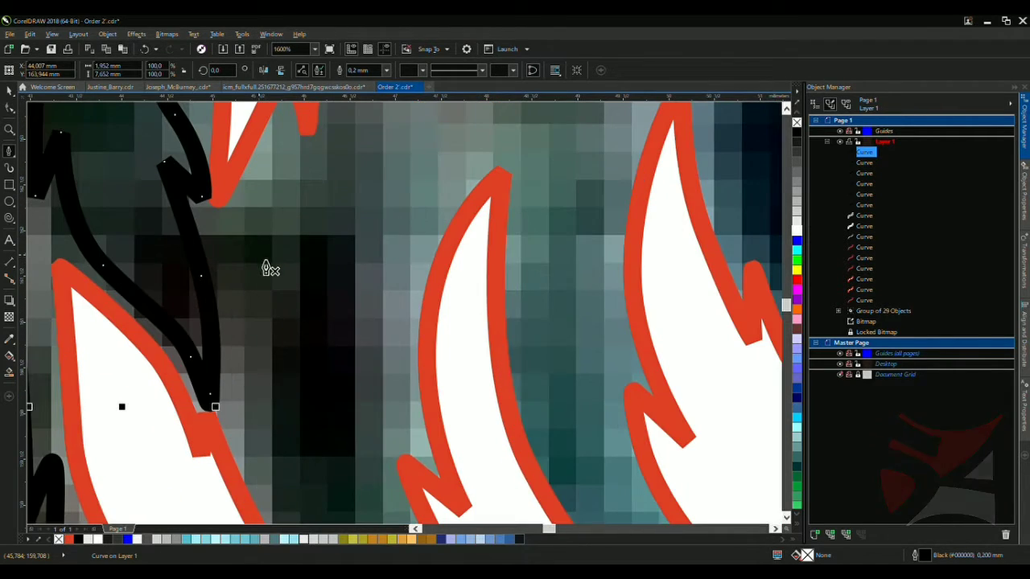
double_click(255, 421)
scroll(294, 354, "down", 1)
scroll(294, 355, "up", 1)
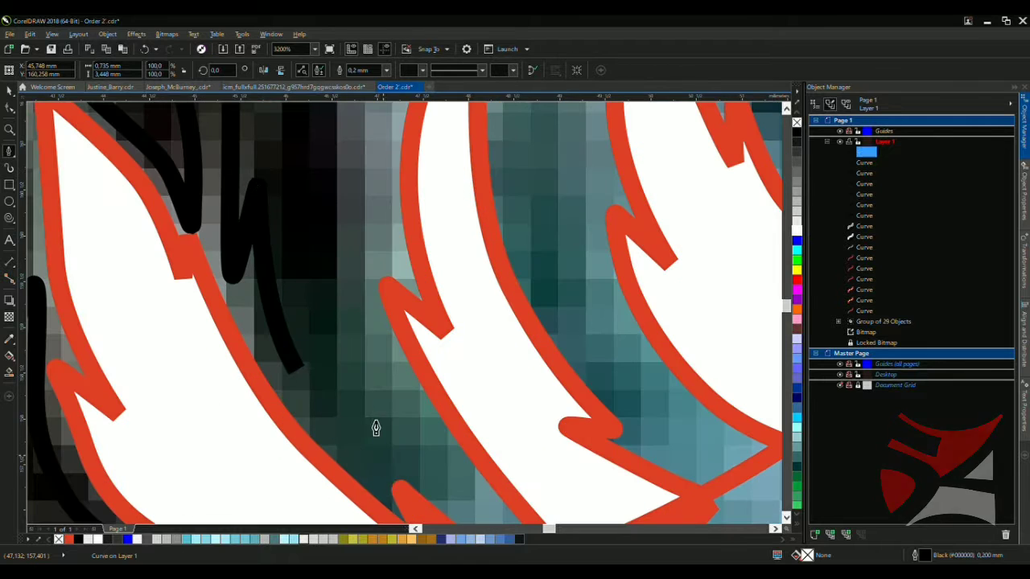
scroll(374, 338, "down", 1)
scroll(378, 346, "up", 1)
left_click_drag(370, 392, 384, 328)
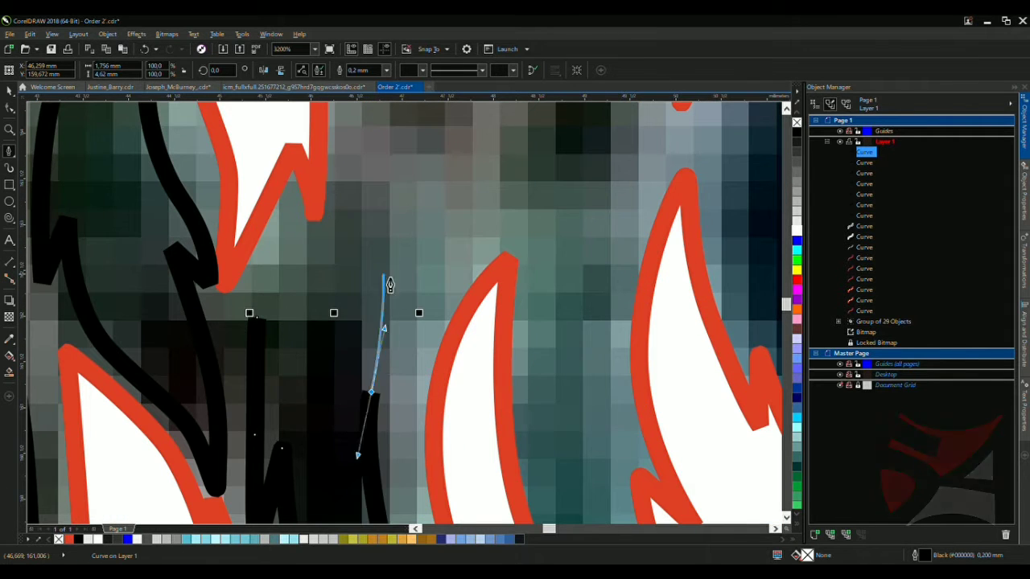
Trace the jagged, three-pointed upper end of the dark stripe and close the outline at about 1.8 × 6.2 mm
left_click(369, 234)
left_click(348, 172)
left_click(333, 258)
left_click(311, 325)
double_click(272, 351)
left_click(256, 317)
left_click_drag(269, 382, 269, 394)
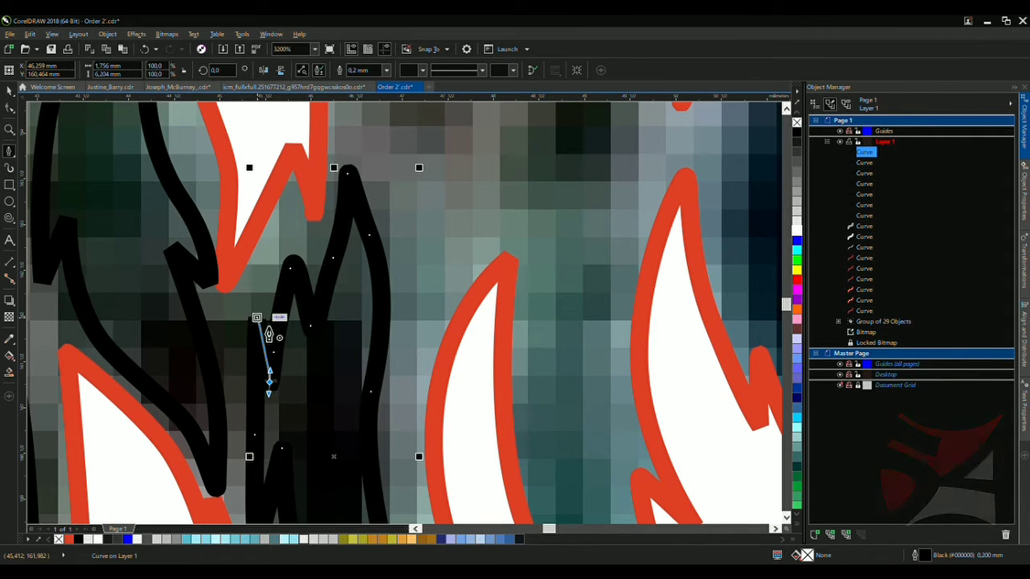
Trace the outer side and notched lower tip of the curved dark stripe below the small white feather
scroll(276, 329, "down", 3)
scroll(357, 168, "up", 3)
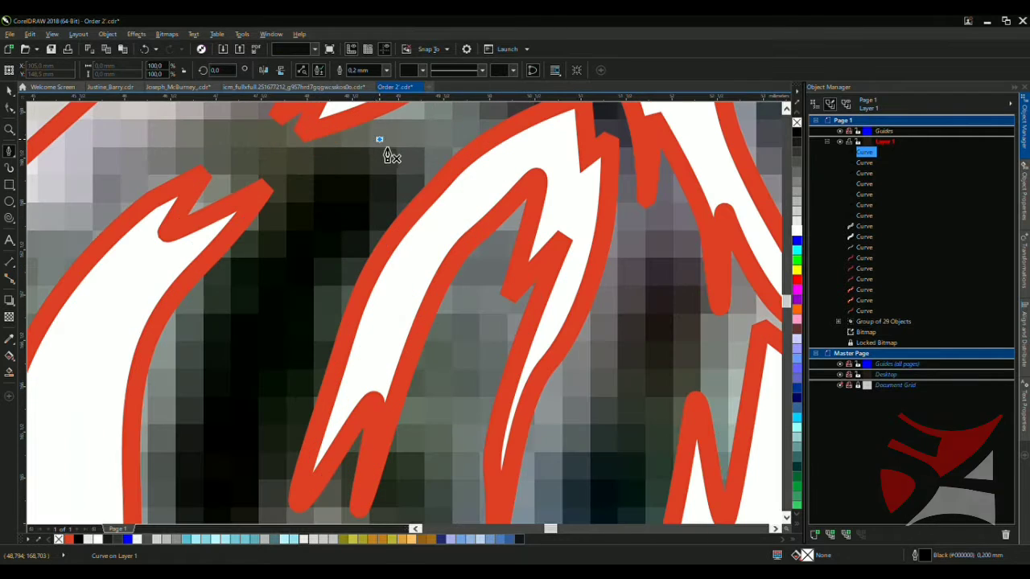
left_click(241, 230)
double_click(241, 230)
left_click(161, 391)
scroll(230, 338, "down", 3)
scroll(258, 246, "up", 3)
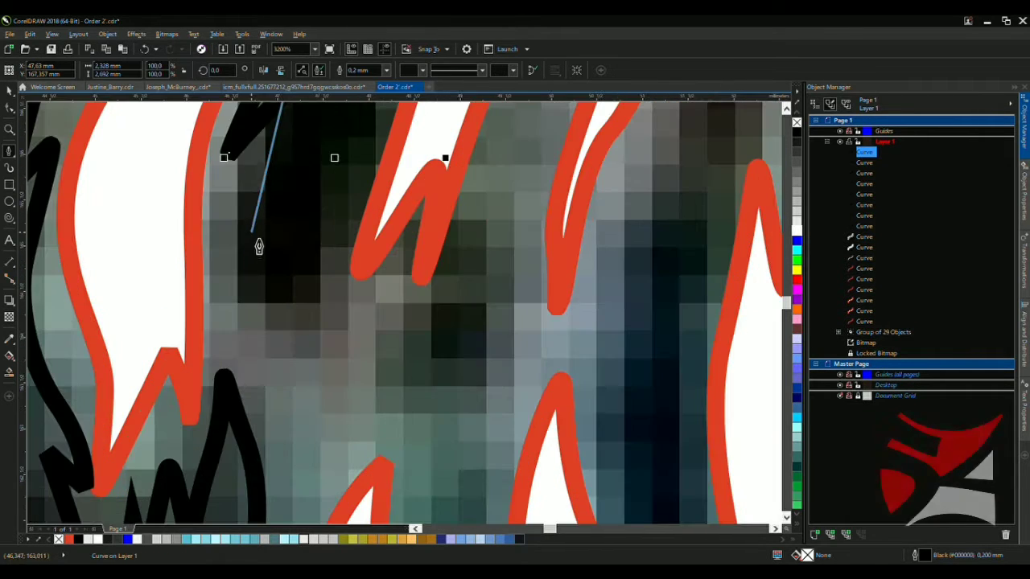
left_click(287, 403)
left_click(346, 306)
Trace the curved stripe's inner side and notched upper end over the white feather, closing it at about 3.4 × 6.8 mm
scroll(364, 374, "down", 3)
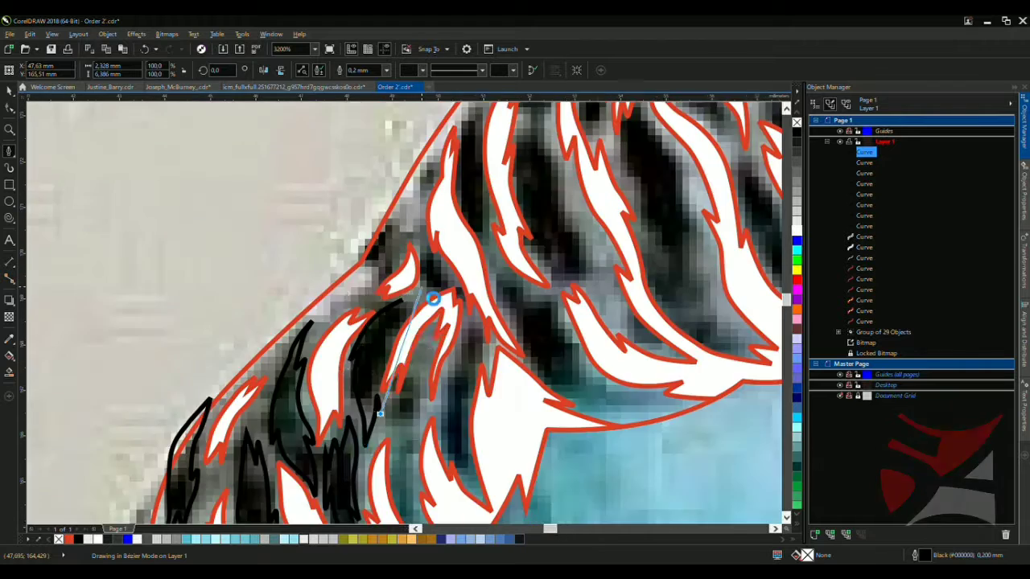
scroll(433, 299, "up", 3)
left_click(386, 402)
left_click(462, 265)
left_click(394, 306)
left_click(475, 201)
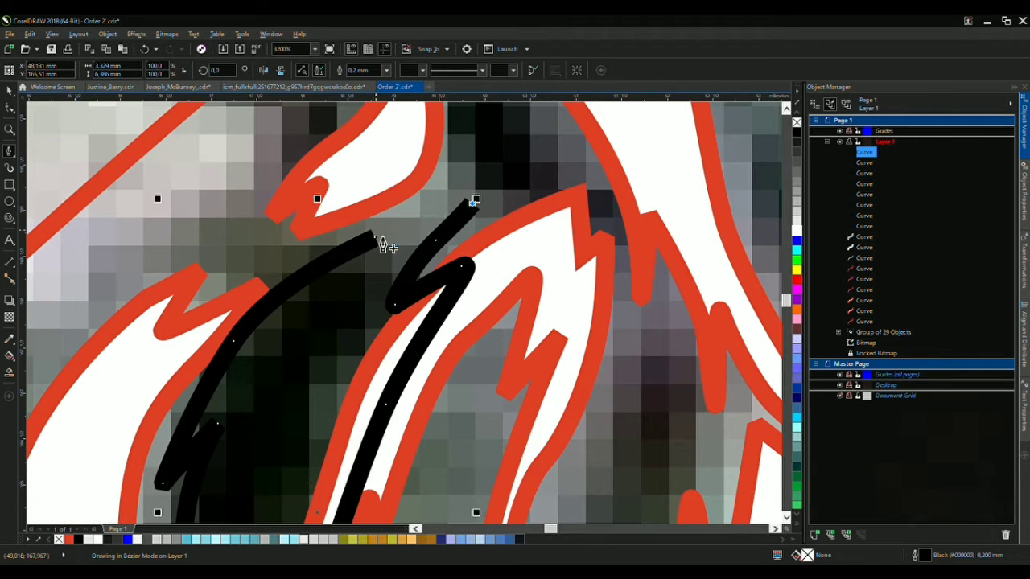
left_click(385, 249)
Trace the jagged lower edge and inner side of the dark patch above the small white feather, starting outside the red outline
scroll(384, 249, "down", 3)
scroll(391, 260, "up", 3)
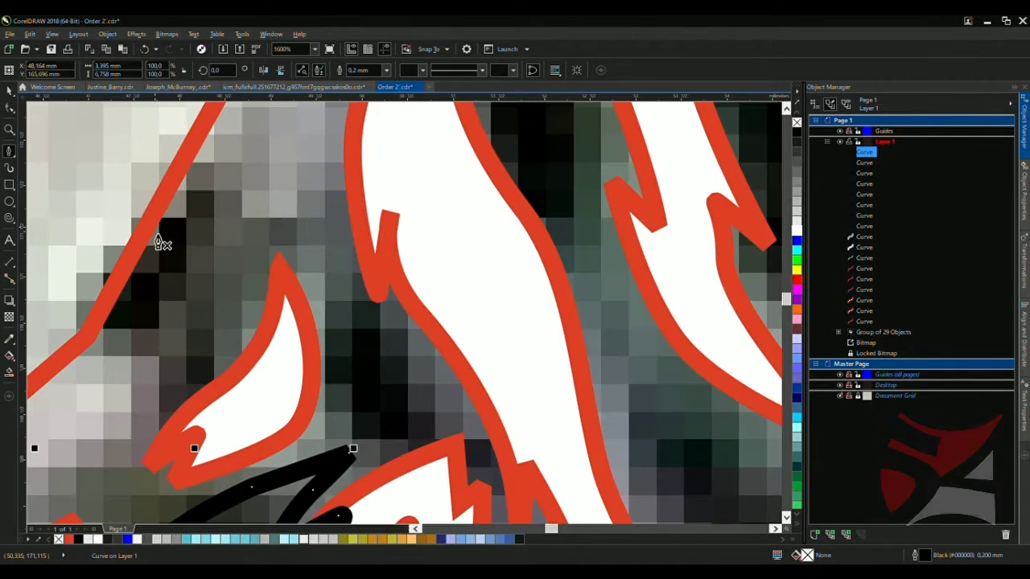
left_click(87, 270)
left_click(58, 409)
left_click(143, 346)
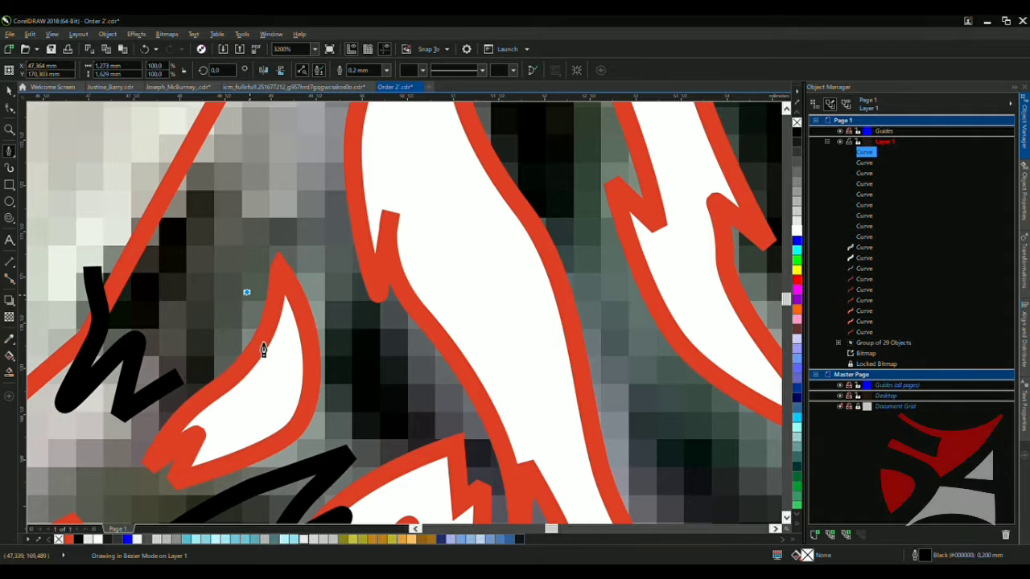
left_click(245, 291)
left_click(258, 375)
left_click(292, 244)
left_click(296, 159)
left_click(250, 211)
key("ctrl+z")
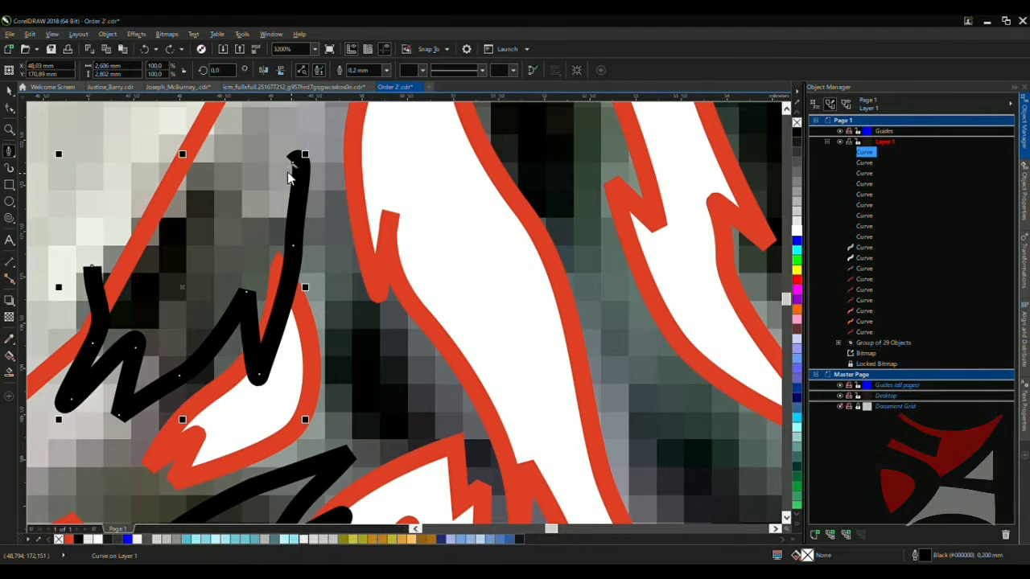
key("ctrl+z")
Trace the patch's notched upper end across the red outline and close the shape at about 2.5 × 4.6 mm
left_click(275, 141)
left_click(251, 183)
left_click(242, 127)
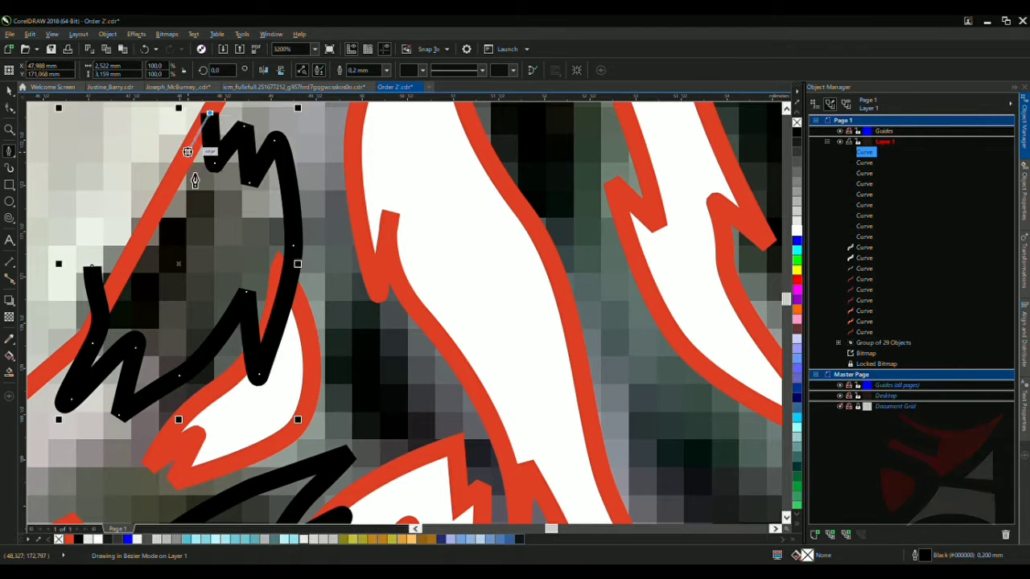
scroll(211, 187, "up", 3)
left_click(206, 188)
left_click(125, 278)
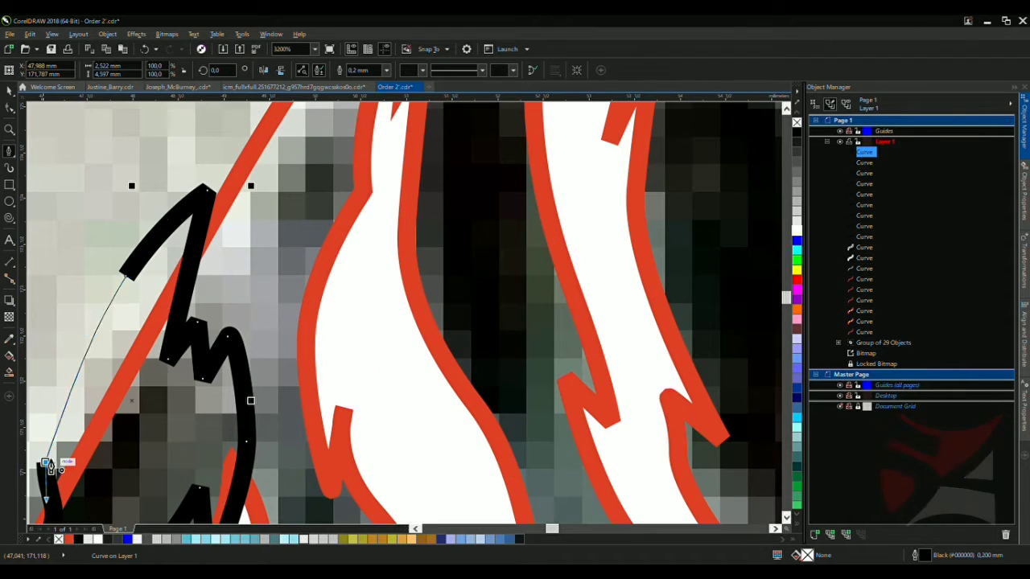
left_click(46, 465)
Trace the upper tip and notched outer side of the dark marking between the small and the long white feathers
scroll(299, 241, "down", 2)
scroll(246, 282, "up", 2)
scroll(356, 322, "up", 1)
left_click_drag(300, 200, 284, 129)
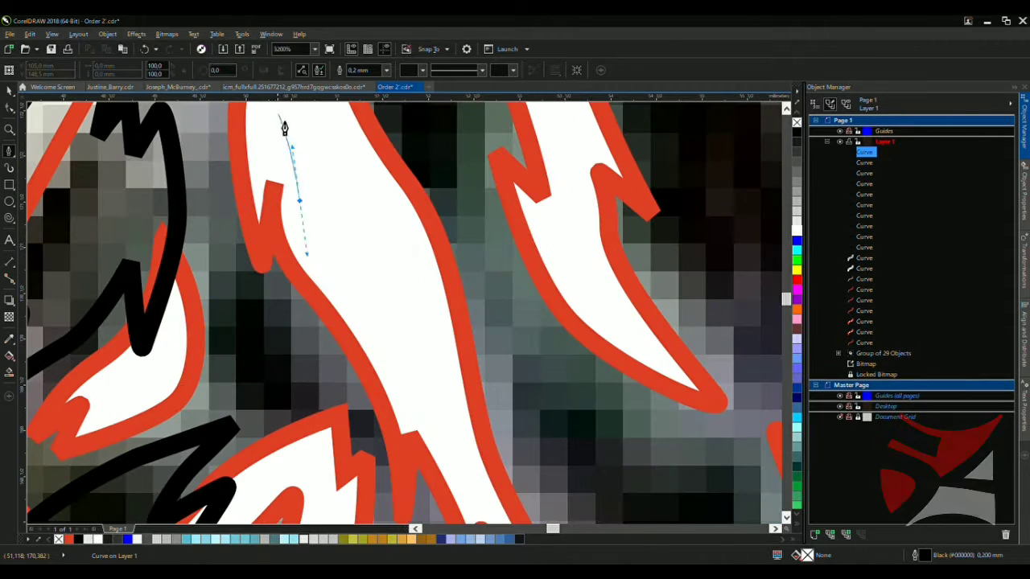
left_click(276, 113)
left_click(244, 176)
left_click(202, 243)
left_click(227, 295)
Trace the marking's zigzag lower edge and narrow lower tip, closing the outline at about 2.2 × 5.8 mm
left_click(214, 354)
left_click(264, 420)
left_click(277, 475)
left_click(294, 421)
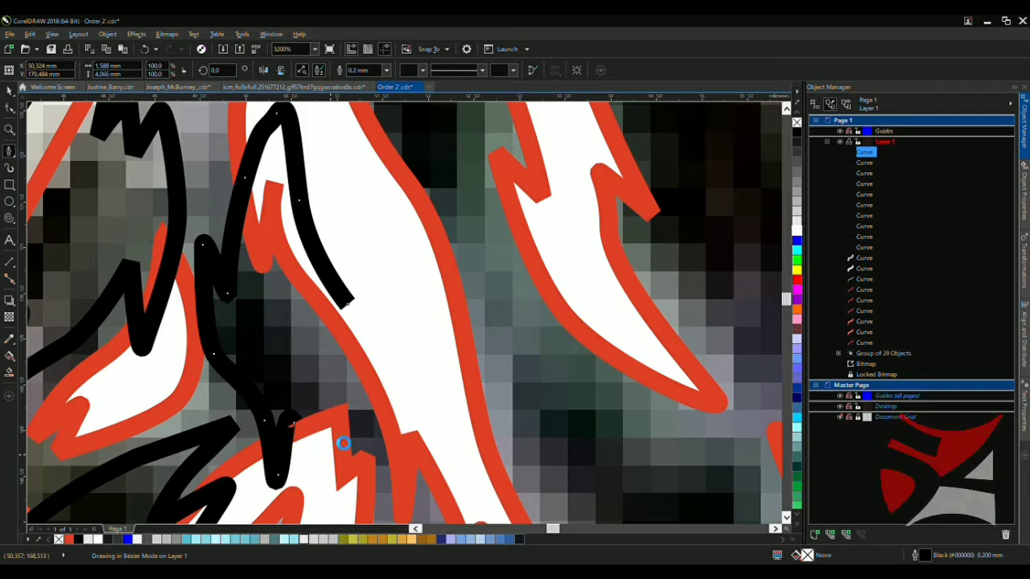
scroll(343, 444, "down", 3)
scroll(324, 278, "up", 1)
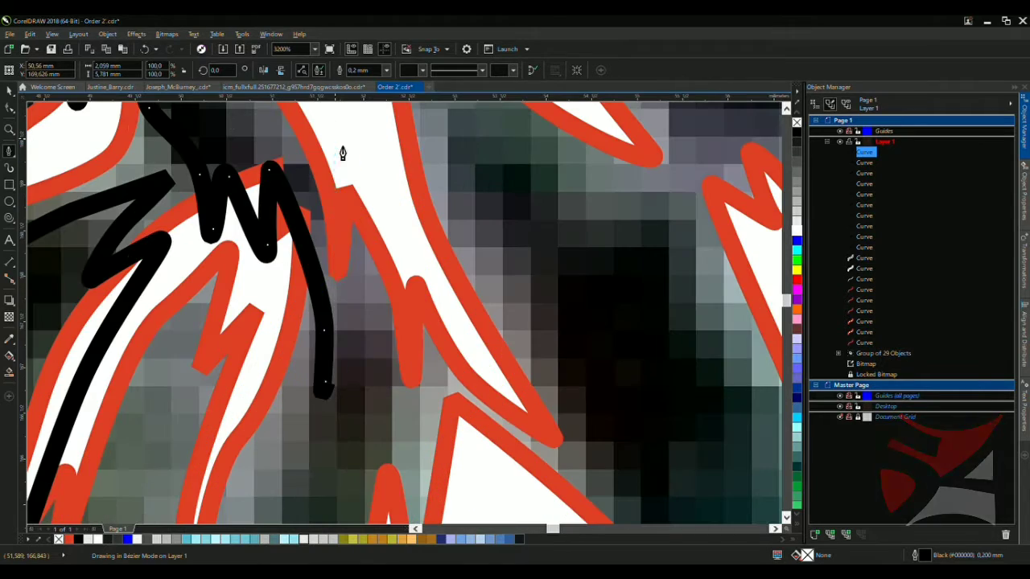
scroll(337, 378, "down", 1)
scroll(334, 193, "up", 1)
scroll(318, 241, "down", 1)
scroll(341, 306, "up", 1)
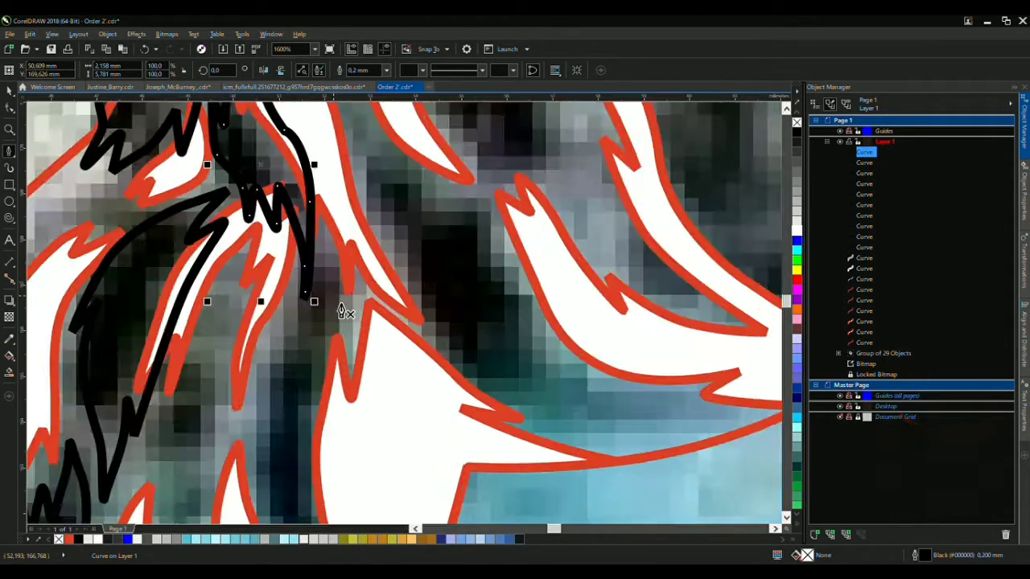
Trace the outer side and lower notch of the long dark stripe beside the large pointed white feather
scroll(338, 297, "up", 1)
left_click(257, 460)
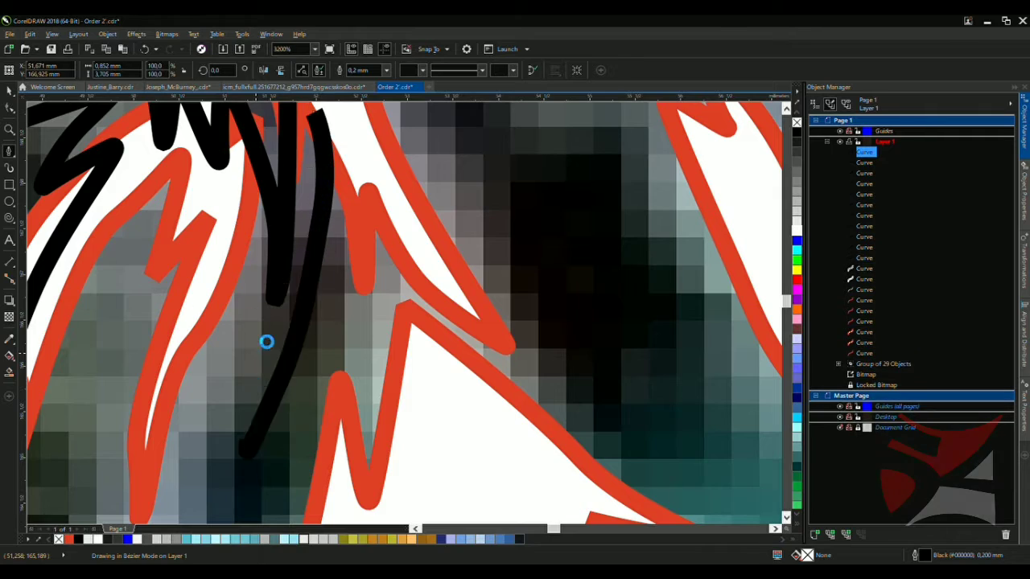
scroll(266, 340, "down", 2)
scroll(262, 339, "up", 1)
mouse_move(252, 337)
left_mouse_down()
mouse_move(295, 435)
mouse_move(330, 448)
left_mouse_up()
scroll(330, 449, "down", 1)
scroll(307, 442, "up", 2)
scroll(318, 312, "down", 1)
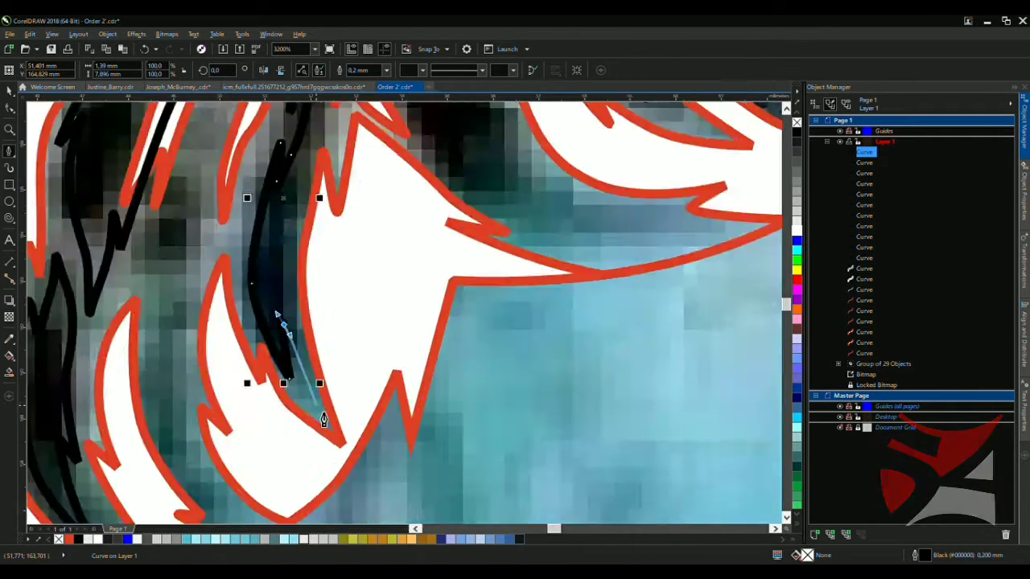
Trace the long stripe's lower tip, inner side and notched upper end, closing it at about 2.1 × 8.4 mm
scroll(317, 356, "up", 1)
scroll(317, 355, "down", 1)
scroll(317, 259, "up", 1)
scroll(317, 259, "down", 2)
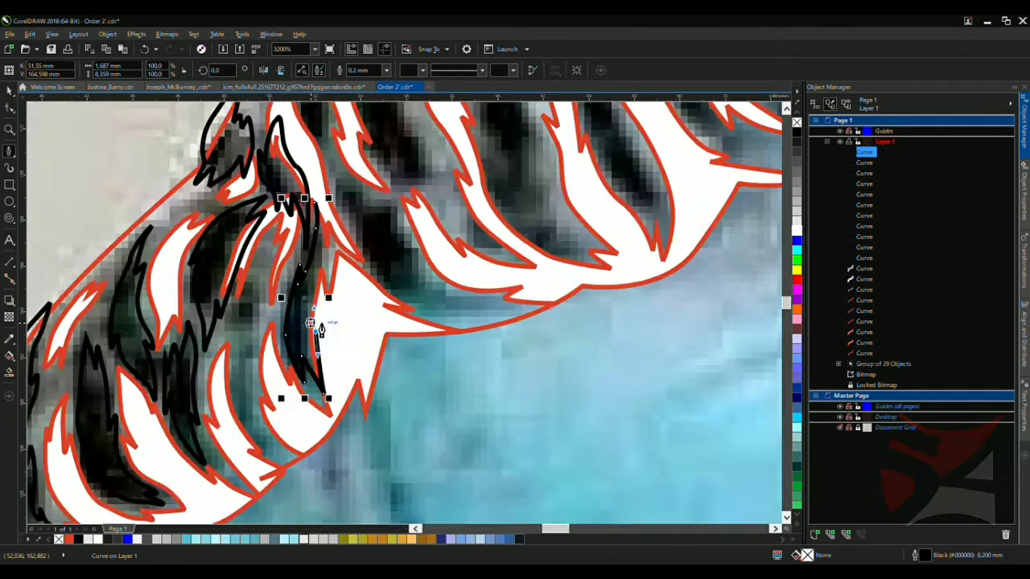
scroll(342, 302, "up", 1)
scroll(356, 346, "down", 1)
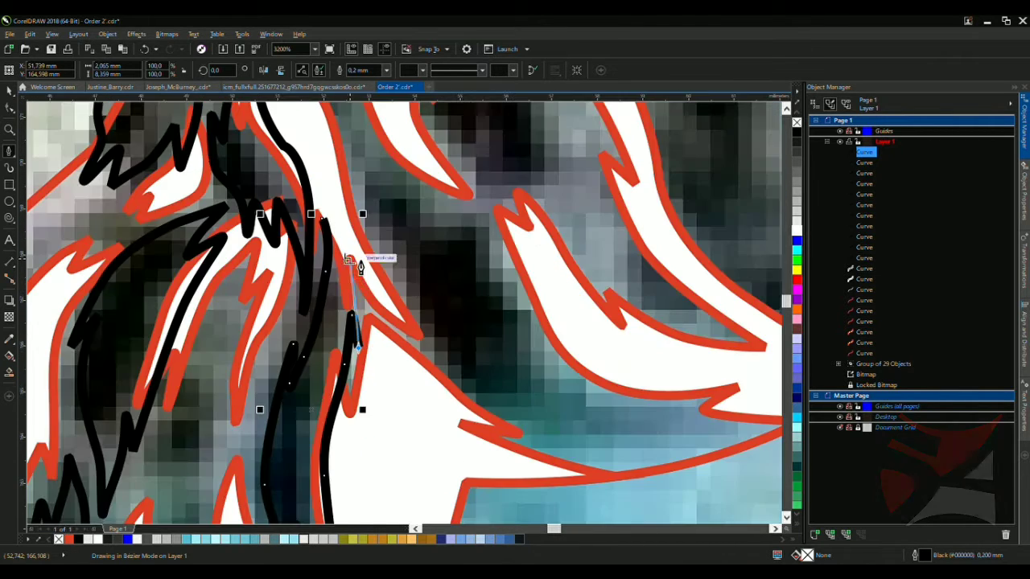
scroll(366, 257, "up", 1)
left_click_drag(294, 189, 368, 259)
scroll(395, 275, "down", 1)
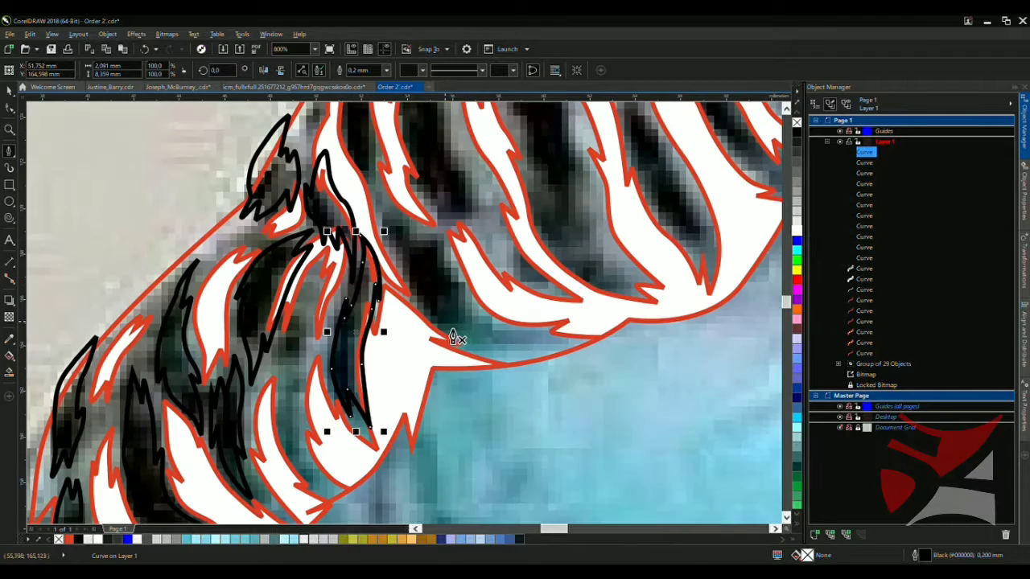
Trace the upper tip and both upper sides of the broad dark stripe above the large pointed white feather
scroll(460, 340, "up", 1)
scroll(471, 271, "up", 1)
key("Escape")
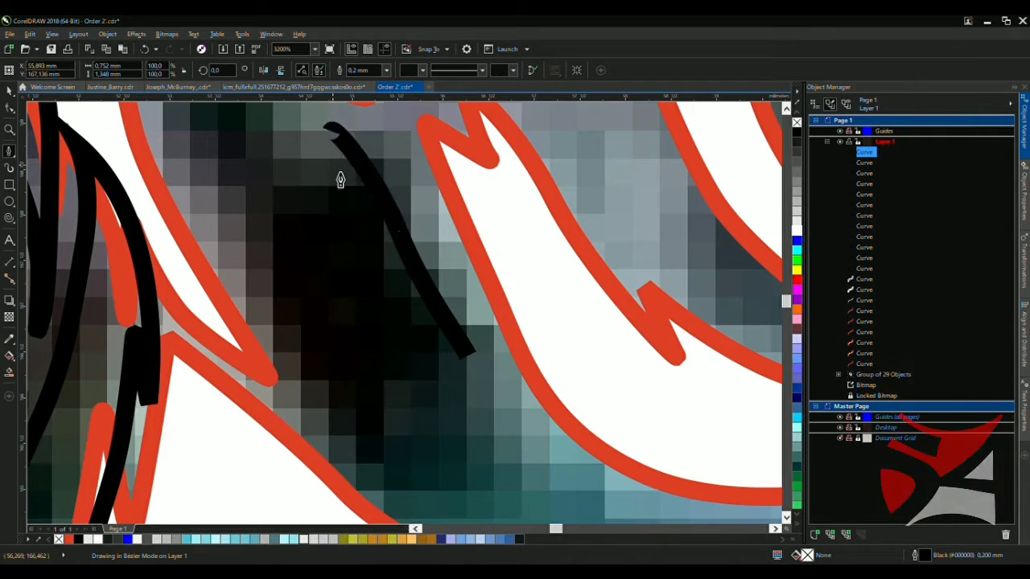
scroll(341, 179, "down", 1)
scroll(387, 352, "up", 1)
left_click_drag(282, 199, 269, 281)
scroll(269, 280, "down", 1)
scroll(324, 385, "up", 1)
Trace the broad stripe's notched, tapering lower tail and close the outline at about 6.7 × 6.5 mm
scroll(324, 385, "up", 1)
left_click_drag(426, 475, 459, 460)
scroll(482, 437, "down", 1)
scroll(394, 392, "up", 1)
left_click_drag(388, 378, 512, 381)
left_click_drag(222, 239, 282, 259)
scroll(285, 296, "down", 2)
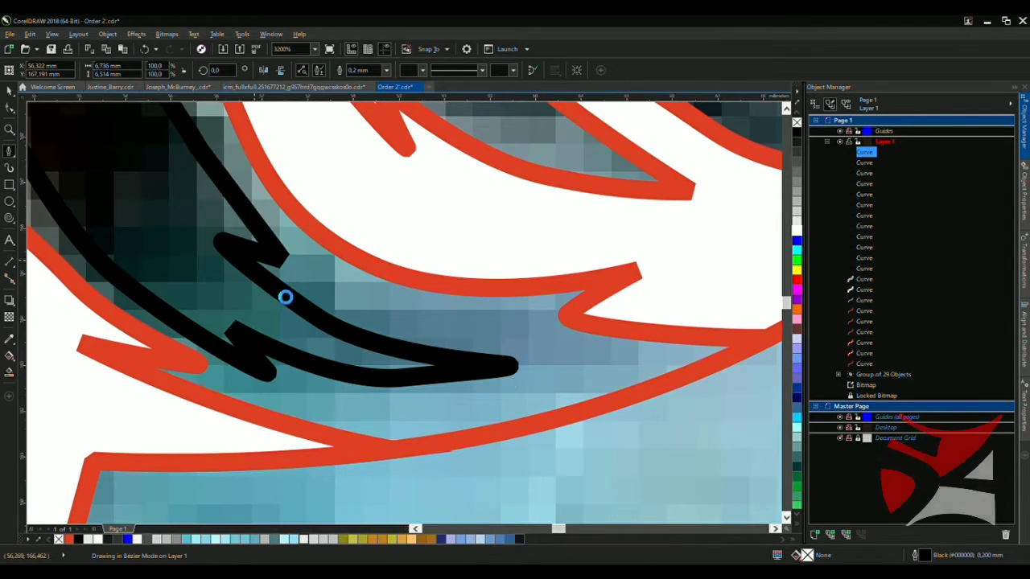
Trace the narrow dark stripe between the two white feathers inside the red outline as a notched closed shape, about 2.5 × 8.1 mm
scroll(262, 260, "up", 2)
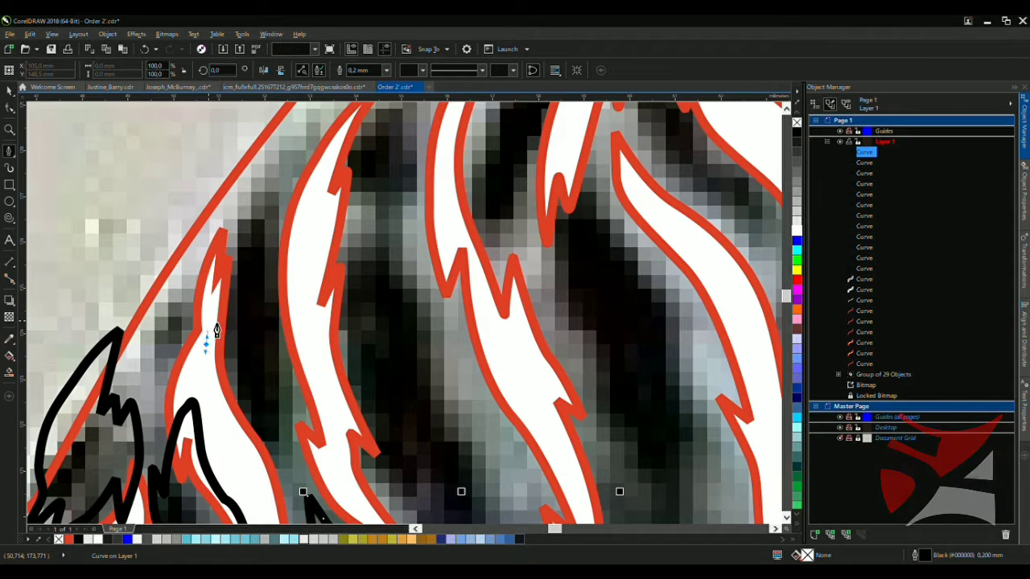
left_click_drag(264, 205, 326, 141)
left_click_drag(289, 276, 292, 282)
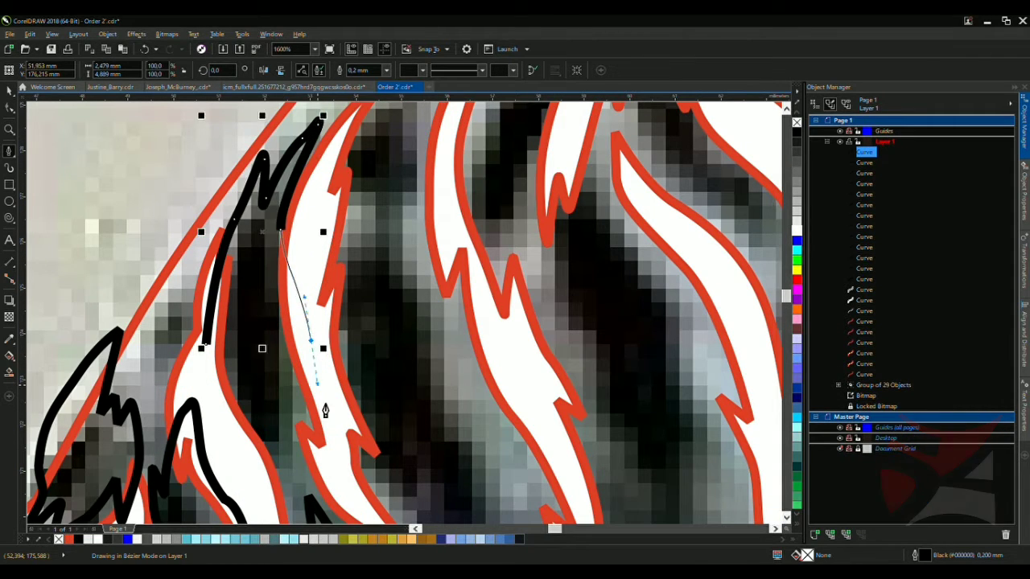
left_click_drag(321, 437, 301, 412)
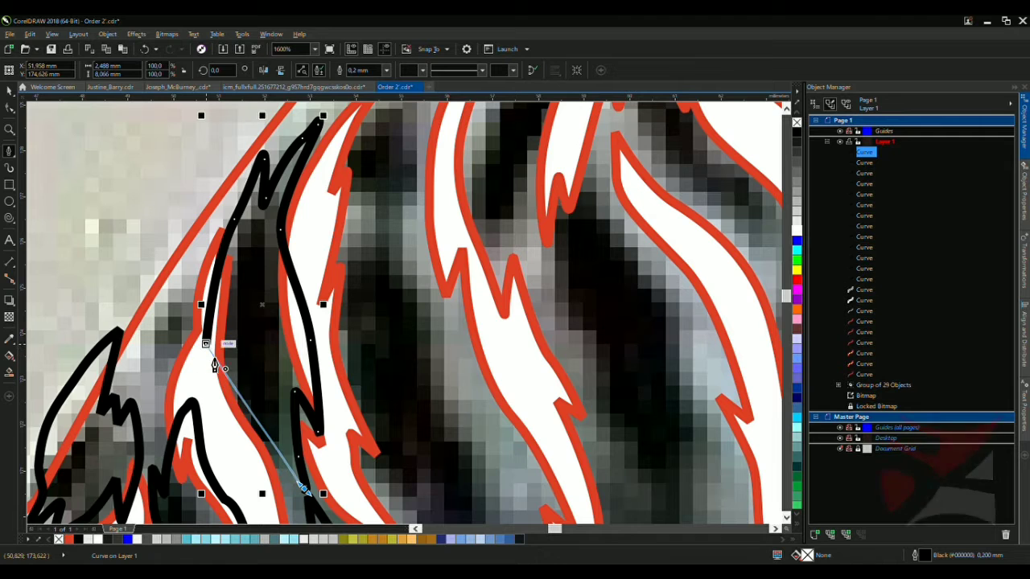
Trace the lower outer side and notched lower end of the next long dark stripe up the nape
scroll(208, 290, "down", 1)
scroll(308, 340, "up", 1)
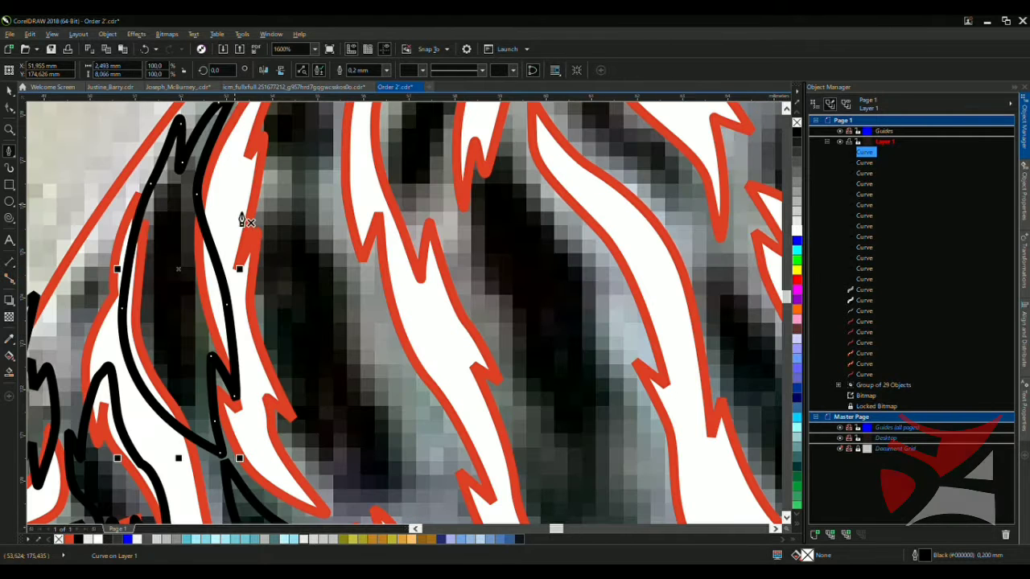
left_click_drag(344, 445, 409, 508)
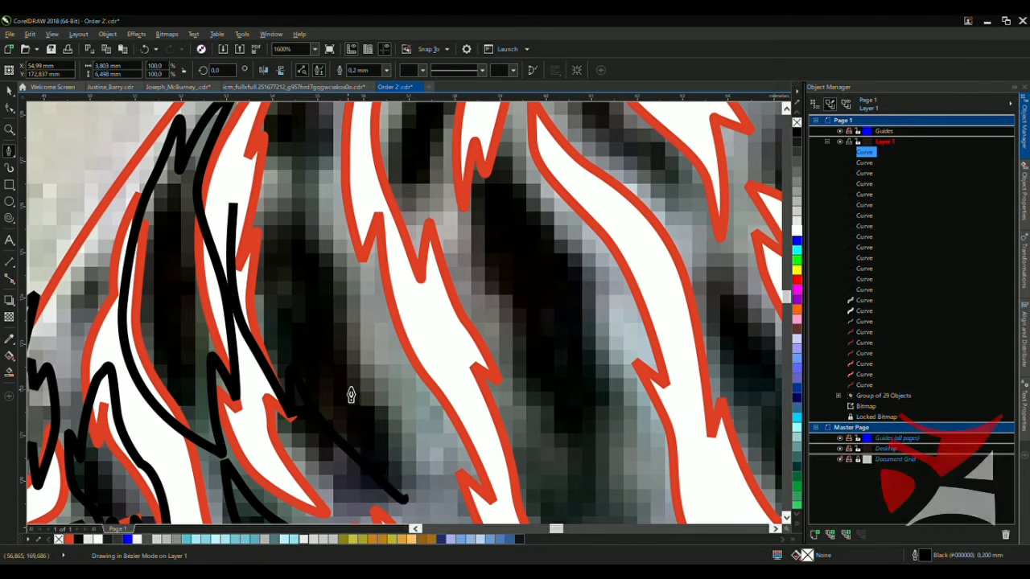
left_click_drag(323, 240, 328, 196)
Trace the long stripe's inner side and notched, pointed upper end, closing the outline at about 4.2 × 12.2 mm
scroll(310, 238, "down", 1)
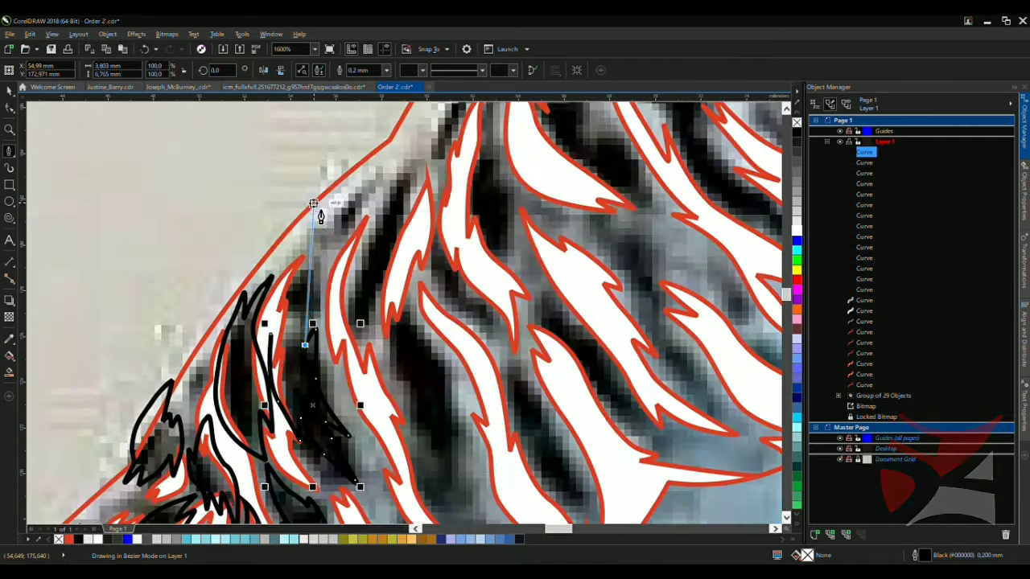
scroll(242, 450, "up", 1)
left_click_drag(291, 437, 283, 355)
left_click_drag(341, 292, 354, 273)
left_click_drag(410, 153, 331, 229)
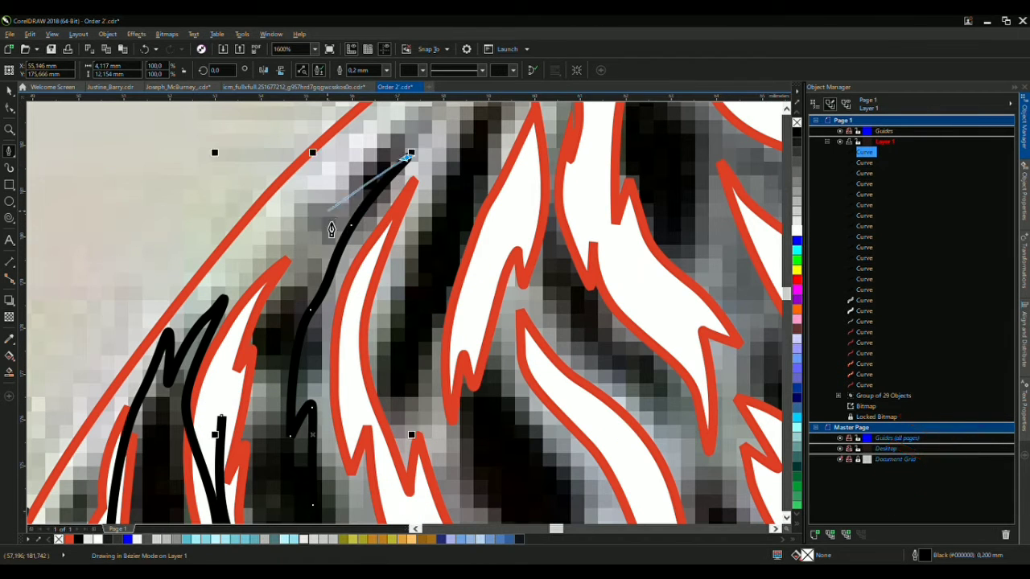
left_click_drag(221, 416, 225, 434)
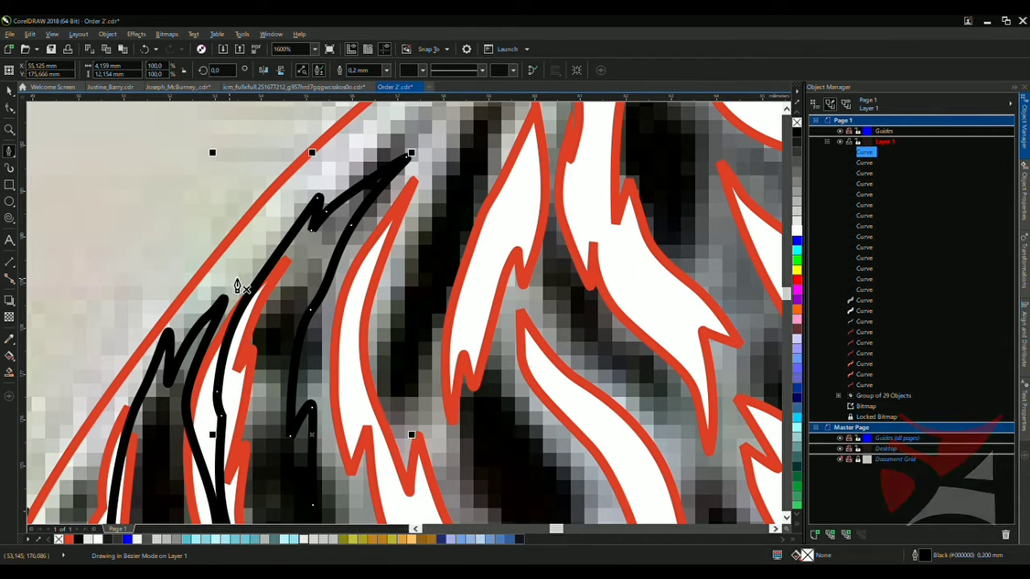
Trace the next slanted dark stripe up the nape as a shape with notched ends, about 3.1 × 8.1 mm
scroll(238, 287, "down", 2)
scroll(297, 198, "up", 2)
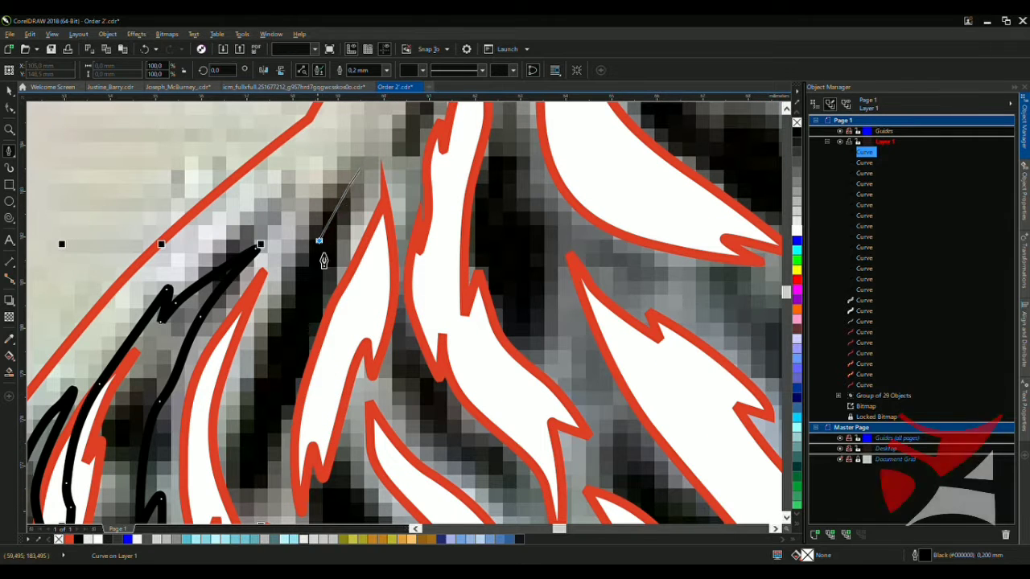
left_click_drag(235, 413, 263, 408)
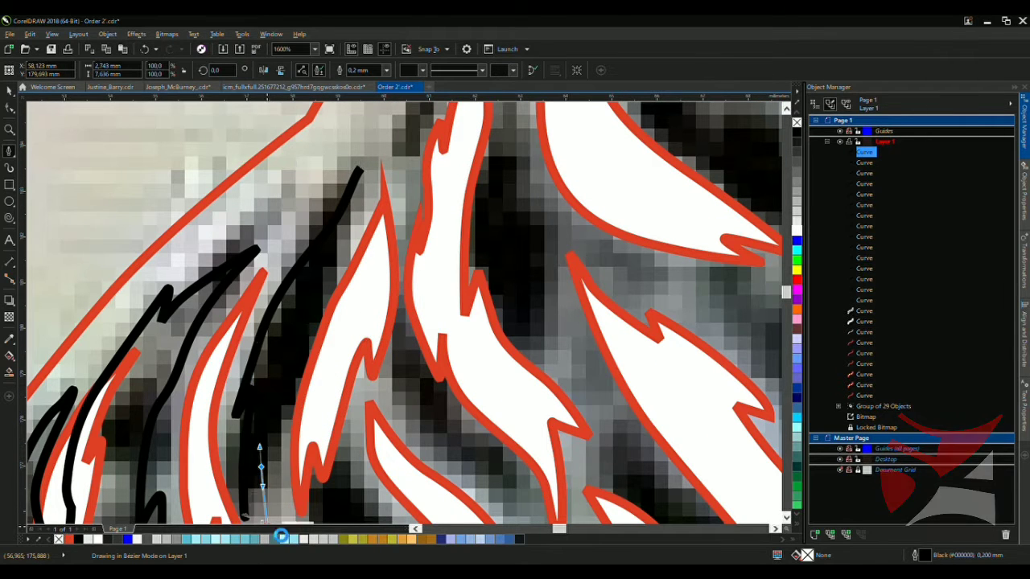
left_click_drag(356, 304, 383, 261)
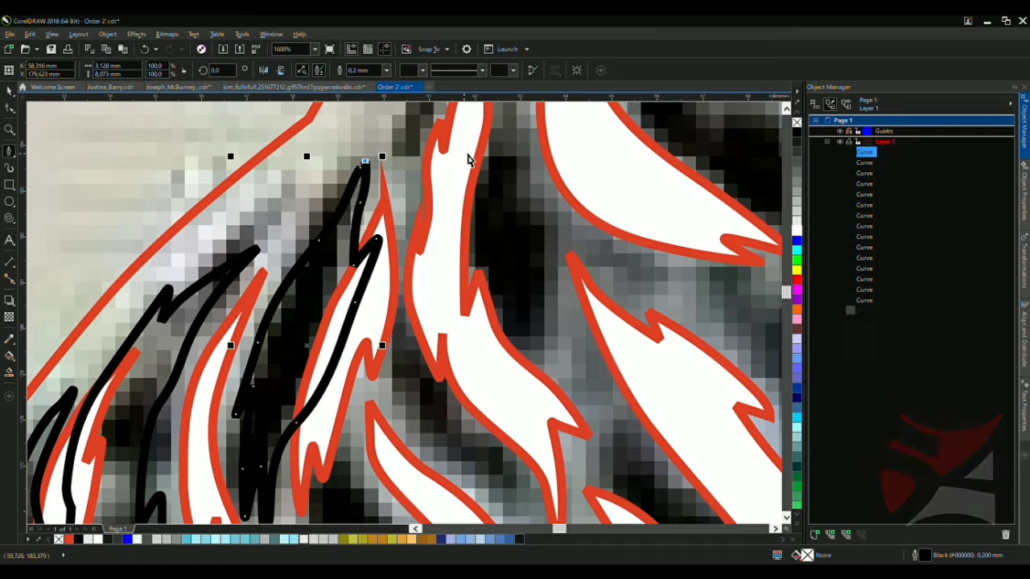
Close the slanted stripe's outline and trace the outer side of the long dark stripe below it down to the lower notch
left_click(362, 170)
scroll(373, 177, "down", 3)
scroll(372, 177, "up", 3)
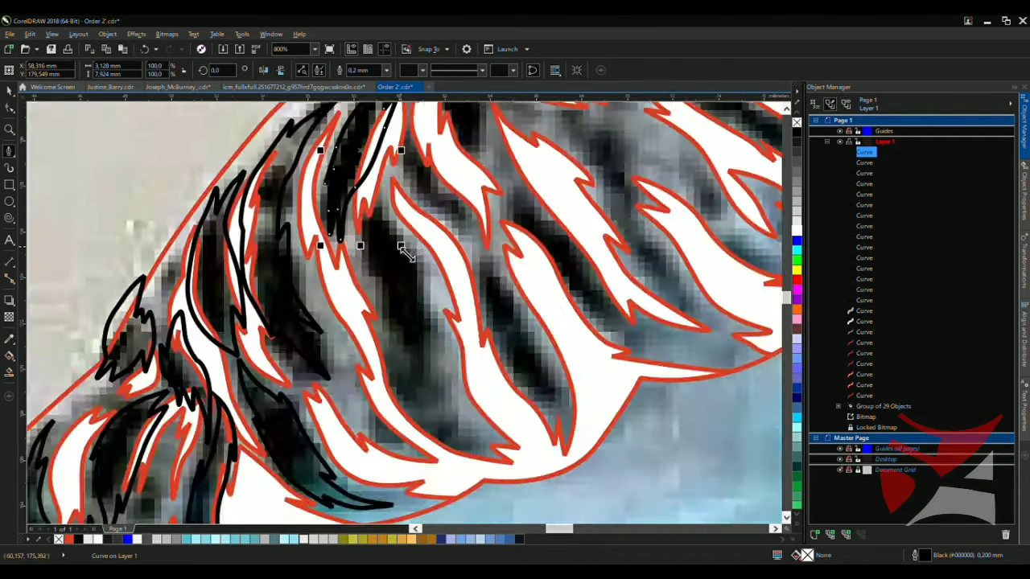
left_click(350, 141)
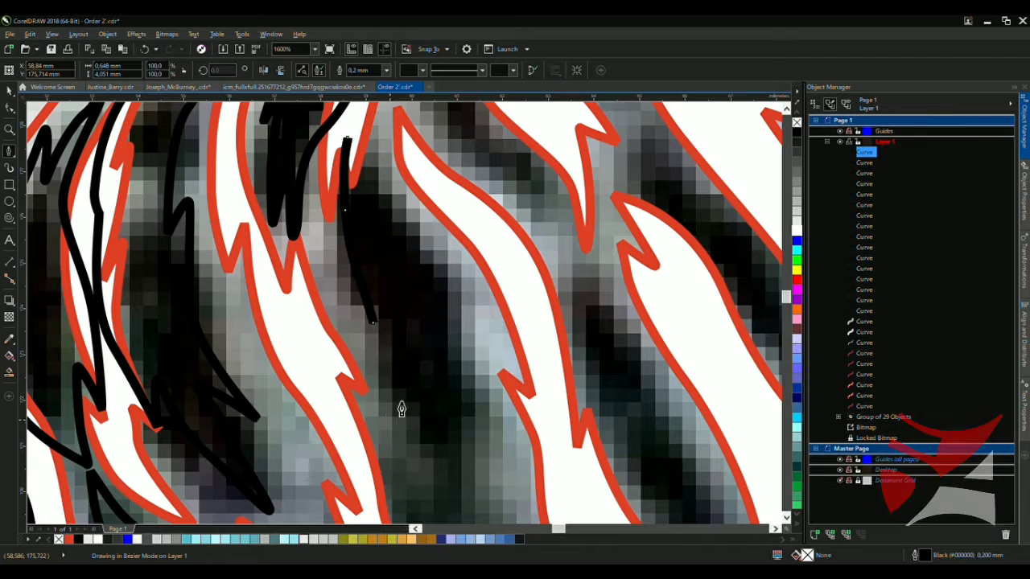
scroll(400, 406, "down", 3)
scroll(395, 238, "up", 3)
scroll(403, 350, "down", 3)
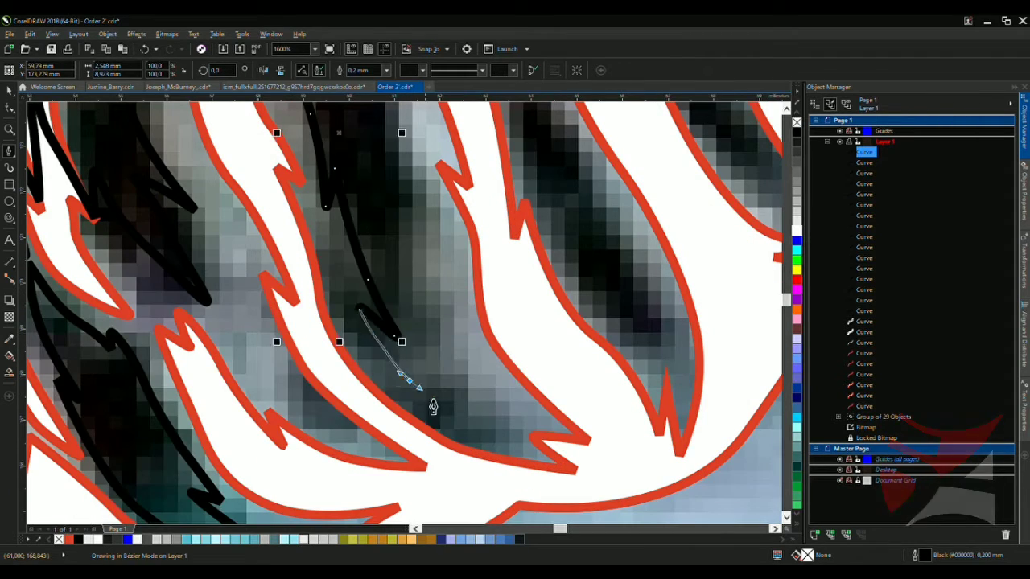
Trace the long stripe's pointed lower tip and inner side, closing the outline at about 4.1 × 11.7 mm
left_click_drag(472, 416, 420, 363)
scroll(452, 367, "up", 3)
scroll(453, 367, "down", 3)
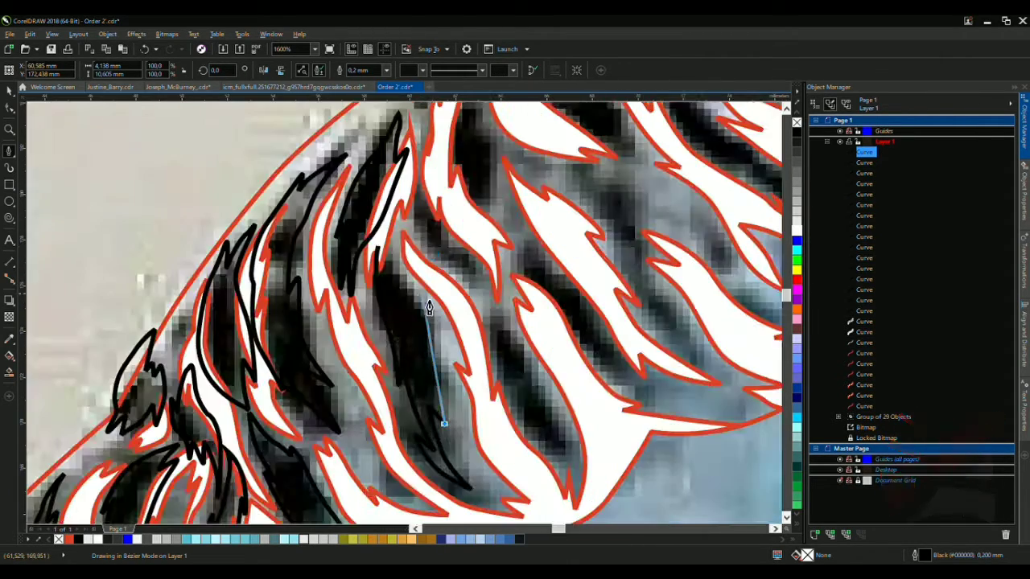
scroll(451, 356, "up", 3)
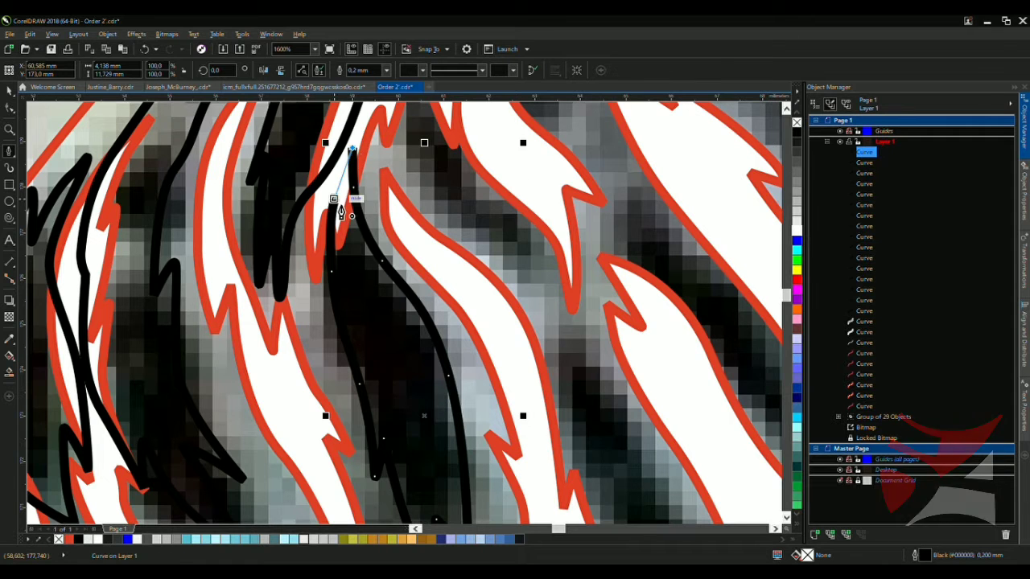
Trace the short dark stripe between two white feathers higher up the nape as a notched closed shape, about 3.8 × 6.3 mm
scroll(341, 212, "down", 5)
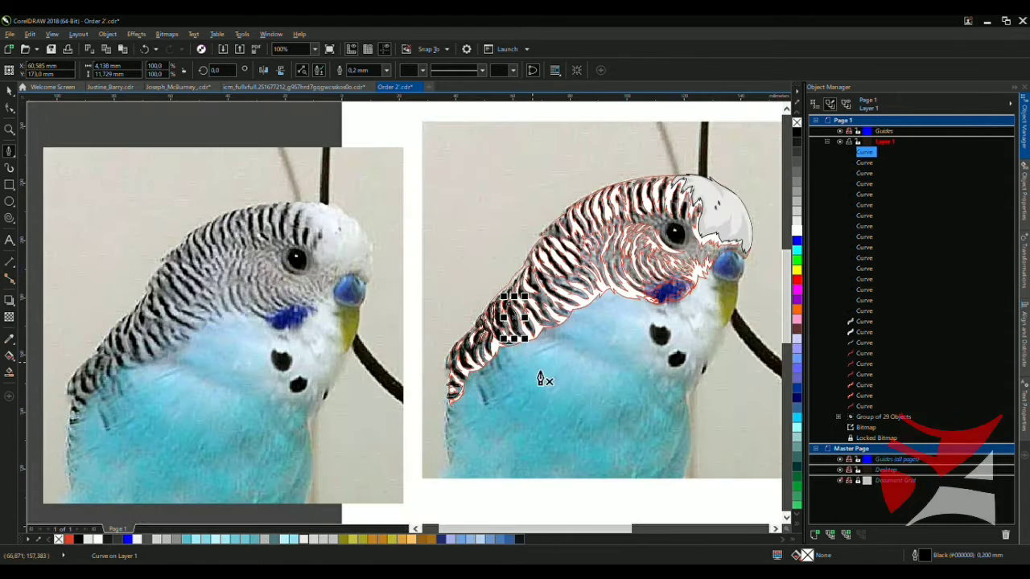
scroll(499, 253, "up", 5)
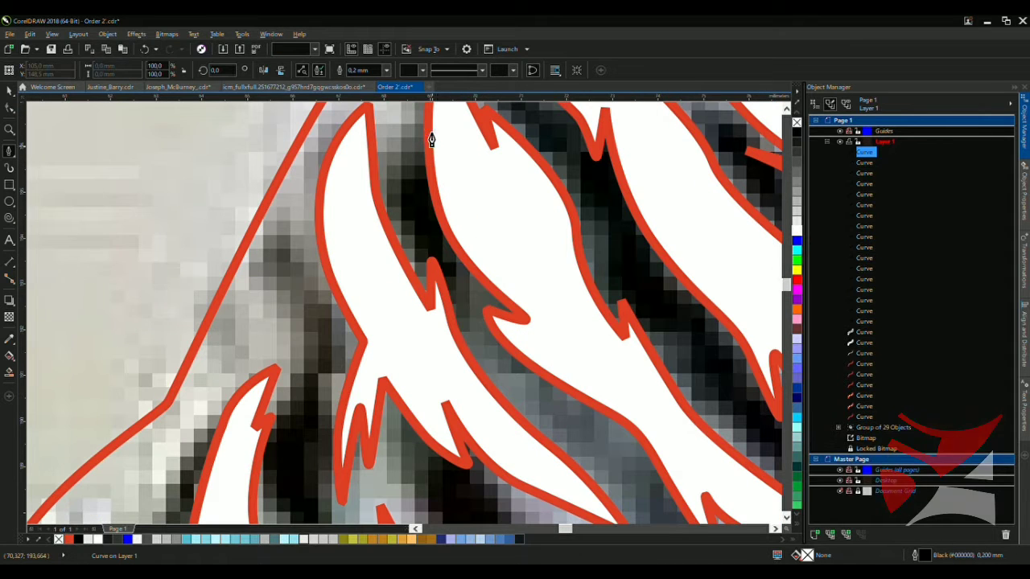
left_click_drag(429, 136, 413, 222)
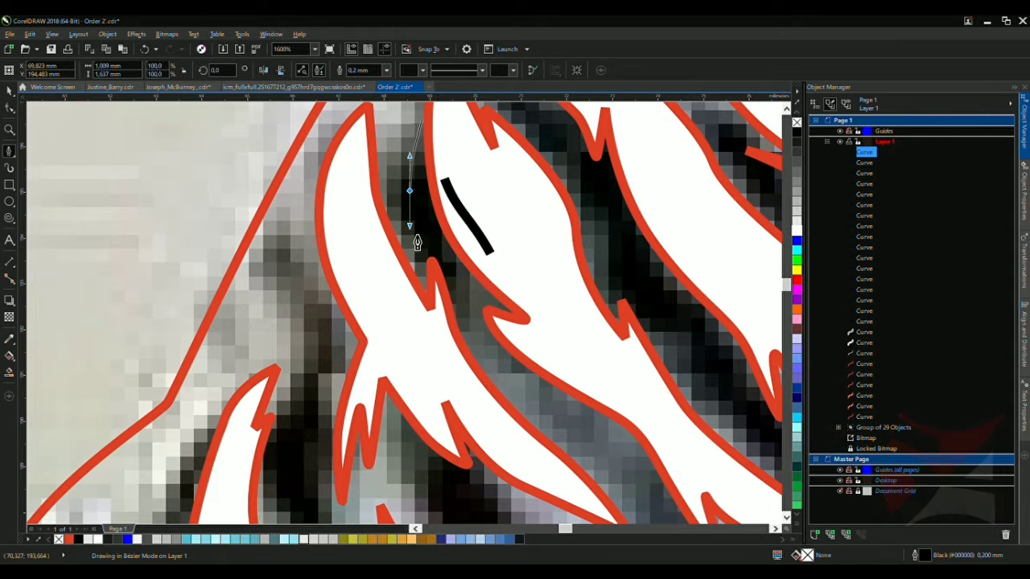
left_click(427, 299)
left_click(471, 390)
left_click_drag(583, 402, 569, 322)
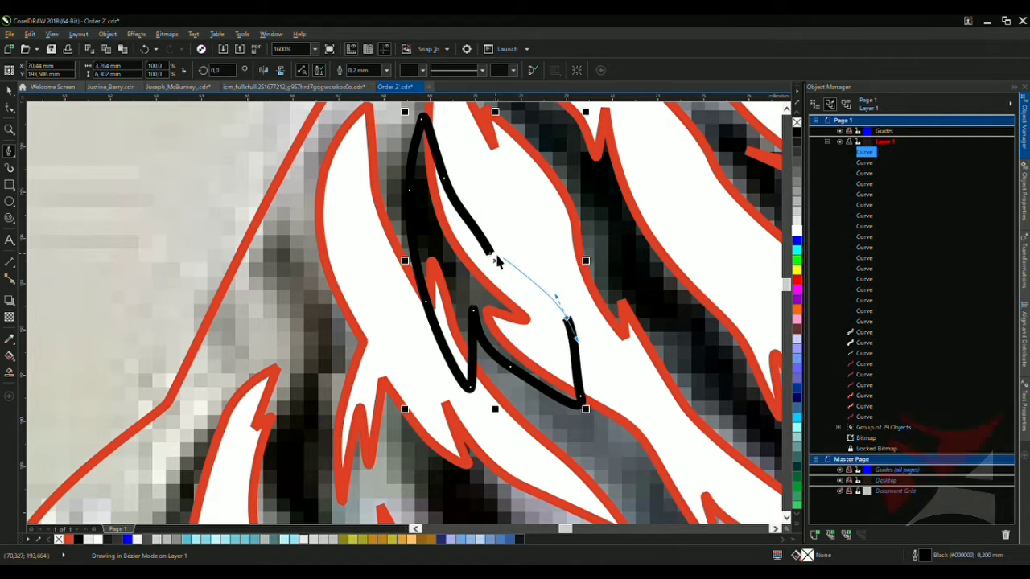
Trace the notched upper end and outer side of the next long diagonal dark stripe up the nape
scroll(499, 269, "down", 3)
scroll(548, 271, "up", 2)
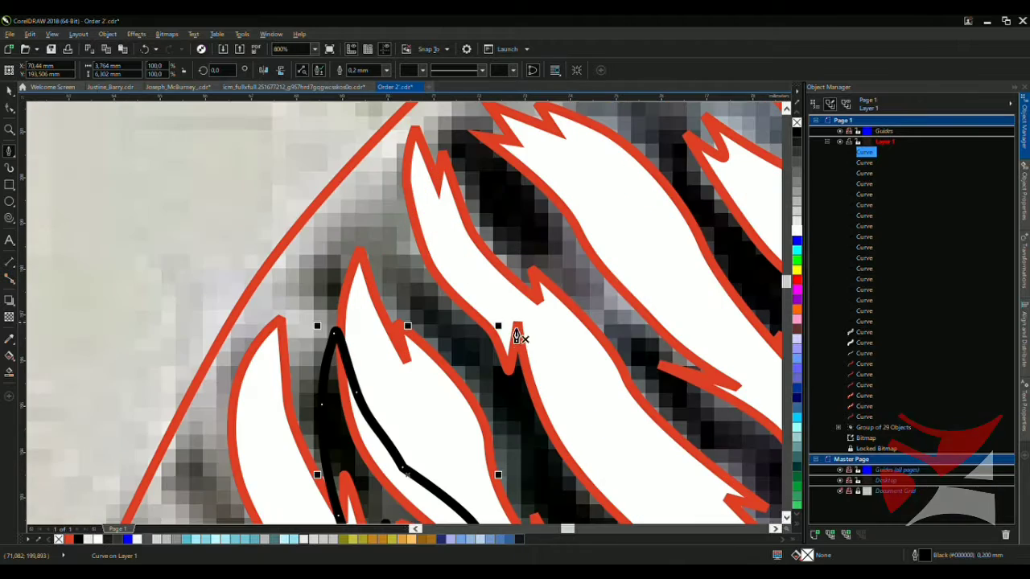
left_click(471, 276)
left_click(444, 348)
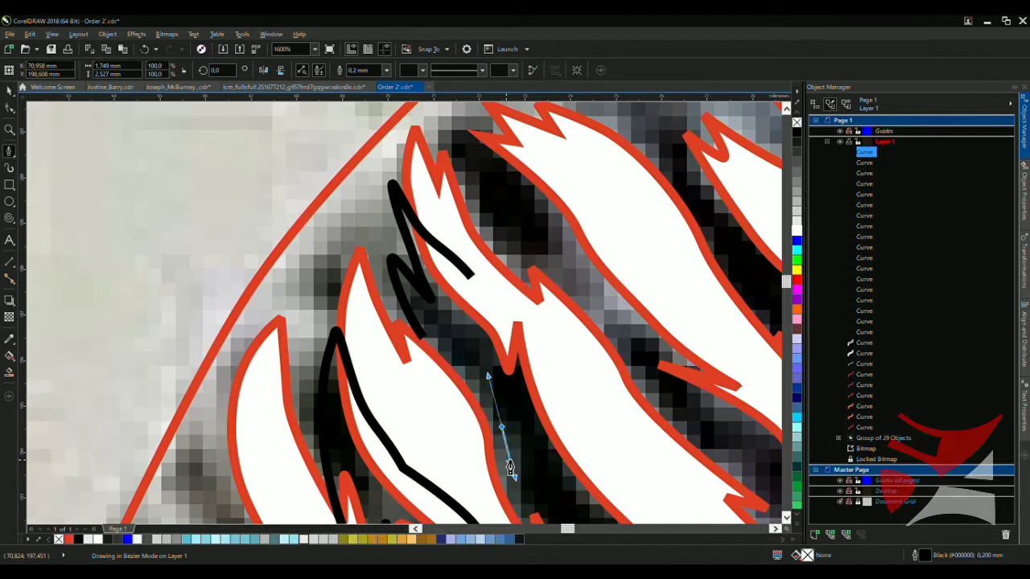
scroll(486, 385, "down", 3)
scroll(485, 385, "up", 3)
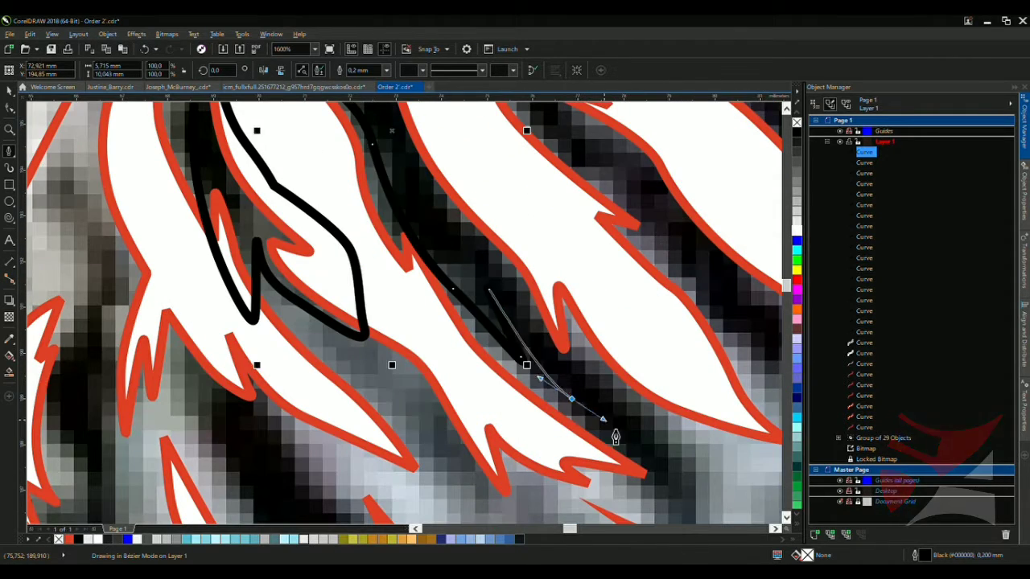
Trace the diagonal stripe's pointed lower end and notched inner side, closing the outline at about 9.3 × 13.1 mm
left_click_drag(653, 458, 668, 478)
left_click_drag(597, 301, 495, 184)
scroll(536, 265, "down", 3)
scroll(519, 258, "up", 3)
scroll(486, 238, "down", 3)
scroll(465, 171, "up", 3)
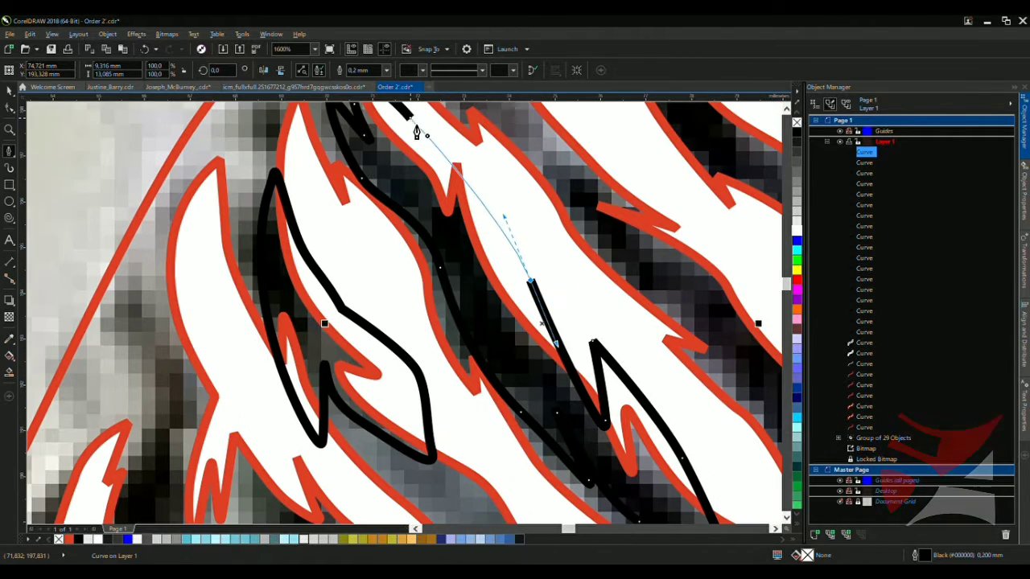
left_click_drag(416, 133, 510, 179)
Trace the wavy dark stripe below the diagonal one as a shape with notched ends, about 11.5 × 5.9 mm
scroll(483, 189, "down", 3)
scroll(530, 342, "up", 2)
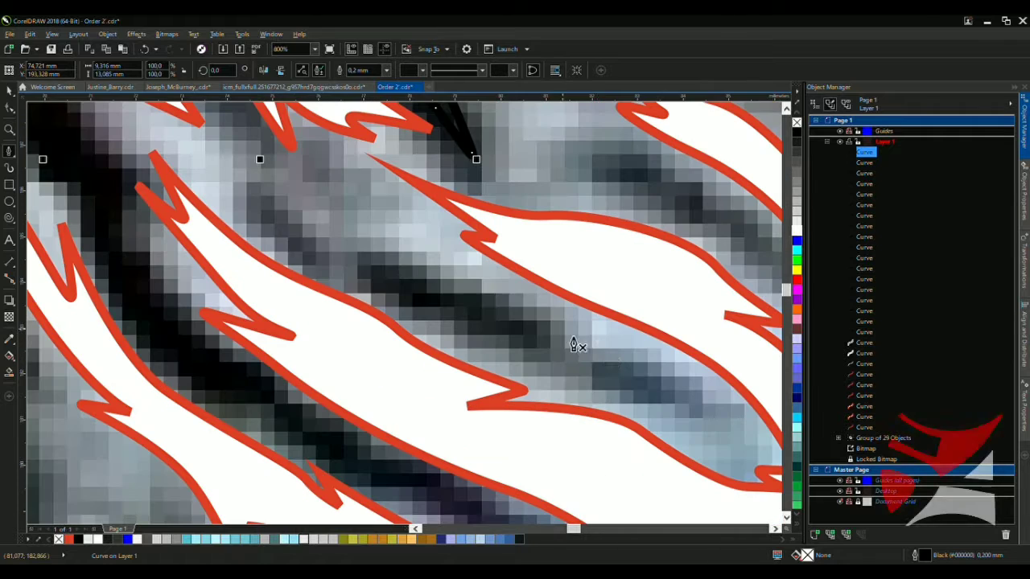
left_click_drag(467, 283, 338, 241)
left_click(299, 217)
left_click(225, 167)
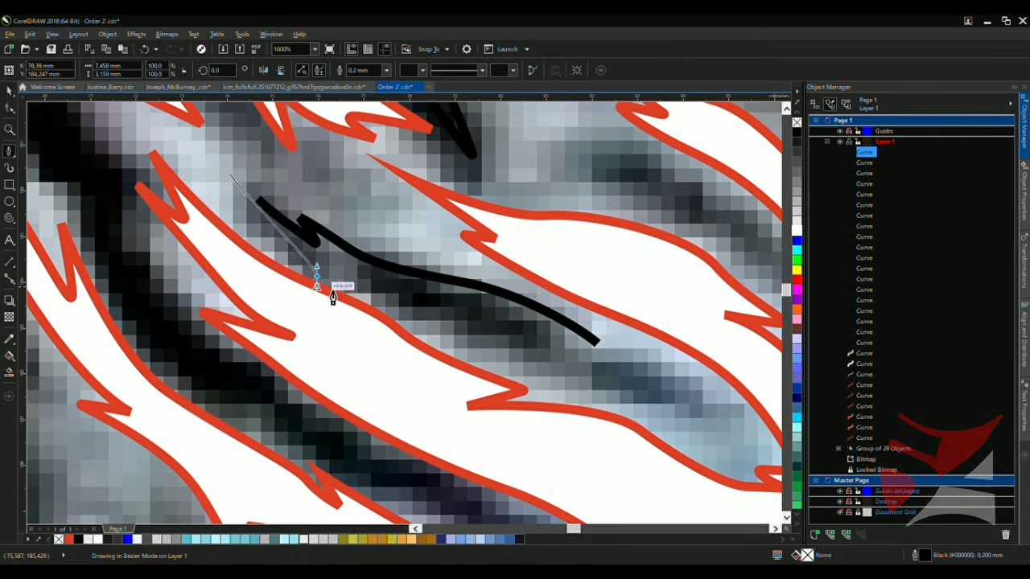
left_click(316, 276)
double_click(482, 337)
left_click_drag(701, 440, 750, 440)
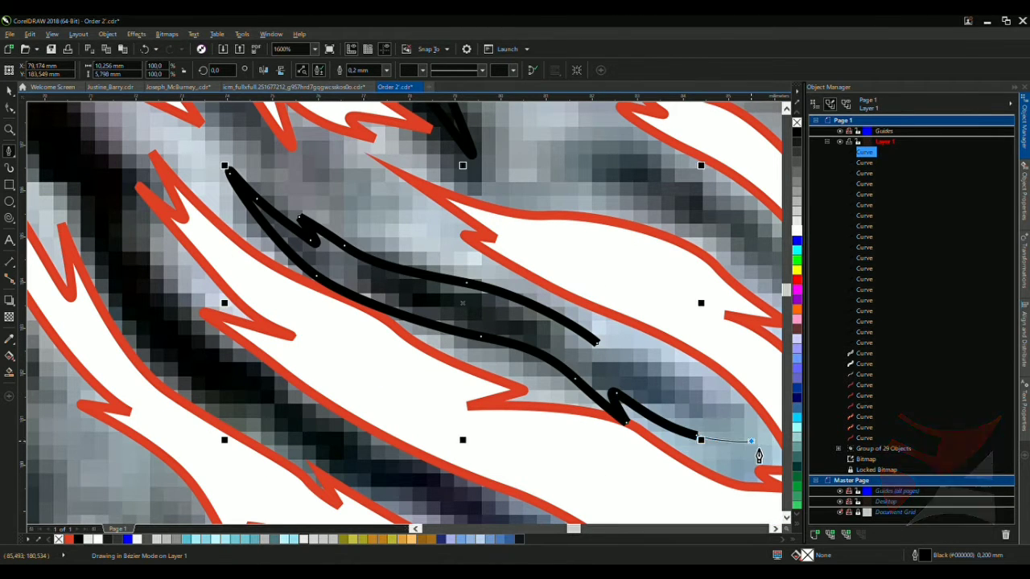
scroll(609, 362, "down", 5)
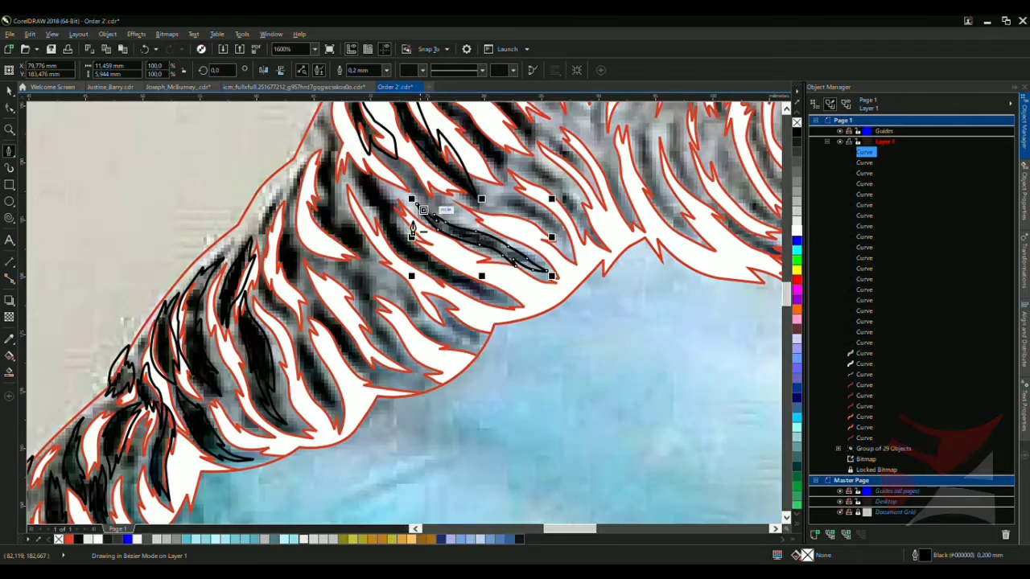
Trace the upper edge and pointed upper end of the thick dark stripe beneath the wavy one
scroll(442, 211, "up", 5)
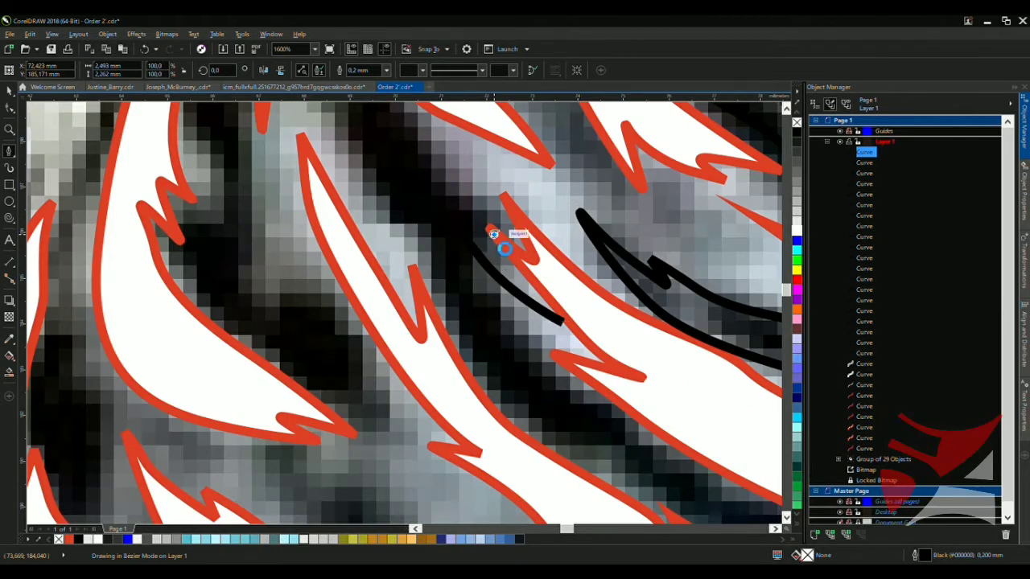
scroll(476, 207, "down", 3)
scroll(483, 225, "up", 3)
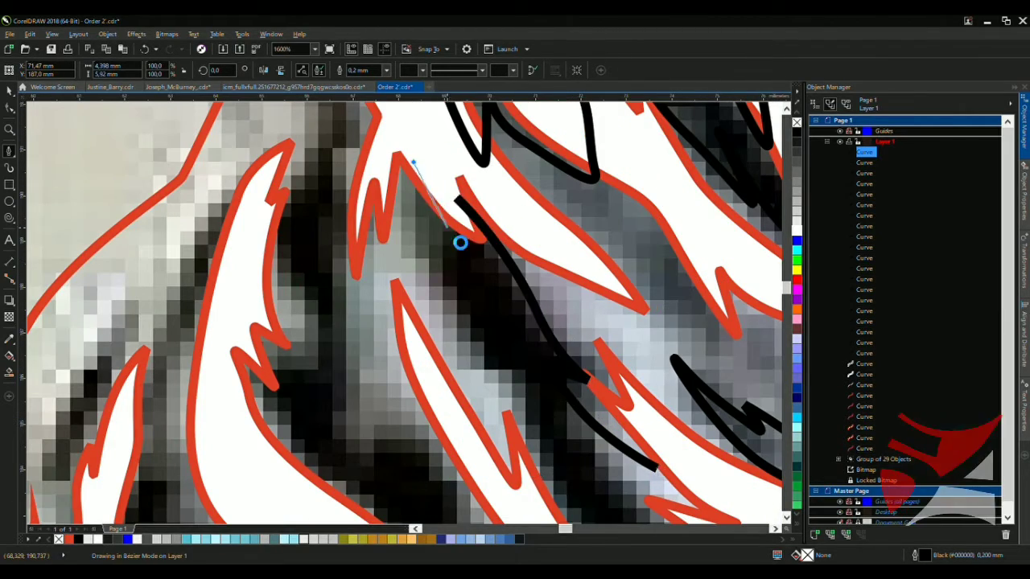
left_click(408, 158)
scroll(482, 340, "down", 1)
scroll(502, 355, "up", 1)
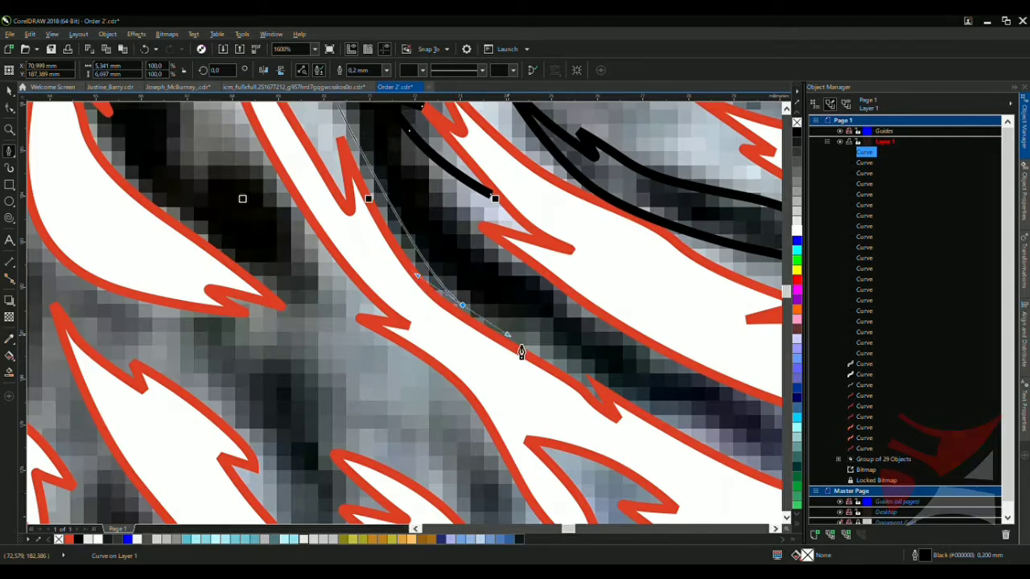
Trace the thick stripe's lower edge, notched lower tip and return edge, closing the outline at about 13.8 × 12.8 mm
scroll(709, 458, "down", 3)
scroll(311, 284, "up", 2)
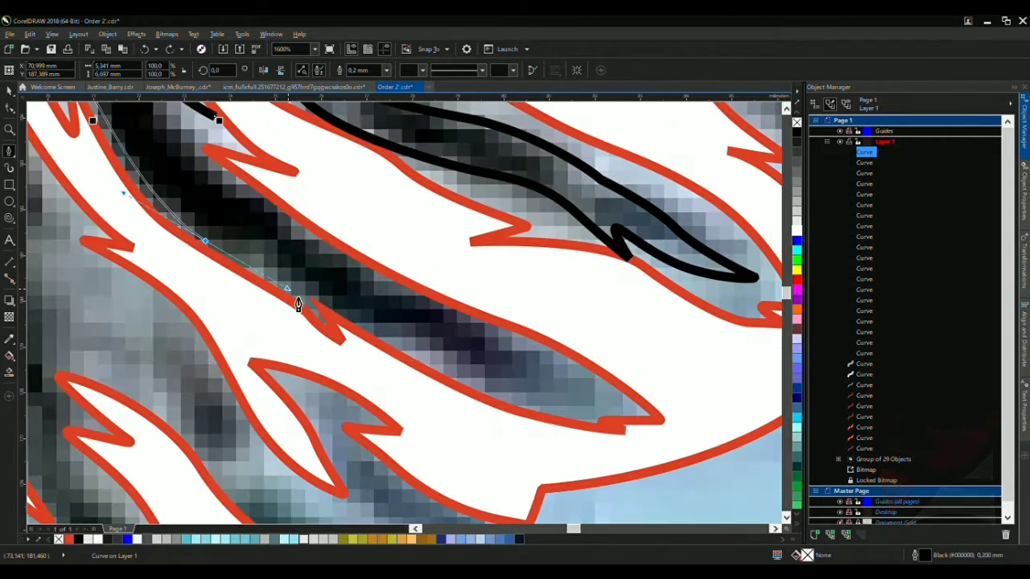
left_click(408, 339)
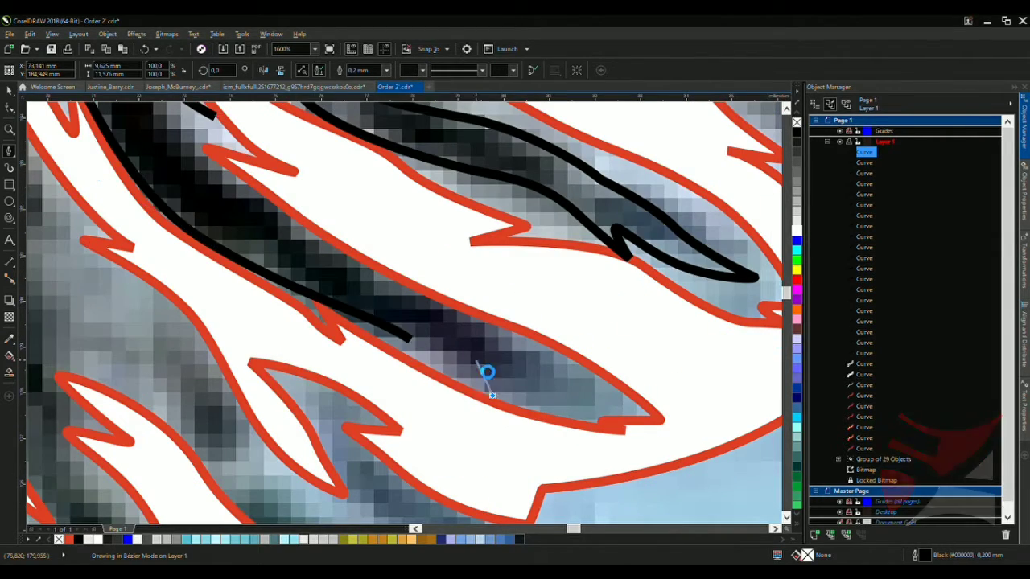
left_click(372, 265)
scroll(424, 262, "down", 2)
scroll(296, 213, "up", 2)
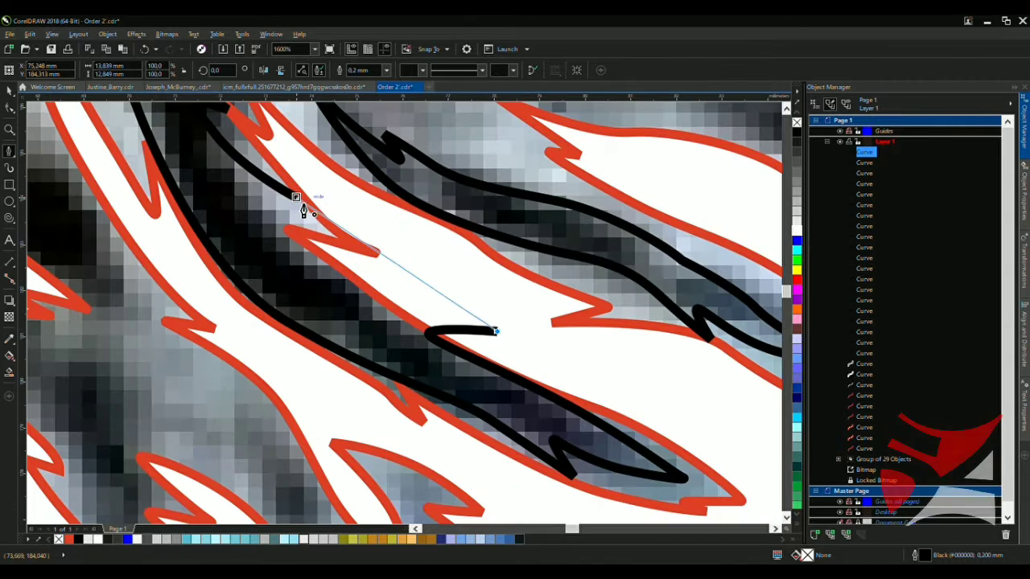
left_click(369, 234)
Trace the short curved dark stripe beside the long nape stripes as a closed shape with a notched lower end, about 3.1 × 6.2 mm
scroll(372, 237, "down", 3)
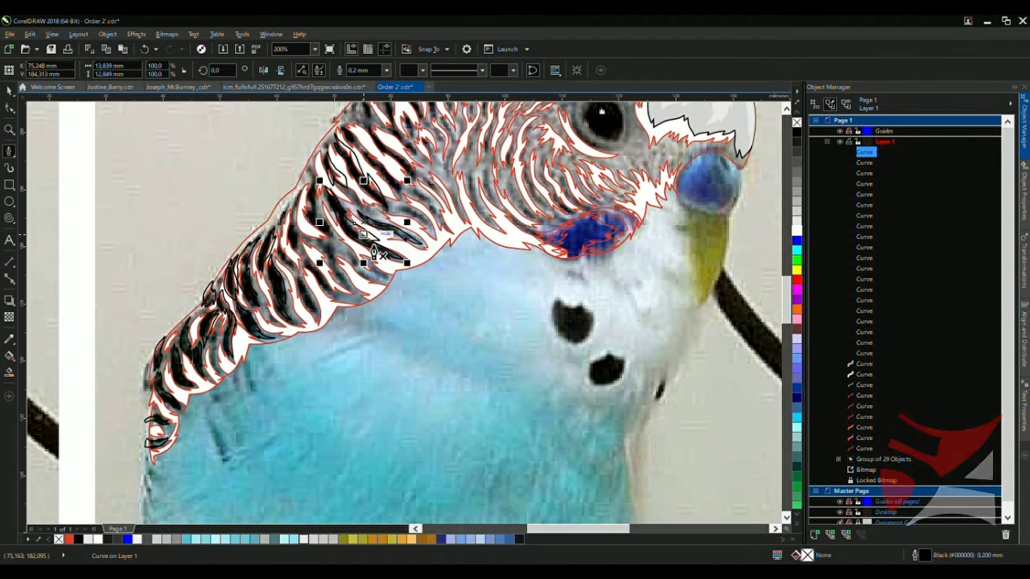
scroll(339, 266, "up", 3)
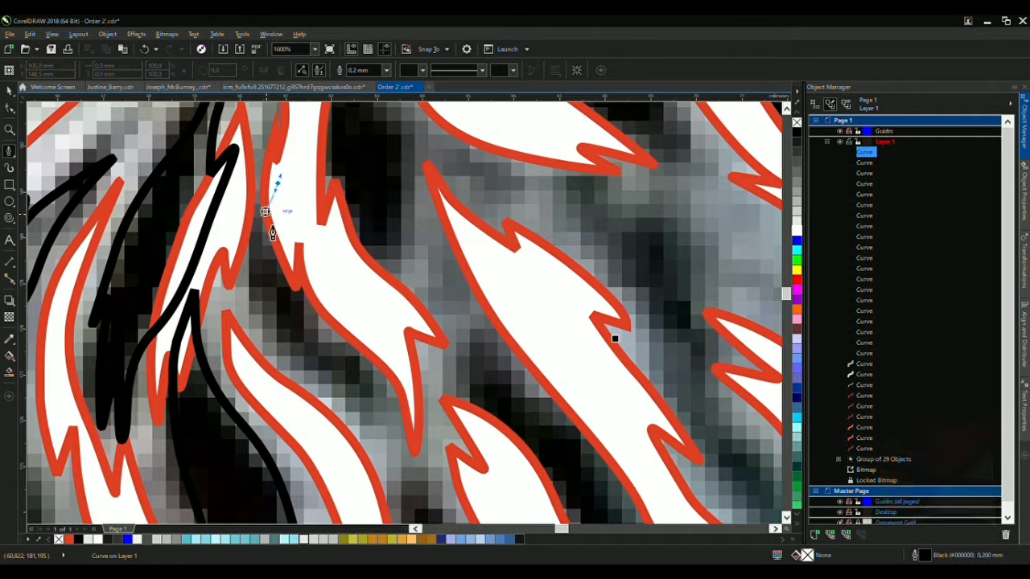
left_click(277, 184)
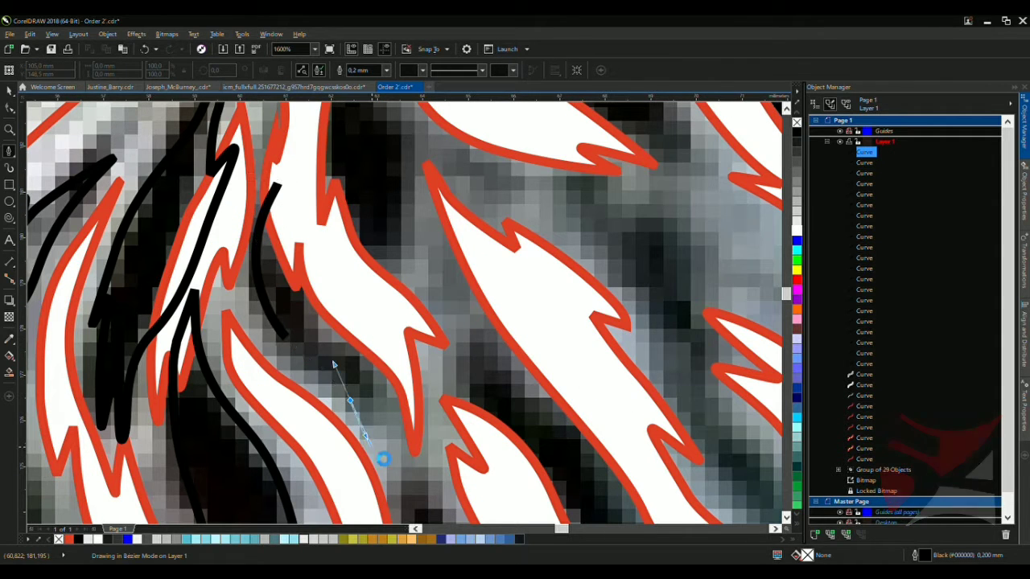
mouse_move(400, 471)
left_mouse_down()
mouse_move(369, 322)
mouse_move(342, 270)
left_mouse_up()
left_click(281, 186)
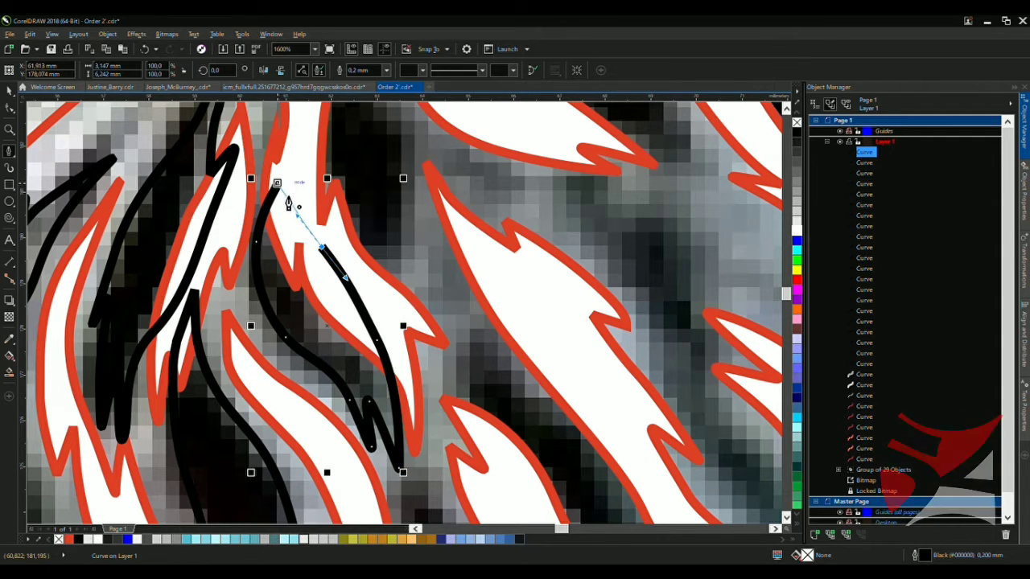
Trace the small dark marking at the nape's outer edge as a notched closed shape about 4 mm long
scroll(326, 313, "down", 2)
scroll(334, 251, "up", 1)
scroll(333, 251, "up", 1)
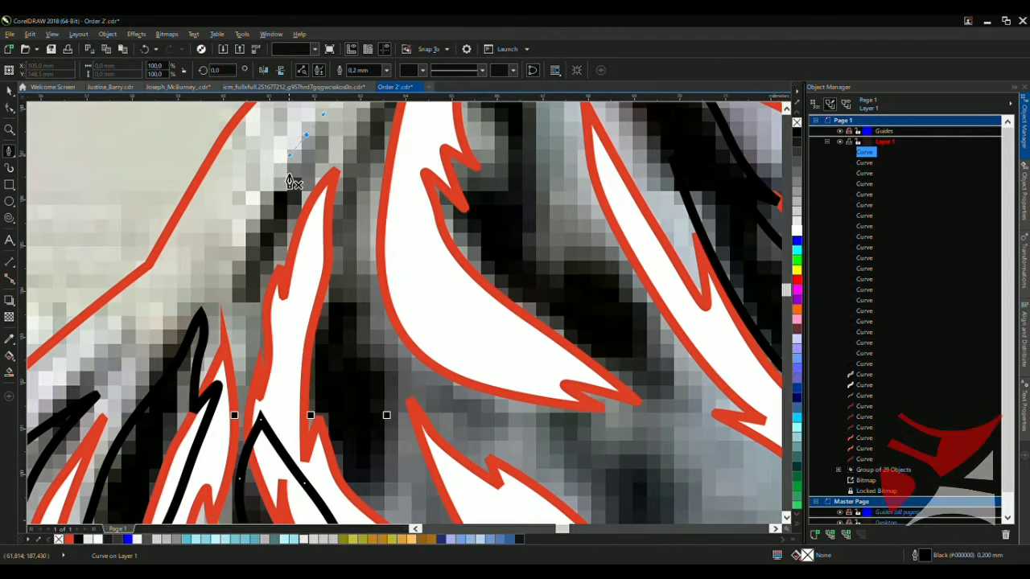
left_click(306, 136)
mouse_move(241, 286)
left_mouse_down()
mouse_move(296, 262)
mouse_move(281, 235)
left_mouse_up()
scroll(351, 160, "up", 2)
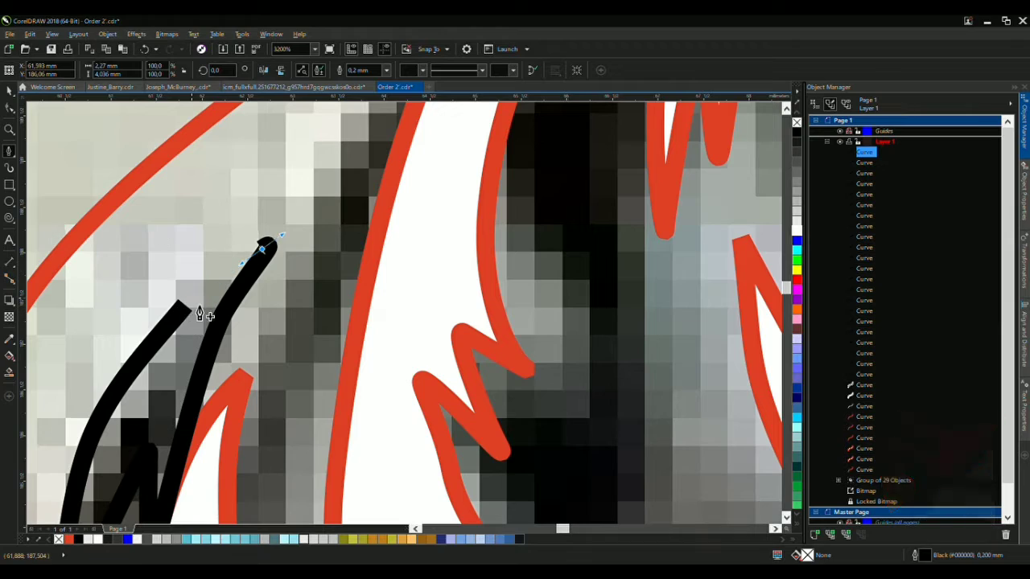
Trace the narrow upright dark stripe next to the small edge marking as a notched closed shape, about 2.8 × 11.5 mm
scroll(193, 322, "down", 2)
scroll(277, 225, "up", 1)
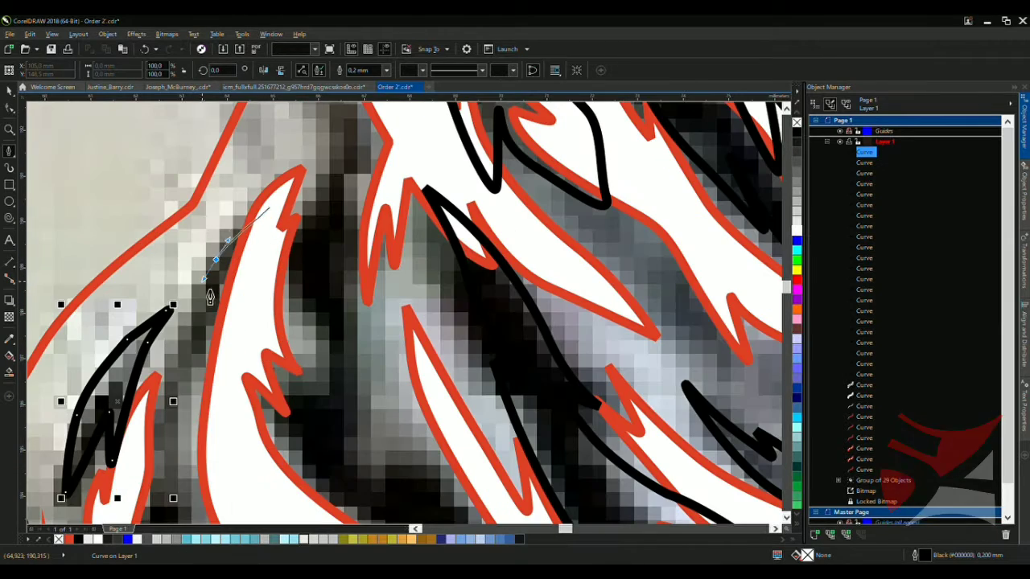
scroll(173, 366, "down", 1)
scroll(185, 265, "up", 1)
left_click_drag(210, 260, 207, 291)
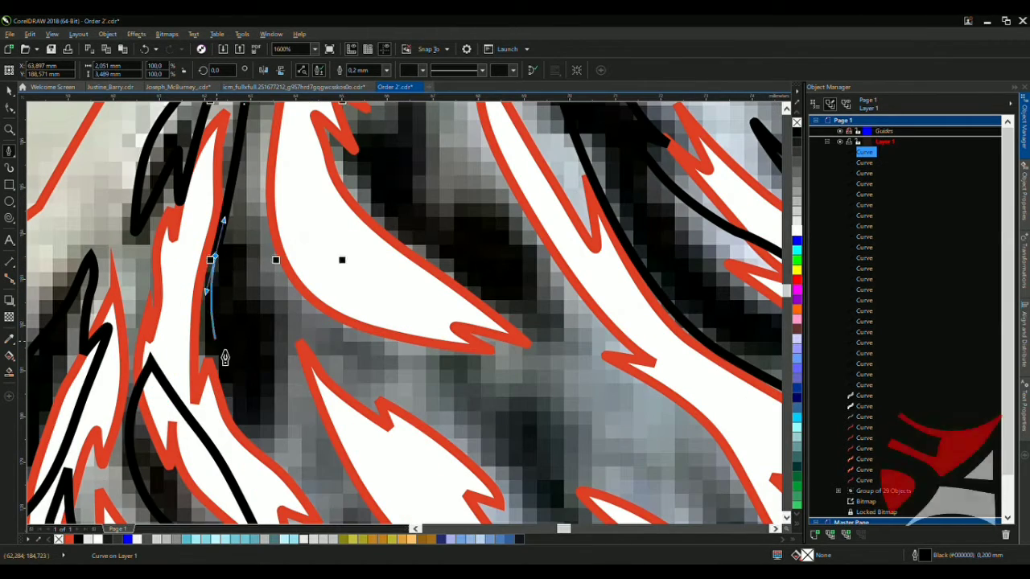
left_click_drag(242, 385, 249, 404)
left_click_drag(262, 269, 265, 232)
scroll(273, 258, "down", 2)
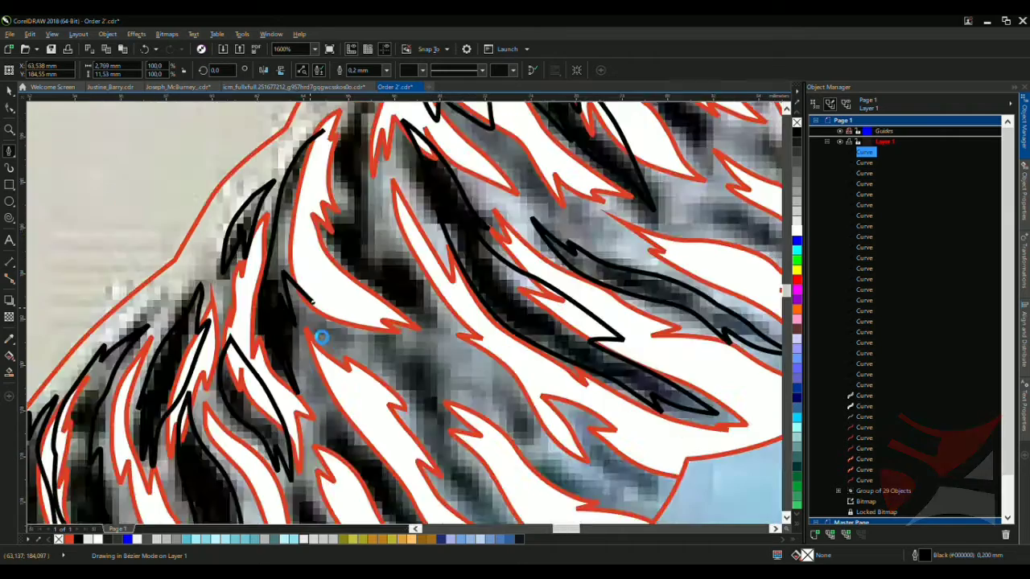
scroll(302, 318, "up", 1)
left_click_drag(288, 369, 285, 388)
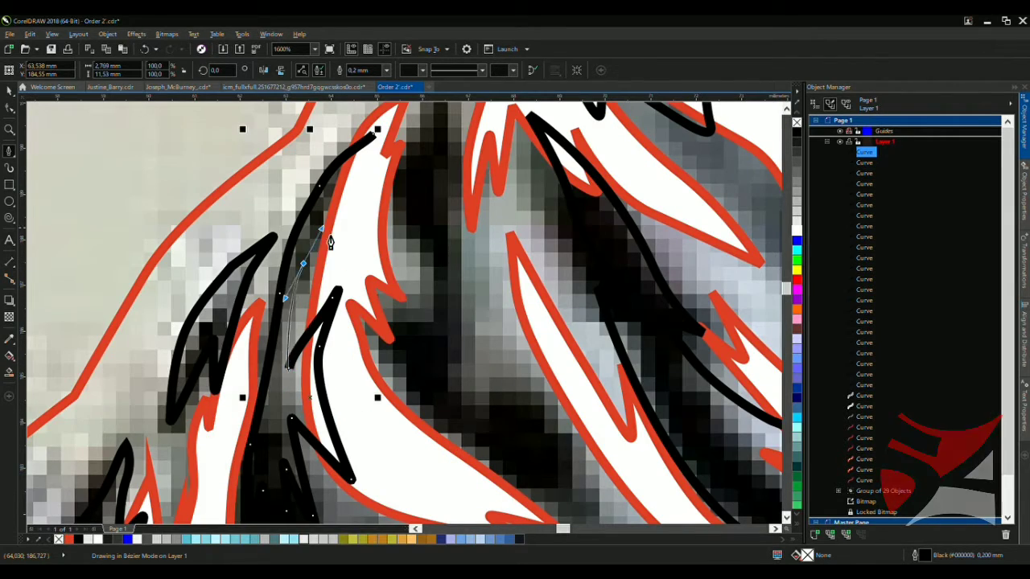
Trace the dark stripe beside the narrow upright nape stripe as a closed shape with a notched lower end, about 4.4 × 9.7 mm
scroll(376, 153, "down", 2)
scroll(354, 206, "up", 2)
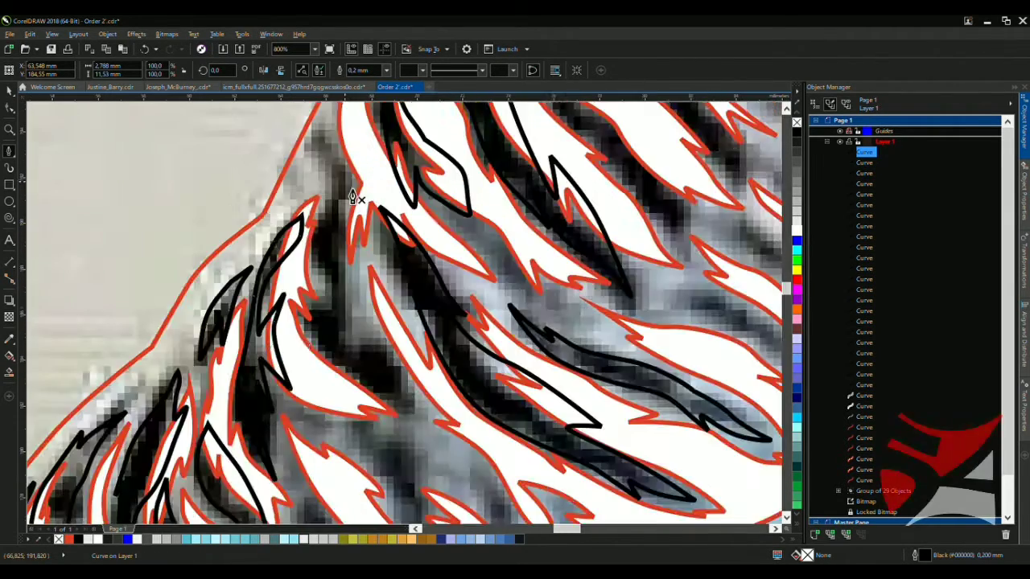
left_click_drag(304, 391, 287, 336)
scroll(273, 322, "down", 2)
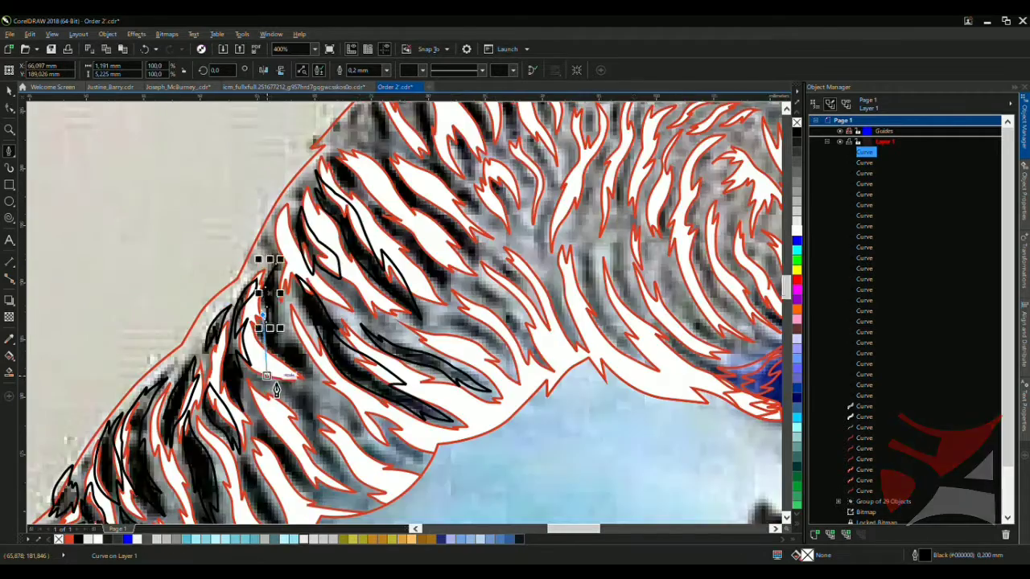
scroll(256, 294, "up", 2)
mouse_move(256, 293)
left_mouse_down()
mouse_move(414, 409)
mouse_move(448, 418)
left_mouse_up()
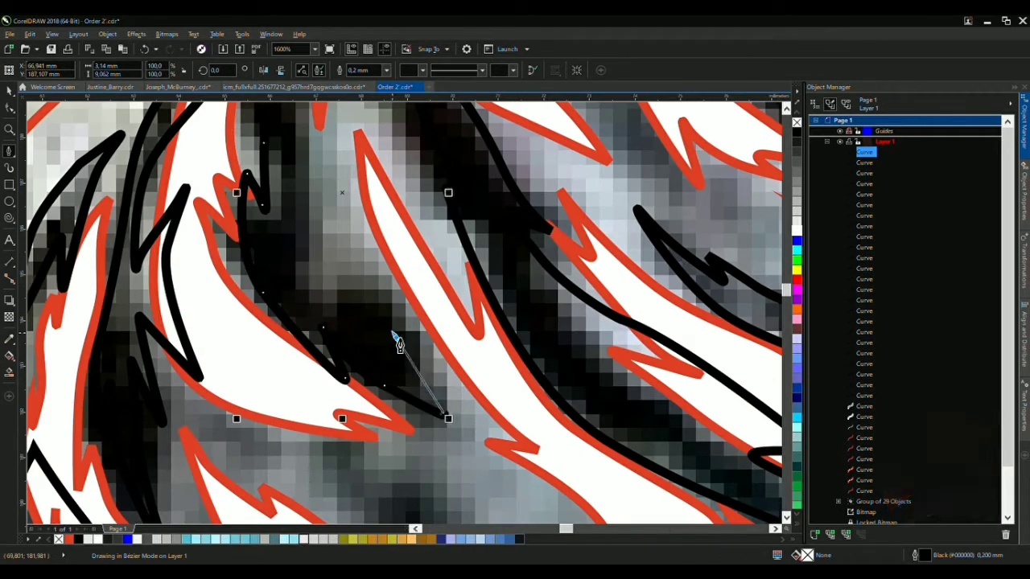
scroll(362, 302, "down", 2)
scroll(370, 356, "up", 2)
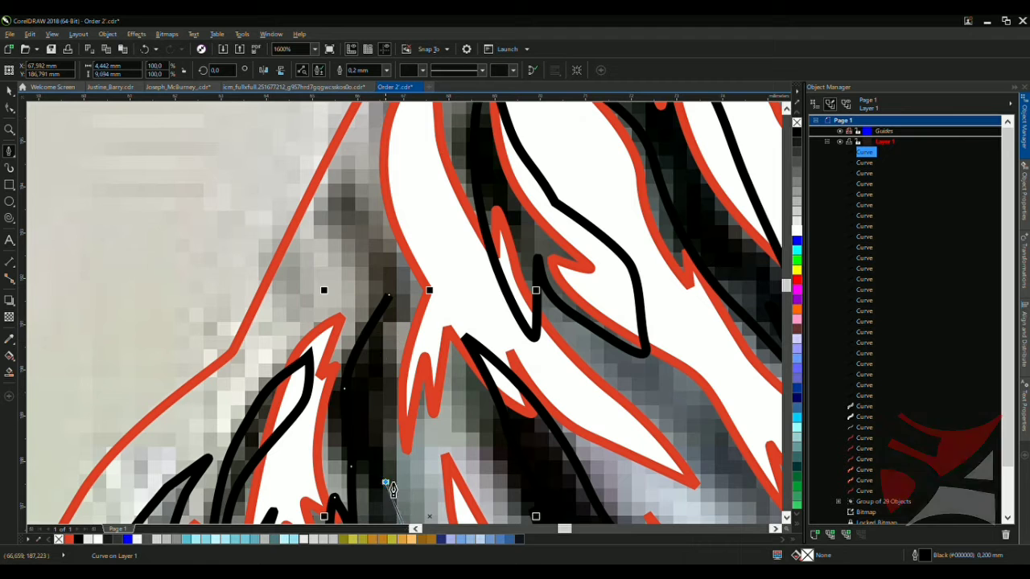
left_click(381, 413)
Trace the slim wavy dark marking above that stripe, near the nape's outer edge, as a closed shape about 0.8 × 3.1 mm
scroll(389, 260, "up", 1)
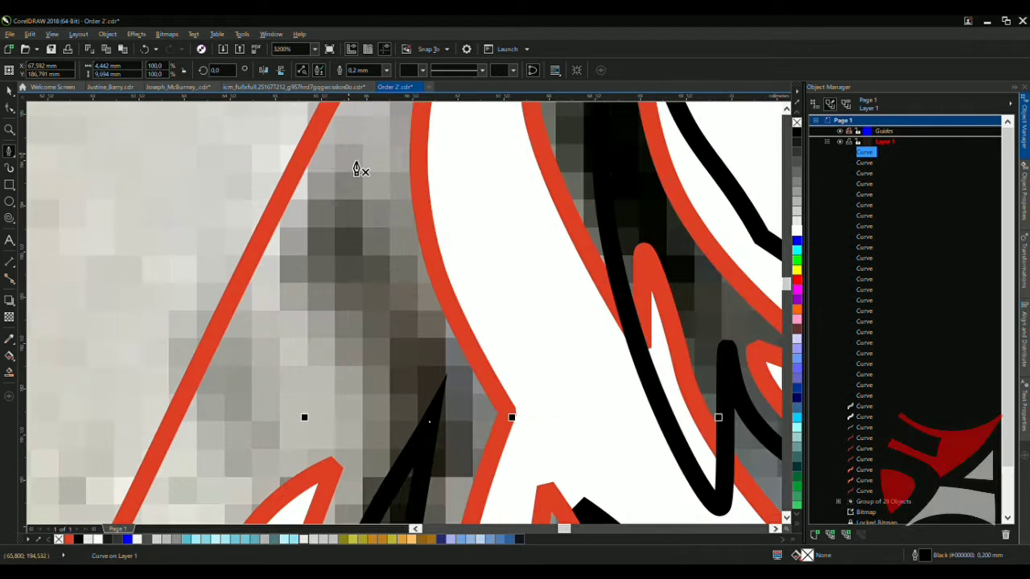
left_click(346, 153)
left_click(394, 438)
left_click(407, 306)
left_click_drag(371, 232, 361, 202)
key("space")
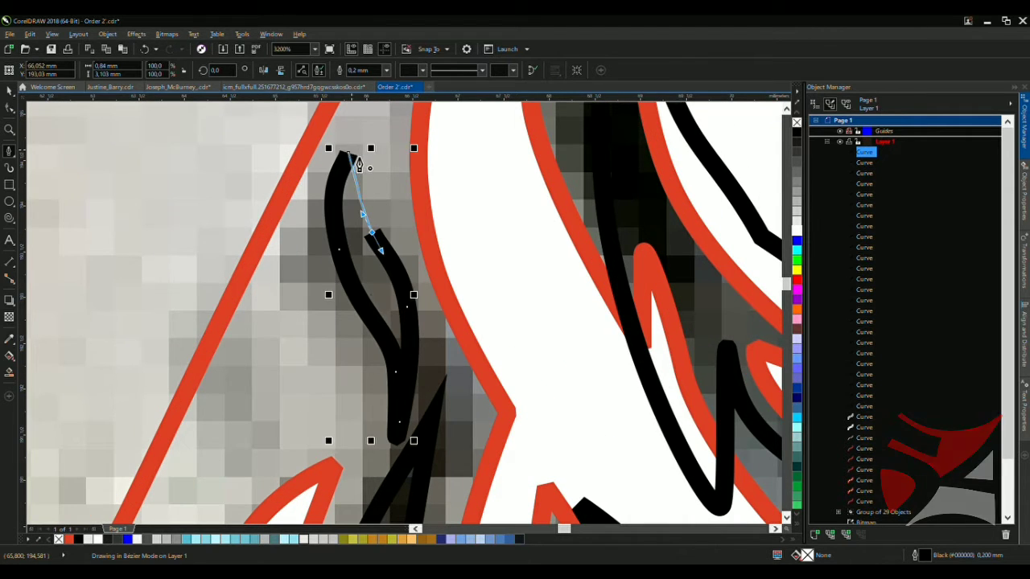
Outline the upper edge and notched upper end of the dark stripe between two light feathers above the blue breast
scroll(413, 142, "down", 3)
scroll(387, 257, "down", 1)
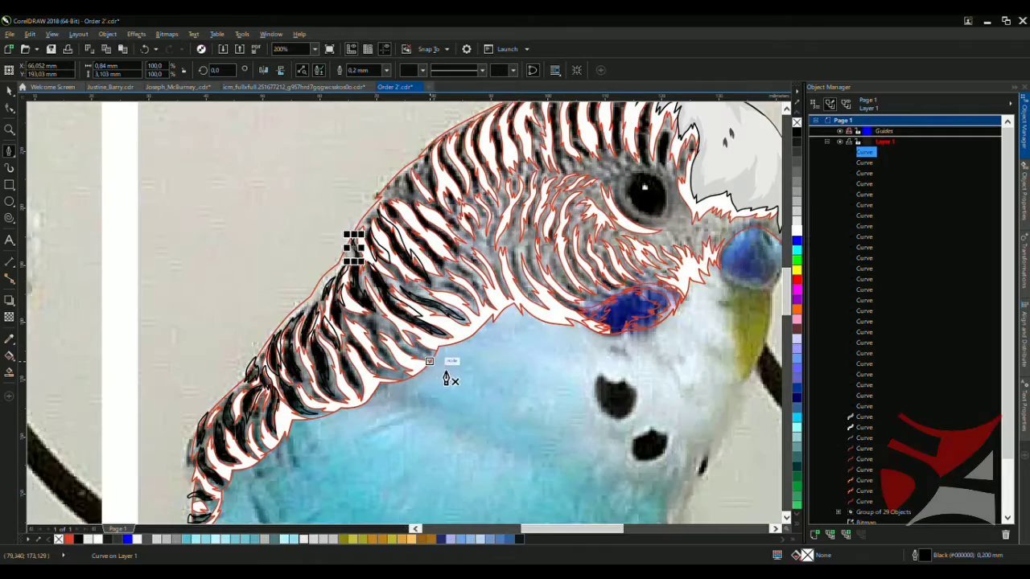
scroll(400, 378, "up", 3)
scroll(356, 394, "up", 1)
left_click(397, 384)
scroll(273, 350, "up", 1)
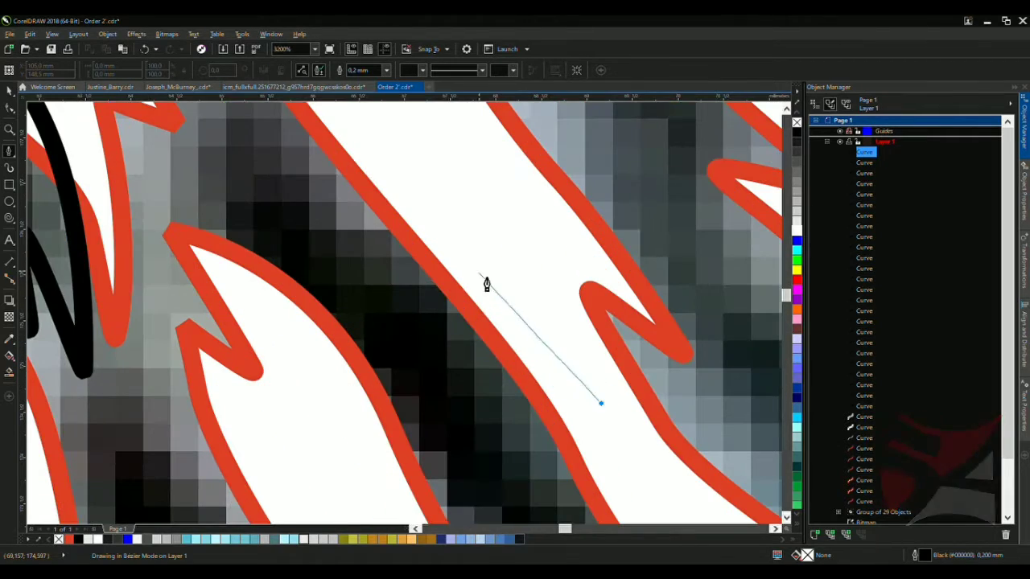
left_click(467, 241)
left_click(320, 144)
left_click(358, 210)
left_click(257, 175)
left_click(180, 165)
left_click(336, 492)
key("space")
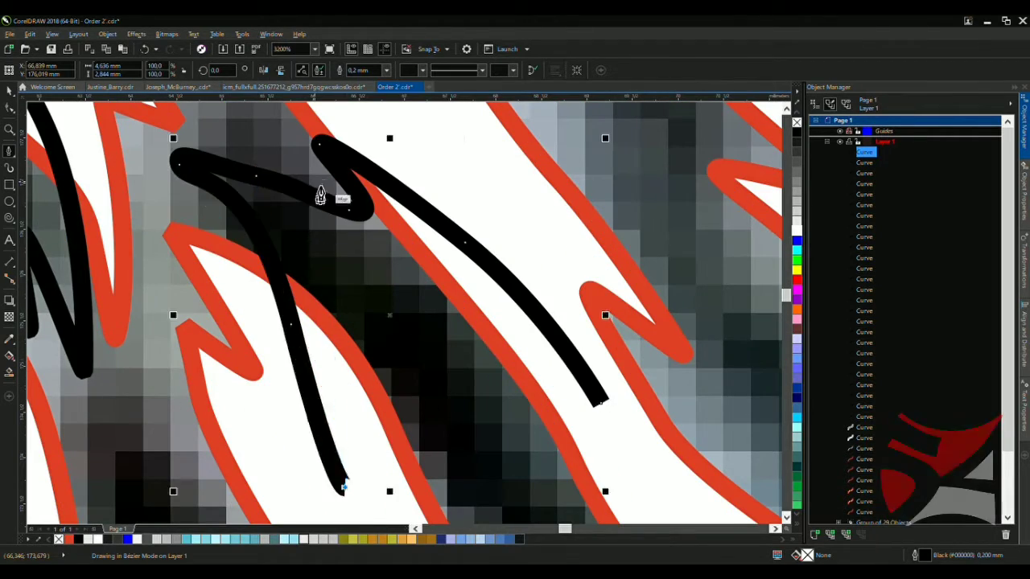
Trace the stripe's lower edge, notched lower tip and return edge, closing the outline at about 6.9 × 6.7 mm
scroll(322, 196, "down", 1)
left_click(251, 160)
left_click_drag(337, 315, 363, 346)
scroll(375, 364, "down", 1)
left_click(451, 278)
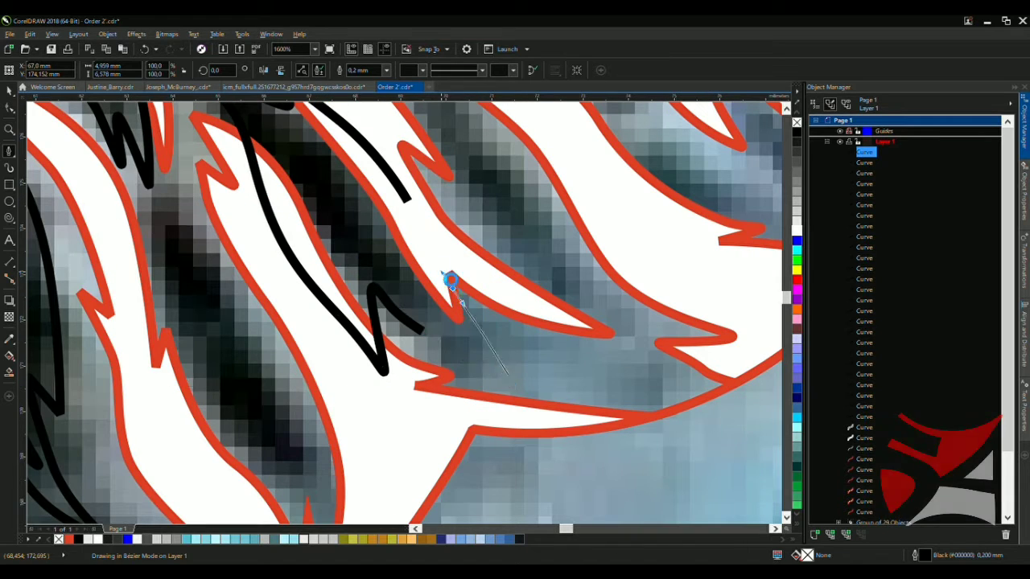
left_click(414, 212)
left_click(478, 368)
Trace the neighbouring dark stripe toward the neck's back as a closed shape notched at both ends, about 4.5 × 6.7 mm
scroll(368, 271, "down", 1)
scroll(366, 272, "up", 1)
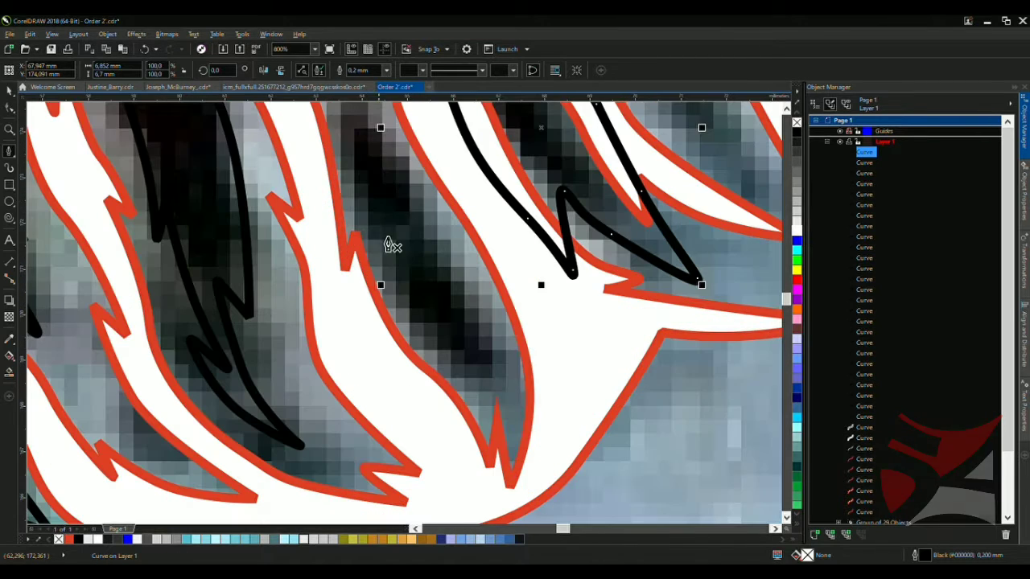
left_click(531, 259)
left_click(418, 154)
left_click(394, 125)
left_click(355, 125)
left_click(467, 394)
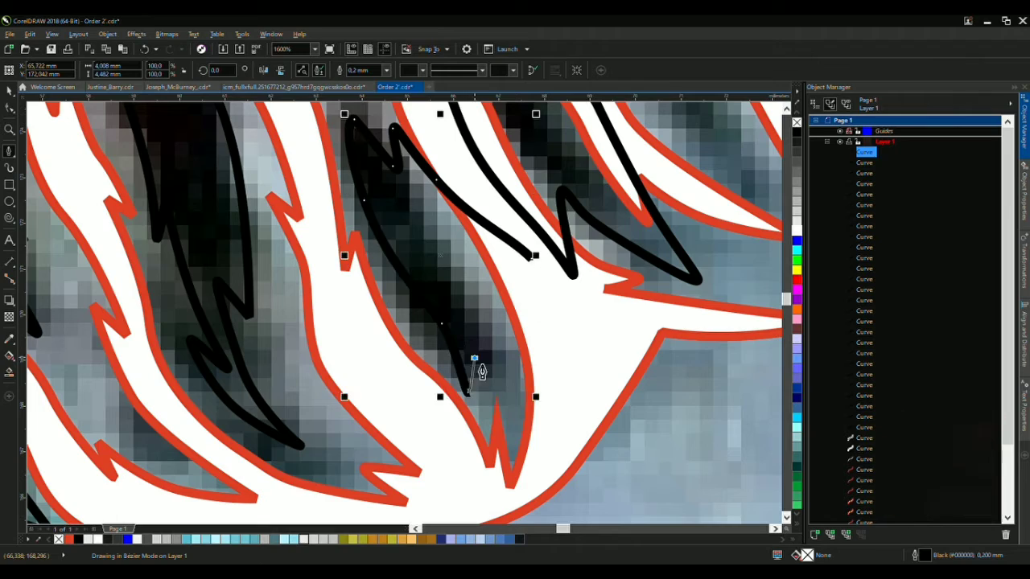
left_click(487, 330)
left_click(515, 427)
left_click(533, 259)
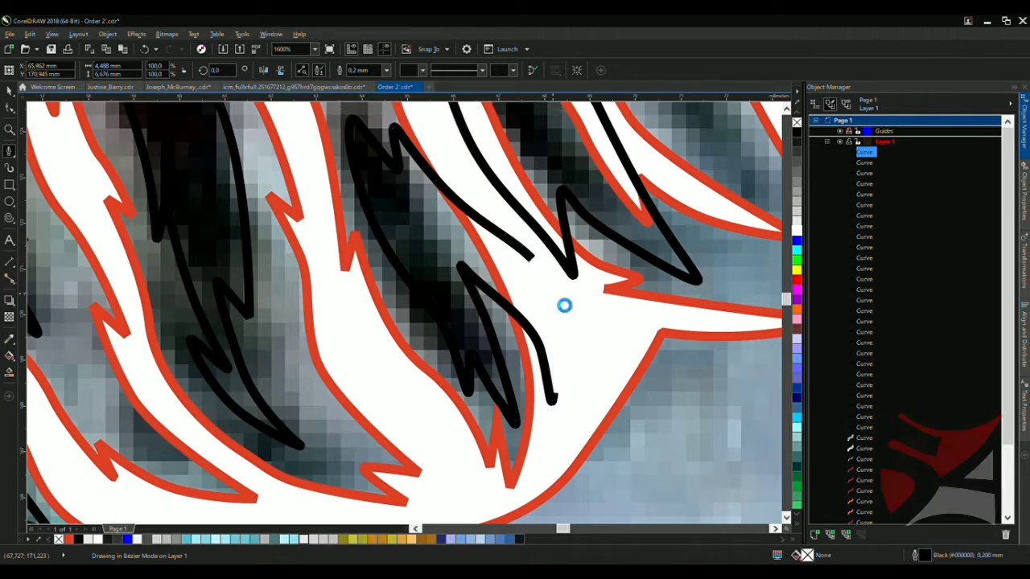
Trace the long grey-black stripe across the lower neck as a closed shape with notches on both edges, about 7.3 × 10 mm
scroll(563, 303, "down", 2)
scroll(476, 319, "down", 2)
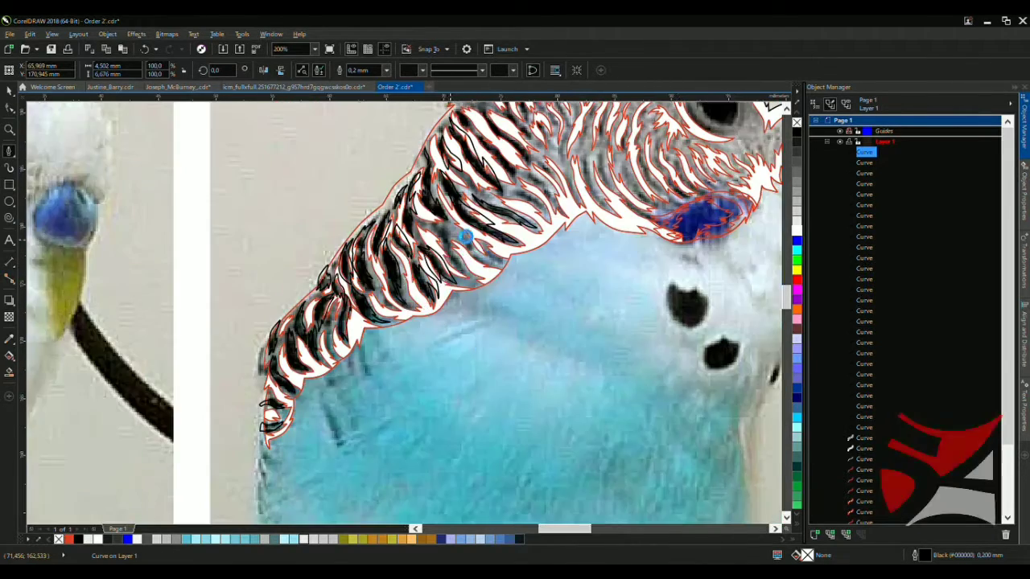
scroll(451, 245, "up", 5)
left_click(309, 147)
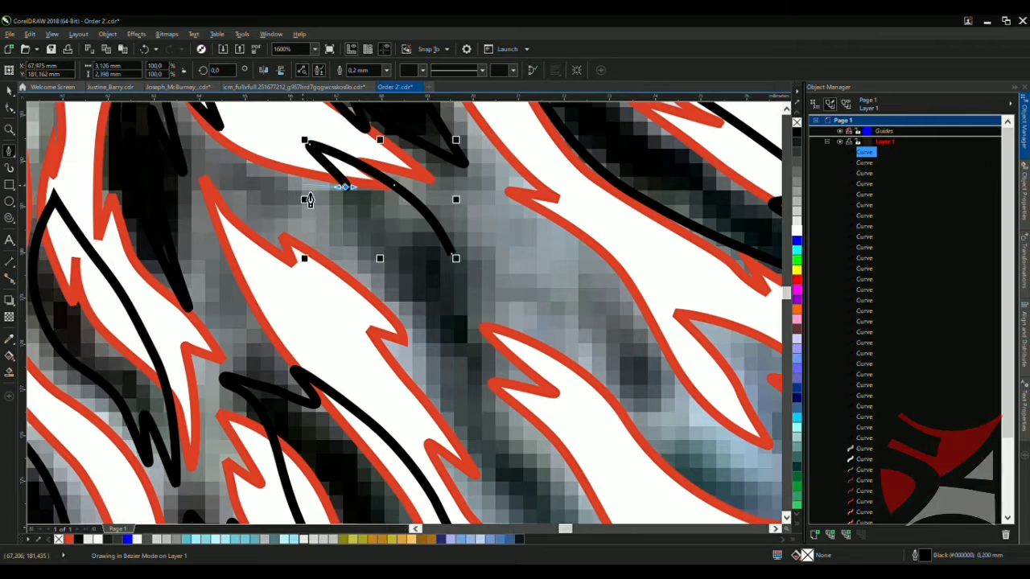
left_click(434, 324)
scroll(439, 314, "down", 1)
scroll(439, 314, "down", 2)
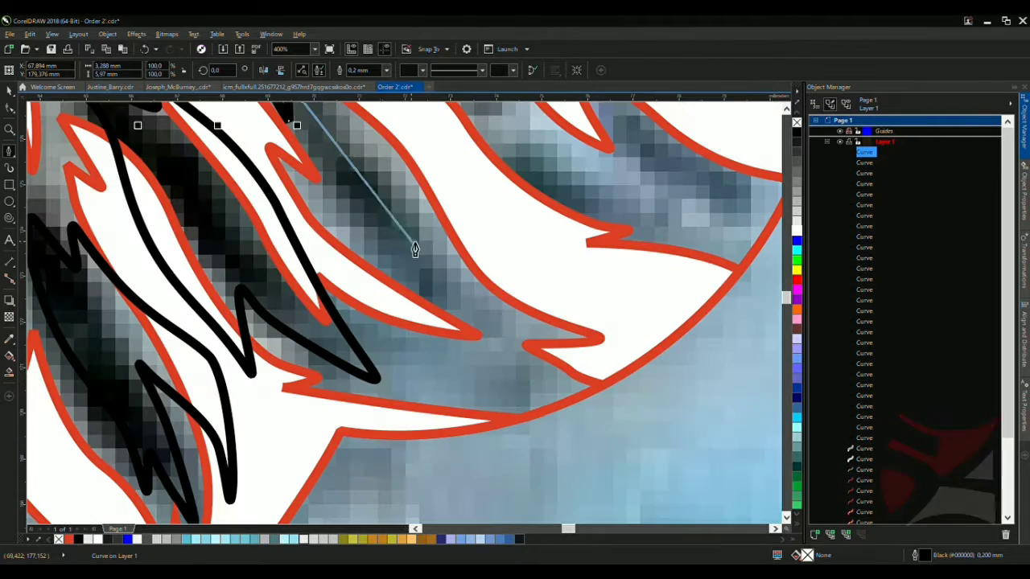
scroll(452, 300, "down", 3)
scroll(443, 310, "up", 3)
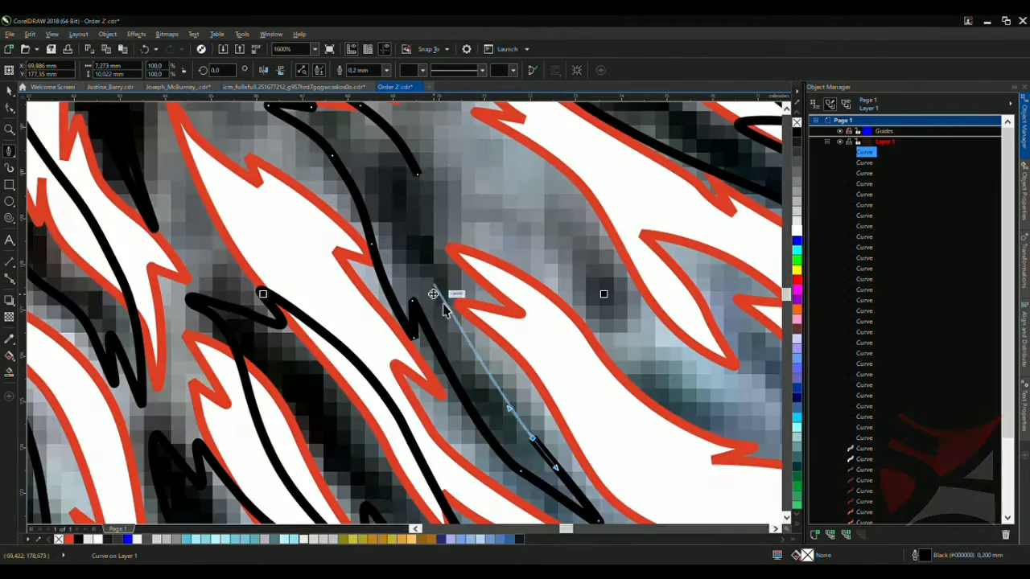
left_click_drag(491, 298, 466, 269)
left_click(425, 172)
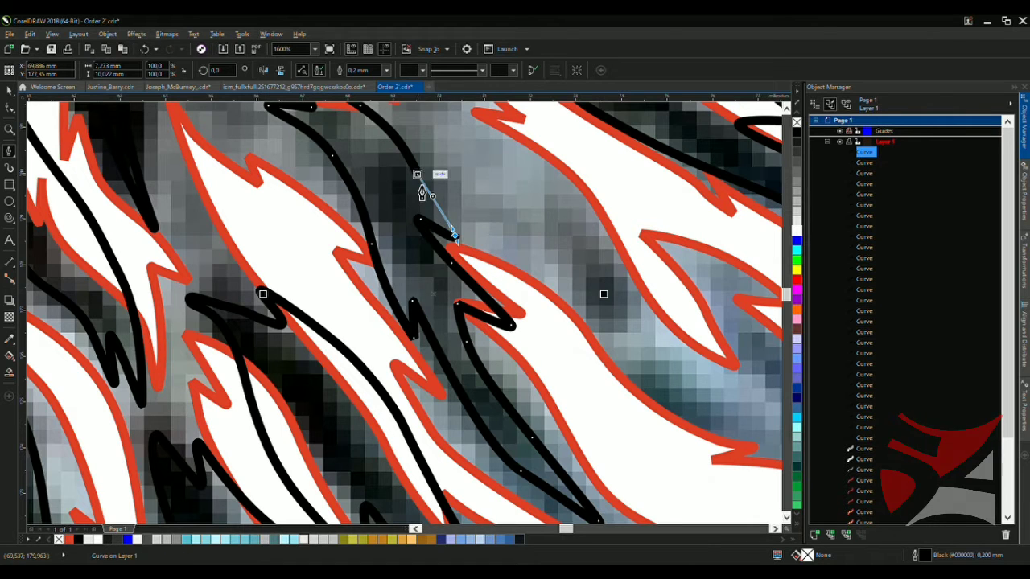
Trace the short dark marking beside the long lower-neck stripe as a closed shape with a notched lower end
scroll(409, 202, "down", 3)
scroll(476, 188, "up", 3)
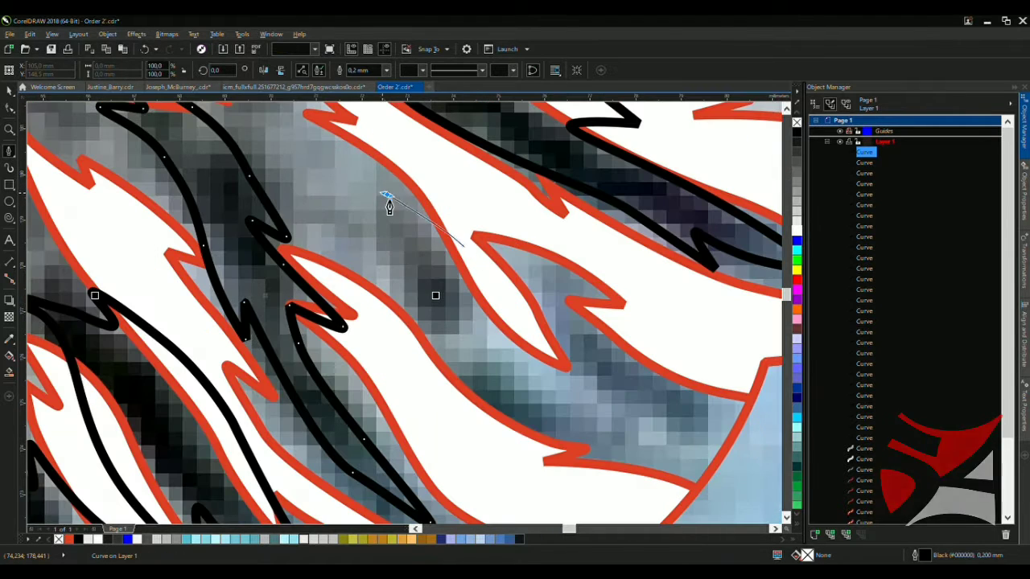
left_click_drag(338, 184, 395, 265)
left_click_drag(465, 351, 475, 368)
left_click_drag(443, 304, 519, 362)
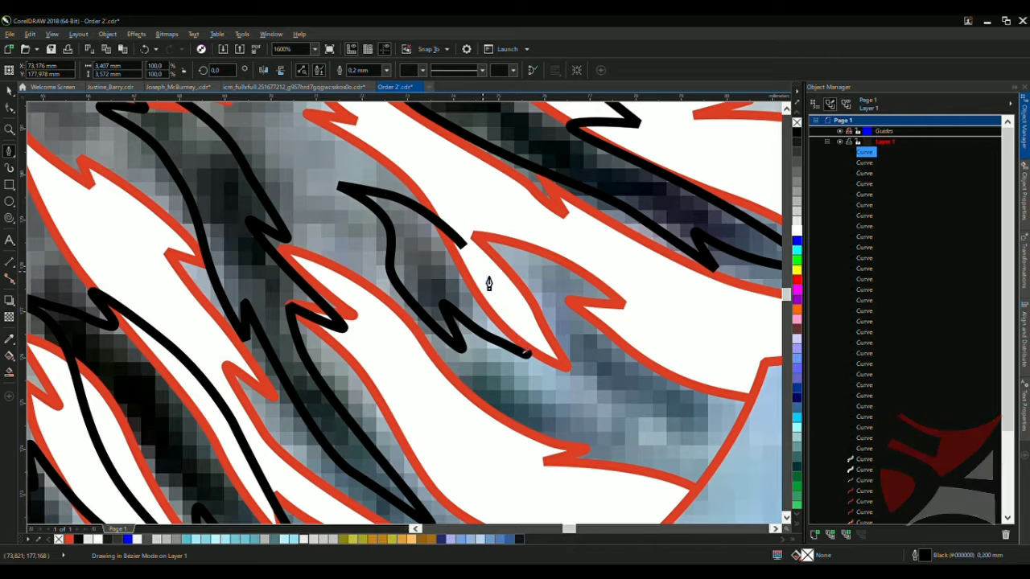
left_click(468, 245)
Trace the blue-grey marking beside the neck's blue breast edge as a notched shape, about 4 × 3 mm
scroll(547, 285, "down", 3)
scroll(536, 292, "up", 3)
left_click(531, 277)
left_click(371, 217)
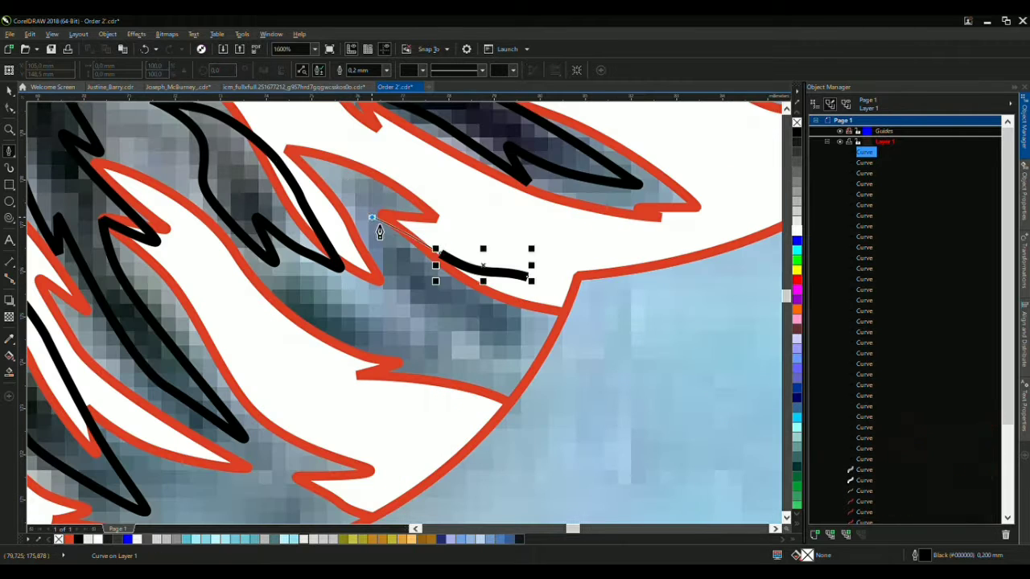
left_click_drag(483, 335, 502, 334)
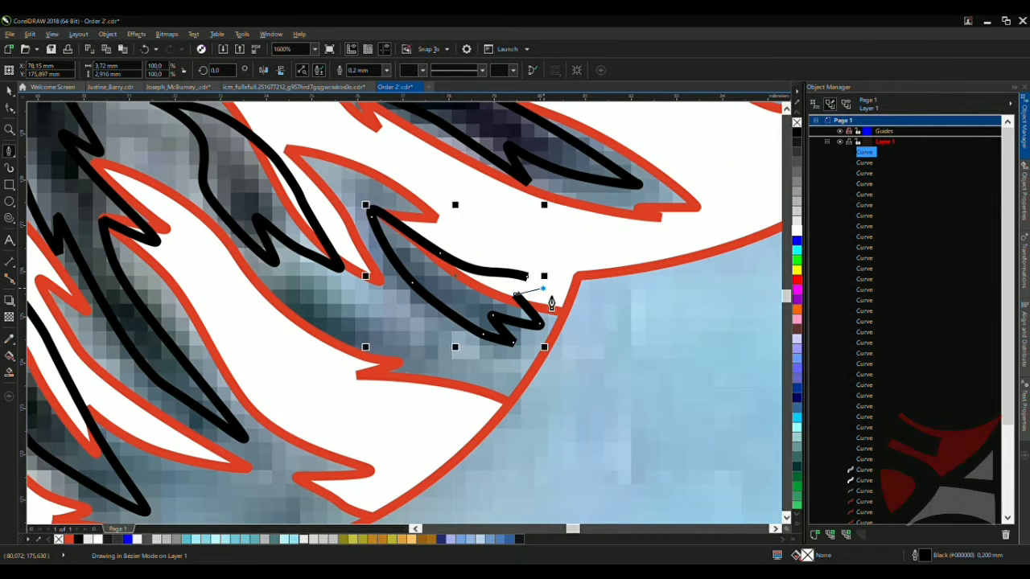
Trace the adjacent teal-grey marking below the short dark one as a closed shape with a notched end, about 4.4 × 2.5 mm
scroll(537, 291, "down", 3)
scroll(425, 281, "up", 3)
left_click(487, 302)
left_click_drag(355, 240, 402, 268)
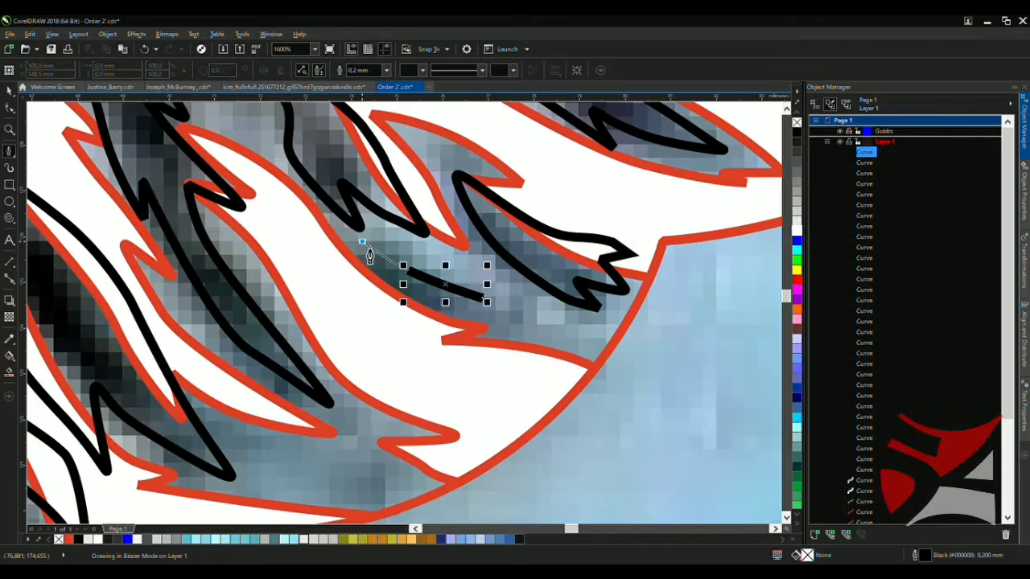
left_click_drag(483, 357, 560, 352)
left_click(535, 329)
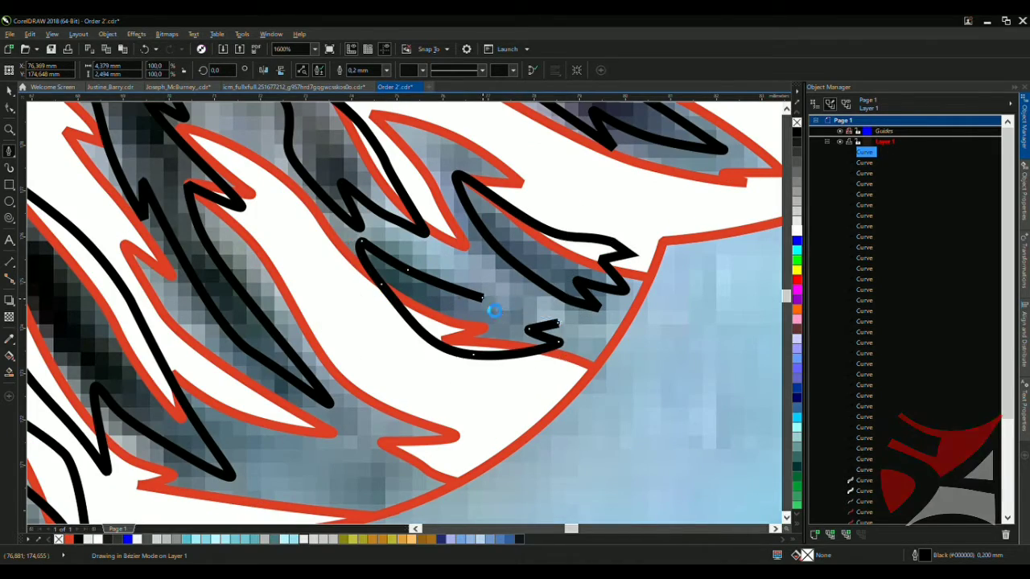
Trace the curved dark stripe between two light feathers below the cheek as a closed, multi-notched shape, about 6 × 4.4 mm
scroll(493, 310, "down", 3)
scroll(472, 287, "up", 2)
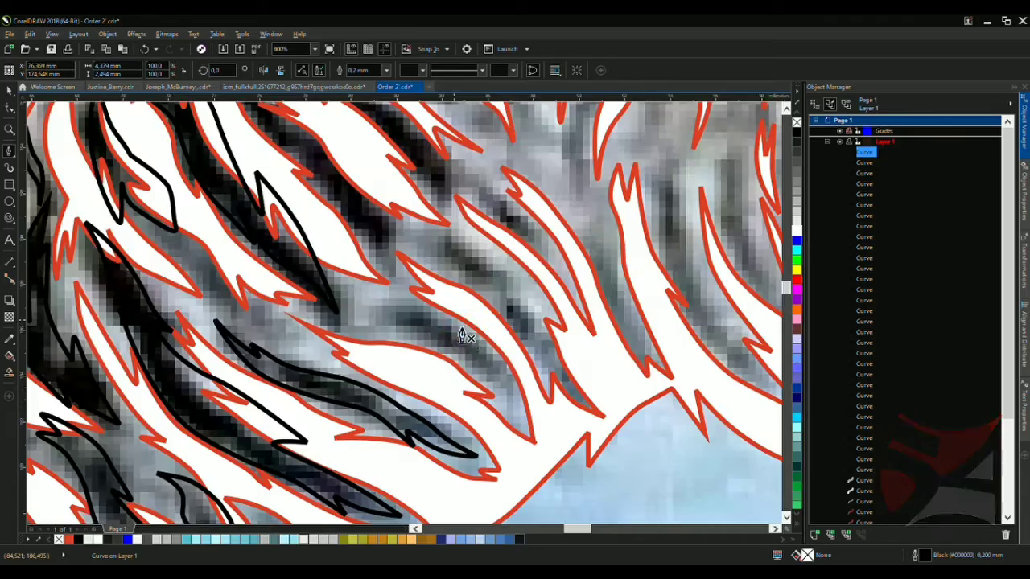
scroll(462, 336, "up", 2)
left_click(504, 355)
left_click_drag(326, 297, 304, 313)
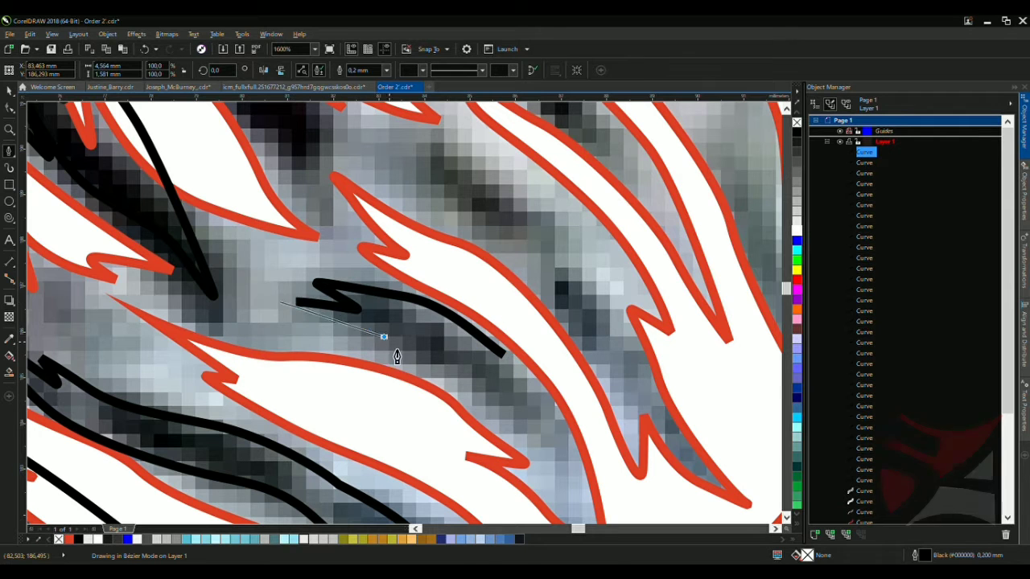
left_click_drag(538, 469, 542, 451)
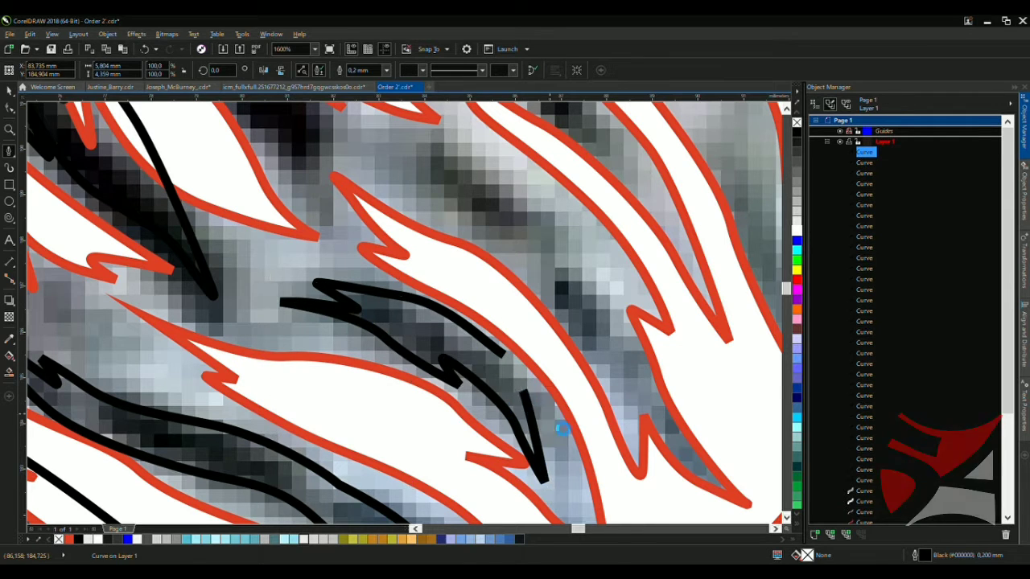
left_click(544, 392)
Trace the long diagonal dark stripe between the upper nape's light feathers as a closed shape with a notched lower end, about 8.9 × 8.6 mm
scroll(544, 392, "down", 3)
scroll(340, 265, "up", 4)
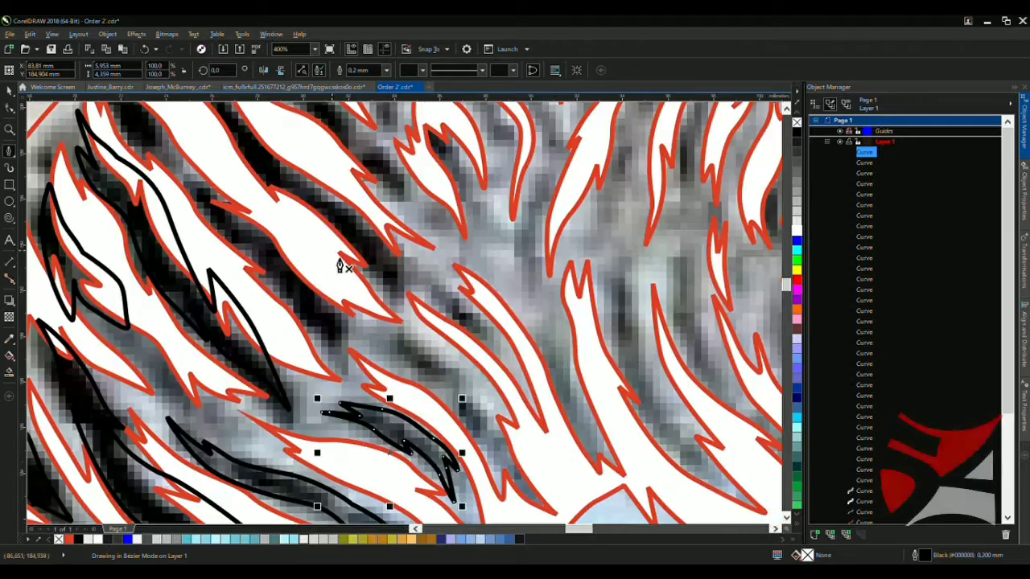
left_click_drag(362, 275, 329, 253)
scroll(329, 253, "down", 3)
scroll(427, 316, "up", 4)
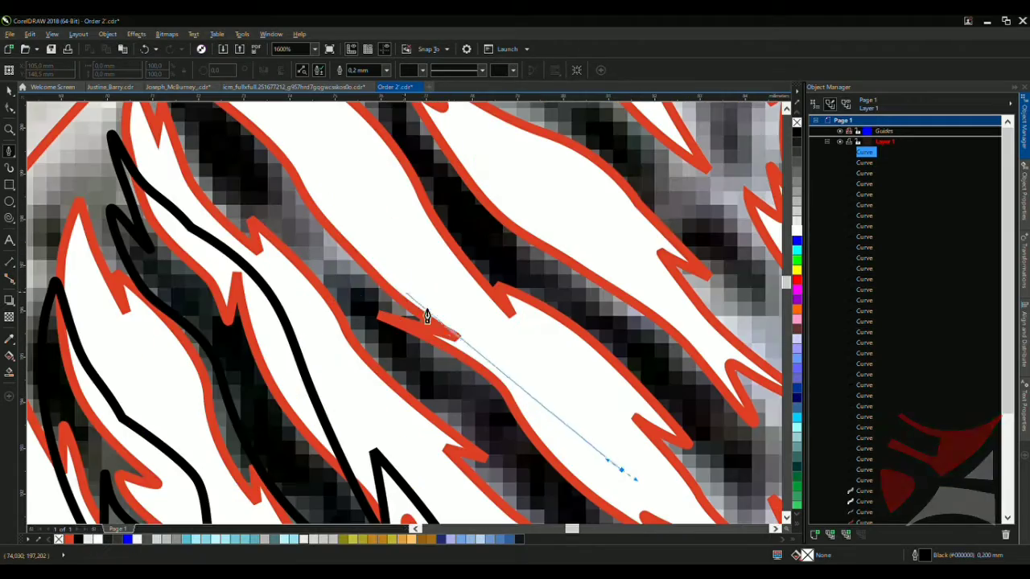
left_click(478, 429)
scroll(478, 430, "down", 3)
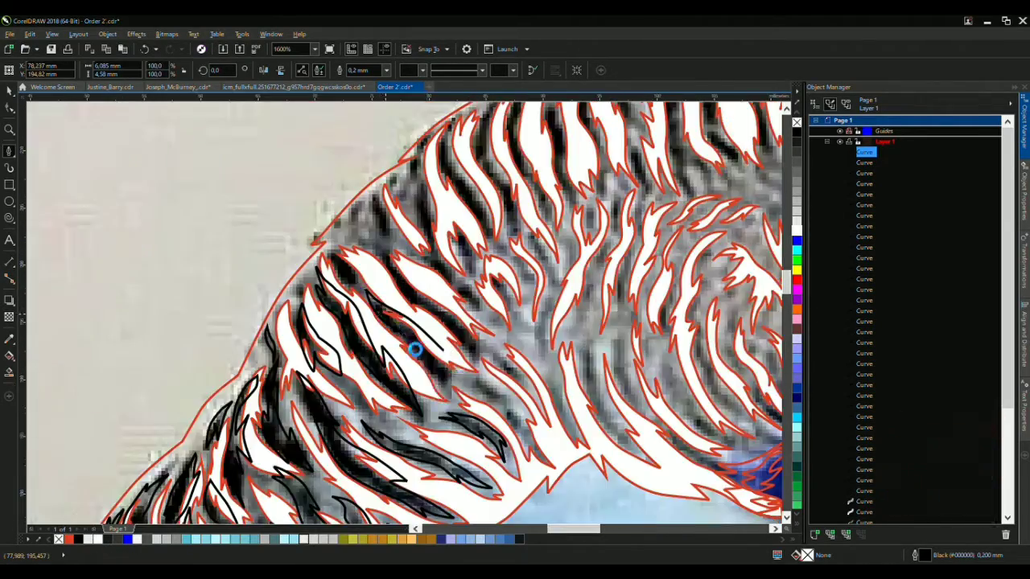
scroll(386, 302, "up", 4)
left_click(483, 374)
left_click(546, 383)
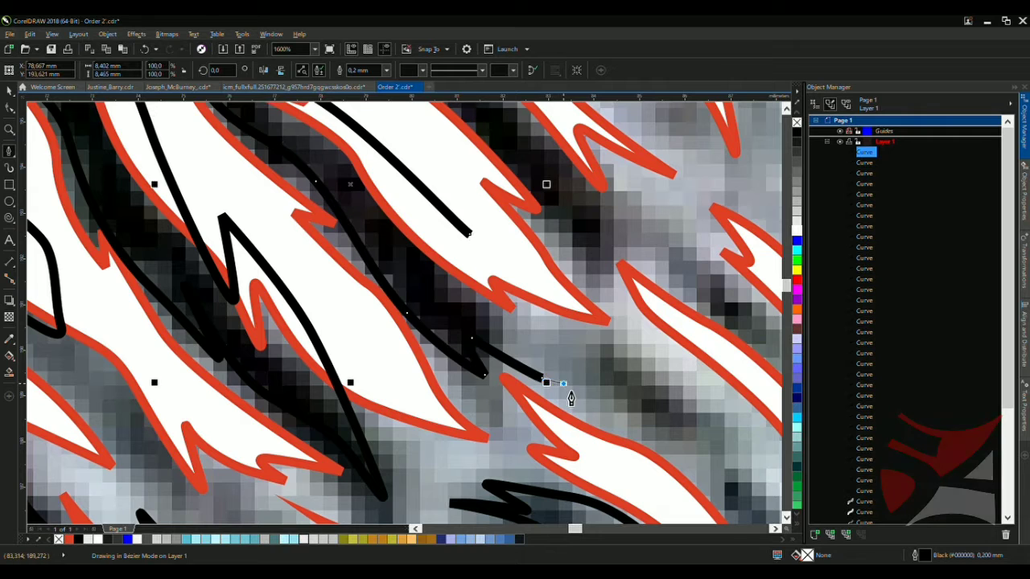
Trace the short dark stripe above it, starting at the nape's outer edge, as a notched closed shape, about 3.5 × 4.1 mm
scroll(478, 251, "down", 3)
scroll(410, 173, "up", 4)
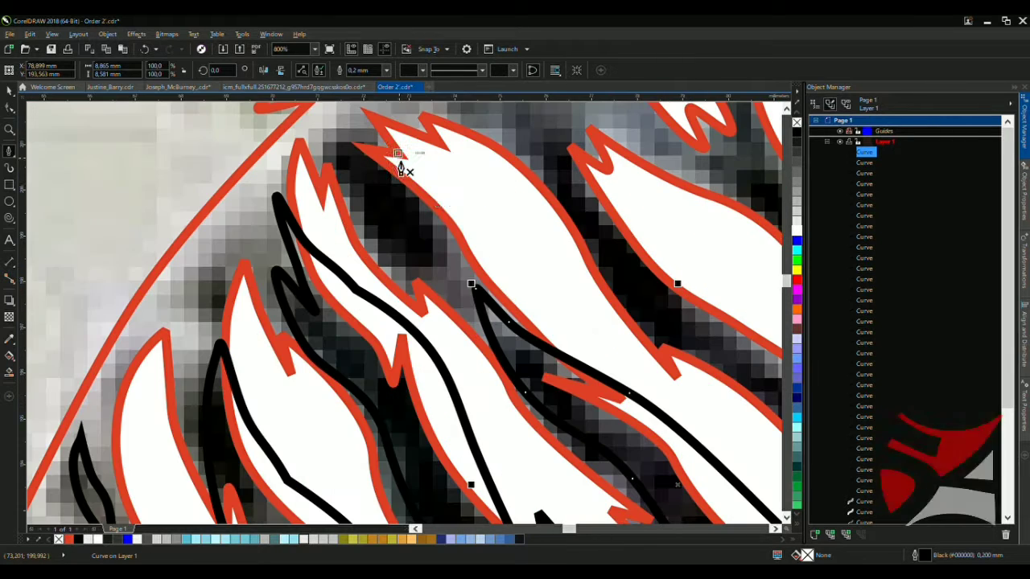
left_click(438, 191)
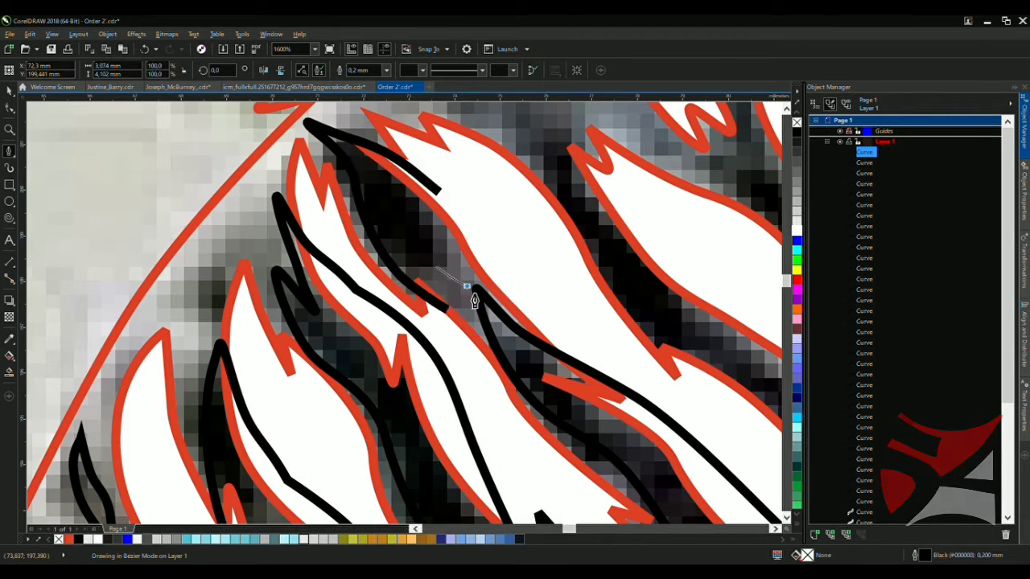
left_click_drag(471, 293, 455, 210)
Trace the long diagonal dark stripe between the next two light nape feathers as a notched closed shape, about 10.5 × 10.5 mm
scroll(456, 211, "down", 3)
scroll(430, 196, "up", 4)
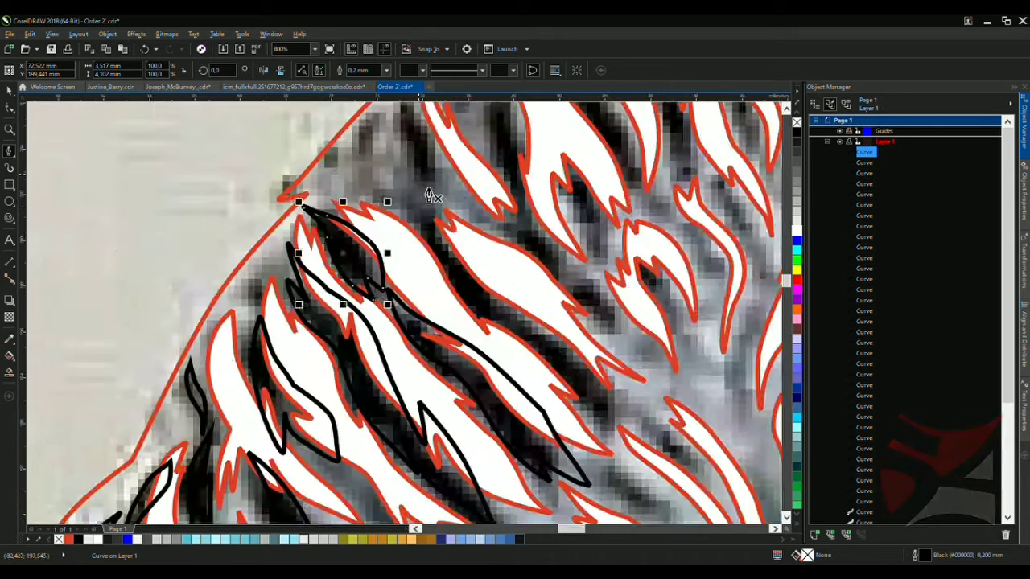
left_click(359, 148)
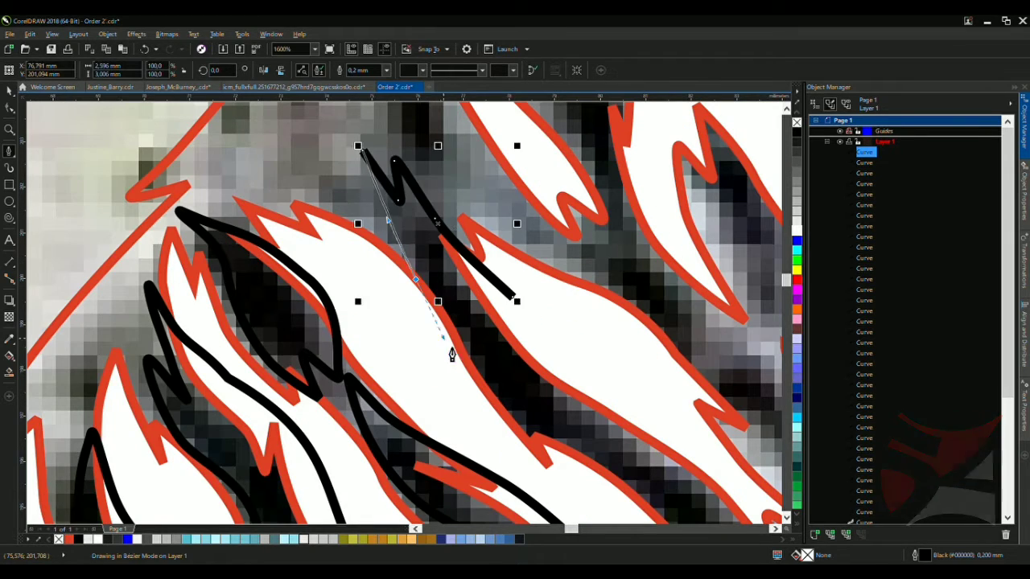
left_click_drag(566, 477, 553, 438)
scroll(554, 439, "down", 4)
scroll(342, 242, "up", 3)
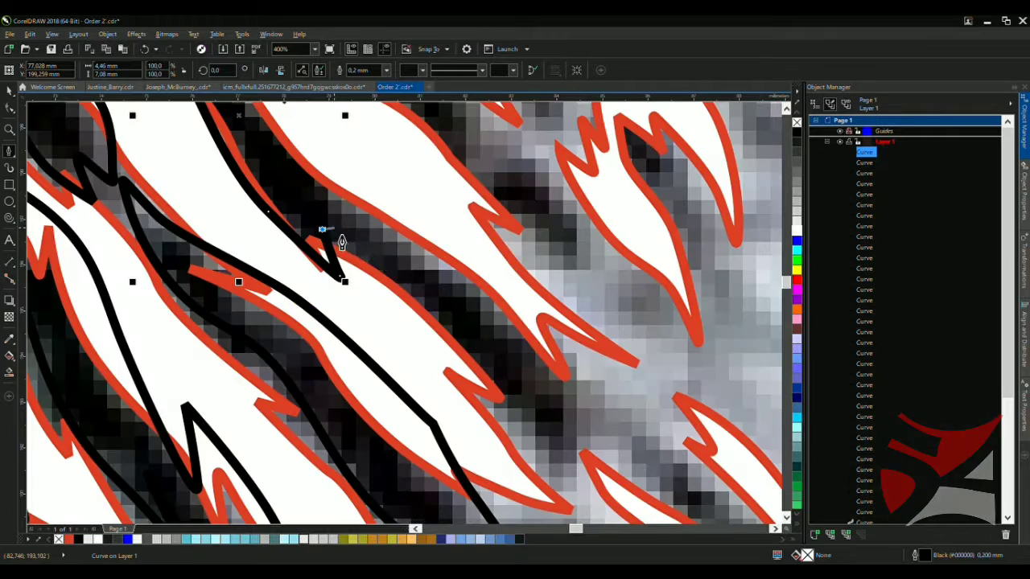
left_click_drag(518, 389, 589, 453)
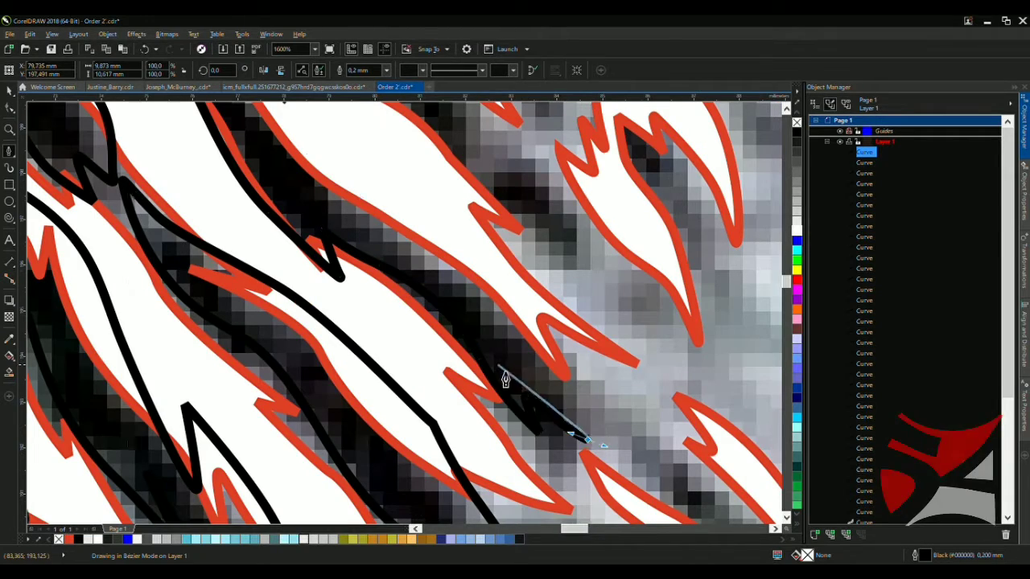
left_click_drag(504, 379, 504, 380)
scroll(504, 380, "down", 4)
scroll(509, 355, "up", 4)
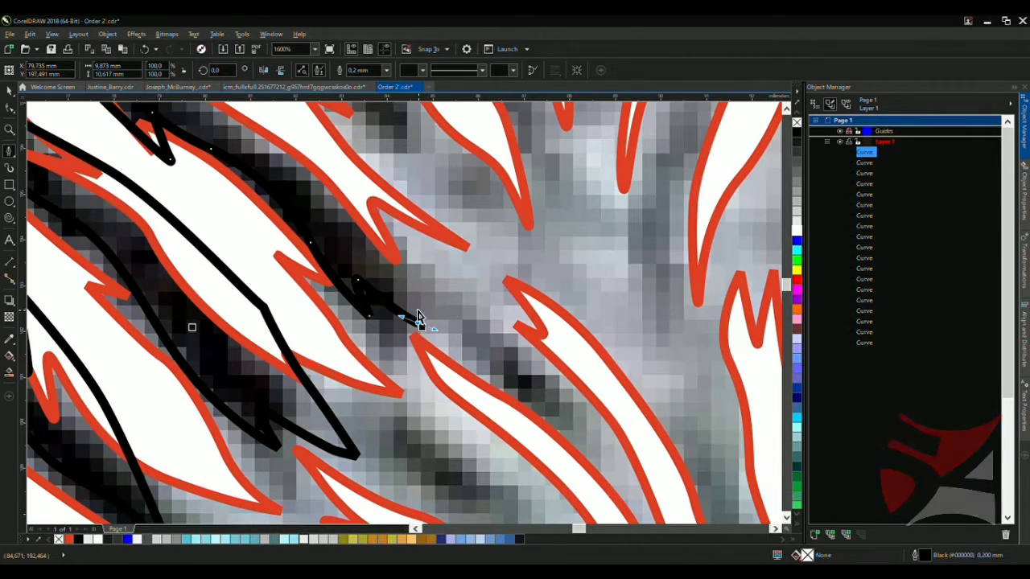
scroll(433, 328, "down", 4)
scroll(418, 298, "up", 4)
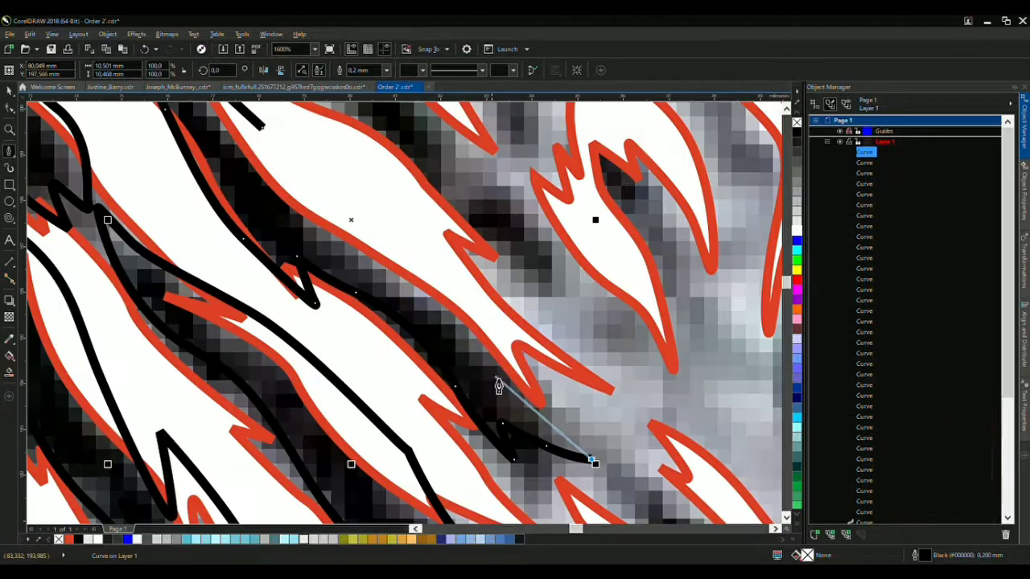
scroll(393, 249, "down", 4)
scroll(362, 225, "up", 3)
key("Escape")
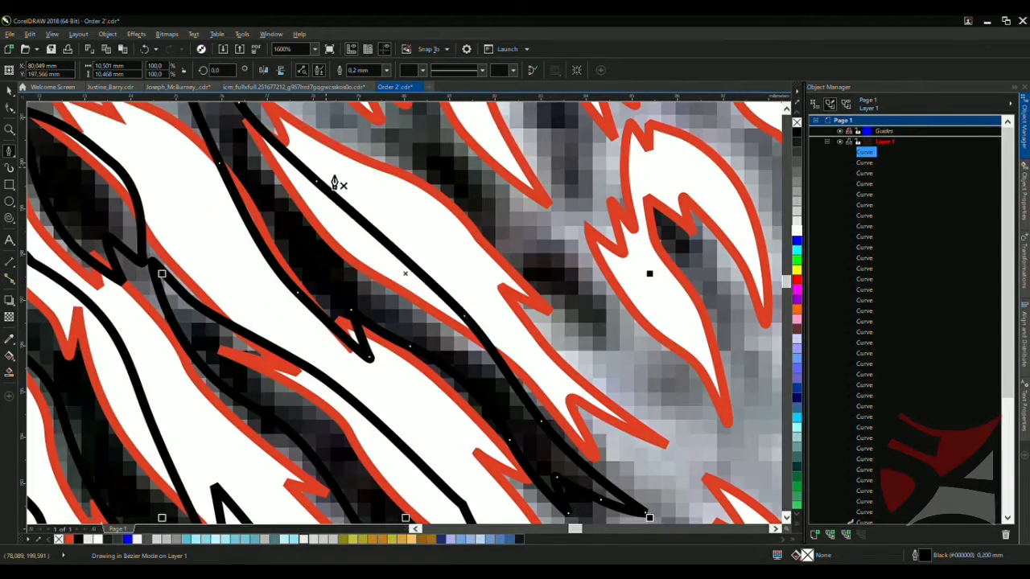
Trace the short grey marking between the two slender light feathers below that stripe as a closed shape with notched ends, about 3.3 × 2.6 mm
scroll(335, 182, "down", 2)
scroll(416, 228, "up", 2)
left_click(492, 320)
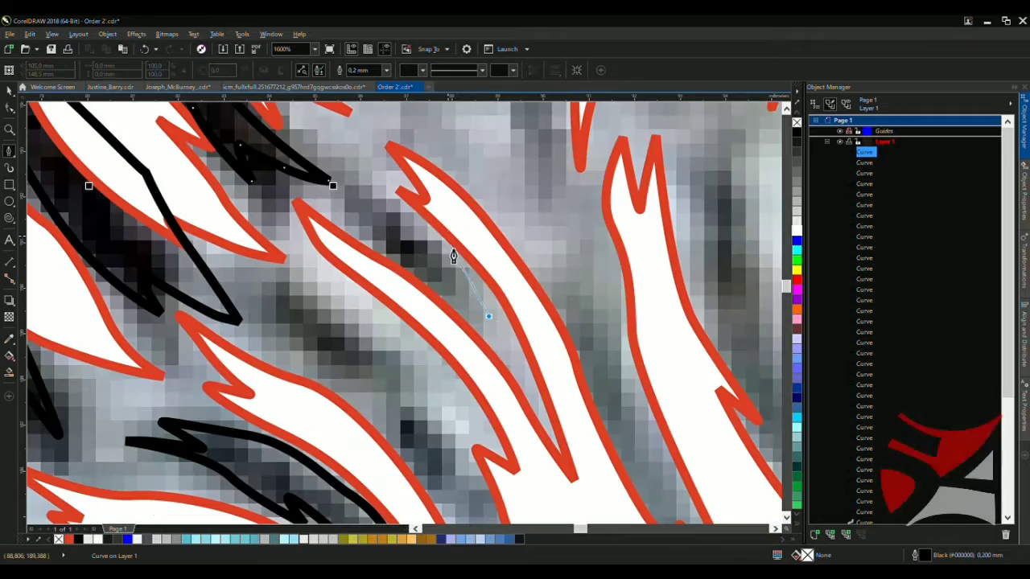
left_click_drag(442, 232, 387, 214)
left_click_drag(414, 275, 476, 323)
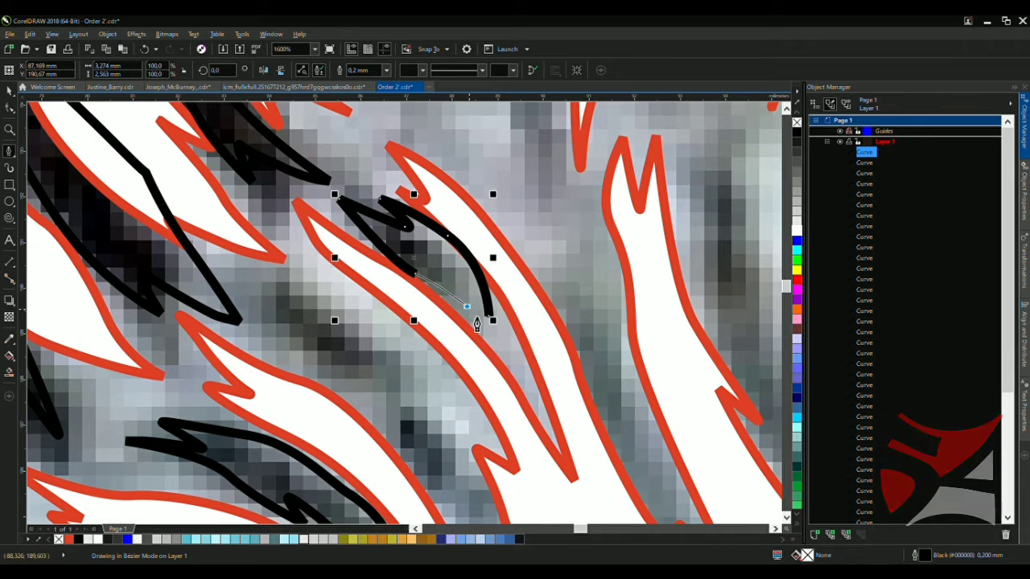
left_click_drag(457, 278, 398, 297)
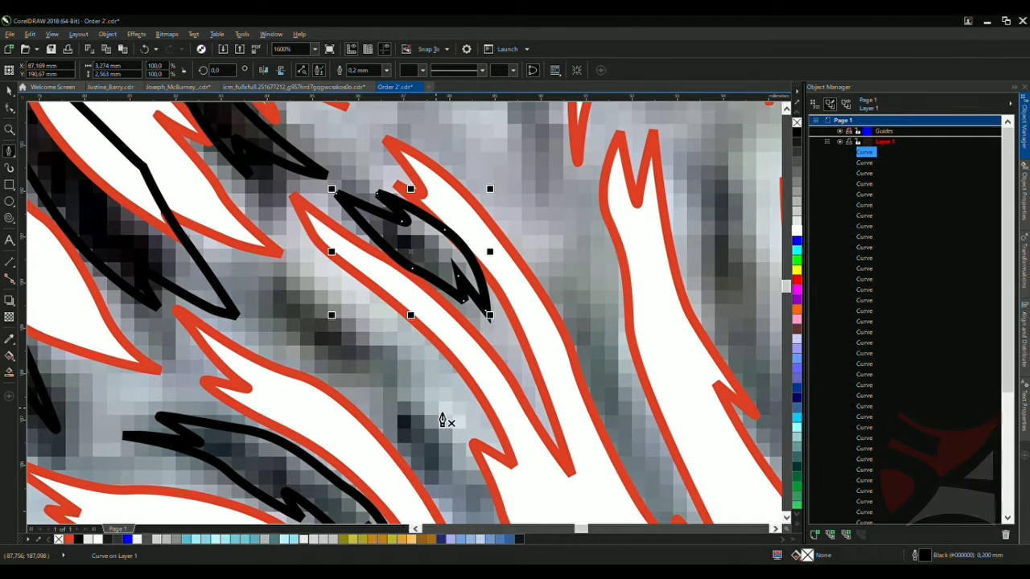
Trace the longer grey marking on the other side of the slender light feather as a notched closed shape, about 6.2 × 5.6 mm
mouse_move(285, 280)
left_mouse_down()
mouse_move(288, 305)
mouse_move(371, 382)
mouse_move(362, 380)
left_mouse_up()
scroll(362, 380, "down", 3)
scroll(345, 391, "up", 4)
scroll(202, 207, "down", 1)
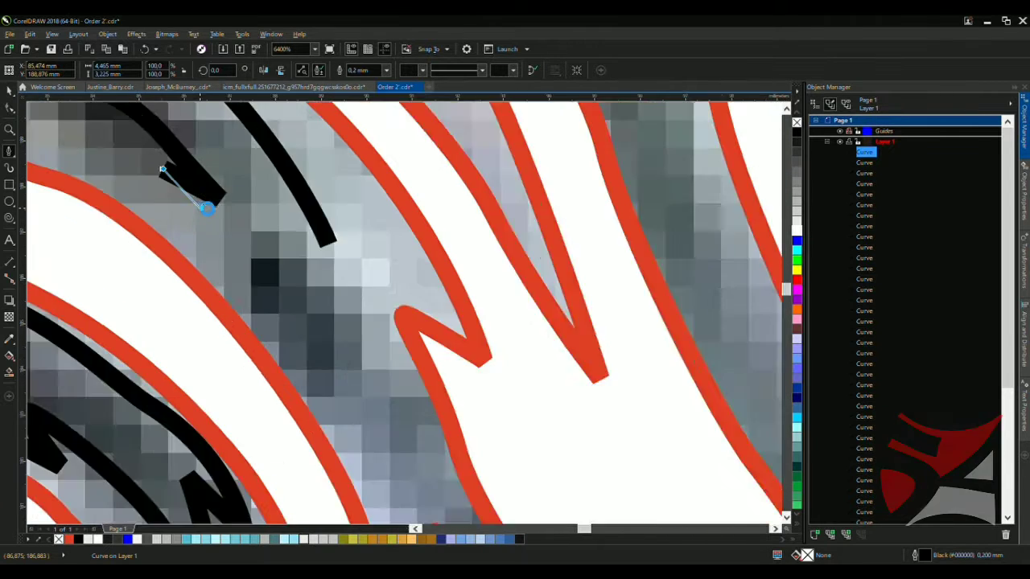
left_click_drag(441, 402, 453, 420)
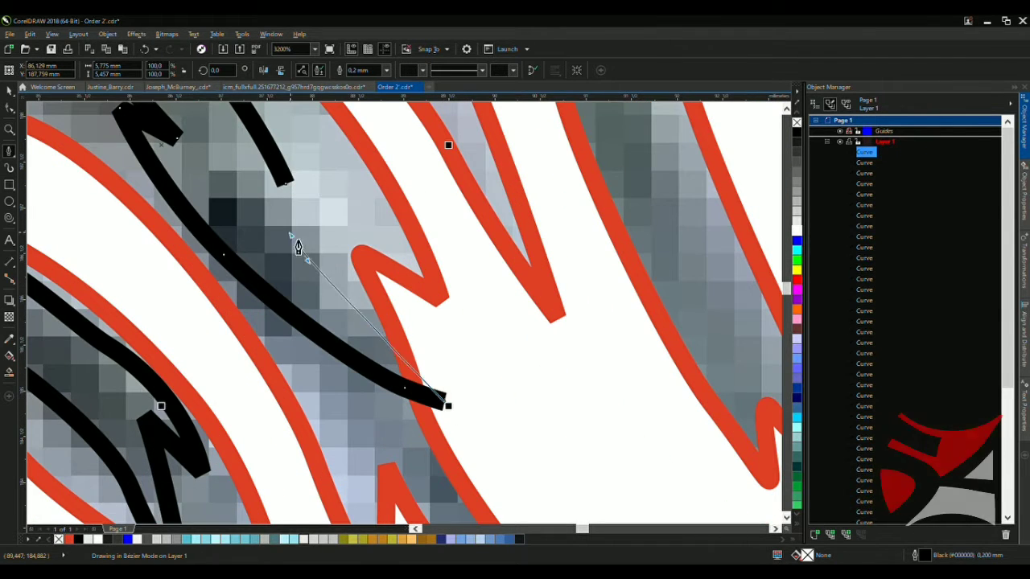
left_click_drag(284, 206, 319, 244)
left_click_drag(295, 206, 292, 197)
scroll(291, 197, "down", 3)
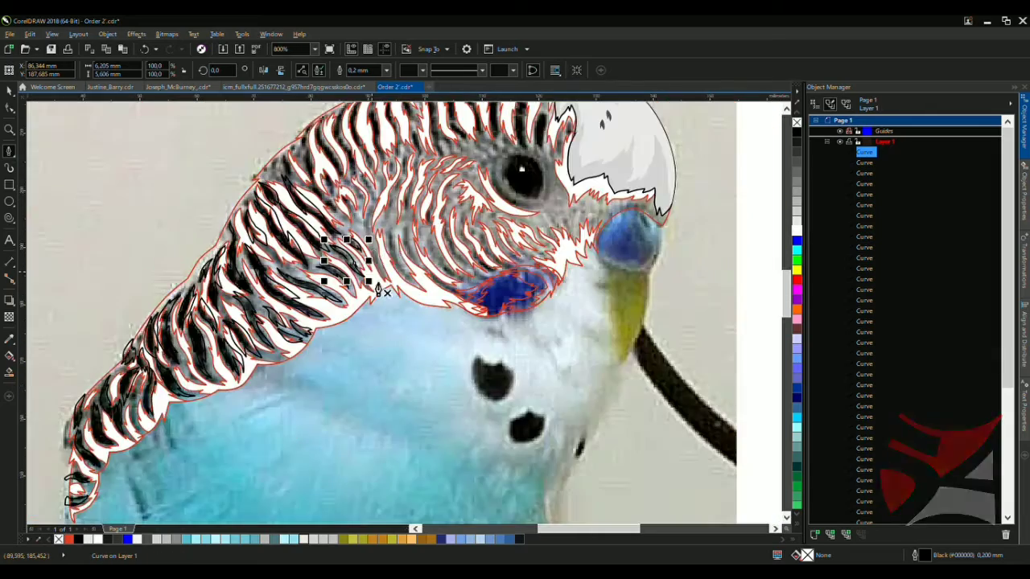
Trace the dark marking beside the small light feather near the nape's outer edge as a jagged closed shape, about 2.2 × 5.1 mm
scroll(289, 191, "up", 1)
scroll(288, 191, "up", 4)
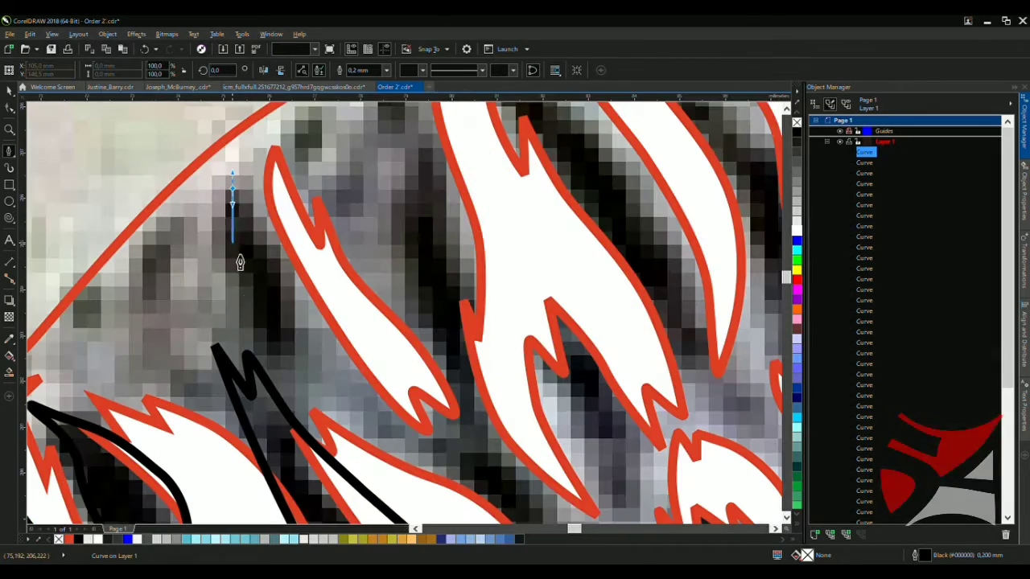
left_click_drag(257, 338, 270, 321)
left_click_drag(326, 390, 329, 391)
left_click_drag(280, 257, 295, 278)
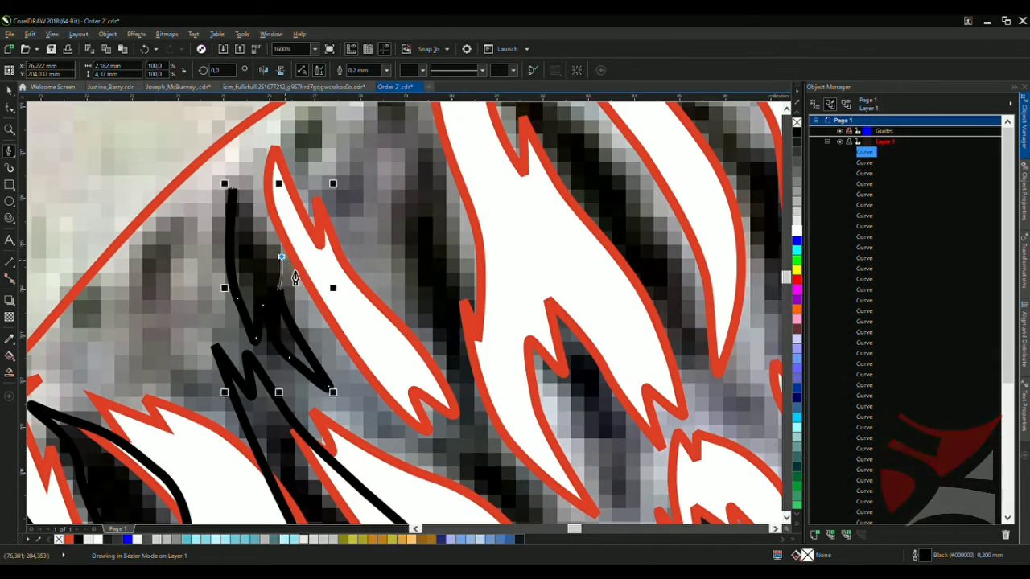
left_click(231, 193)
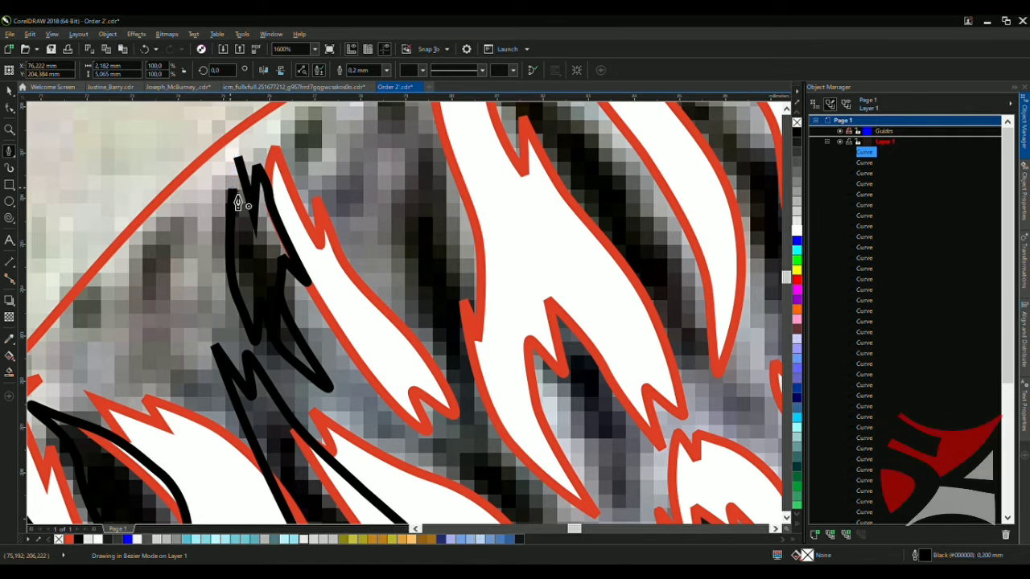
Trace the steep dark stripe on the other side of that small feather, up to the head outline, as a jagged closed shape, about 2.2 × 9.8 mm
scroll(231, 193, "down", 3)
scroll(258, 185, "up", 3)
left_click_drag(272, 153, 269, 216)
left_click(281, 242)
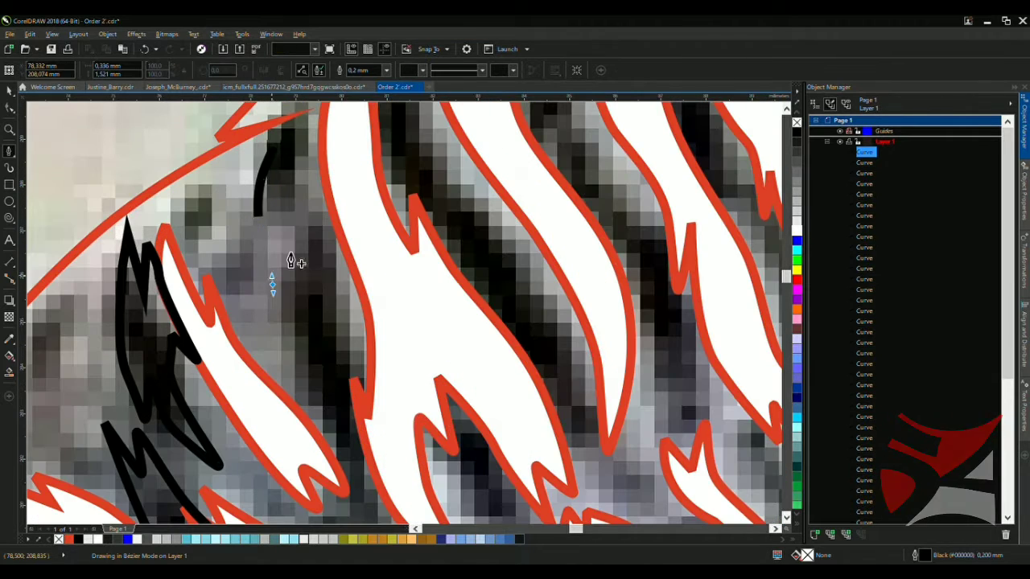
left_click(299, 340)
left_click(336, 416)
left_click(352, 479)
left_click_drag(326, 300, 341, 339)
scroll(335, 315, "down", 4)
scroll(359, 333, "up", 3)
scroll(414, 157, "up", 2)
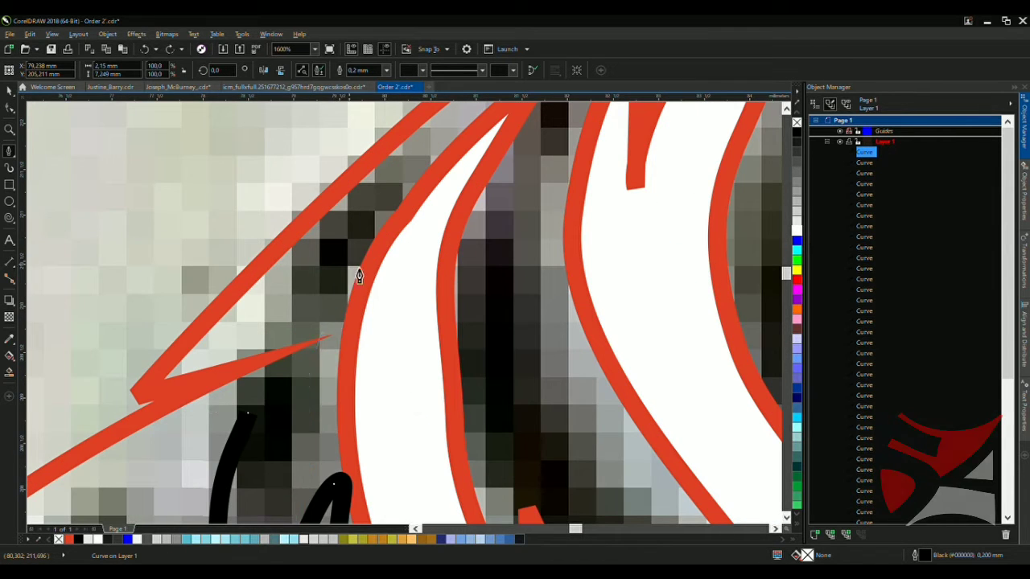
left_click(413, 173)
left_click_drag(248, 414, 290, 338)
scroll(310, 218, "down", 6)
scroll(374, 290, "up", 2)
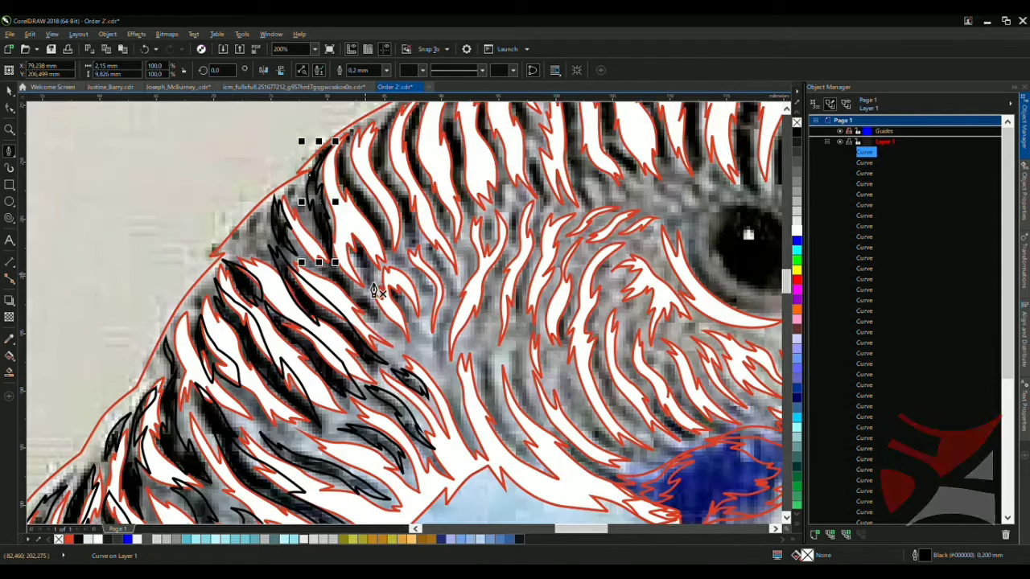
Trace the short dark marking just below that stripe's lower end as a closed shape with notched ends, about 3.6 × 2.5 mm
scroll(374, 290, "up", 3)
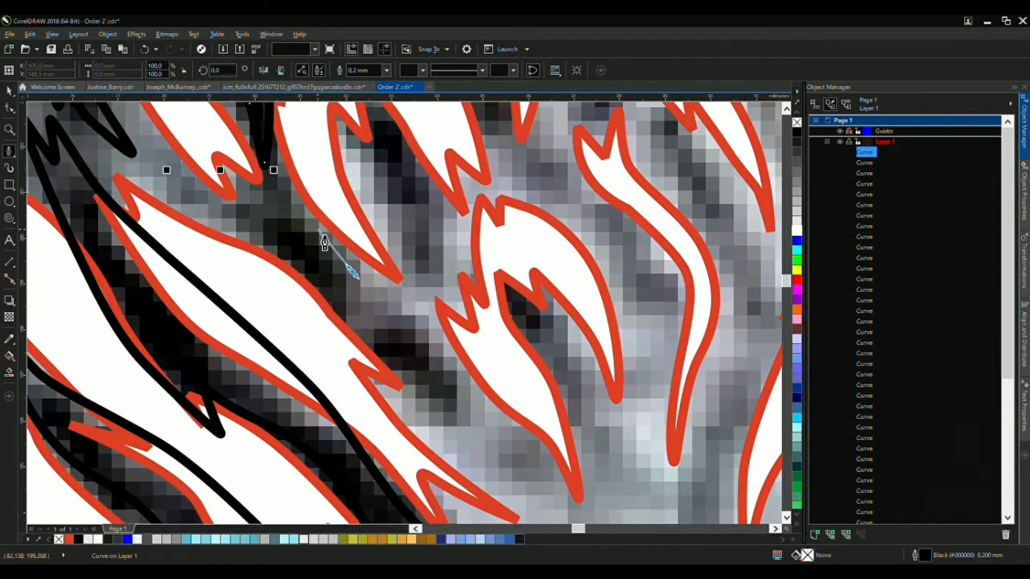
left_click(356, 276)
left_click_drag(276, 202, 249, 233)
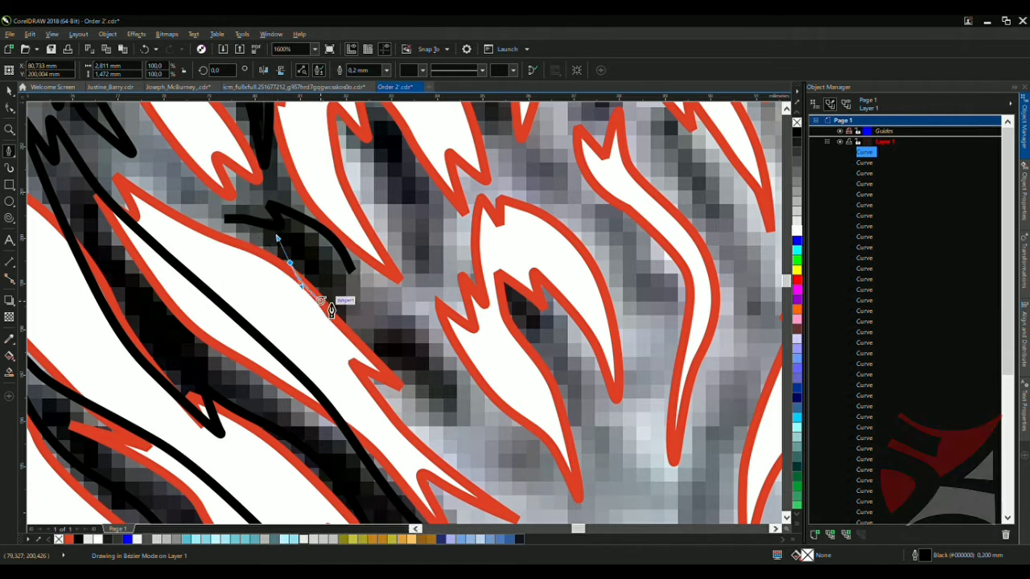
left_click_drag(330, 310, 366, 322)
left_click(361, 280)
scroll(361, 279, "down", 3)
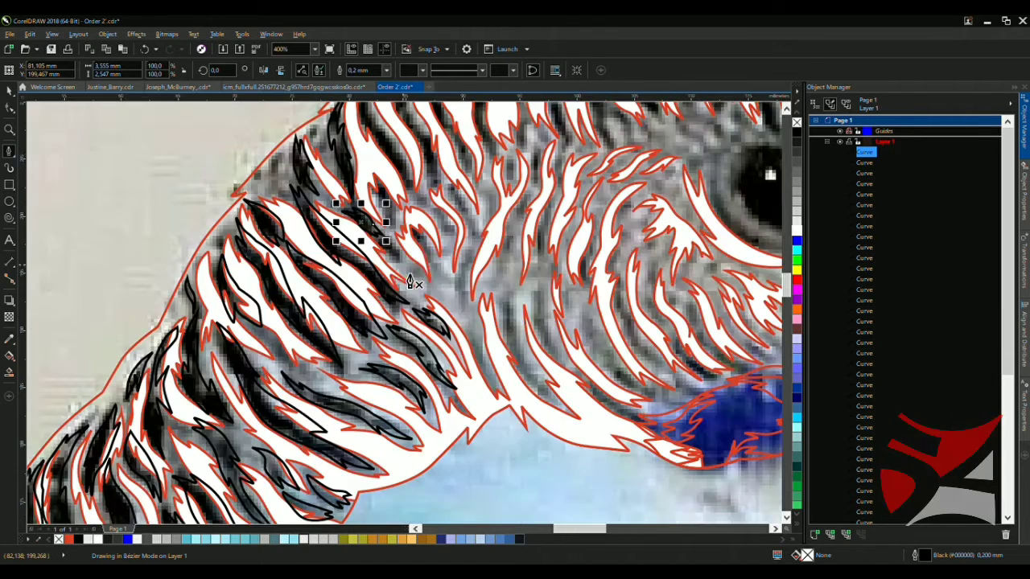
Trace the next short dark marking farther down the same row as a closed shape with notched ends, about 3.2 × 2.7 mm
scroll(406, 233, "up", 3)
left_click(417, 278)
left_click_drag(326, 203, 329, 232)
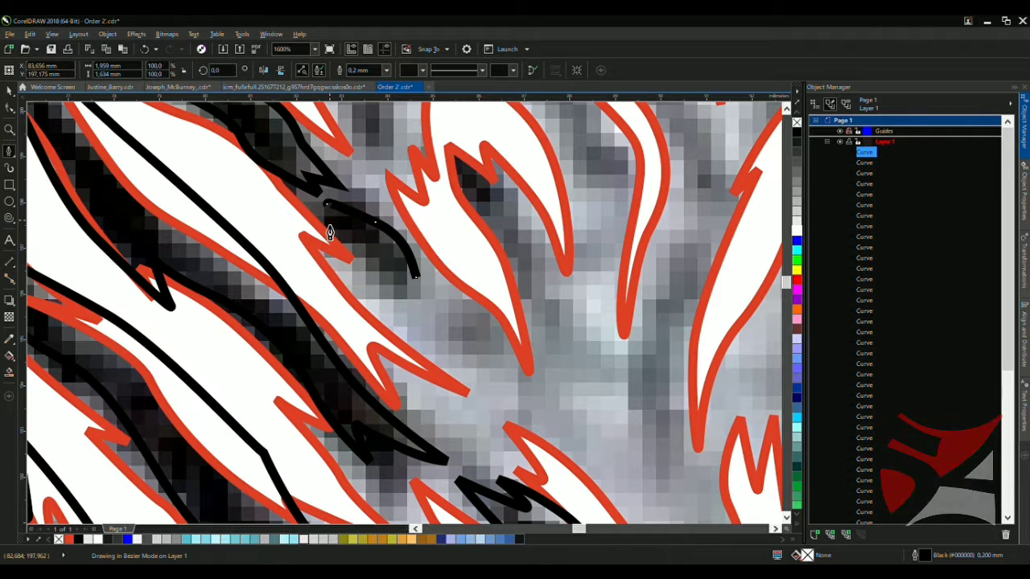
left_click_drag(450, 339, 439, 322)
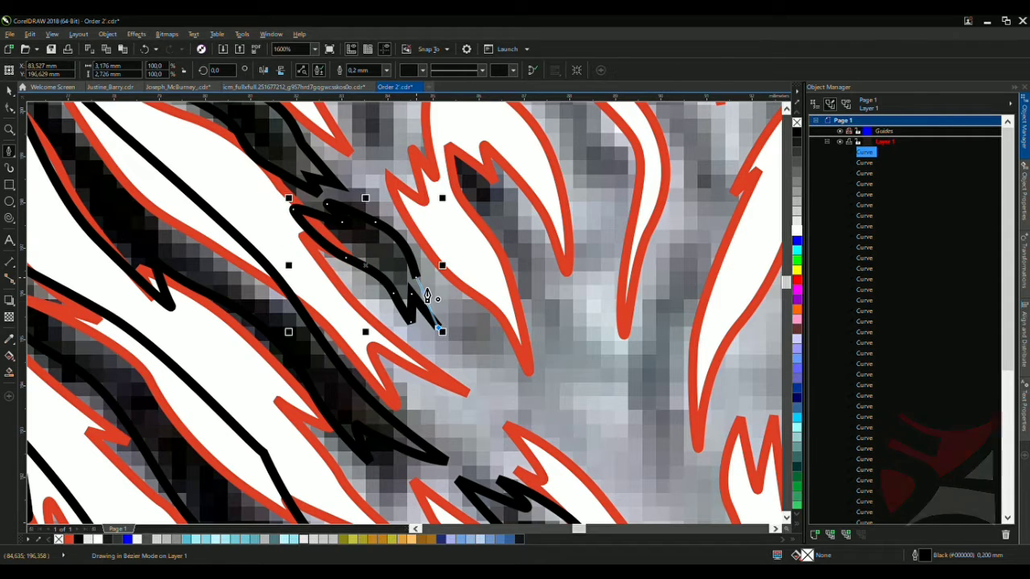
scroll(420, 252, "down", 3)
Trace the curved dark marking inside the hooked light feather as a notched closed shape, about 2.9 × 4.3 mm
scroll(443, 253, "up", 2)
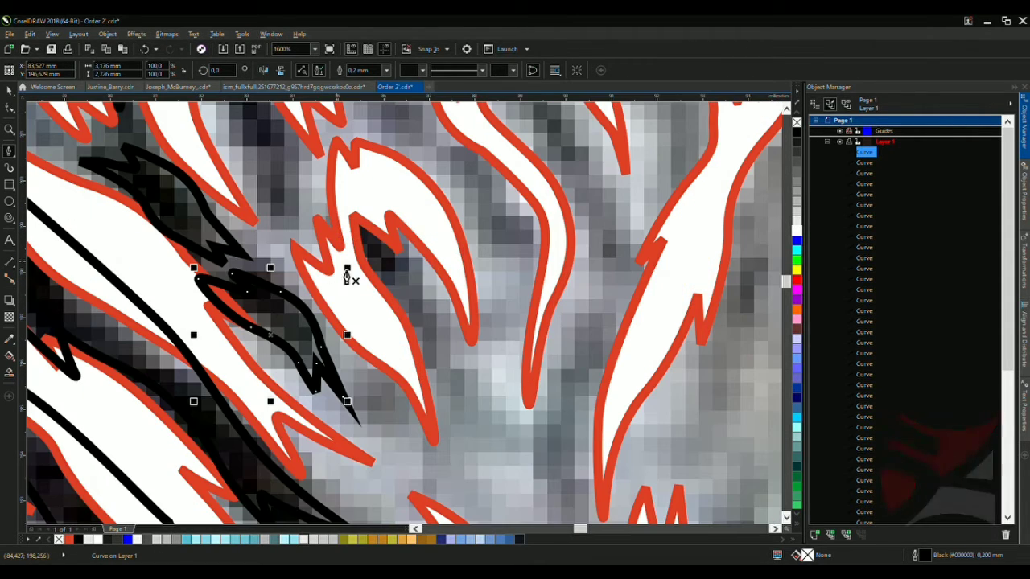
left_click_drag(459, 391, 485, 391)
left_click_drag(455, 274, 421, 225)
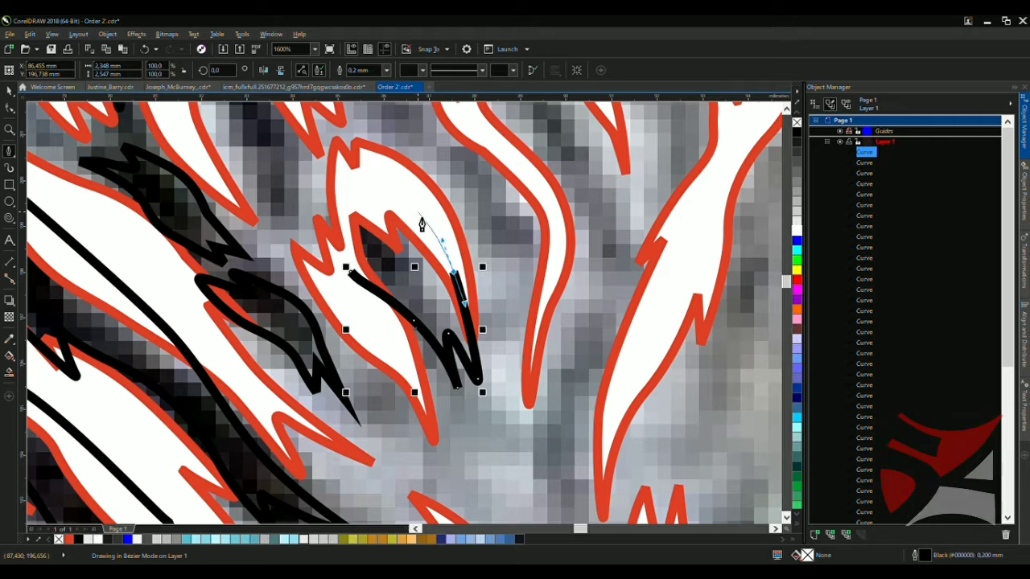
left_click(354, 275)
scroll(364, 258, "down", 3)
scroll(432, 233, "down", 3)
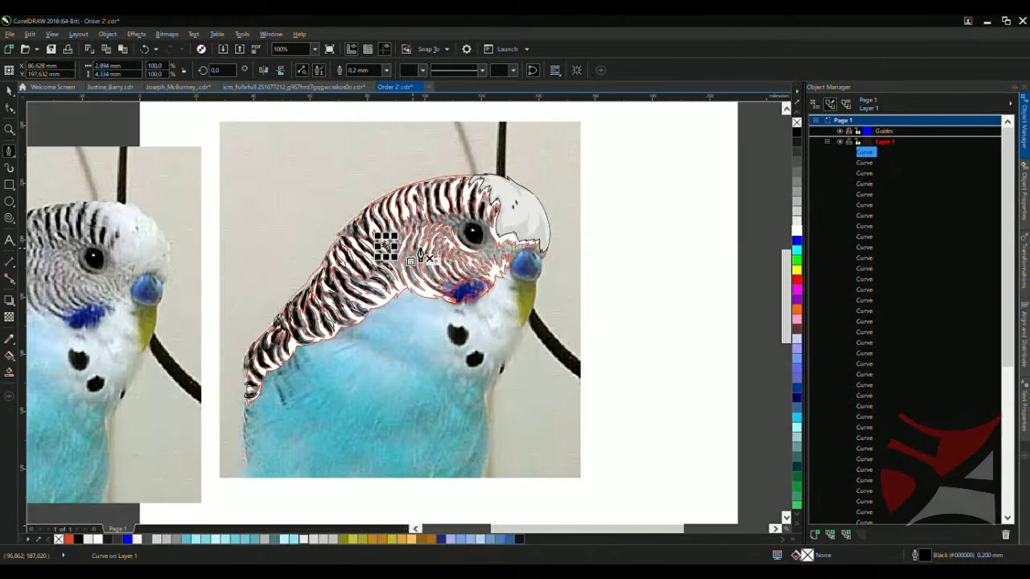
Trace the long curved dark stripe descending from the back of the head between two light feathers as a notched closed shape, about 5 × 12 mm
scroll(394, 230, "up", 4)
scroll(362, 228, "down", 2)
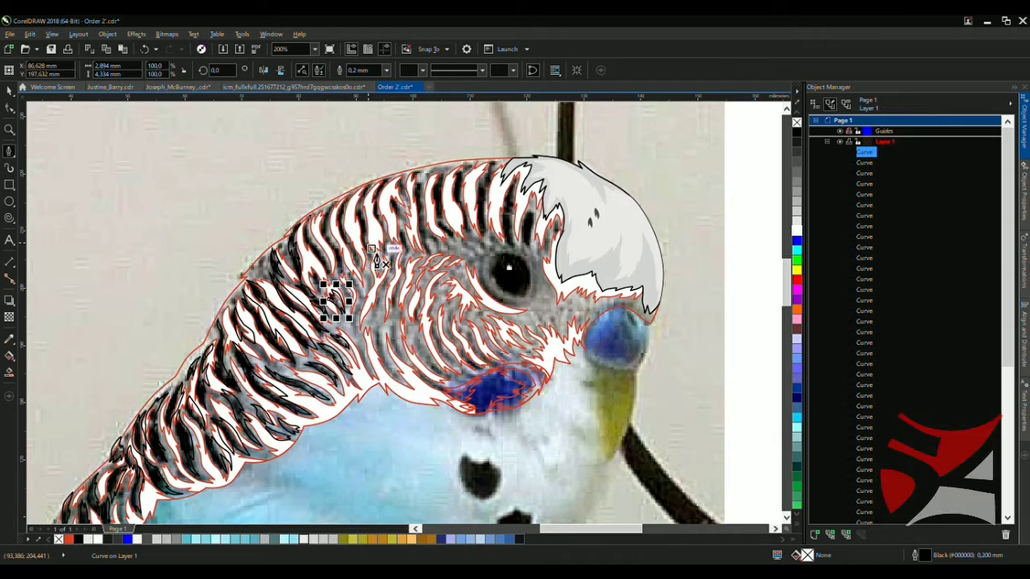
scroll(371, 250, "up", 3)
left_click(270, 121)
left_click_drag(211, 214, 208, 245)
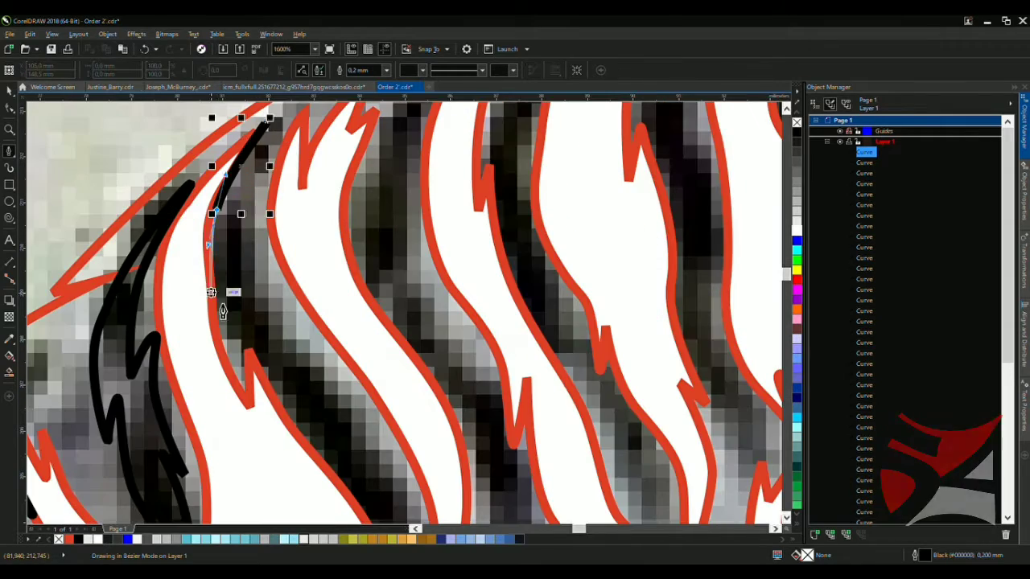
left_click_drag(223, 313, 283, 366)
scroll(234, 242, "down", 3)
scroll(218, 250, "up", 2)
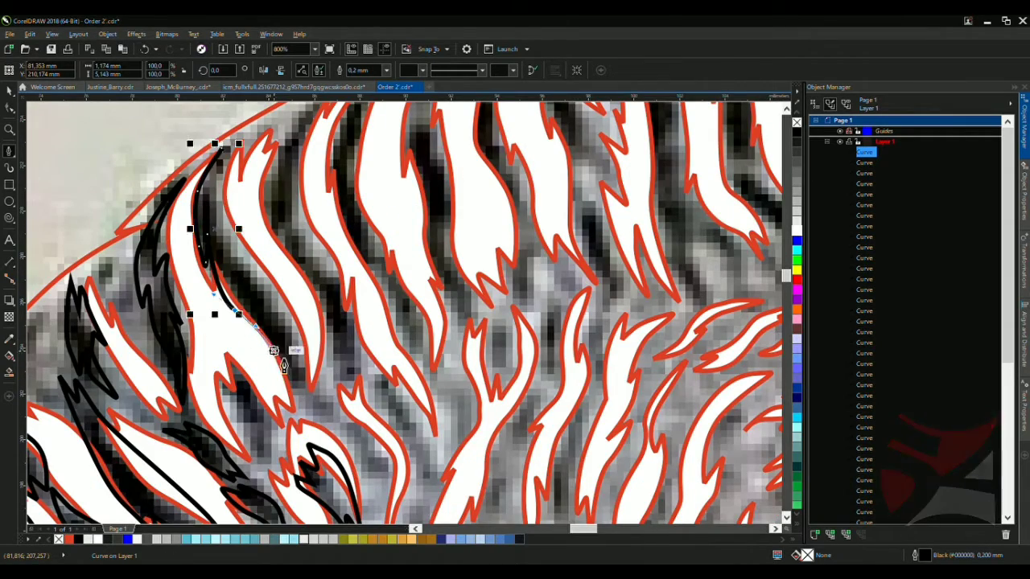
left_click_drag(291, 418, 307, 385)
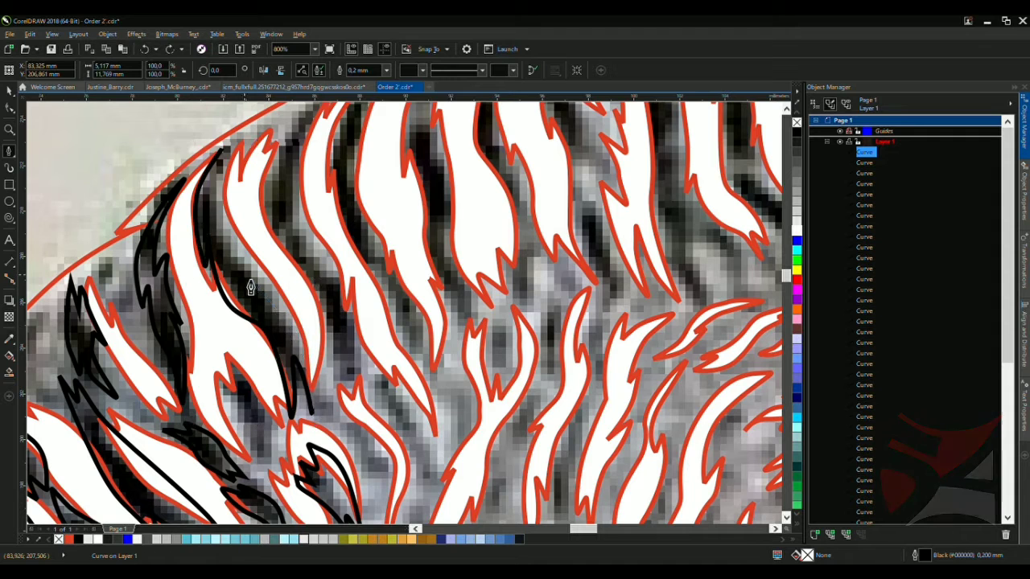
left_click_drag(215, 208, 224, 221)
scroll(225, 186, "up", 1)
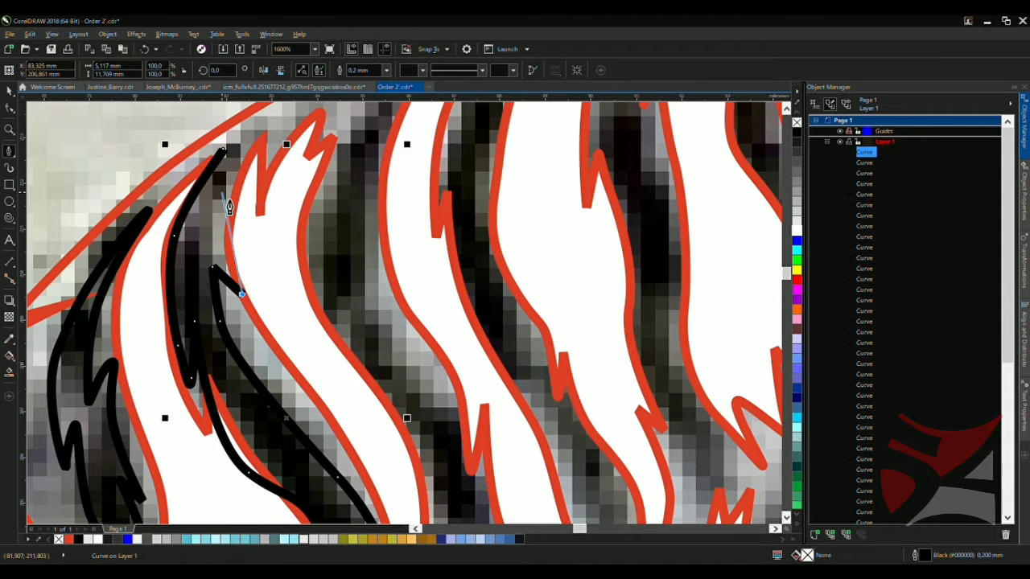
left_click(253, 131)
Trace the next long dark stripe toward the eye, between two light head feathers, as a notched closed shape, about 3.6 × 11.6 mm
left_click(312, 235)
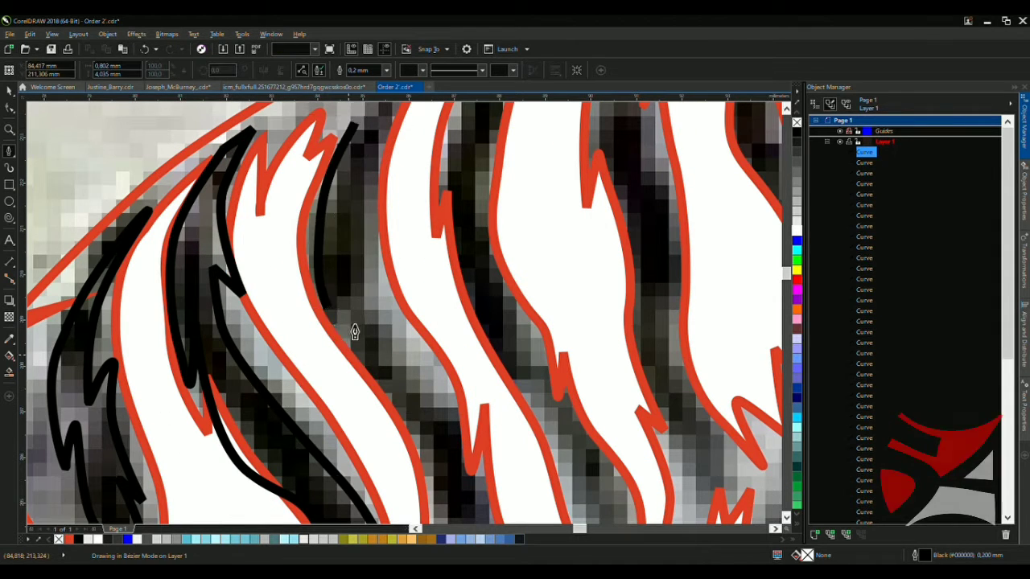
scroll(352, 329, "down", 2)
scroll(361, 301, "up", 3)
scroll(361, 302, "down", 2)
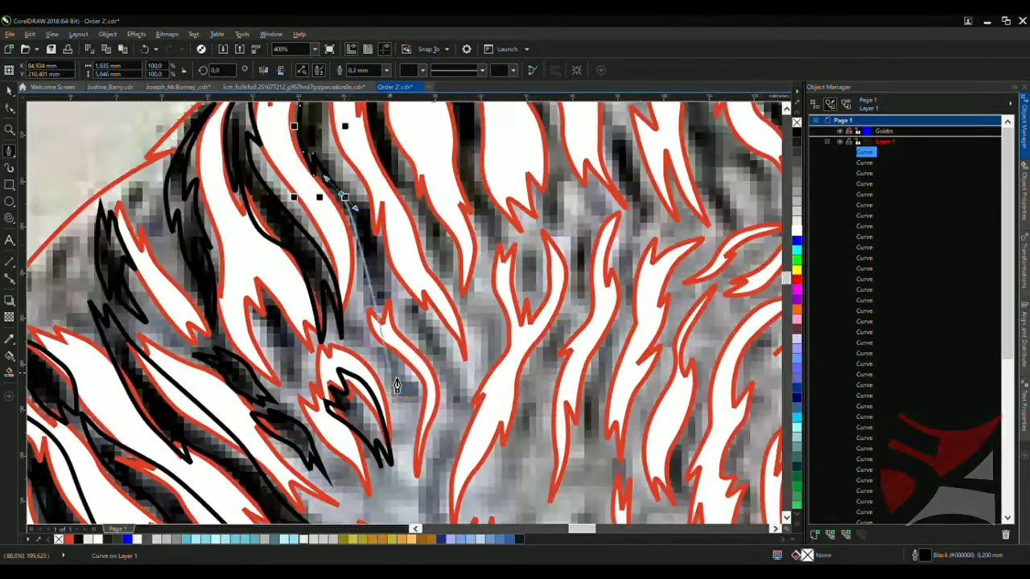
scroll(361, 240, "up", 1)
scroll(363, 257, "down", 2)
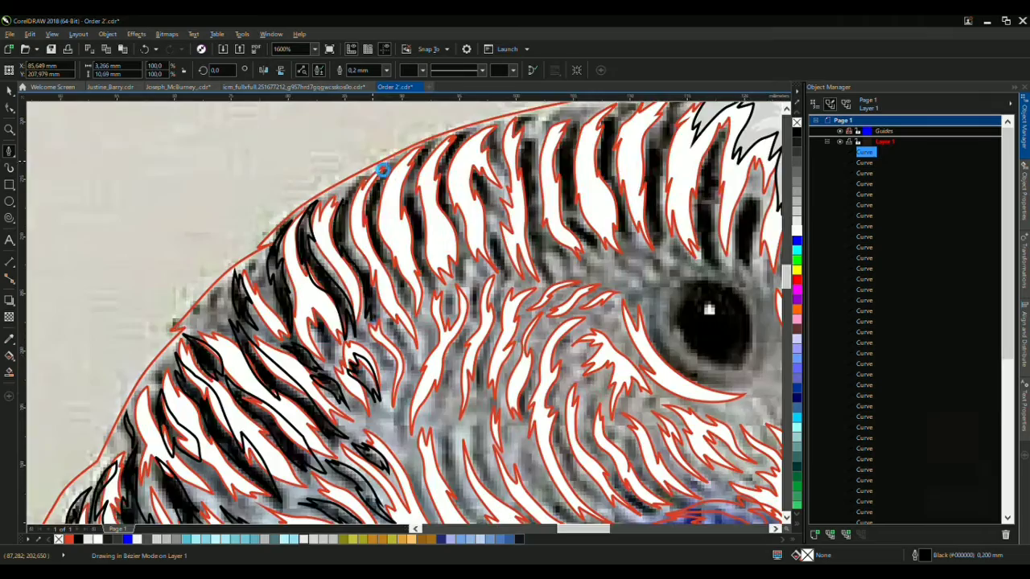
scroll(367, 272, "up", 1)
left_click_drag(343, 312, 345, 333)
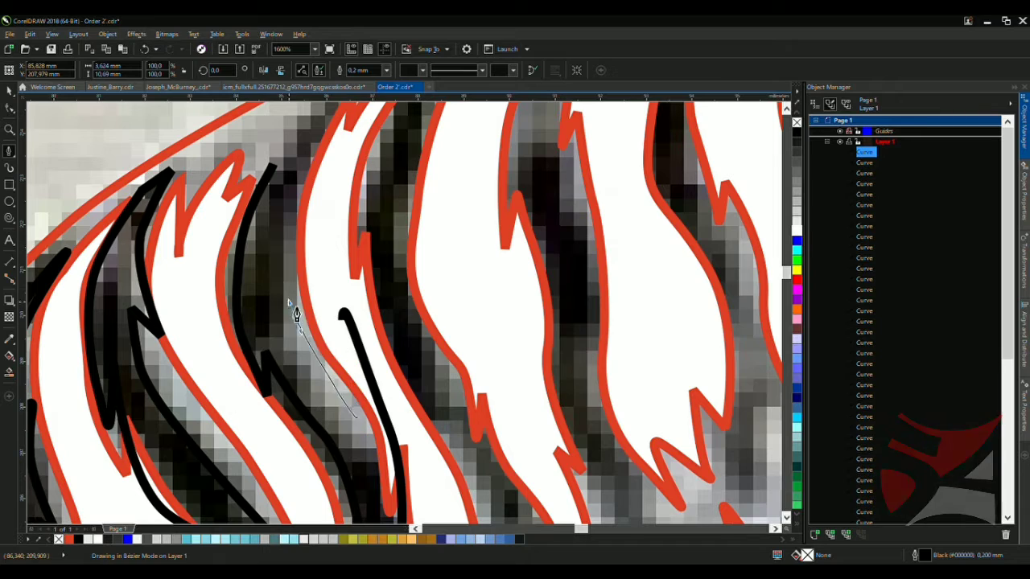
left_click_drag(294, 157, 304, 167)
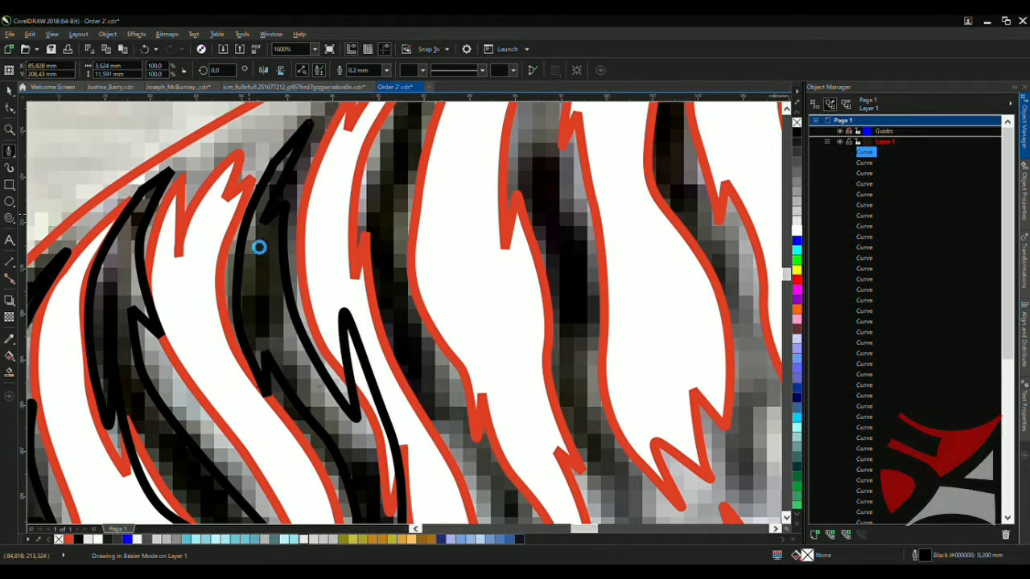
Trace the following dark head stripe, from the crown outline down to a pronged lower end, as a closed shape about 4 × 14 mm
scroll(260, 246, "down", 2)
scroll(201, 271, "up", 1)
left_click_drag(290, 196, 296, 187)
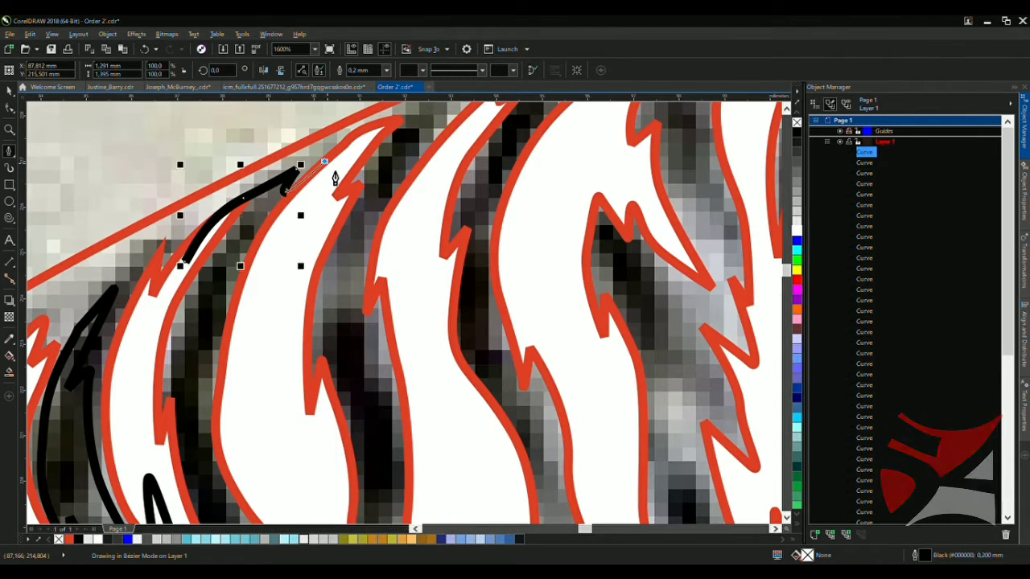
scroll(265, 271, "down", 2)
scroll(275, 206, "up", 1)
left_click_drag(309, 310, 322, 322)
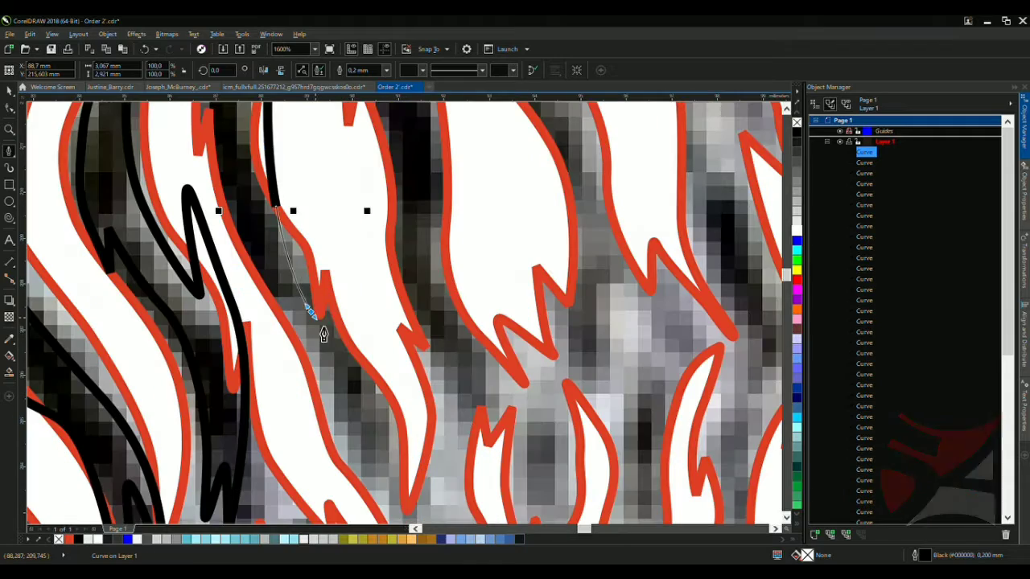
left_click_drag(362, 452, 367, 466)
left_click(342, 506)
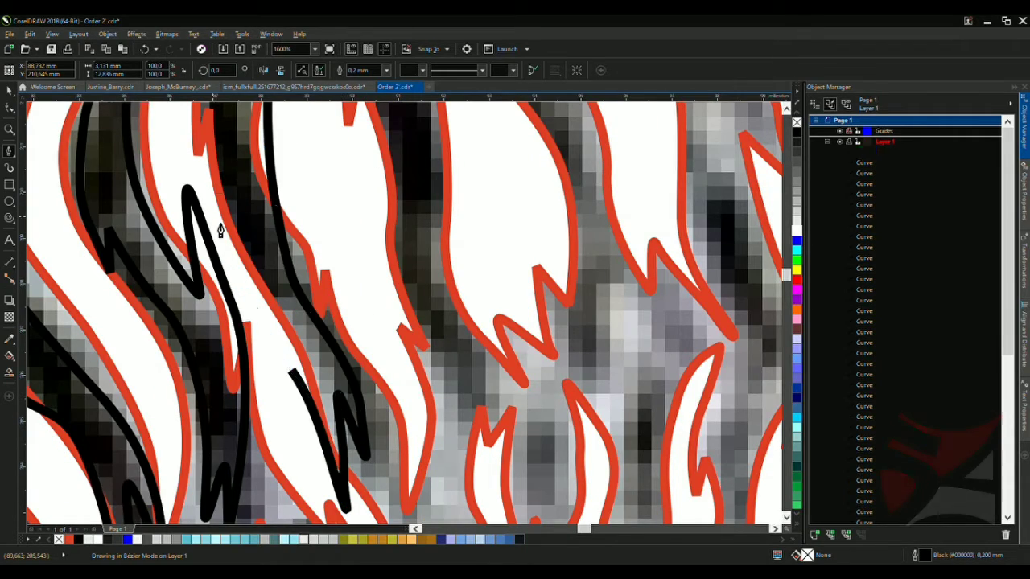
scroll(283, 356, "down", 2)
scroll(241, 273, "up", 2)
left_click_drag(227, 291, 239, 224)
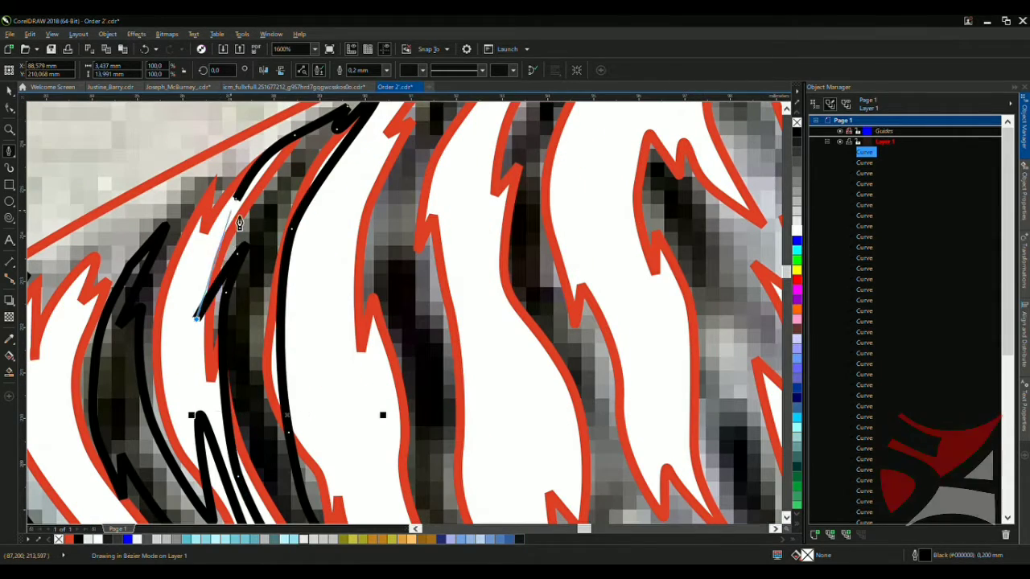
Trace the third dark head stripe as a closed shape with a multi-notched upper tip and forked lower end, about 4.3 × 14 mm
scroll(222, 244, "down", 4)
scroll(211, 211, "up", 4)
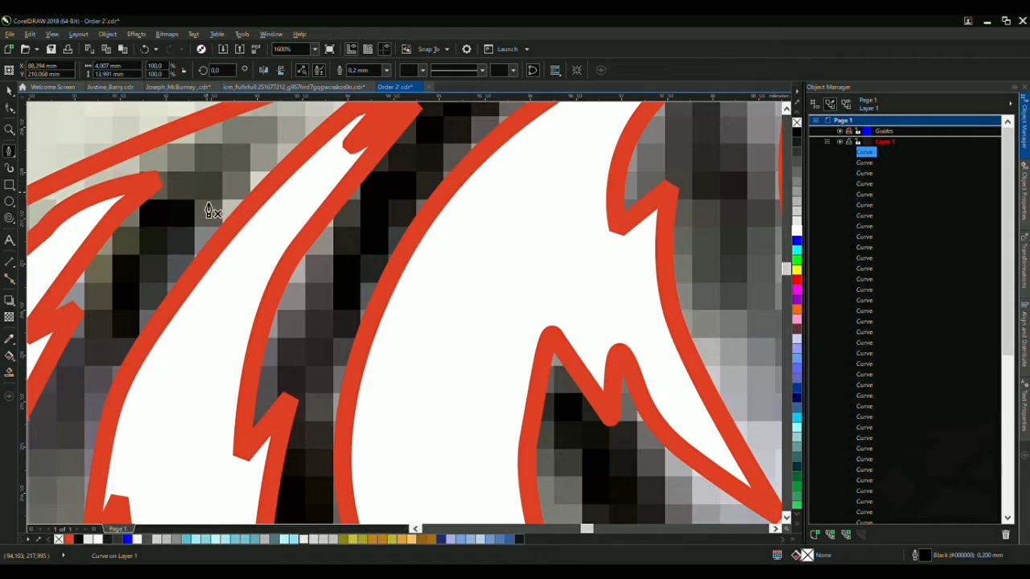
left_click(54, 251)
left_click(223, 125)
left_click(189, 169)
left_click(300, 121)
left_click(154, 266)
left_click(241, 216)
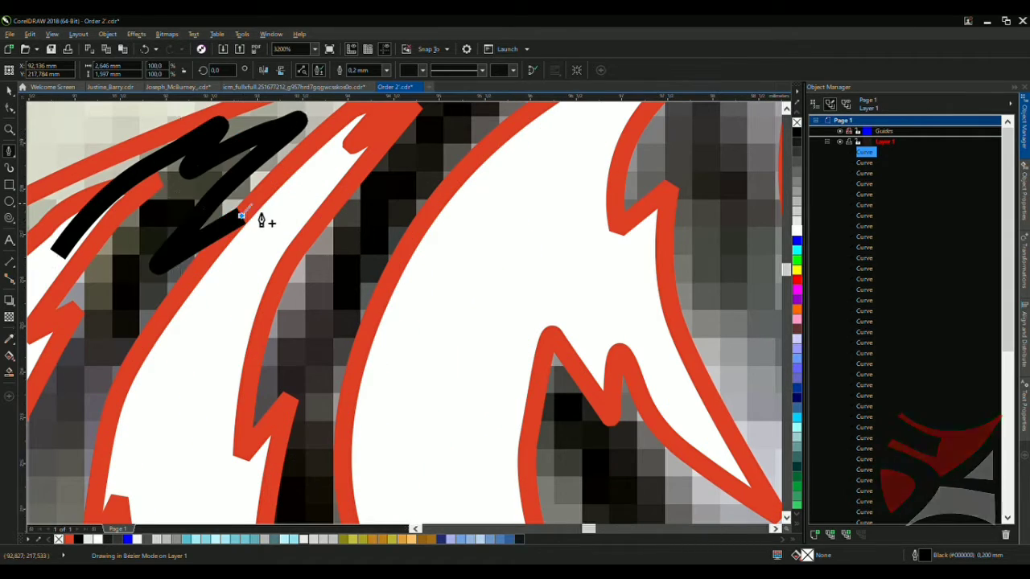
scroll(262, 221, "down", 1)
left_click(218, 395)
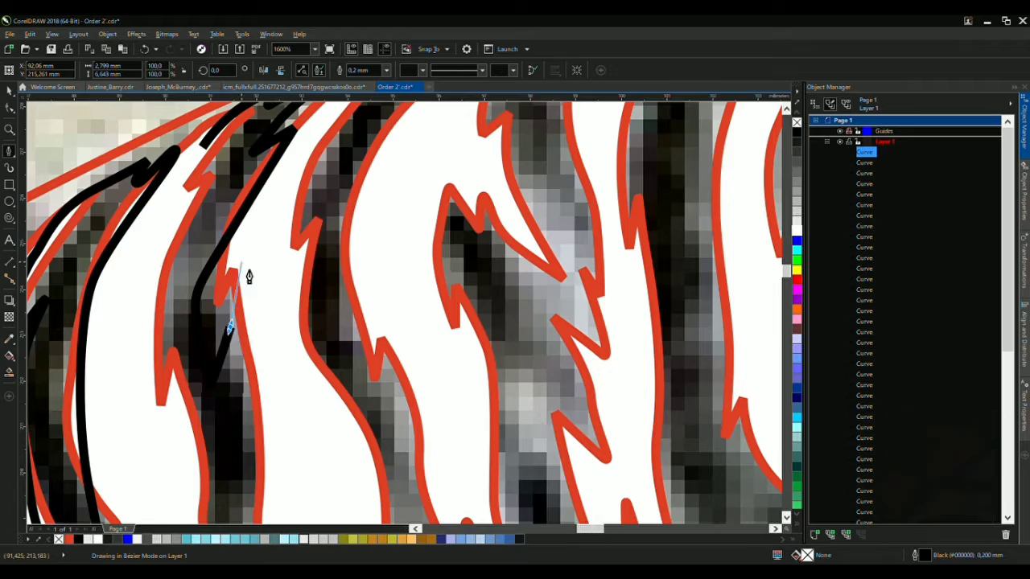
scroll(246, 276, "up", 1)
left_click_drag(232, 342, 255, 400)
scroll(255, 394, "down", 2)
scroll(255, 394, "up", 1)
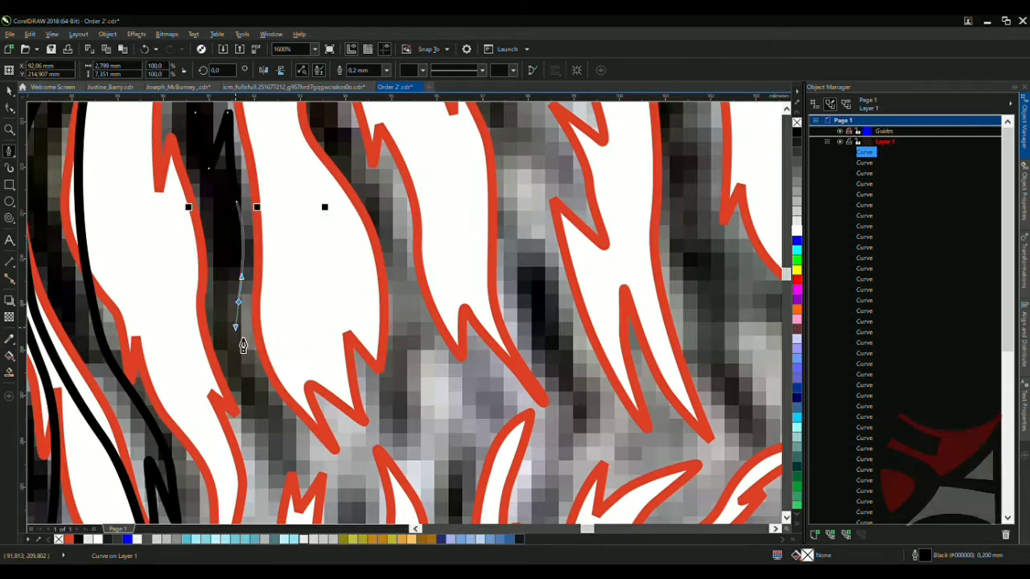
left_click_drag(310, 461, 292, 492)
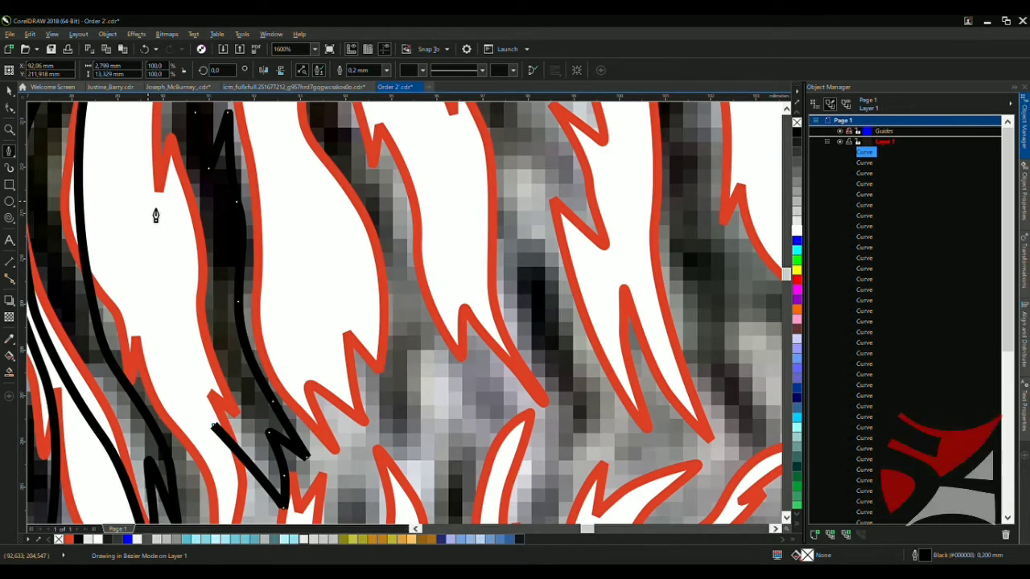
scroll(156, 233, "down", 1)
scroll(158, 276, "up", 1)
left_click_drag(151, 265, 161, 201)
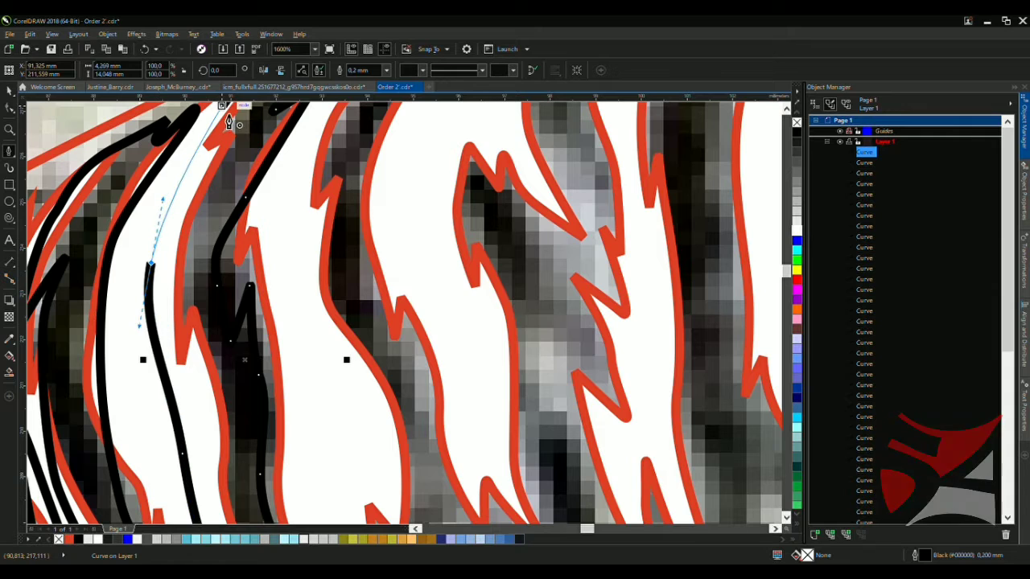
left_click_drag(228, 120, 230, 184)
Trace the dark stripe behind the wide forked light feather as a notched closed shape, about 4.9 × 12 mm
scroll(231, 184, "down", 2)
scroll(274, 275, "up", 3)
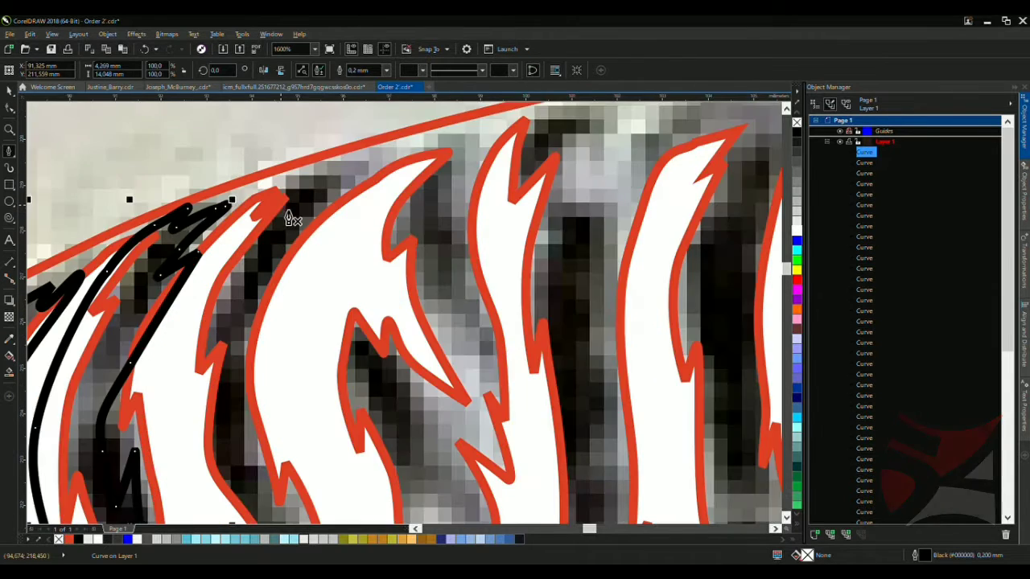
scroll(361, 179, "down", 1)
left_click(462, 214)
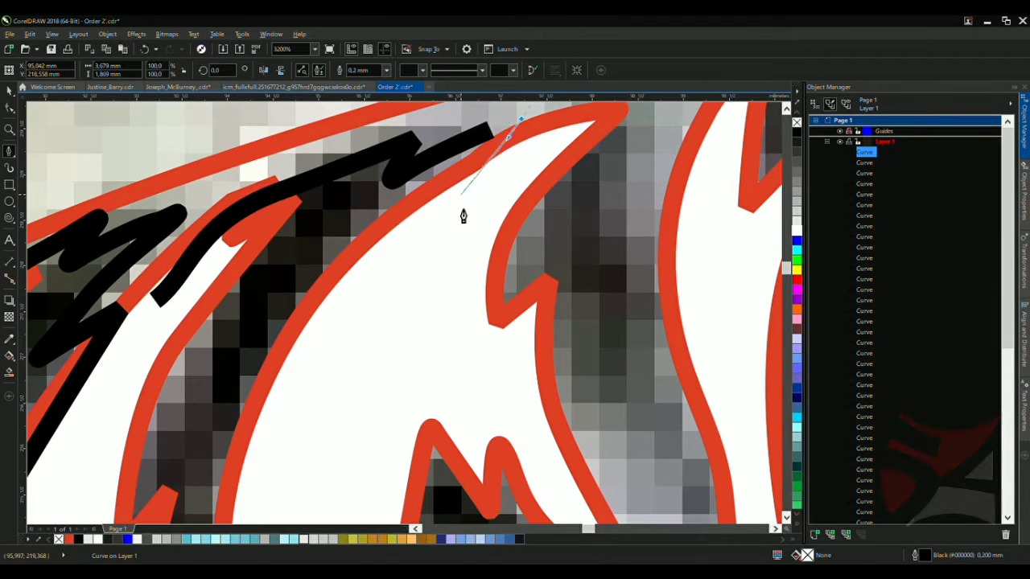
scroll(459, 196, "down", 3)
scroll(414, 296, "up", 1)
left_click(451, 300)
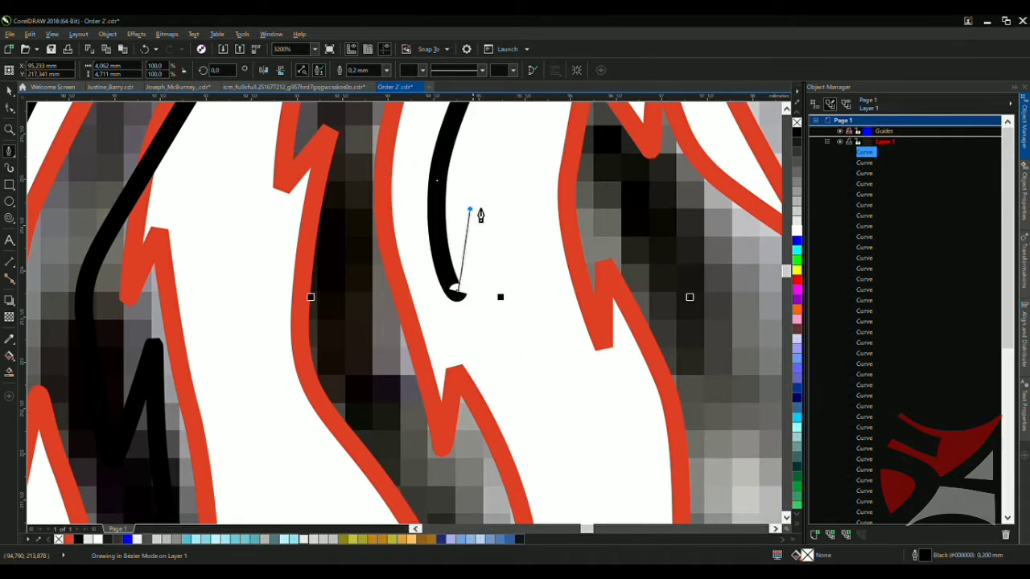
scroll(478, 214, "down", 3)
scroll(483, 241, "up", 3)
left_click(486, 364)
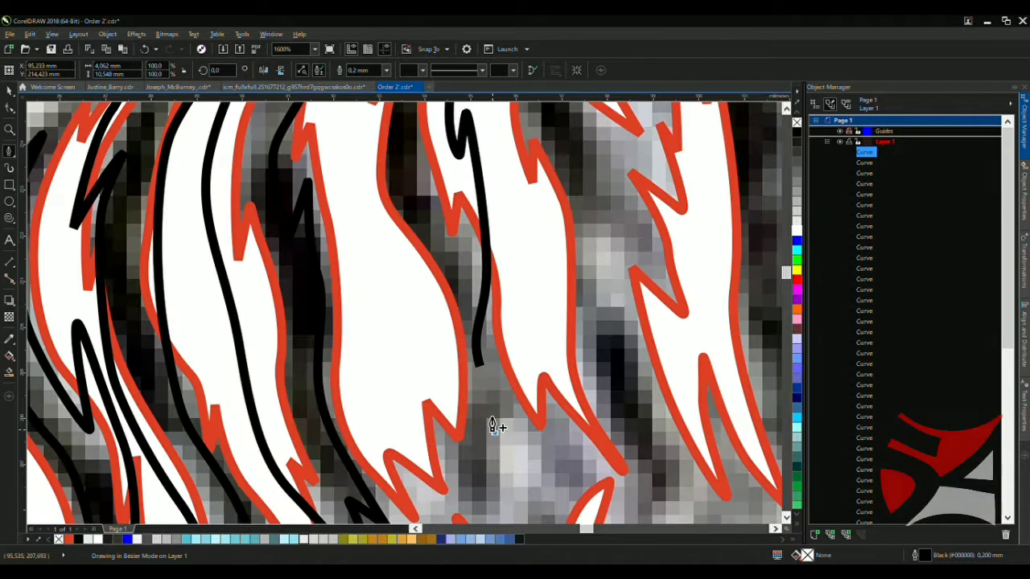
left_click(453, 279)
scroll(416, 338, "down", 2)
scroll(410, 322, "up", 1)
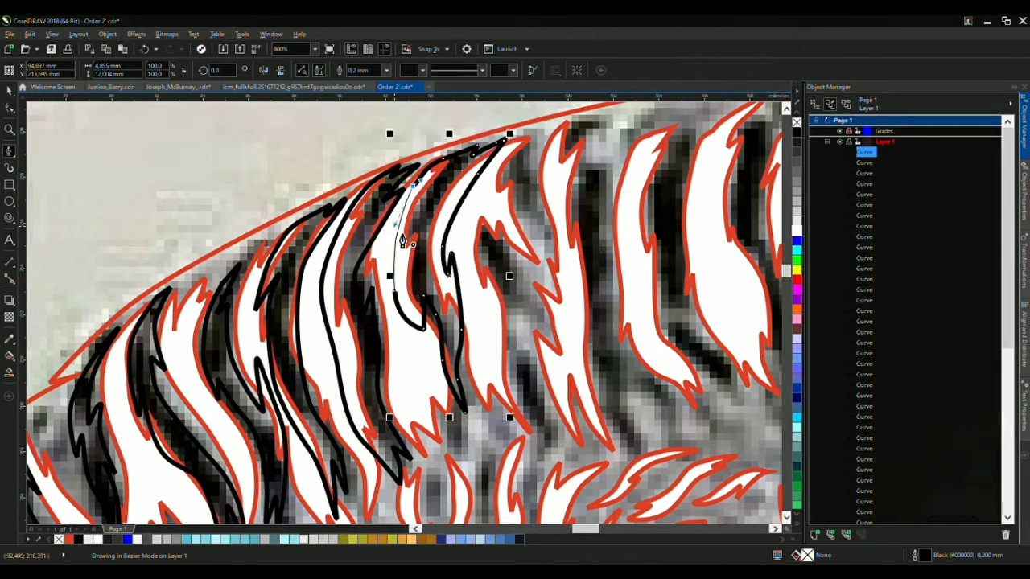
left_click(402, 241)
Trace the dark marking inside the fork of the wide light feather as a closed shape with notched lower end, about 2.9 × 5.5 mm
scroll(402, 241, "down", 2)
scroll(527, 211, "up", 2)
scroll(366, 321, "up", 1)
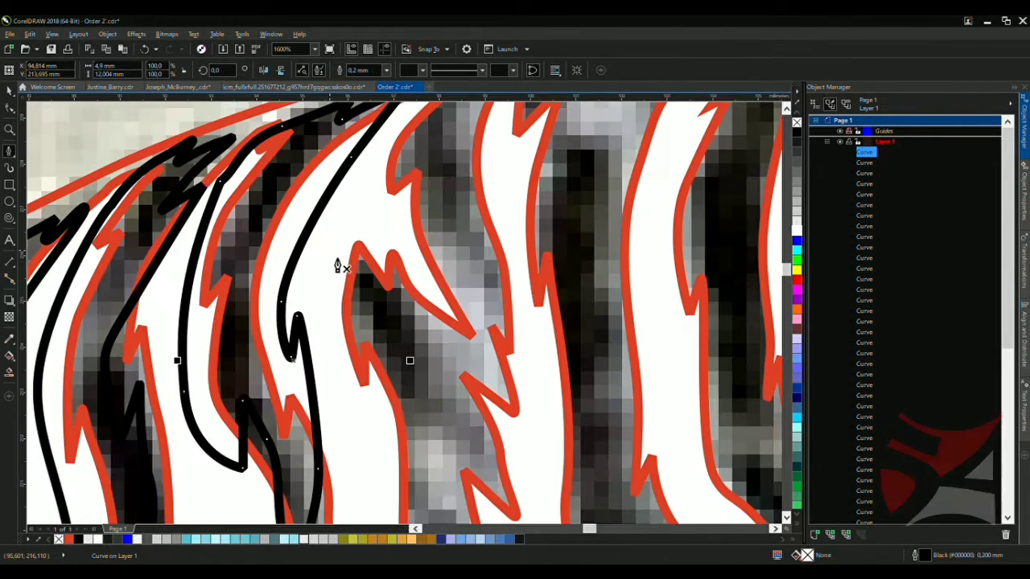
left_click(331, 238)
scroll(378, 346, "up", 1)
left_click(360, 454)
scroll(421, 301, "down", 2)
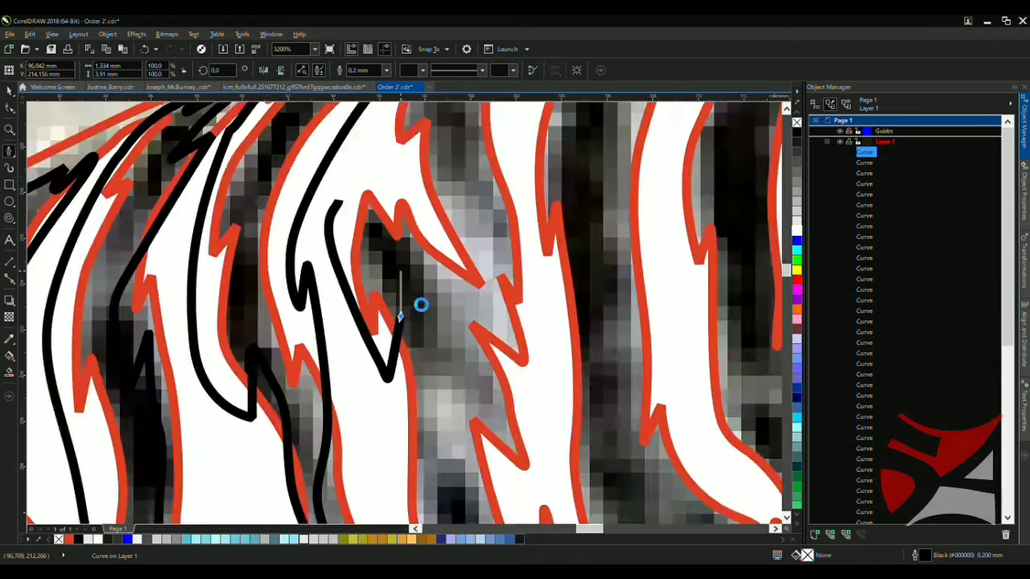
scroll(399, 283, "up", 1)
scroll(411, 283, "up", 1)
left_click(411, 278)
scroll(436, 346, "down", 1)
scroll(437, 346, "down", 1)
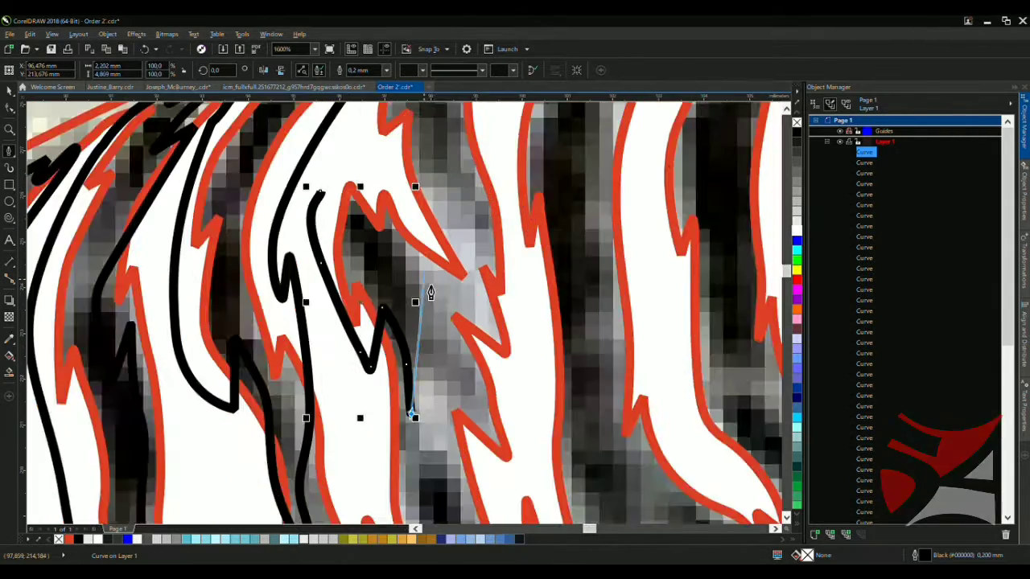
scroll(409, 324, "up", 1)
left_click(467, 322)
scroll(427, 251, "down", 1)
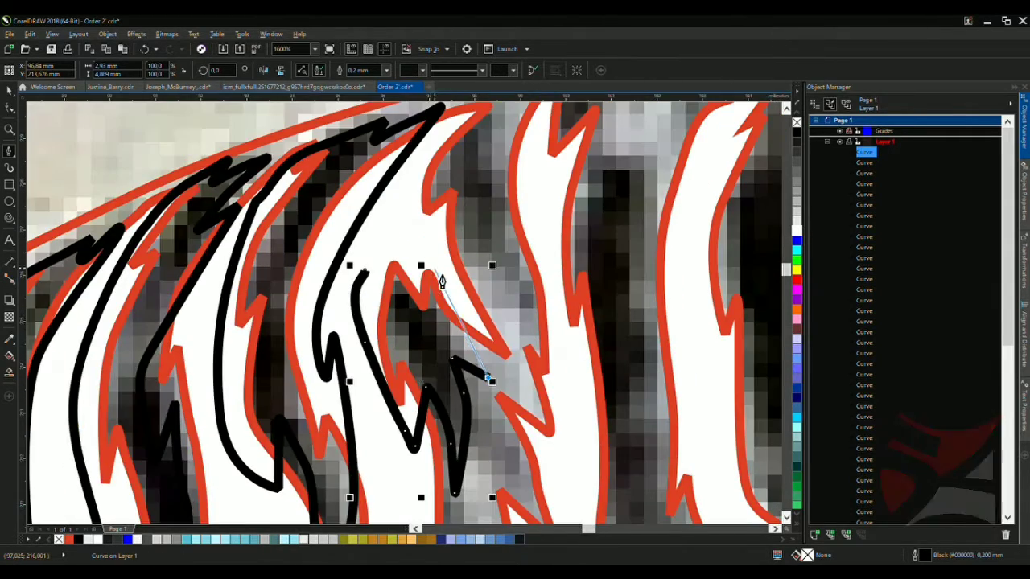
left_click_drag(432, 256, 410, 231)
Trace the short dark marking above the fork, between the feather's upper tip and the next light feather, as a closed shape about 2.4 × 4.9 mm
scroll(369, 286, "down", 1)
scroll(373, 356, "up", 2)
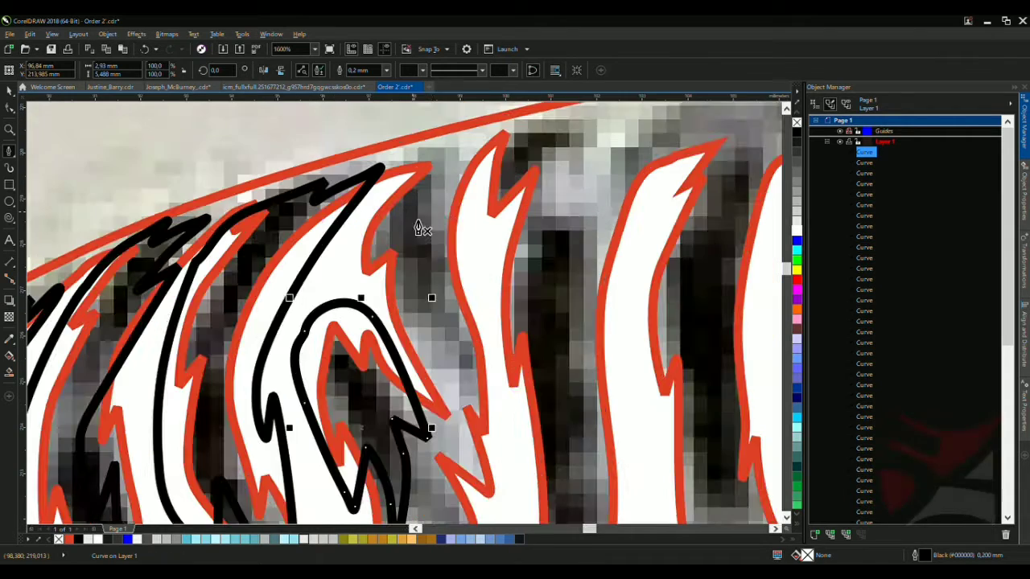
scroll(394, 358, "down", 1)
scroll(394, 354, "up", 2)
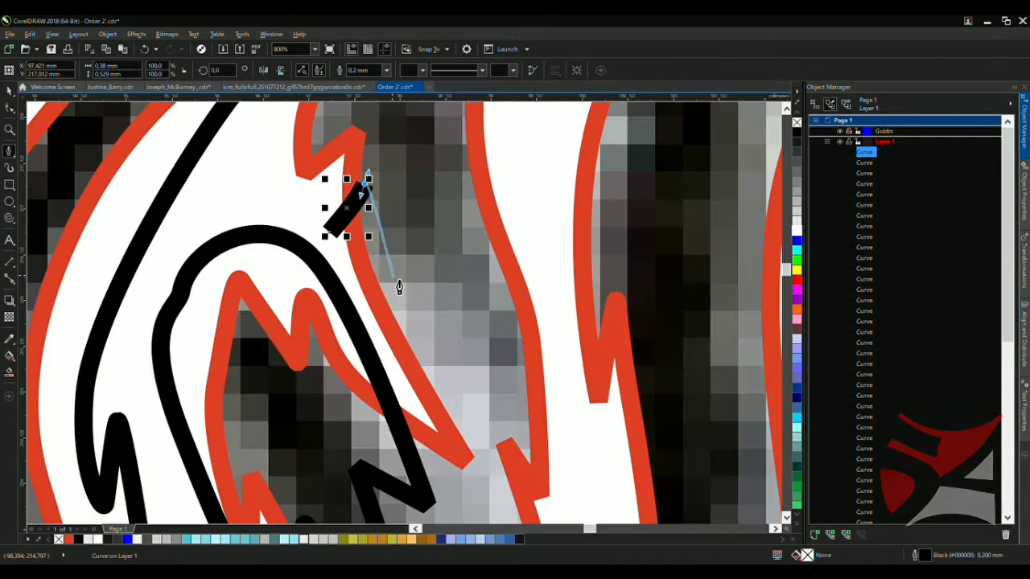
mouse_move(478, 342)
left_mouse_down()
mouse_move(494, 372)
mouse_move(453, 246)
mouse_move(497, 349)
left_mouse_up()
scroll(493, 372, "down", 2)
scroll(482, 338, "up", 2)
left_click_drag(453, 204, 474, 189)
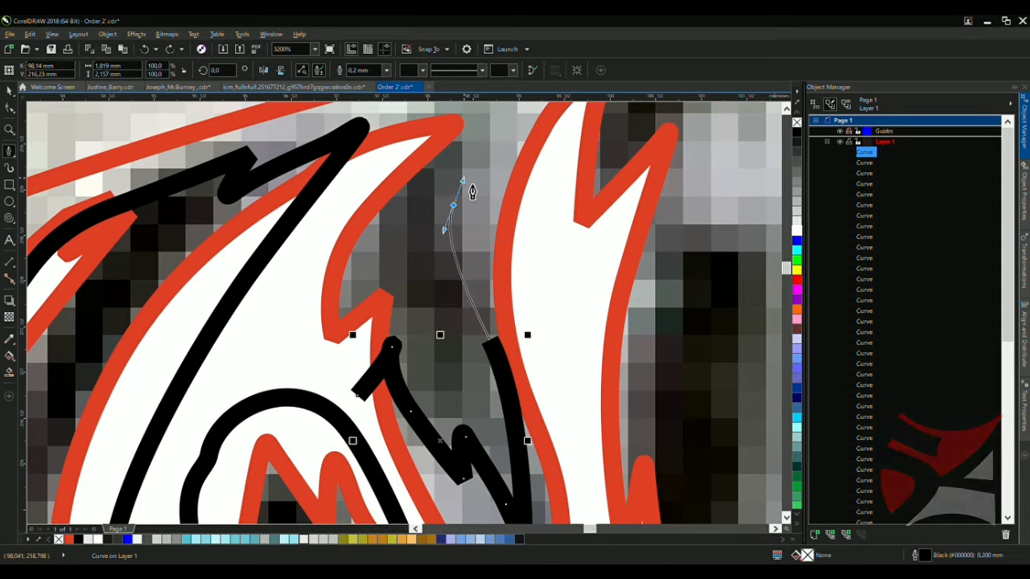
left_click_drag(478, 143, 475, 161)
scroll(469, 159, "down", 1)
scroll(386, 241, "up", 1)
left_click(444, 210)
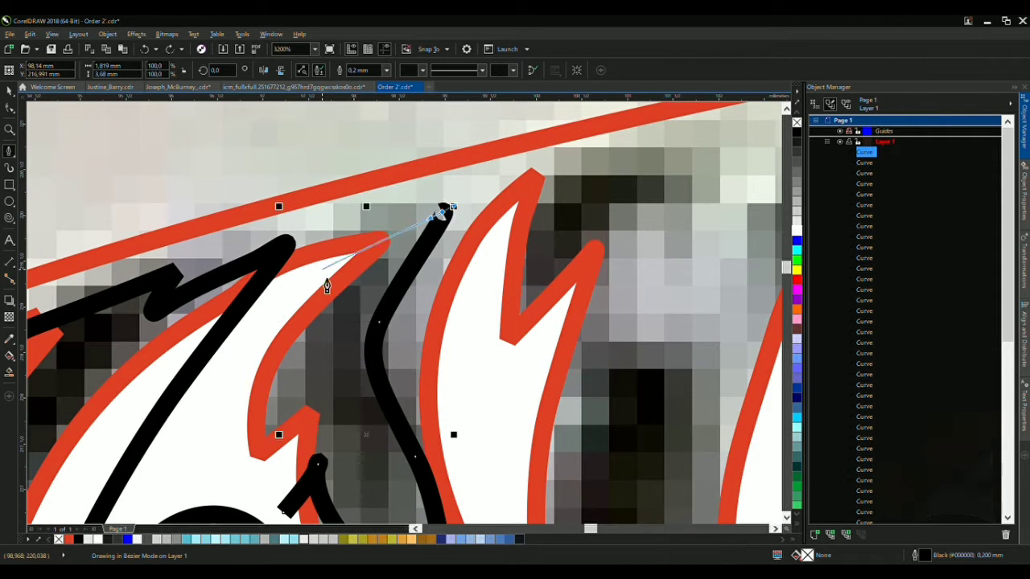
left_click(314, 270)
left_click_drag(245, 412, 230, 437)
left_click(222, 437)
Trace the dark marking below the fork, beside the next feather's pronged lower tip, as a notched closed shape, about 2.5 × 5.5 mm
scroll(320, 226, "down", 2)
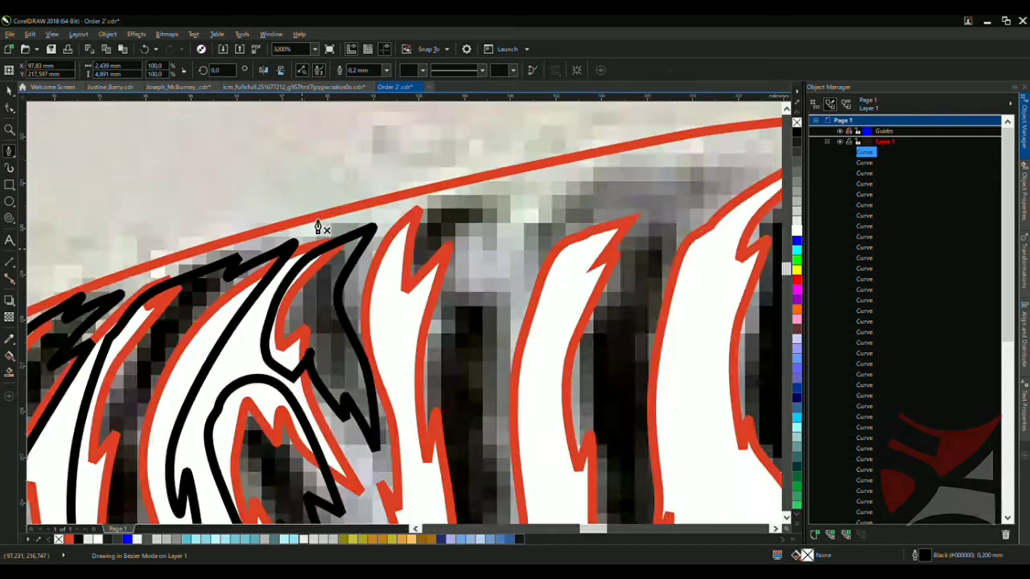
scroll(383, 251, "down", 1)
scroll(362, 251, "up", 2)
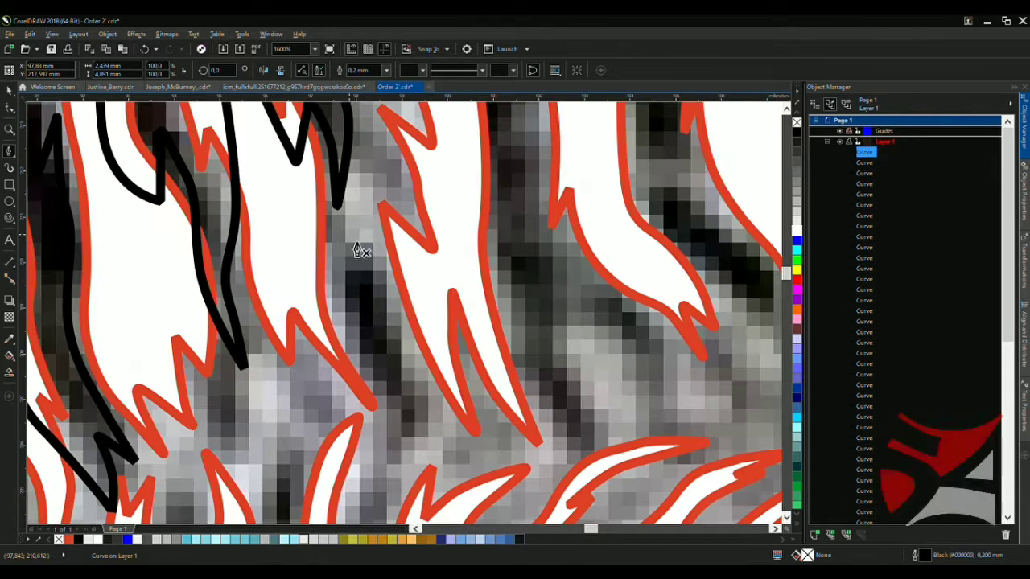
left_click(366, 380)
left_click_drag(449, 436, 403, 334)
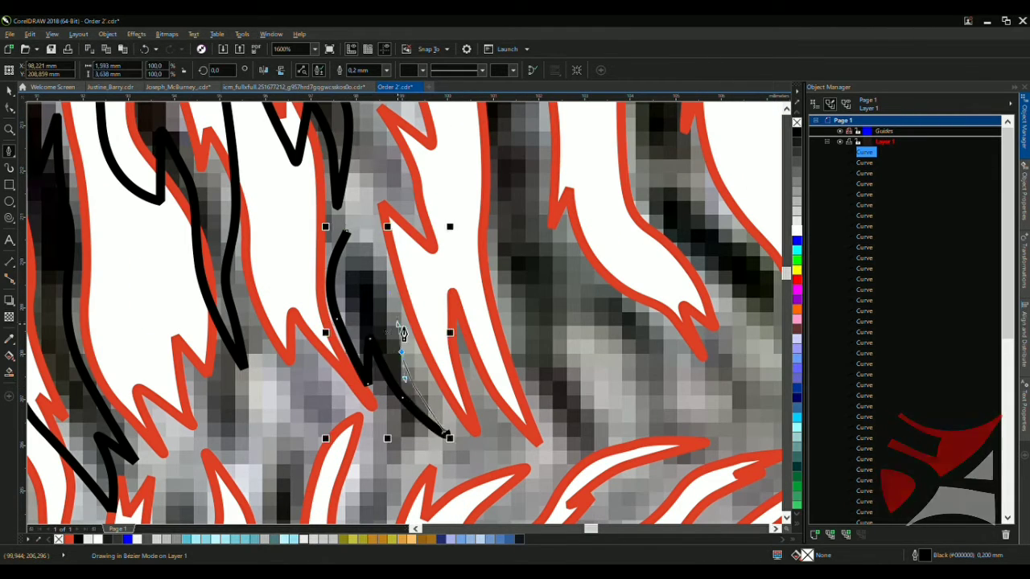
scroll(383, 271, "up", 1)
left_click(391, 137)
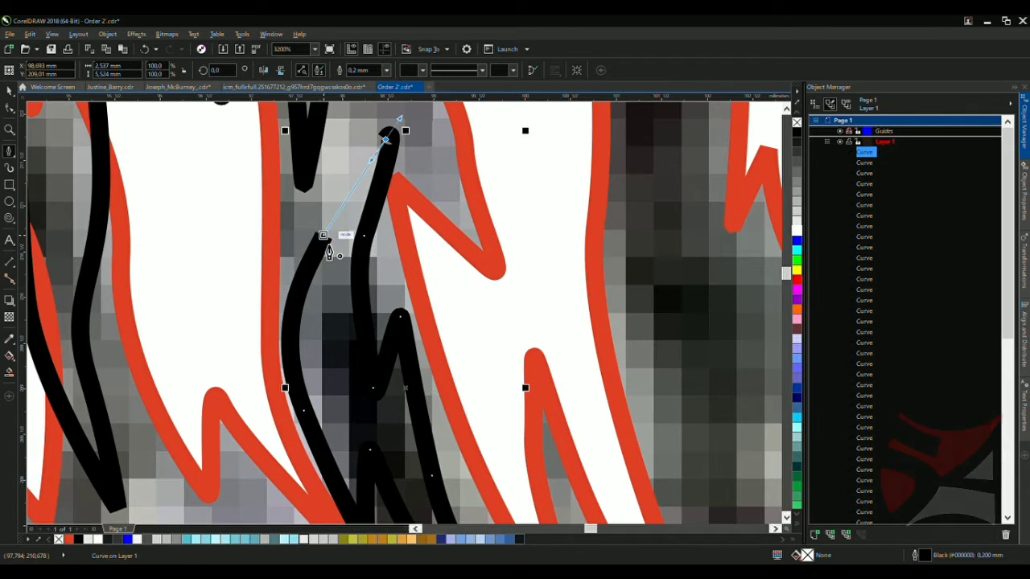
left_click(320, 243)
Trace the long dark head stripe in front of the forked light feather as a closed shape with notched tips, about 4.8 × 13.6 mm
scroll(320, 243, "down", 3)
scroll(357, 271, "up", 2)
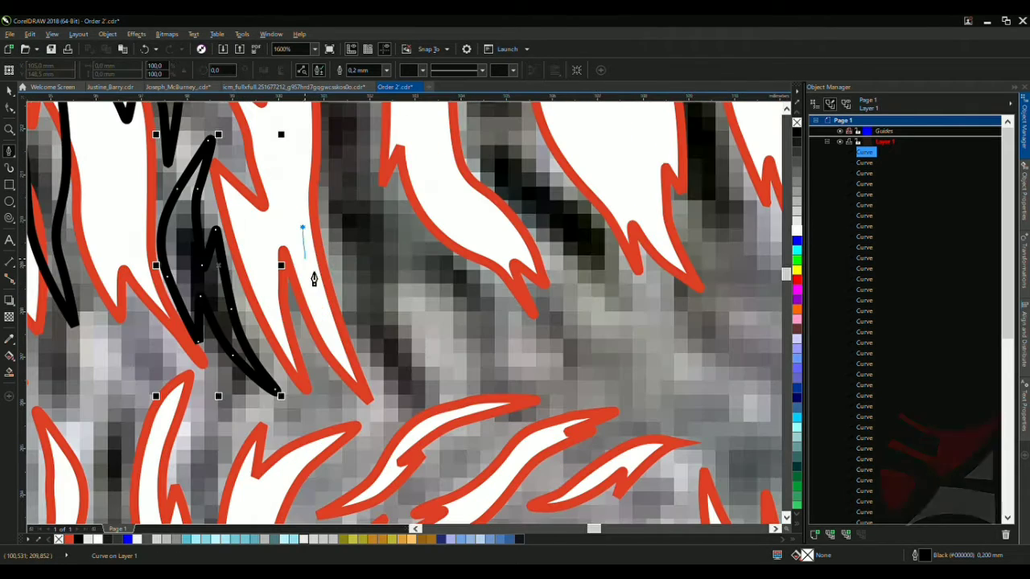
left_click(408, 389)
left_click_drag(414, 280, 452, 318)
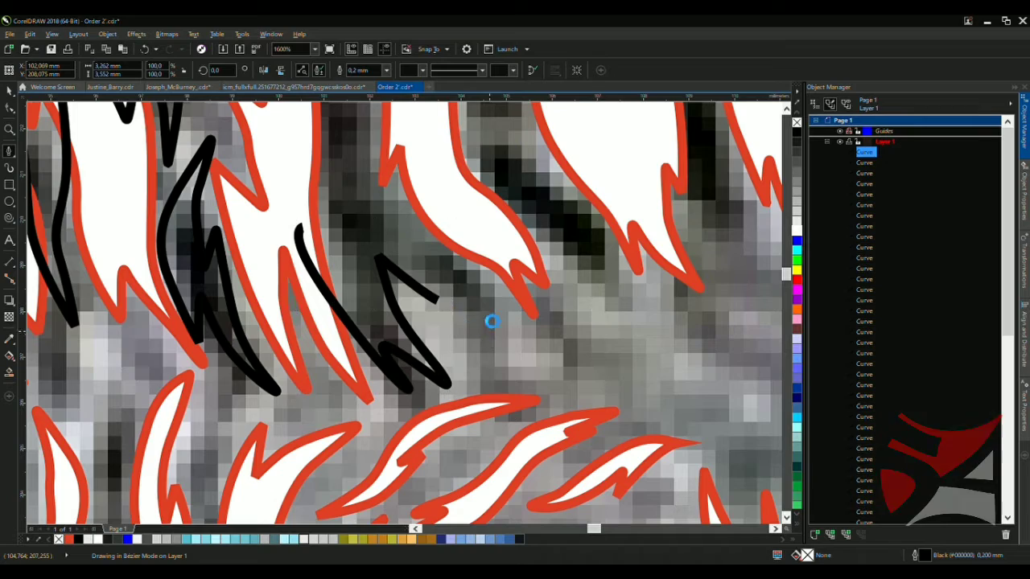
scroll(434, 216, "down", 3)
scroll(483, 330, "up", 4)
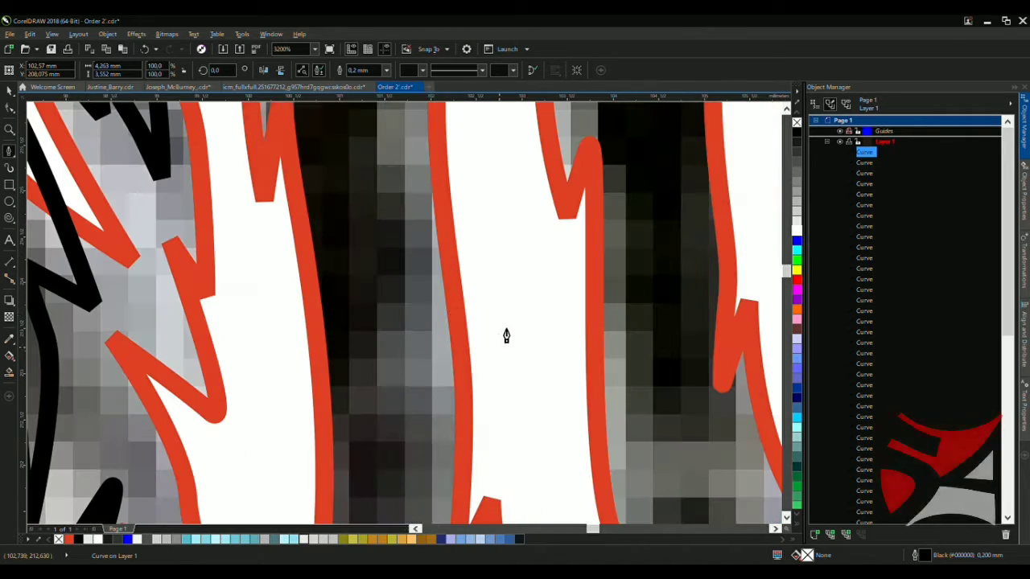
left_click(432, 403)
scroll(425, 233, "down", 3)
scroll(436, 258, "up", 2)
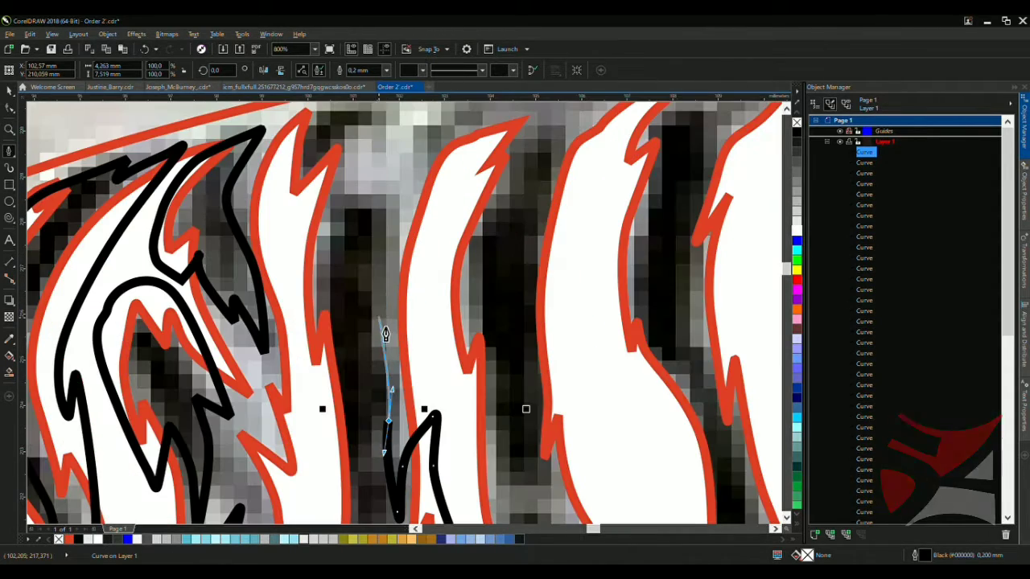
left_click_drag(376, 302, 376, 249)
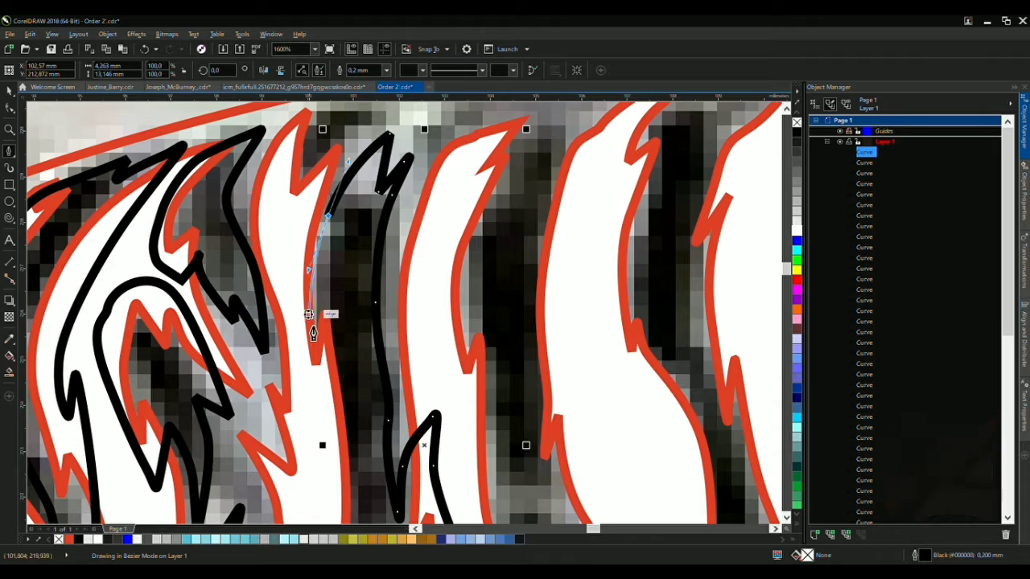
left_click_drag(308, 393, 311, 434)
scroll(311, 427, "down", 2)
scroll(348, 417, "up", 2)
left_click(350, 418)
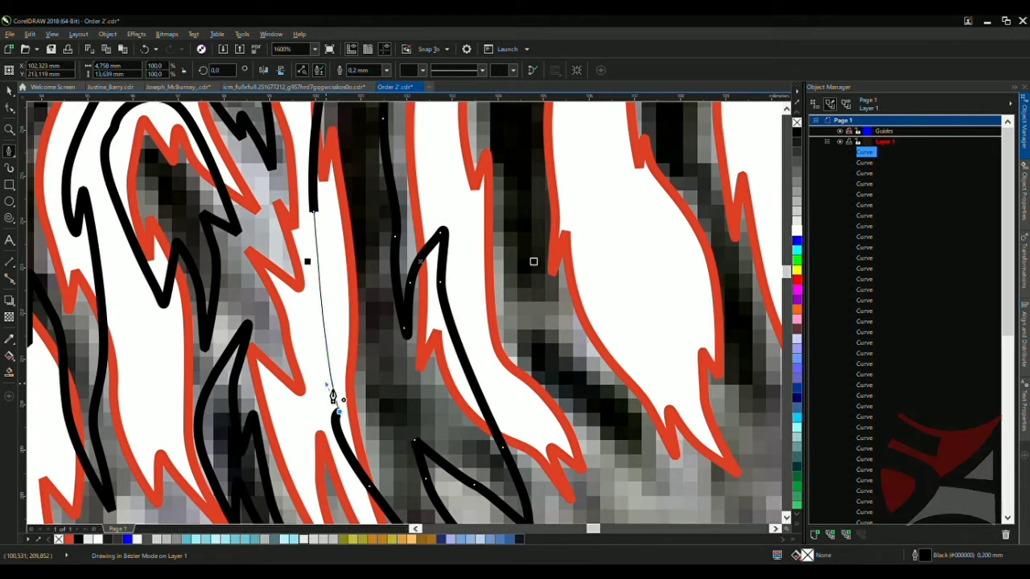
Trace the small dark marking over the notched upper tip of the forked light feather as a jagged closed shape, about 2.9 × 2.7 mm
scroll(338, 395, "down", 2)
scroll(344, 285, "up", 3)
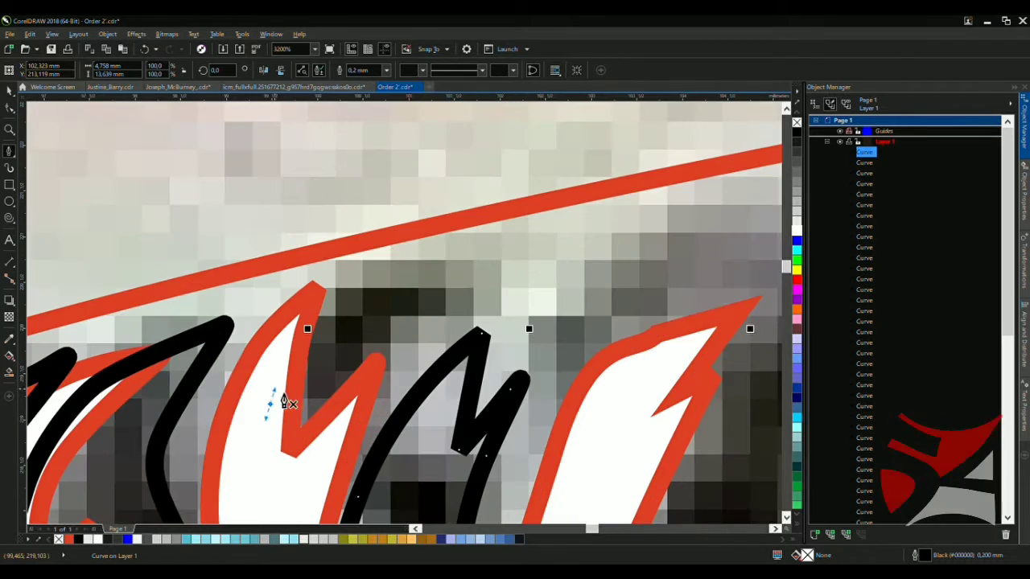
left_click_drag(409, 261, 423, 269)
left_click_drag(480, 286, 488, 294)
mouse_move(316, 452)
left_mouse_down()
mouse_move(303, 504)
mouse_move(264, 437)
left_mouse_up()
Start the next dark stripe toward the forehead, tracing its jagged upper tip and its front edge down to the lower notch
scroll(288, 292, "down", 5)
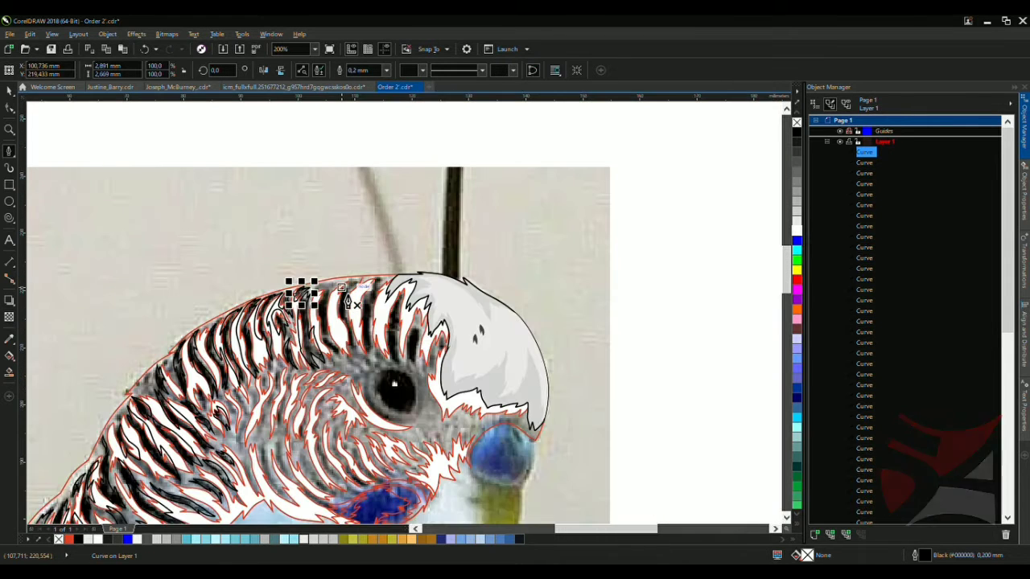
scroll(361, 320, "up", 6)
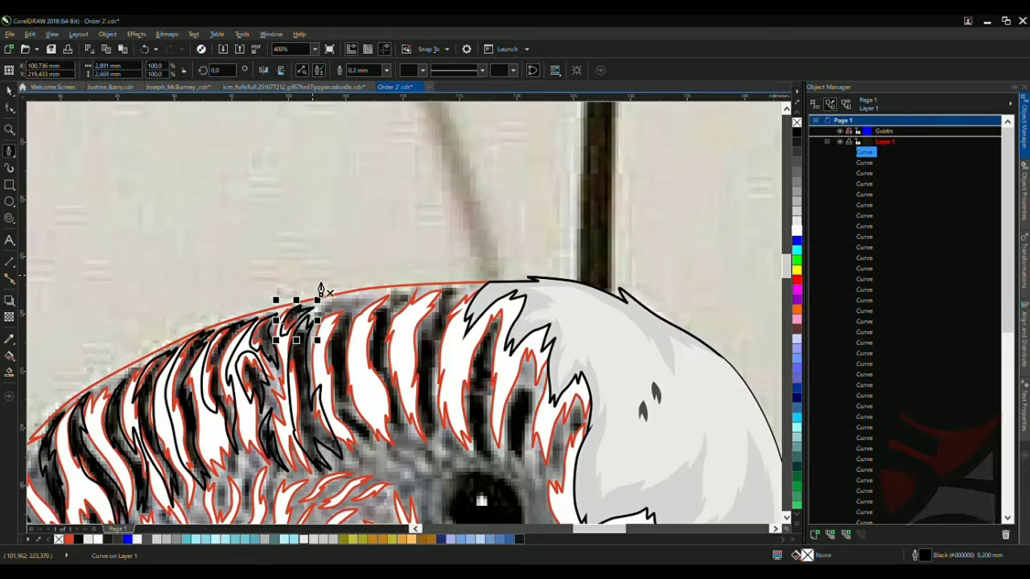
scroll(333, 346, "down", 1)
scroll(404, 252, "up", 4)
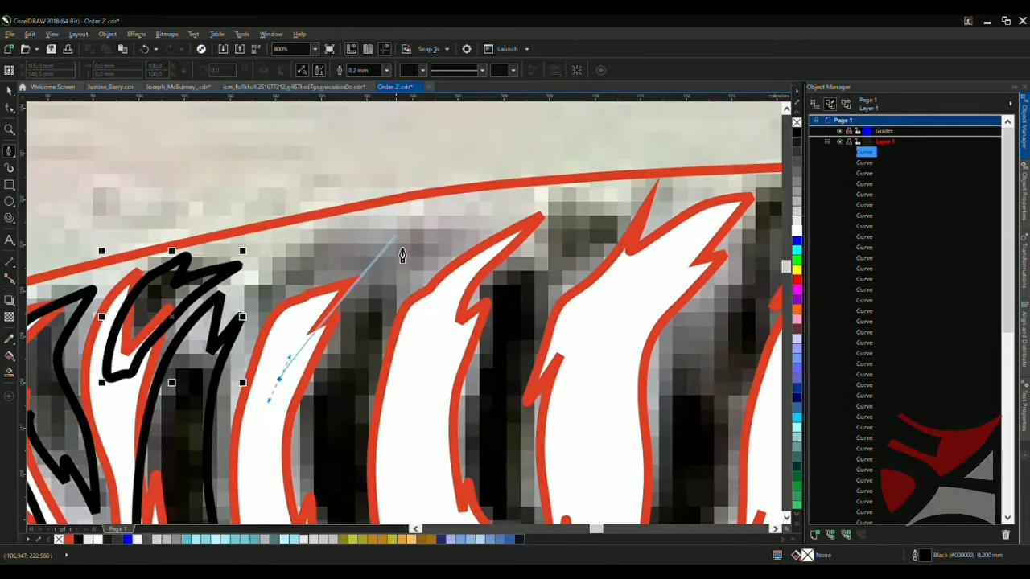
left_click(329, 289)
left_click_drag(414, 248, 539, 203)
left_click_drag(456, 307, 506, 280)
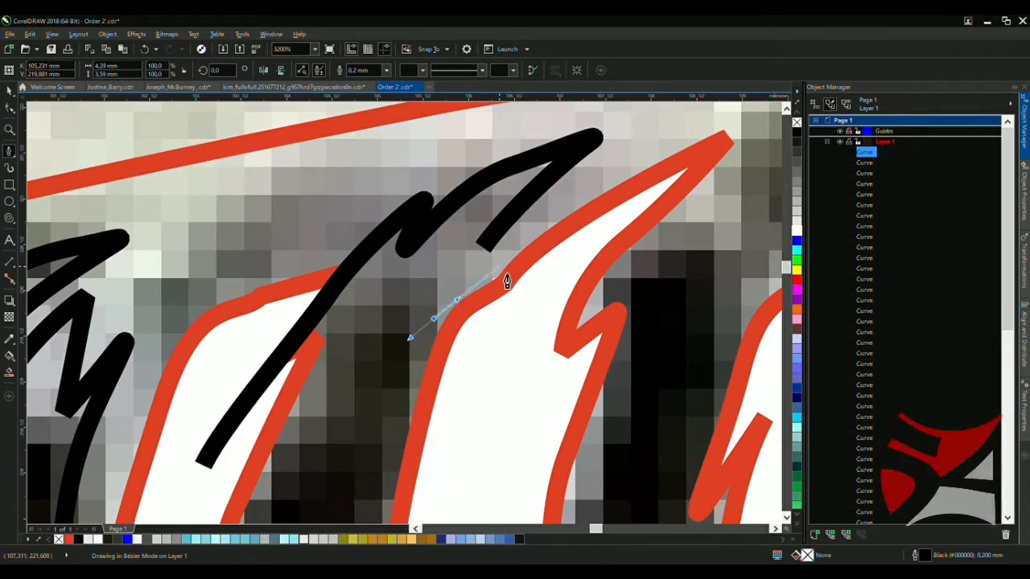
scroll(540, 241, "down", 3)
scroll(548, 202, "up", 4)
scroll(543, 196, "down", 1)
scroll(541, 195, "up", 2)
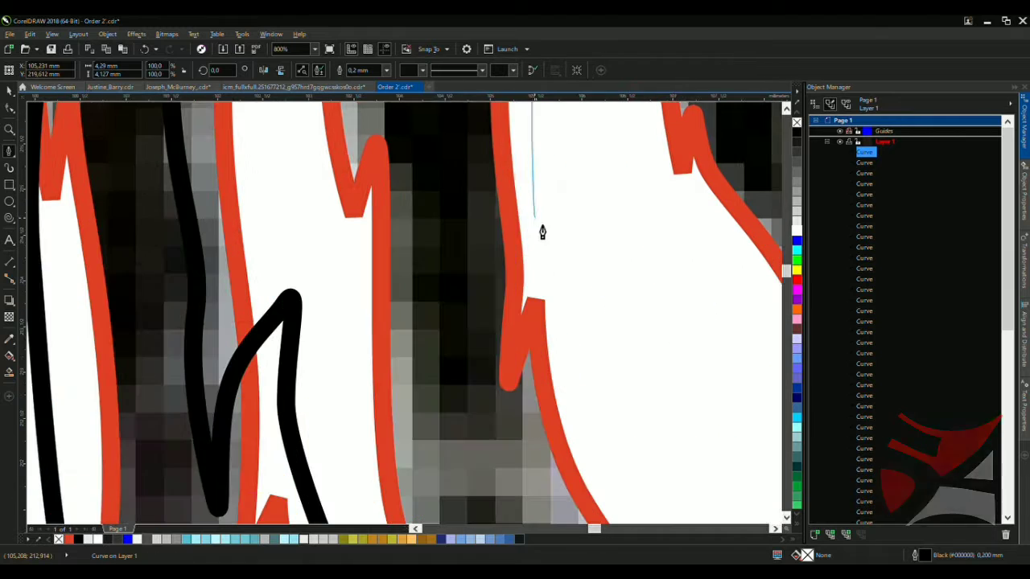
left_click(537, 422)
Trace that stripe's pointed lower tip and notched rear edge back up, closing the shape at about 4.5 × 13.4 mm
scroll(547, 435, "down", 3)
scroll(576, 318, "up", 3)
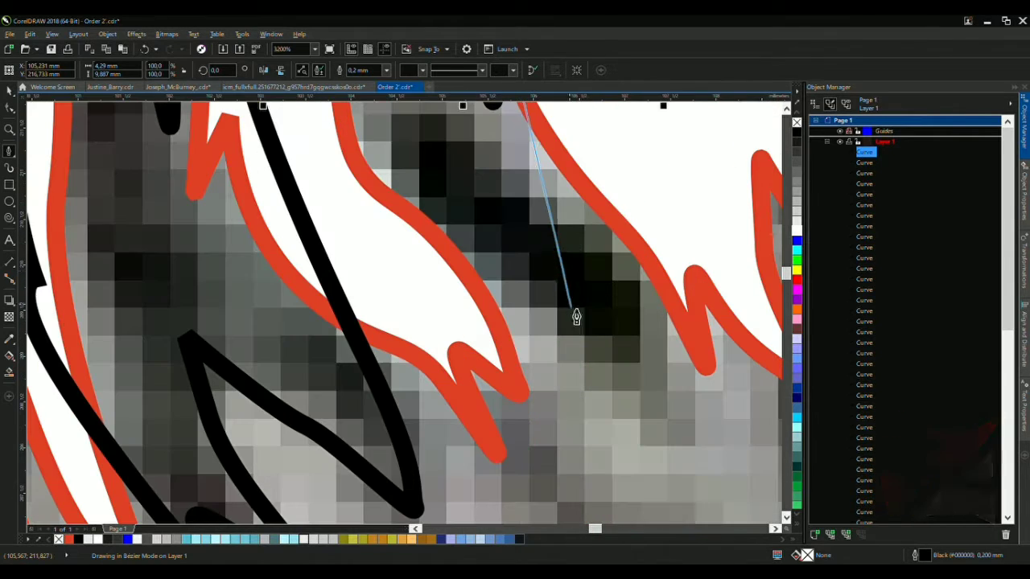
left_click(667, 421)
left_click_drag(564, 306, 432, 223)
left_click(402, 141)
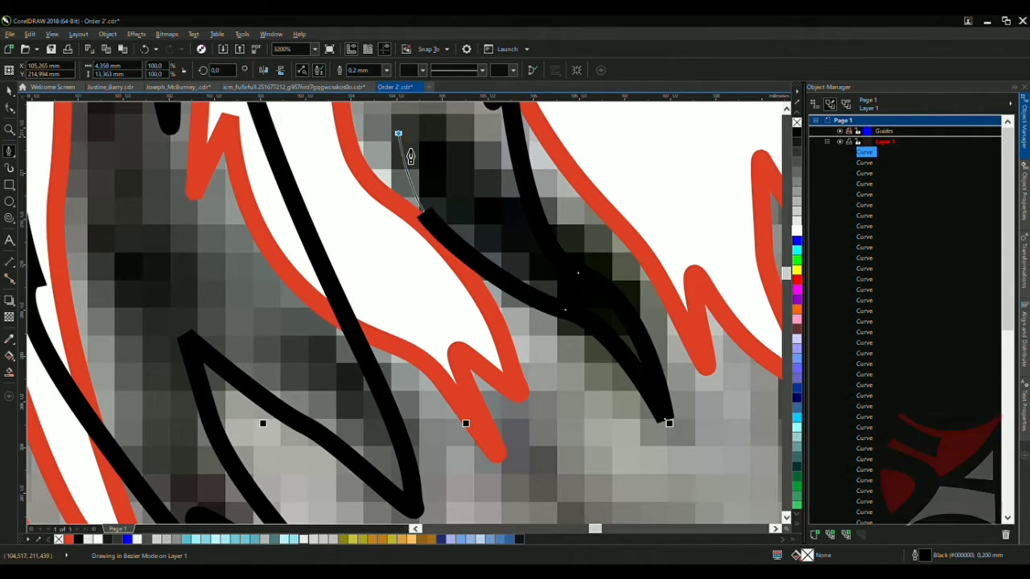
scroll(453, 260, "down", 2)
scroll(472, 304, "up", 3)
left_click(443, 253)
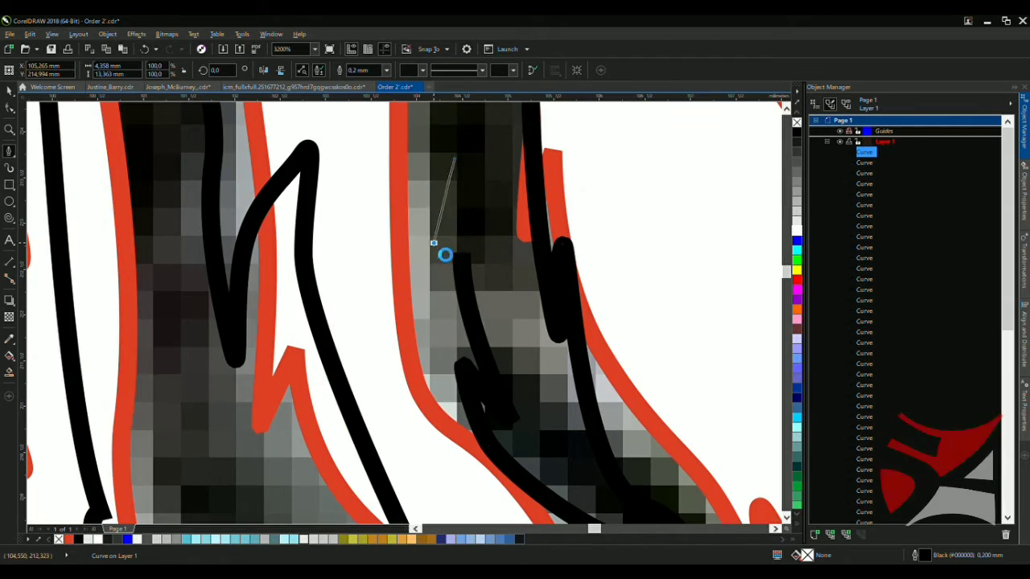
scroll(425, 266, "down", 3)
scroll(425, 265, "up", 2)
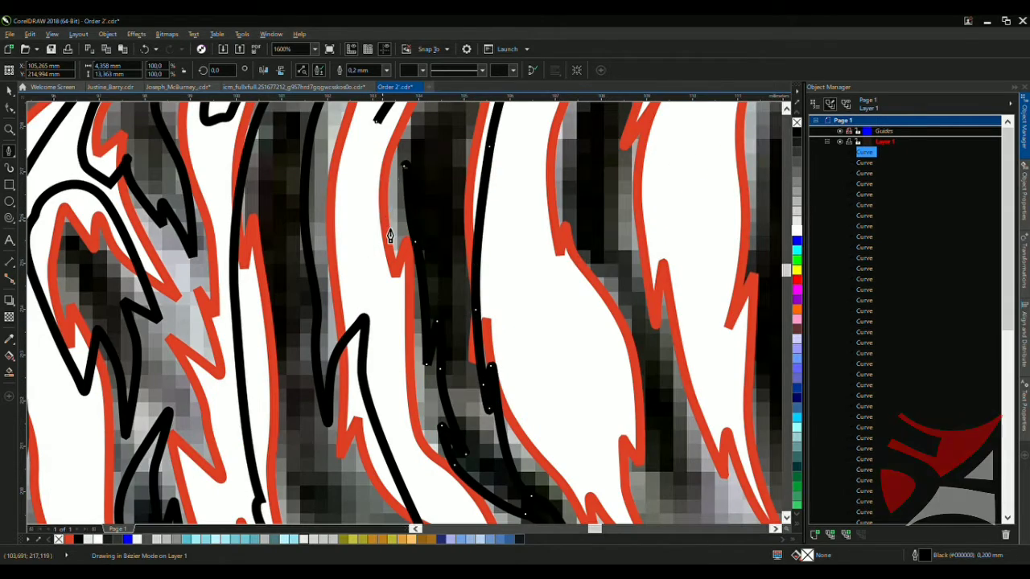
scroll(372, 181, "down", 3)
Trace the following dark stripe, with jagged upper tip, notched edges and small forked lower end, as a closed shape about 5.7 × 12.9 mm
scroll(432, 143, "up", 2)
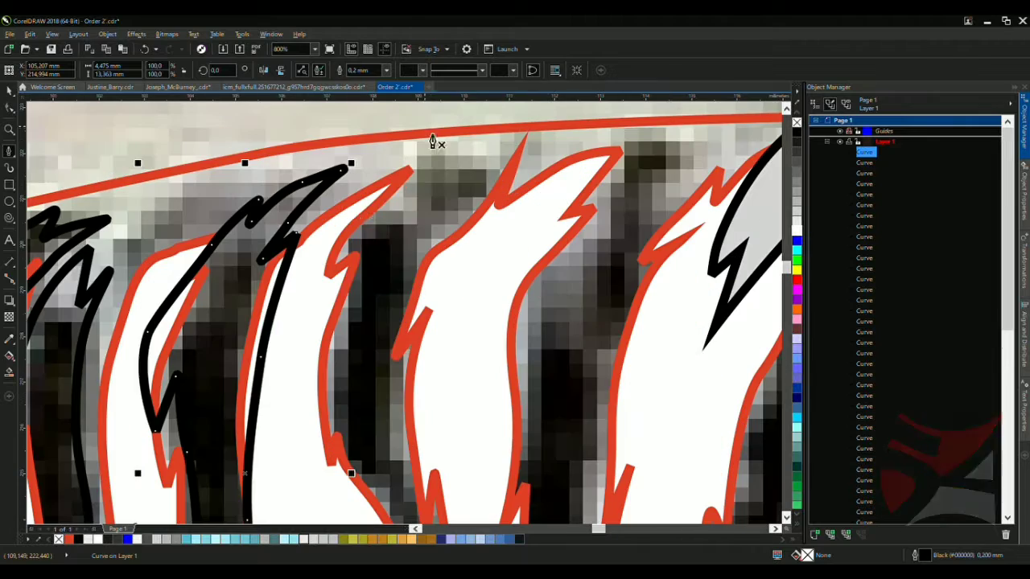
left_click_drag(447, 199, 460, 288)
scroll(387, 400, "down", 3)
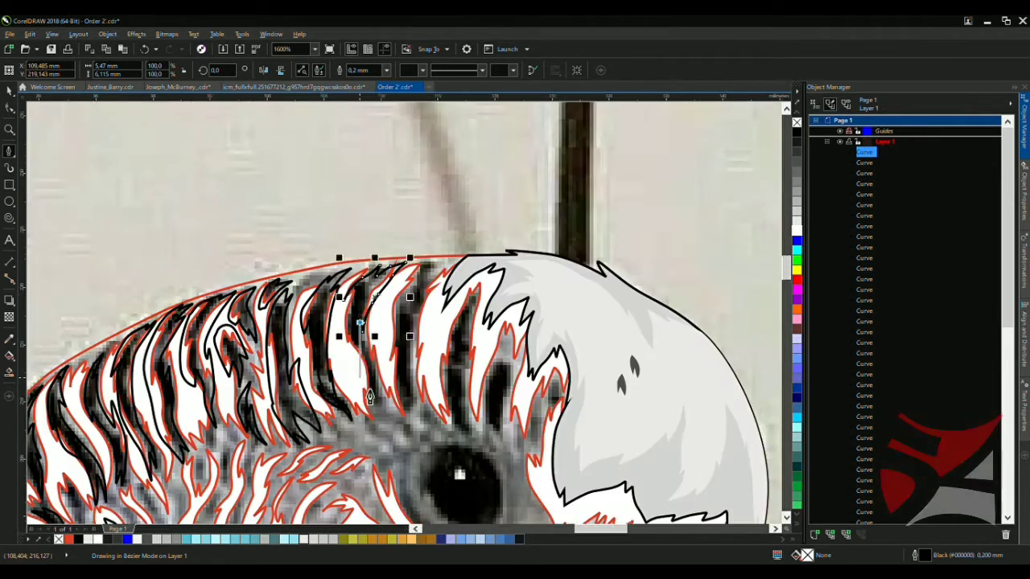
scroll(332, 219, "up", 2)
left_click_drag(412, 420, 398, 487)
left_click(357, 393)
left_click_drag(304, 244, 274, 214)
scroll(301, 286, "up", 2)
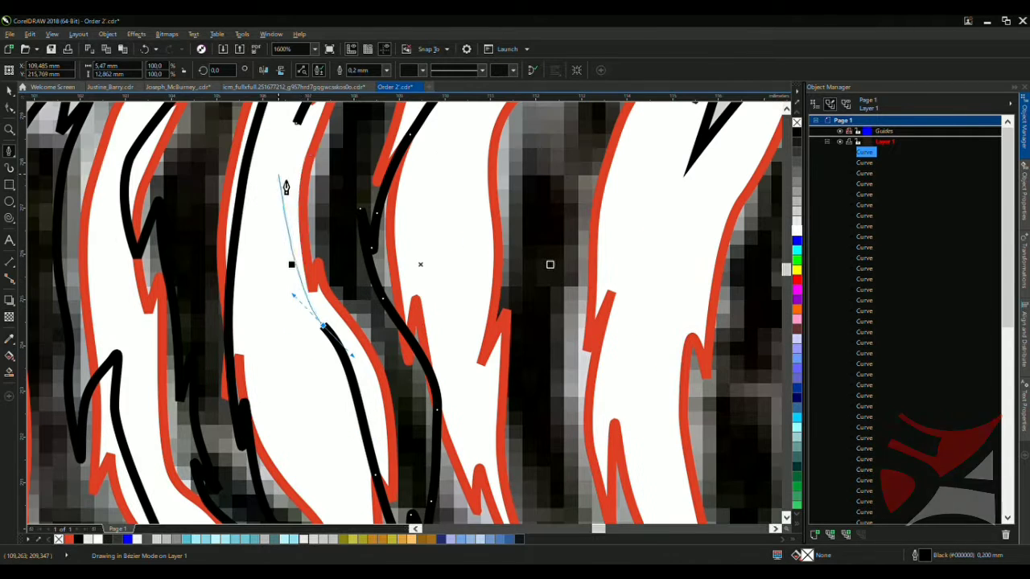
Trace the dark stripe nearest the start of the grey crown patch as a closed shape with several upper notches, about 4.8 × 14.6 mm
scroll(279, 206, "down", 2)
scroll(413, 166, "up", 3)
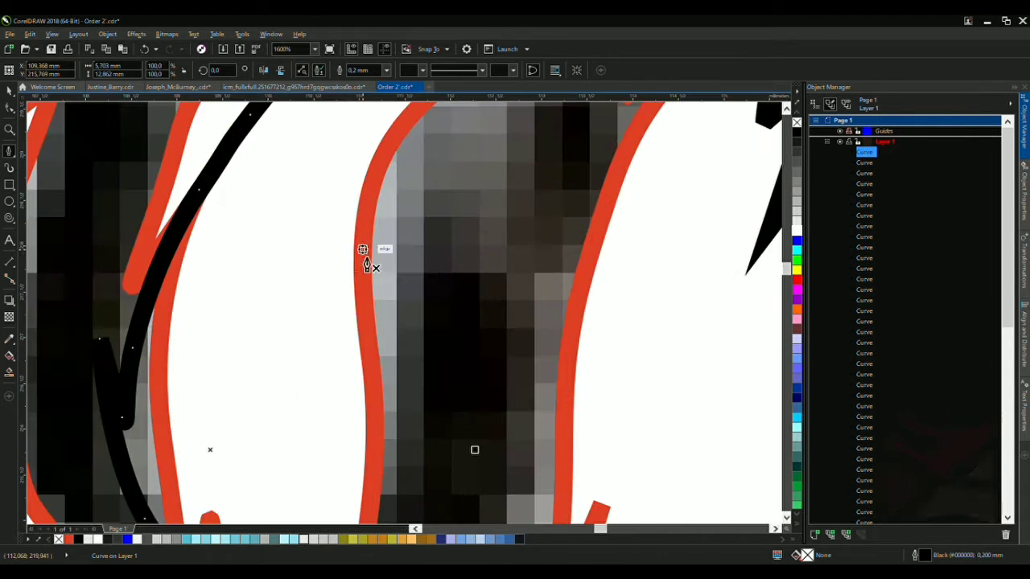
left_click_drag(433, 139, 437, 230)
scroll(437, 230, "down", 2)
scroll(459, 223, "up", 3)
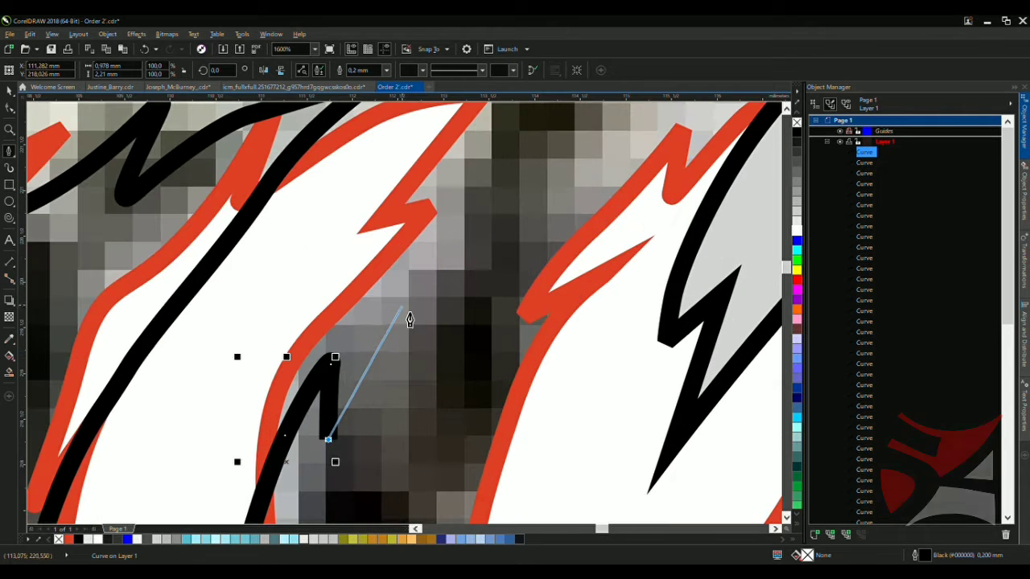
left_click_drag(407, 299, 474, 207)
scroll(474, 206, "up", 3)
scroll(490, 212, "down", 1)
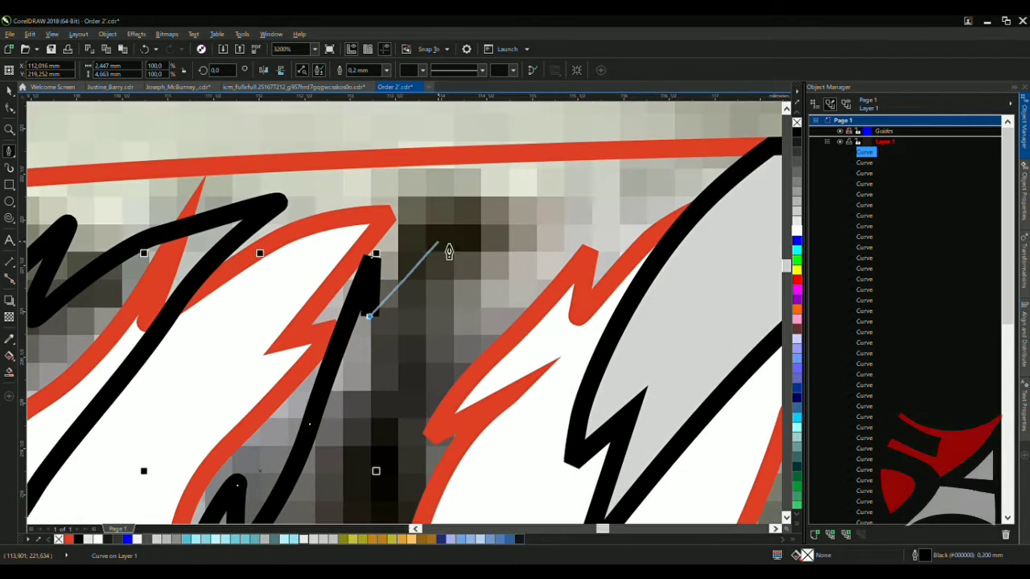
scroll(510, 315, "down", 2)
scroll(553, 236, "up", 2)
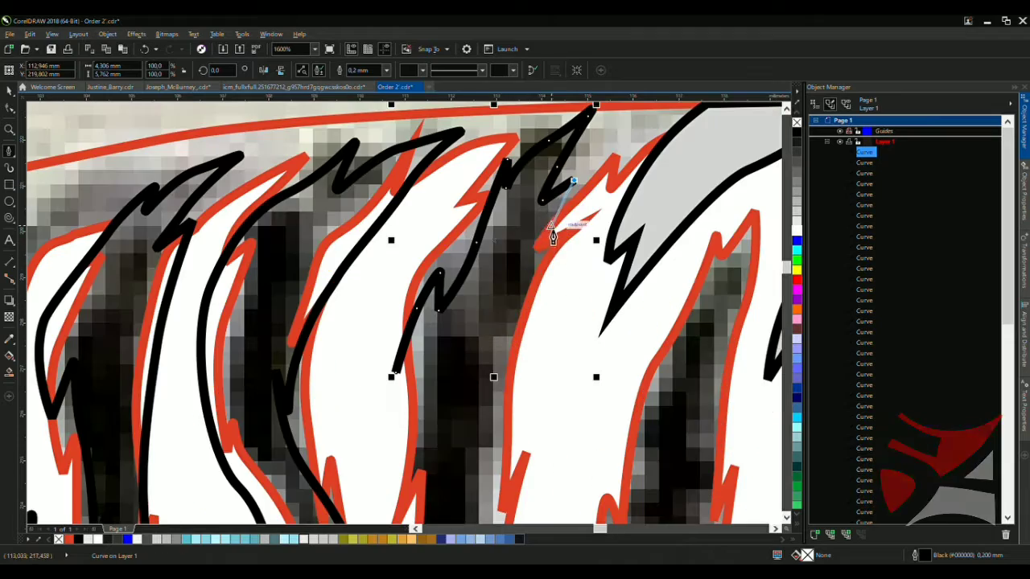
scroll(508, 390, "down", 2)
scroll(563, 241, "up", 2)
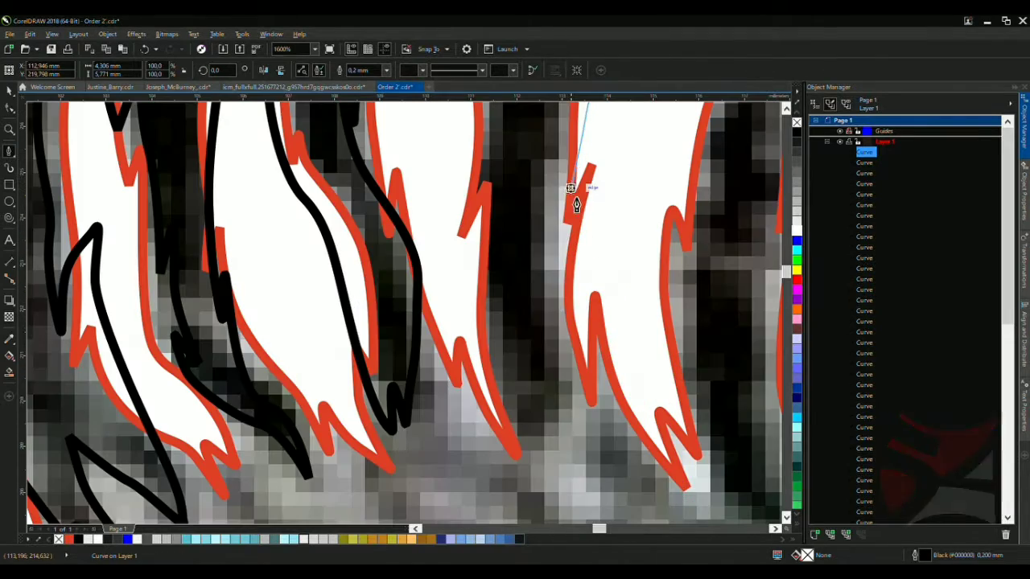
left_click_drag(590, 469, 558, 441)
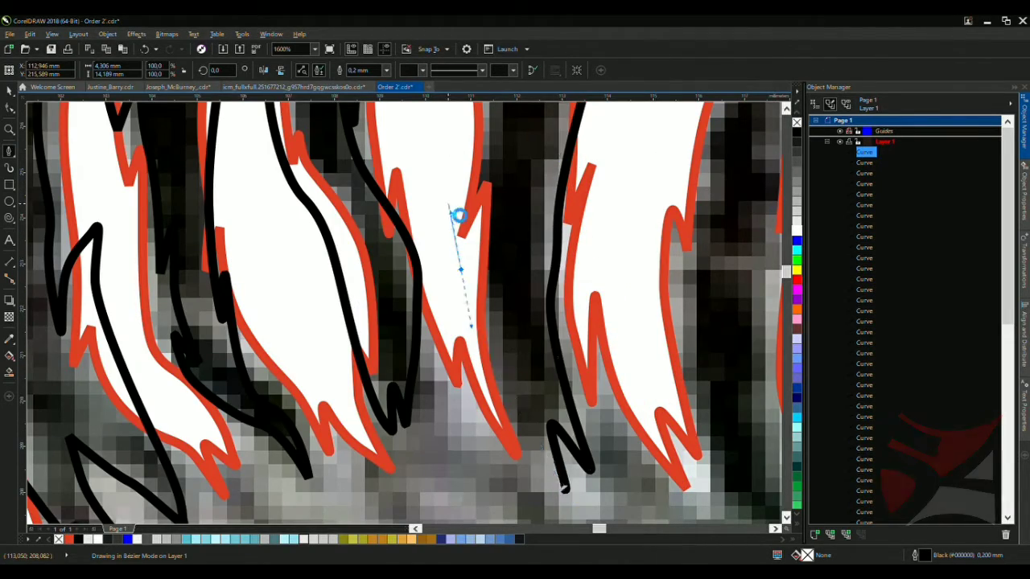
scroll(459, 214, "down", 2)
scroll(471, 230, "up", 1)
left_click(448, 270)
Trace the narrow dark stripe directly above the eye as a closed shape with notched edges and pointed lower tip, about 2.8 × 12.6 mm
scroll(527, 268, "down", 1)
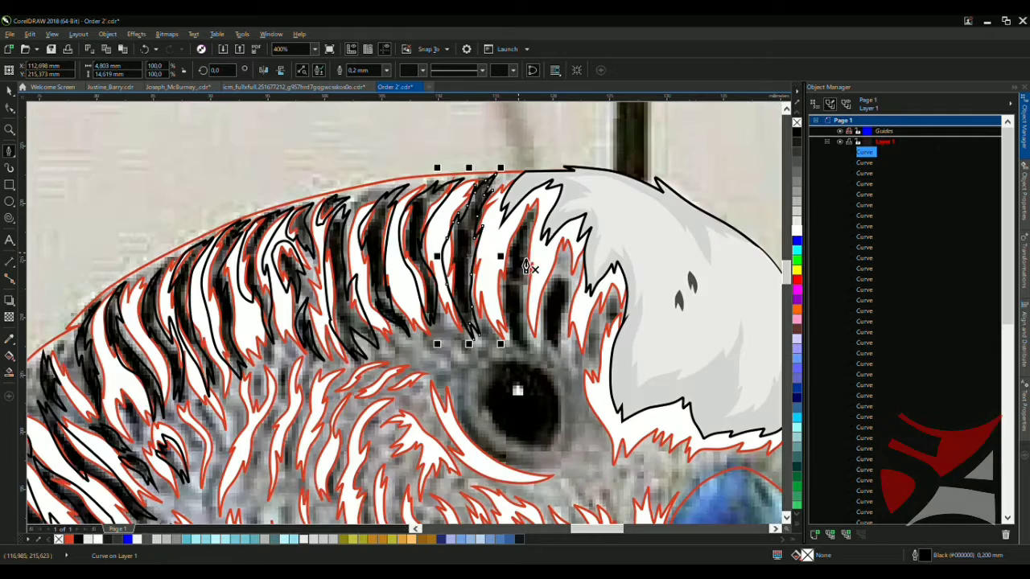
scroll(531, 222, "up", 2)
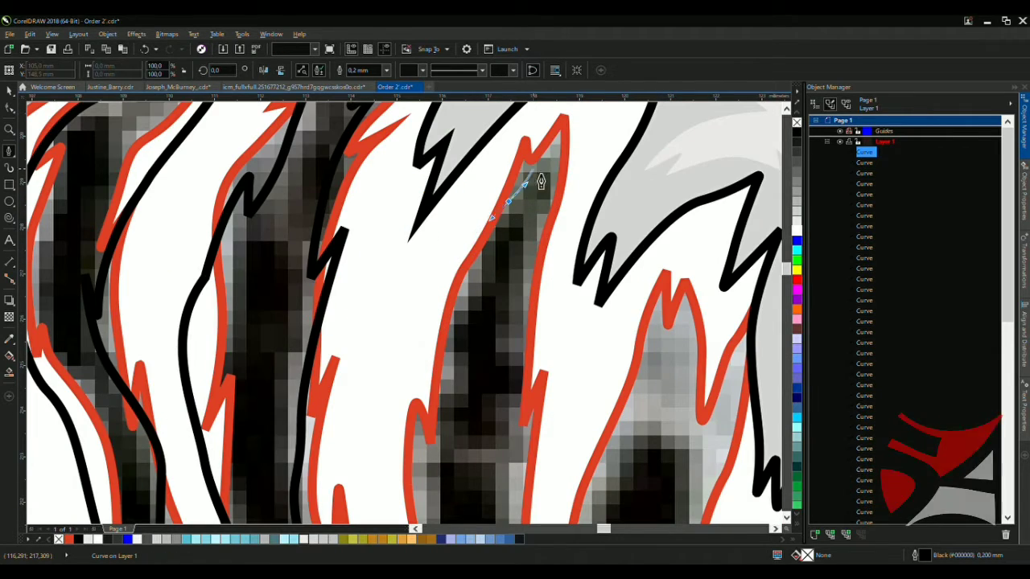
scroll(543, 185, "down", 2)
scroll(539, 202, "up", 3)
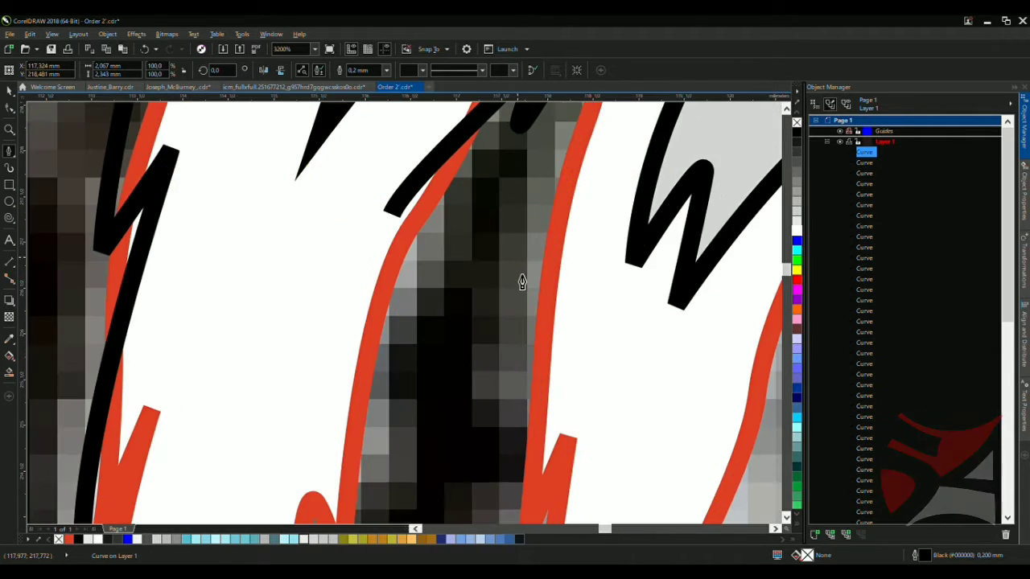
scroll(522, 282, "down", 2)
scroll(520, 306, "up", 1)
left_click_drag(507, 245, 508, 287)
scroll(543, 261, "down", 3)
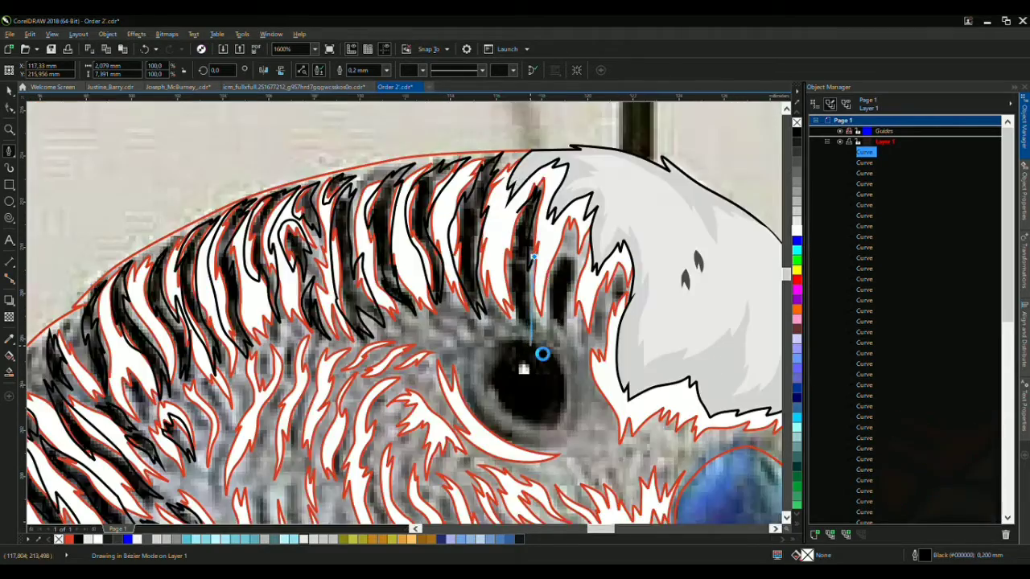
scroll(540, 276, "up", 2)
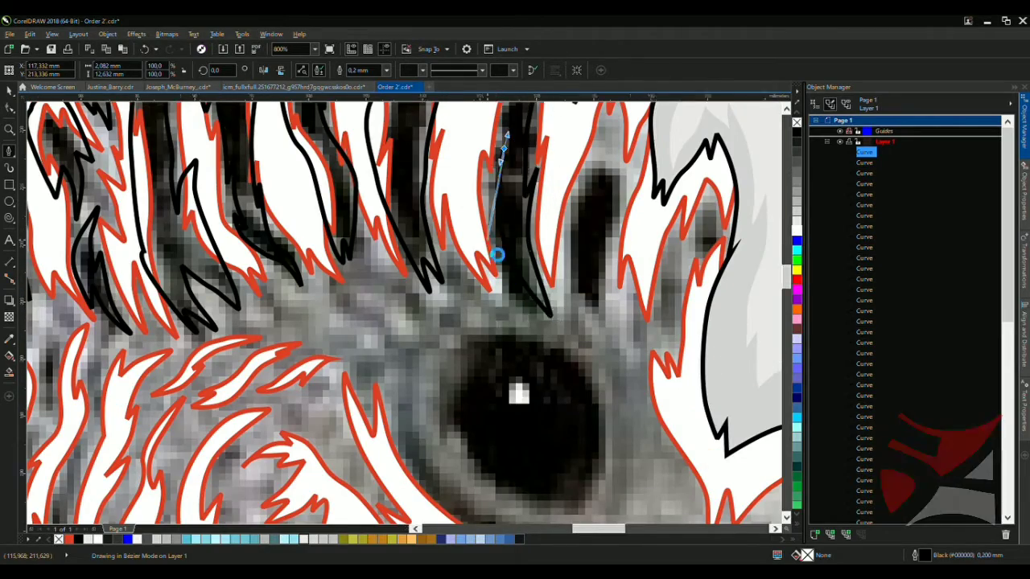
scroll(498, 193, "up", 3)
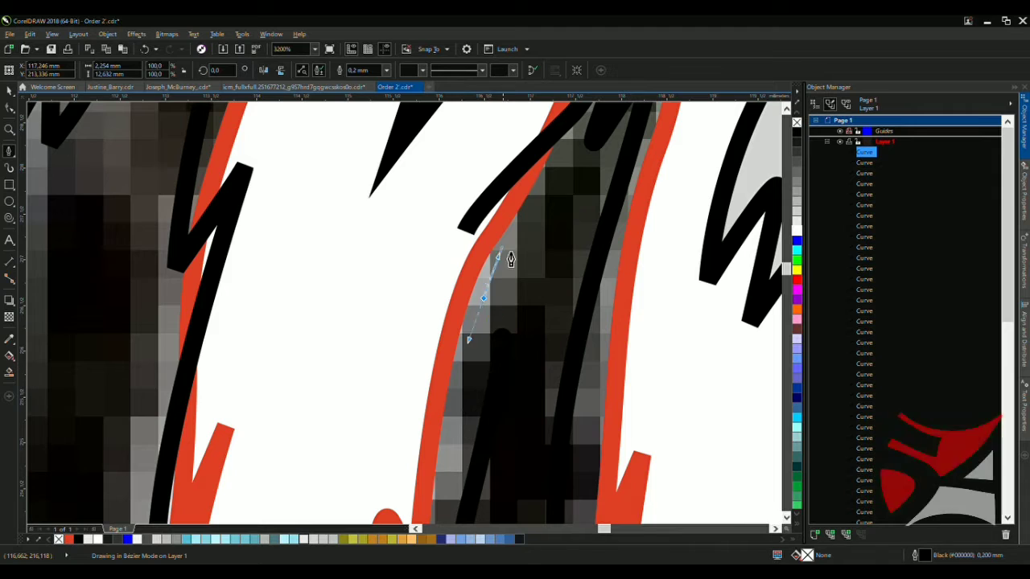
left_click_drag(418, 367, 395, 391)
scroll(449, 191, "down", 1)
scroll(449, 191, "down", 1)
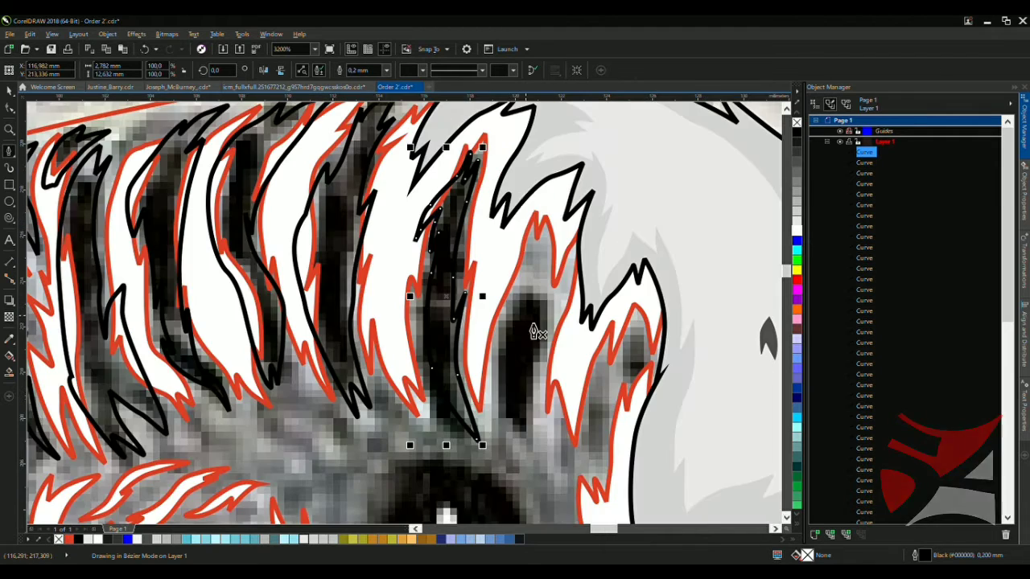
Trace the short dark stripe between the next two light feathers above the eye's front as a notched closed shape, about 1.9 × 7.5 mm
scroll(526, 295, "up", 1)
left_click_drag(526, 295, 483, 357)
scroll(504, 351, "down", 1)
scroll(527, 319, "up", 1)
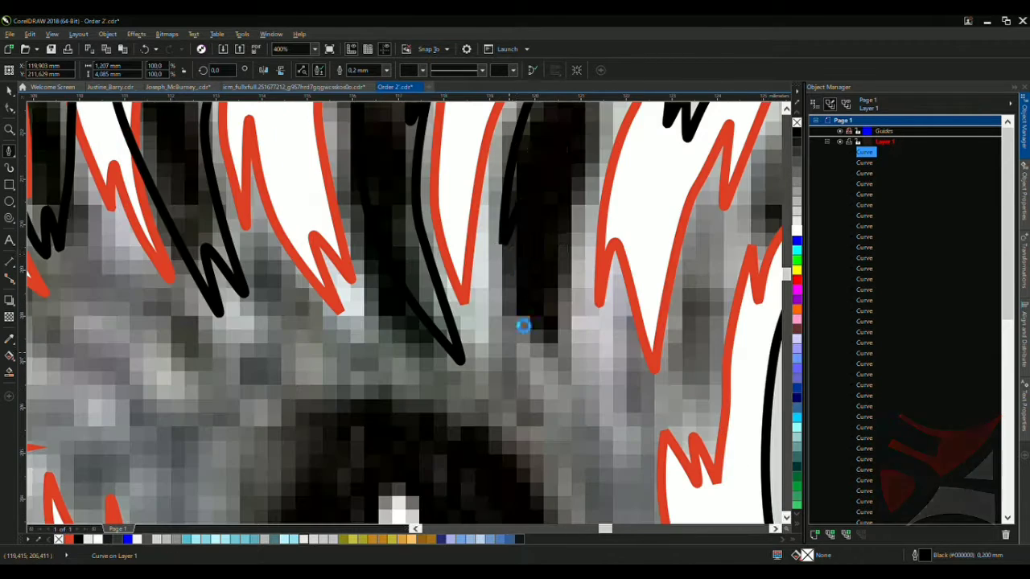
scroll(533, 334, "down", 1)
scroll(534, 360, "up", 1)
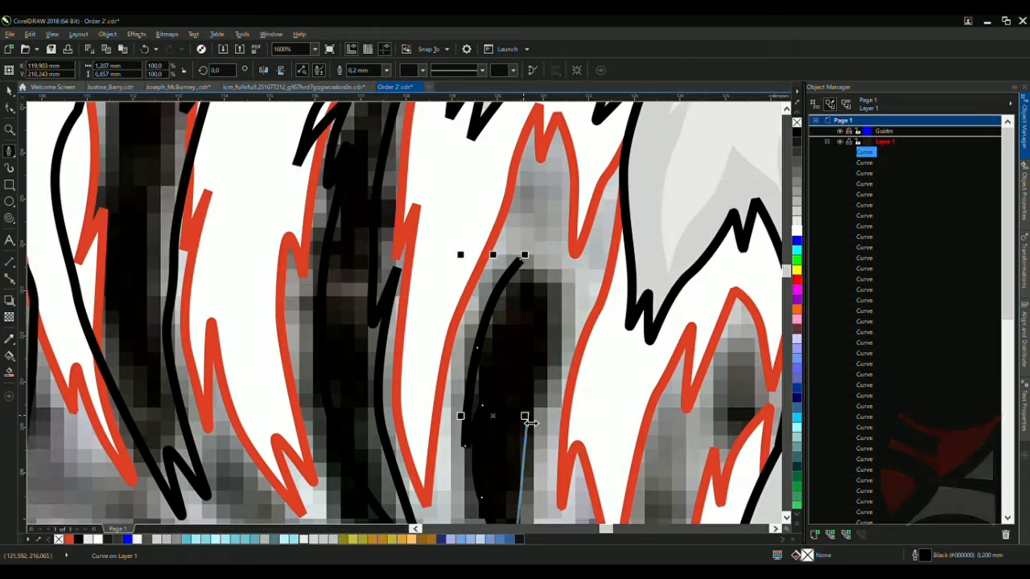
left_click(552, 231)
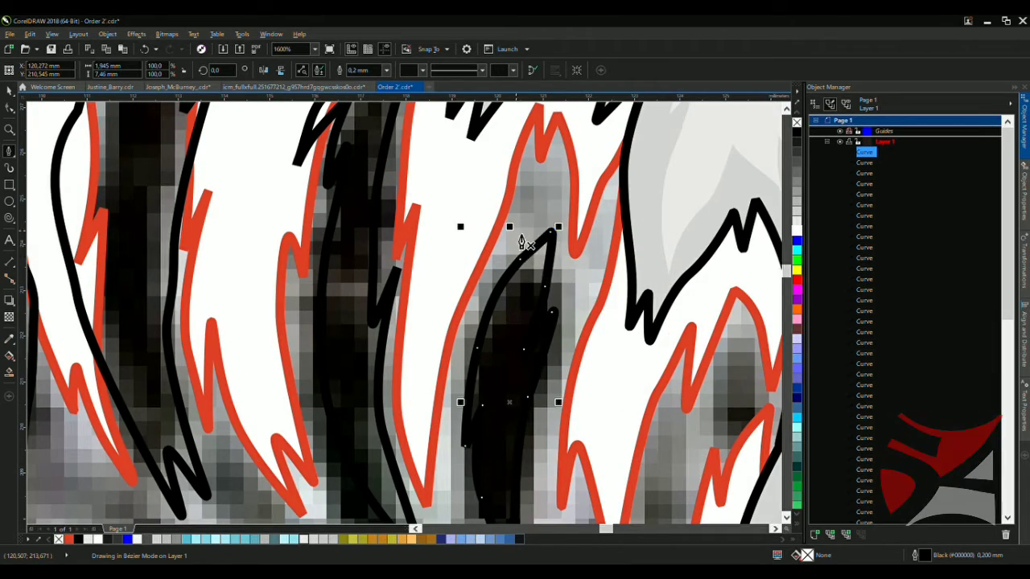
Combine all the individually traced black stripe curves into a single curve object
scroll(446, 250, "down", 2)
scroll(515, 193, "down", 2)
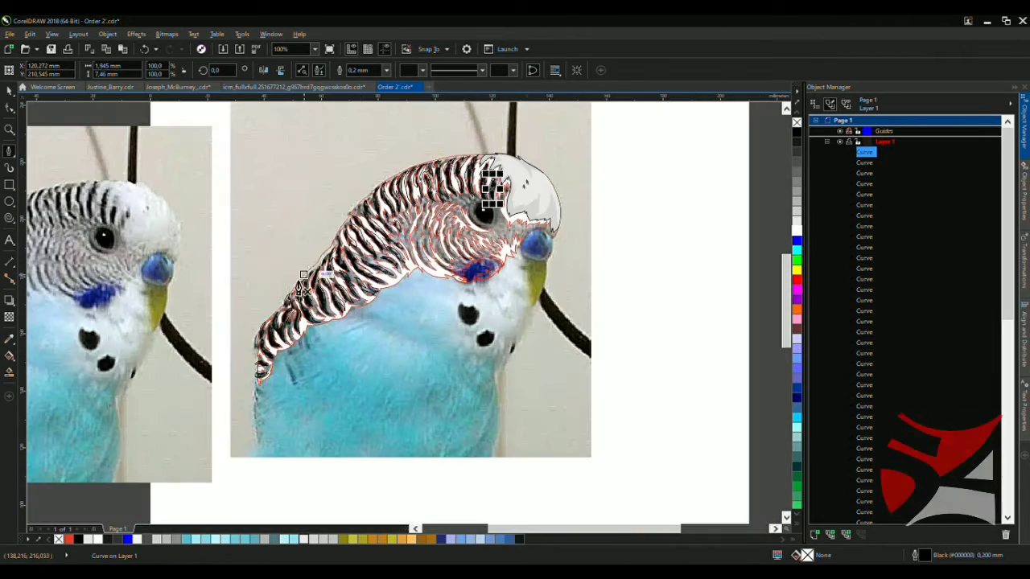
scroll(299, 287, "up", 1)
scroll(302, 270, "down", 1)
scroll(925, 351, "down", 1)
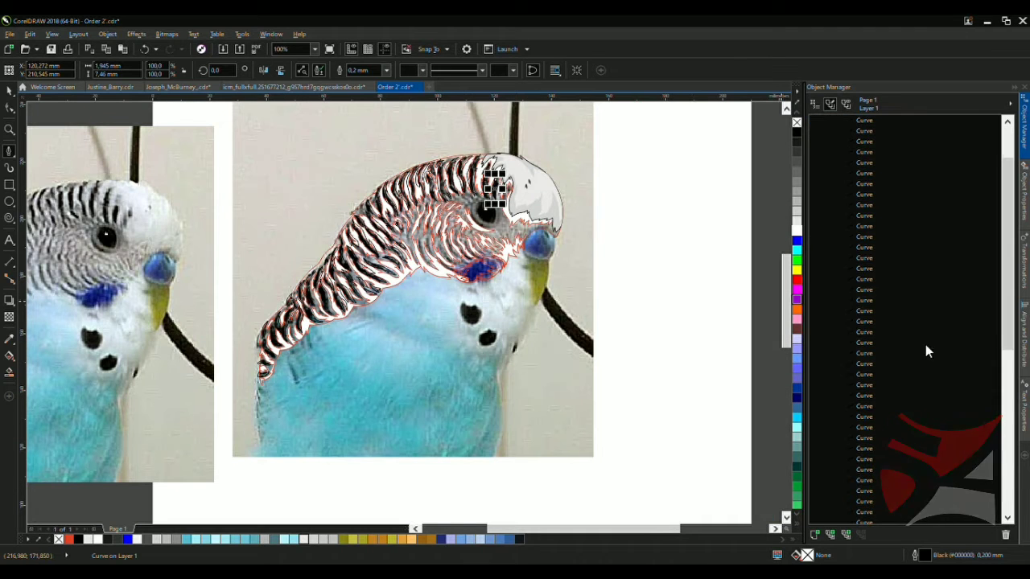
scroll(871, 411, "down", 3)
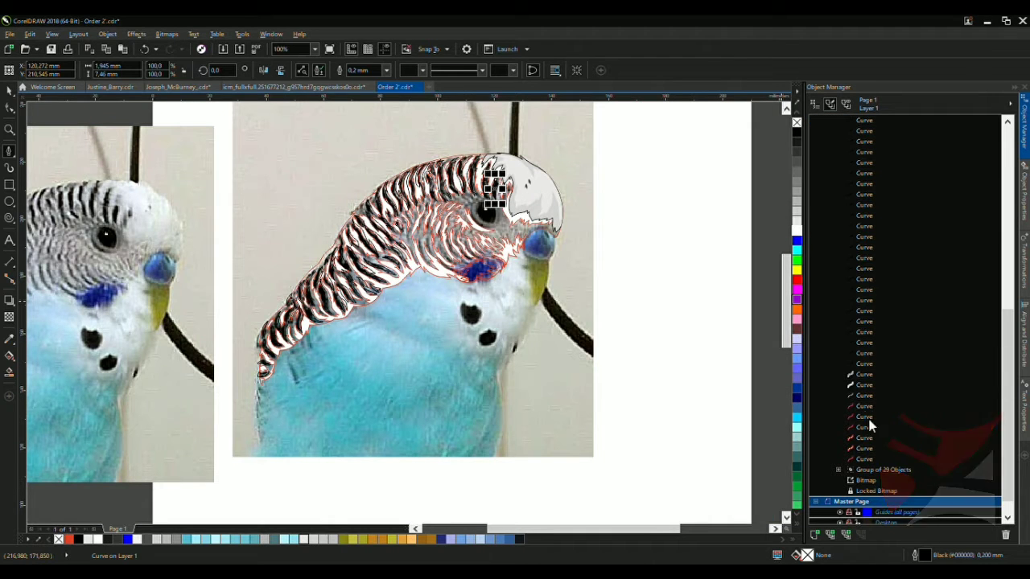
left_click(863, 364, "shift")
key("ctrl+l")
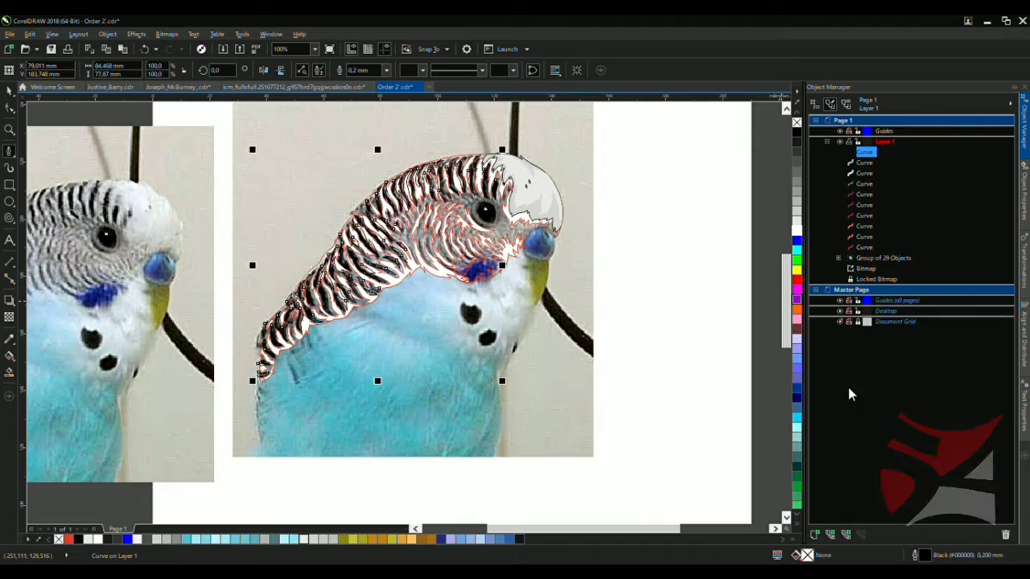
Intersect the combined stripes with the red head outline and delete the original black-outlined stripe curve
scroll(457, 240, "up", 3)
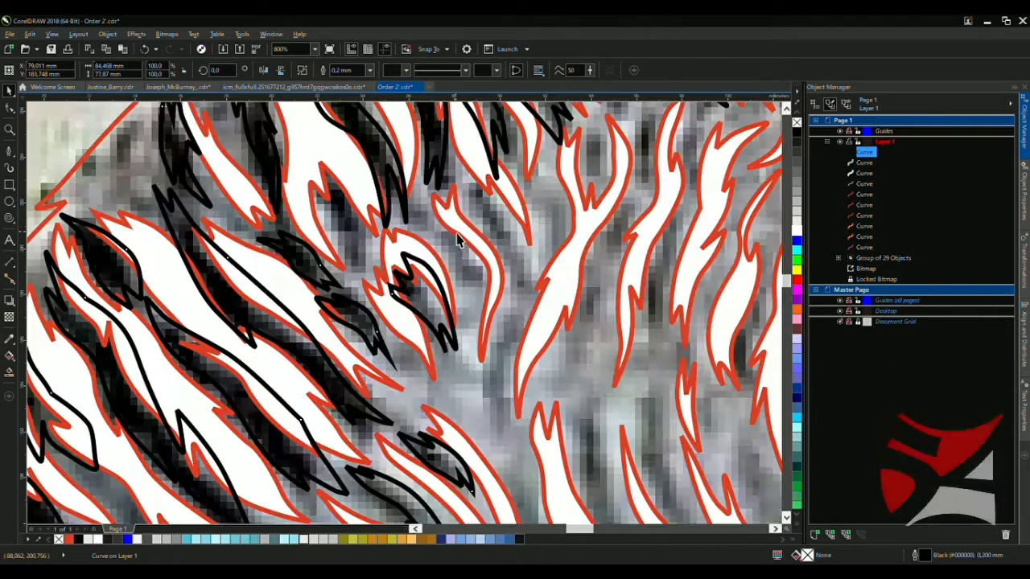
scroll(457, 257, "down", 3)
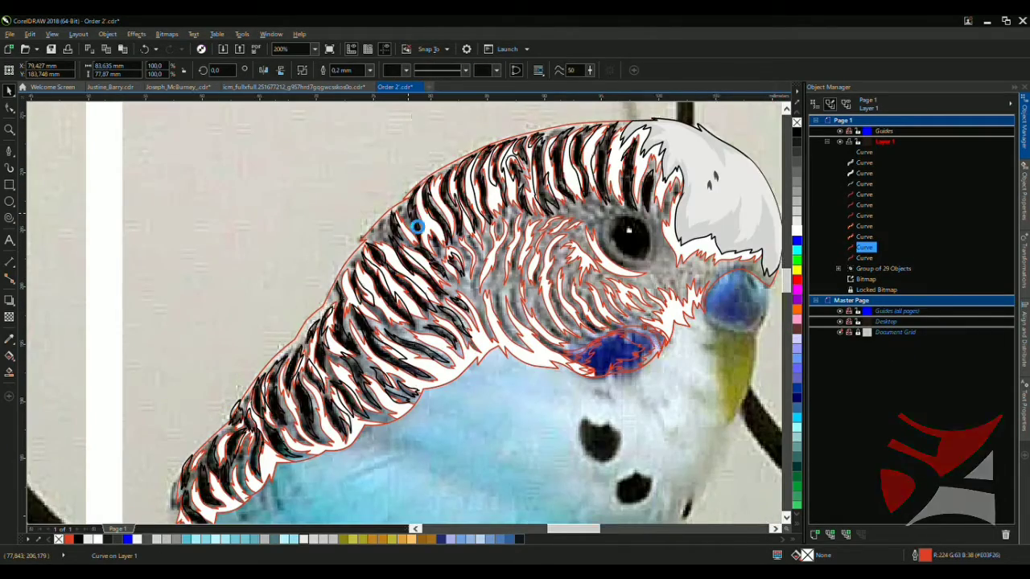
scroll(405, 240, "up", 2)
scroll(386, 233, "up", 1)
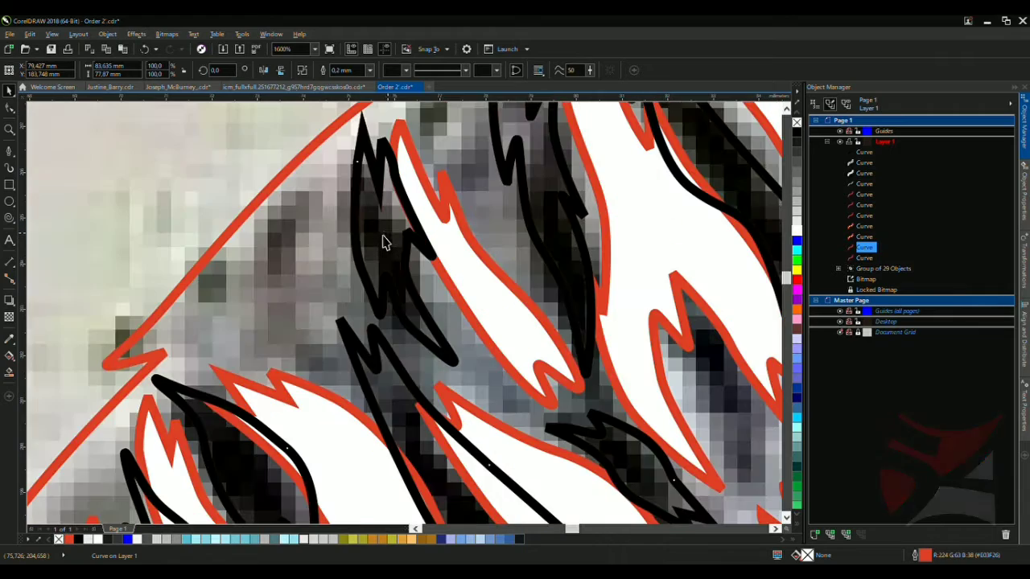
left_click(333, 221)
scroll(330, 221, "down", 1)
key("Delete")
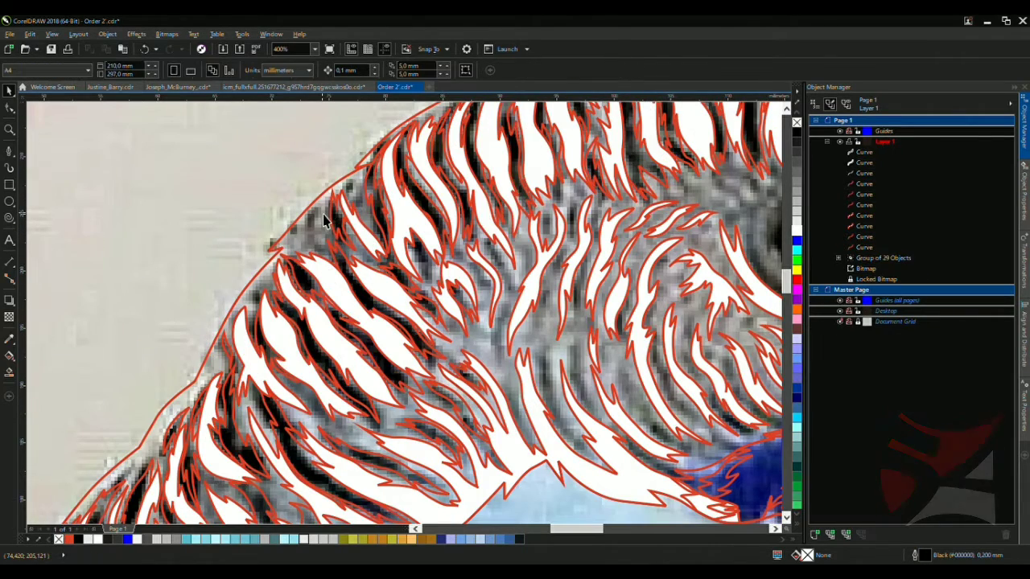
Fill the clipped stripes with black without an outline, and remove the outline from the white feather shape
left_click(379, 226)
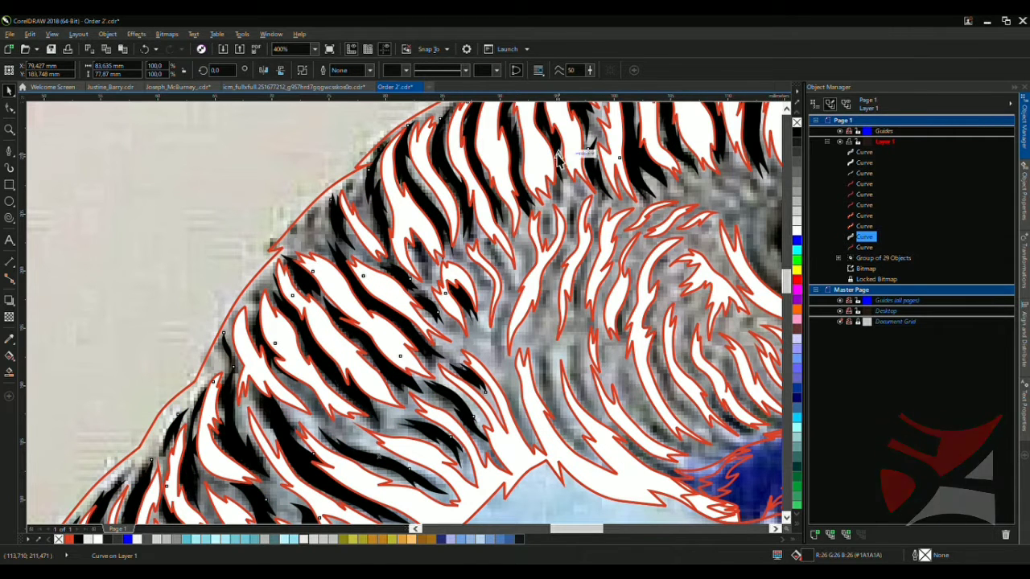
scroll(487, 172, "down", 3)
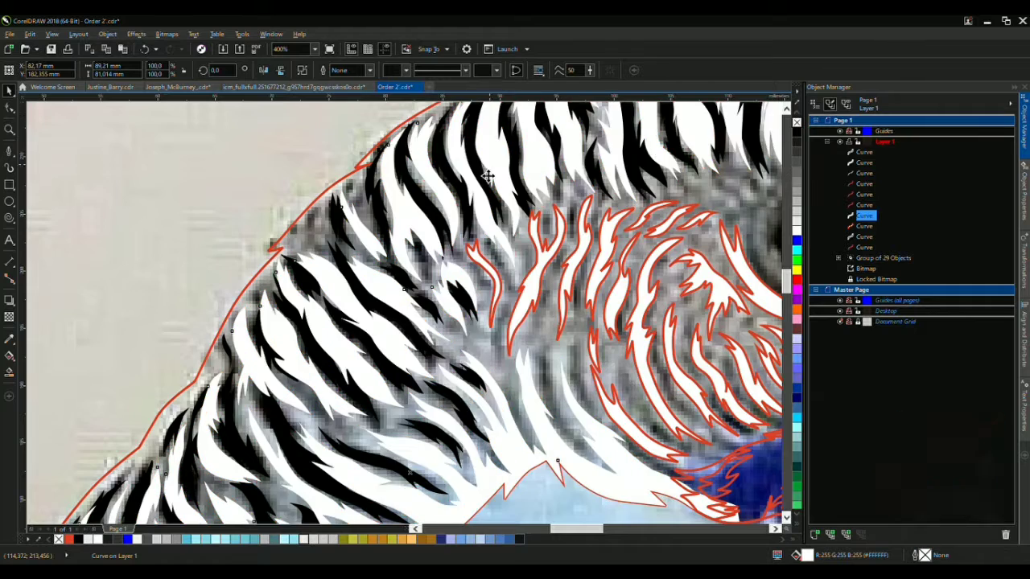
Trace the two faint dark stripes beside the nape edge as notched closed shapes with forked lower ends, the first about 1.5 × 3.8 mm
key("F5")
scroll(458, 199, "up", 6)
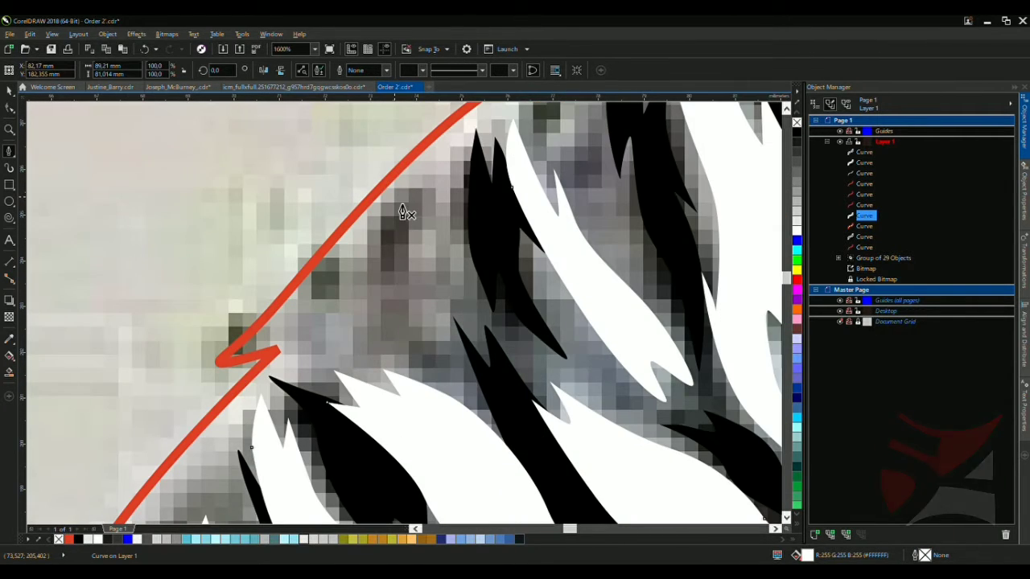
left_click_drag(395, 197, 435, 371)
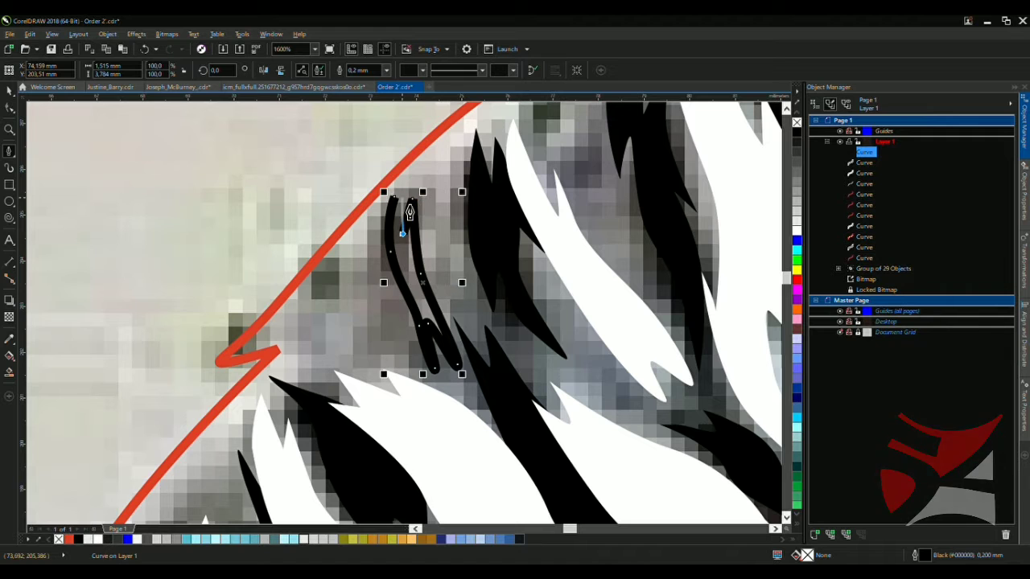
mouse_move(336, 279)
left_mouse_down()
mouse_move(349, 331)
mouse_move(366, 239)
left_mouse_up()
scroll(344, 290, "down", 4)
Trace the short dark stripe just inside the nape outline as a closed shape with notched top and forked lower end, about 2.1 × 5.2 mm
left_click_drag(344, 290, 379, 375)
scroll(338, 281, "up", 5)
left_click(307, 287)
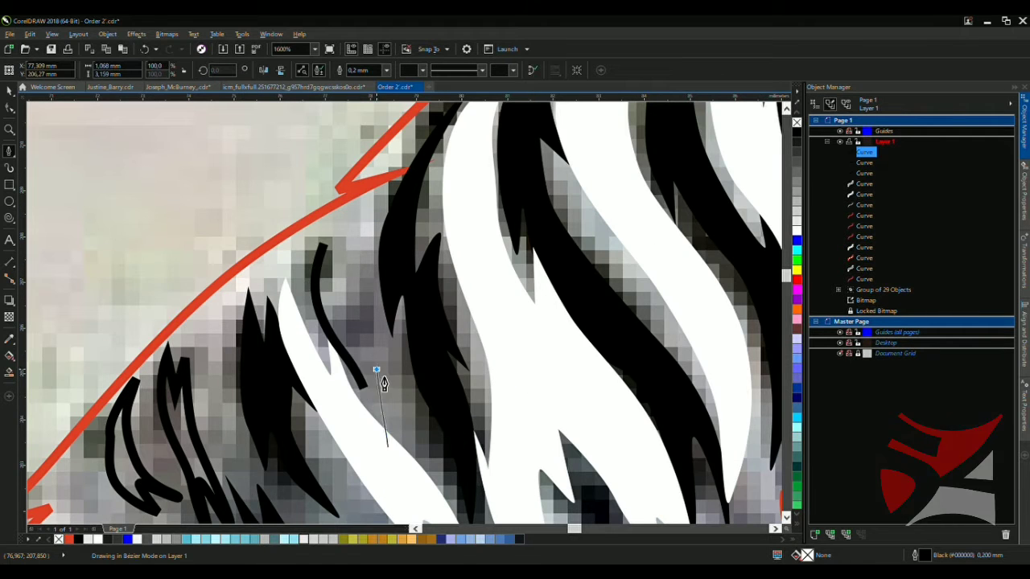
left_click_drag(408, 422, 410, 441)
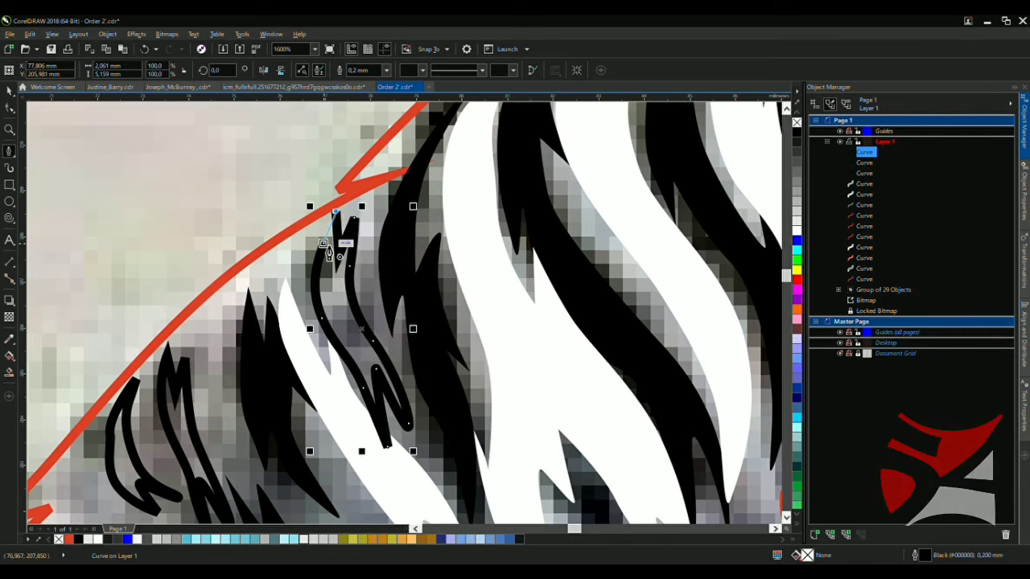
Trace a rounded closed shape with forked lower end around the dark gap inside the white neck feather, about 2.6 × 4.2 mm
scroll(327, 251, "down", 4)
scroll(307, 259, "up", 3)
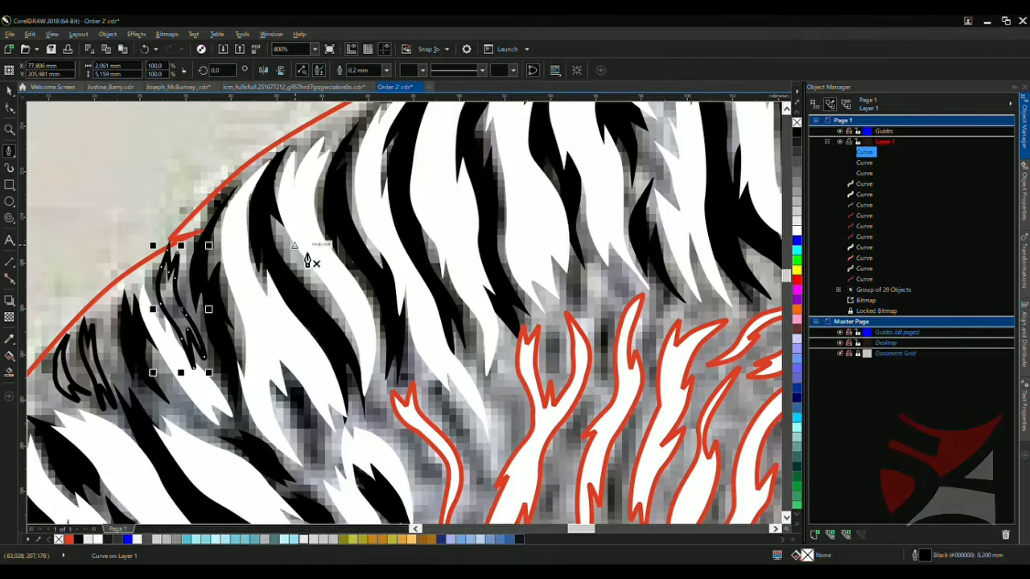
scroll(307, 259, "down", 4)
scroll(274, 241, "up", 4)
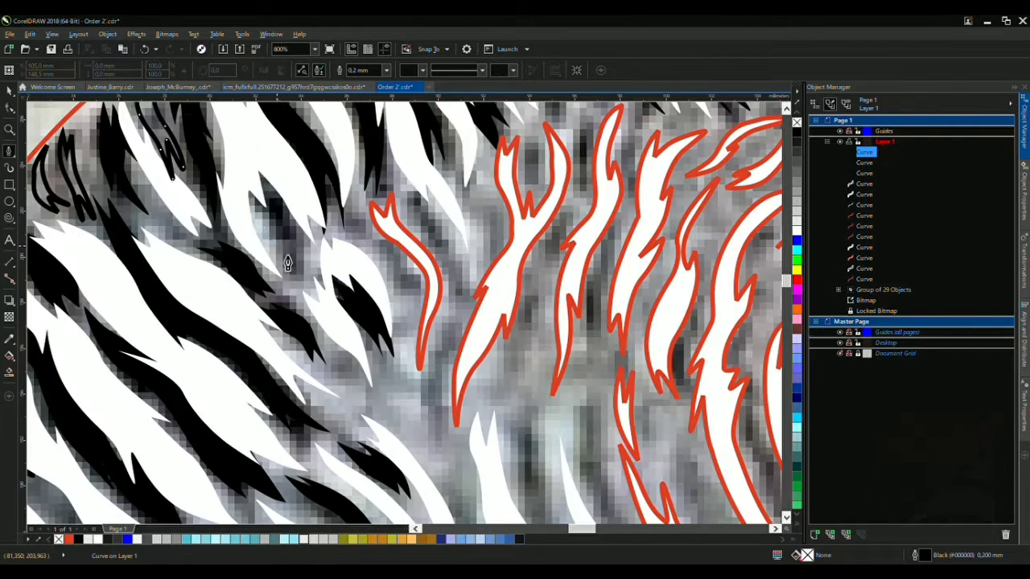
left_click_drag(282, 226, 307, 251)
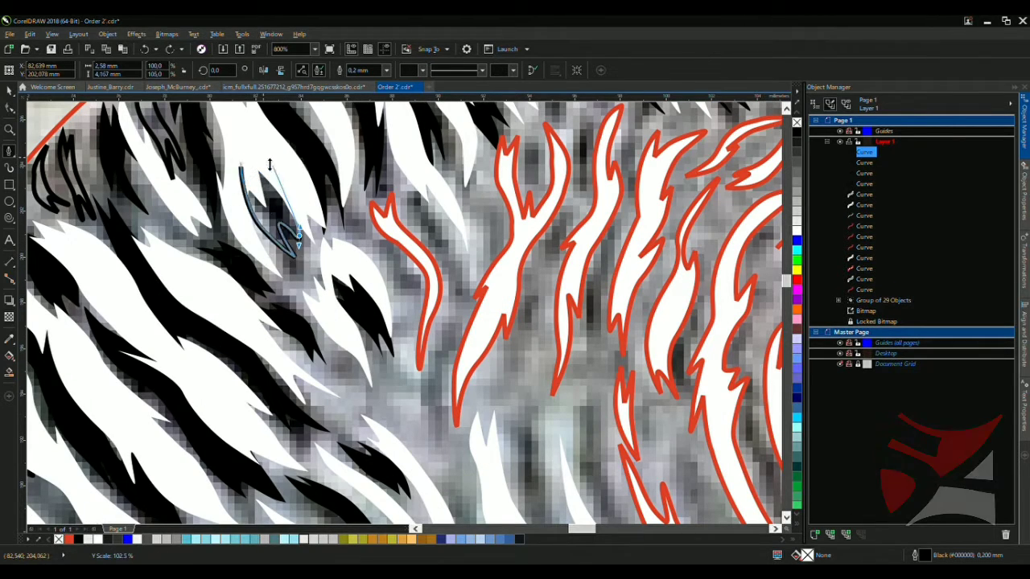
scroll(276, 172, "up", 2)
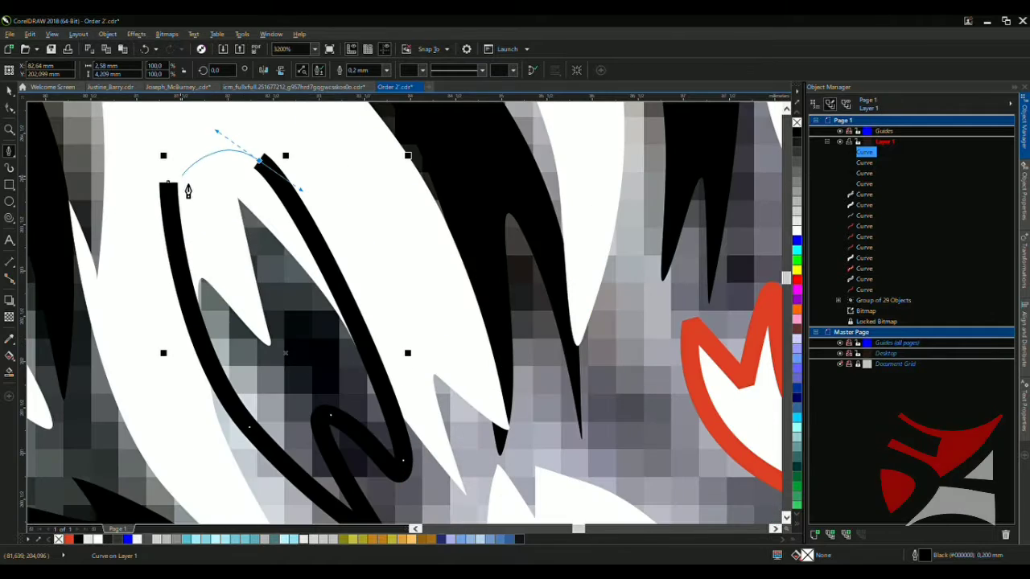
left_click_drag(171, 185, 204, 214)
Combine the new rounded gap shape with the black stripes curve
scroll(205, 214, "down", 2)
key("space")
left_click(290, 193, "shift")
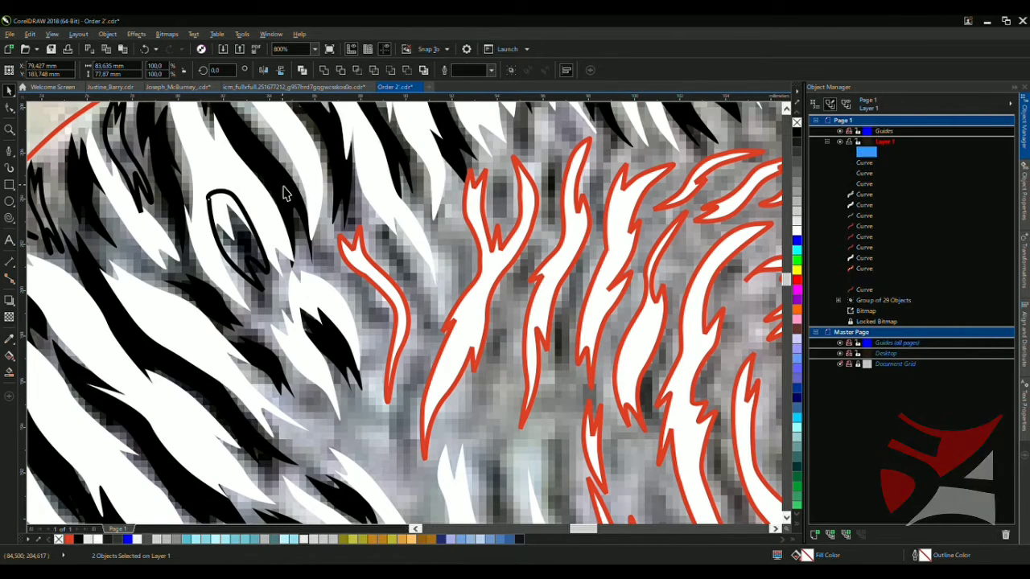
key("ctrl+l")
Trace the slender curved dark stripe between the small forked cheek feather and the large forked one as a closed shape, about 2.2 × 8.0 mm
scroll(284, 193, "down", 3)
scroll(394, 158, "up", 1)
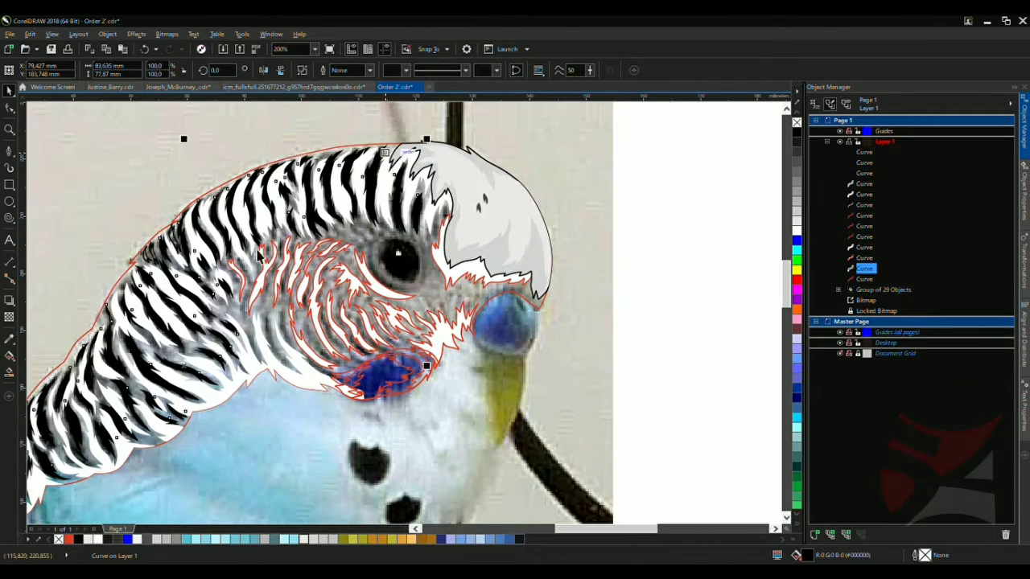
scroll(259, 256, "up", 2)
key("space")
scroll(294, 419, "down", 3)
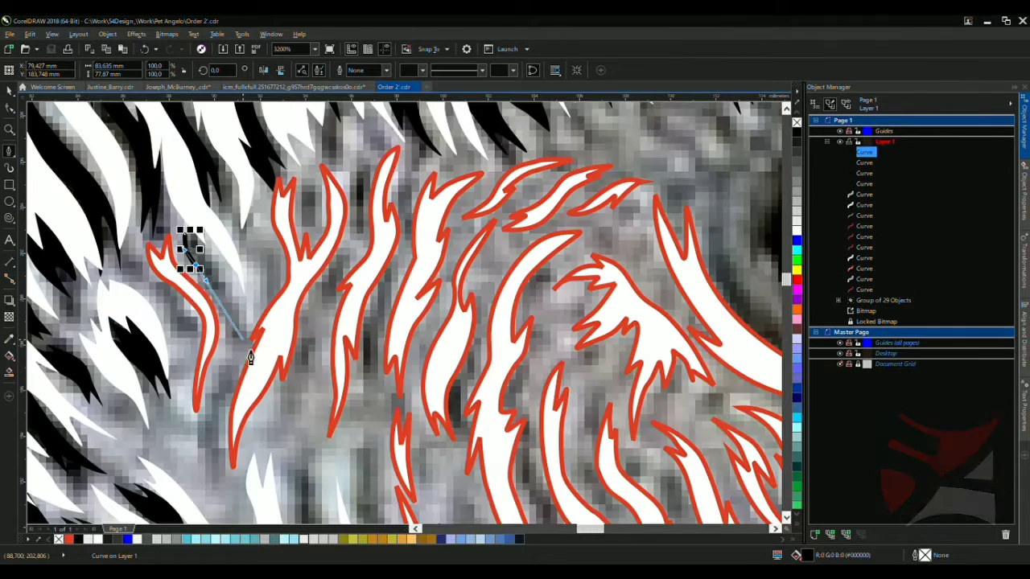
scroll(185, 242, "up", 2)
left_click(207, 303)
left_click(171, 507)
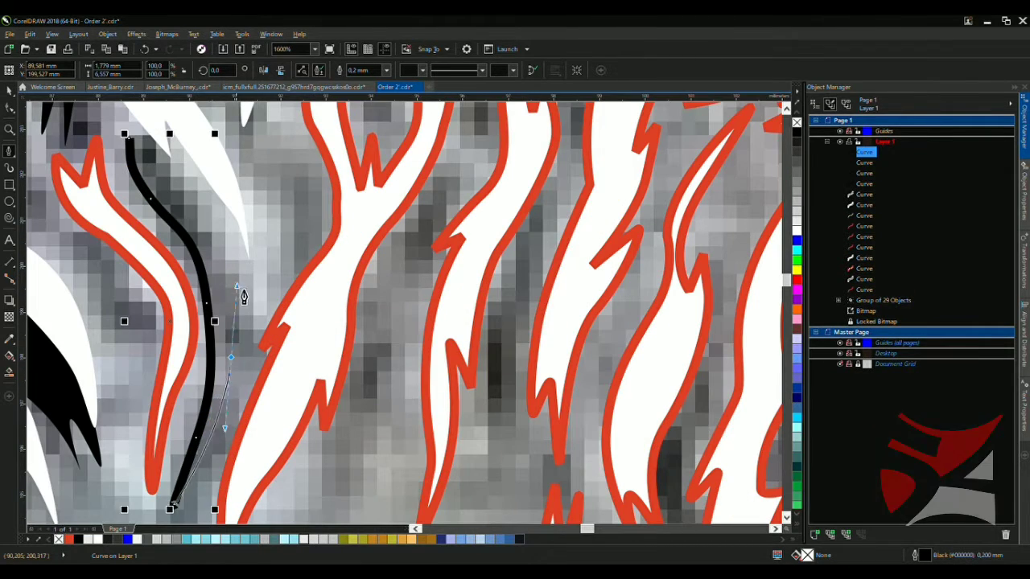
left_click(233, 251)
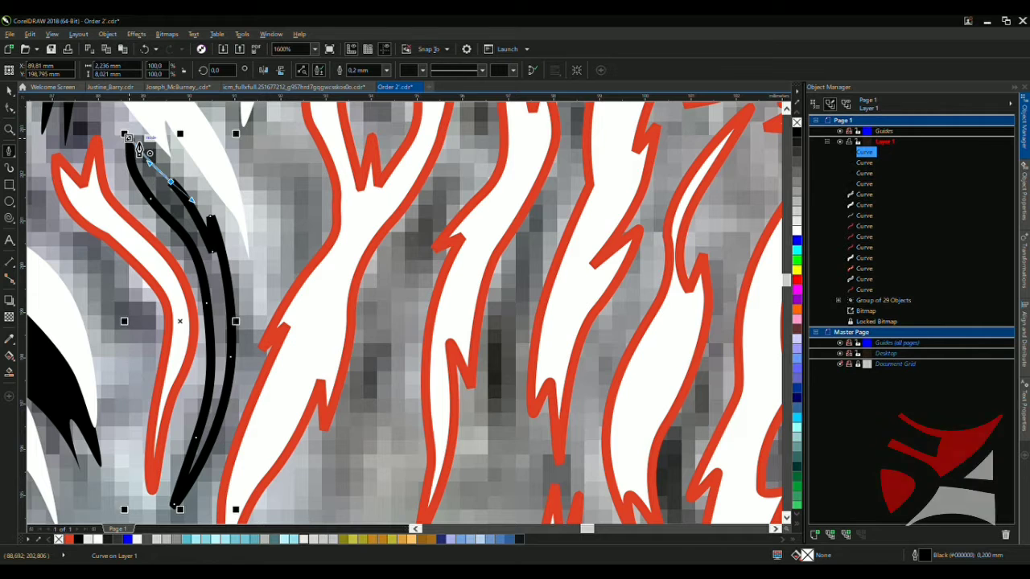
Trace the dark stripe on the nape side of the small forked cheek feather as a closed shape with forked lower end, about 2.8 × 7.2 mm
scroll(138, 149, "down", 2)
scroll(145, 169, "up", 2)
left_click(121, 138)
left_click(153, 213)
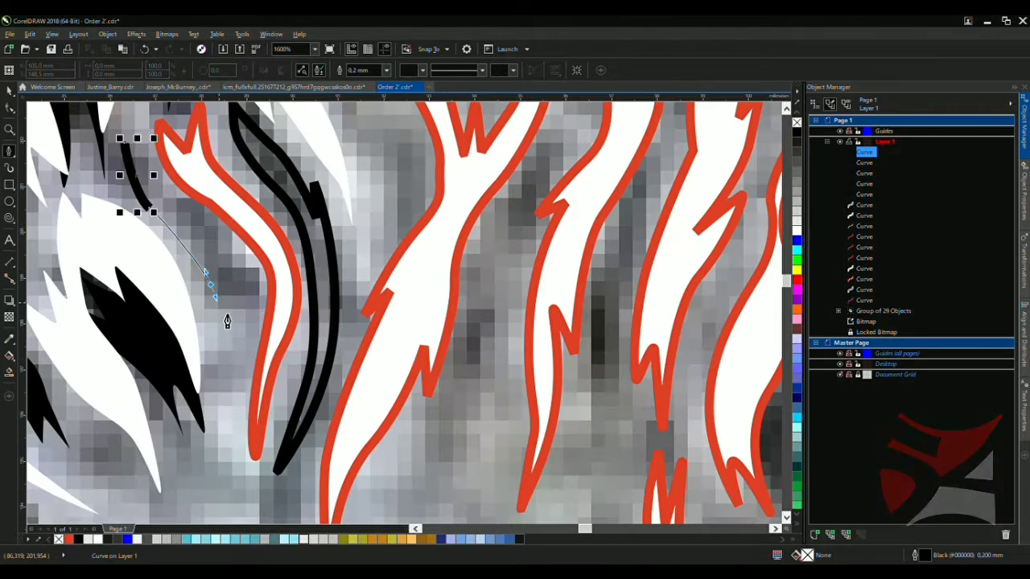
mouse_move(230, 421)
left_mouse_down()
mouse_move(253, 436)
mouse_move(241, 448)
mouse_move(160, 195)
left_mouse_up()
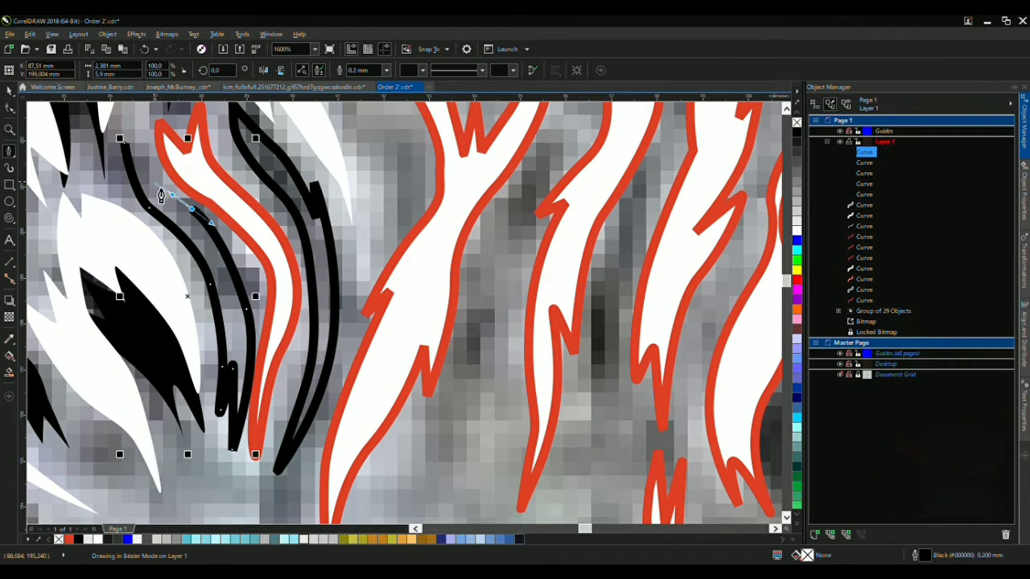
left_click_drag(138, 137, 131, 165)
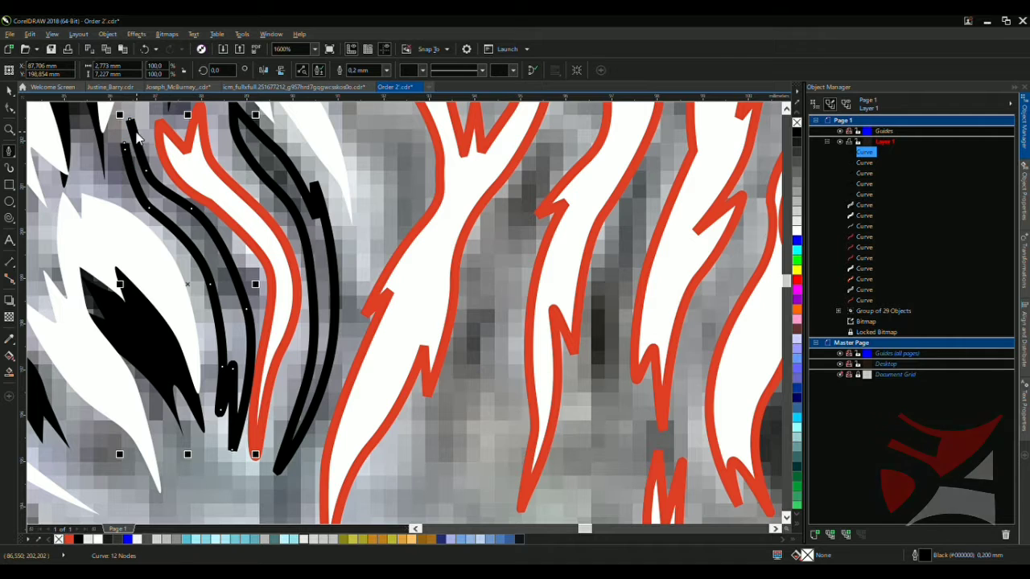
Trace the dark stripe along the nape side of the large forked cheek feather as a notched closed shape, about 1.5 × 6.2 mm
scroll(132, 157, "down", 3)
scroll(150, 165, "up", 4)
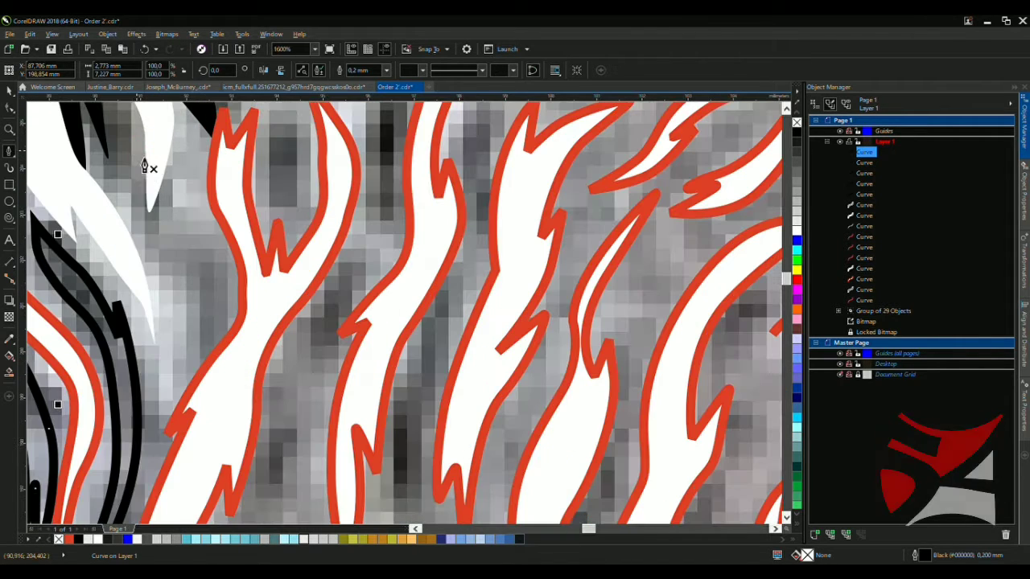
mouse_move(185, 329)
left_mouse_down()
mouse_move(204, 337)
mouse_move(206, 261)
left_mouse_up()
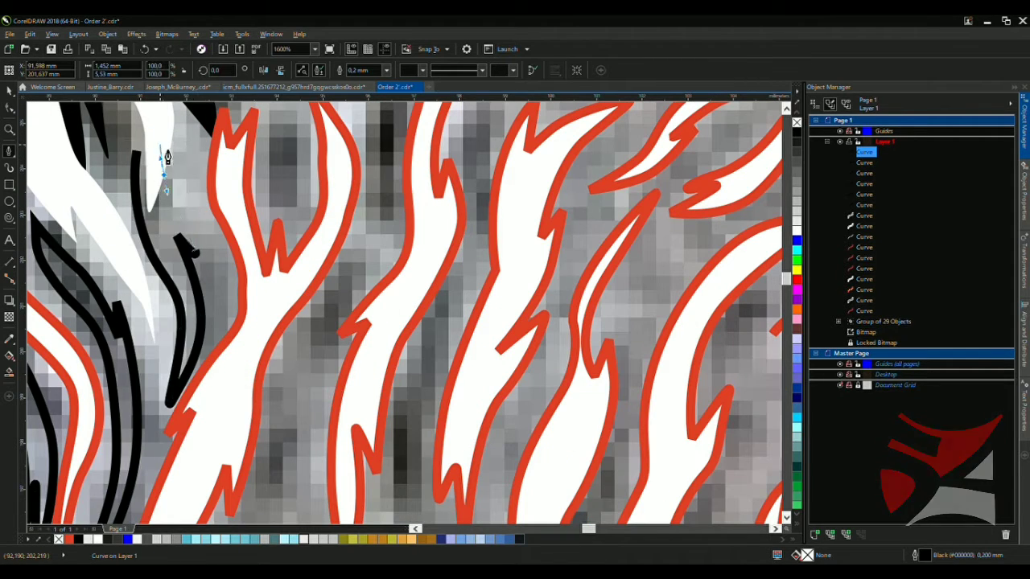
left_click_drag(159, 121, 150, 160)
scroll(147, 147, "down", 3)
scroll(199, 168, "up", 3)
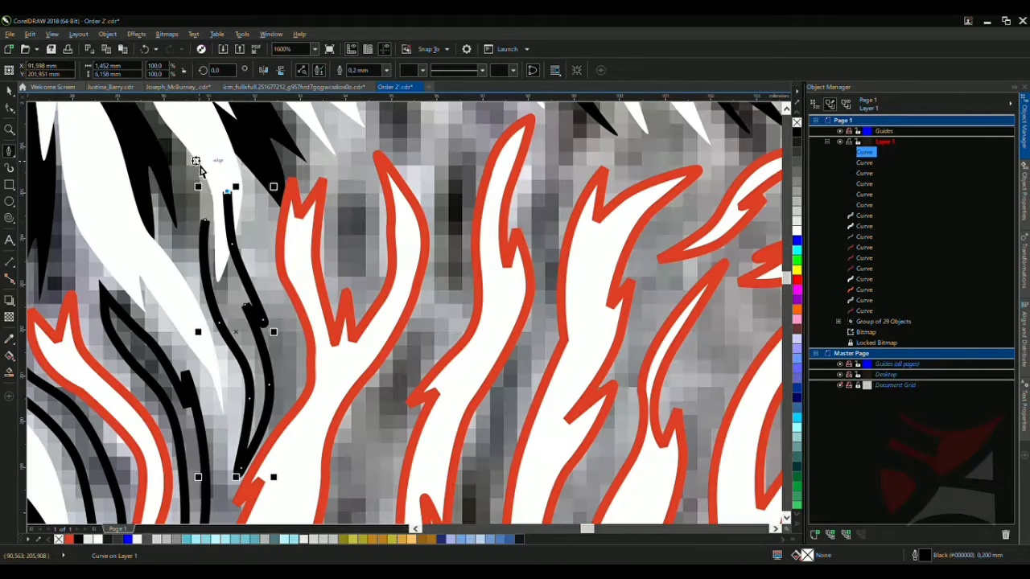
left_click(223, 185)
Trace the dark stripe running down into the fork of the large cheek feather as a notched closed shape, about 1.6 × 6.1 mm
scroll(214, 222, "down", 4)
scroll(197, 233, "up", 3)
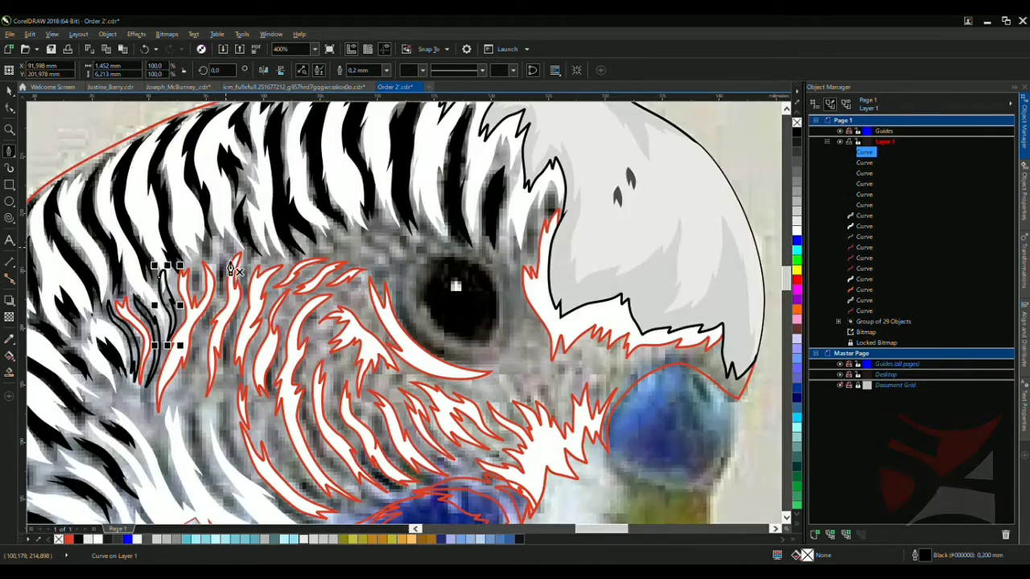
left_click(156, 209)
left_click(169, 318)
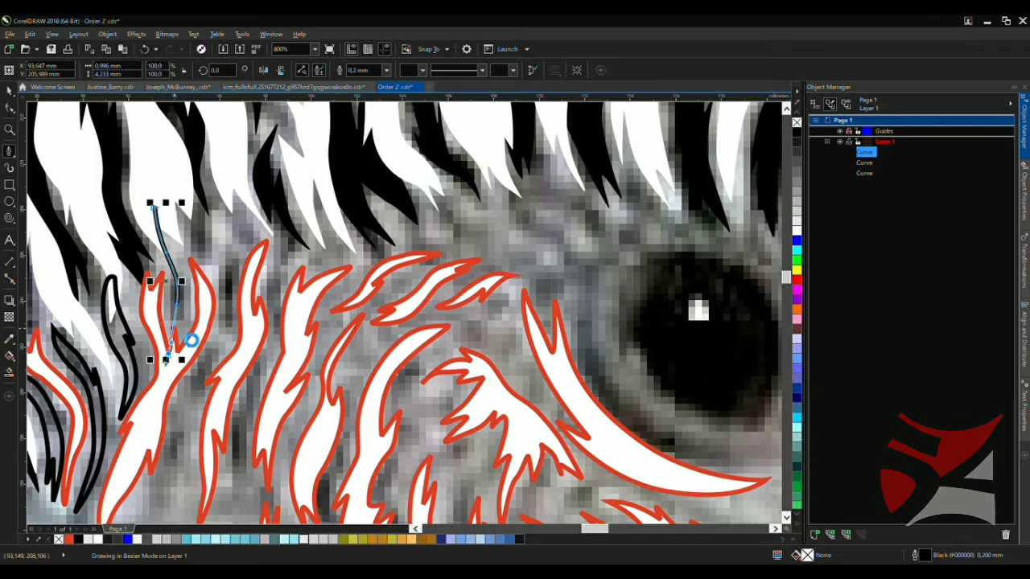
left_click(152, 363)
scroll(172, 320, "up", 2)
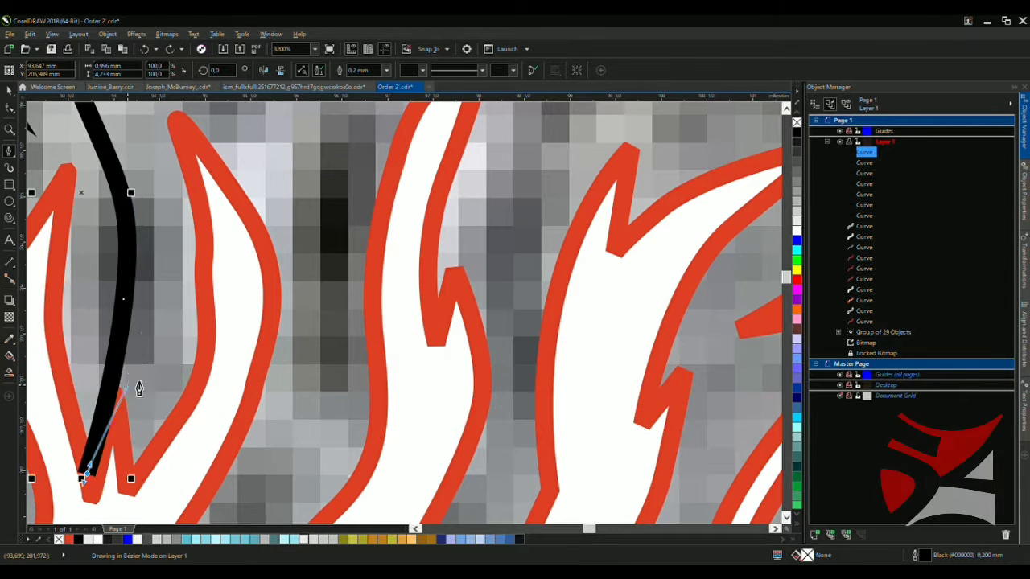
left_click(184, 281)
scroll(196, 247, "down", 2)
left_click(196, 248)
scroll(196, 248, "up", 2)
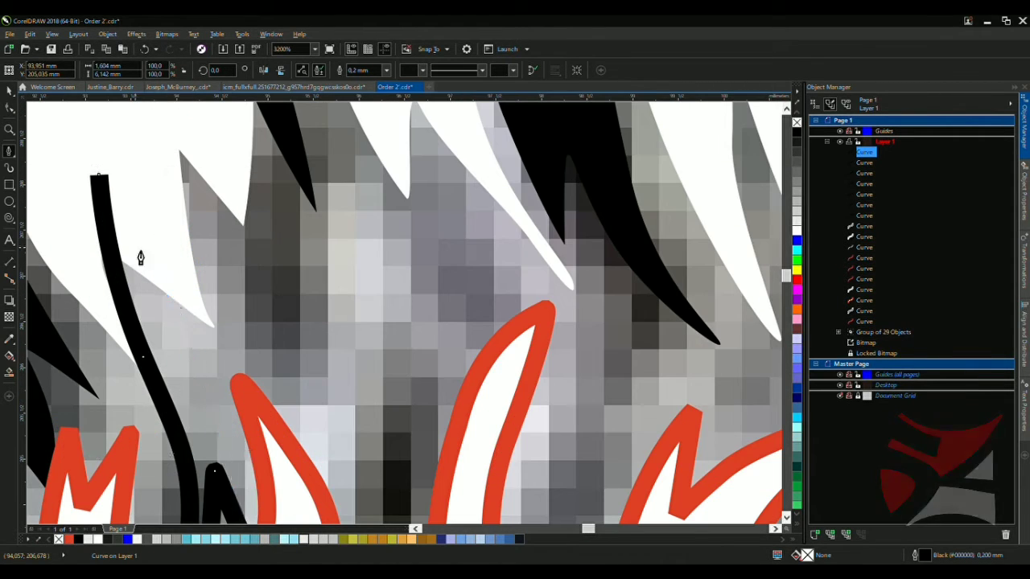
Trace the long dark stripe along the eye side of the large forked cheek feather as a notched closed shape, about 3.7 × 15.4 mm
left_click(150, 149)
left_click(301, 418)
left_click(263, 241)
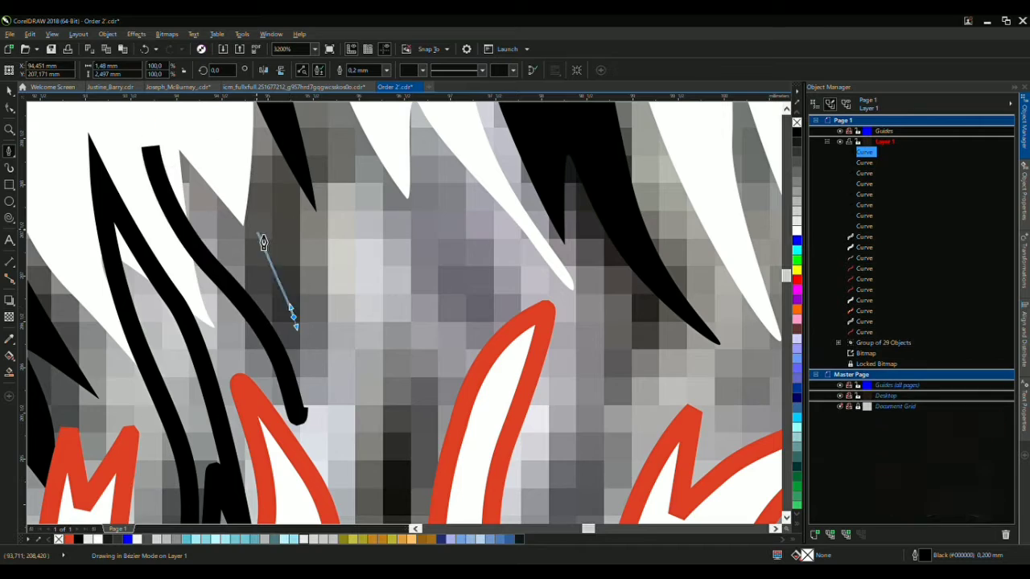
scroll(263, 241, "down", 2)
left_click_drag(282, 347, 280, 352)
scroll(242, 366, "down", 3)
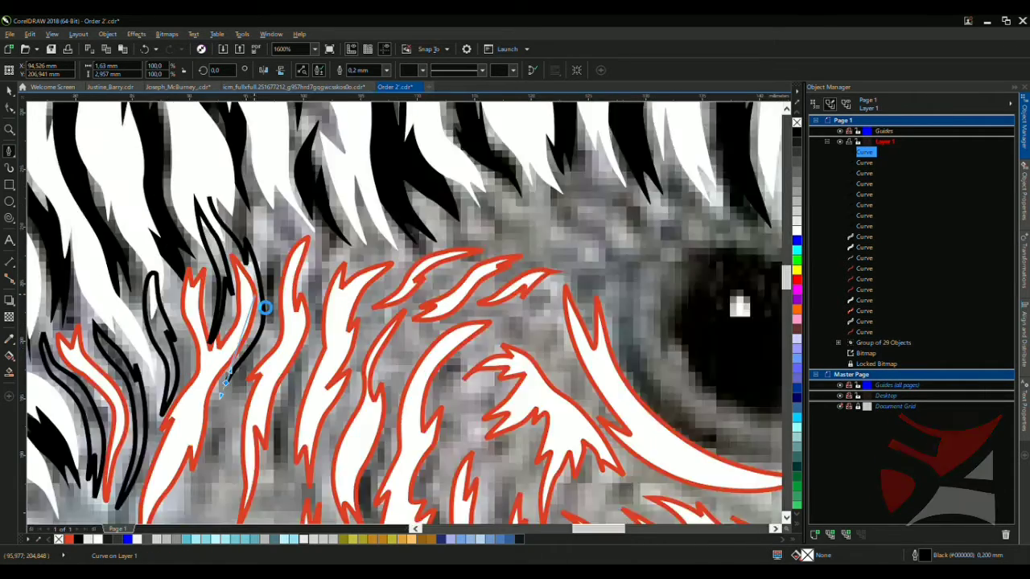
scroll(242, 370, "up", 1)
left_click(231, 396)
left_click_drag(213, 486, 217, 518)
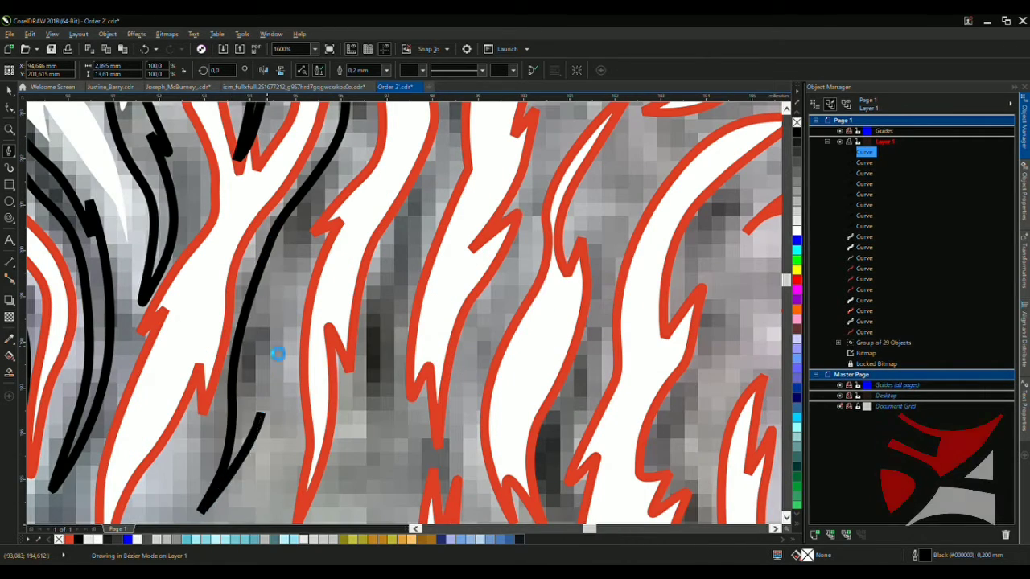
scroll(299, 321, "down", 2)
scroll(302, 314, "up", 2)
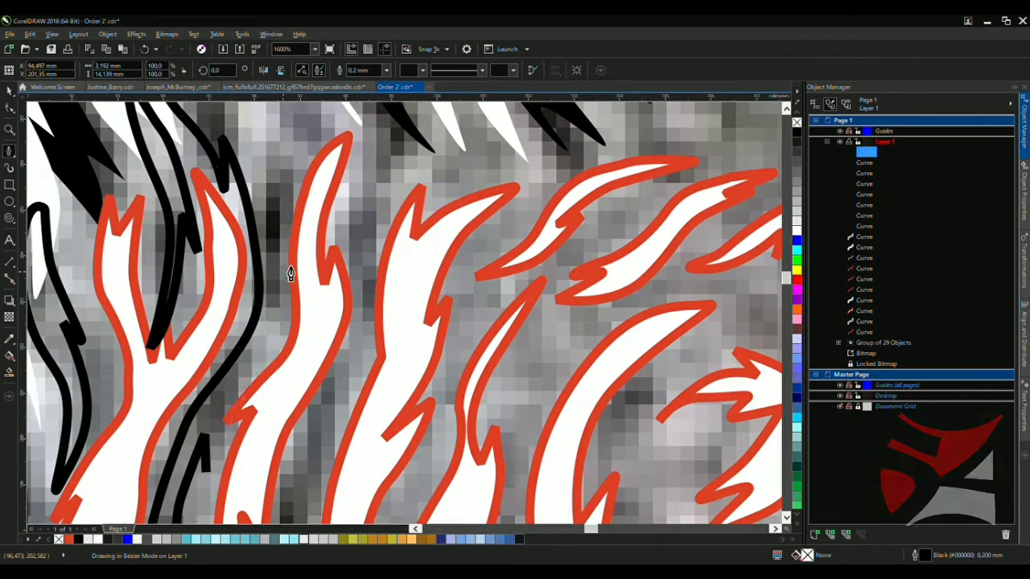
scroll(287, 195, "down", 2)
scroll(275, 259, "up", 2)
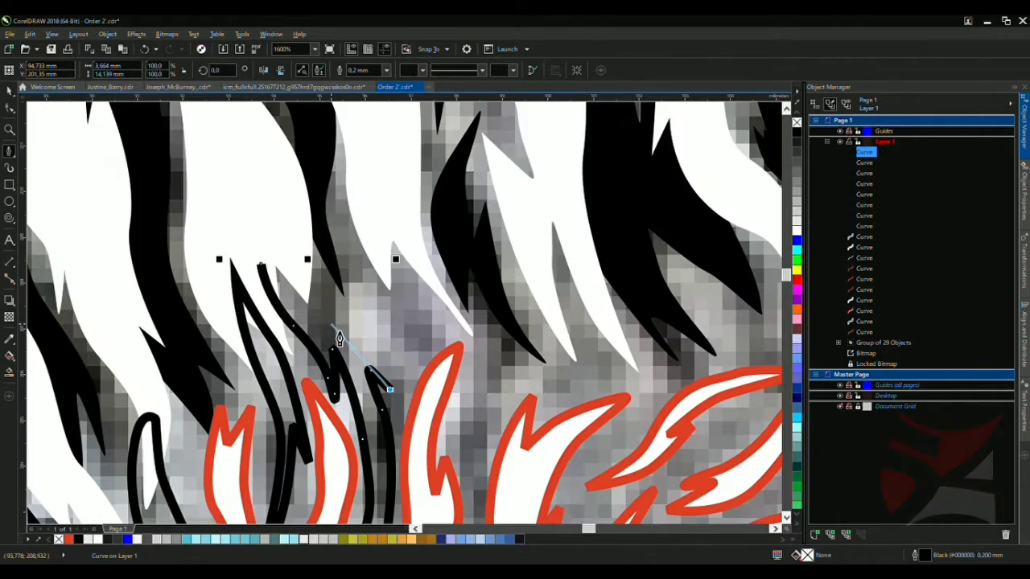
scroll(250, 216, "down", 3)
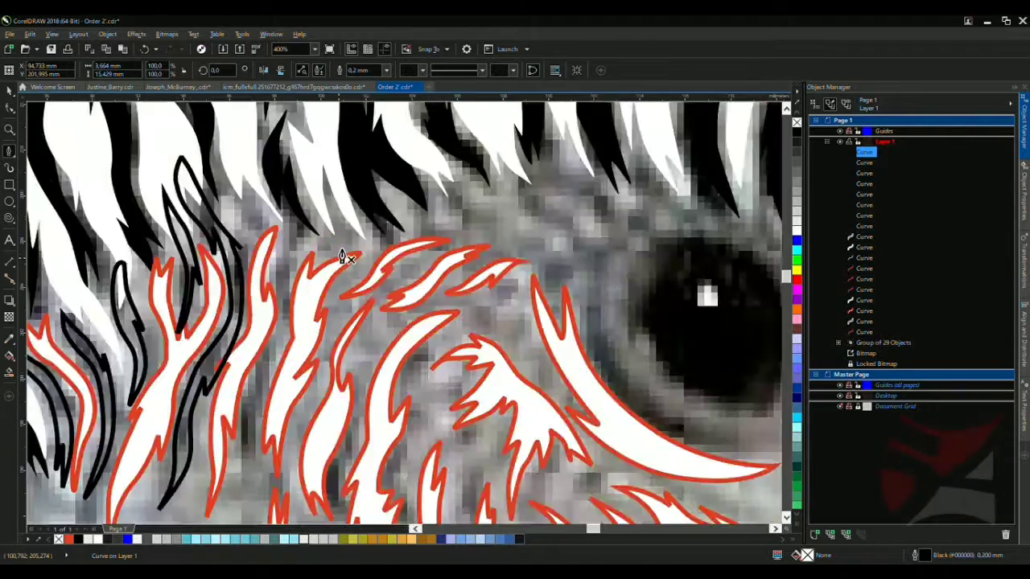
Trace the tapered dark stripe over the nape edge of the next cheek feather's upper tip as a closed shape, about 1.4 × 6.2 mm
scroll(215, 148, "up", 1)
left_click(140, 113)
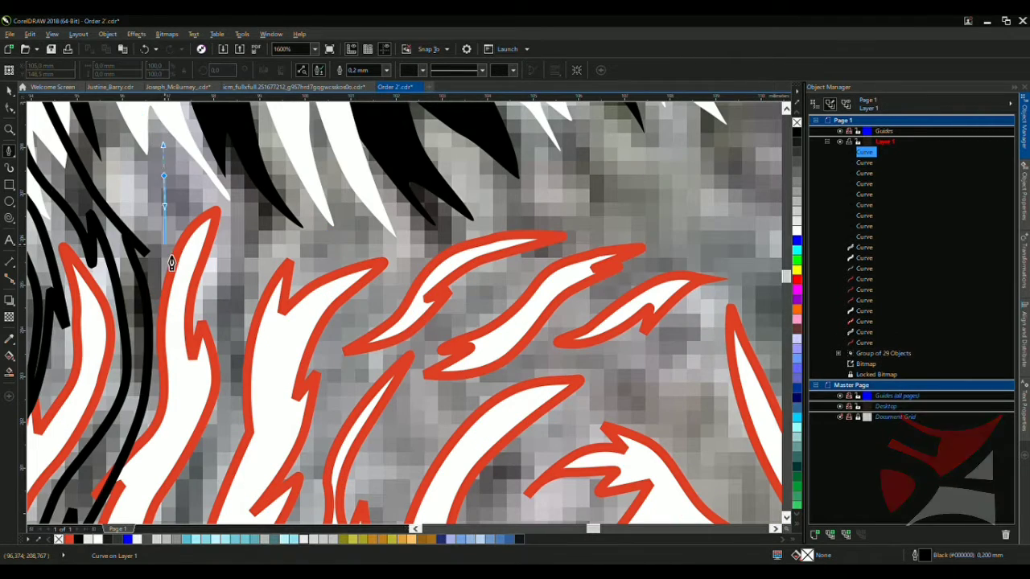
left_click(181, 331)
scroll(206, 203, "up", 2)
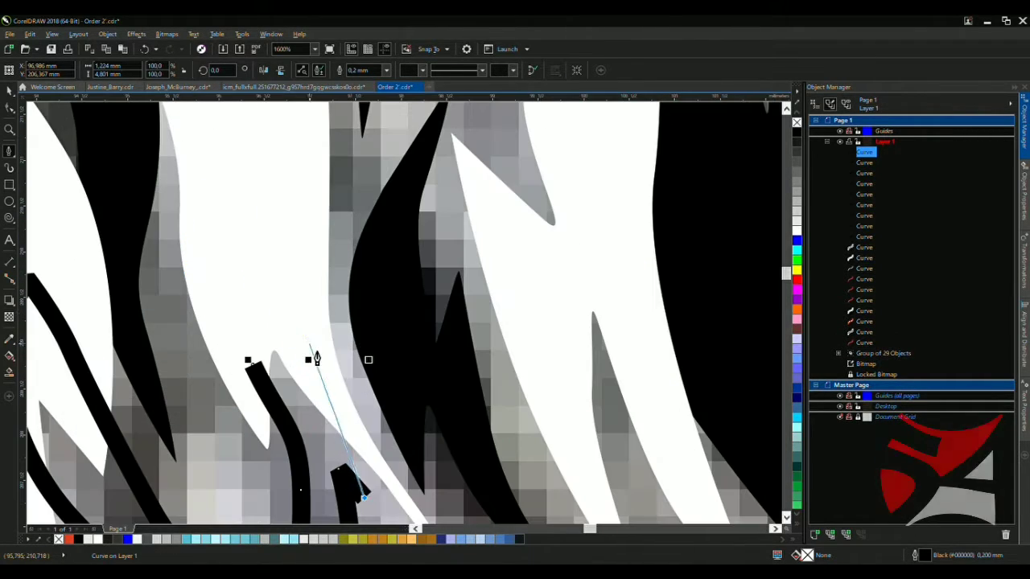
left_click(234, 231)
left_click(262, 378)
scroll(256, 204, "down", 2)
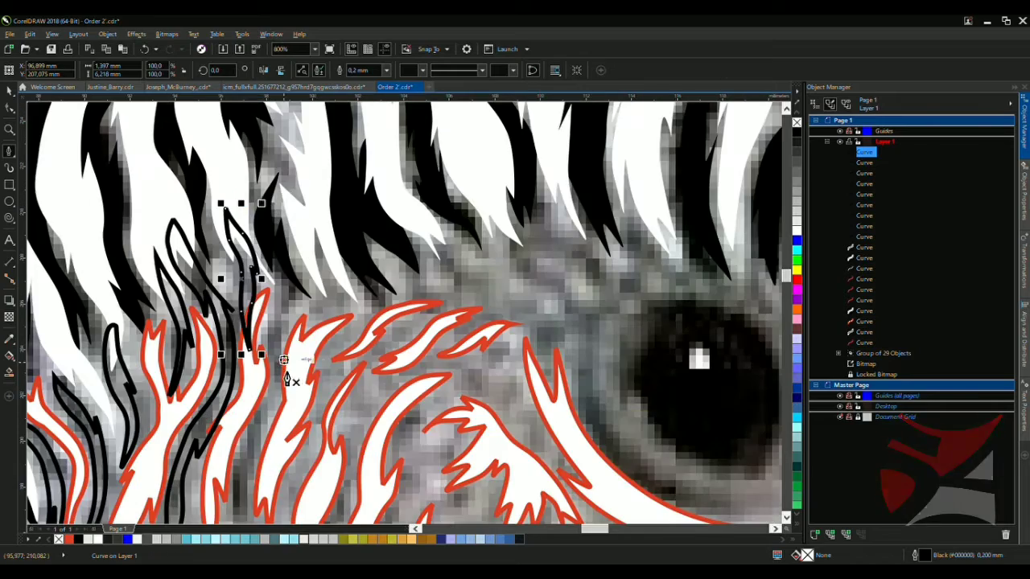
Trace the dark stripe on the eye side of that same cheek feather as a slender closed shape, about 1.3 × 5.5 mm
scroll(283, 359, "up", 2)
left_click(270, 372)
scroll(270, 399, "down", 2)
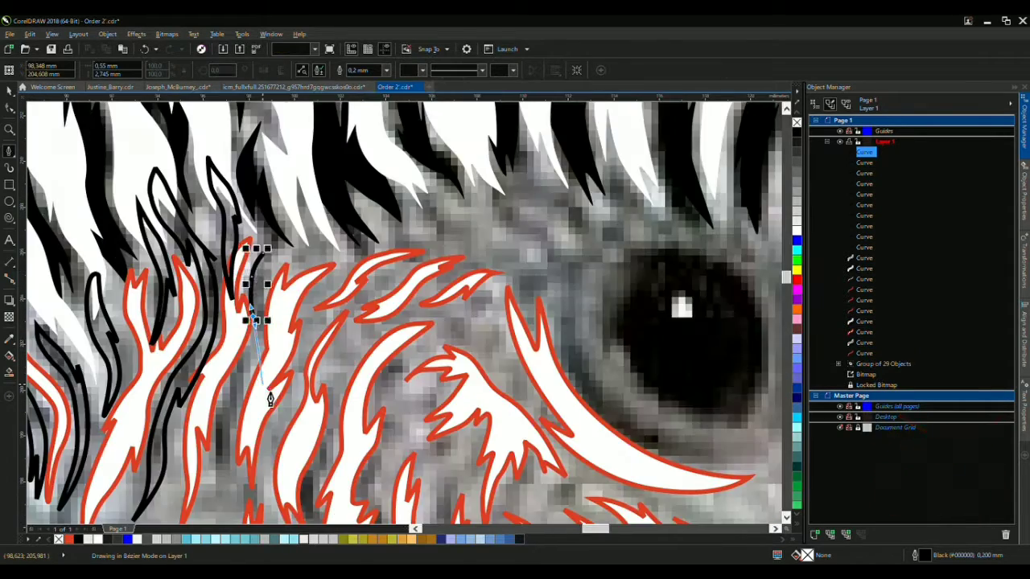
scroll(271, 399, "up", 2)
left_click(241, 377)
scroll(268, 352, "down", 1)
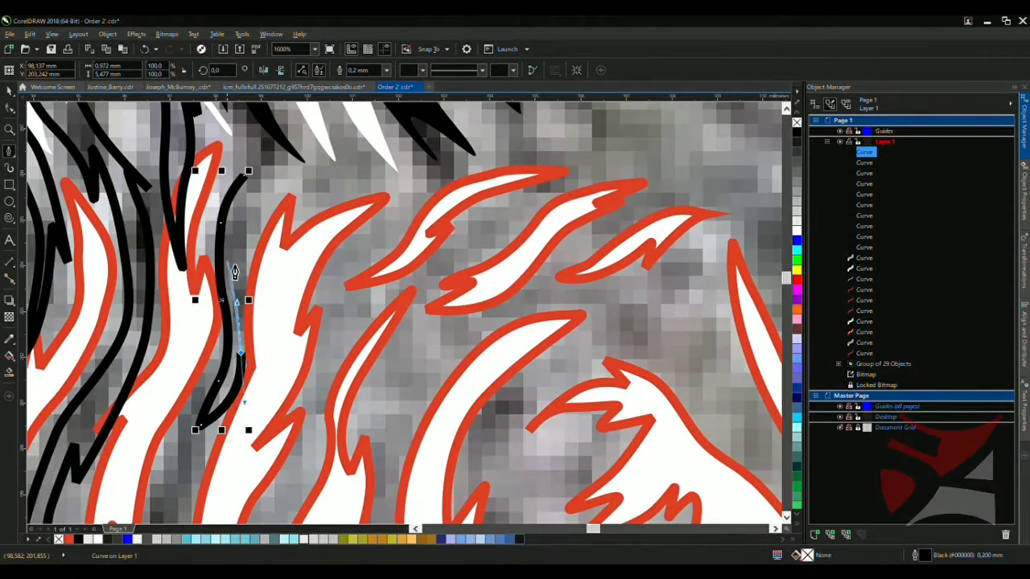
left_click_drag(261, 178, 253, 215)
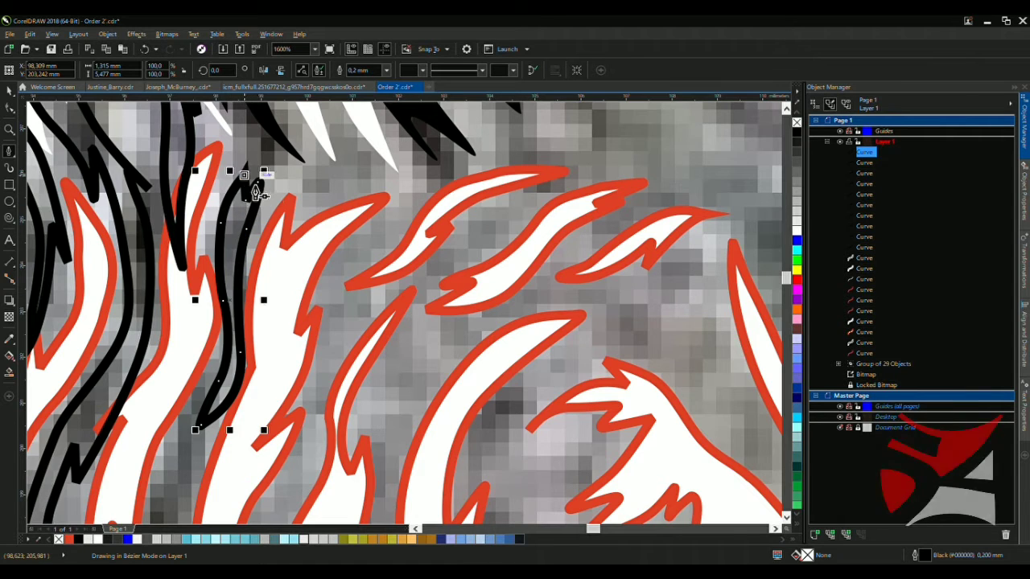
Trace the missing dark stripe between two white feathers on the lower nape as a fork-ended closed shape, about 7.2 × 4.7 mm
scroll(255, 193, "down", 5)
scroll(405, 278, "up", 2)
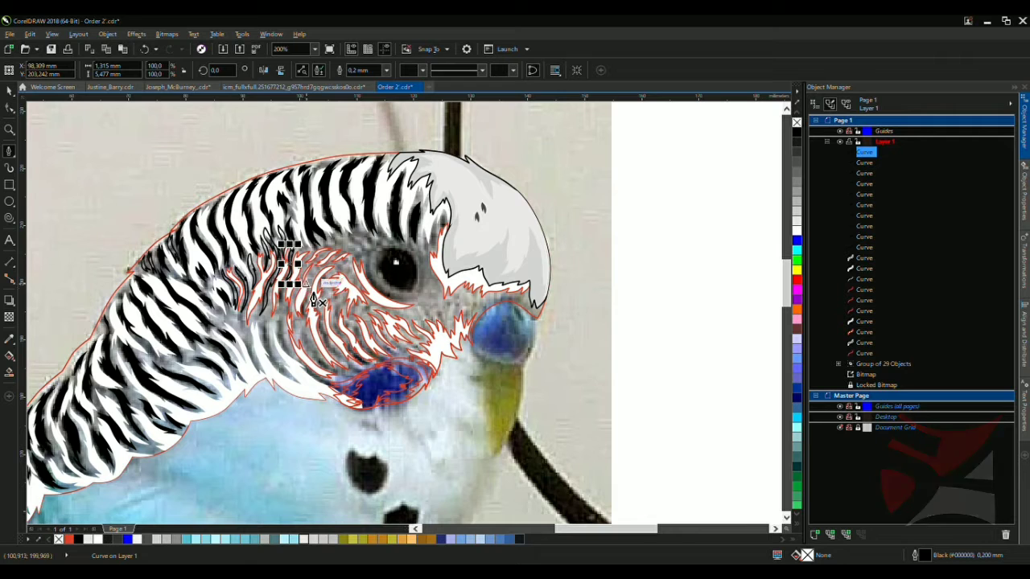
scroll(167, 215, "up", 4)
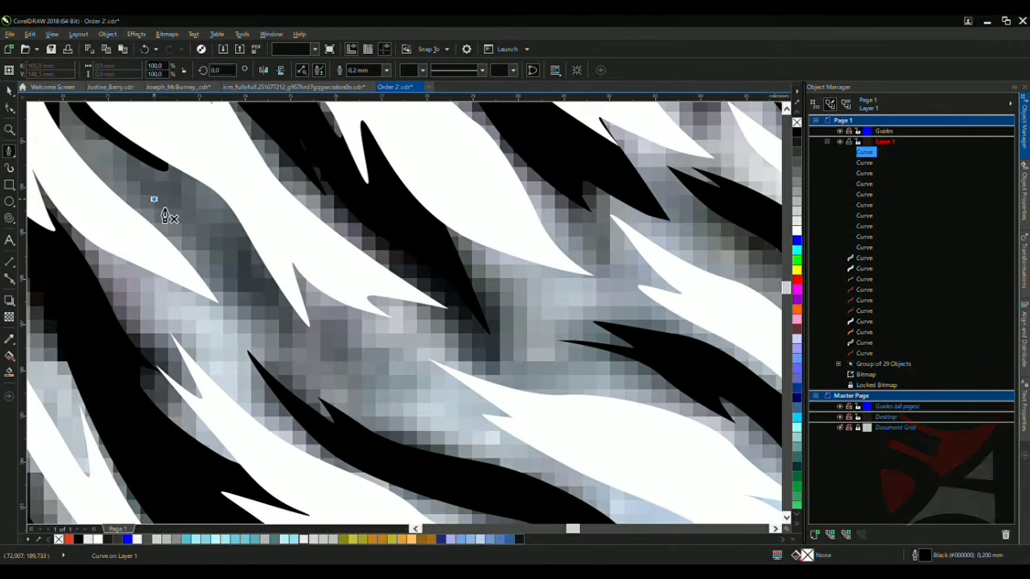
mouse_move(154, 199)
left_mouse_down()
mouse_move(341, 403)
mouse_move(418, 410)
left_mouse_up()
left_click(483, 407)
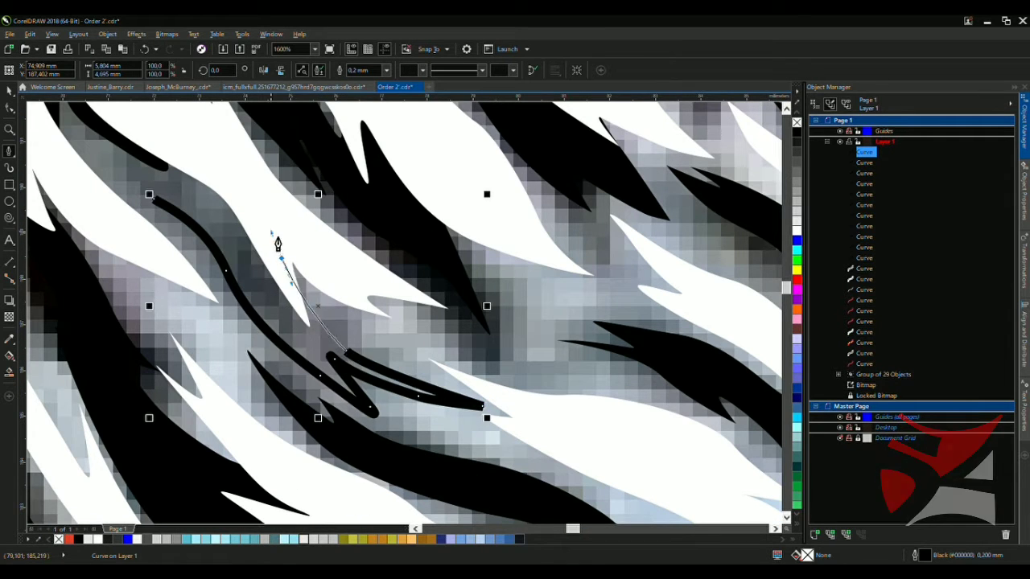
mouse_move(259, 304)
left_mouse_down()
mouse_move(257, 292)
mouse_move(259, 317)
left_mouse_up()
scroll(233, 233, "down", 2)
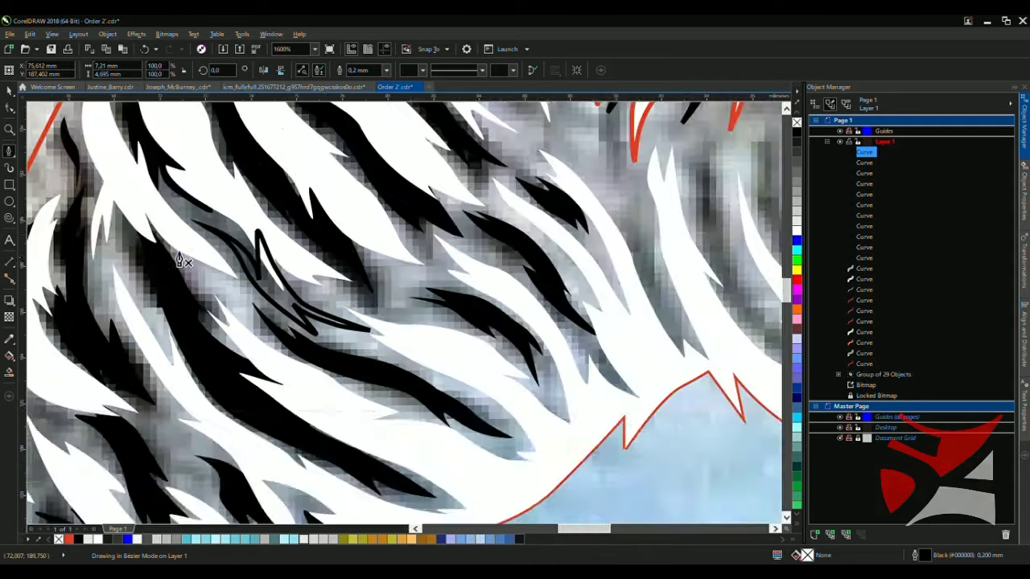
Trace the dark stripe curving down past the large forked cheek feather's lower tip as a forked closed shape, about 5.1 × 6.2 mm
scroll(336, 228, "up", 2)
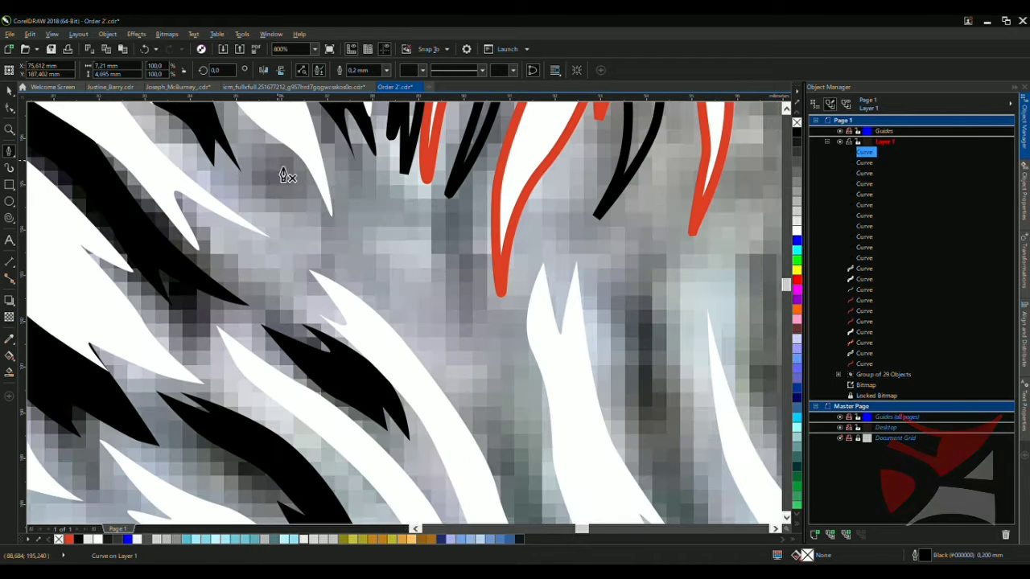
left_click(363, 196)
left_click_drag(440, 274, 450, 295)
left_click(487, 398)
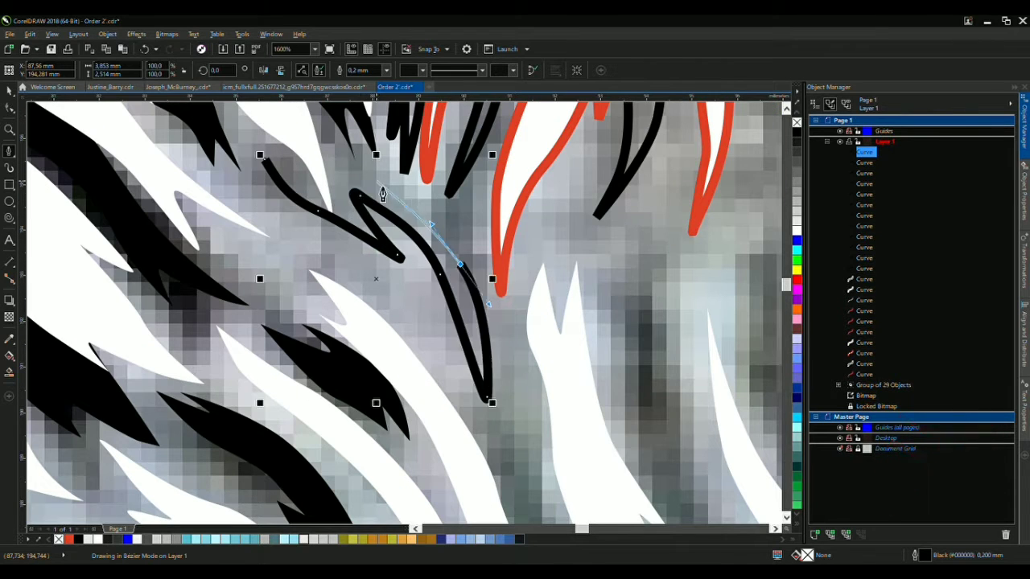
left_click_drag(362, 196, 305, 135)
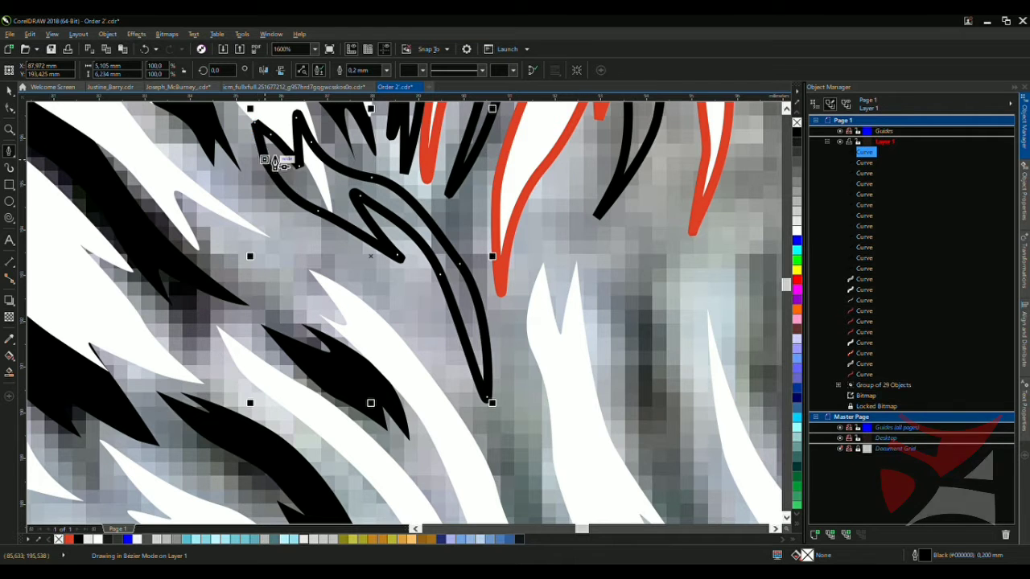
Trace the dark stripe below it, between white feathers down to the blue chest edge, as a notched closed shape about 3.4 mm wide
scroll(273, 161, "down", 2)
scroll(357, 196, "up", 2)
left_click_drag(445, 378, 457, 407)
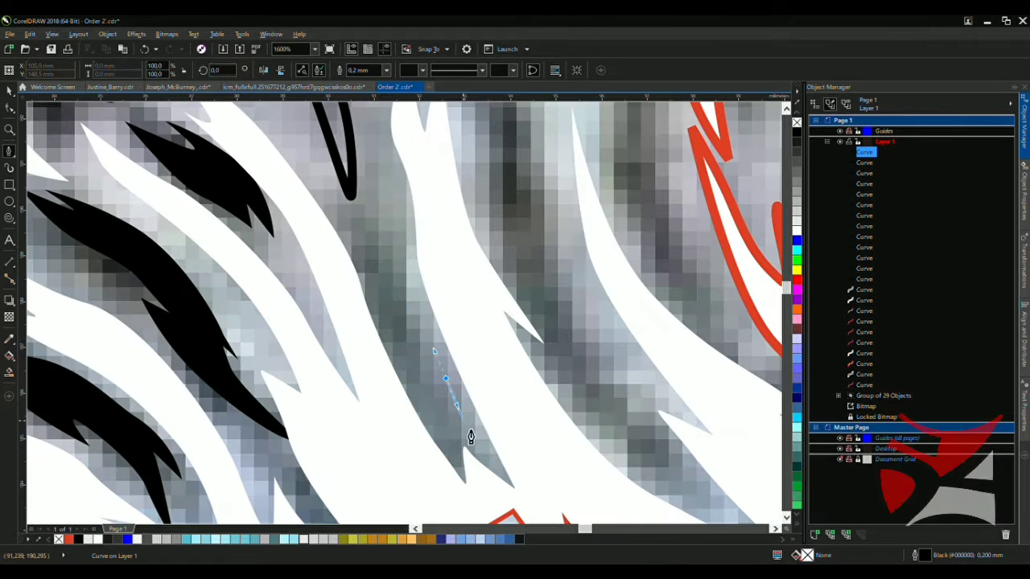
left_click(465, 425)
left_click(431, 398)
left_click(330, 217)
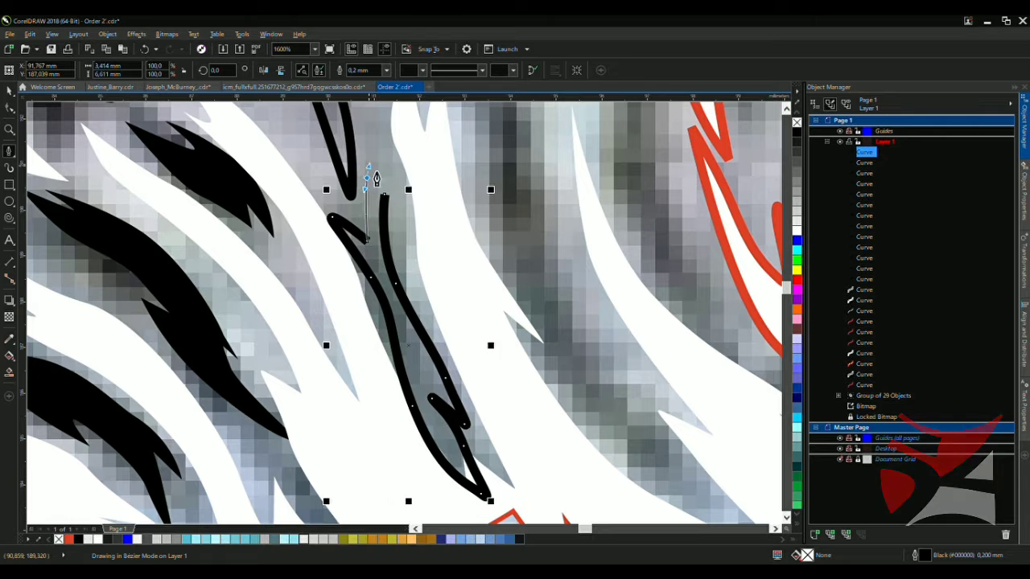
left_click(370, 124)
scroll(348, 266, "down", 2)
Trace the next dark stripe toward the throat between the white lower-cheek feathers as a notched closed shape, about 5.3 × 10.3 mm
left_click(345, 200)
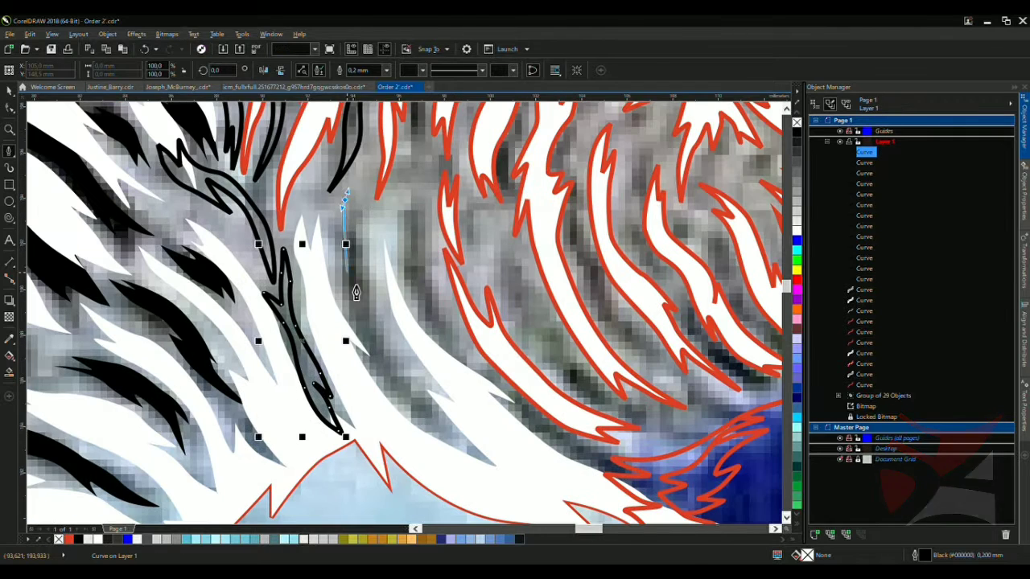
left_click(353, 298)
left_click(383, 382)
left_click(419, 416)
left_click(415, 384)
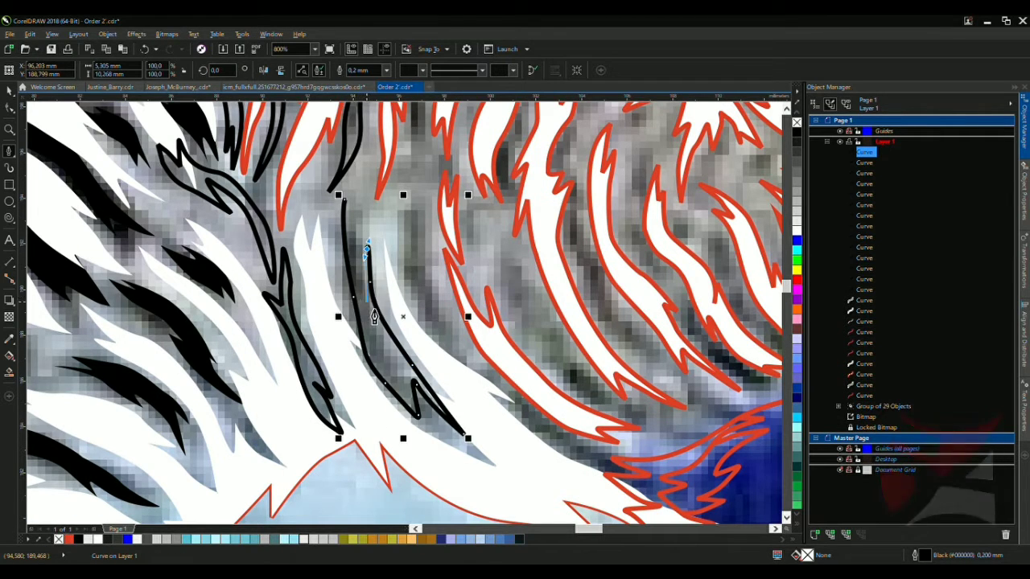
scroll(366, 303, "up", 1)
left_click(375, 298)
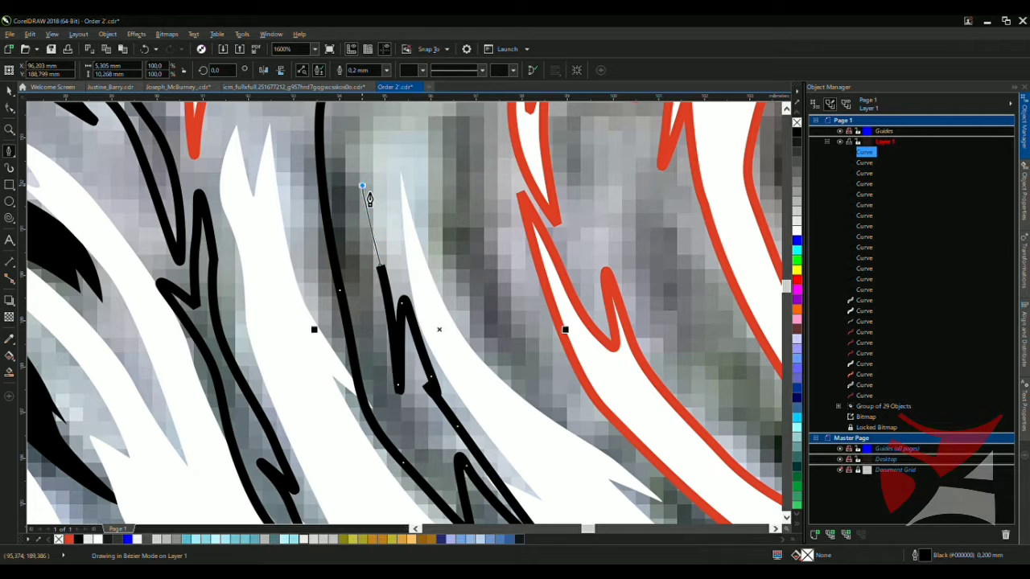
scroll(361, 271, "down", 1)
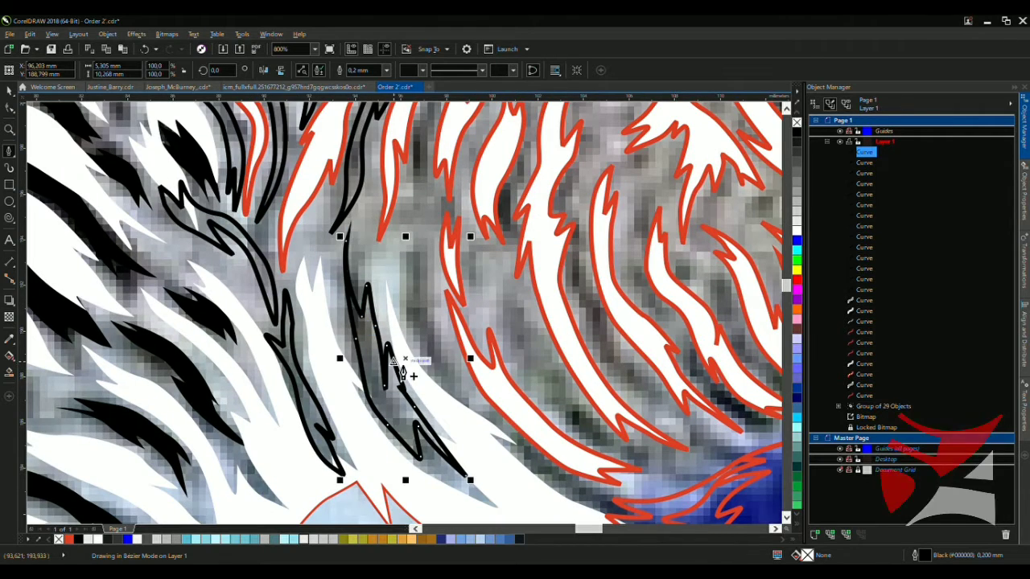
Undo the last segments on that stripe's throat side and retrace the edge with notches up to a forked upper end
left_click(400, 369)
scroll(400, 368, "down", 2)
scroll(424, 361, "up", 3)
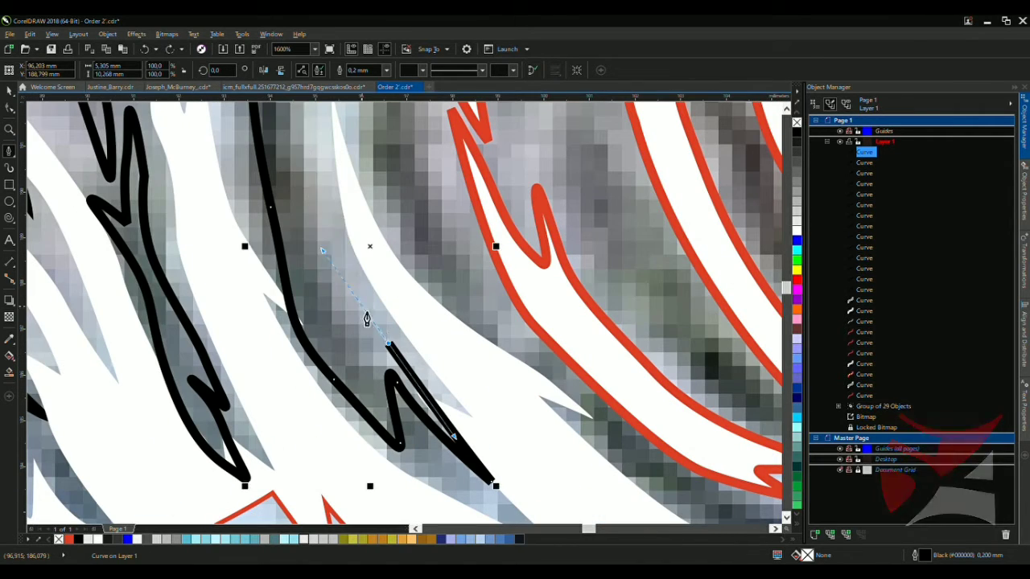
scroll(370, 322, "up", 1)
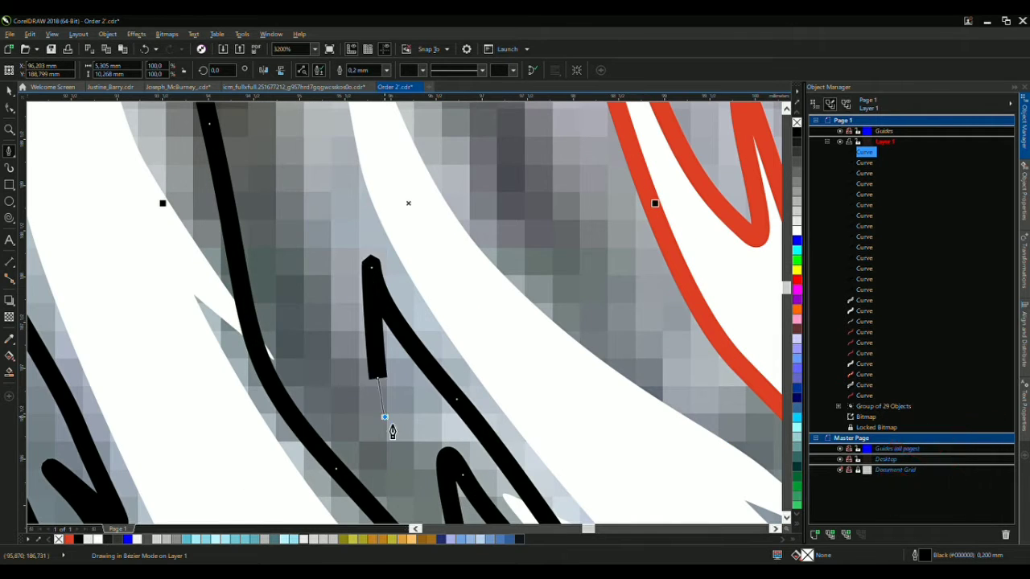
scroll(391, 402, "down", 2)
scroll(391, 397, "up", 1)
mouse_move(359, 296)
left_mouse_down()
mouse_move(338, 195)
mouse_move(322, 178)
left_mouse_up()
Trace the long dark stripe between the last white feather and the first red-outlined lower-cheek feather as a notched closed shape, about 4.6 × 13.8 mm
left_click(438, 275)
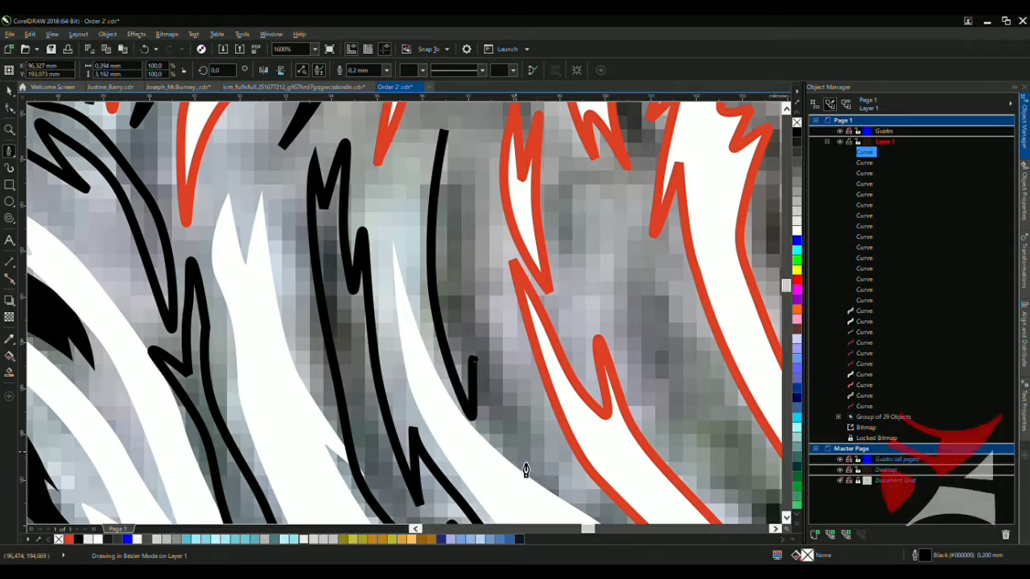
left_click(515, 448)
scroll(497, 340, "down", 2)
scroll(546, 378, "up", 2)
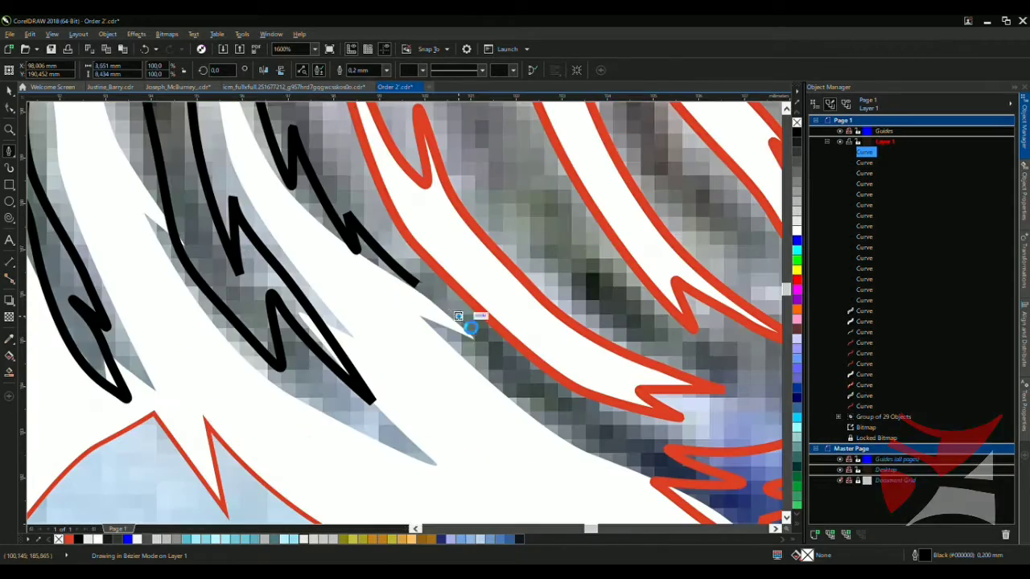
scroll(472, 322, "down", 1)
scroll(425, 260, "up", 1)
left_click_drag(492, 381, 432, 223)
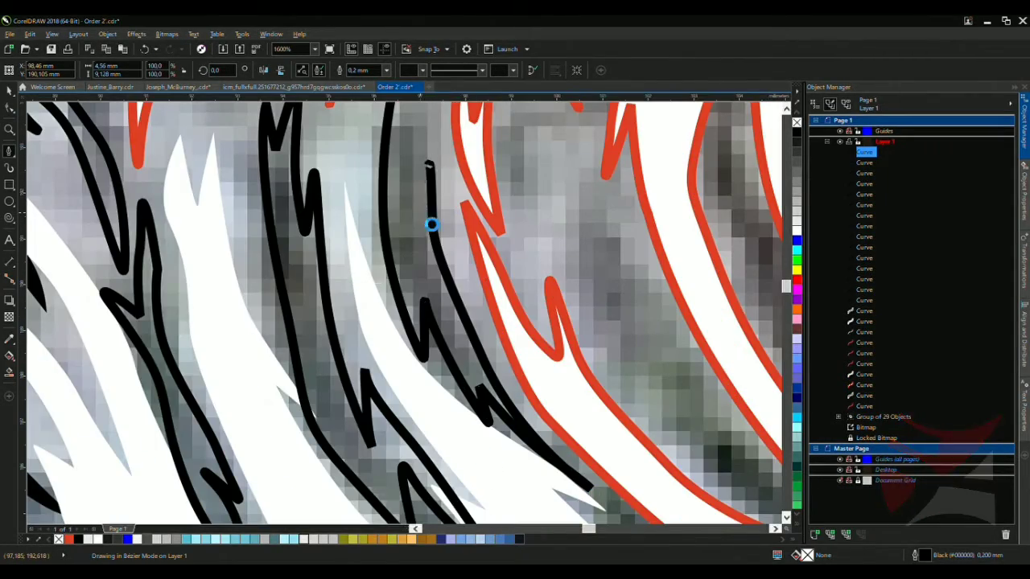
scroll(432, 241, "down", 2)
scroll(405, 356, "up", 2)
left_click_drag(412, 478, 405, 356)
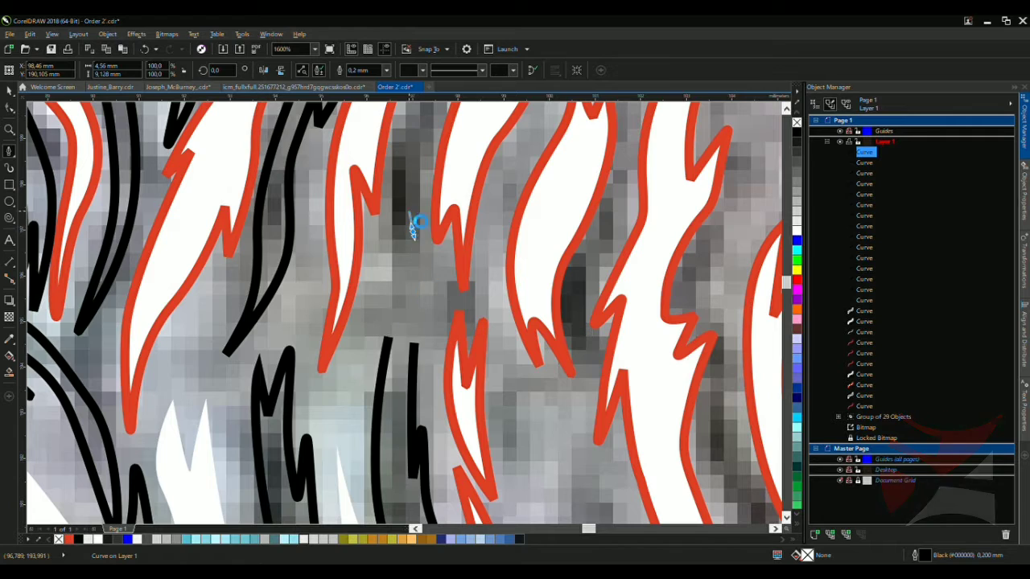
left_click_drag(405, 123, 399, 211)
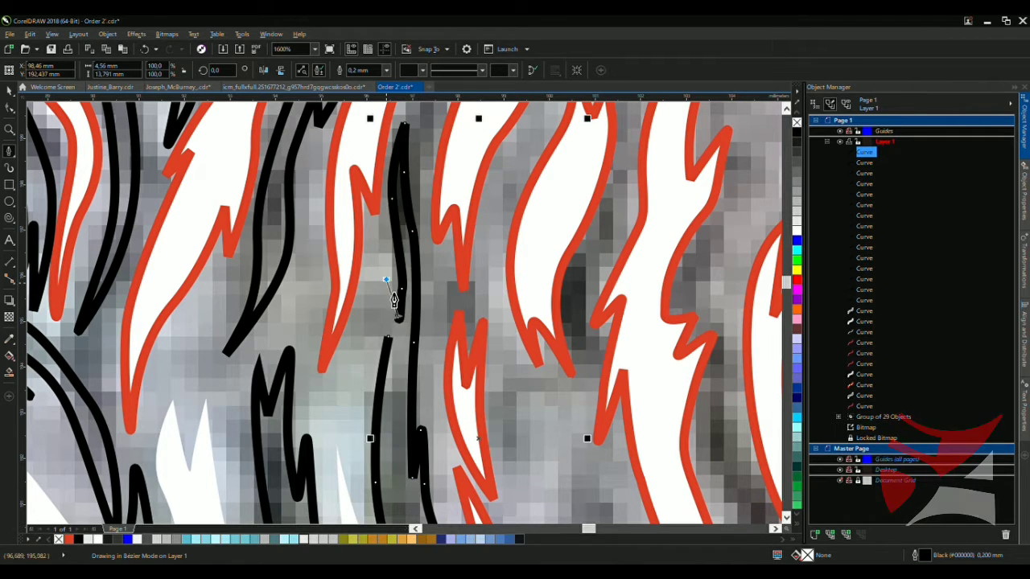
scroll(397, 350, "down", 2)
Trace the dark stripe between the slender cheek feather and the broad curved one as a forked closed shape, about 2.4 × 8.4 mm
scroll(403, 340, "up", 2)
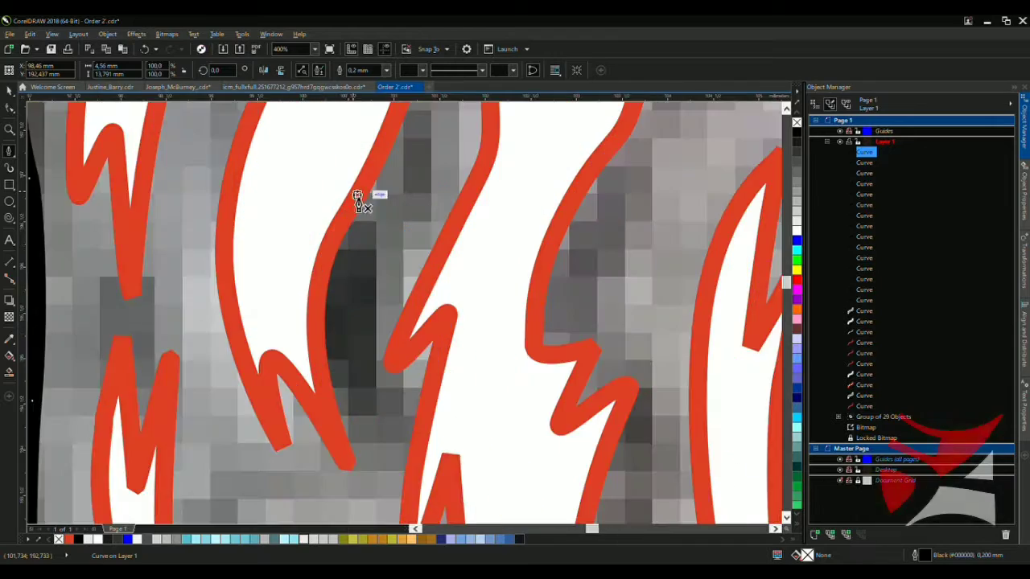
mouse_move(327, 372)
left_mouse_down()
mouse_move(368, 437)
mouse_move(427, 280)
left_mouse_up()
scroll(402, 346, "down", 2)
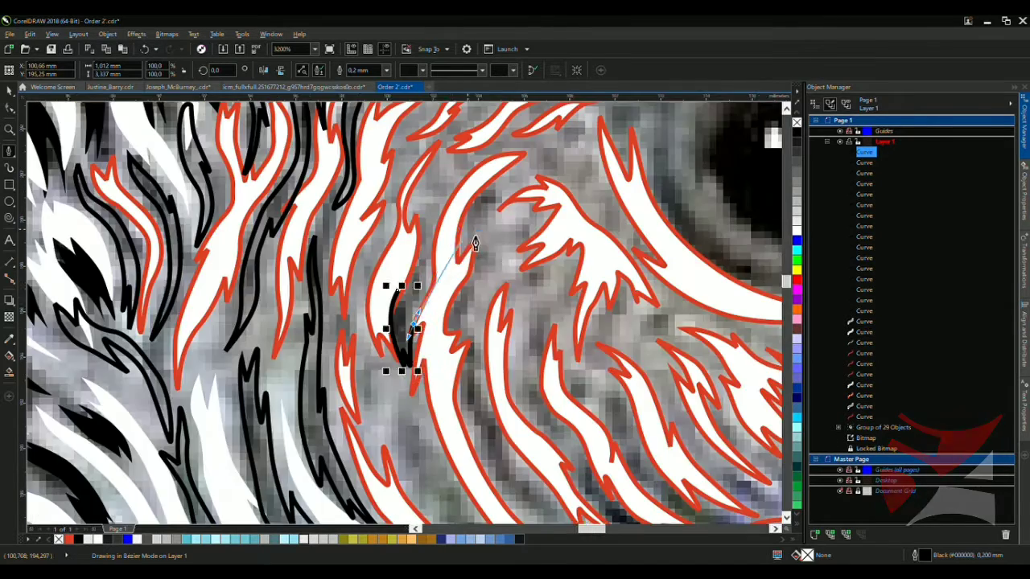
scroll(430, 330, "up", 2)
mouse_move(414, 172)
left_mouse_down()
mouse_move(418, 188)
mouse_move(333, 379)
left_mouse_up()
scroll(348, 308, "up", 1)
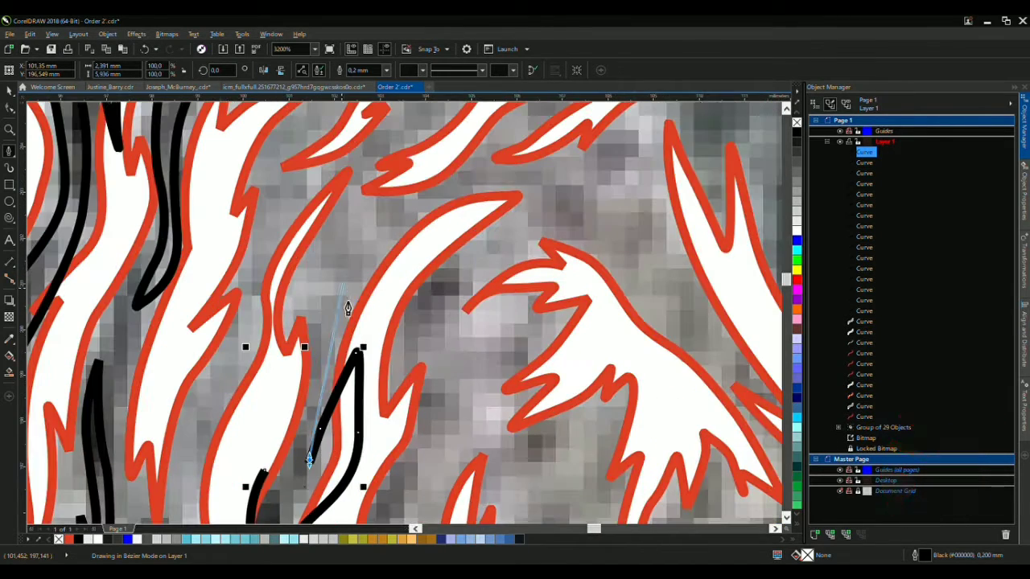
left_click_drag(287, 318, 278, 397)
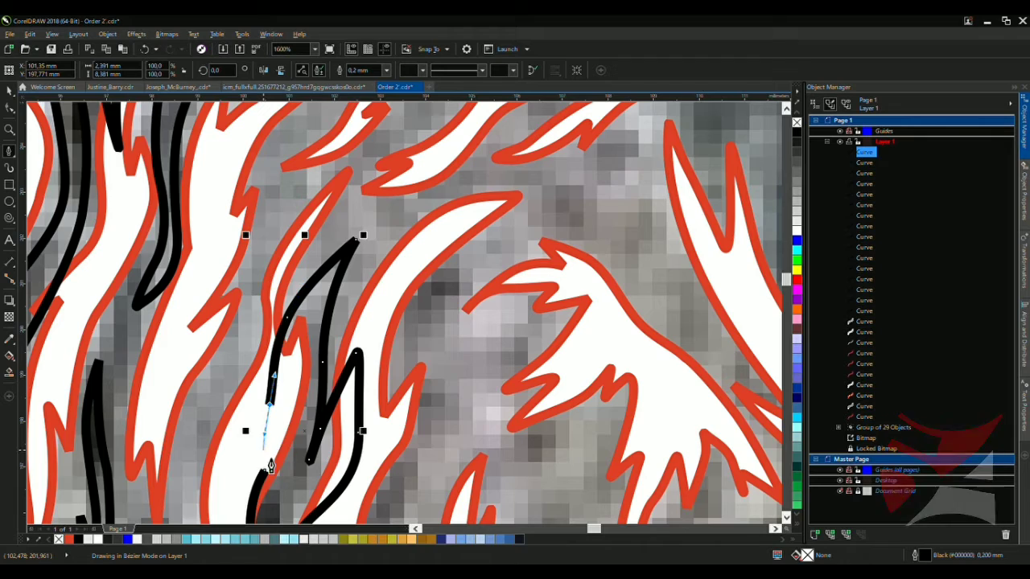
scroll(362, 145, "down", 2)
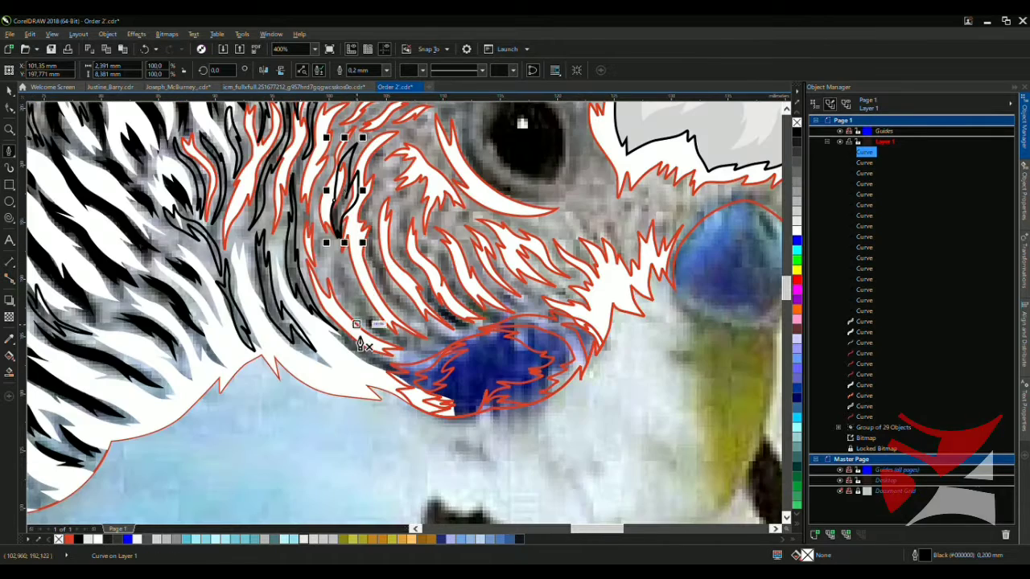
Trace the dark stripe beside the blue cheek patch's rear edge as a closed jagged curve, about 6.5 × 3 mm
scroll(360, 344, "up", 2)
left_click(427, 363)
left_click_drag(280, 321, 339, 386)
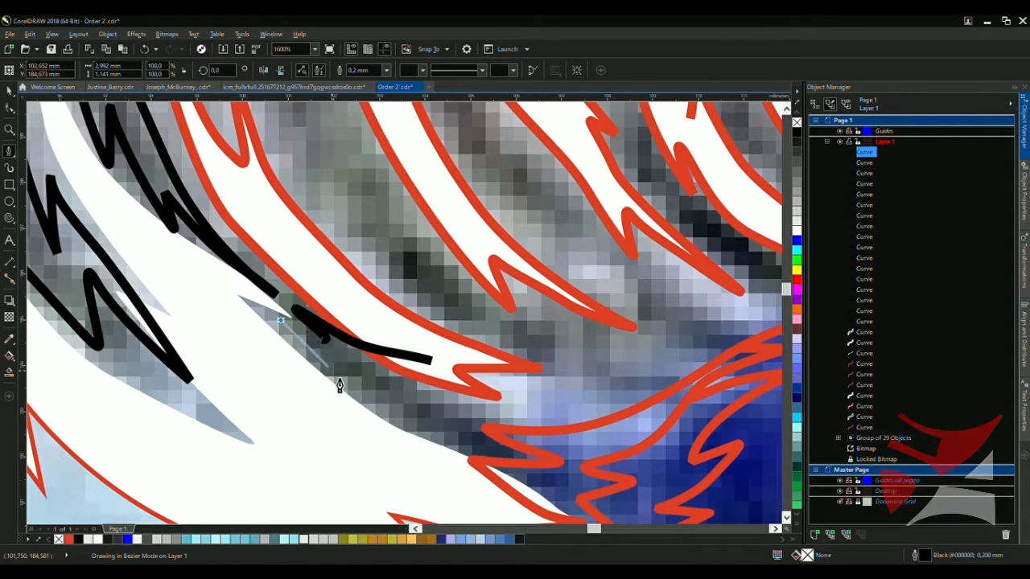
left_click_drag(581, 448, 507, 428)
left_click_drag(449, 378, 435, 372)
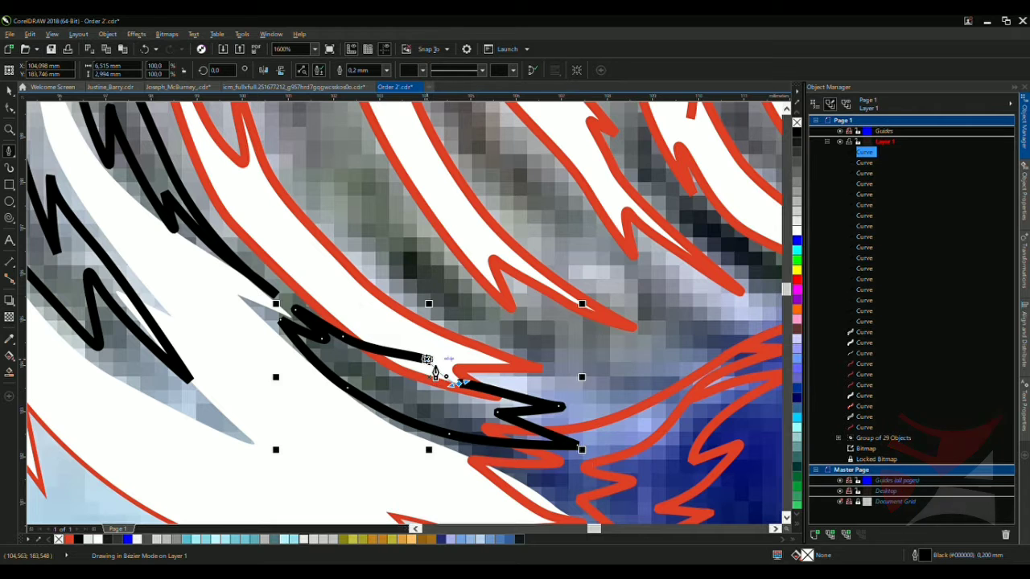
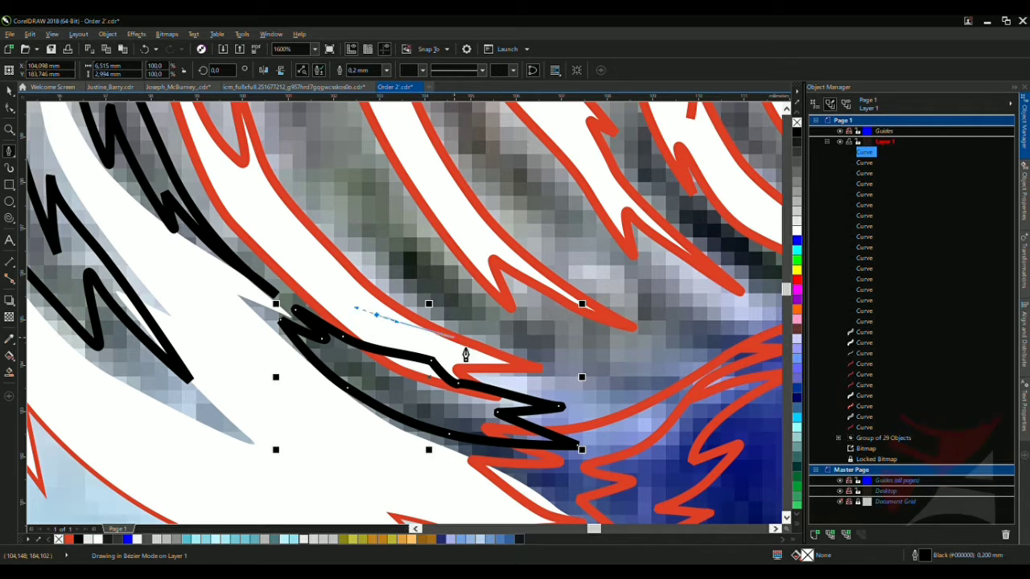
Trace the dark stripe just above the previous outline, behind the blue cheek patch, as a closed curve about 6.2 × 5 mm
left_click(588, 376)
left_click(614, 356)
left_click_drag(442, 269, 403, 254)
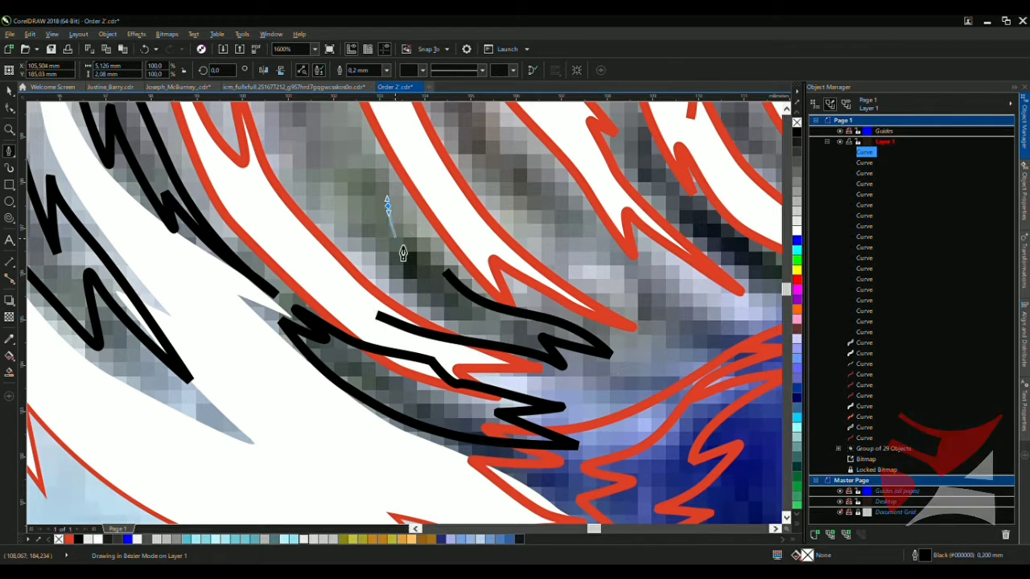
left_click_drag(349, 181, 335, 151)
left_click(376, 315)
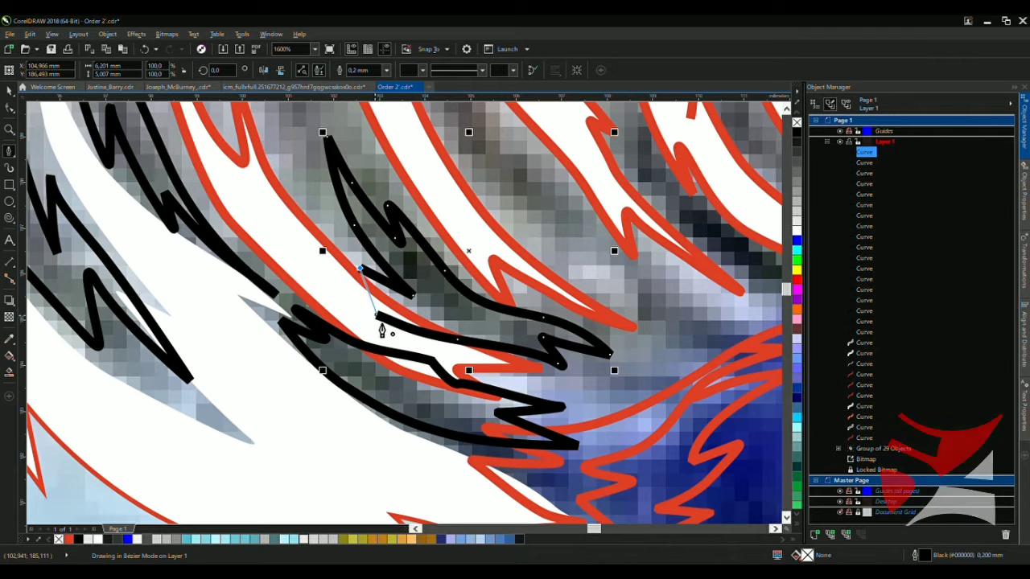
Trace the grey stripe higher on the rear cheek, between the white feather bands, as a closed curve about 3.7 × 5.5 mm
scroll(377, 315, "down", 2)
scroll(326, 156, "up", 2)
scroll(325, 157, "up", 1)
left_click(310, 148)
left_click(375, 298)
left_click(494, 482)
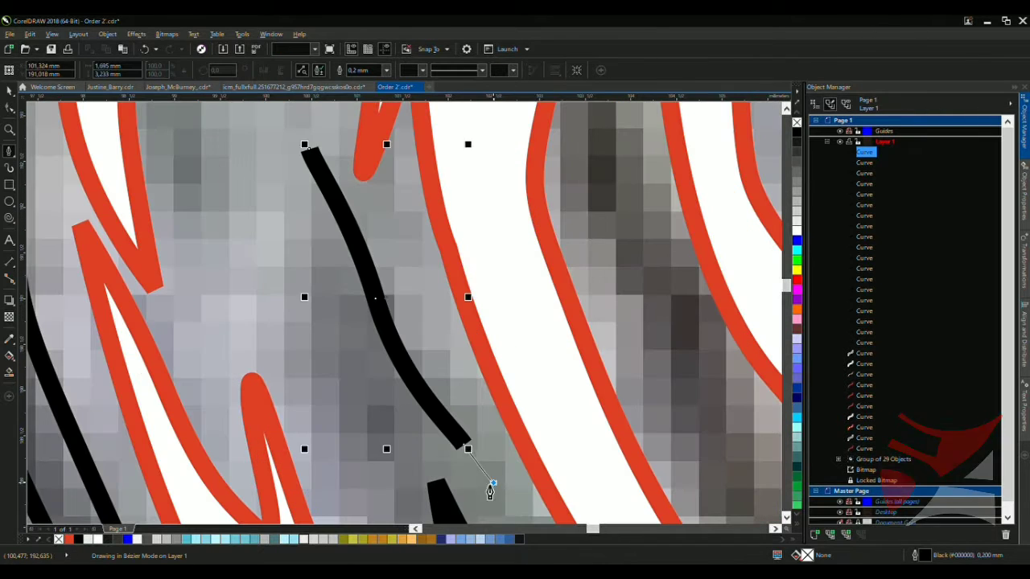
left_click(346, 354)
left_click(366, 447)
mouse_move(310, 372)
left_mouse_down()
mouse_move(288, 268)
mouse_move(242, 251)
mouse_move(300, 327)
mouse_move(271, 287)
left_mouse_up()
scroll(288, 268, "down", 2)
scroll(270, 164, "up", 1)
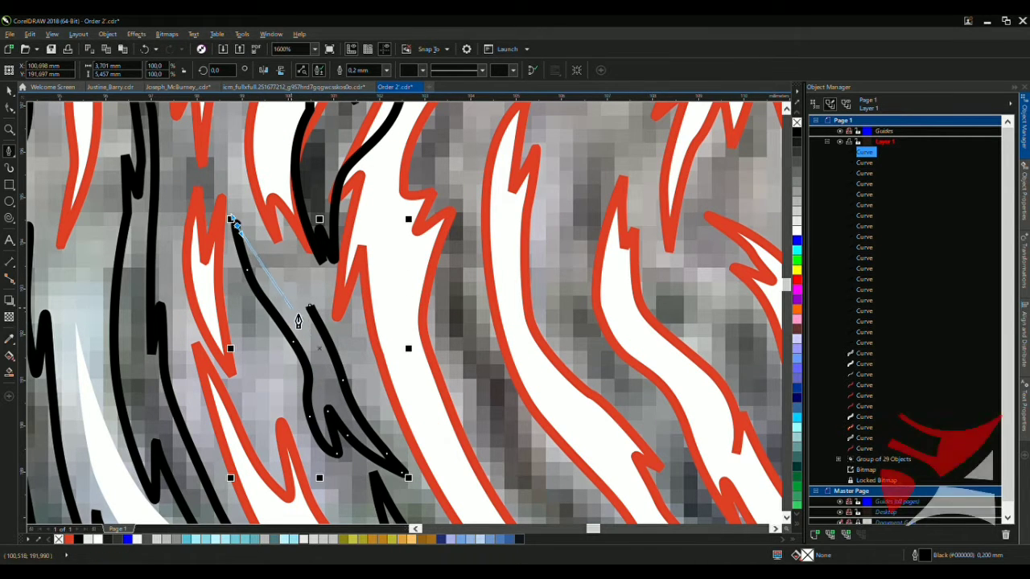
Outline the short arched dark stripe behind the white feather tuft below the eye, about 3.8 × 2.8 mm
scroll(279, 273, "down", 3)
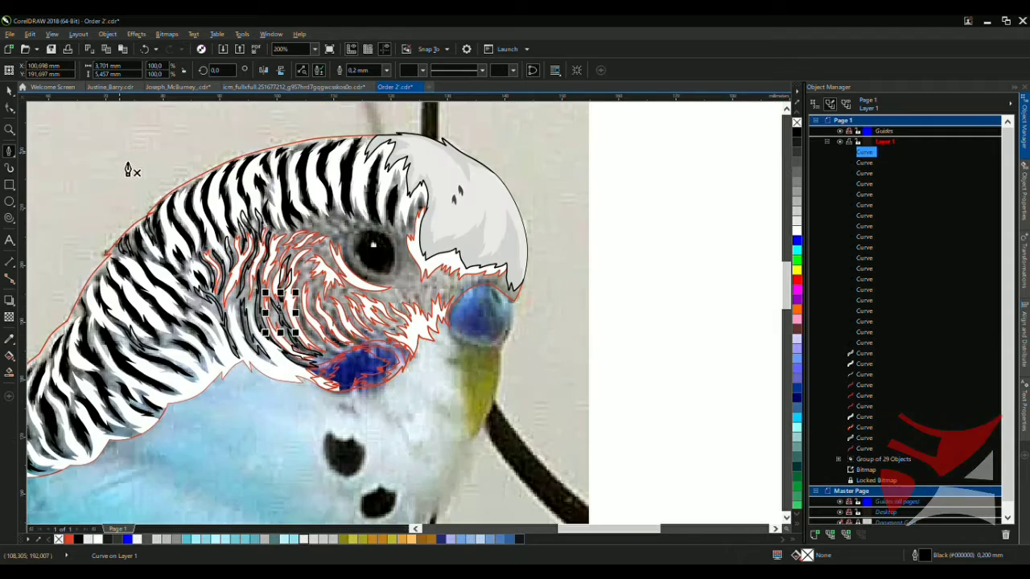
scroll(129, 169, "down", 1)
scroll(228, 364, "up", 3)
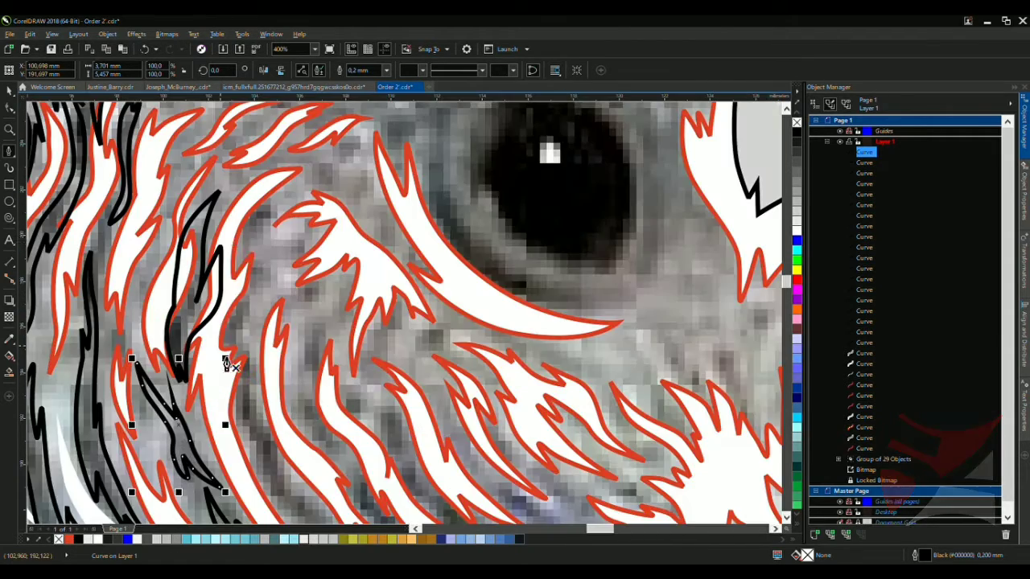
scroll(228, 363, "up", 2)
left_click(281, 265)
left_click_drag(319, 217, 352, 225)
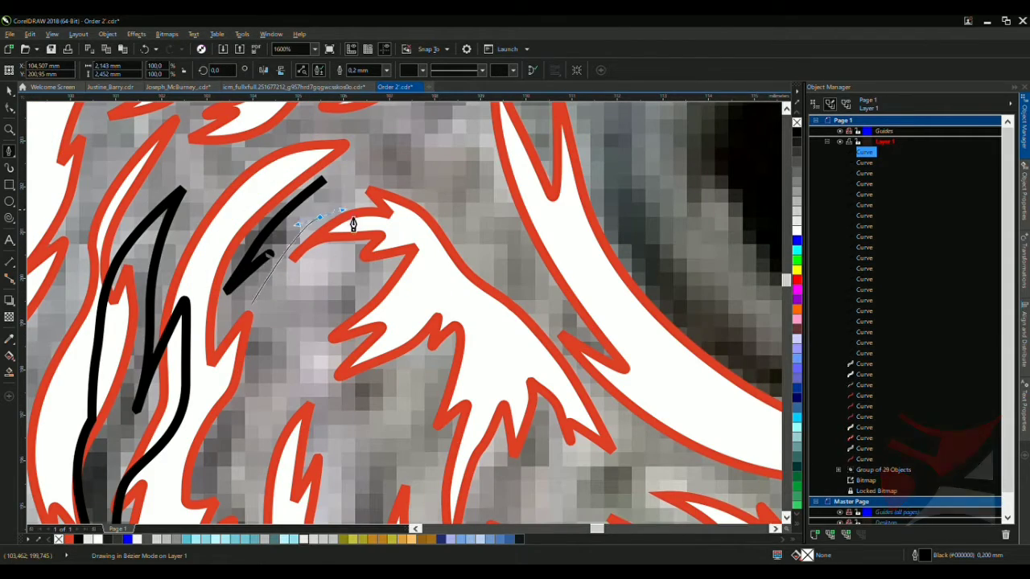
left_click(366, 211)
left_click(327, 193)
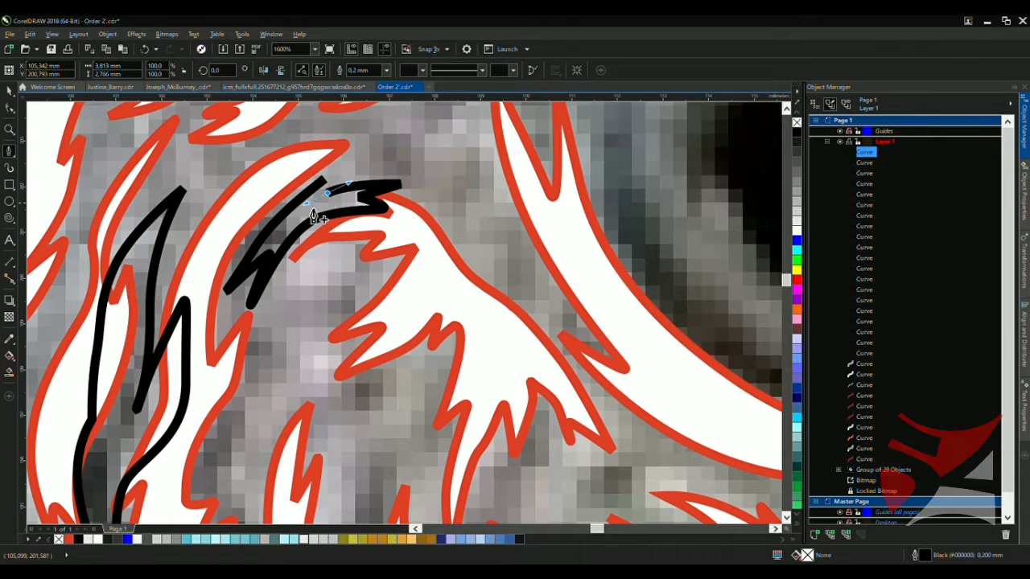
left_click(387, 180)
Trace the dark stripe between the white tuft and the long white band under the eye as a closed curve, about 5.7 × 5.3 mm
scroll(386, 180, "down", 4)
scroll(396, 176, "up", 3)
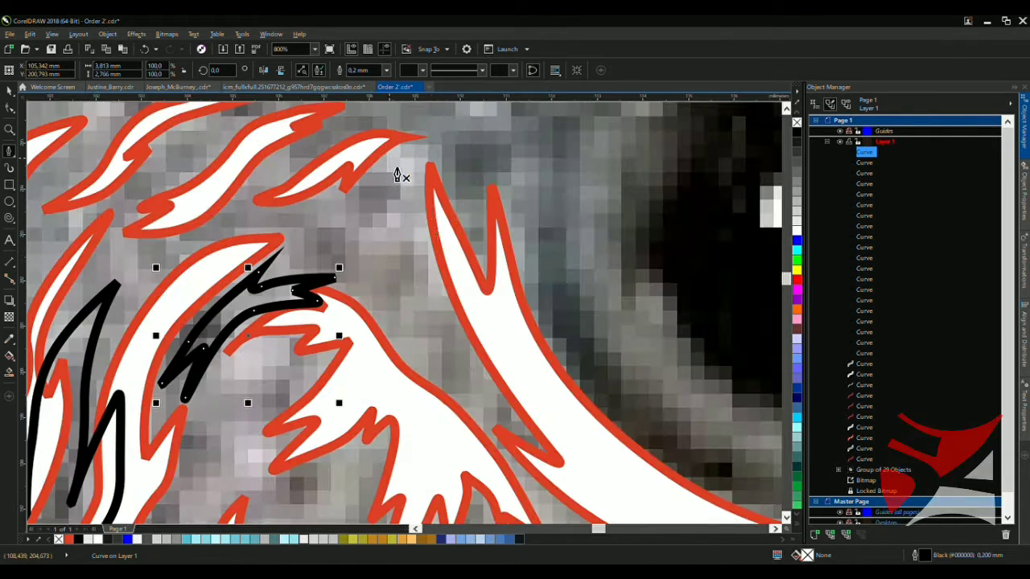
left_click(588, 479)
left_click(510, 416)
left_click(434, 317)
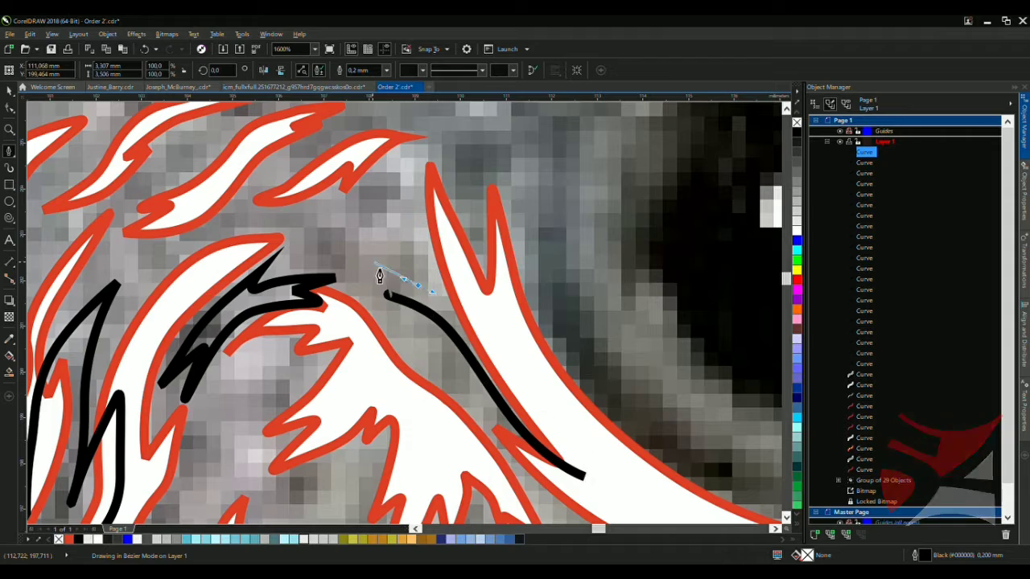
left_click(387, 294)
left_click_drag(322, 245, 408, 253)
left_click_drag(589, 481, 593, 488)
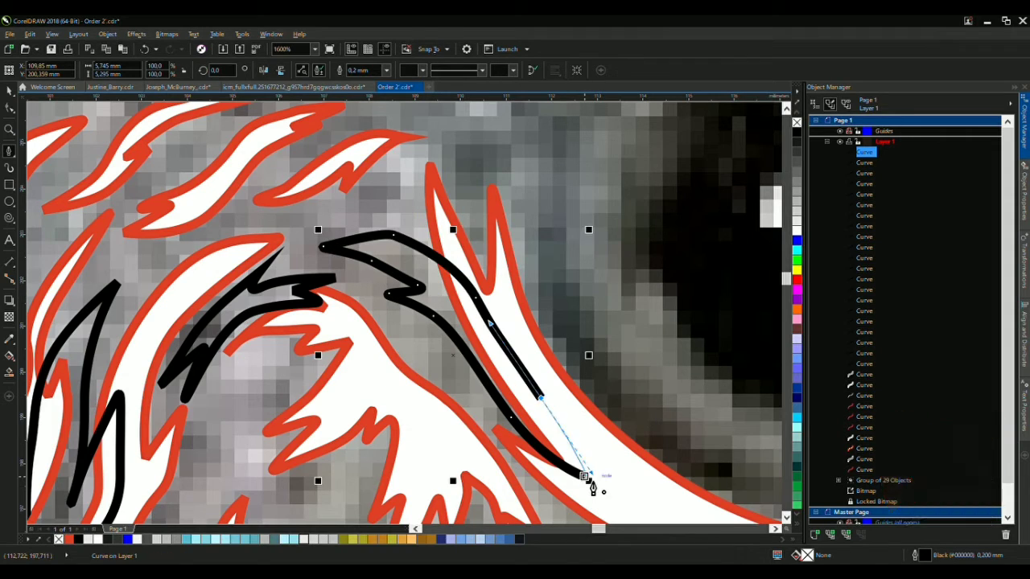
Outline the dark stripe between the upper white feathers behind the eye with a closed jagged curve, about 5.4 × 2.5 mm
scroll(576, 410, "down", 4)
scroll(534, 258, "up", 4)
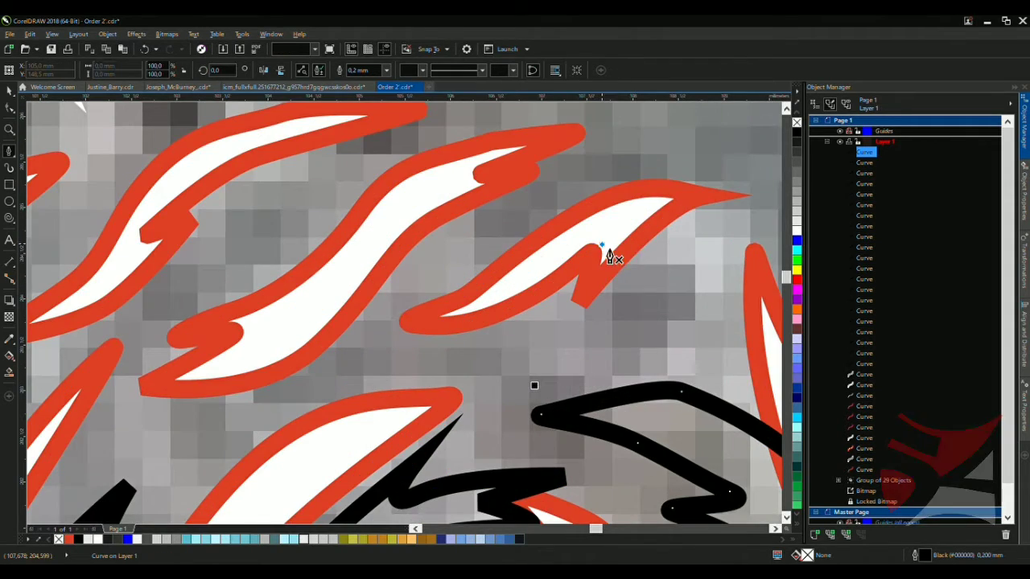
scroll(644, 229, "down", 1)
scroll(670, 210, "up", 2)
left_click(418, 299)
left_click_drag(609, 219, 483, 218)
left_click(552, 191)
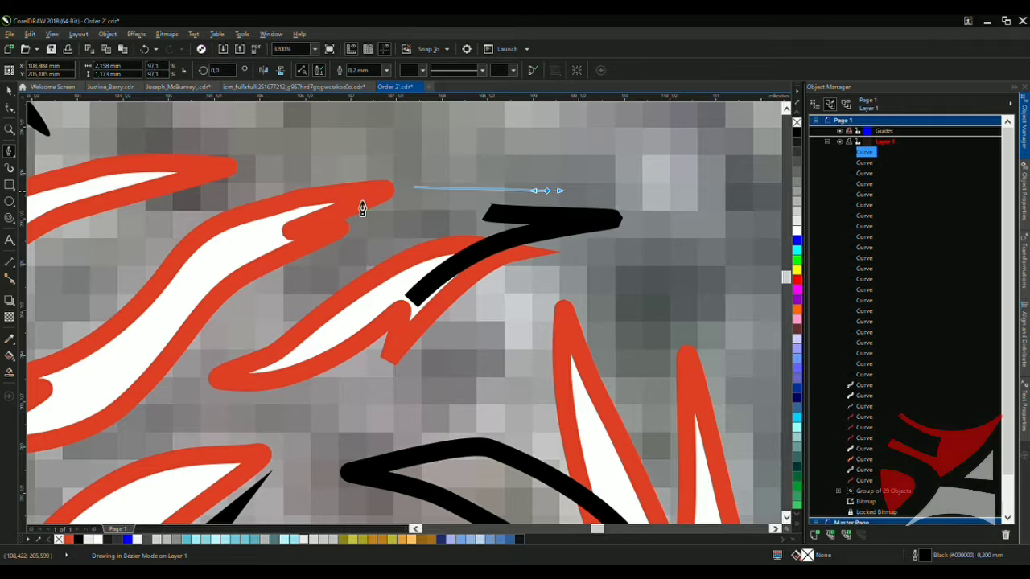
mouse_move(245, 244)
left_mouse_down()
mouse_move(206, 273)
mouse_move(241, 244)
left_mouse_up()
key("ctrl+z")
left_click(304, 254)
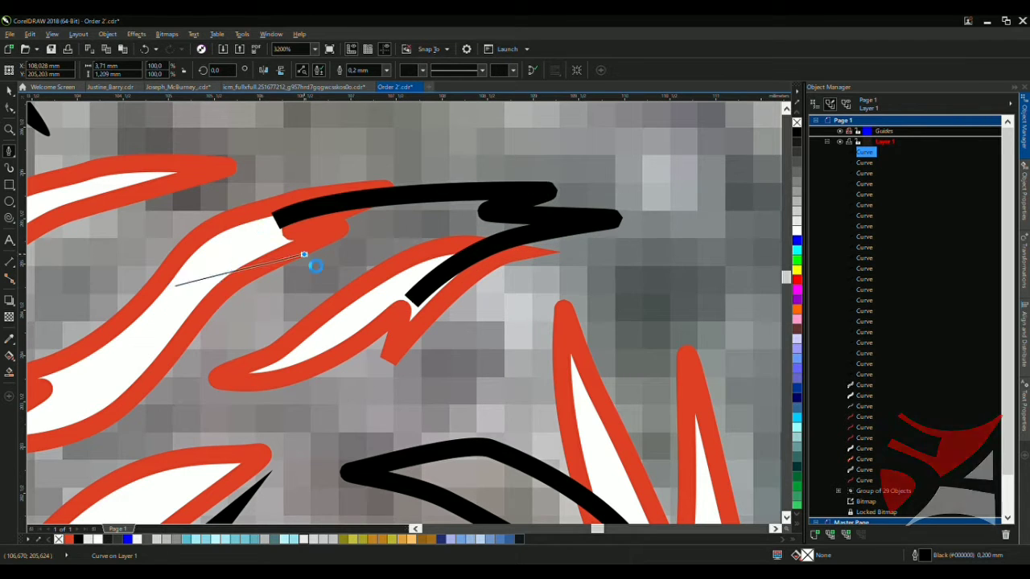
left_click(173, 286)
left_click(245, 306)
left_click(172, 380)
left_click(129, 411)
left_click_drag(245, 400, 328, 371)
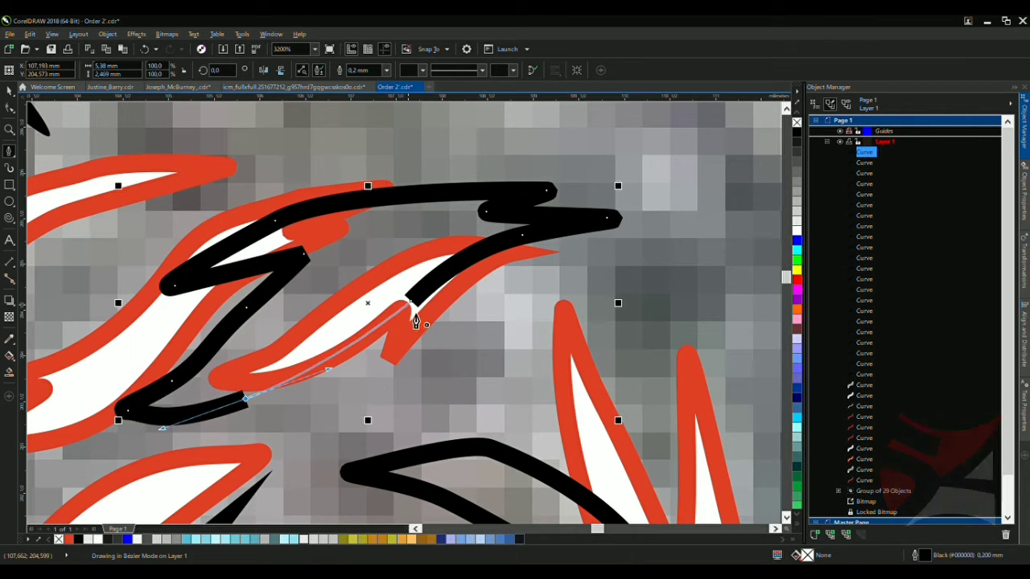
Trace the neighbouring dark stripe farther behind the eye as a closed curve, about 4.2 × 4.5 mm
scroll(415, 322, "down", 4)
scroll(299, 265, "up", 2)
scroll(313, 230, "down", 1)
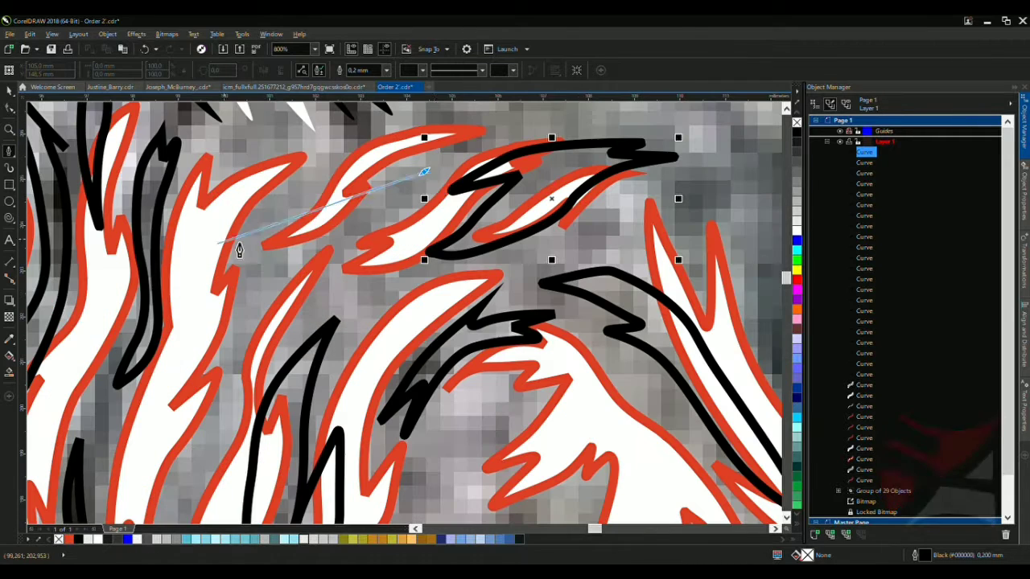
left_click_drag(427, 167, 390, 197)
left_click(276, 262)
left_click(241, 322)
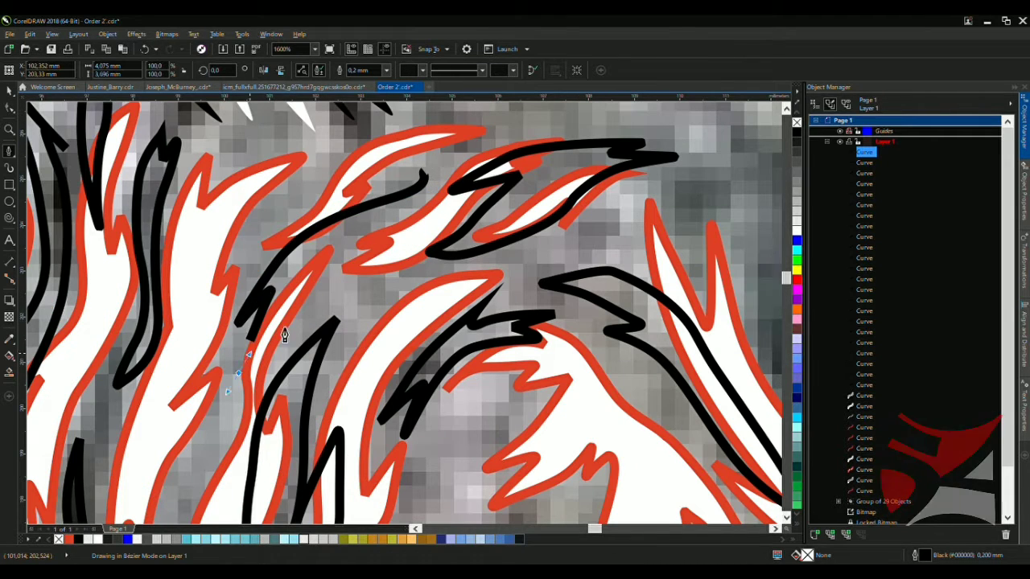
left_click(306, 299)
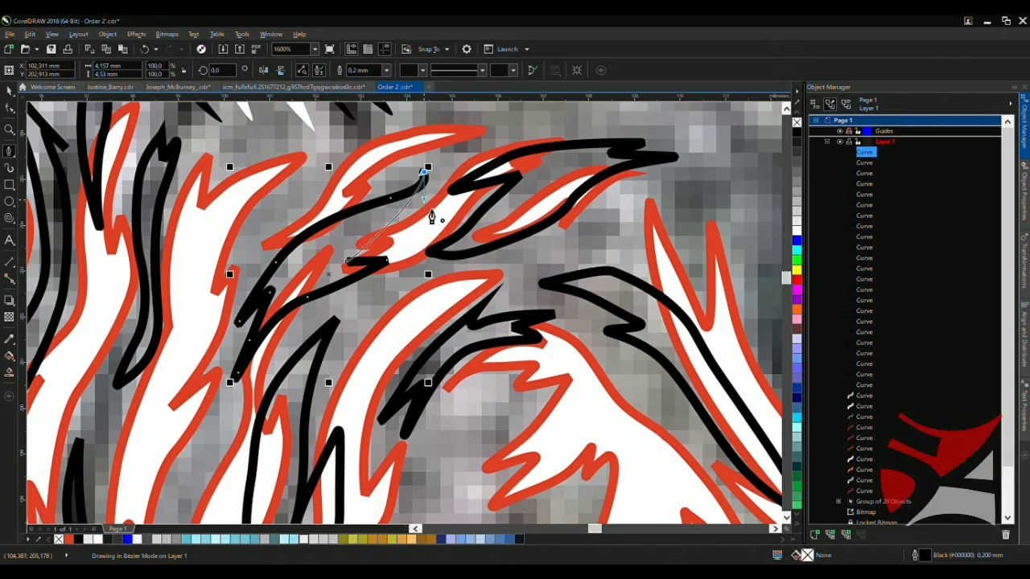
left_click(425, 171)
Outline the curved dark stripe running down from the rear of the white tuft, about 4.9 × 6.8 mm
scroll(433, 234, "down", 2)
scroll(447, 268, "up", 2)
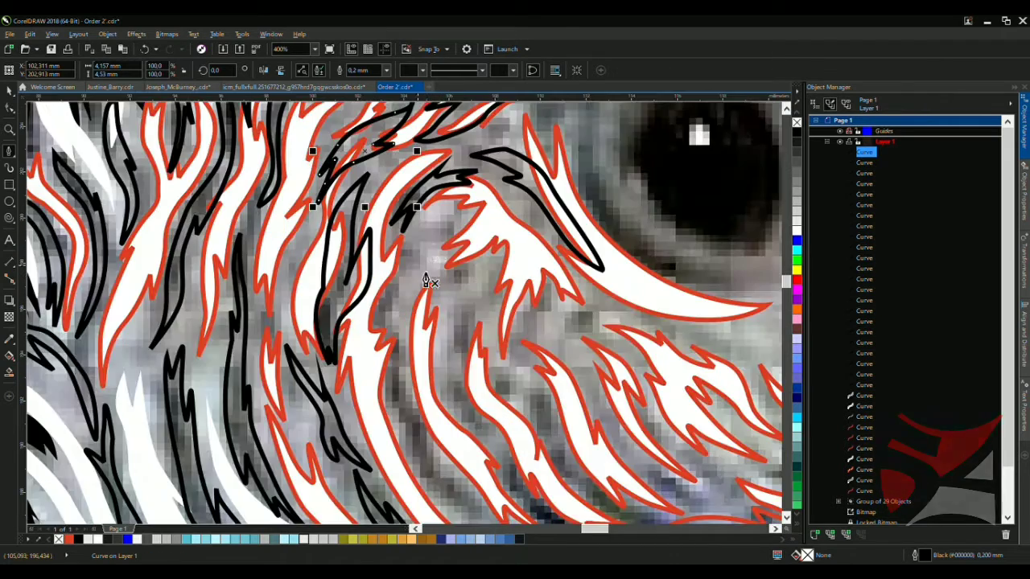
left_click(529, 157)
left_click_drag(394, 257, 386, 275)
left_click_drag(370, 324, 350, 342)
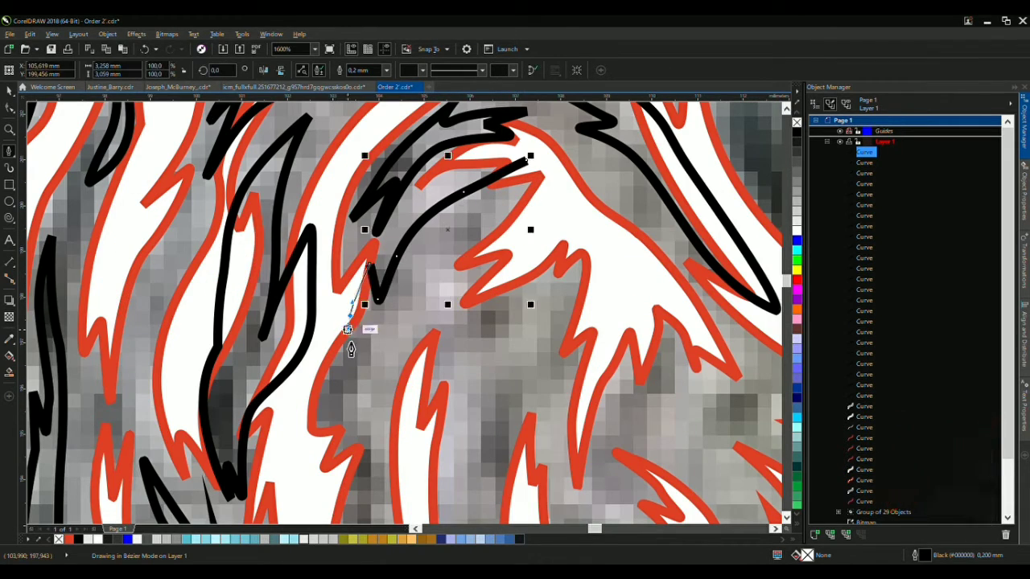
left_click(324, 465)
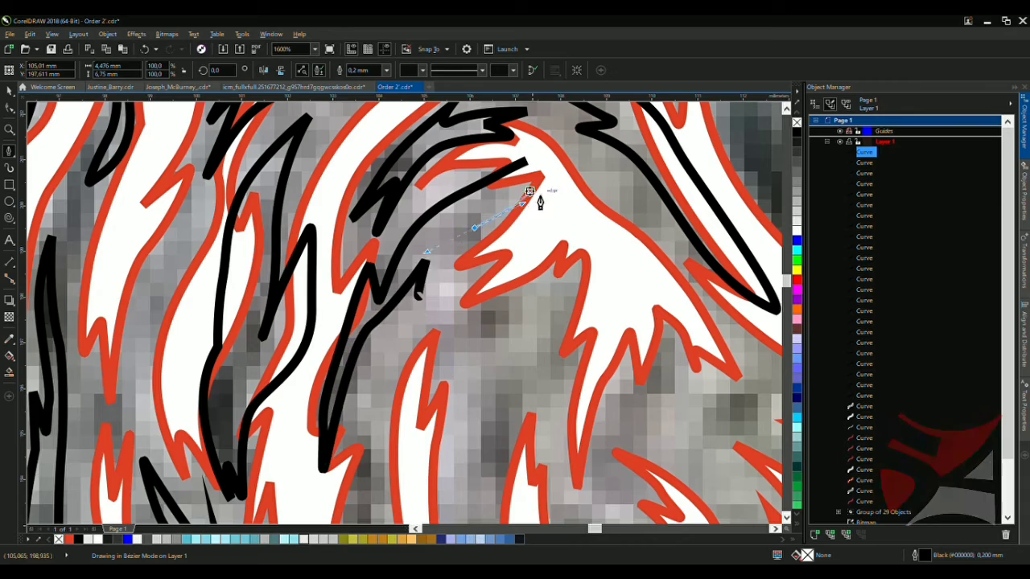
left_click(544, 158)
Trace the long dark stripe running down the cheek toward the blue patch as a closed curve, about 6.3 × 9.8 mm
scroll(538, 169, "down", 2)
scroll(510, 207, "up", 3)
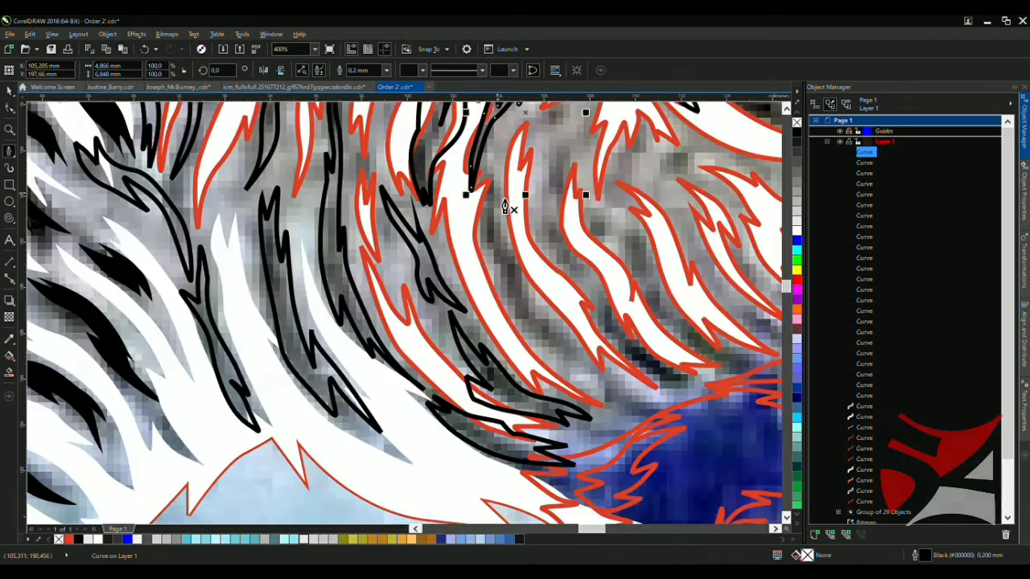
left_click_drag(475, 209, 472, 239)
scroll(483, 322, "down", 3)
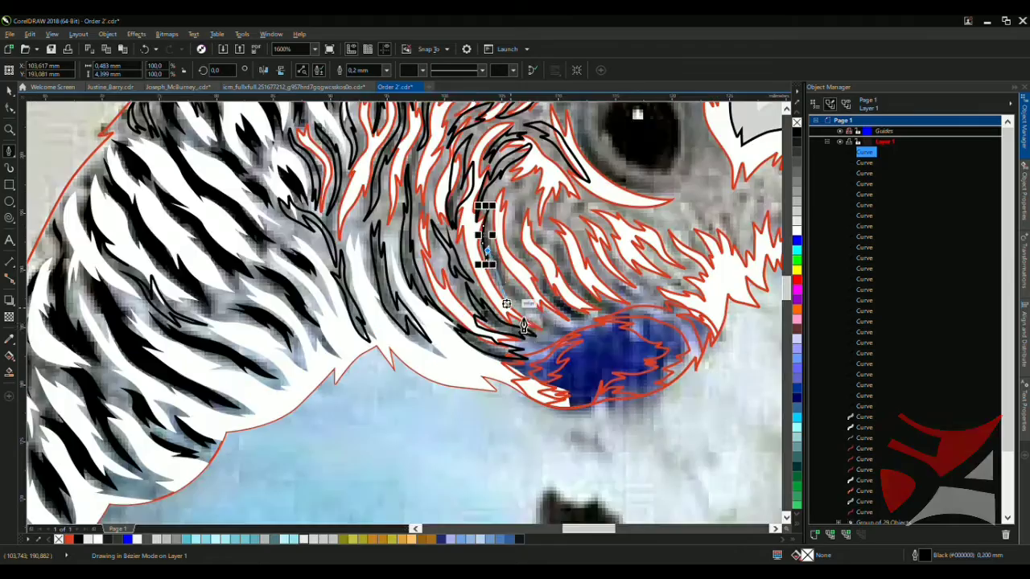
scroll(465, 209, "up", 1)
left_click_drag(555, 310, 568, 325)
left_click(621, 338)
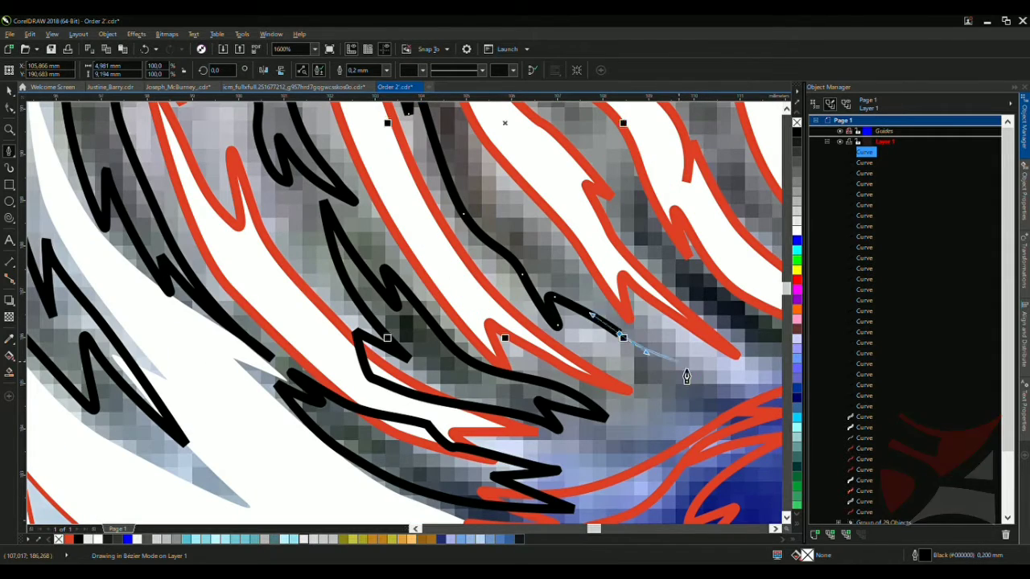
double_click(683, 363)
scroll(543, 246, "down", 3)
scroll(541, 255, "up", 3)
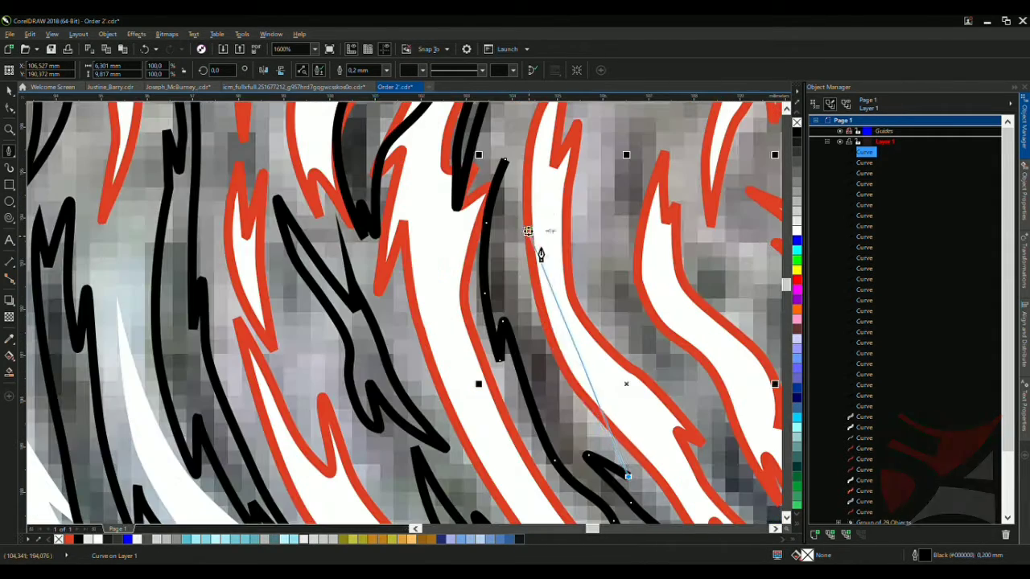
left_click(541, 354)
left_click(525, 254)
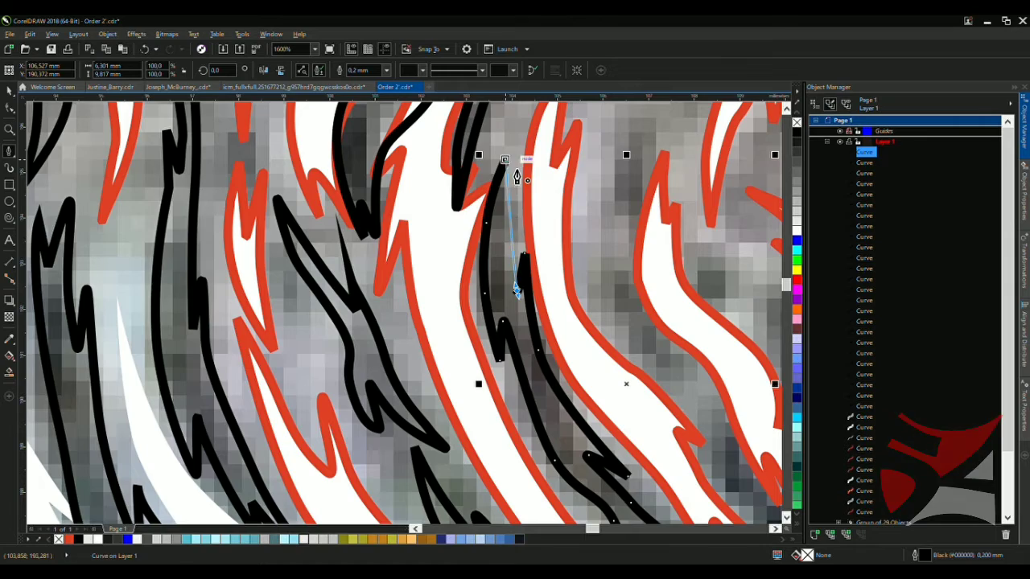
Outline the next dark cheek stripe below the white tuft with a closed jagged curve, about 2.8 × 8.9 mm
scroll(503, 250, "down", 3)
scroll(434, 210, "up", 3)
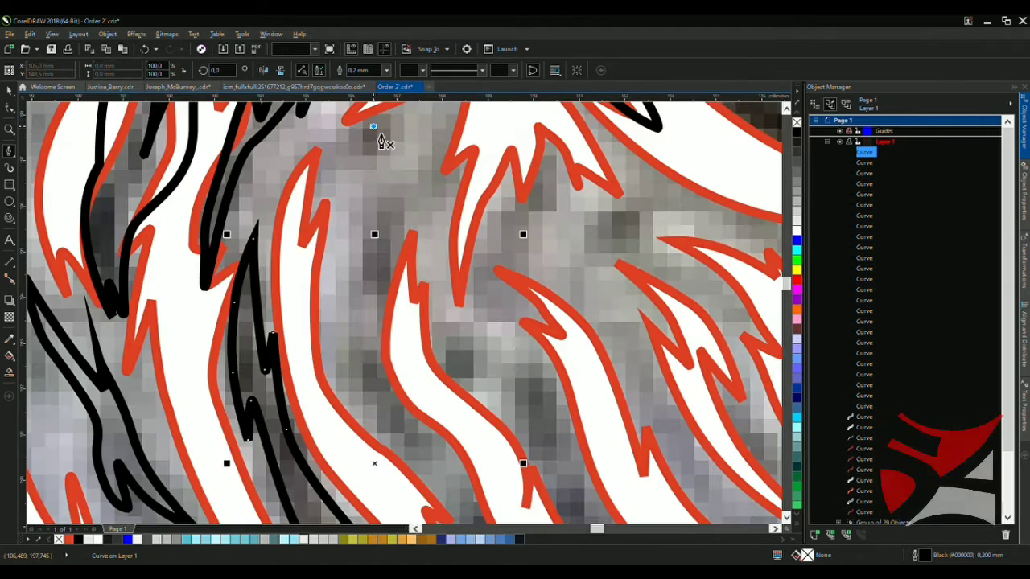
left_click_drag(336, 201, 365, 196)
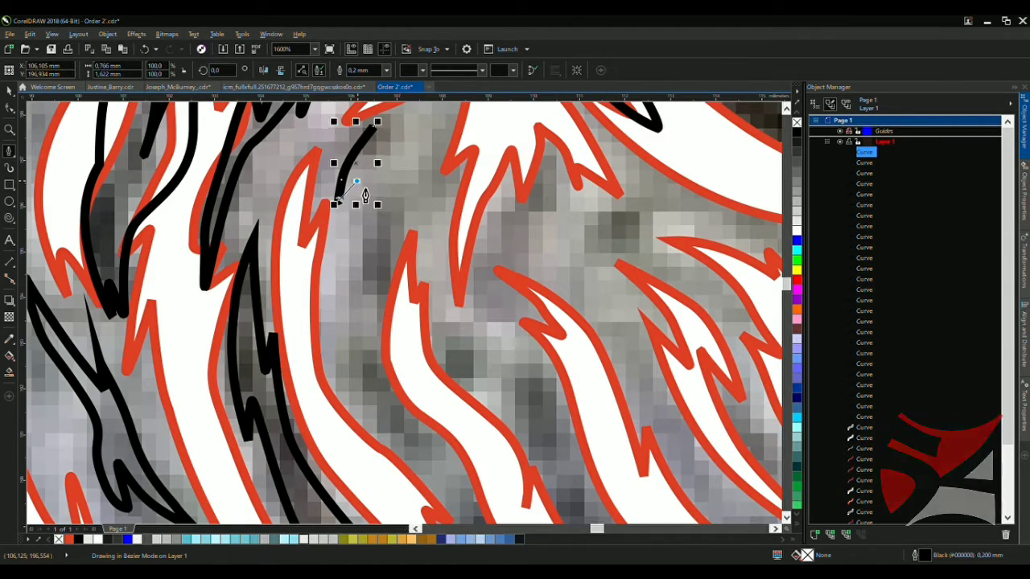
left_click(388, 471)
scroll(356, 329, "down", 3)
scroll(370, 304, "up", 2)
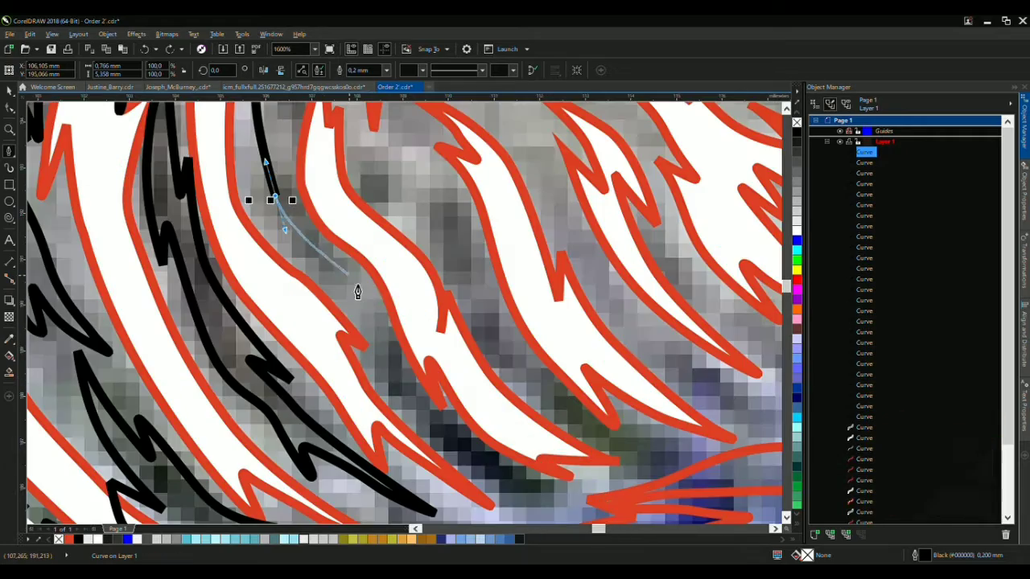
left_click(378, 326)
scroll(375, 278, "up", 3)
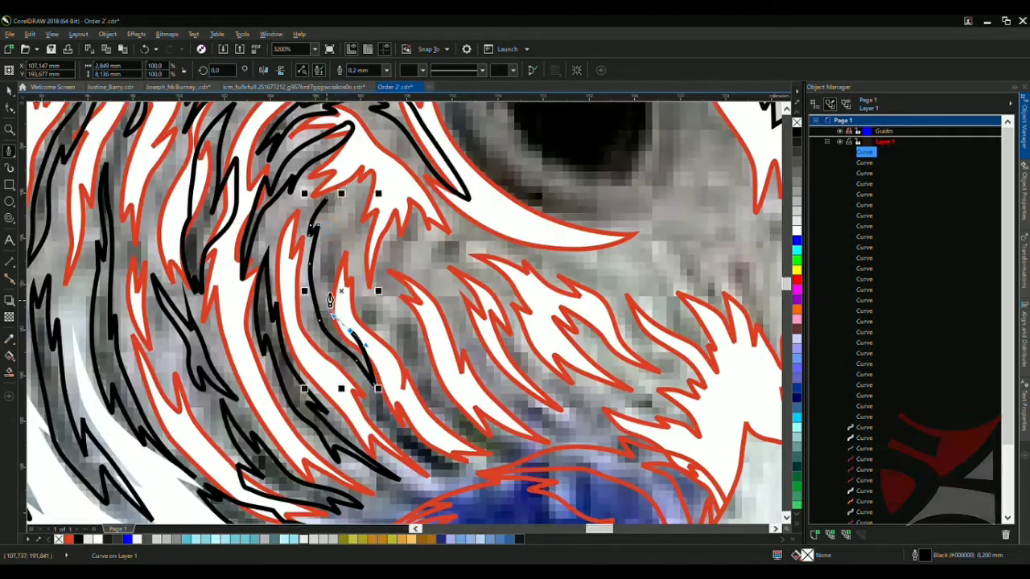
scroll(330, 299, "up", 1)
left_click_drag(322, 248, 335, 186)
scroll(322, 241, "down", 1)
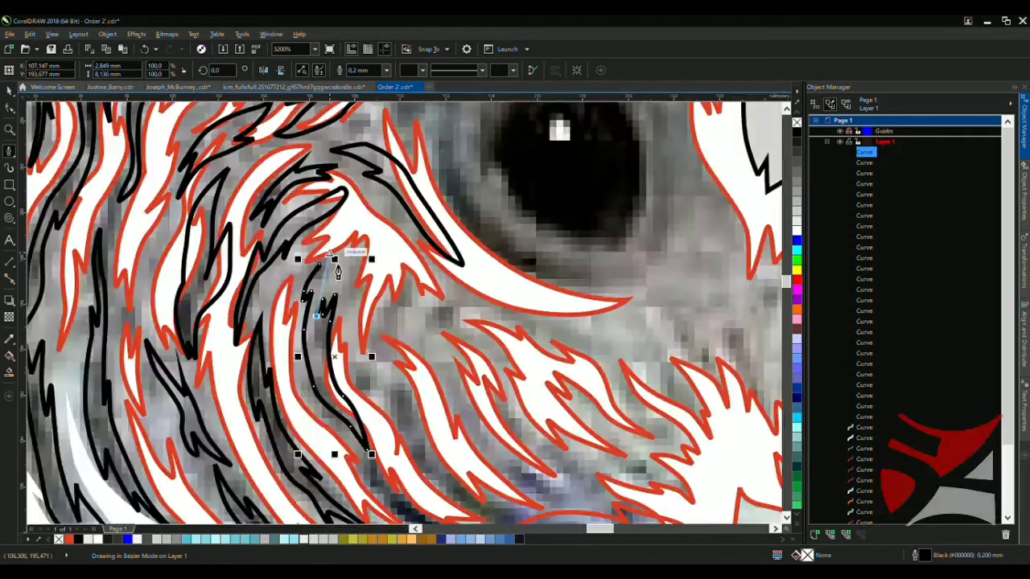
scroll(331, 298, "up", 1)
left_click(353, 255)
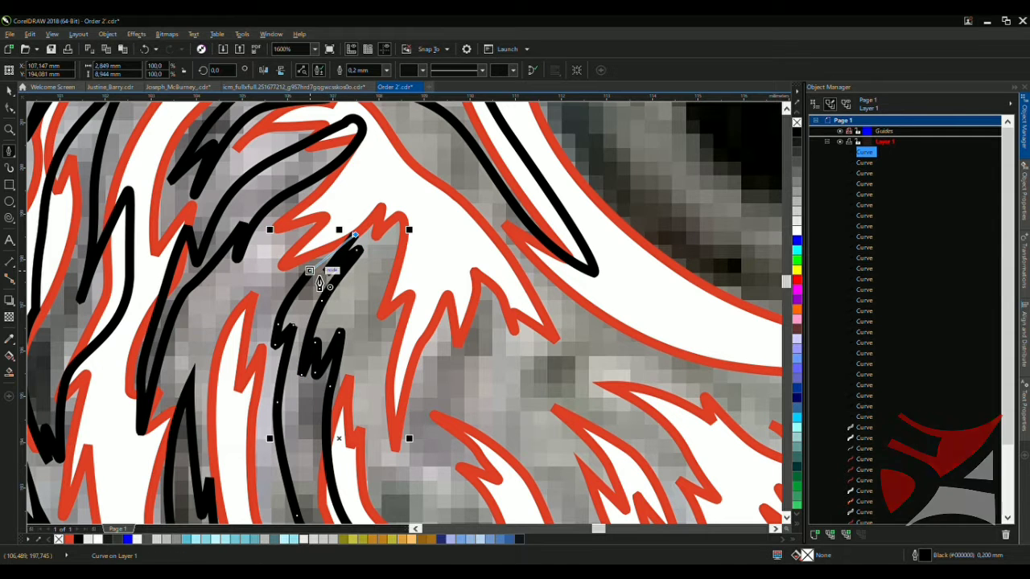
Outline the short dark stripe below the white tuft's points as a closed curve with a forked lower end
scroll(372, 187, "down", 1)
scroll(392, 354, "up", 1)
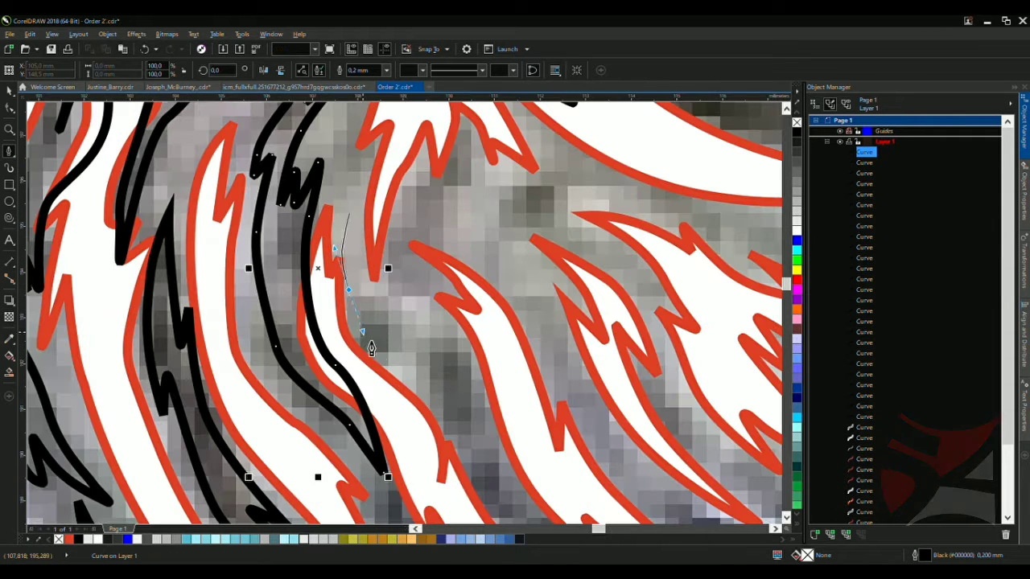
left_click(406, 361)
left_click(404, 298)
left_click(393, 151)
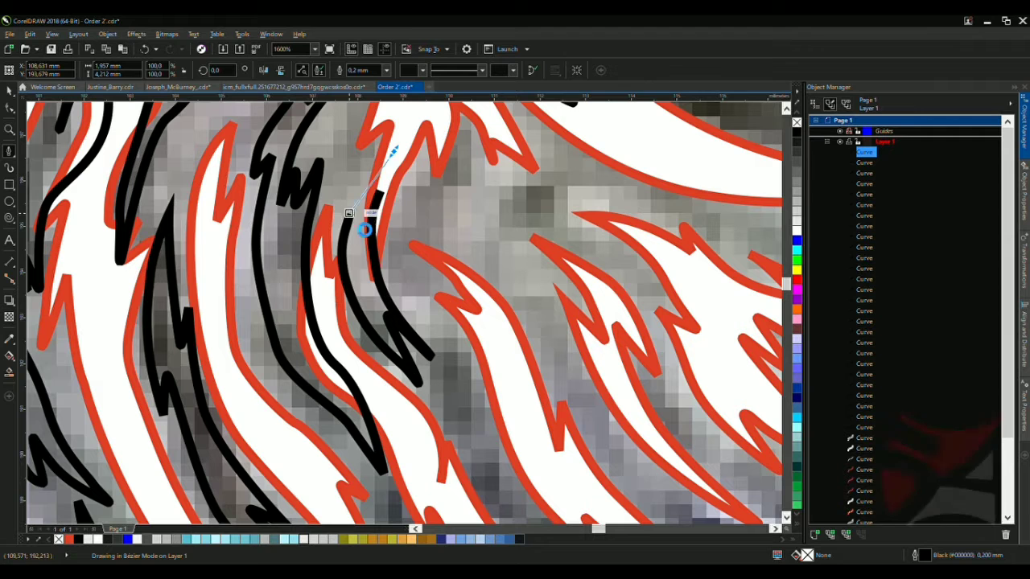
left_click(359, 227)
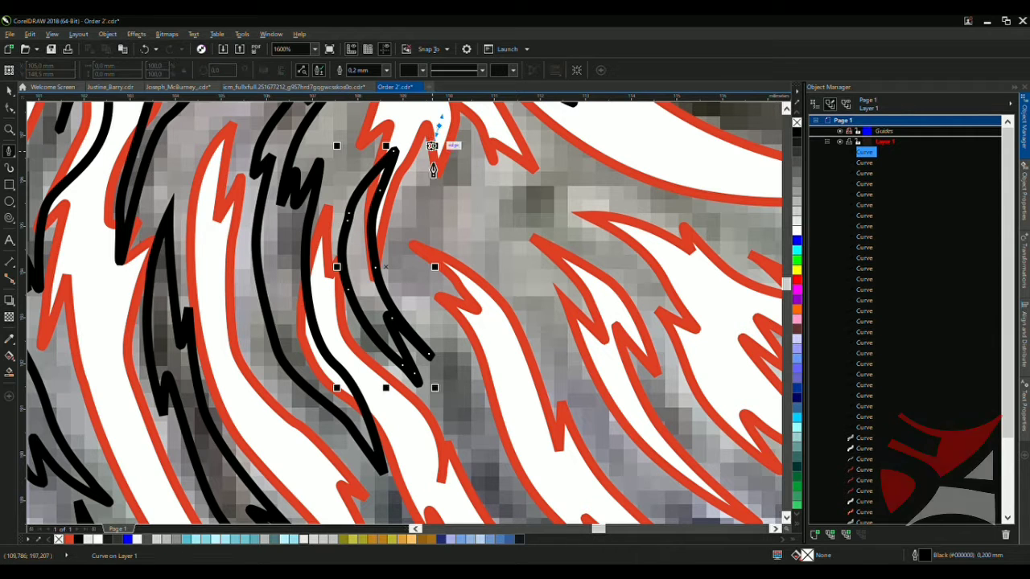
Trace the adjacent short dark stripe toward the beak side as a closed curve, about 2.5 × 5.2 mm
left_click(441, 126)
left_click(410, 205)
left_click(434, 309)
left_click(521, 363)
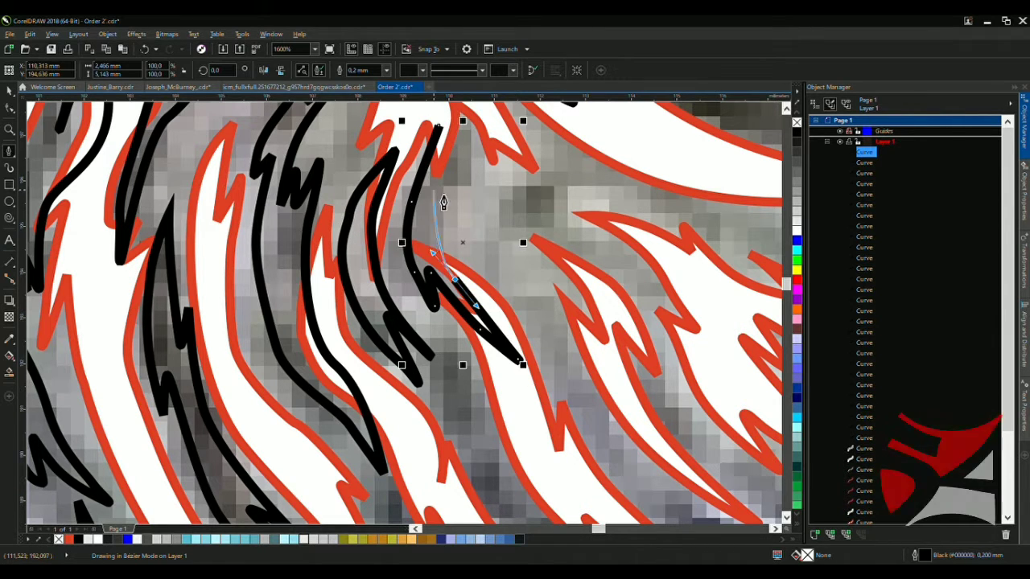
scroll(459, 137, "down", 2)
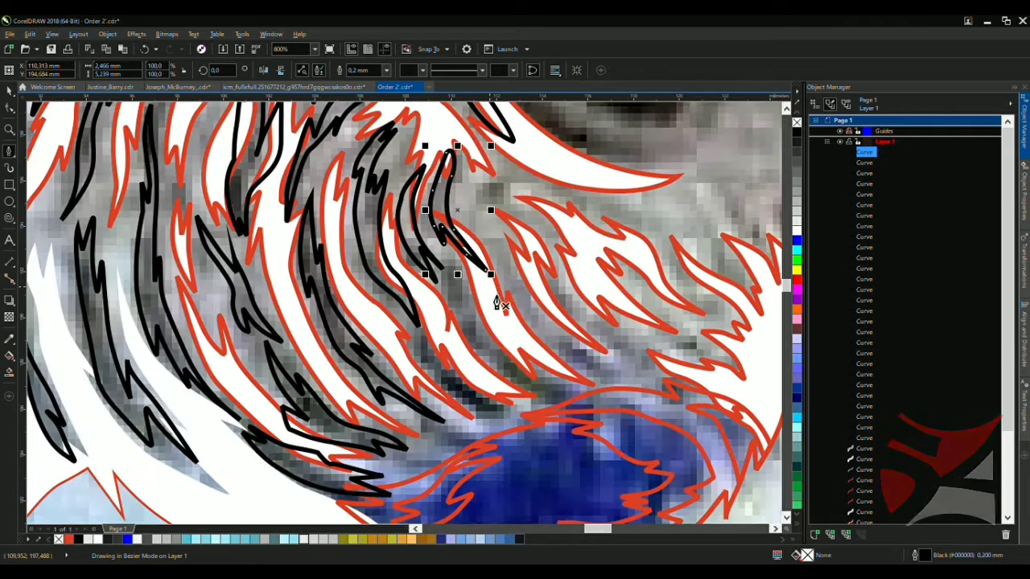
Outline the dark stripe below it, curving down toward the blue patch, as a closed jagged curve about 4.7 × 5.5 mm
scroll(495, 294, "up", 2)
left_click_drag(426, 207, 438, 298)
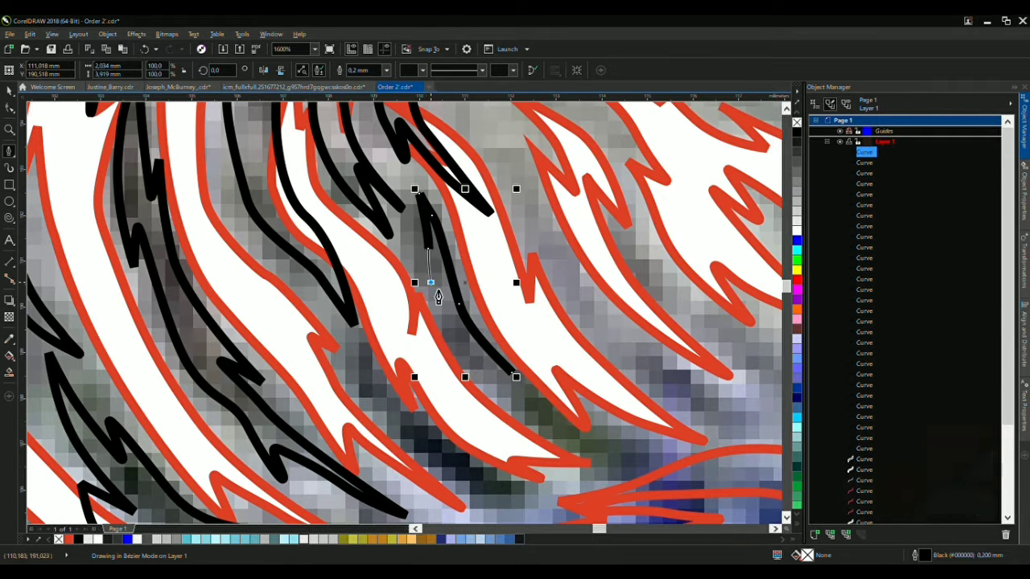
left_click_drag(632, 448, 575, 425)
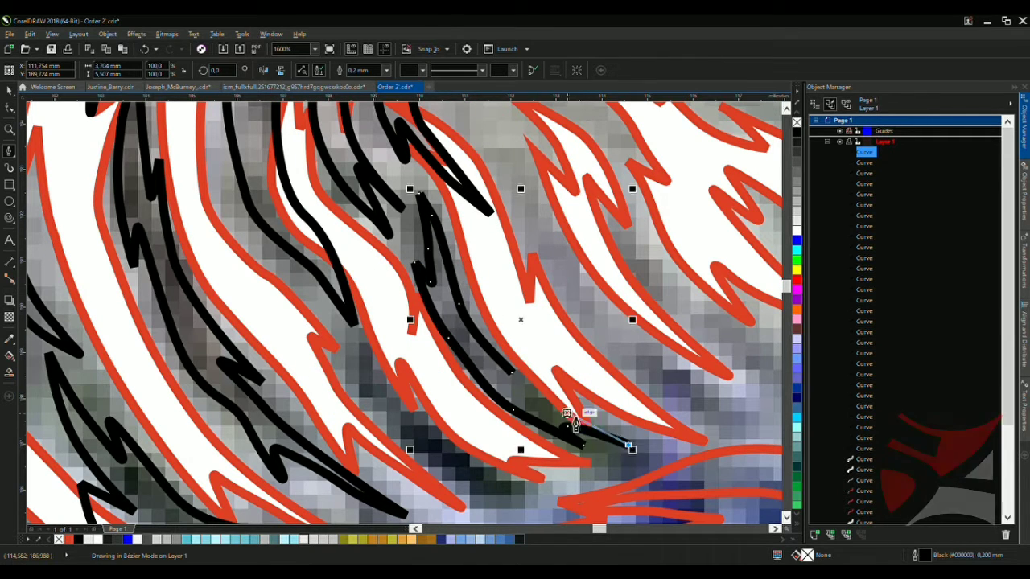
left_click_drag(520, 390, 518, 388)
scroll(386, 363, "up", 1)
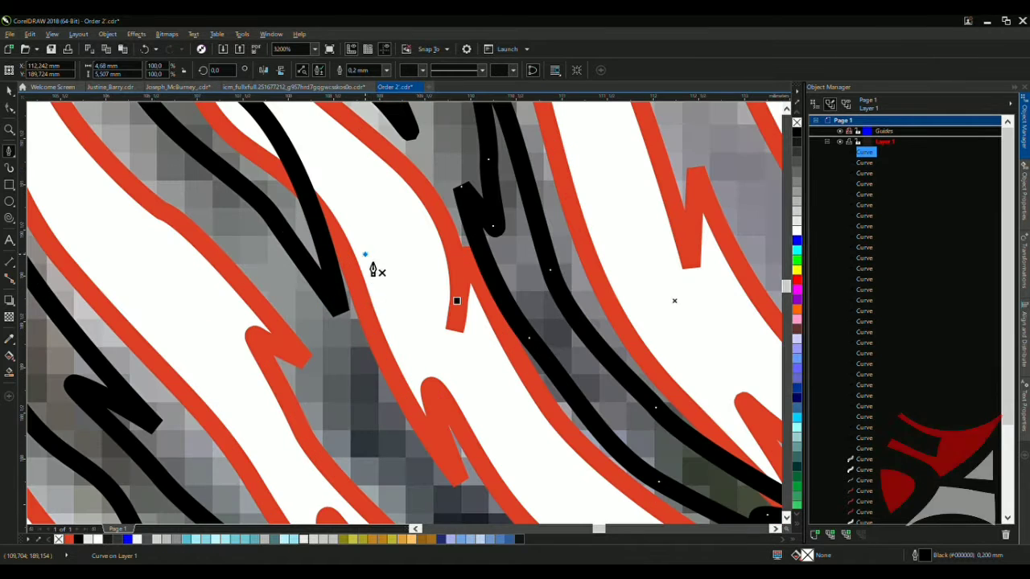
Trace the very dark stripe just above the rear part of the blue patch as a closed curve, about 4.7 × 4.3 mm
left_click_drag(373, 269, 333, 363)
scroll(299, 276, "down", 2)
scroll(298, 320, "up", 1)
scroll(299, 320, "down", 1)
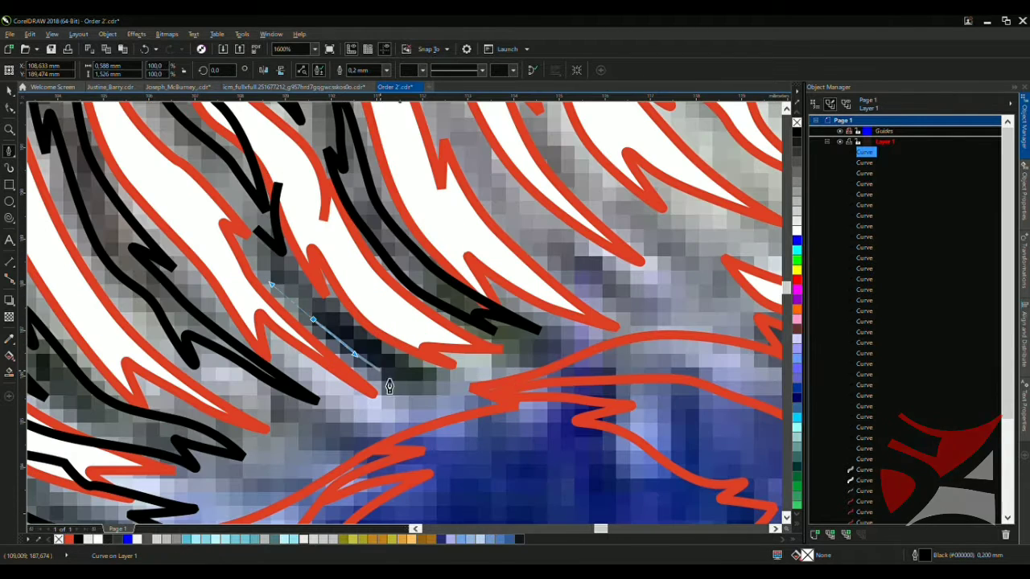
left_click_drag(402, 372, 442, 379)
left_click(474, 366)
left_click_drag(380, 315, 344, 280)
mouse_move(277, 184)
left_mouse_down()
mouse_move(294, 210)
mouse_move(289, 201)
left_mouse_up()
scroll(322, 241, "down", 3)
Outline the long dark stripe sweeping down between the white feathers to above the blue patch, about 7.1 × 7.2 mm
scroll(384, 223, "up", 3)
scroll(256, 304, "up", 1)
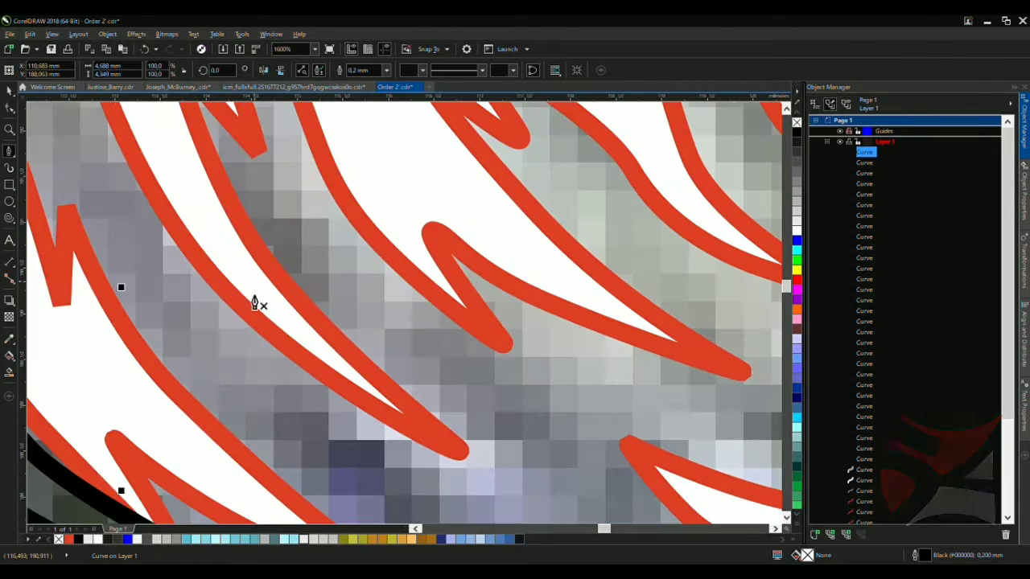
scroll(184, 446, "down", 1)
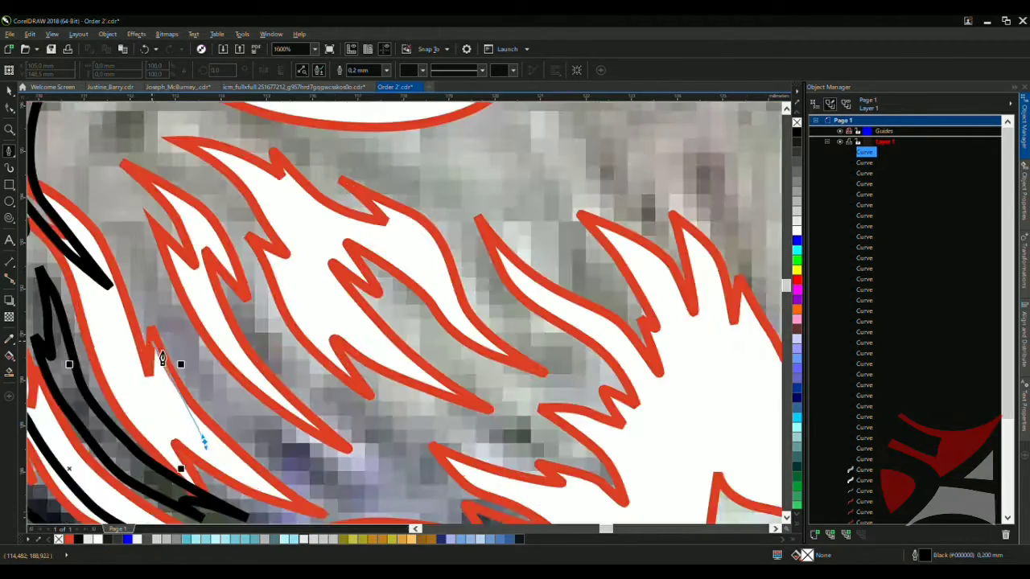
scroll(201, 437, "up", 1)
left_click(133, 330)
scroll(116, 210, "down", 2)
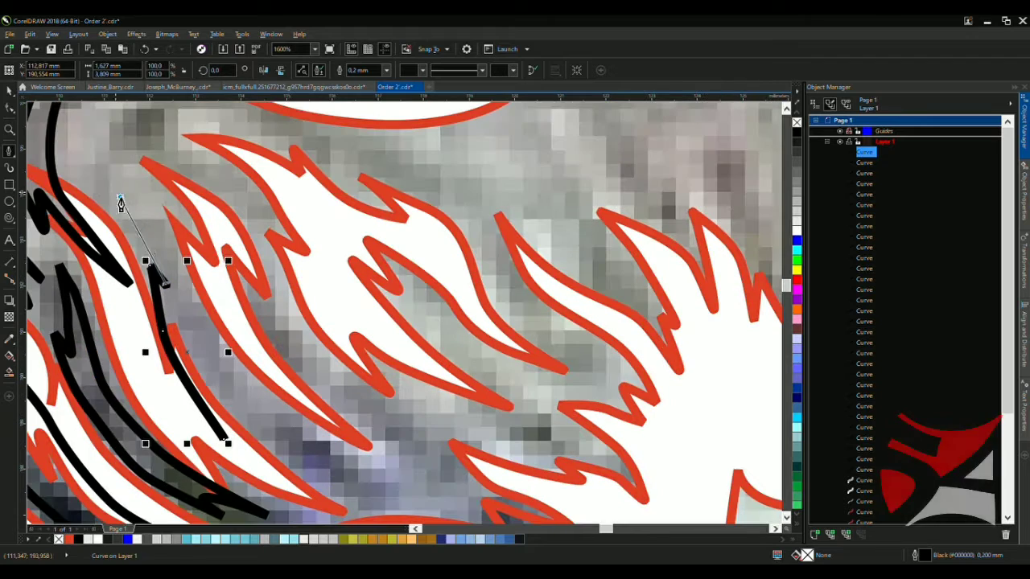
left_click_drag(84, 166, 168, 248)
left_click_drag(220, 355, 299, 413)
scroll(249, 329, "down", 1)
scroll(248, 329, "up", 1)
left_click_drag(238, 391, 201, 389)
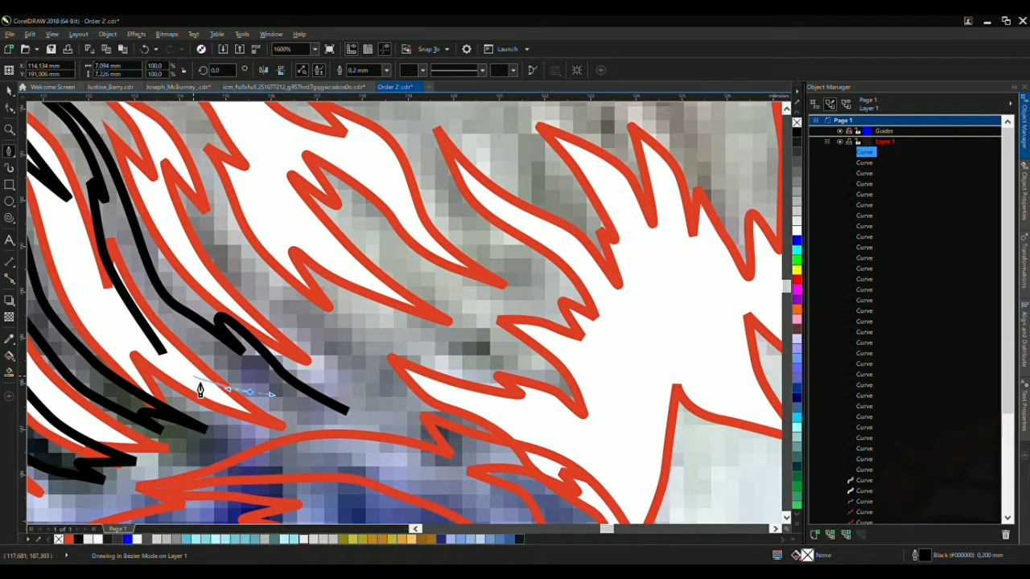
Trace the next dark stripe between the white feathers in front of the long stripe, about 4.8 × 5.4 mm
scroll(196, 393, "down", 1)
scroll(190, 314, "up", 1)
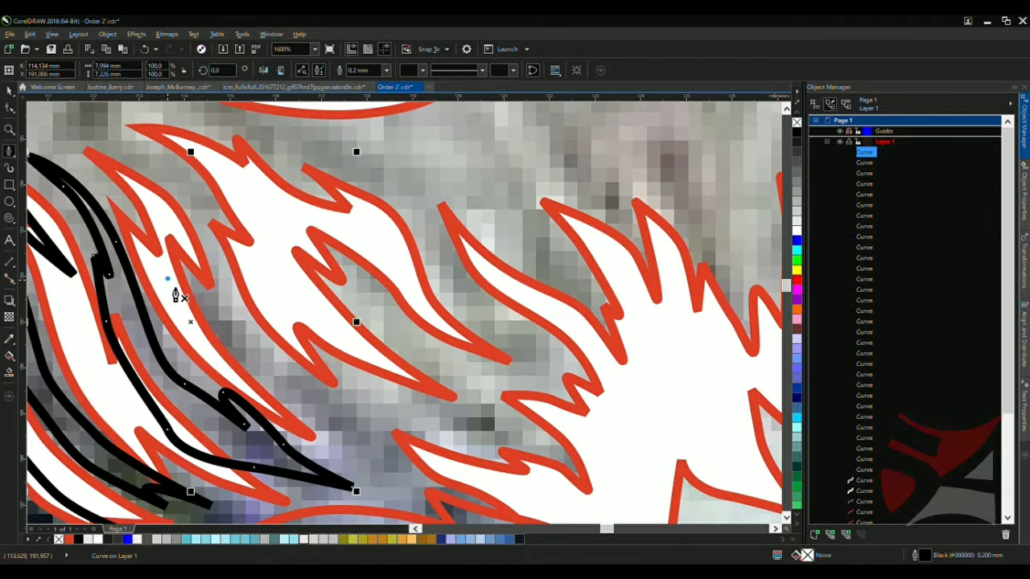
left_click_drag(383, 455, 338, 416)
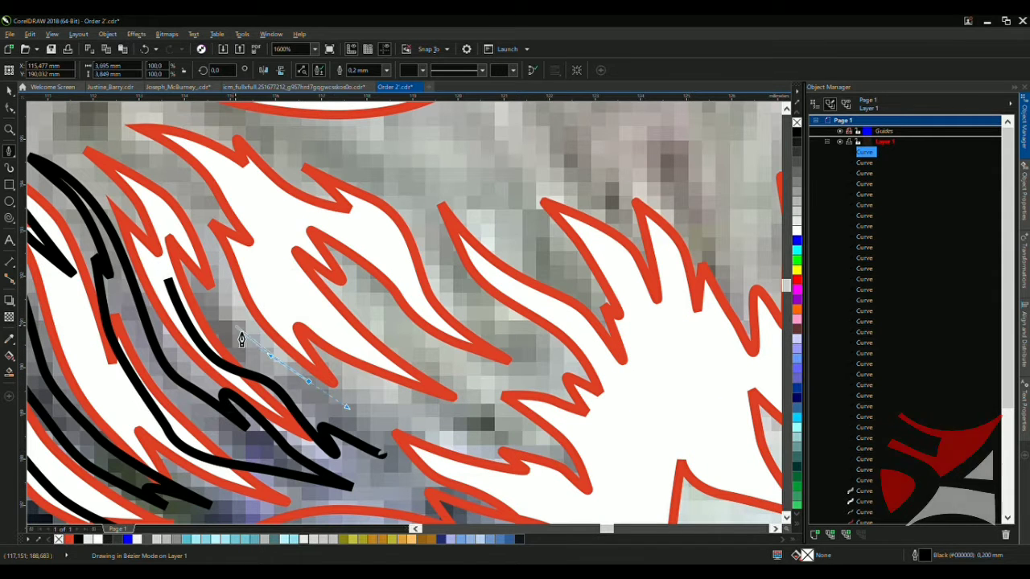
left_click_drag(178, 286, 165, 271)
key("space")
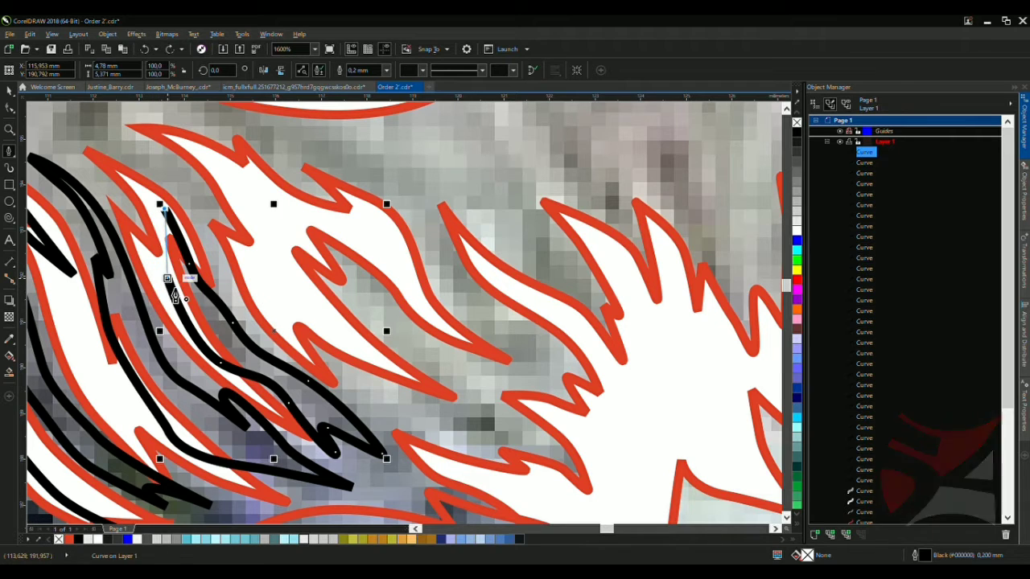
scroll(190, 264, "down", 1)
Trace the jagged rear end and upper edge of the dark band running along the white crescent beneath the eye
scroll(304, 239, "down", 2)
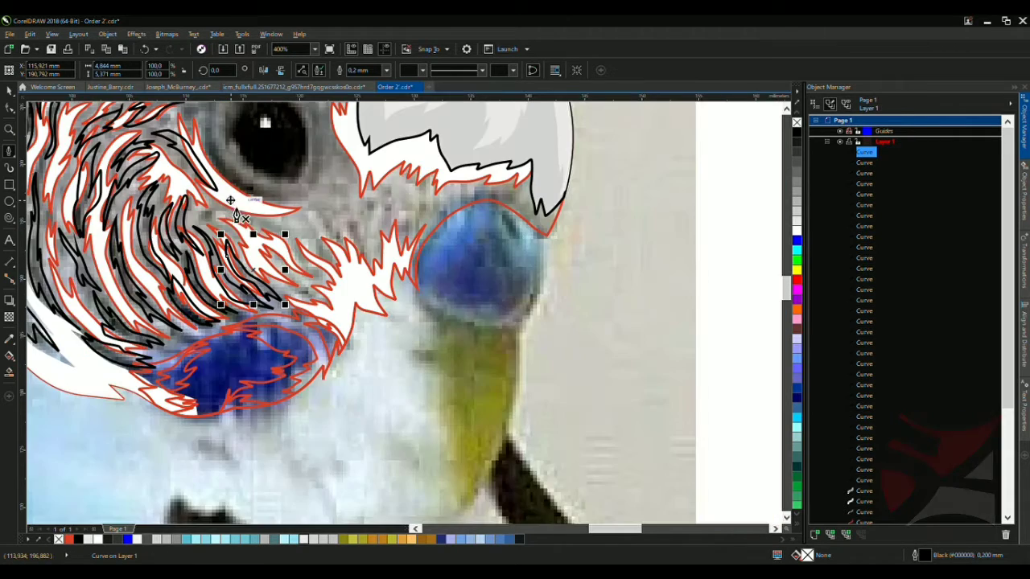
scroll(338, 266, "up", 3)
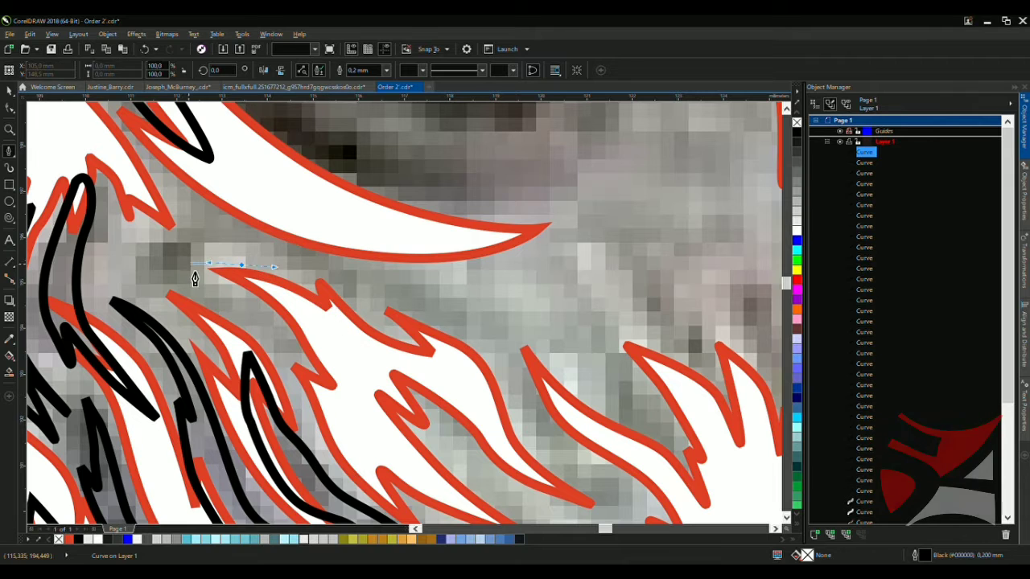
mouse_move(194, 278)
left_mouse_down()
mouse_move(112, 237)
mouse_move(196, 211)
left_mouse_up()
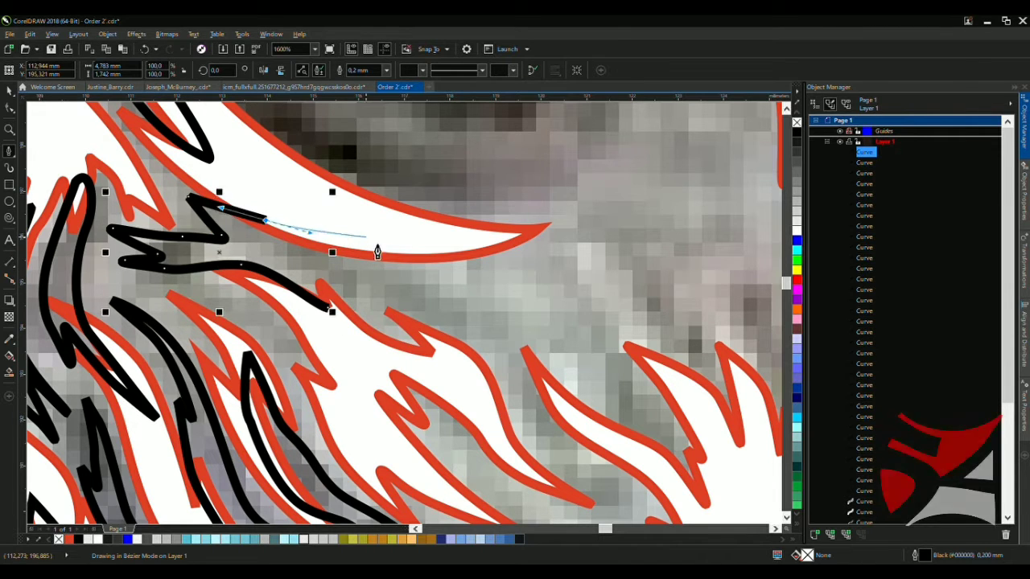
left_click_drag(472, 236, 474, 261)
scroll(478, 262, "up", 1)
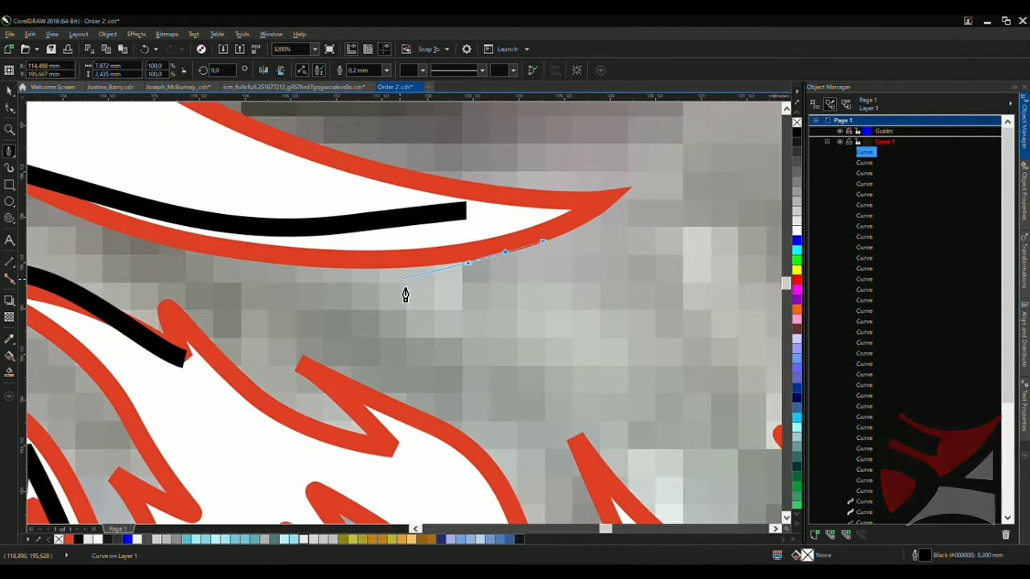
Complete the band's jagged front tip and lower edge, closing its outline at about 8.8 × 3.8 mm
left_click_drag(383, 284, 406, 288)
left_click(457, 288)
left_click(507, 310)
left_click(412, 322)
left_click(487, 373)
left_click(550, 482)
left_click_drag(405, 390, 455, 406)
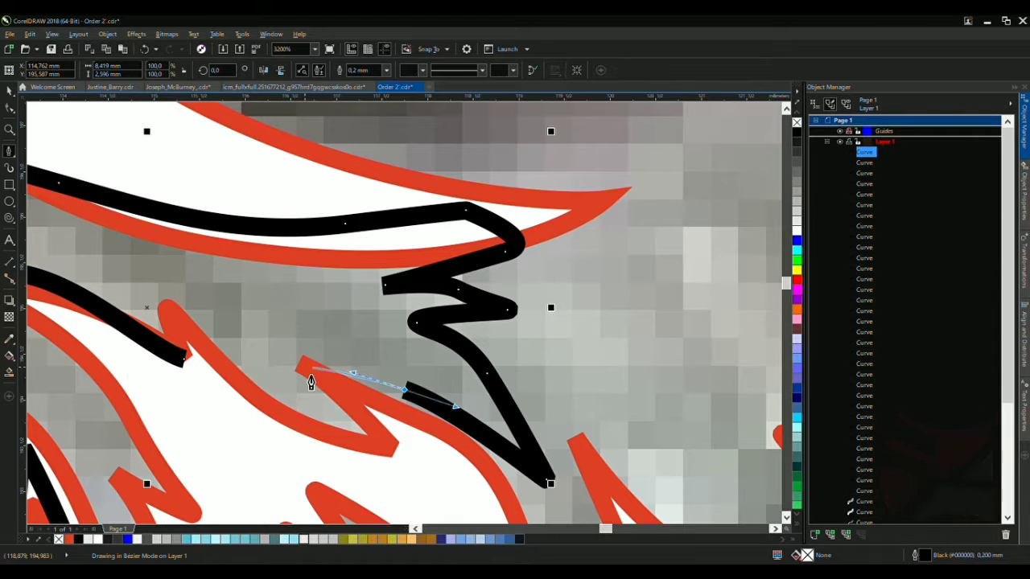
left_click(233, 343)
left_click_drag(184, 357, 258, 426)
scroll(257, 426, "down", 1)
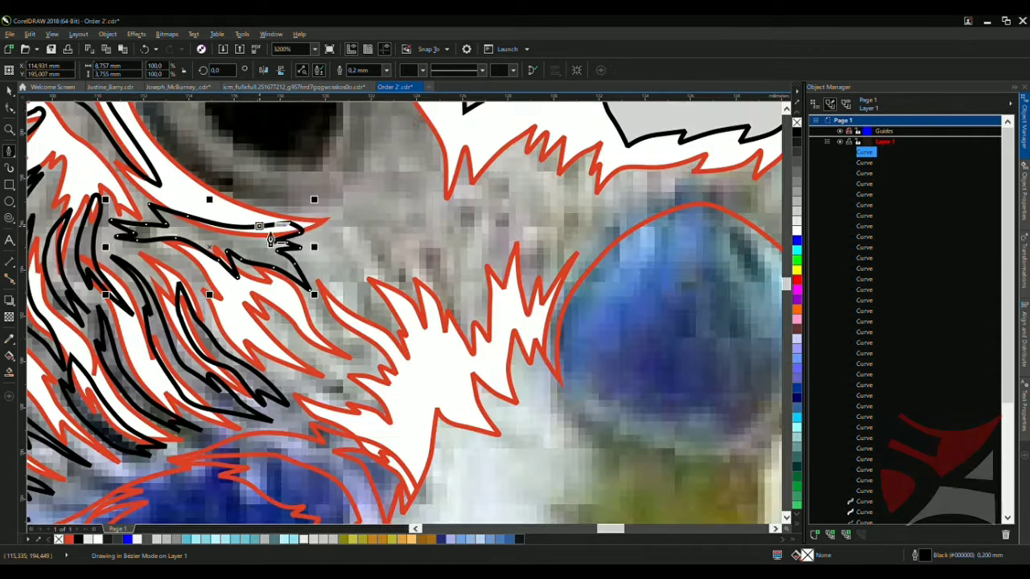
Outline the dark gap between the lower white feathers above the blue patch with a closed, notched curve
scroll(378, 425, "up", 1)
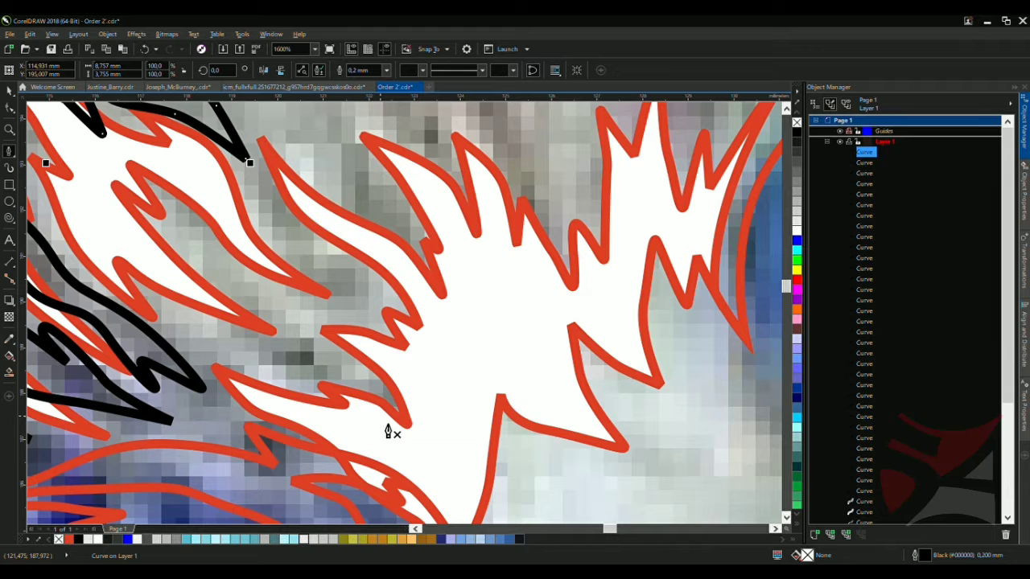
left_click(243, 363)
left_click_drag(231, 322, 266, 325)
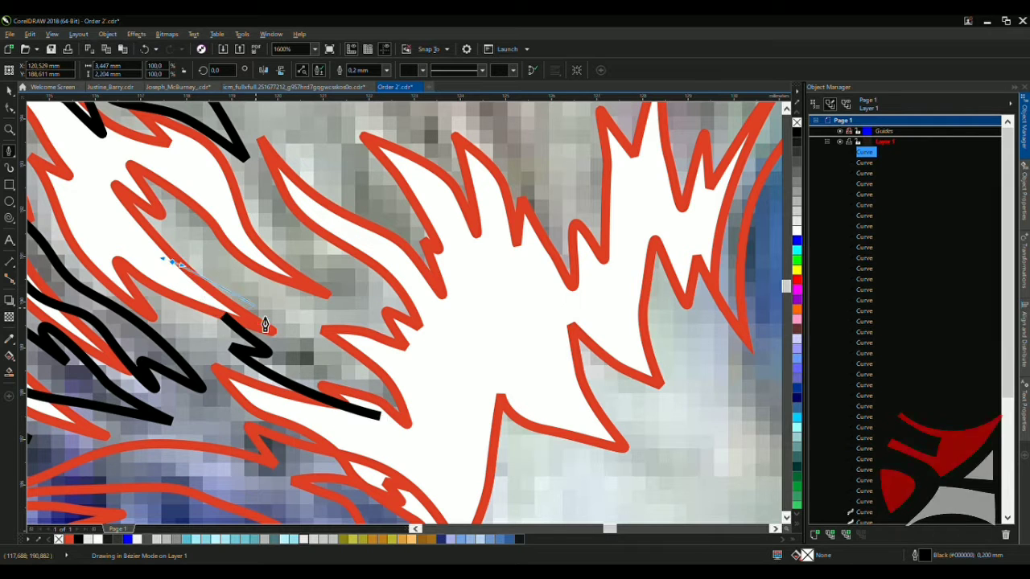
left_click(440, 446)
Trace the neighbouring dark gap directly above it, between the white feathers, as a closed curve about 3.9 × 3.8 mm
left_click(419, 372)
left_click(346, 328)
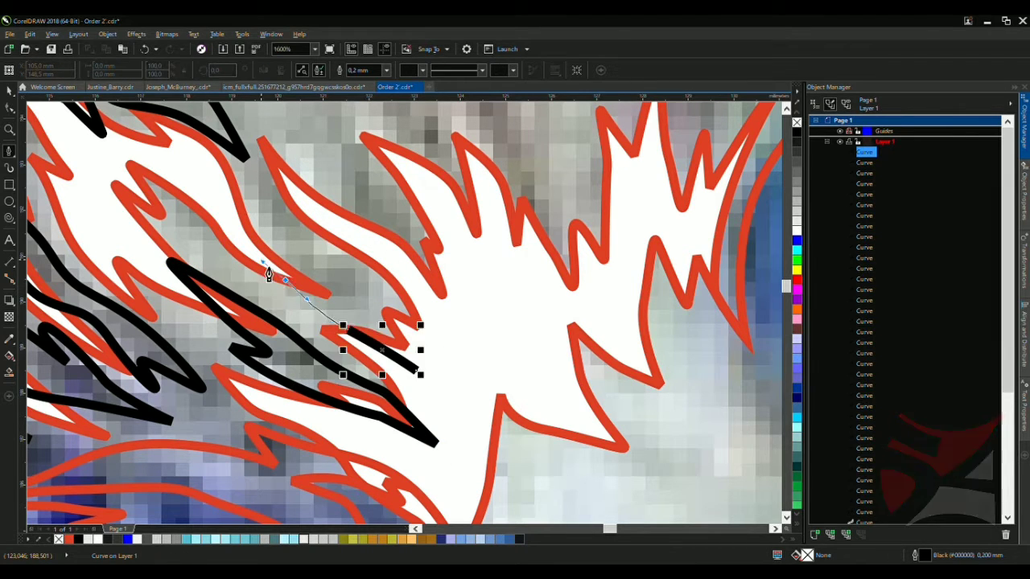
left_click_drag(242, 219, 280, 249)
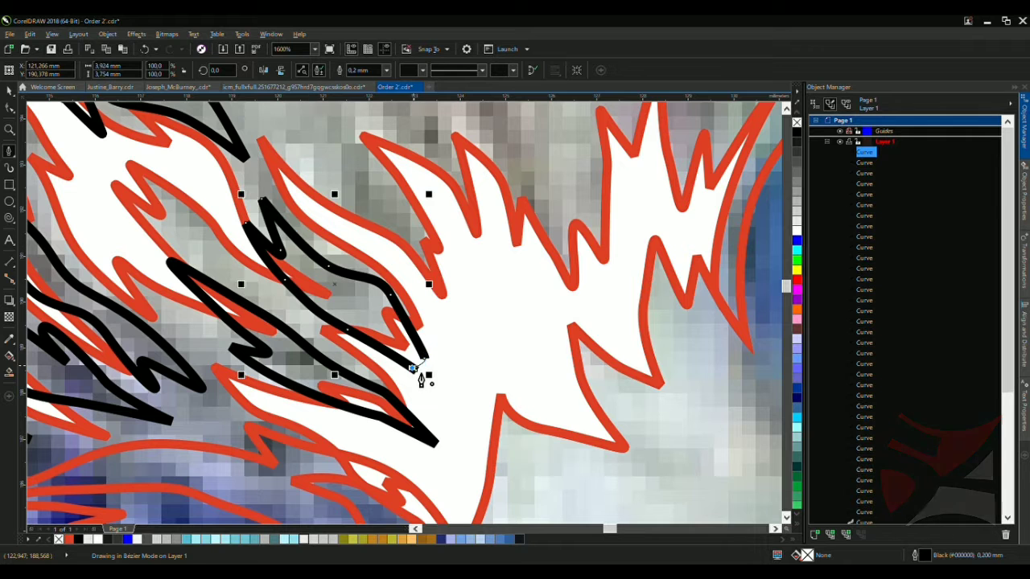
scroll(419, 386, "down", 3)
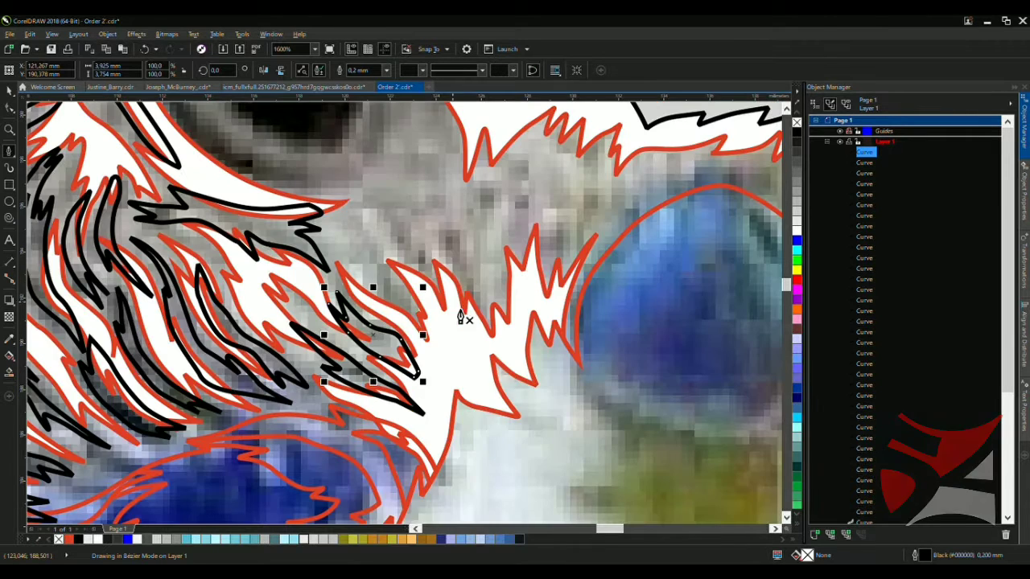
Start the multi-pronged dark patch below the front of the eye, tracing its lower strands between the white feather tips
scroll(375, 267, "up", 3)
left_click(336, 233)
left_click_drag(448, 374, 483, 437)
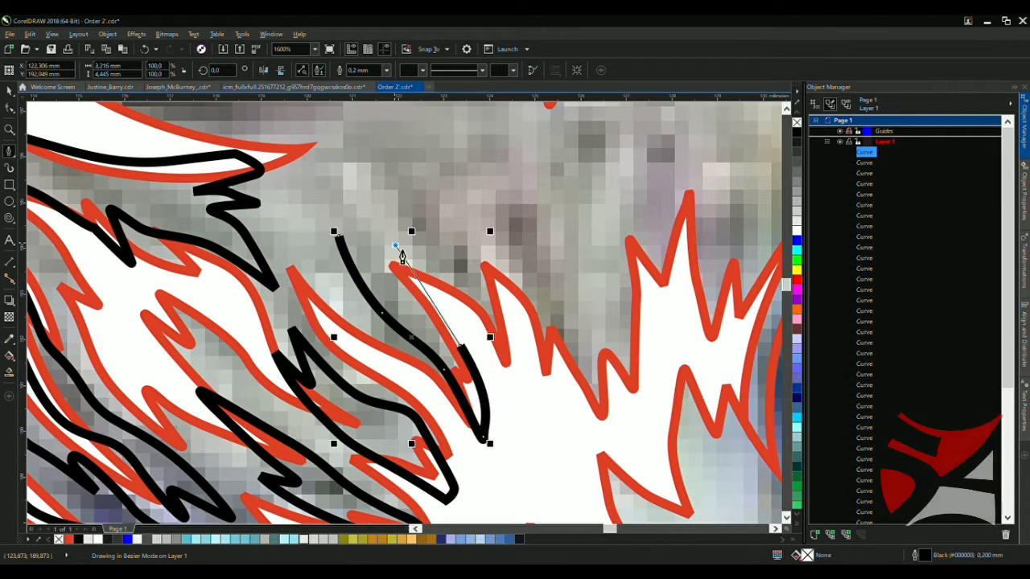
left_click_drag(395, 242, 426, 314)
left_click_drag(511, 390, 515, 402)
left_click_drag(479, 201, 485, 218)
mouse_move(486, 218)
left_mouse_down()
mouse_move(550, 338)
mouse_move(579, 363)
left_mouse_up()
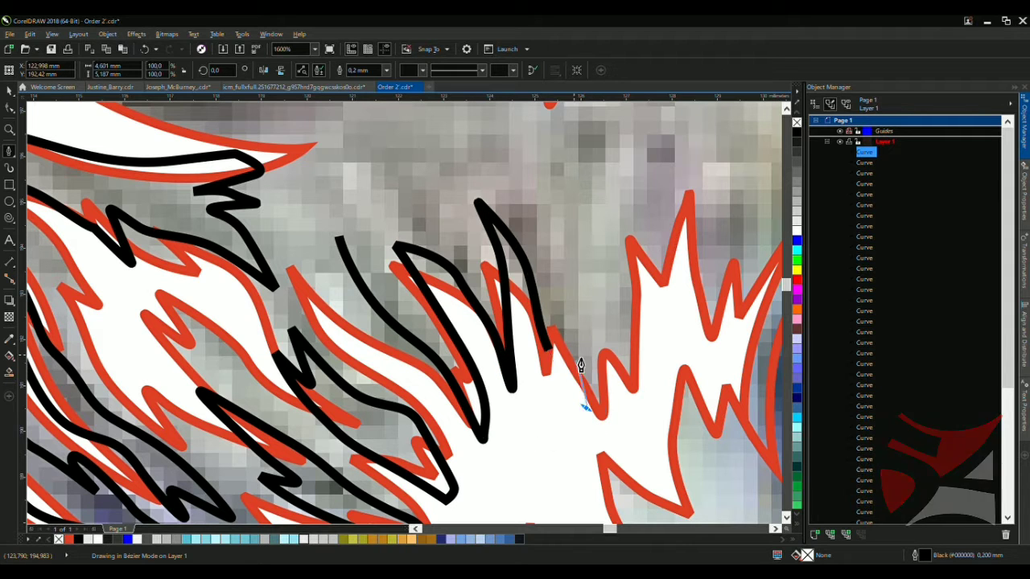
Trace the patch's jagged upper edge back to its start, closing the outline at about 5.4 × 6.9 mm
key("space")
left_click_drag(493, 154, 510, 212)
scroll(507, 225, "down", 2)
scroll(502, 233, "up", 3)
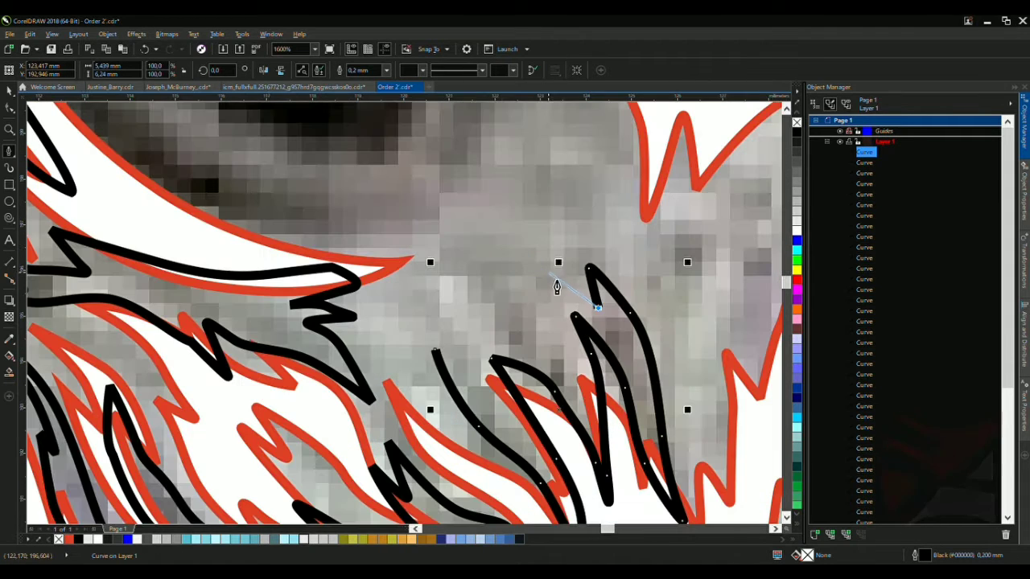
left_click_drag(478, 311, 479, 324)
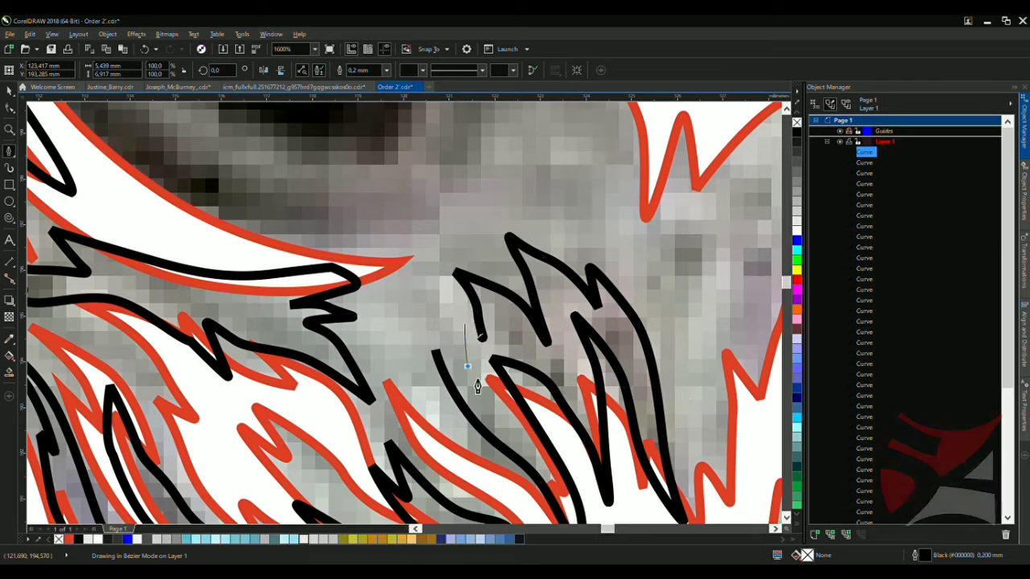
key("space")
scroll(378, 334, "down", 2)
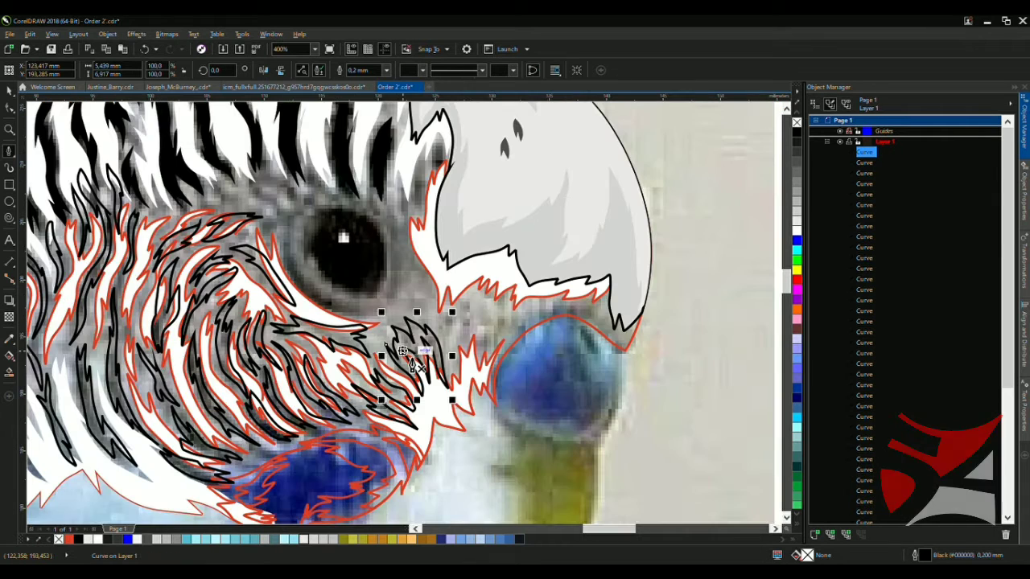
Start the outline of the grey eye surround at the white feather tips behind the eye, tracing small spikes about 1.6 × 4.0 mm
scroll(323, 265, "up", 2)
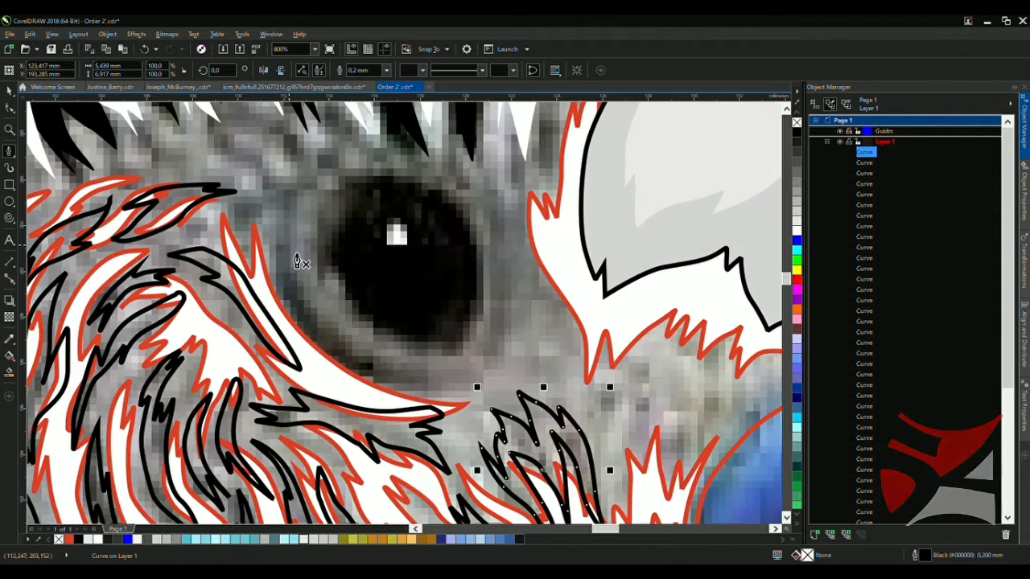
left_click(241, 358)
left_click(221, 291)
left_click(206, 229)
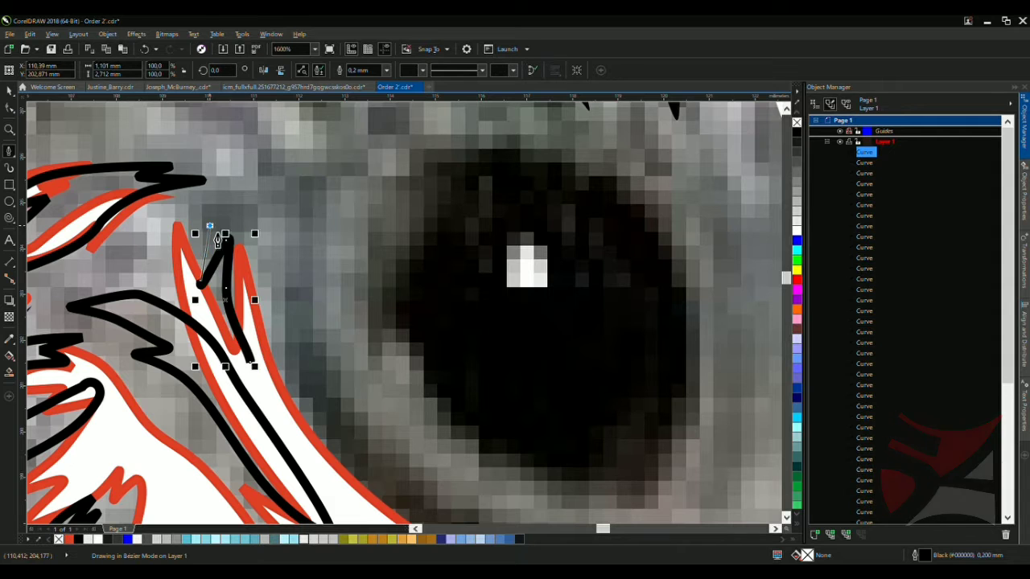
left_click(172, 223)
left_click(153, 277)
key("space")
scroll(128, 278, "down", 2)
scroll(129, 277, "up", 3)
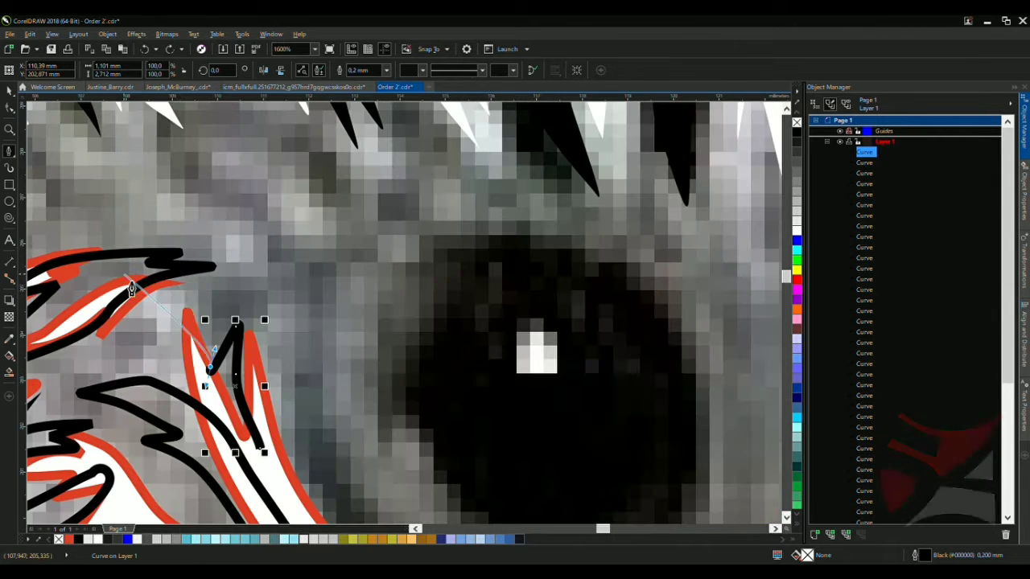
left_click_drag(225, 414, 207, 298)
left_click(252, 211)
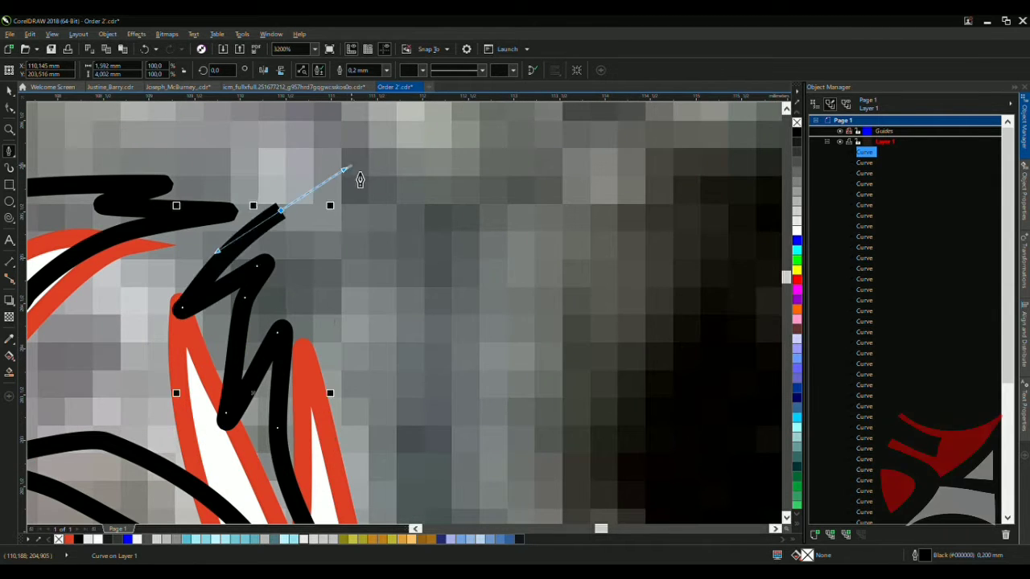
Extend the eye surround outline up behind the eye with large notches reaching toward the striped crown feathers
scroll(218, 233, "down", 3)
scroll(256, 255, "up", 2)
left_click(251, 244)
left_click(127, 169)
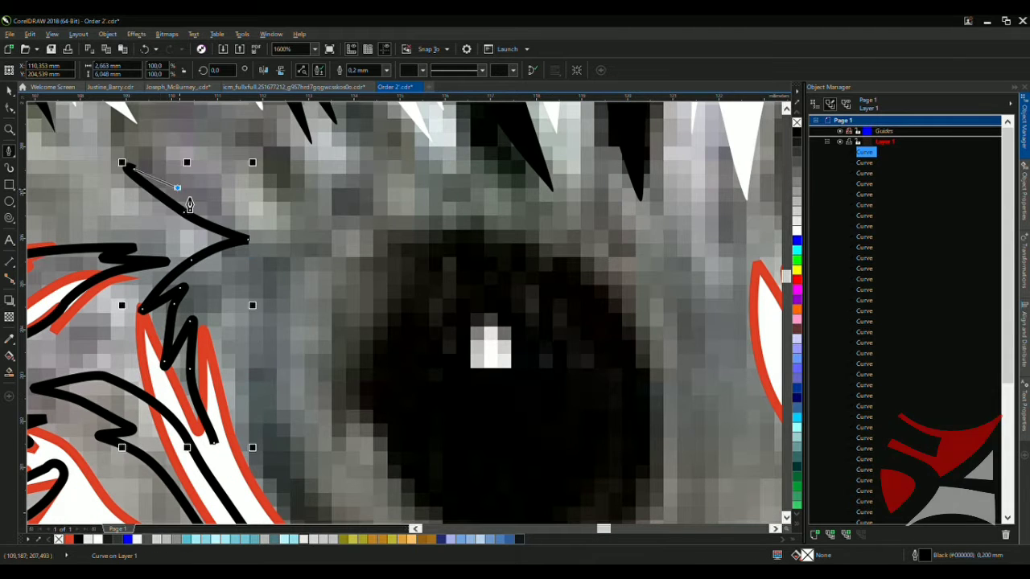
scroll(197, 197, "down", 2)
scroll(193, 201, "up", 2)
left_click(222, 246)
left_click(324, 270)
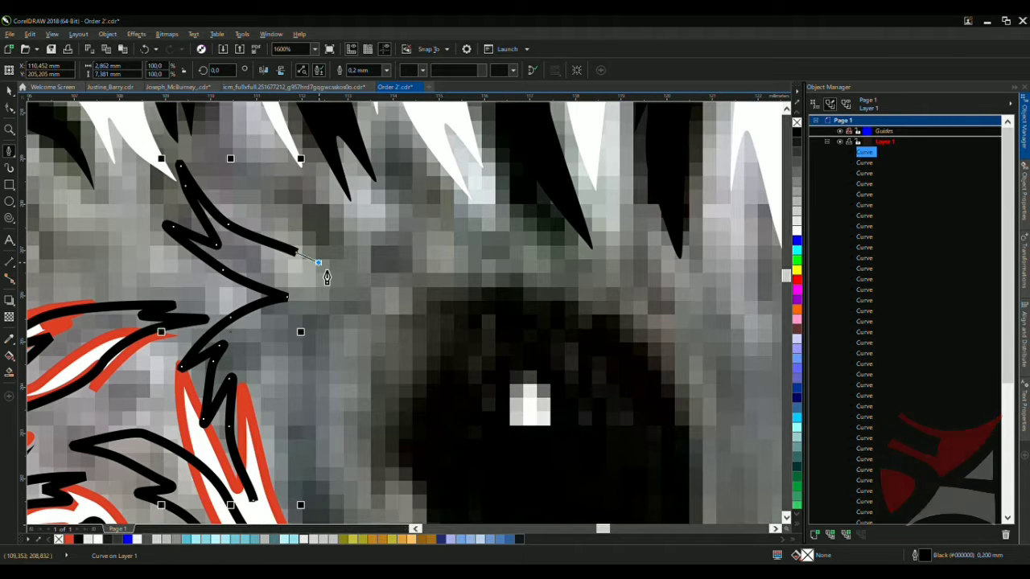
Trace the jagged upper edge of the eye surround forward above the eye, along the tips of the striped feathers
left_click(241, 145)
left_click(305, 216)
left_click(345, 211)
left_click(418, 249)
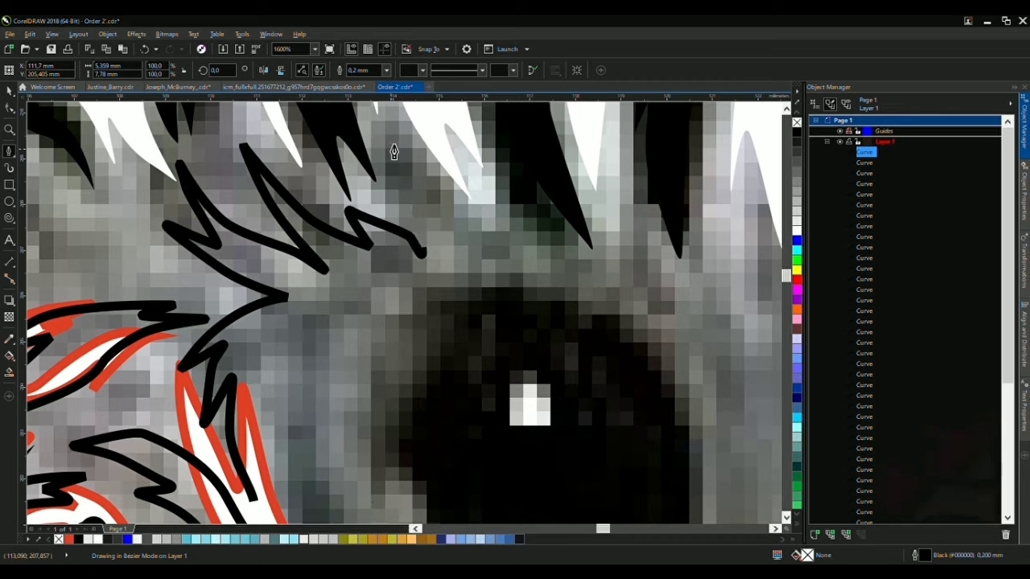
left_click(386, 137)
left_click(457, 192)
left_click(489, 245)
left_click(486, 171)
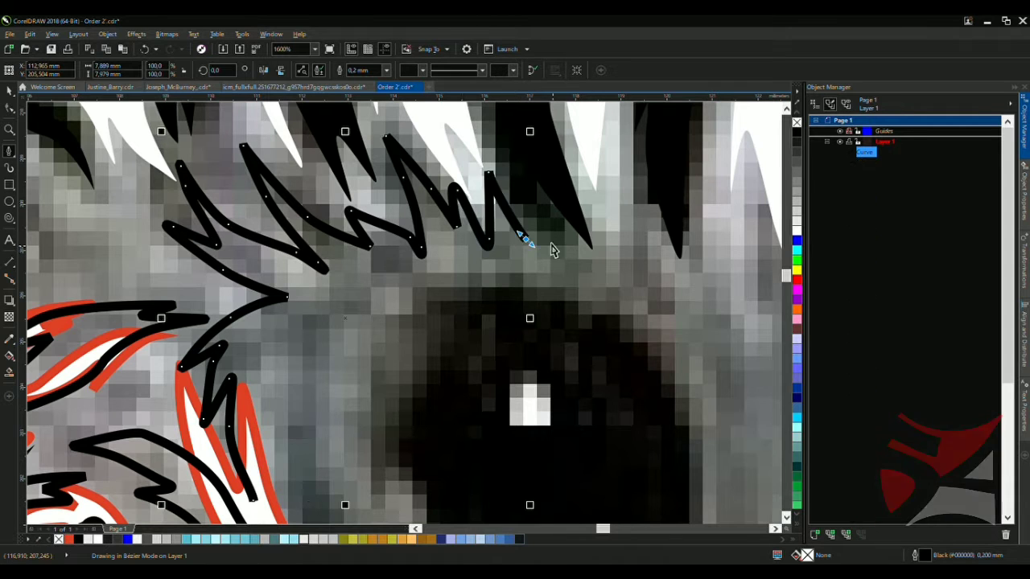
left_click(553, 240)
key("F3")
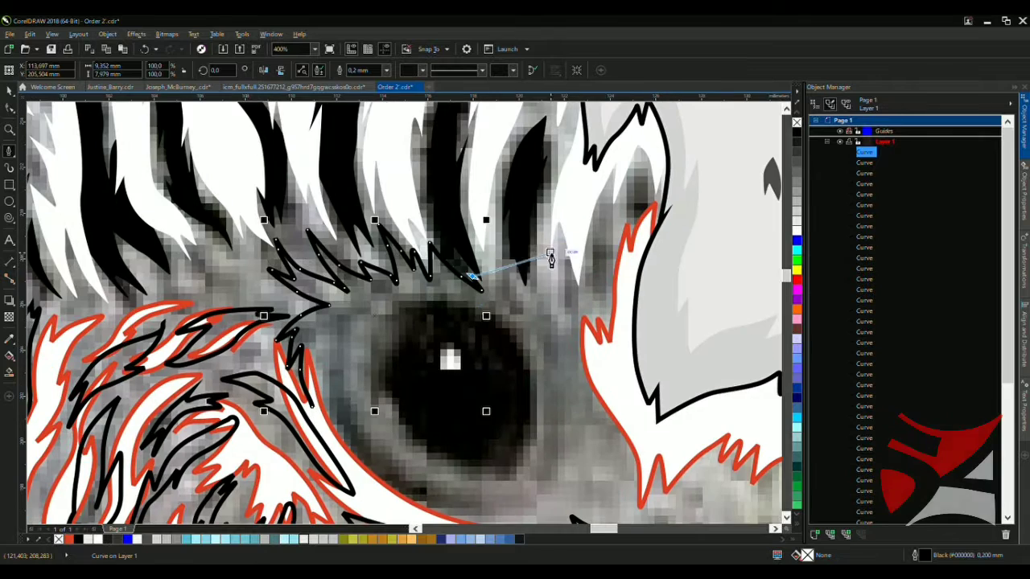
Carry the spiked upper edge over the front half of the eye, widening the outline to about 12.4 mm
scroll(483, 262, "up", 2)
left_click_drag(439, 291, 439, 238)
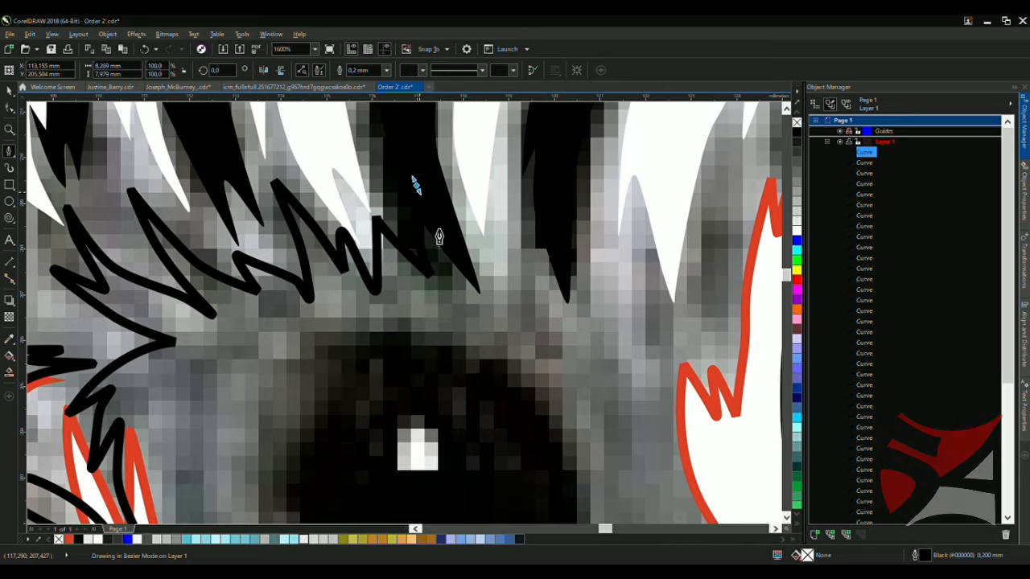
left_click_drag(516, 326, 465, 265)
left_click_drag(558, 356, 561, 348)
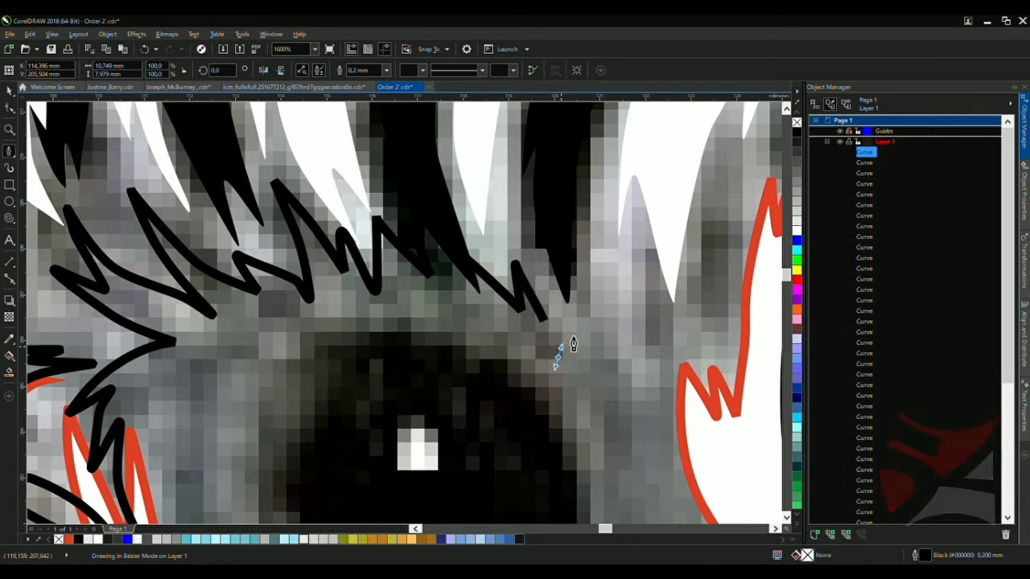
scroll(628, 393, "down", 3)
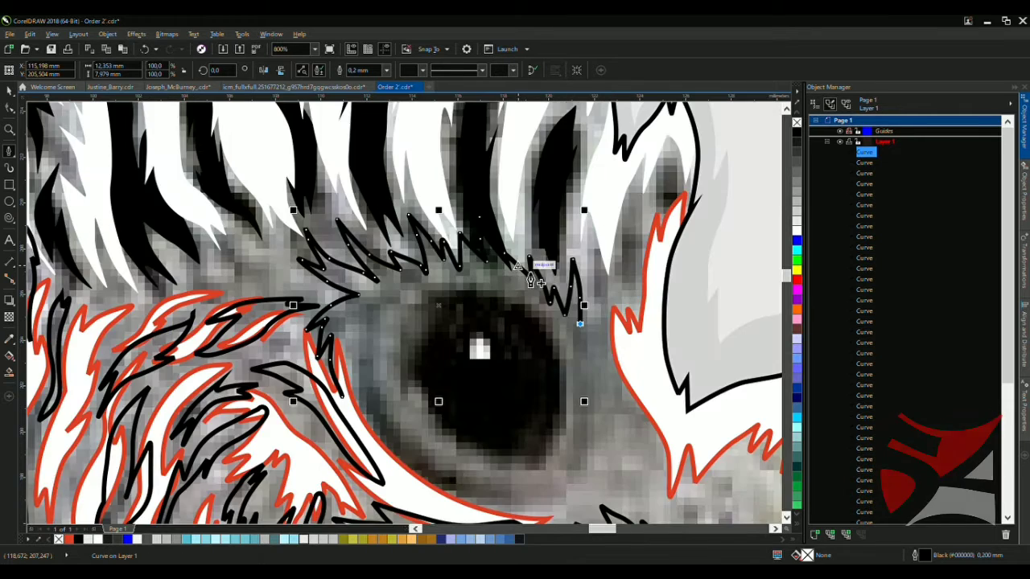
Add the narrow spikes between the eye and the red-outlined white feathers, and curve the outline down into the white area
scroll(530, 273, "up", 2)
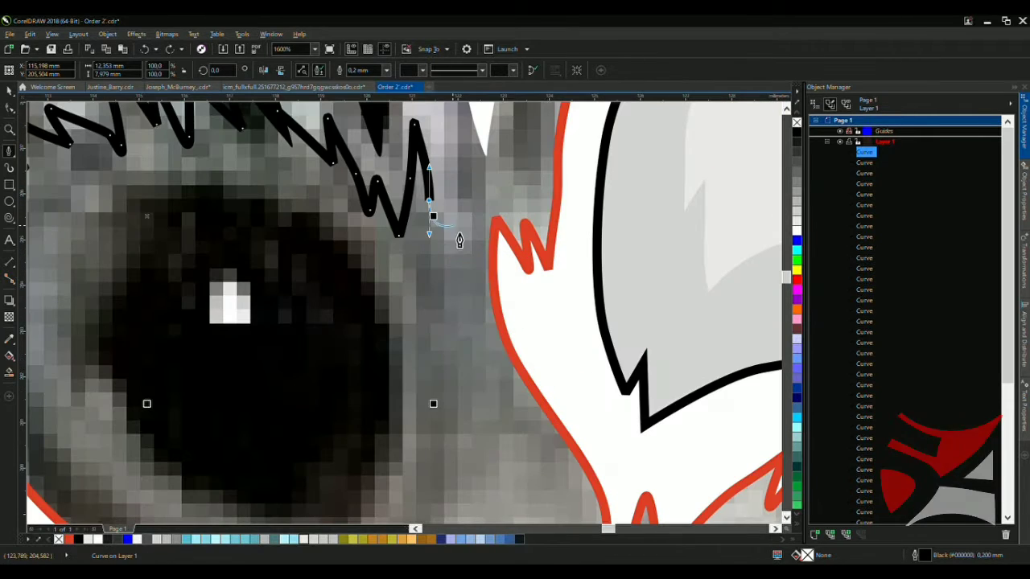
left_click(450, 291)
left_click(473, 308)
left_click_drag(481, 216, 511, 175)
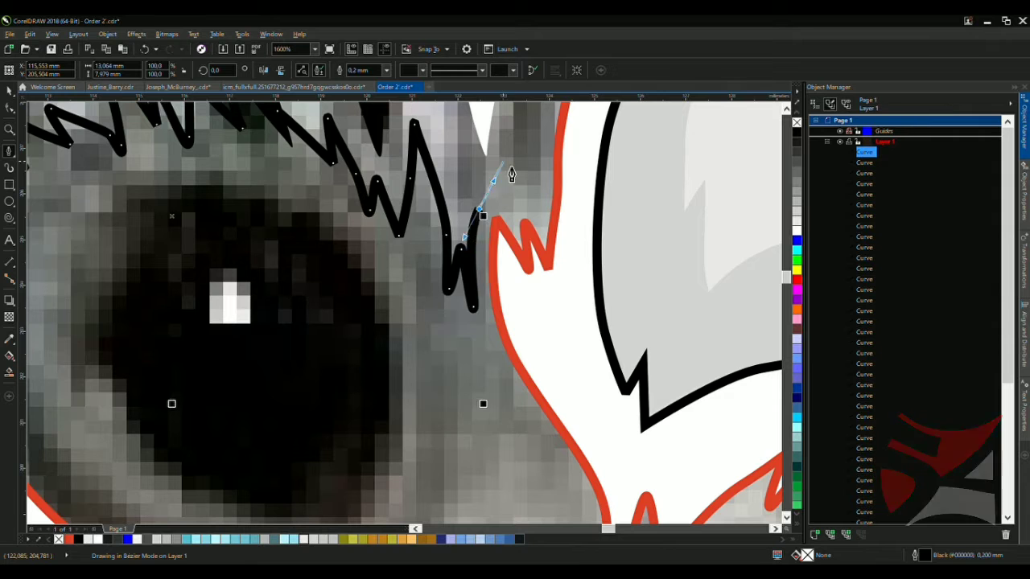
key("ctrl+z")
key("ctrl+shift+z")
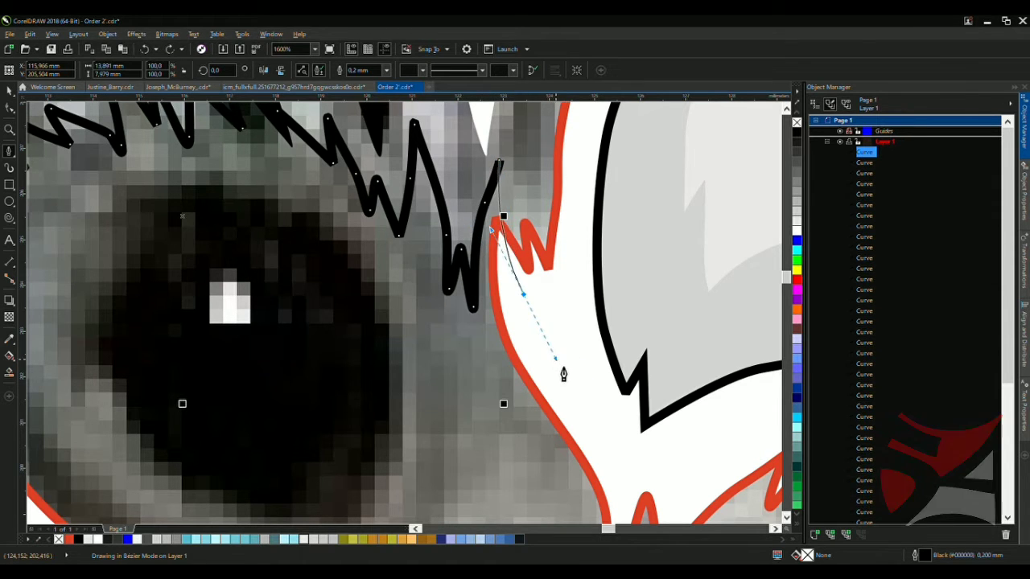
left_click_drag(563, 374, 558, 361)
scroll(523, 306, "down", 4)
scroll(485, 190, "up", 4)
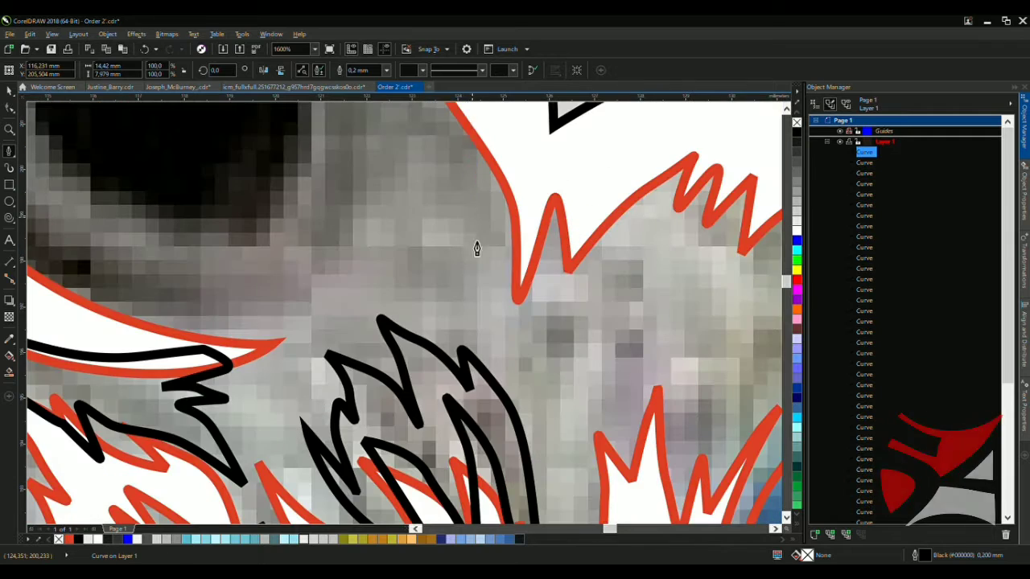
left_click_drag(477, 246, 447, 244)
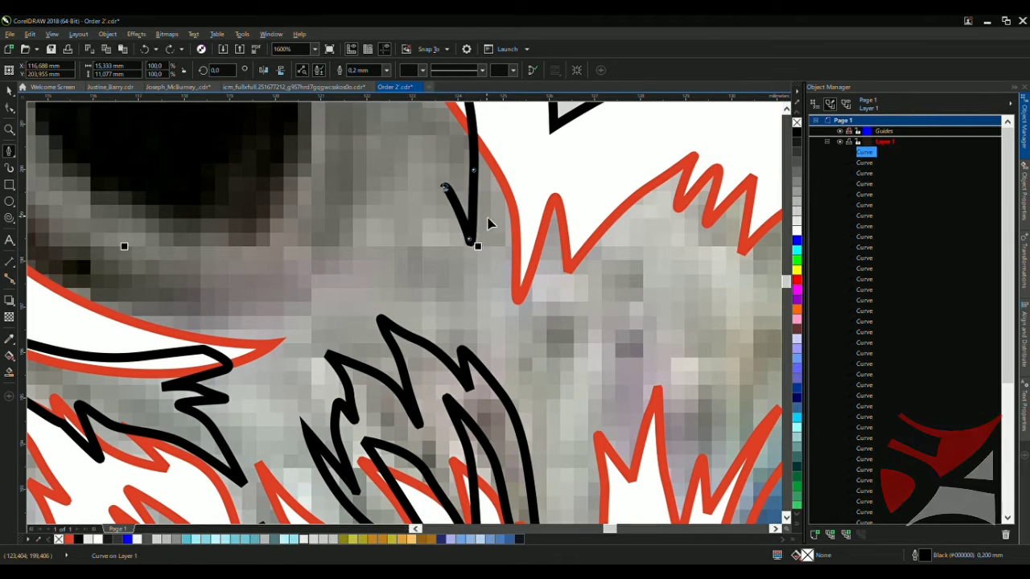
scroll(490, 224, "down", 3)
scroll(478, 207, "up", 4)
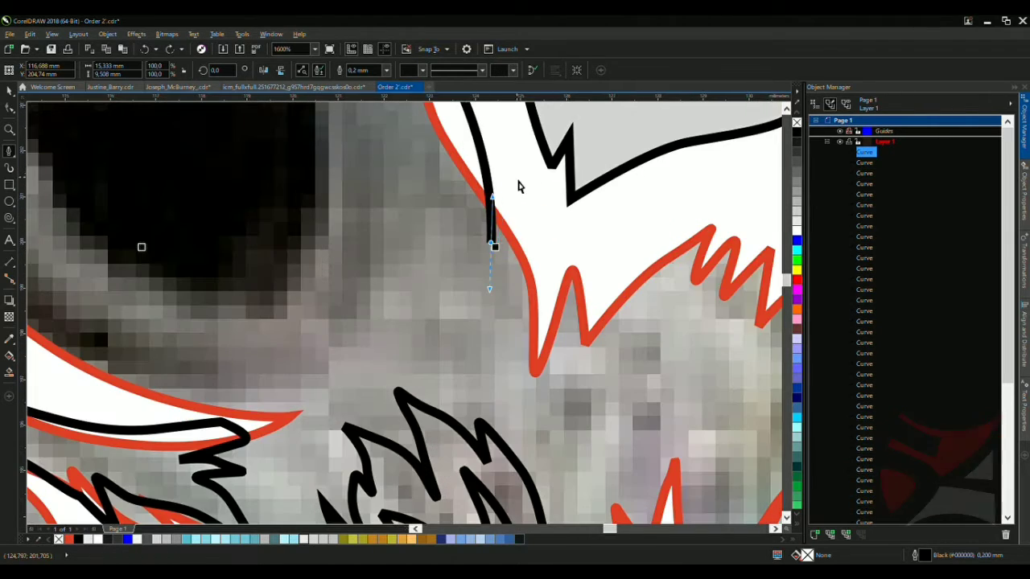
key("ctrl+z")
left_click_drag(515, 188, 521, 226)
key("ctrl+z")
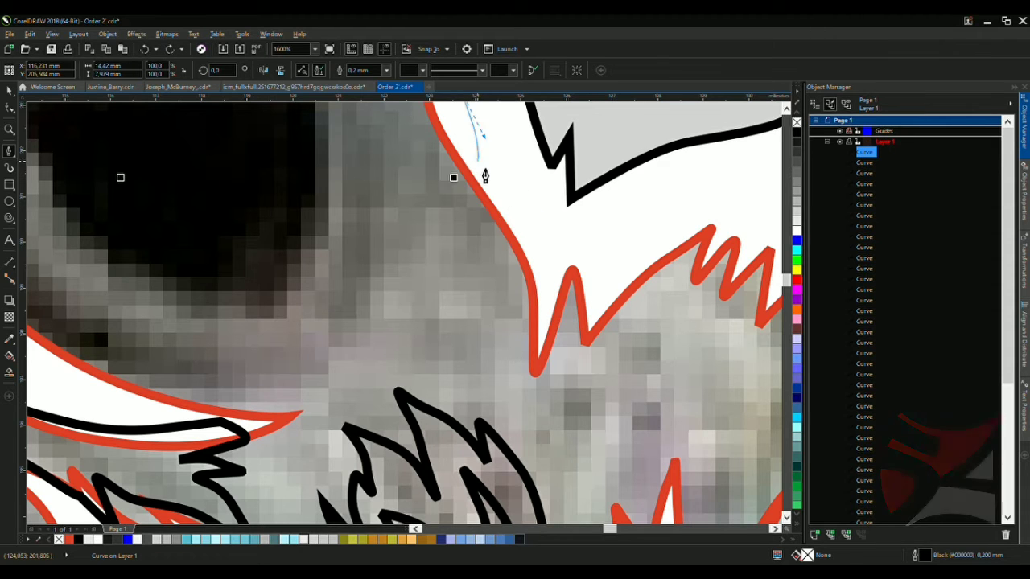
Trace the eye surround down its front and back beneath the eye, closing the outline at about 14.8 × 13.1 mm
left_click_drag(412, 320, 407, 366)
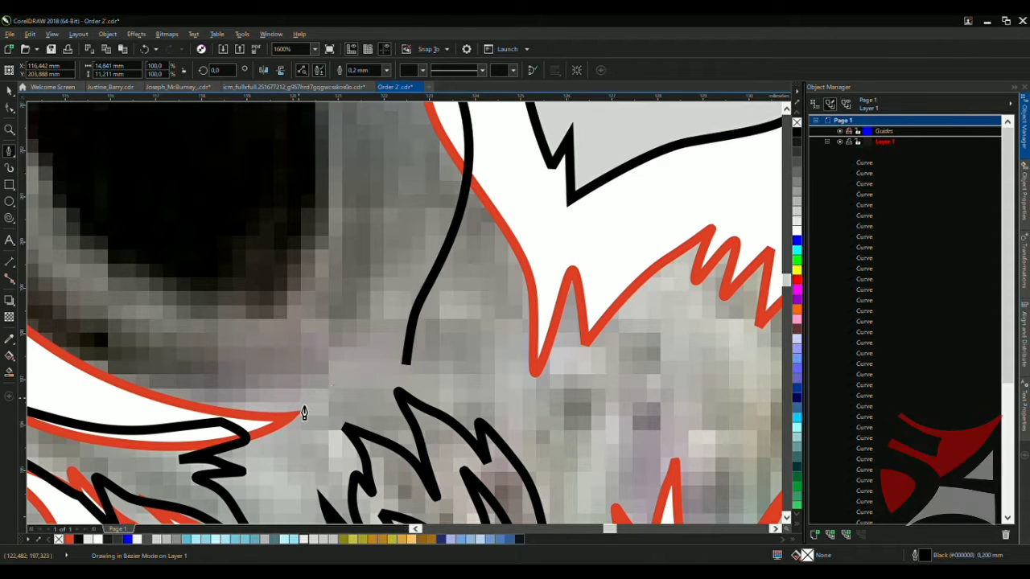
scroll(304, 412, "down", 3)
scroll(242, 354, "up", 3)
left_click_drag(421, 426, 312, 402)
left_click_drag(170, 212, 190, 307)
scroll(357, 352, "down", 3)
scroll(427, 334, "down", 3)
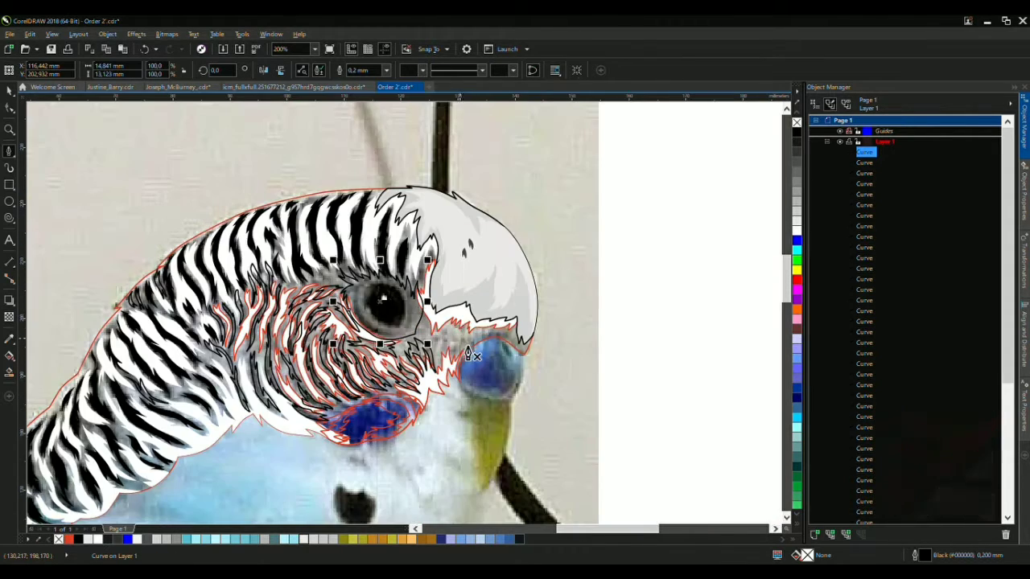
Draw a closed, notched cutting shape about 1.8 × 6.6 mm over the lower front edge of the eye surround
scroll(528, 362, "up", 3)
scroll(552, 347, "down", 3)
scroll(531, 338, "up", 3)
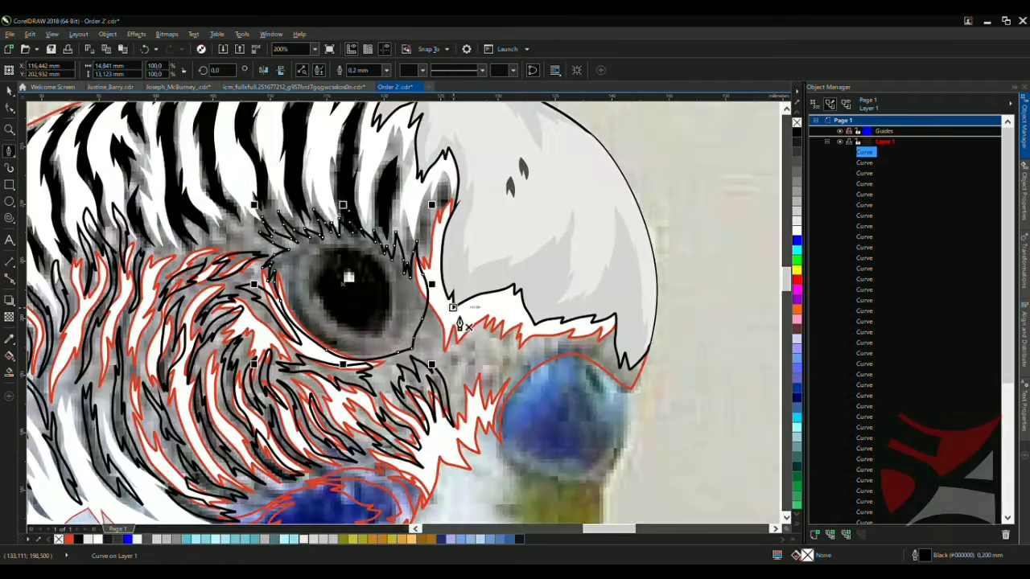
scroll(438, 322, "up", 2)
scroll(417, 306, "down", 4)
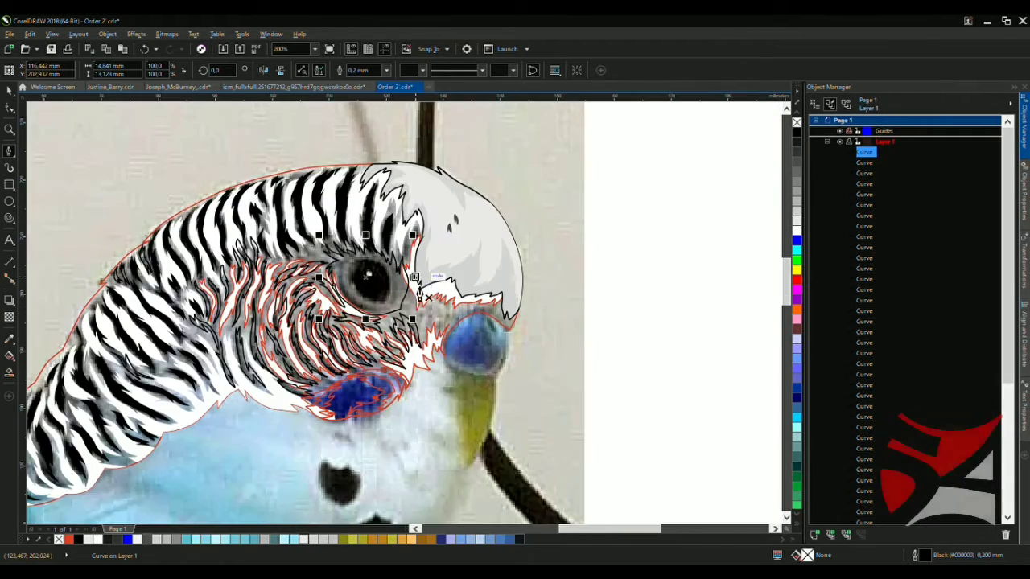
scroll(411, 304, "up", 6)
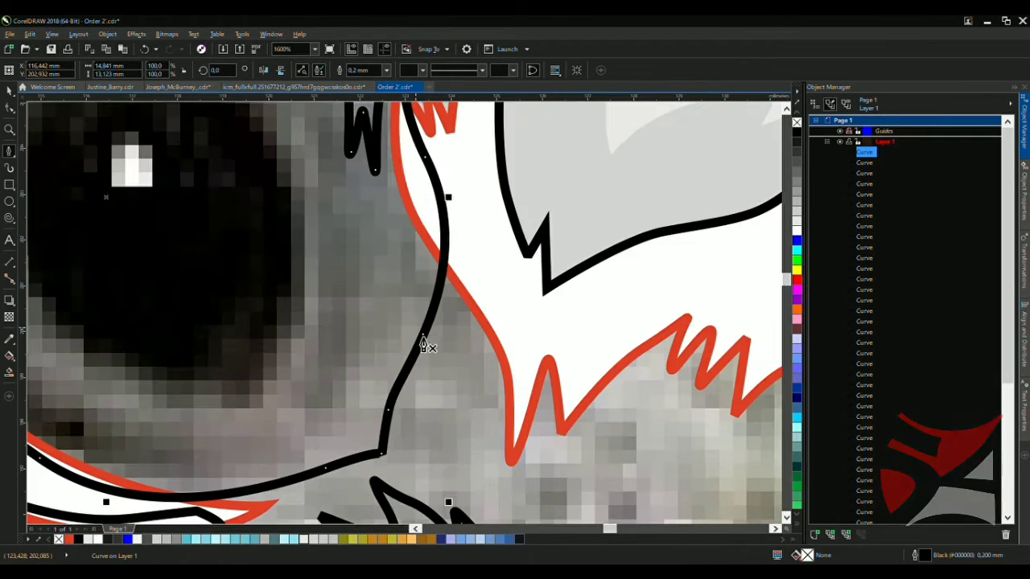
left_click(381, 454)
left_click(386, 386)
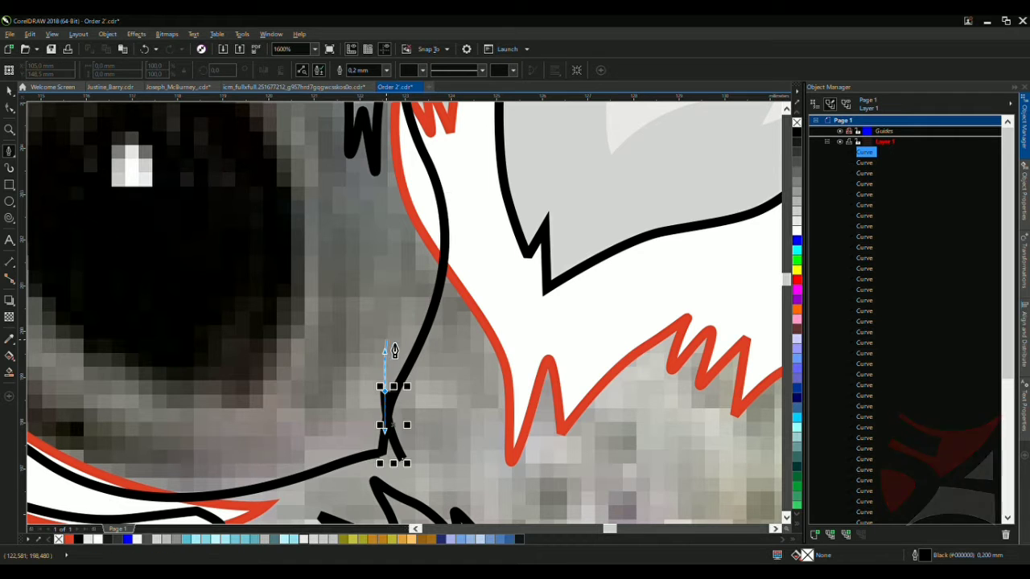
left_click_drag(412, 264, 420, 321)
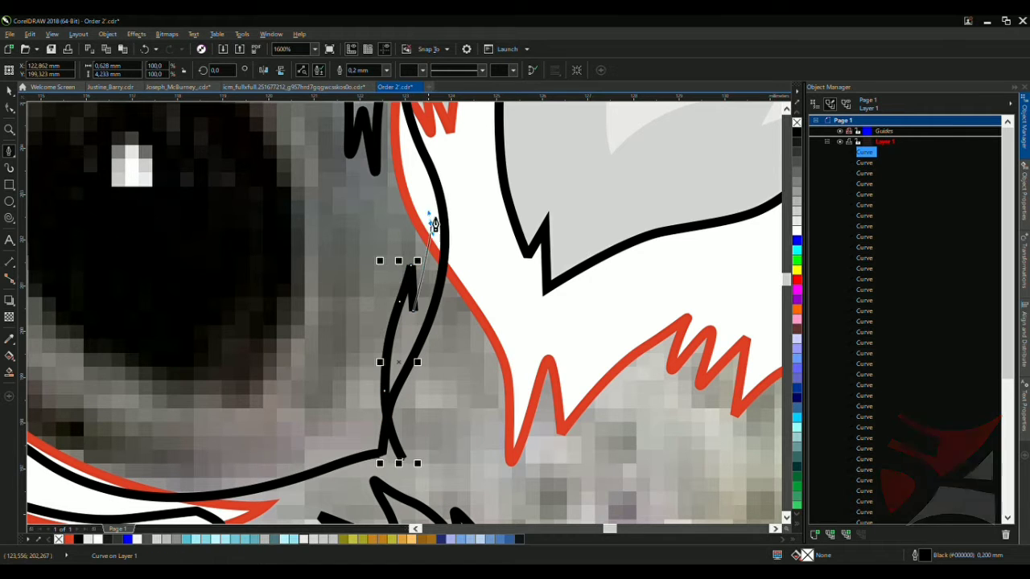
left_click(425, 161)
left_click_drag(467, 271, 471, 372)
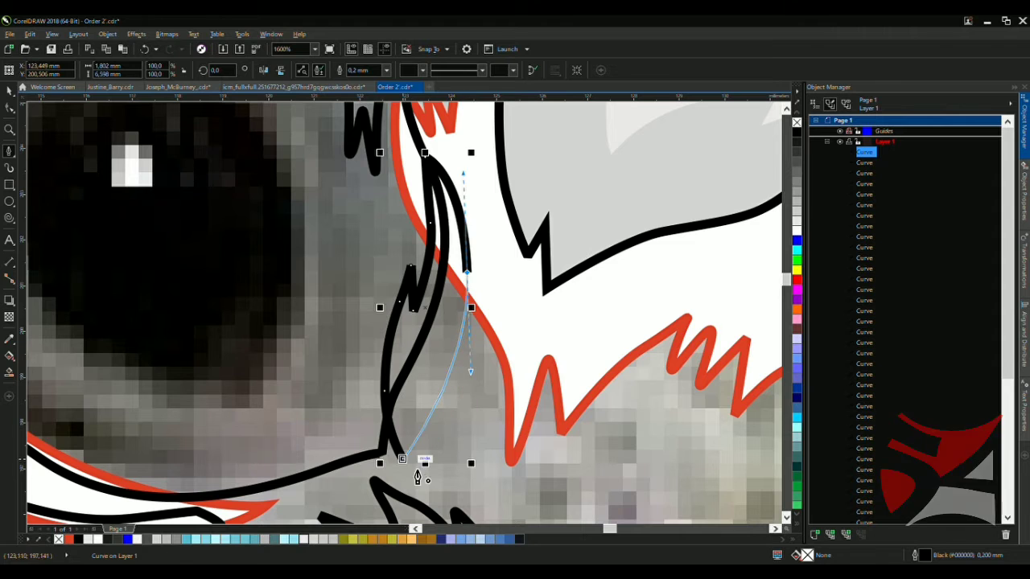
left_click(402, 459)
Trim the eye surround with the notched cutting shape, and remove the cutting shape
key("space")
left_click(304, 139, "shift")
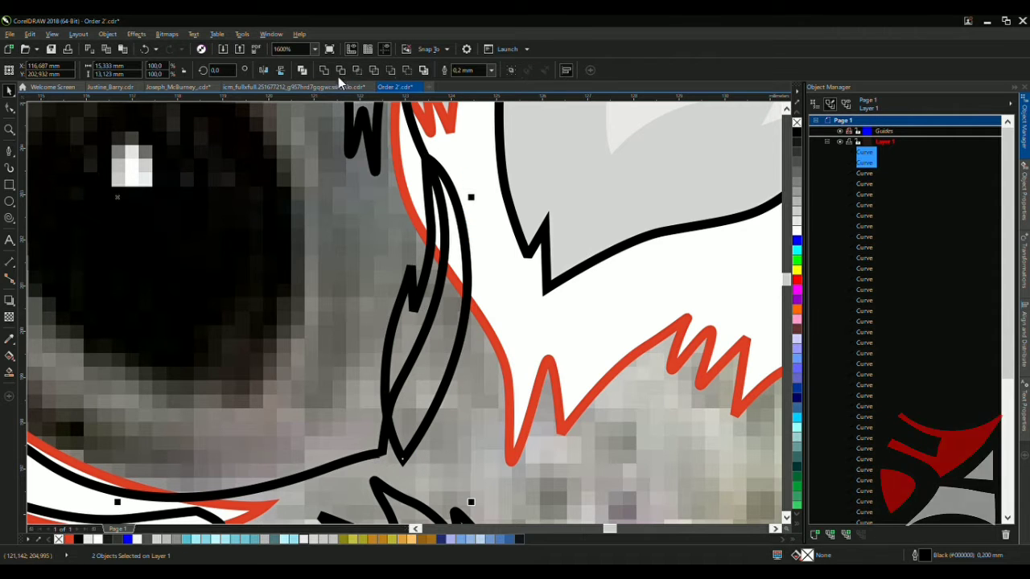
left_click_drag(448, 355, 364, 326)
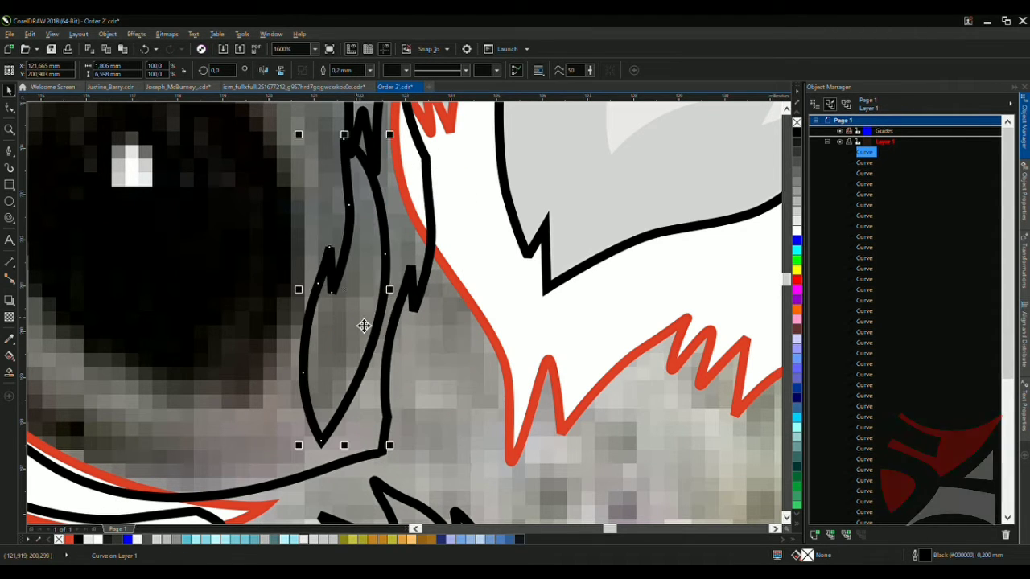
left_click(361, 325)
scroll(362, 346, "down", 3)
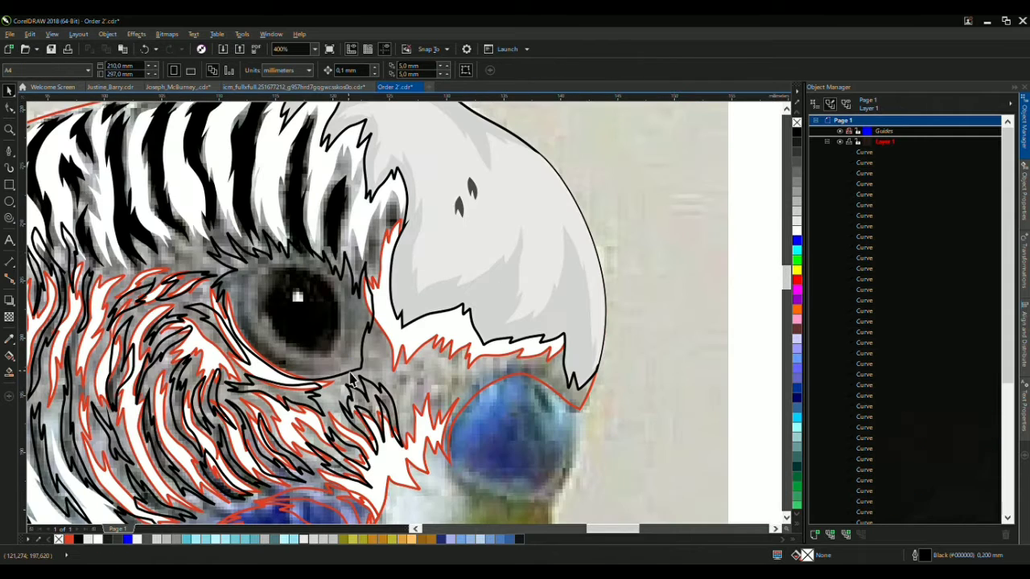
Select all the black-outlined feather stripe curves except the eye surround and combine them into one curve
left_click(864, 162)
scroll(867, 402, "down", 2)
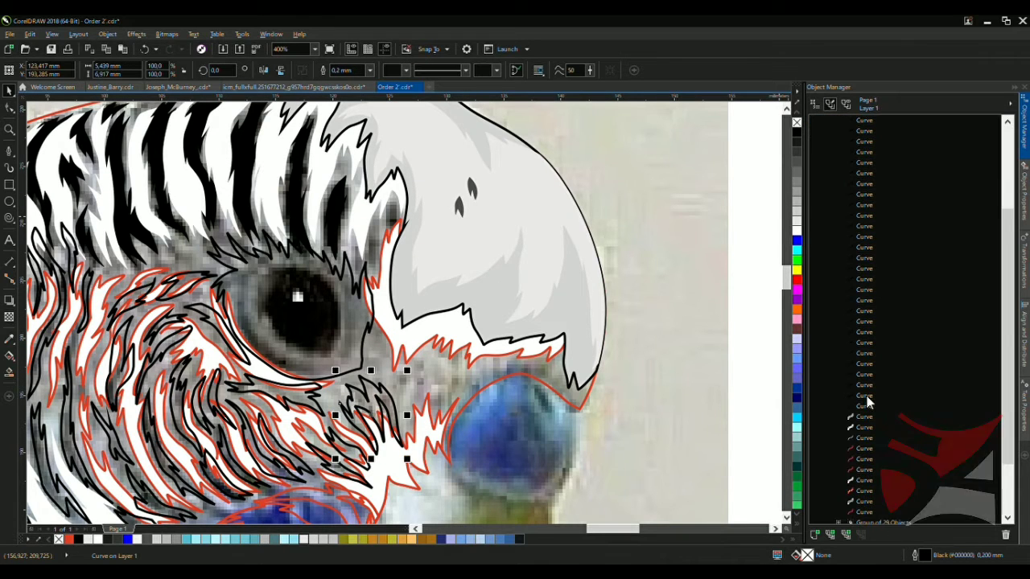
left_click(867, 409)
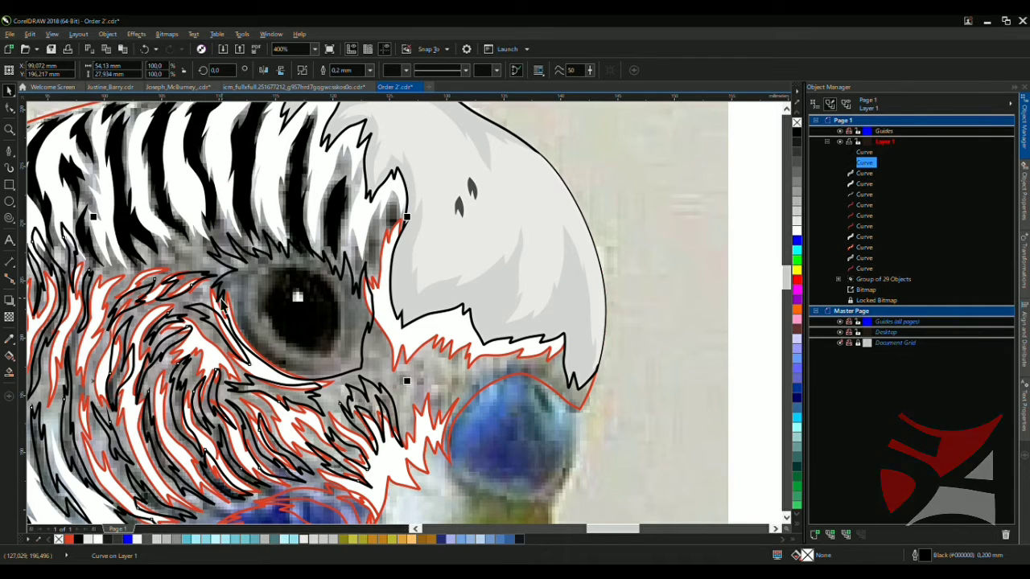
Intersect the combined stripe curve with the red-outlined head shape beneath it, and delete the original stripe curve
scroll(224, 304, "up", 3)
scroll(241, 259, "down", 4)
scroll(284, 245, "up", 4)
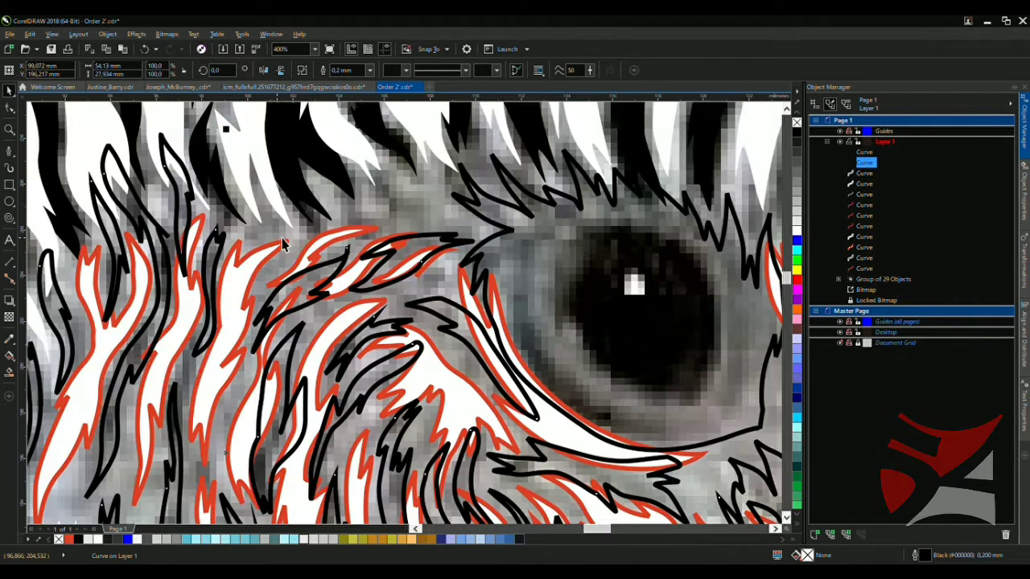
left_click(394, 211)
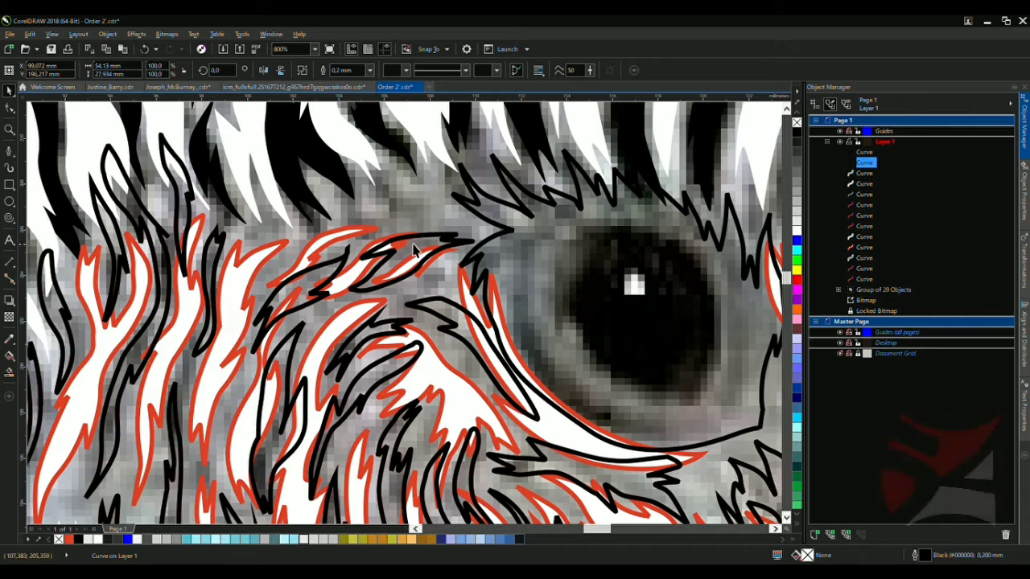
key("Delete")
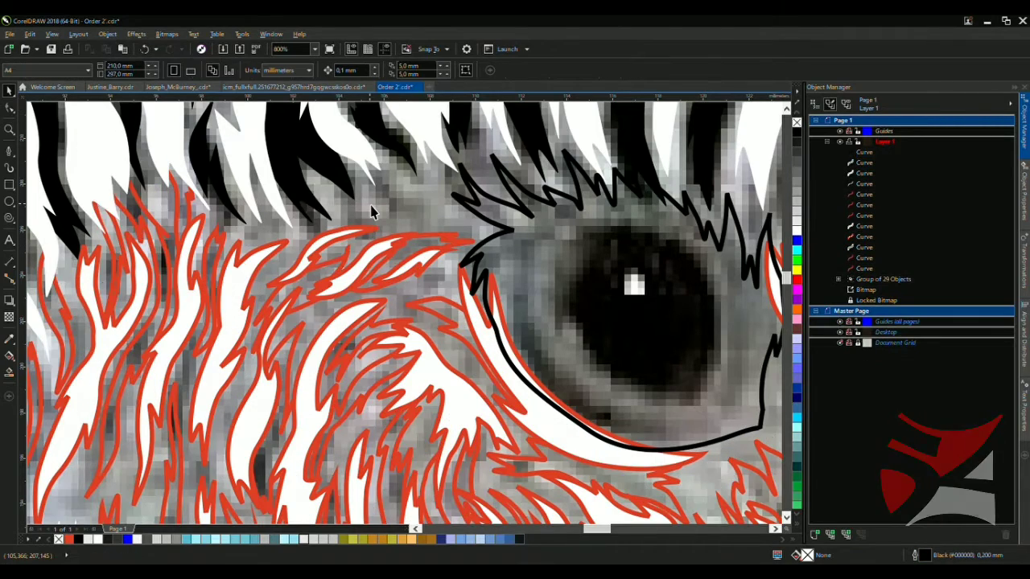
Draw a closed, jagged feather shape between the head stripes and the cheek feathers, just behind the upper eye surround
scroll(409, 185, "up", 2)
key("F5")
left_click(370, 177)
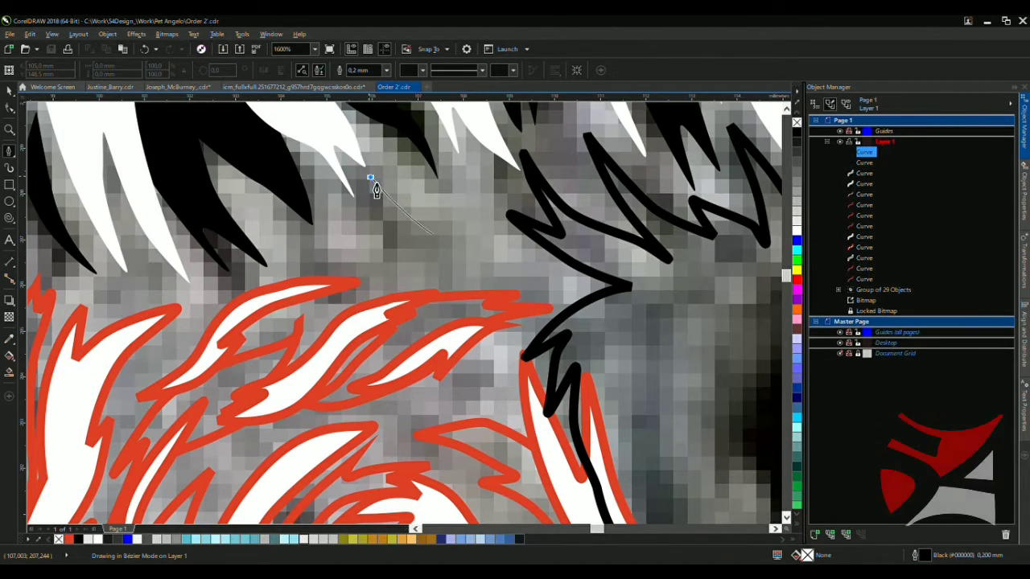
left_click_drag(305, 125, 338, 154)
left_click_drag(378, 238, 362, 223)
left_click_drag(302, 258, 260, 282)
left_click_drag(430, 278, 453, 333)
Combine the new feather shape with the red-outlined cheek stripe curve
key("space")
key("ctrl+l")
scroll(401, 219, "down", 4)
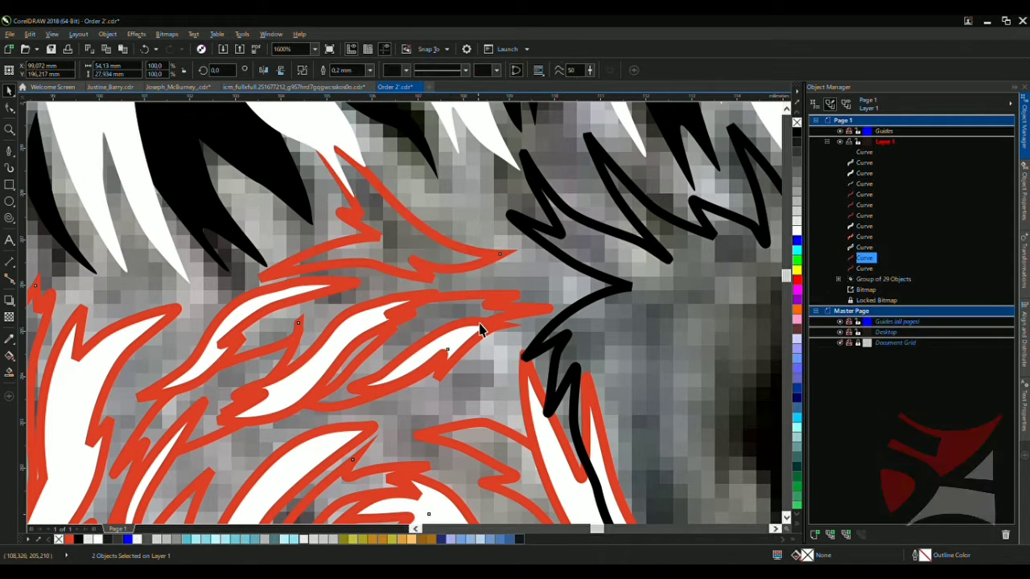
scroll(354, 290, "down", 2)
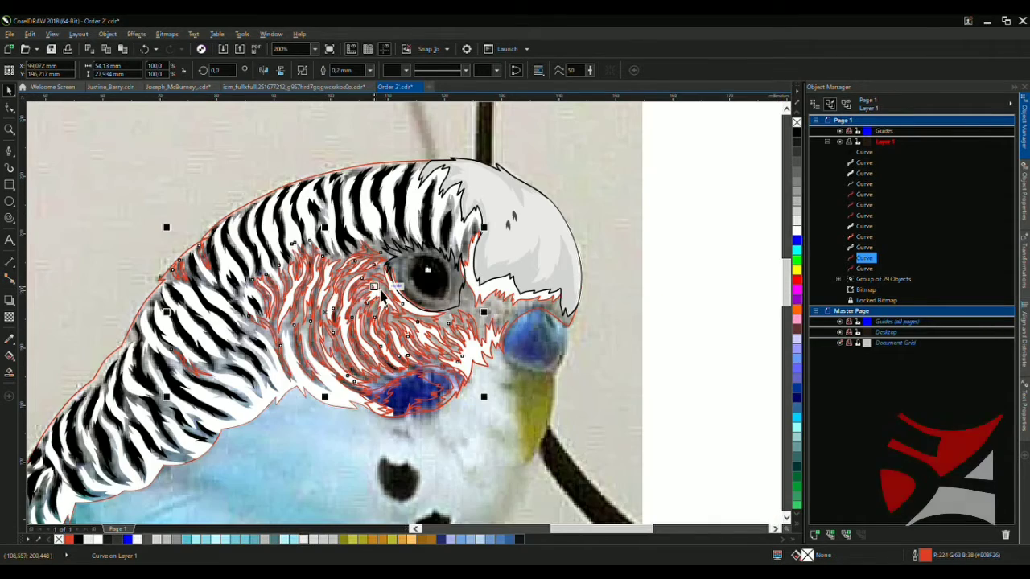
Replace the eye surround with its intersection with the red-outlined head shape beneath it, and save the document
scroll(383, 296, "down", 1)
scroll(418, 266, "up", 3)
left_click(447, 240)
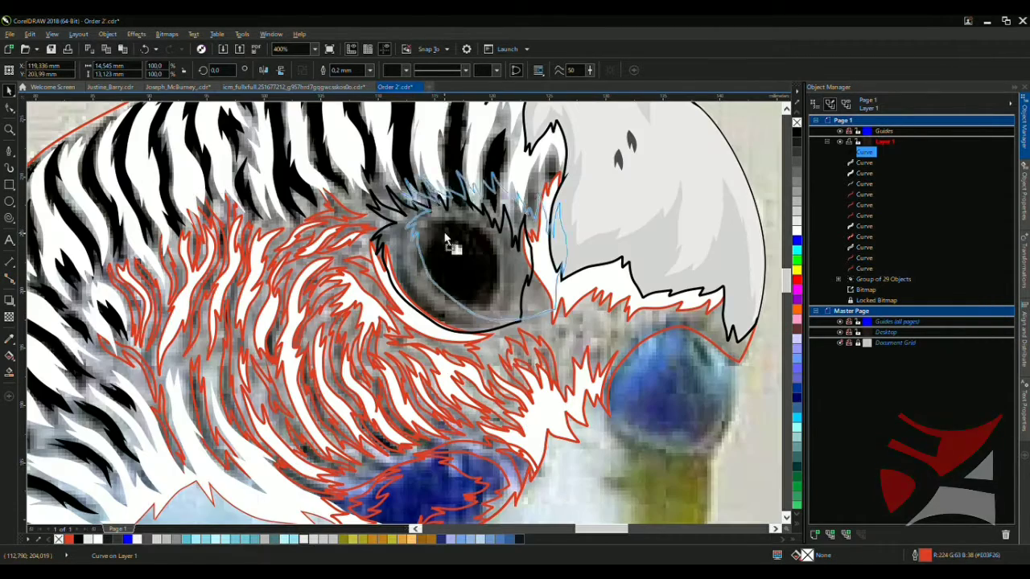
key("ctrl+d")
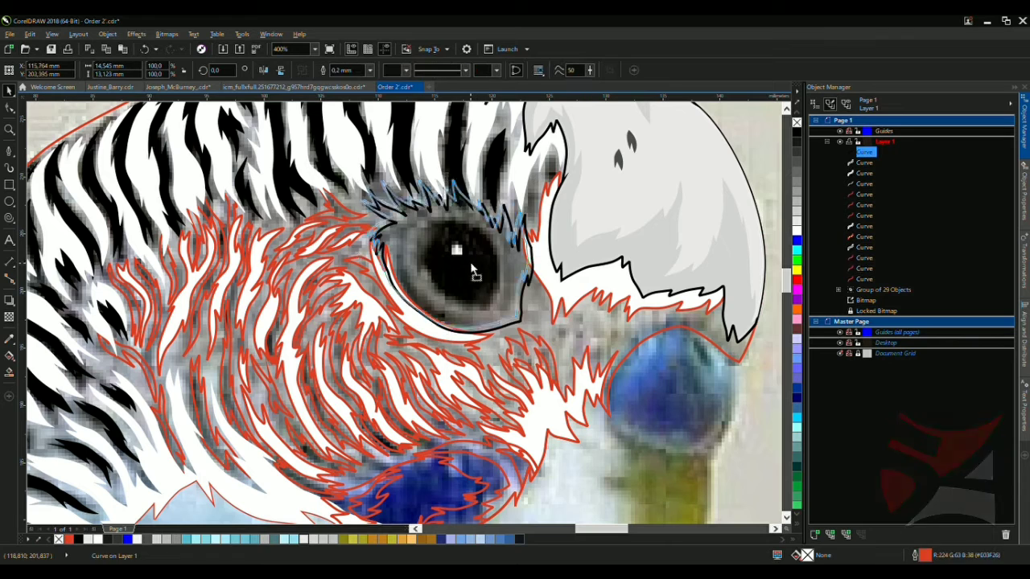
key("Delete")
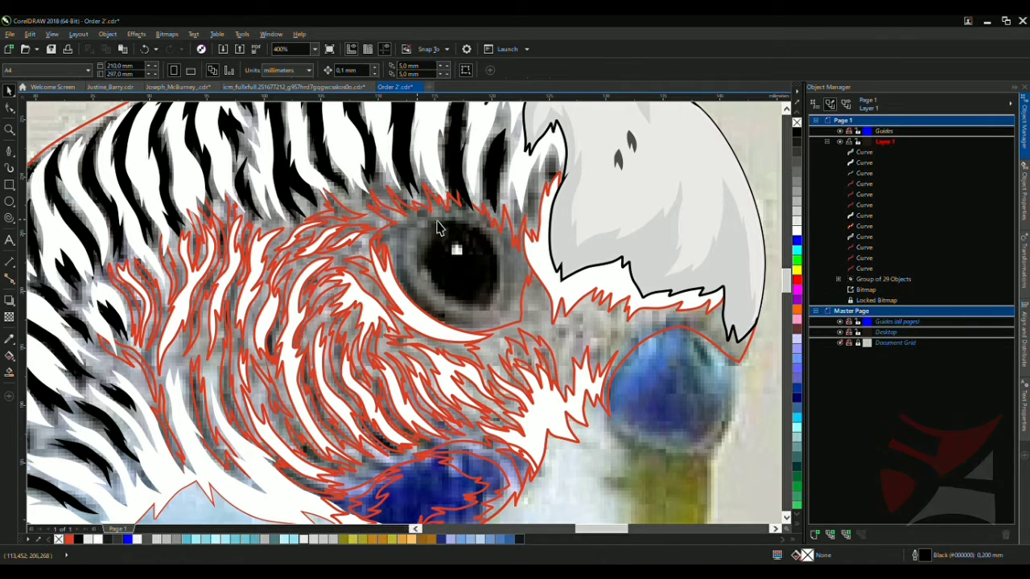
key("ctrl+s")
Draw the jagged upper edge of a new curve above the blue cere, running from the forehead cap's front tip back toward the face
scroll(437, 227, "down", 3)
key("F5")
scroll(593, 350, "up", 6)
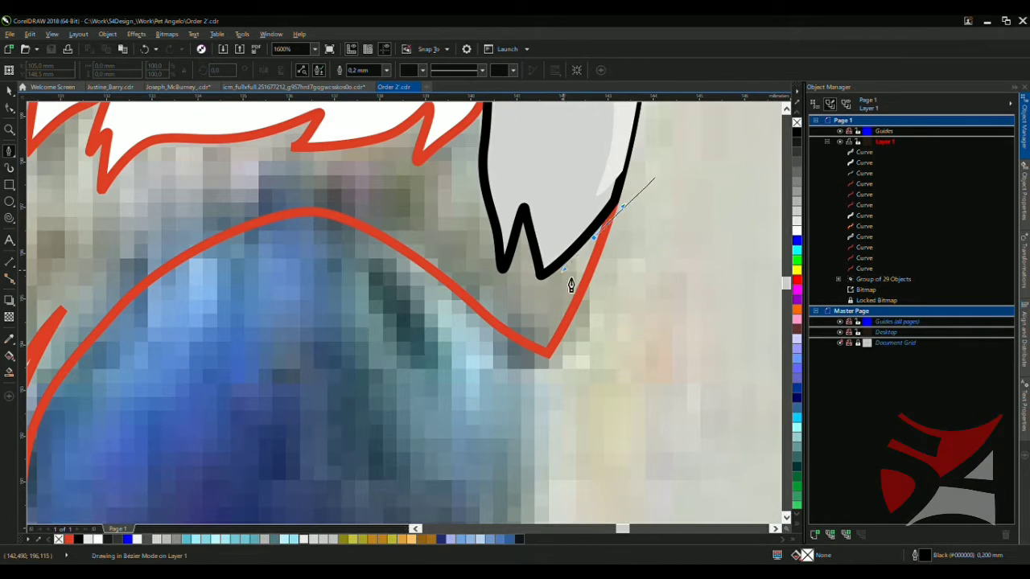
left_click(543, 298)
left_click(524, 209)
left_click(500, 268)
left_click(463, 157)
left_click(434, 207)
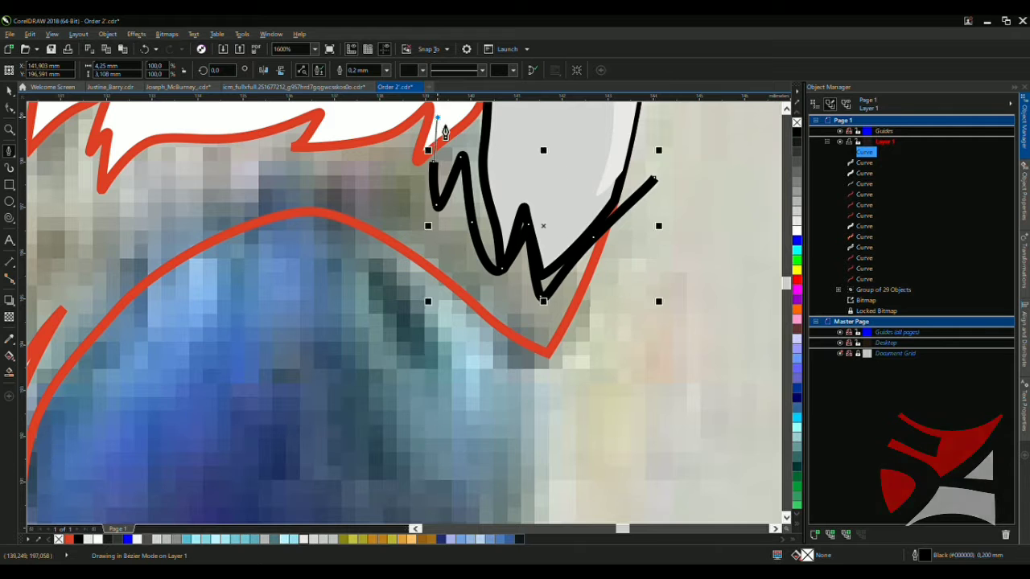
left_click(439, 117)
left_click(394, 148)
left_click(318, 167)
left_click(351, 143)
left_click(251, 160)
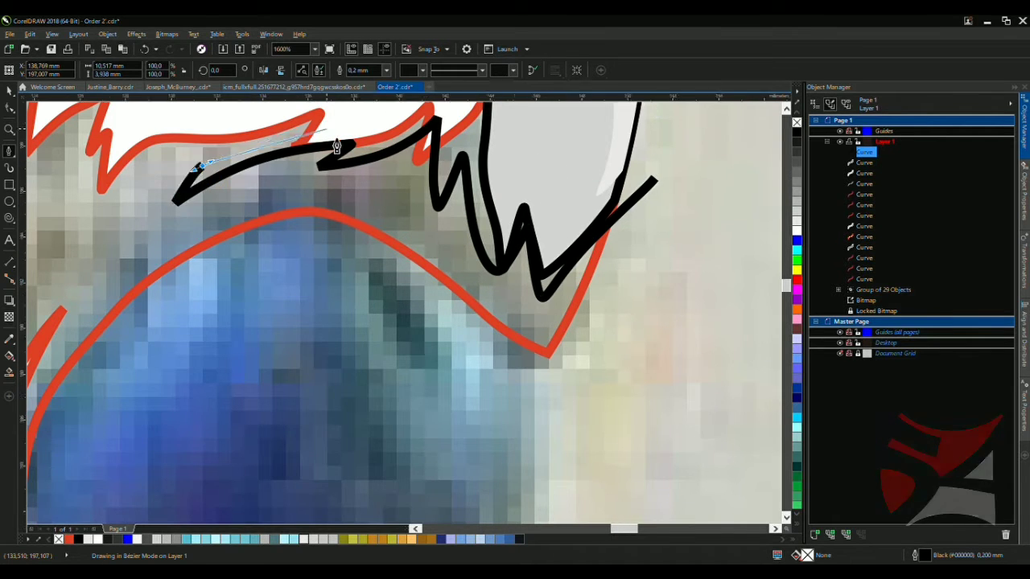
Continue the jagged edge down the cere's rear side and close the curve around the cere, about 16 × 14 mm
scroll(483, 185, "down", 2)
scroll(435, 155, "up", 2)
left_click(341, 230)
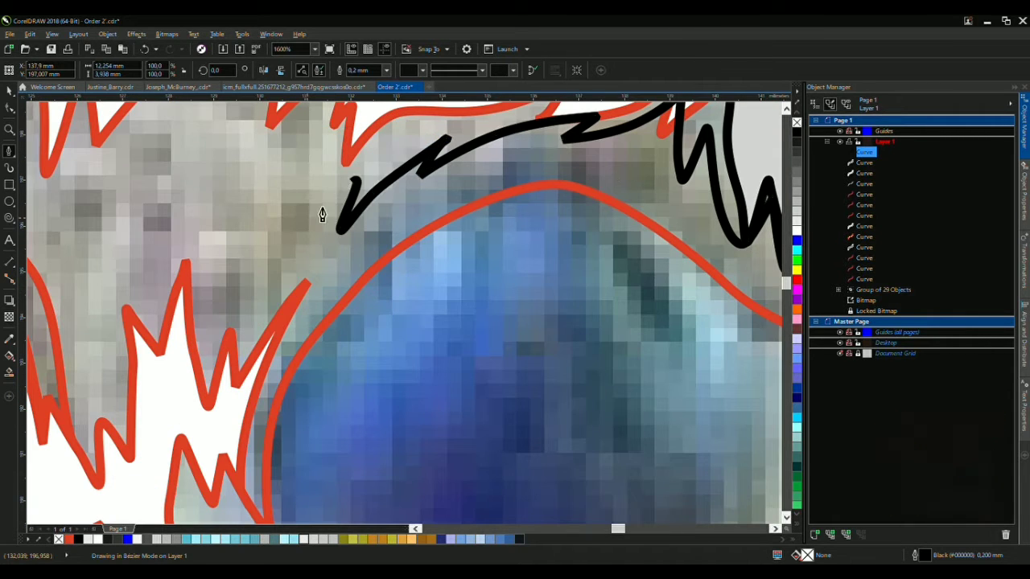
left_click(346, 149)
left_click(306, 218)
left_click(231, 232)
left_click(234, 298)
left_click(193, 322)
left_click(192, 422)
scroll(193, 422, "down", 2)
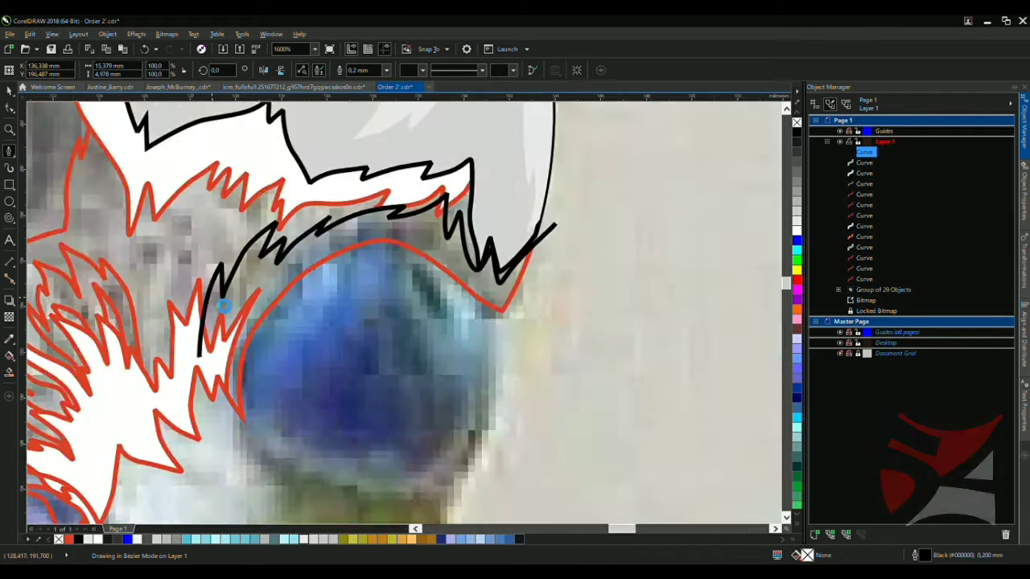
left_click_drag(383, 259, 409, 283)
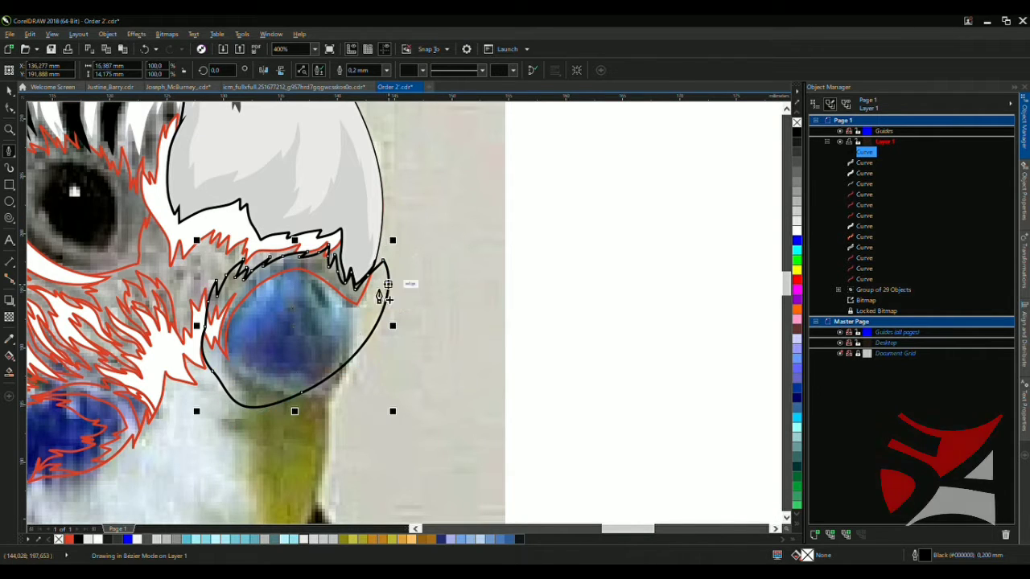
Draw a closed, spiky feather shape about 5 × 7.4 mm between the eye and the cere, overlapping the white band under the forehead cap
scroll(265, 278, "down", 2)
scroll(240, 256, "up", 3)
left_click(245, 191)
left_click(233, 265)
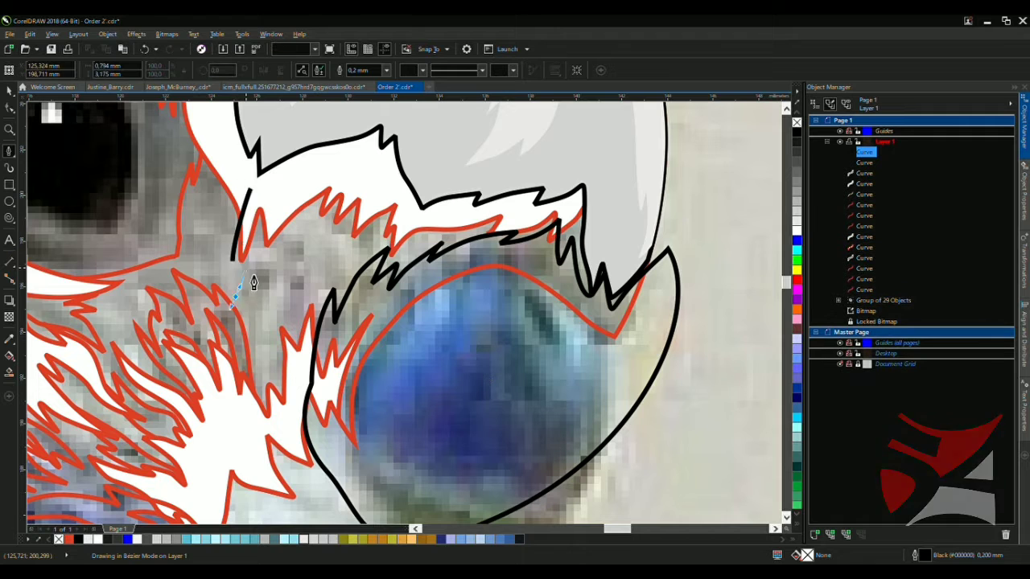
left_click(258, 336)
left_click(285, 253)
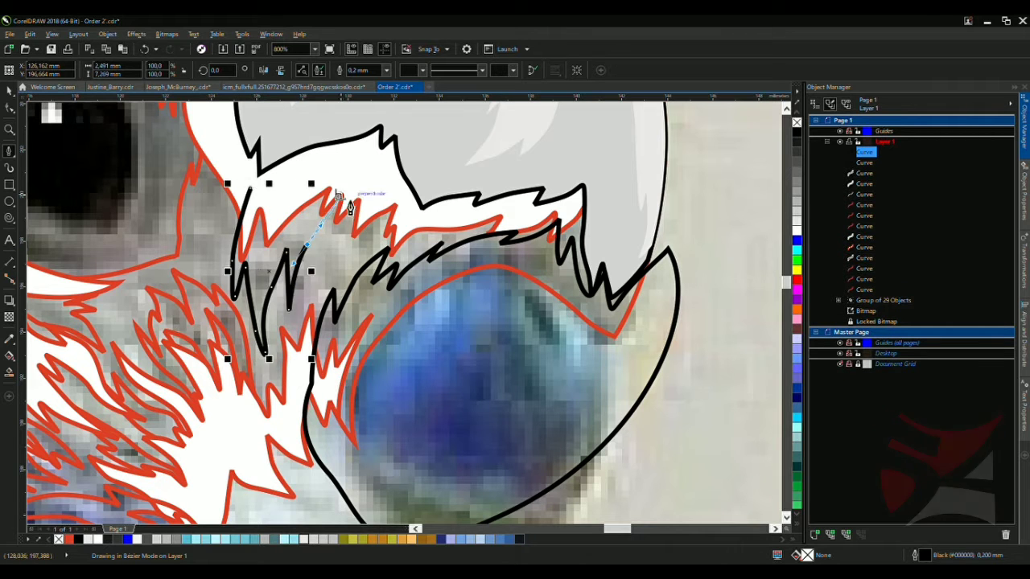
left_click(344, 186)
scroll(315, 211, "up", 1)
left_click(245, 264)
left_click(287, 173)
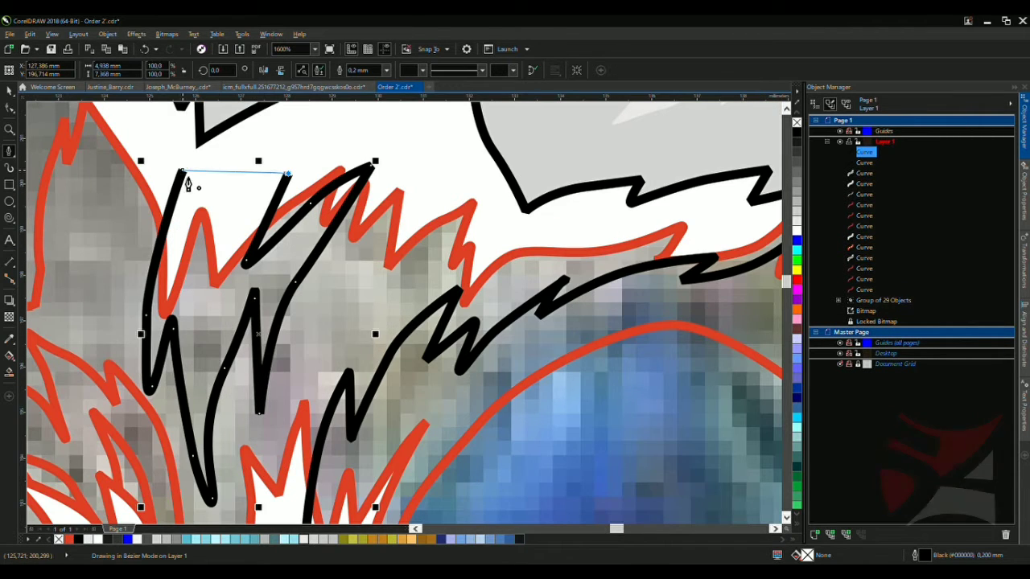
left_click(186, 183)
Combine the two new jagged shapes and replace them with their intersection with the red-outlined head shape
scroll(187, 184, "down", 1)
key("space")
left_click(354, 254, "shift")
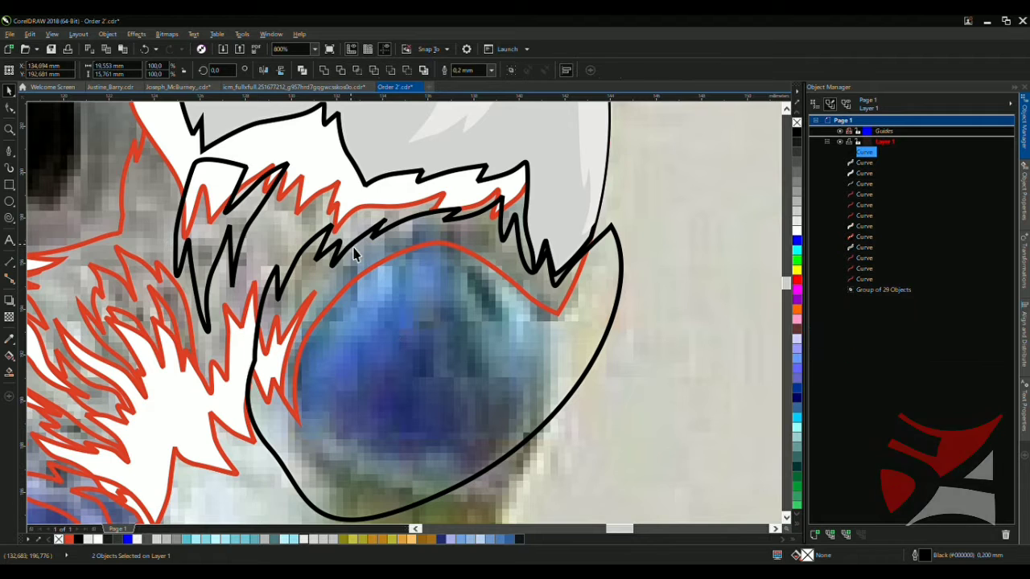
left_click(354, 254)
key("ctrl+c")
key("ctrl+v")
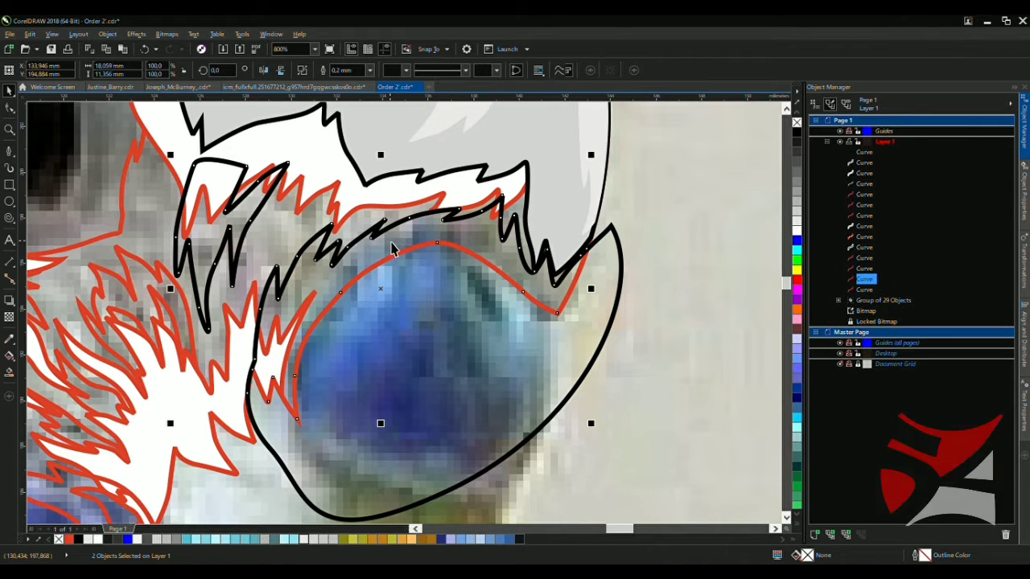
left_click_drag(393, 247, 433, 278)
key("Delete")
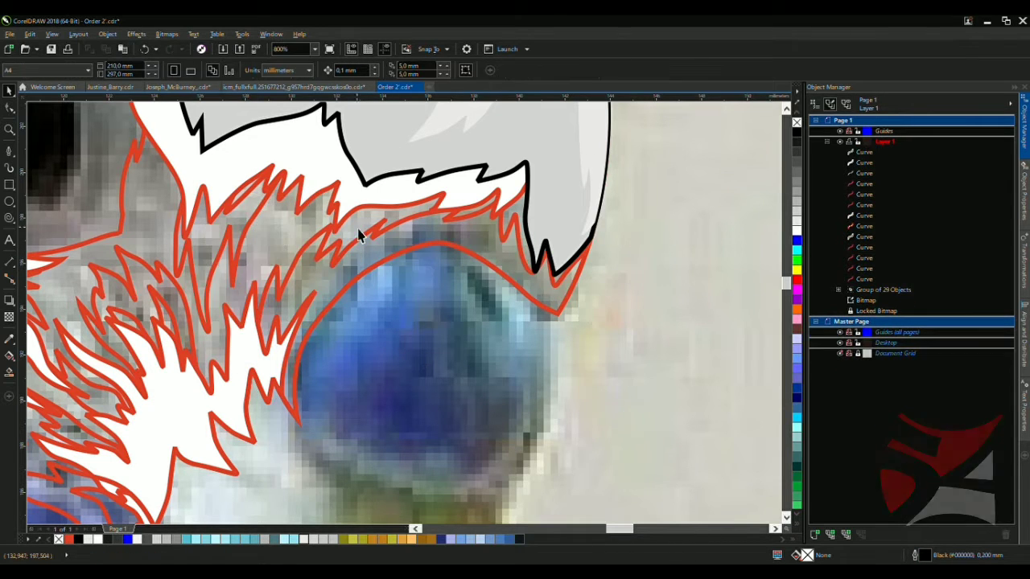
Examine the traced cheek feathers, cere edge and eye area against the photo at several magnifications
scroll(366, 234, "down", 2)
scroll(326, 207, "up", 2)
scroll(427, 269, "down", 2)
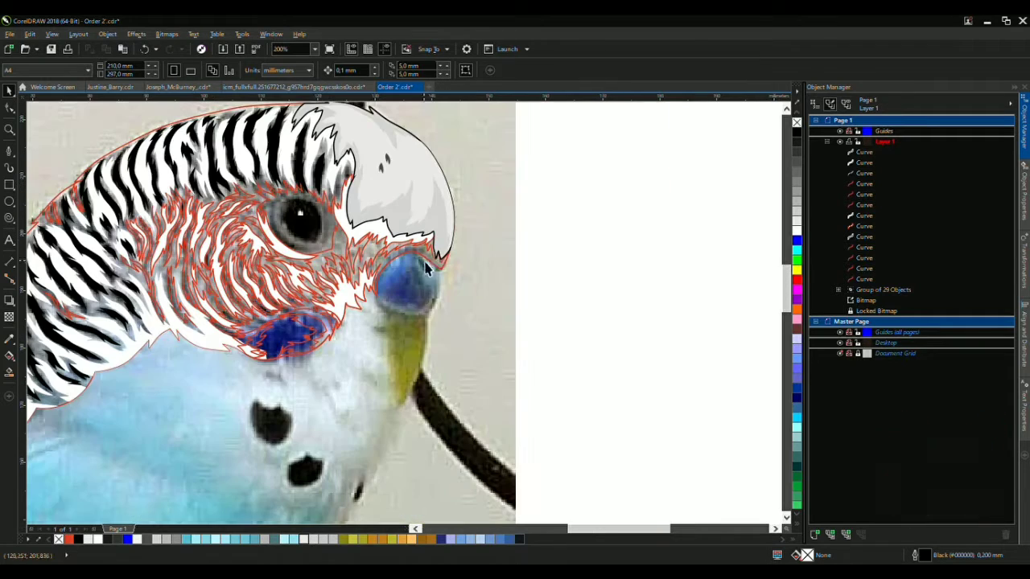
scroll(298, 213, "up", 1)
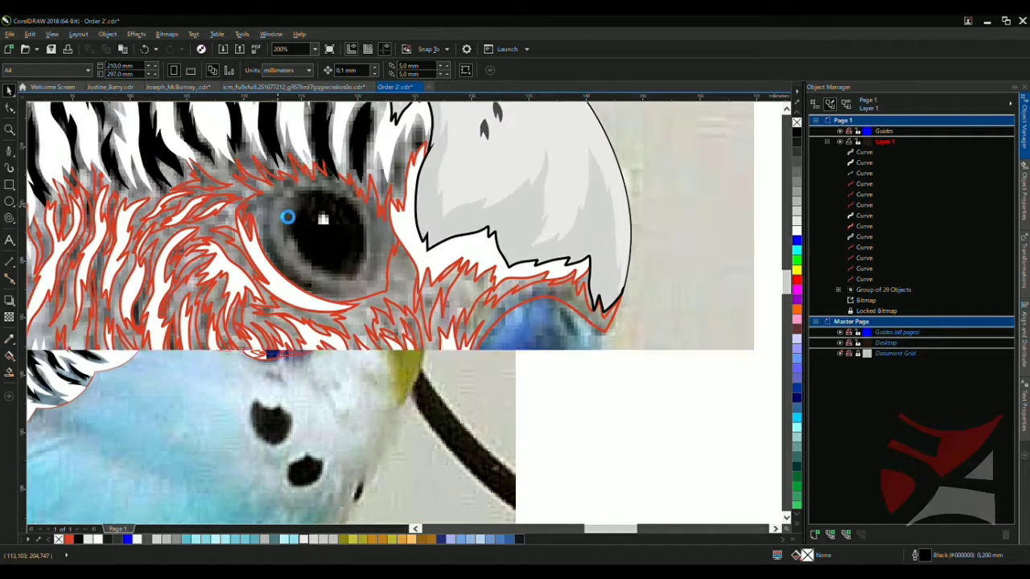
key("F5")
scroll(294, 218, "down", 1)
scroll(283, 277, "up", 1)
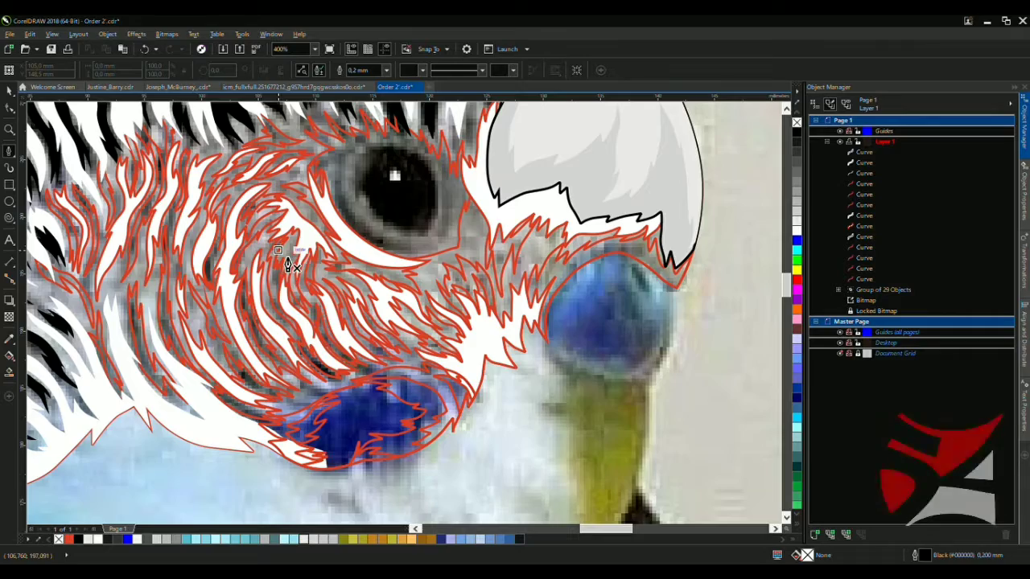
scroll(299, 273, "down", 2)
scroll(294, 258, "up", 3)
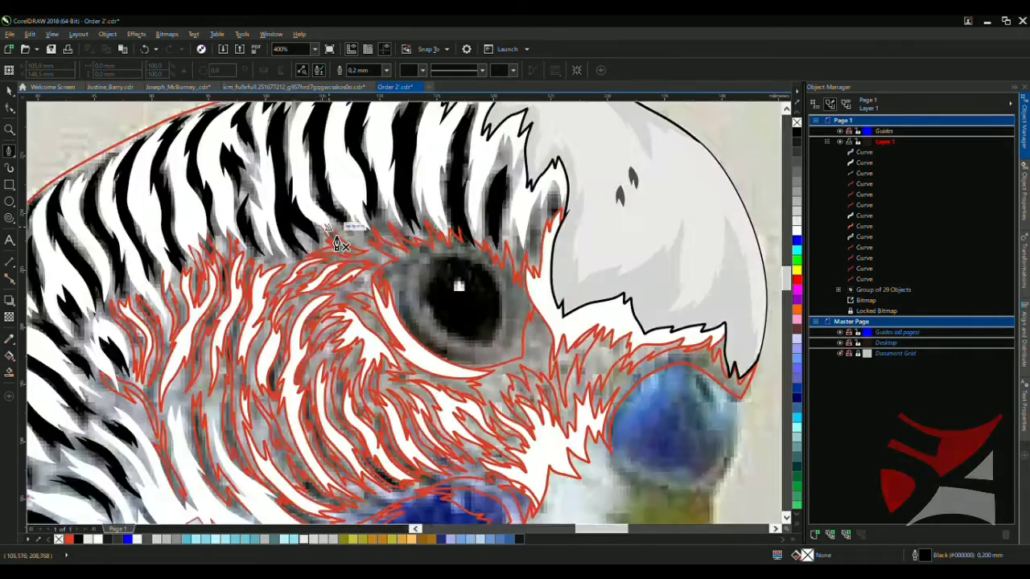
scroll(436, 298, "down", 2)
scroll(499, 310, "up", 1)
scroll(547, 320, "up", 1)
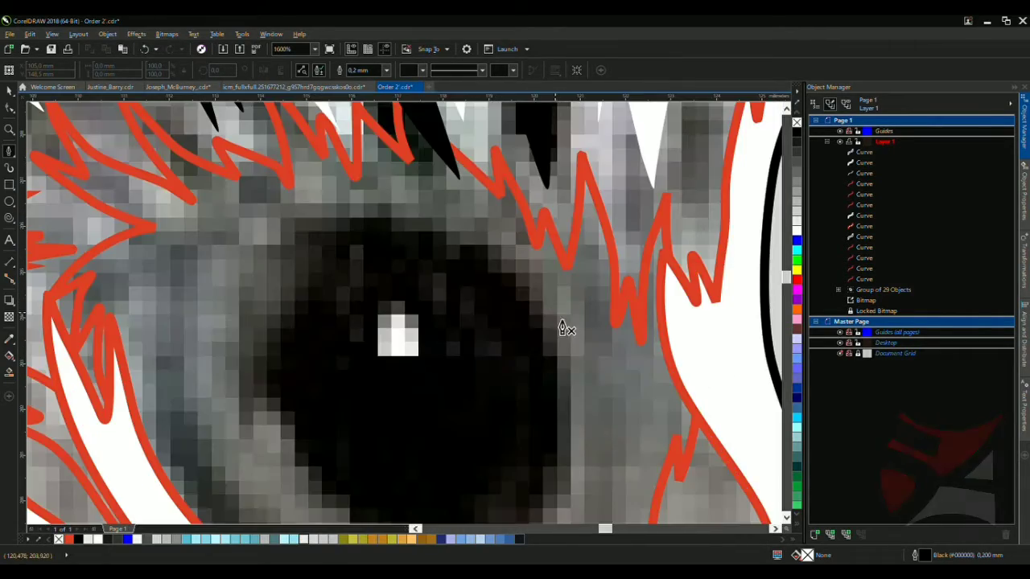
scroll(563, 327, "down", 2)
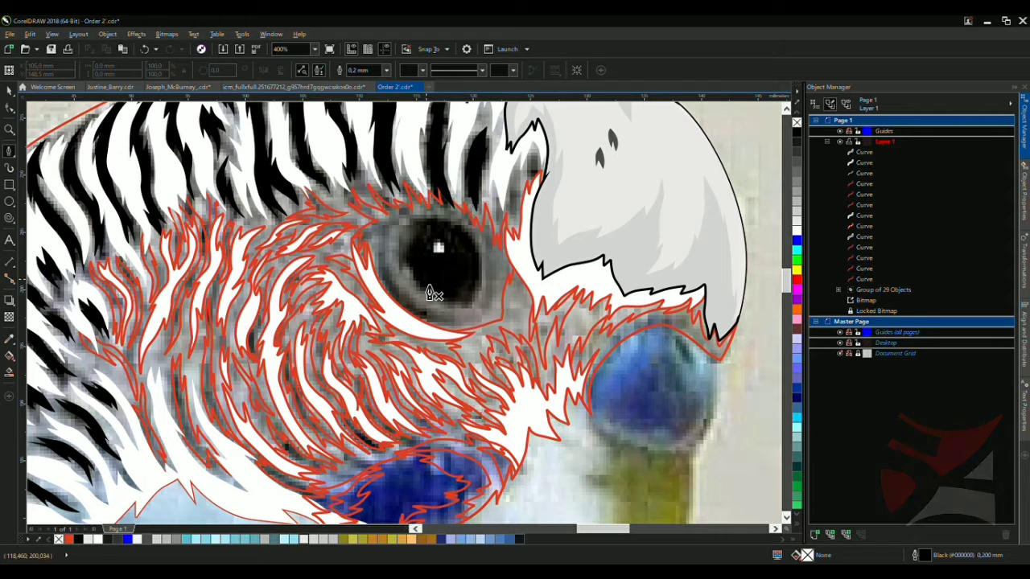
Try to draw a closed crescent about 6.8 × 6.8 mm along the pupil's lower rear edge
scroll(433, 294, "up", 1)
left_click(540, 369)
scroll(430, 325, "up", 1)
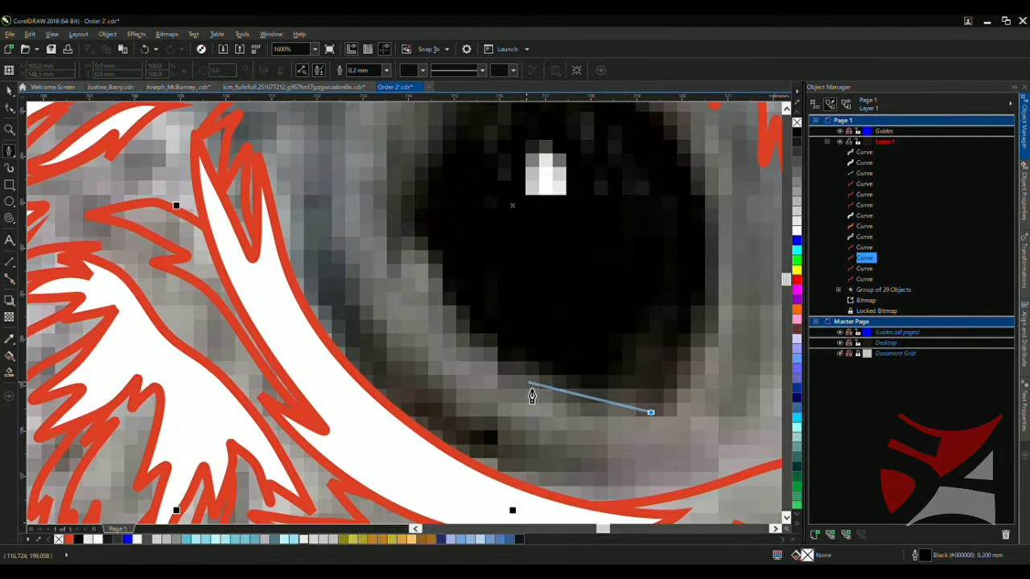
left_click_drag(424, 342, 422, 337)
left_click_drag(346, 121, 377, 345)
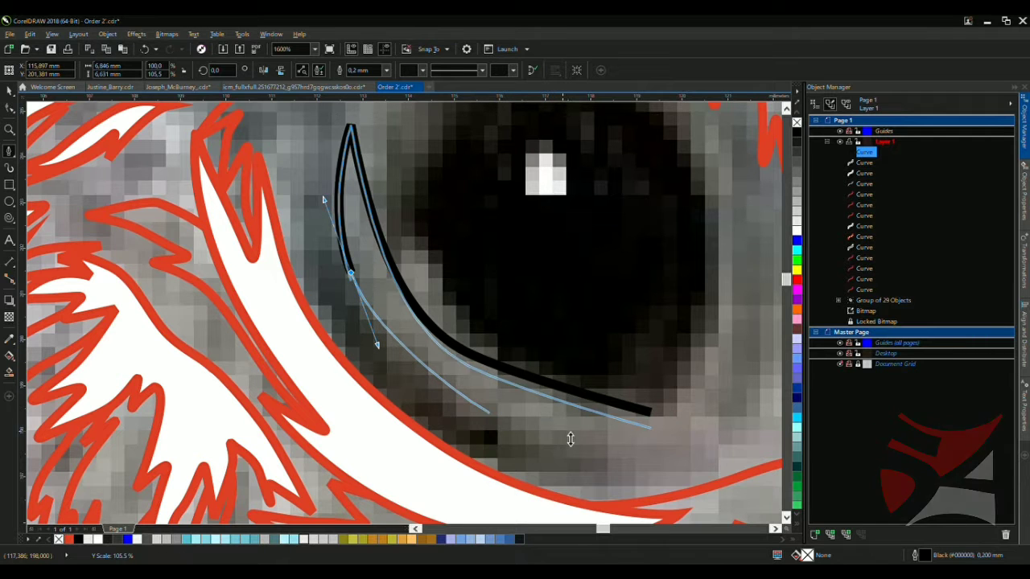
key("Escape")
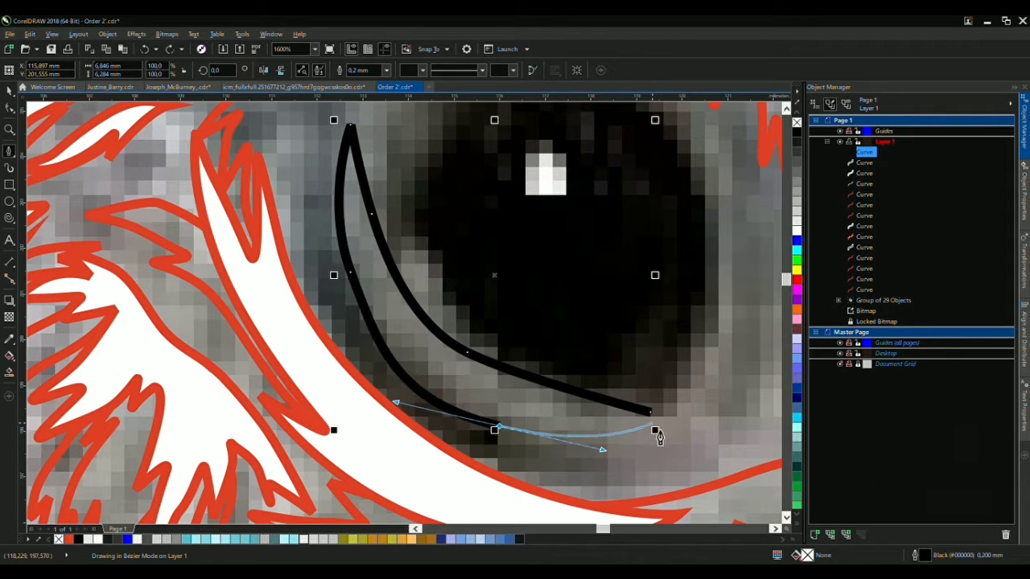
left_click(656, 416)
Undo the whole crescent drawn beside the pupil
scroll(491, 400, "down", 3)
scroll(410, 384, "up", 3)
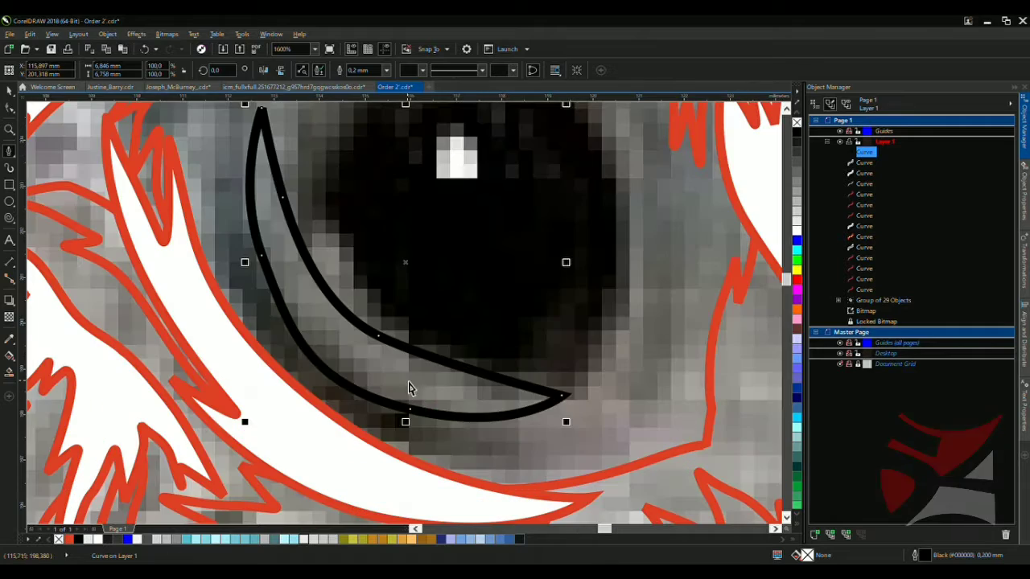
key("ctrl+z")
key("ctrl+z")
key("ctrl+z")
key("ctrl+z")
key("ctrl+z")
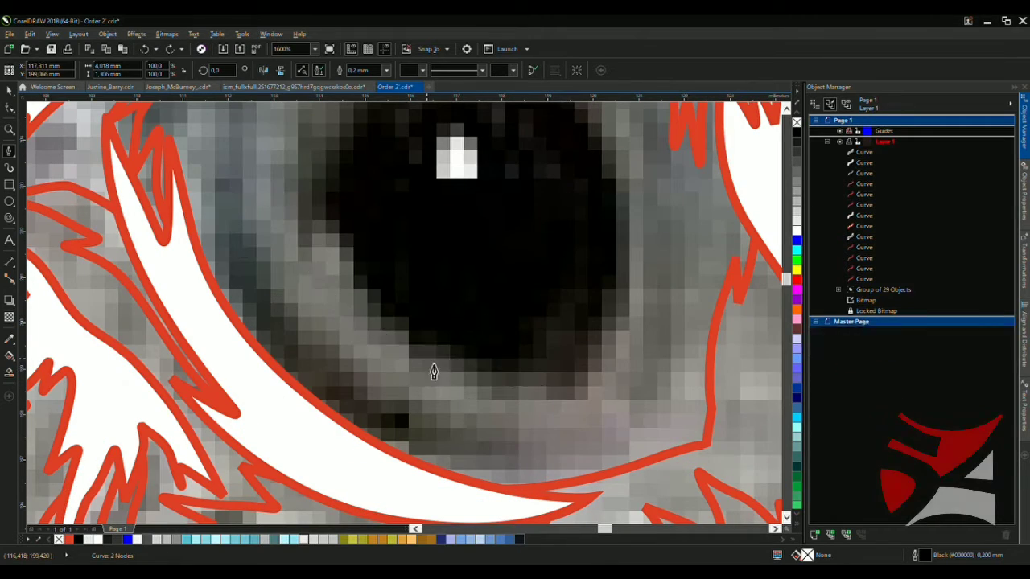
Draw an open crescent curve along the pupil's lower rear edge and back beneath it, about 6.7 × 6.5 mm
scroll(433, 375, "down", 2)
scroll(375, 347, "up", 1)
scroll(418, 346, "up", 1)
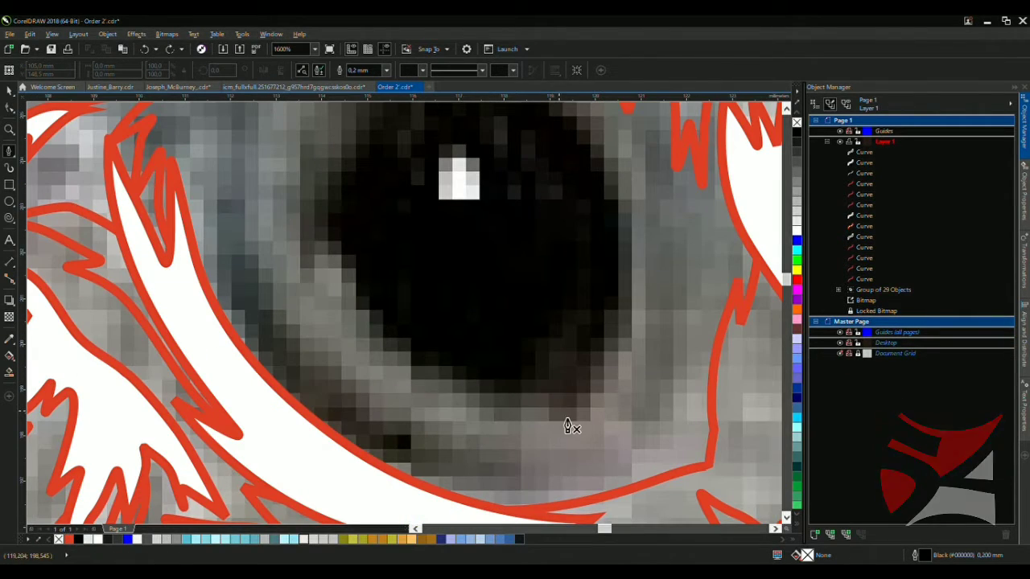
left_click_drag(380, 335, 294, 227)
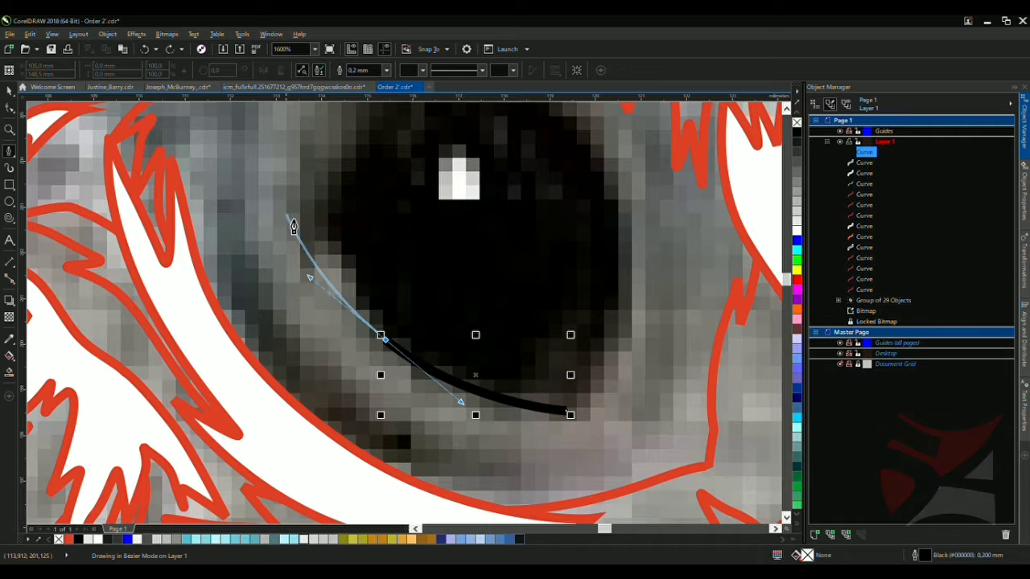
left_click_drag(285, 173, 280, 161)
double_click(275, 114)
left_click_drag(267, 279, 291, 362)
double_click(460, 441)
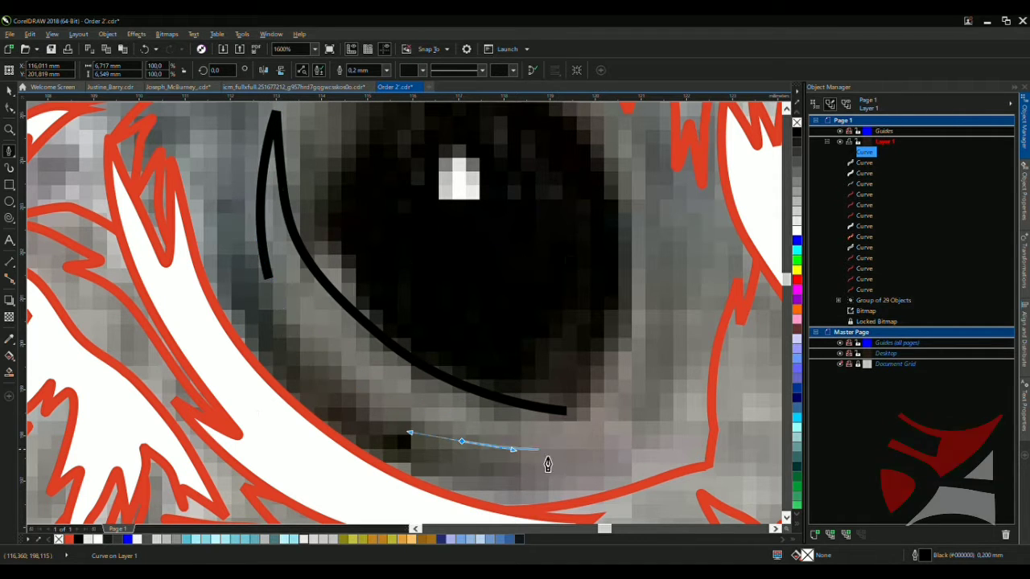
Extend the open crescent beneath the pupil and up its front edge to above the pupil, about 8.8 × 8.9 mm overall
mouse_move(571, 441)
left_mouse_down()
mouse_move(618, 449)
mouse_move(628, 429)
left_mouse_up()
scroll(658, 425, "up", 1)
left_click_drag(478, 469, 531, 486)
left_click_drag(609, 450, 597, 421)
scroll(609, 370, "down", 2)
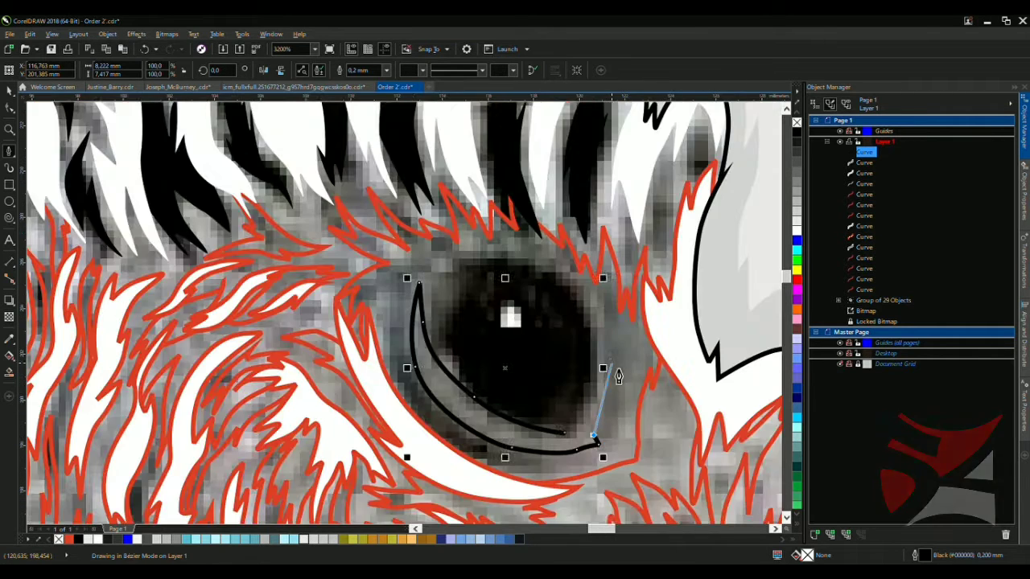
scroll(620, 387, "up", 1)
left_click_drag(615, 375, 613, 275)
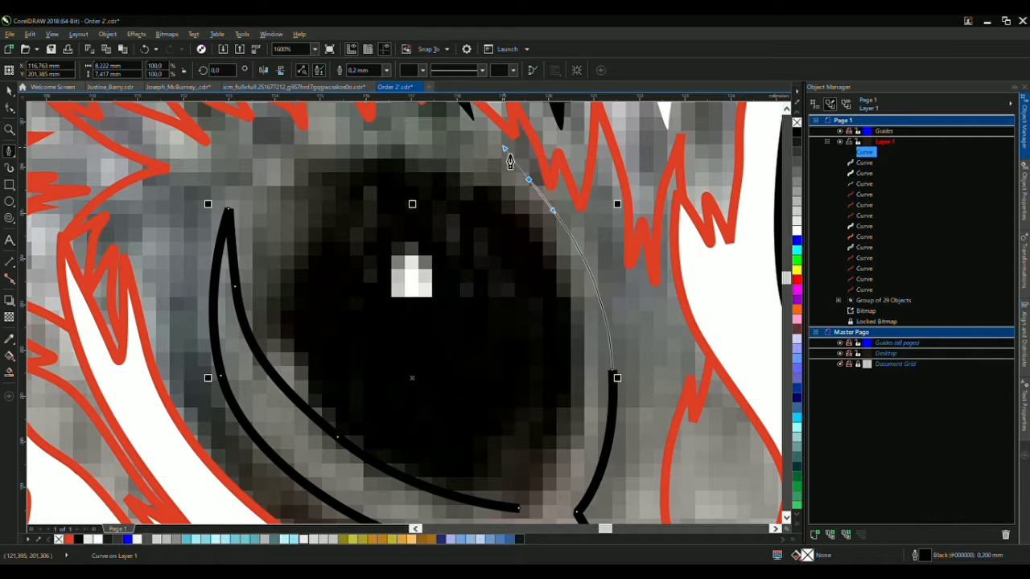
mouse_move(528, 170)
left_mouse_down()
mouse_move(475, 147)
mouse_move(499, 153)
left_mouse_up()
key("space")
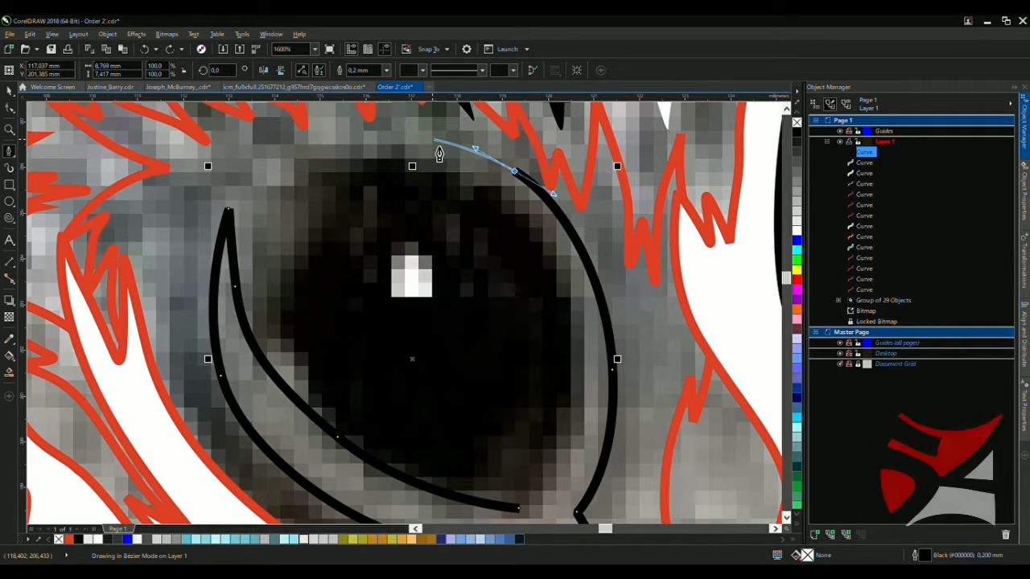
left_click(433, 140)
Bring the curve back along the pupil's front edge and close it at the crescent's inner lower end
left_click_drag(538, 217, 589, 305)
left_click_drag(580, 419, 572, 467)
scroll(555, 461, "down", 1)
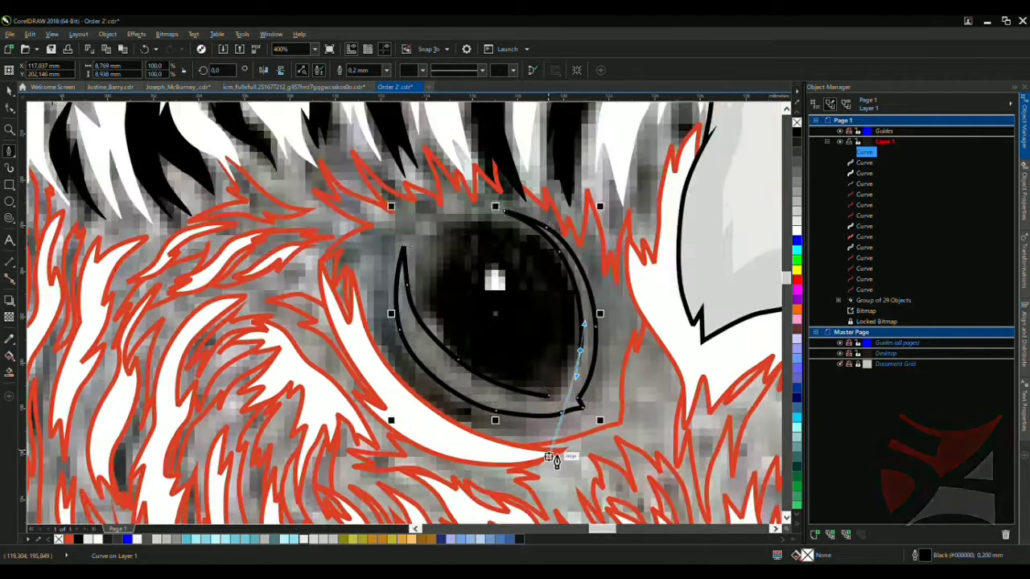
scroll(556, 460, "up", 2)
left_click(556, 369)
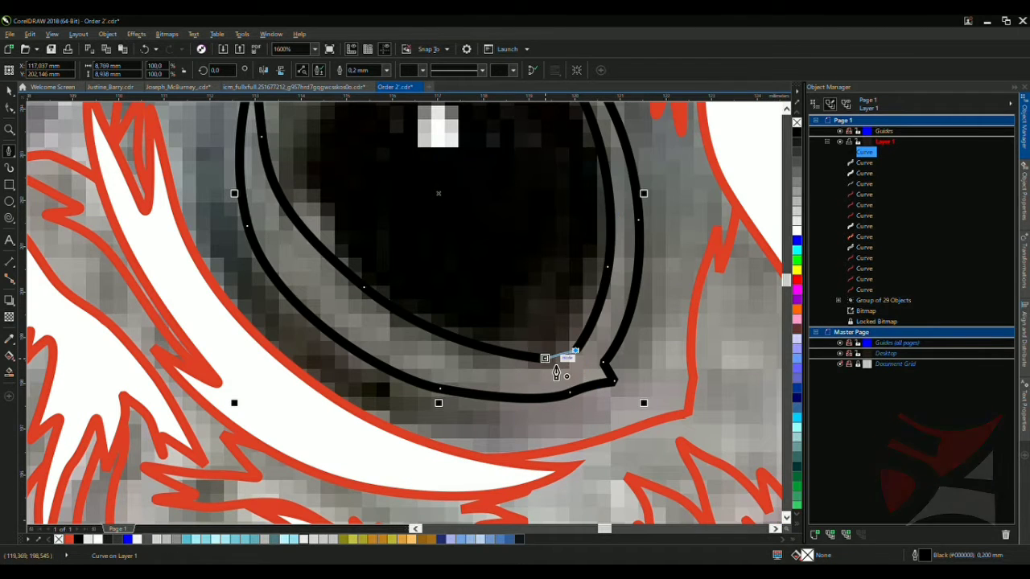
scroll(568, 371, "down", 2)
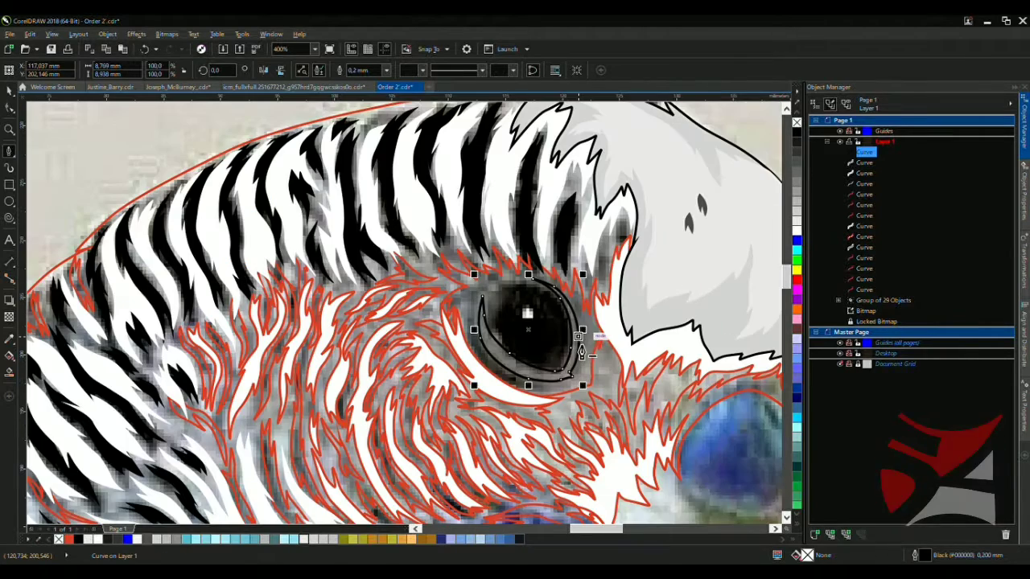
Try to draw a short curve across the crescent and up along the pupil's rear edge
scroll(612, 332, "up", 2)
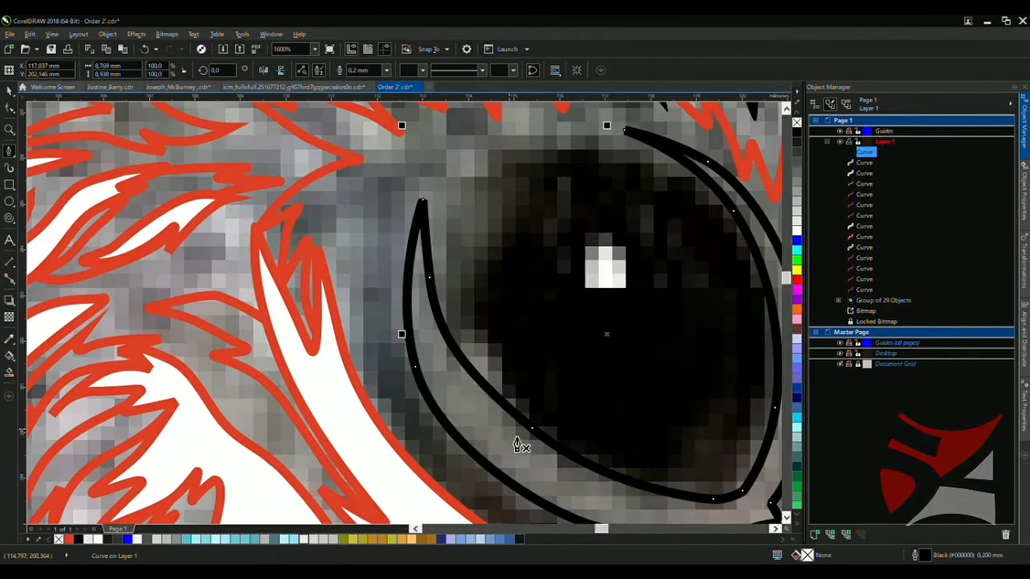
left_click(499, 432)
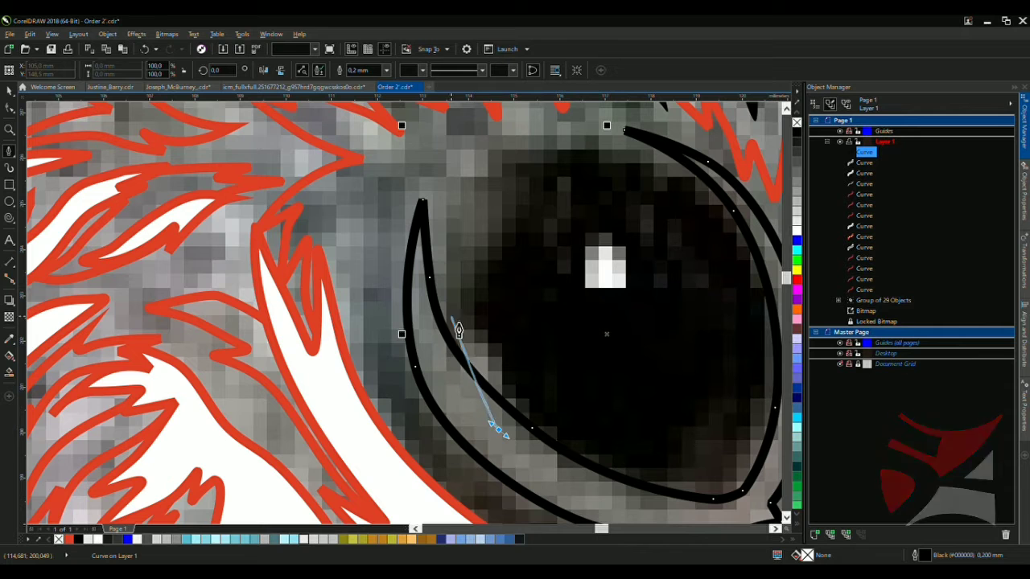
left_click_drag(453, 279, 456, 206)
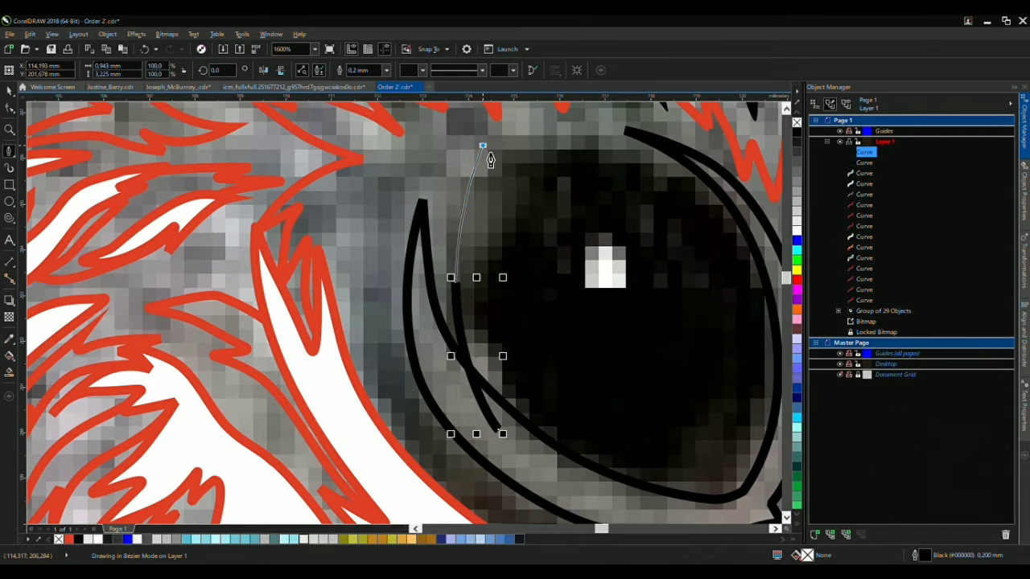
left_click(483, 146)
key("ctrl+z")
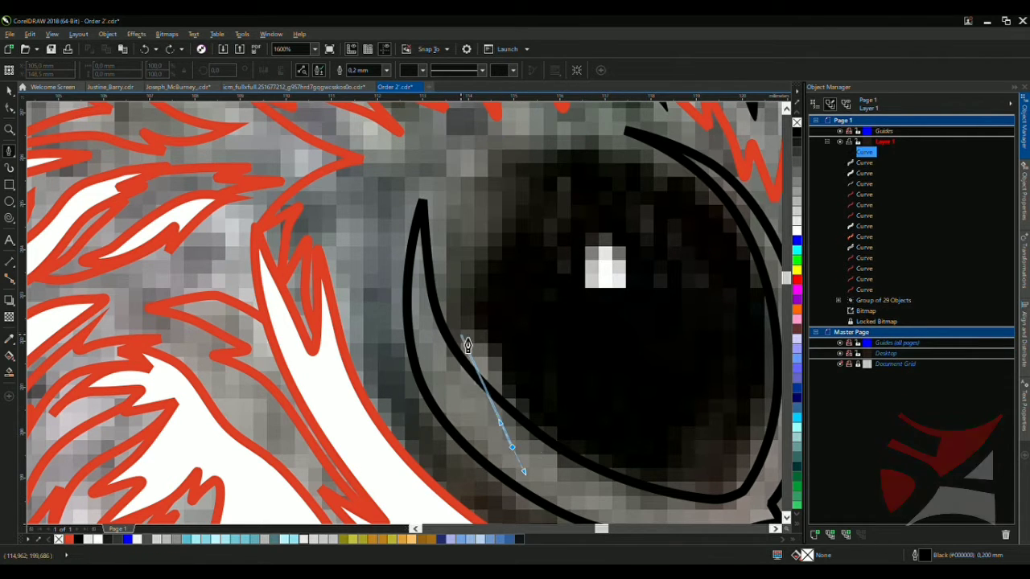
left_click_drag(465, 277, 465, 252)
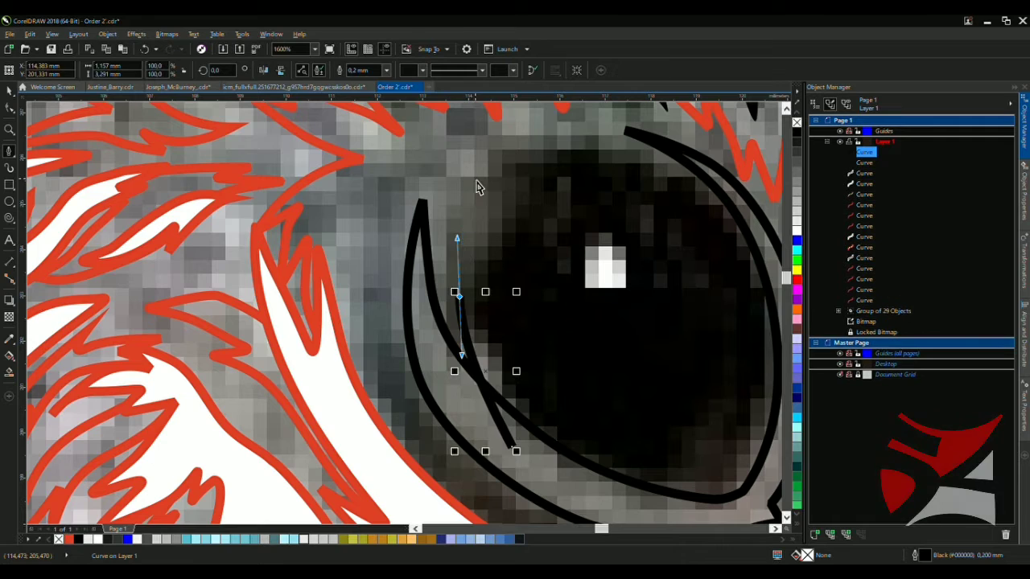
key("ctrl+z")
Draw an open curve up the pupil's rear edge from inside the crescent, about 0.6 × 5.8 mm
scroll(456, 260, "down", 6)
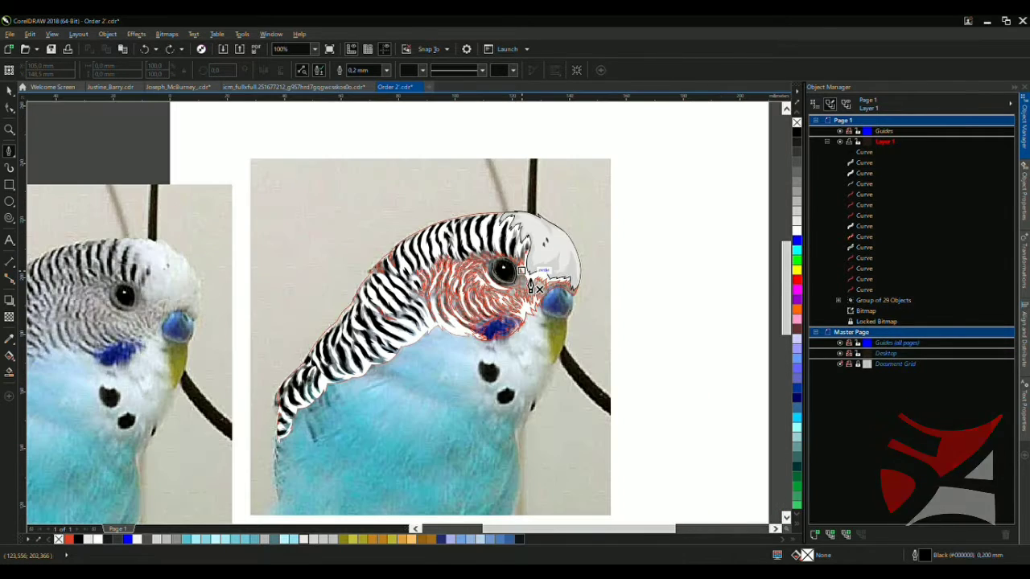
scroll(149, 294, "up", 3)
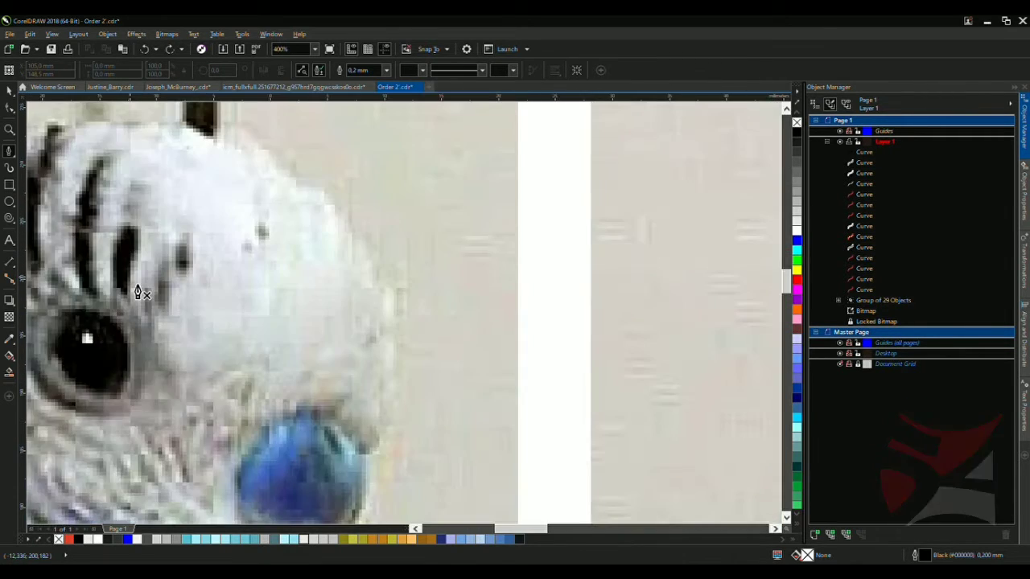
scroll(138, 293, "down", 3)
scroll(507, 290, "up", 3)
scroll(453, 322, "up", 2)
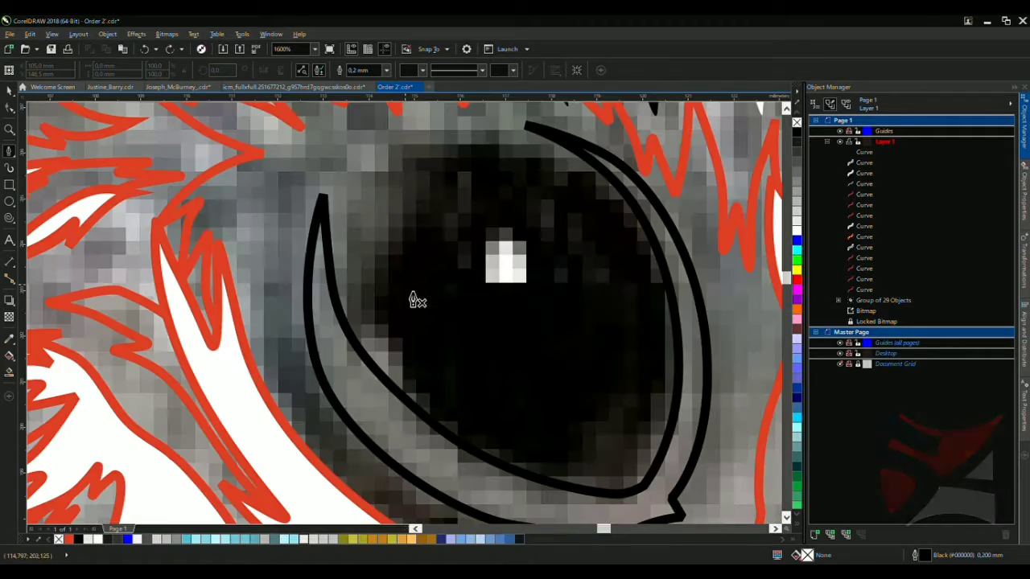
scroll(380, 410, "down", 2)
scroll(376, 386, "up", 1)
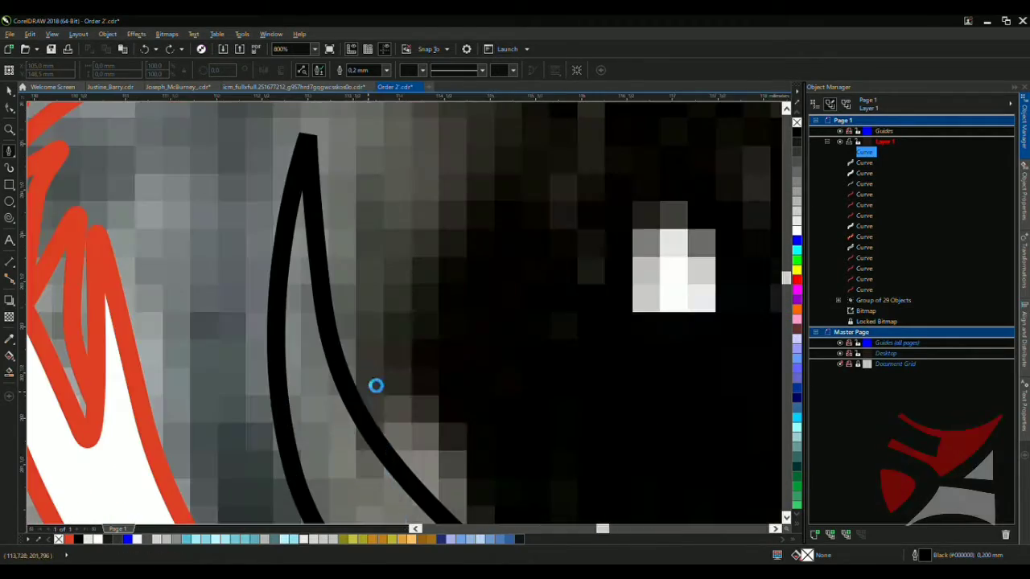
left_click_drag(369, 341, 368, 300)
scroll(372, 302, "up", 1)
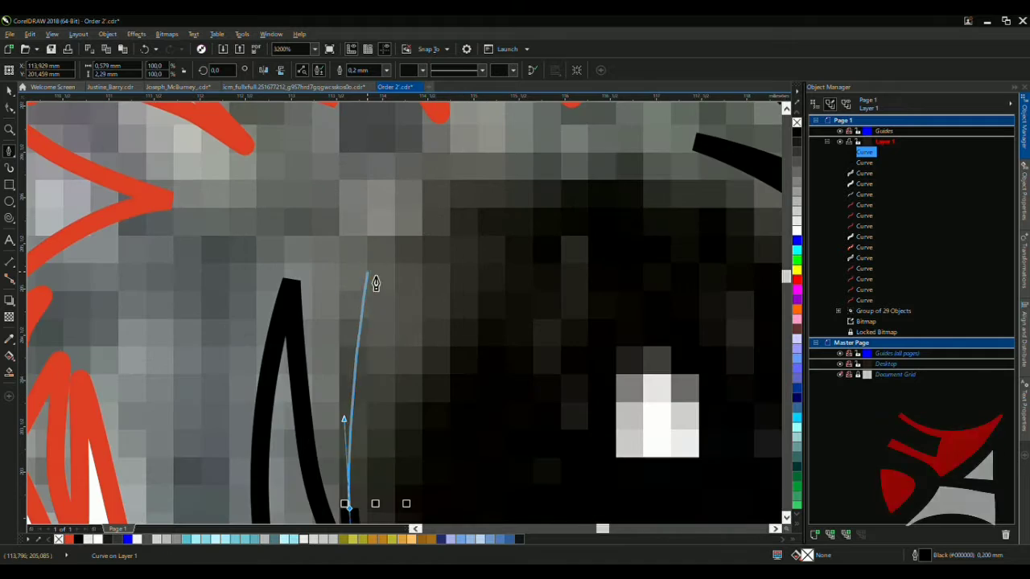
left_click_drag(375, 266, 401, 213)
left_click(395, 184)
scroll(347, 235, "down", 2)
scroll(473, 229, "up", 1)
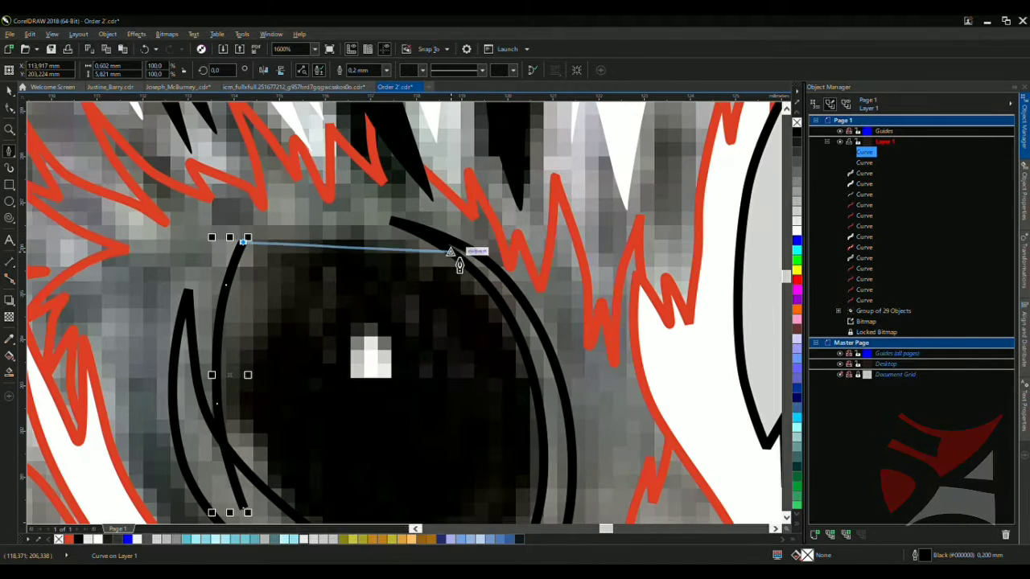
Extend the rear curve in an arc over the top of the pupil to the ring's upper front edge
left_click_drag(496, 278, 616, 380)
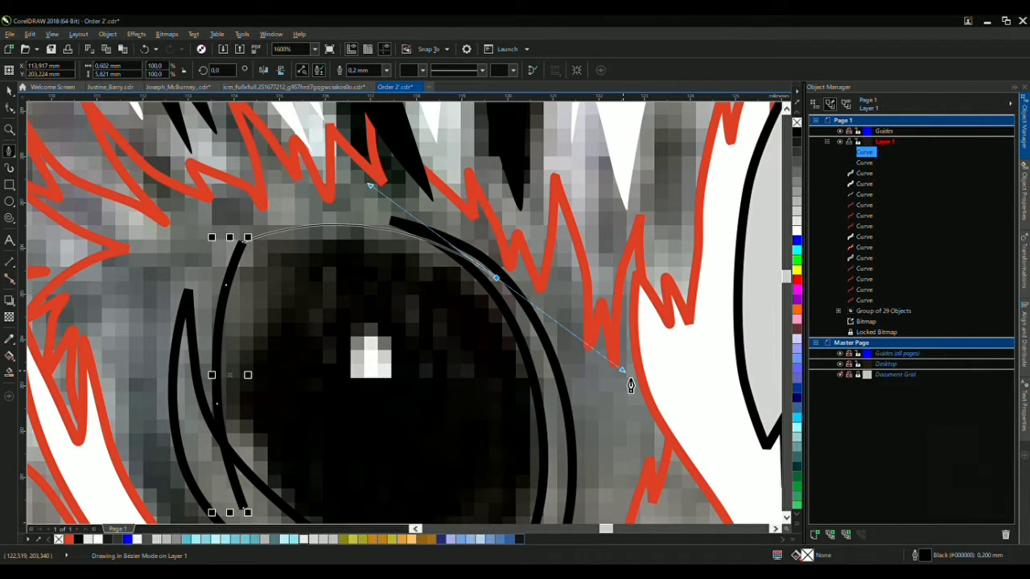
left_click(397, 239)
scroll(395, 241, "down", 1)
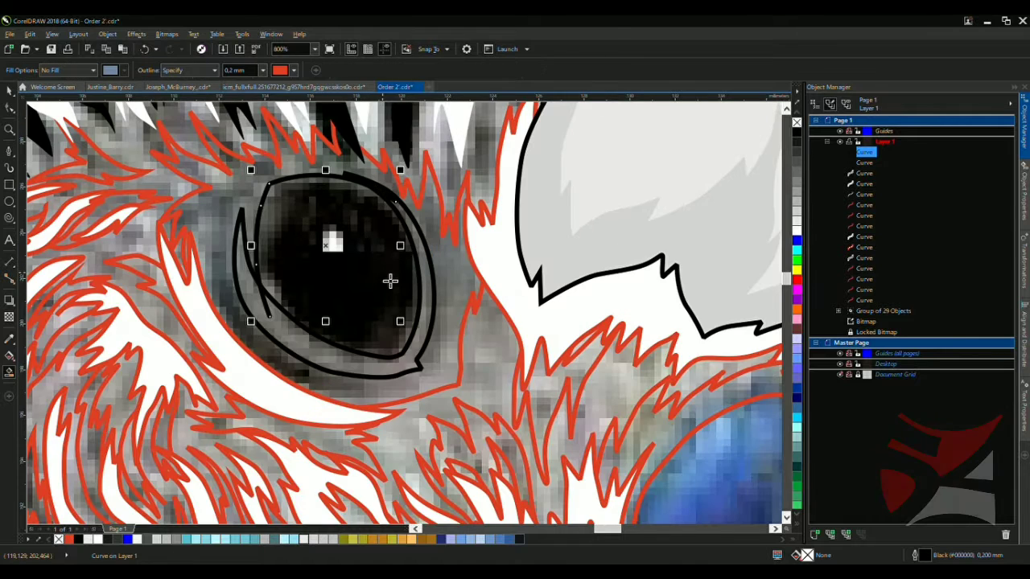
Draw a second open curve beneath the pupil and up its lower front edge, starting inside the ring
scroll(404, 345, "up", 1)
key("space")
left_click(236, 349)
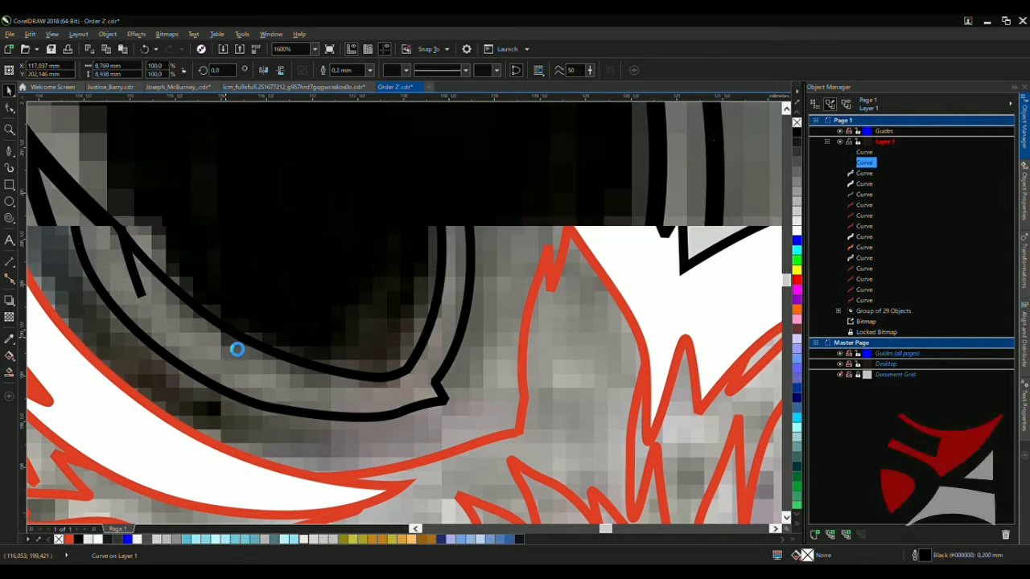
key("space")
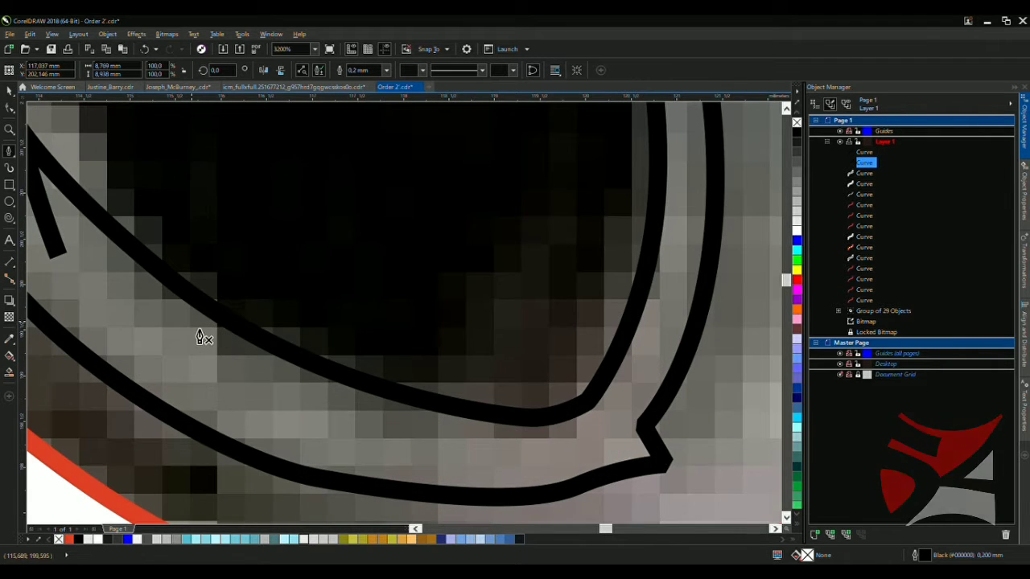
left_click(191, 318)
left_click_drag(469, 387, 560, 385)
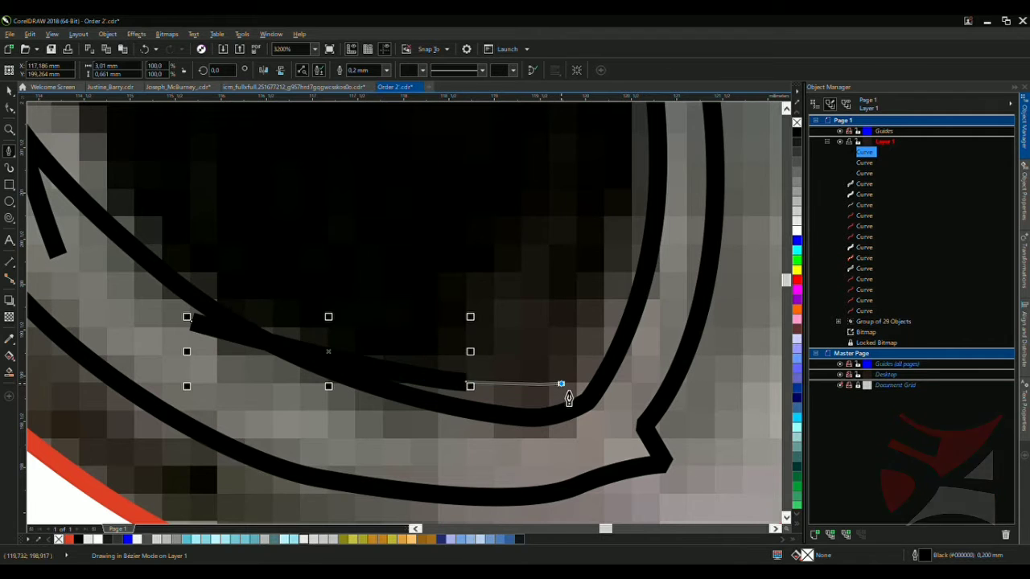
scroll(568, 397, "down", 2)
scroll(593, 346, "up", 1)
left_click_drag(592, 315, 605, 239)
Create a closed red-outlined pupil shape with Smart Fill, using no fill and a 0.2 mm outline, and delete both helper curves
key("s")
left_click(490, 280)
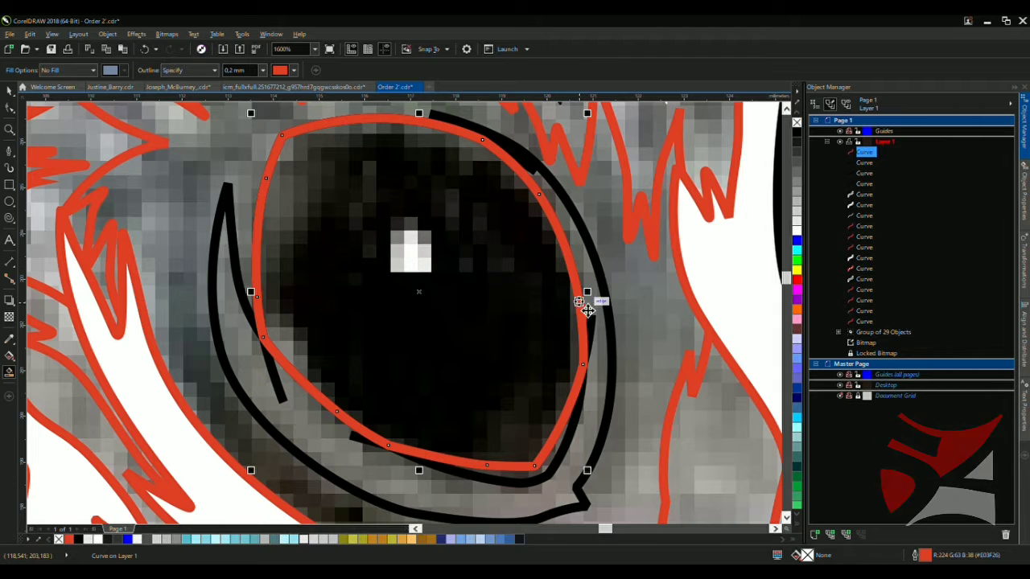
key("space")
left_click(536, 309)
key("Delete")
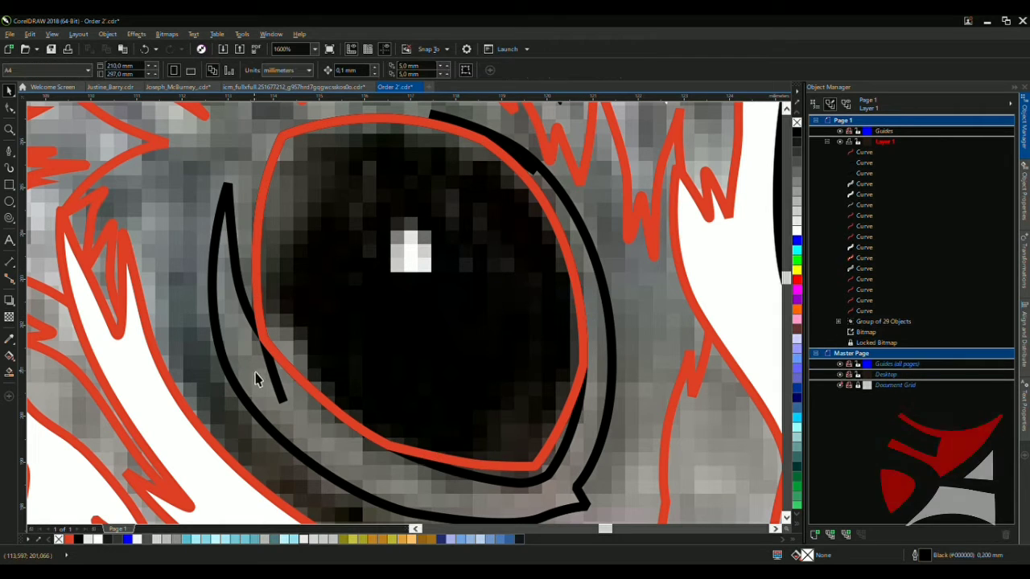
left_click(274, 389)
scroll(274, 389, "down", 6)
key("Delete")
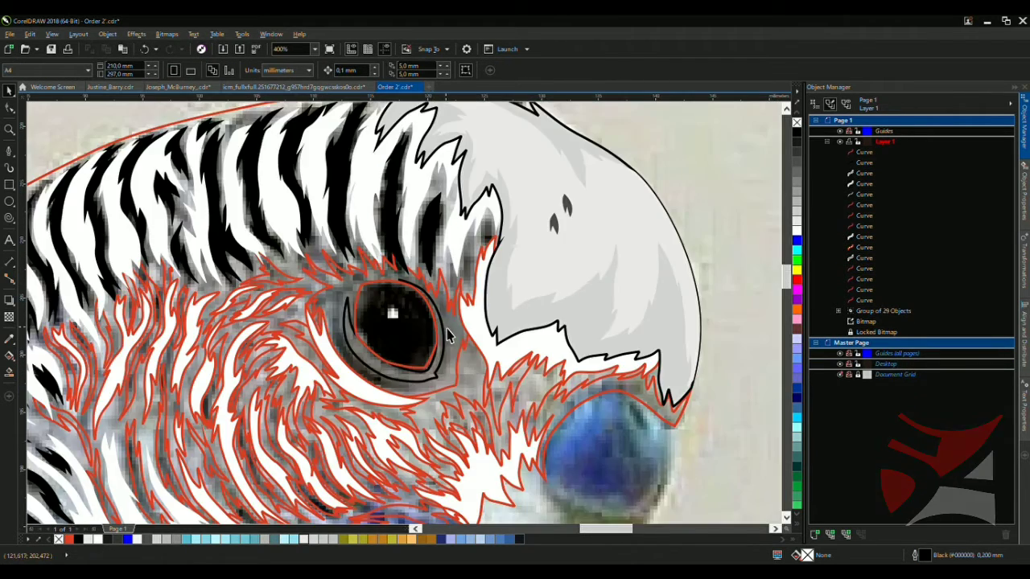
Draw an open curve cutting across the pupil's lower front corner and up its front edge, about 4.2 × 3.7 mm
scroll(455, 342, "up", 10)
key("F5")
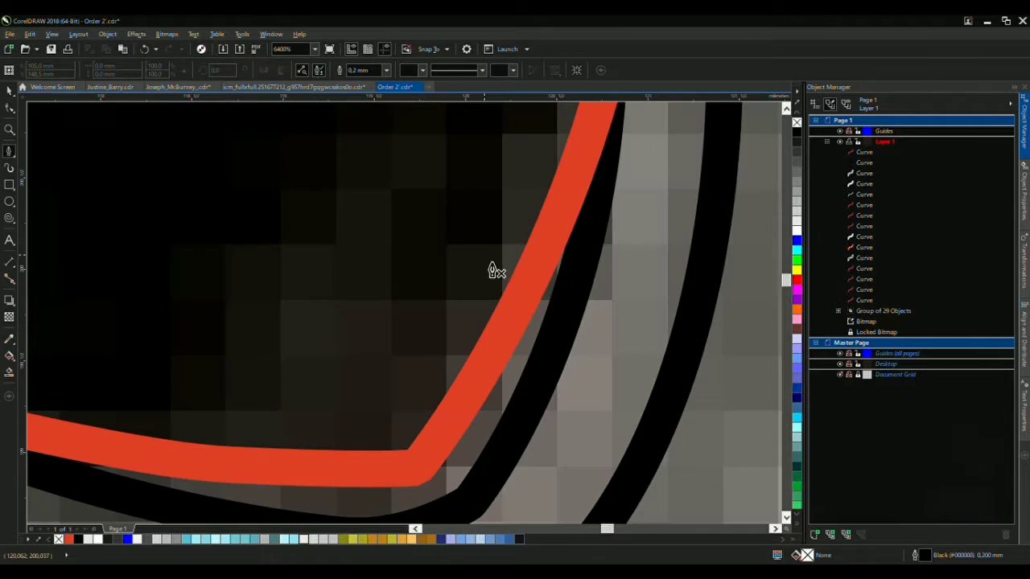
scroll(483, 330, "down", 3)
scroll(451, 327, "up", 2)
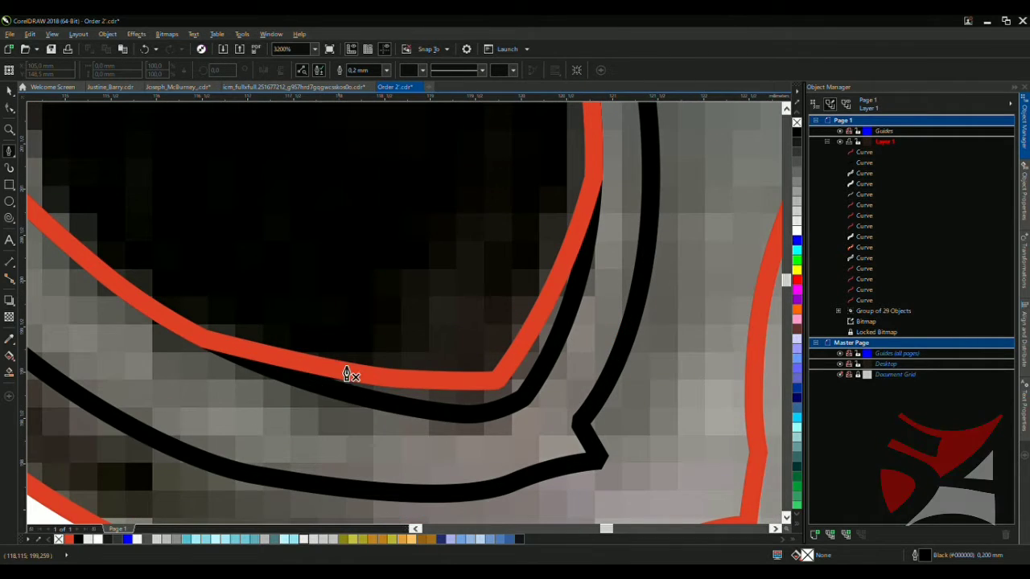
left_click(227, 376)
left_click(379, 351)
left_click(463, 330)
scroll(473, 338, "down", 2)
scroll(504, 283, "up", 1)
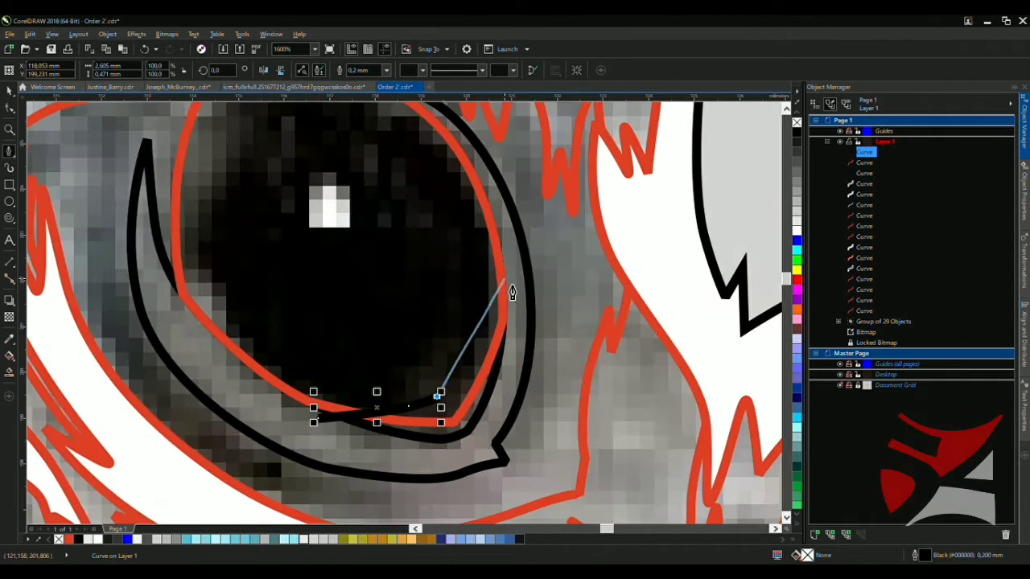
left_click_drag(499, 260, 523, 171)
Create a red-outlined sliver at the pupil's lower front edge with Smart Fill and remove the helper curve
key("space")
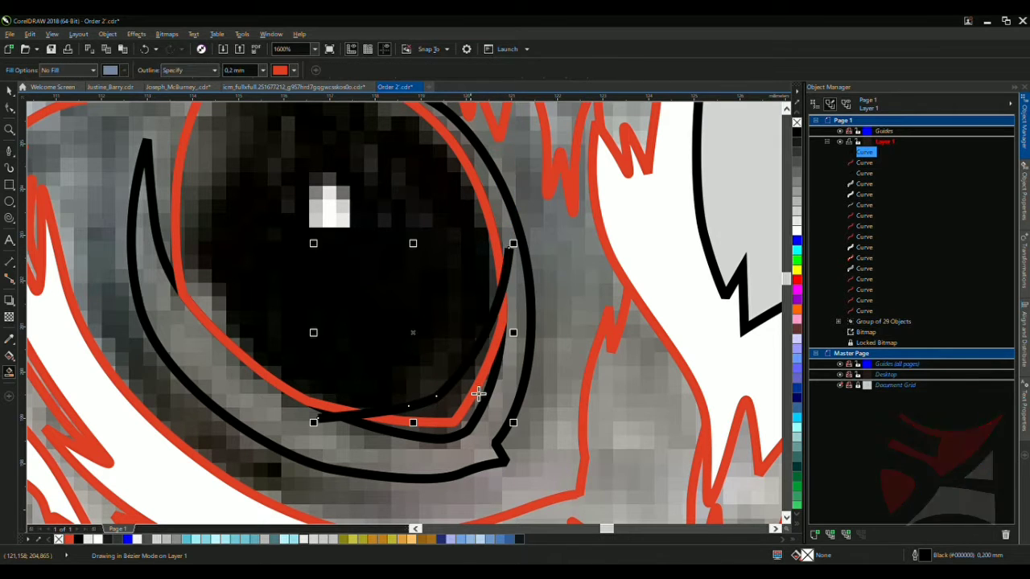
left_click(501, 368)
scroll(499, 355, "down", 3)
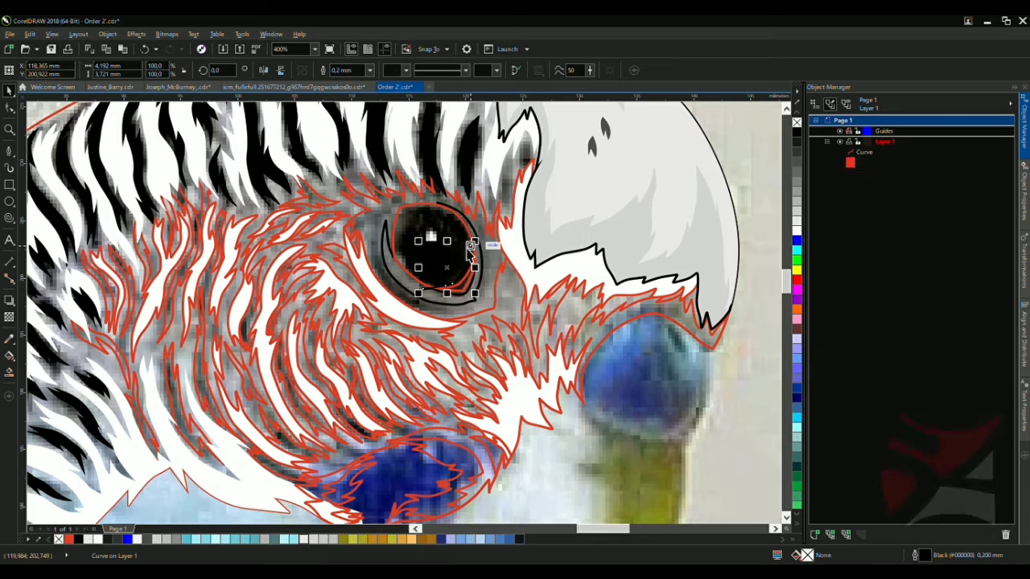
key("Escape")
Try to draw a short curve down inside the pupil's upper rear edge, about 0.8 × 2.8 mm
scroll(439, 242, "up", 2)
key("space")
scroll(378, 177, "up", 2)
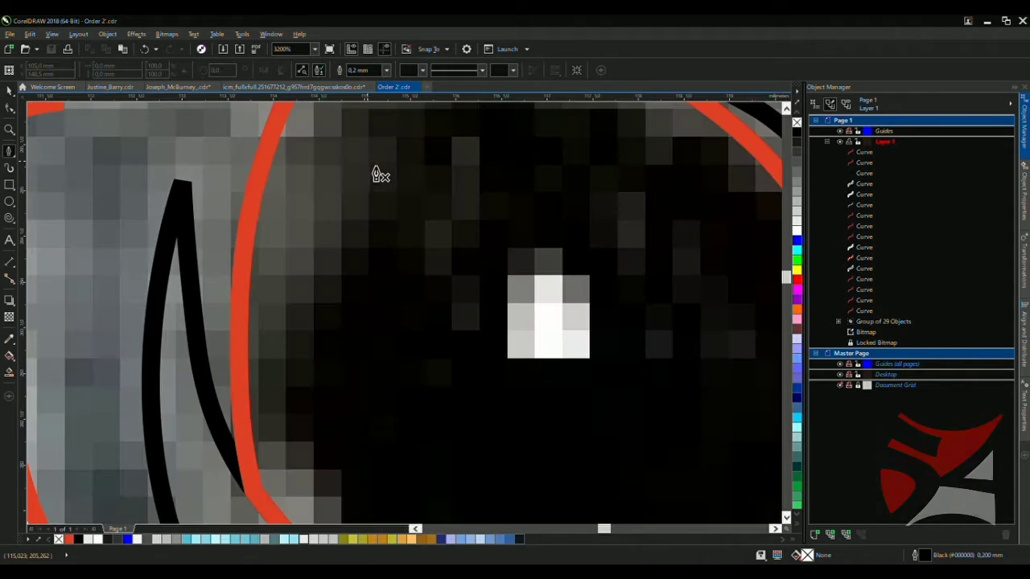
left_click_drag(305, 339, 299, 460)
scroll(258, 222, "down", 1)
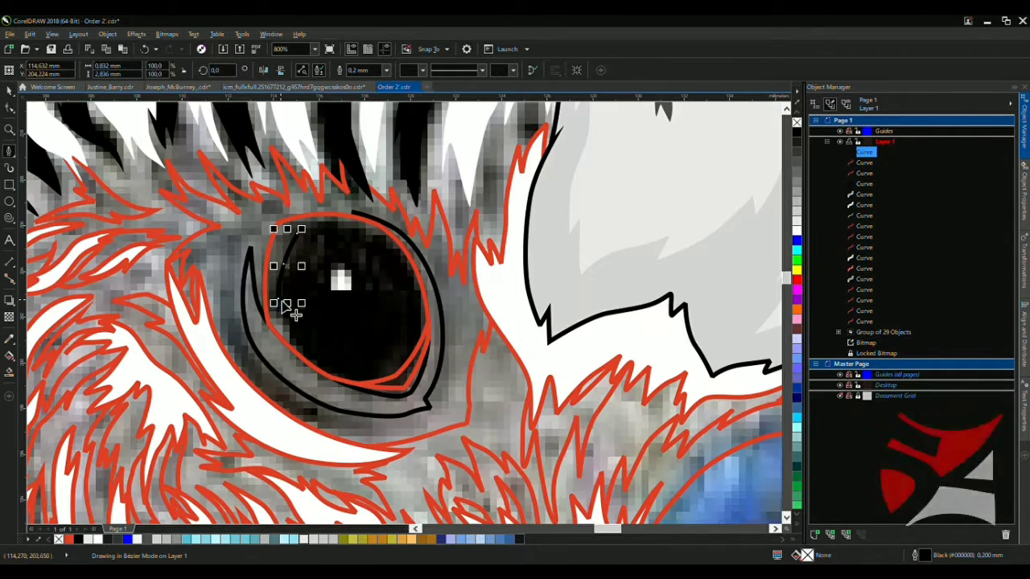
key("Escape")
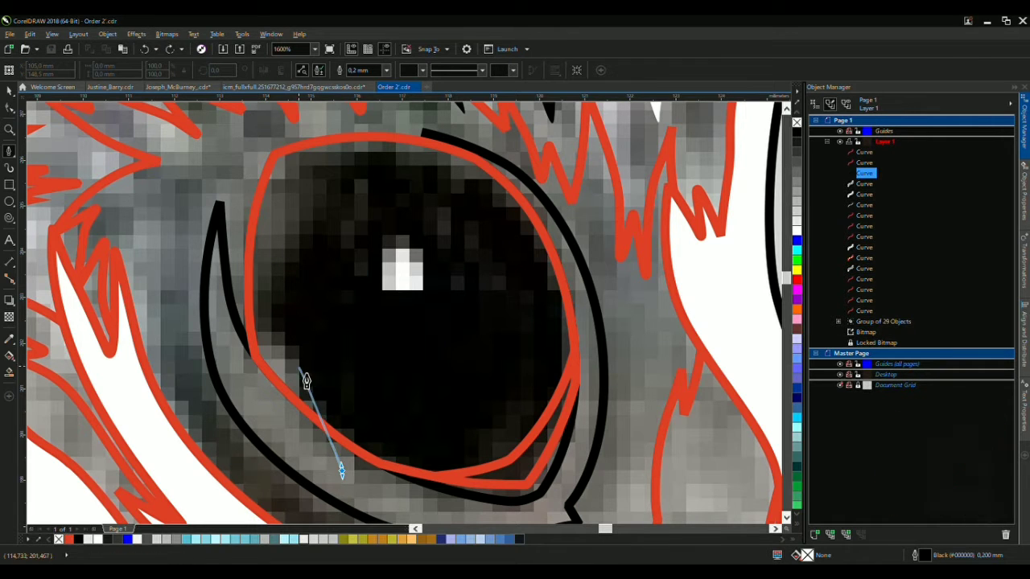
Draw a closed helper shape running up inside the pupil's rear edge, looping out around the eye's rear and back below the pupil
left_click_drag(306, 383, 279, 258)
scroll(278, 258, "up", 2)
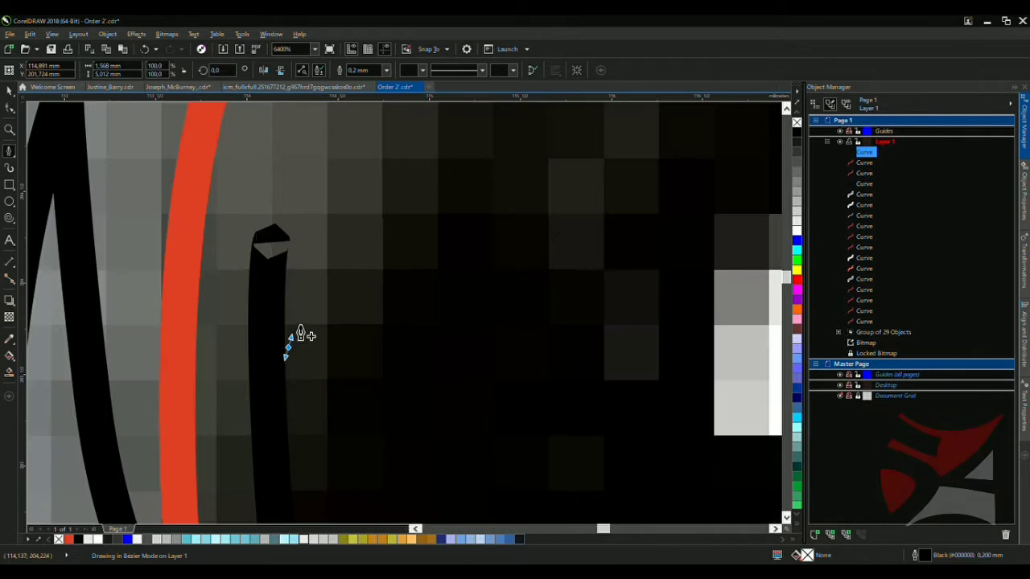
scroll(301, 335, "down", 1)
left_click_drag(311, 290, 552, 161)
scroll(552, 161, "down", 2)
left_click_drag(401, 241, 427, 278)
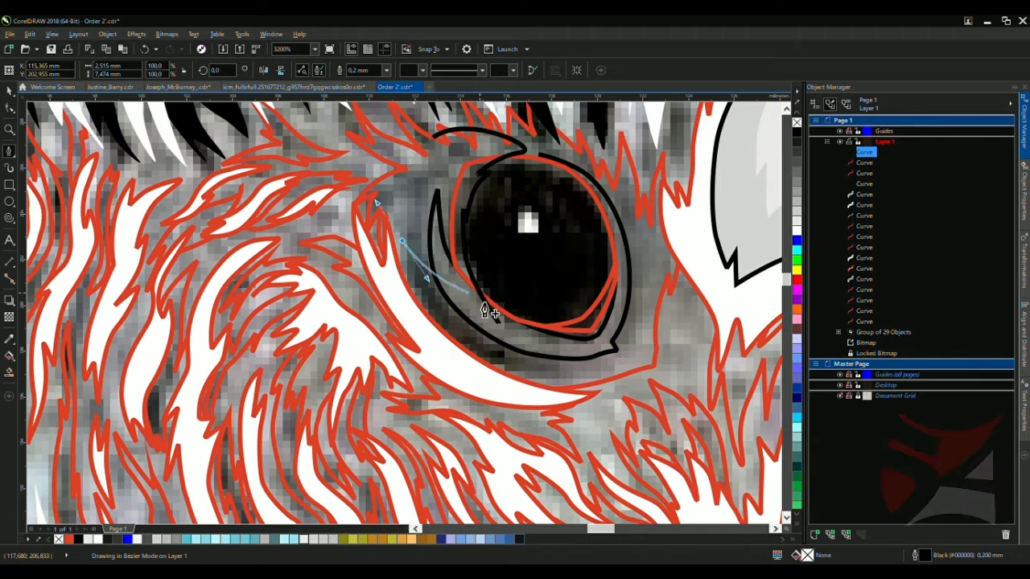
left_click_drag(486, 312, 524, 334)
key("space")
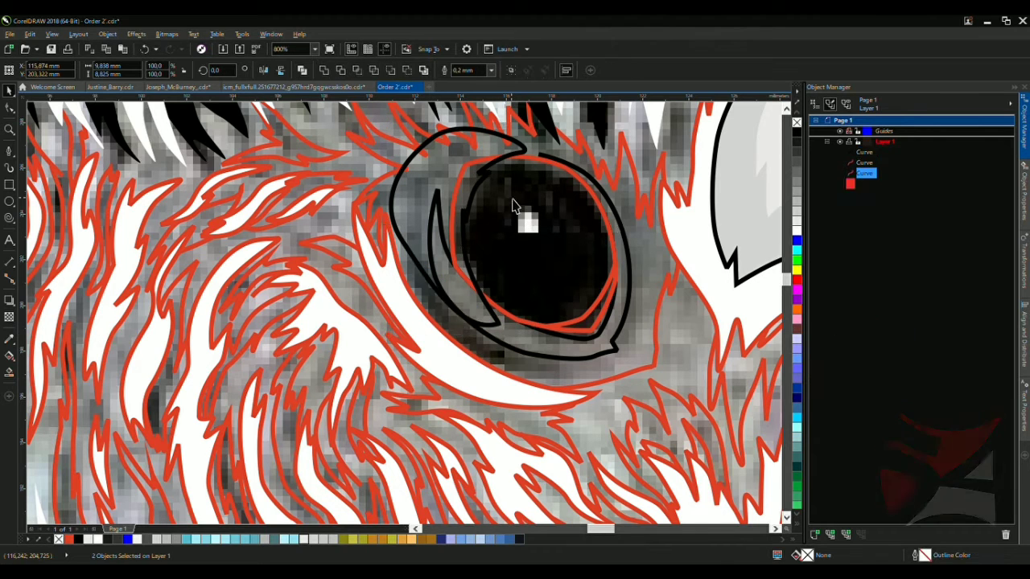
Create a red-outlined shape along the pupil's rear edge from the helper's overlap with the pupil outline, and delete the helper
key("ctrl+z")
key("ctrl+z")
key("ctrl+z")
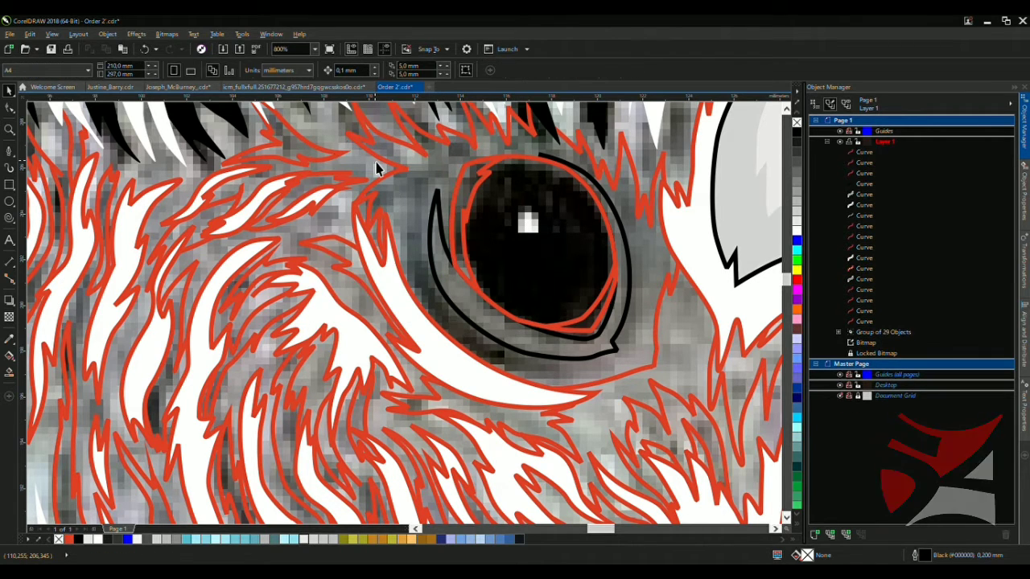
Combine the pupil's lower front sliver and its rear-edge shape into one curve
scroll(464, 217, "down", 2)
scroll(483, 242, "up", 2)
left_click(487, 250)
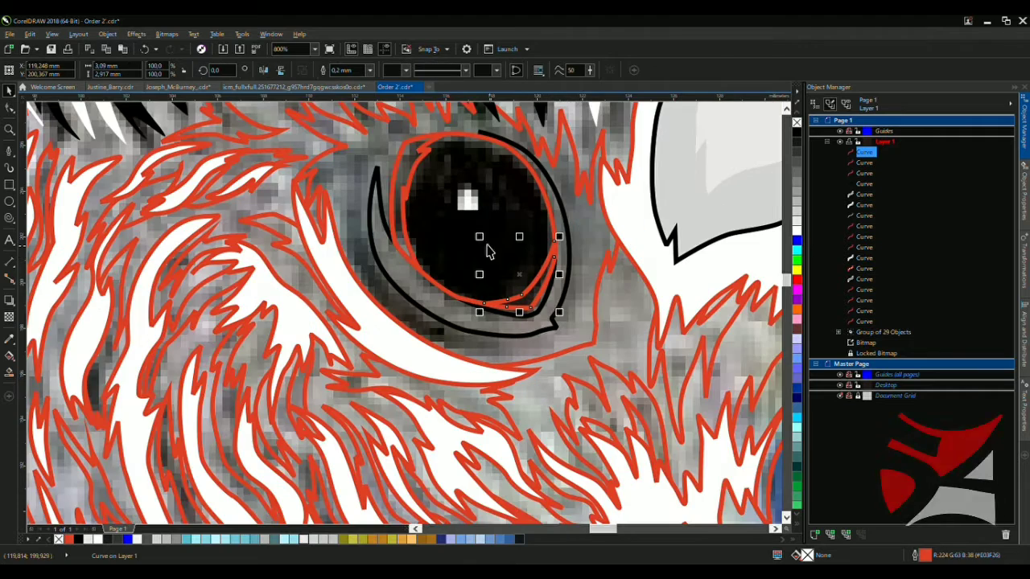
left_click(415, 176, "shift")
key("ctrl+l")
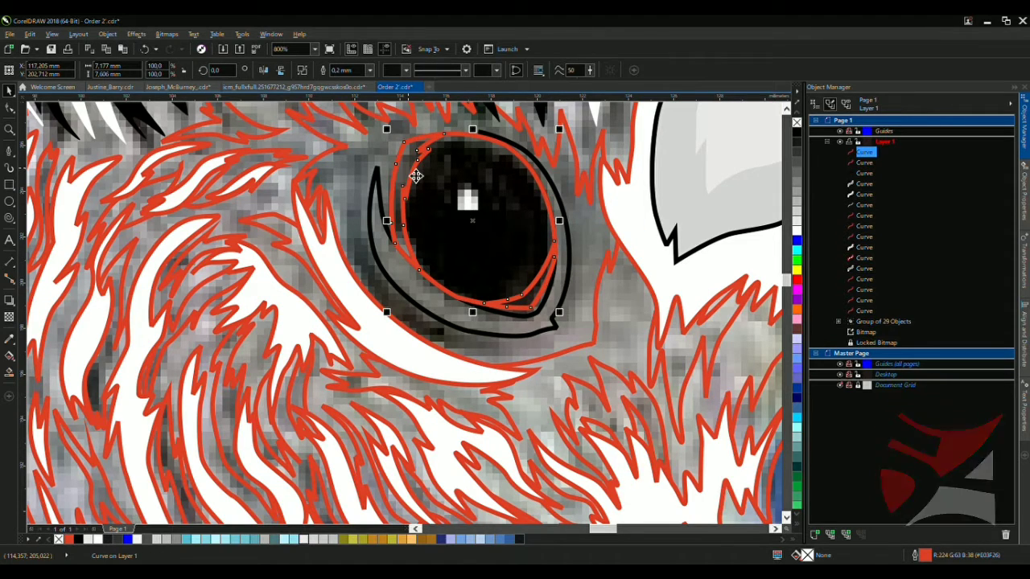
Draw a closed oval just inside the pupil's edge, about 5.6 × 6.5 mm
scroll(552, 187, "down", 3)
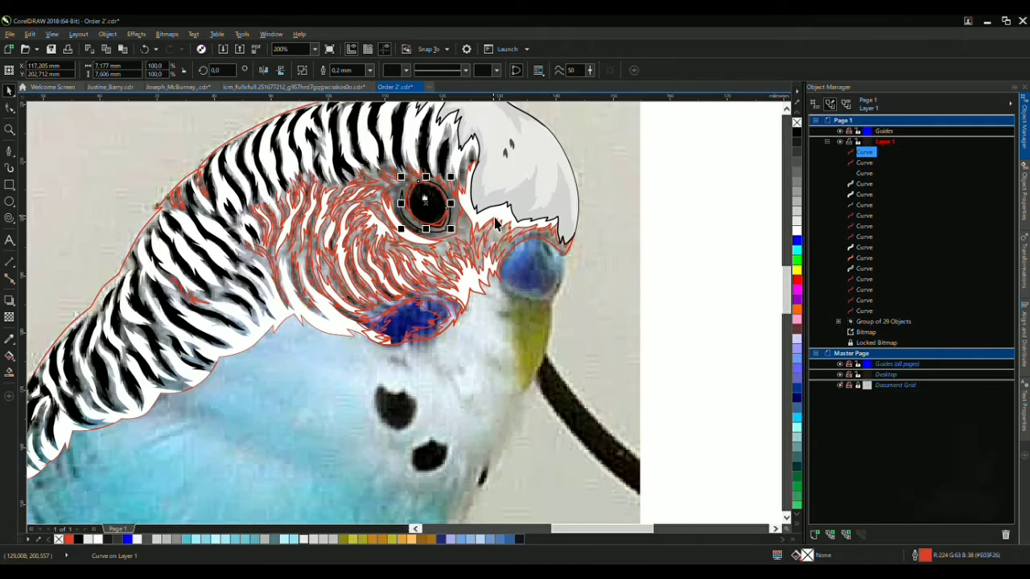
scroll(469, 217, "up", 4)
key("F5")
left_click(397, 190)
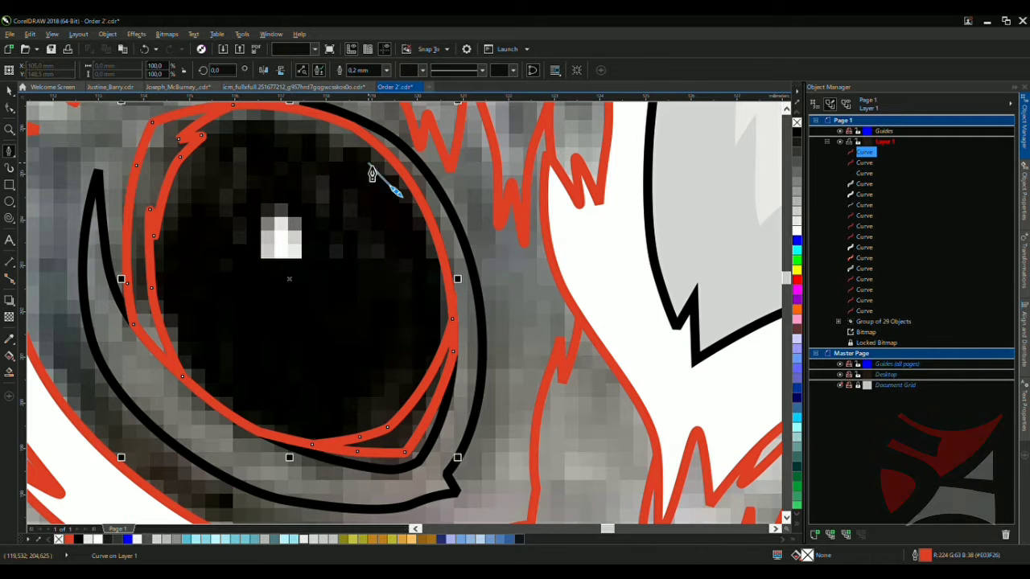
left_click_drag(288, 133, 234, 132)
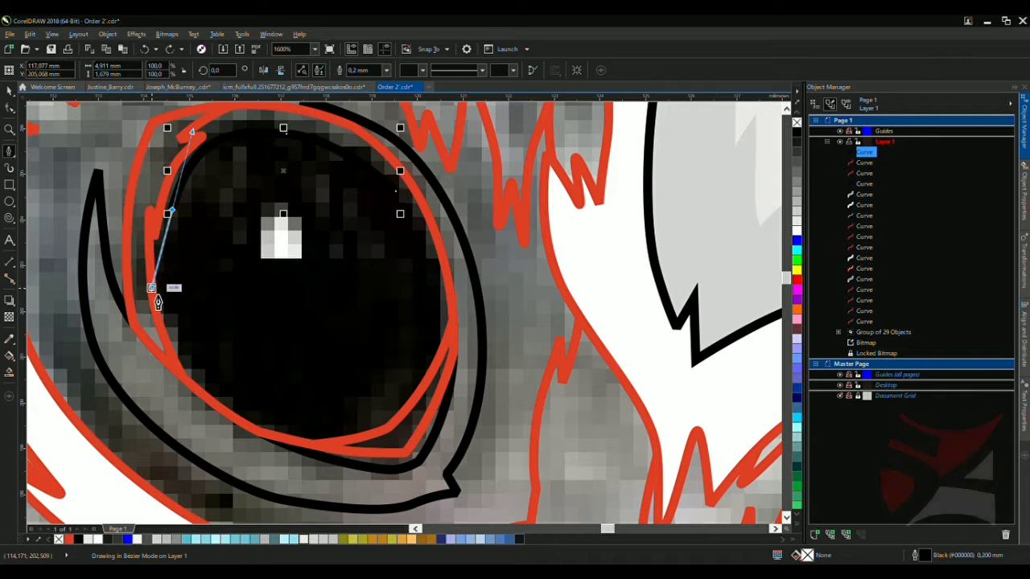
left_click_drag(172, 246, 163, 336)
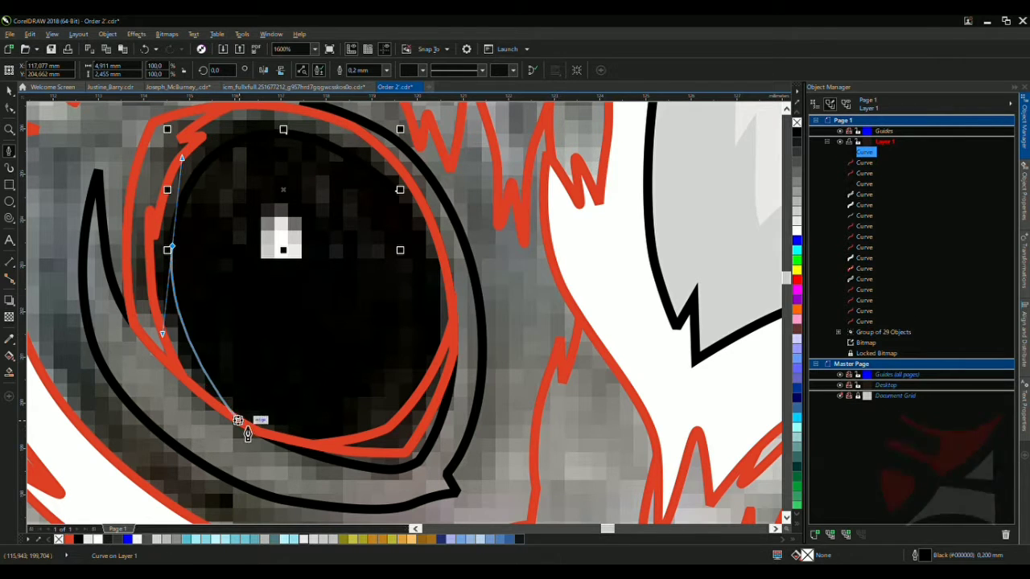
left_click_drag(257, 416, 303, 442)
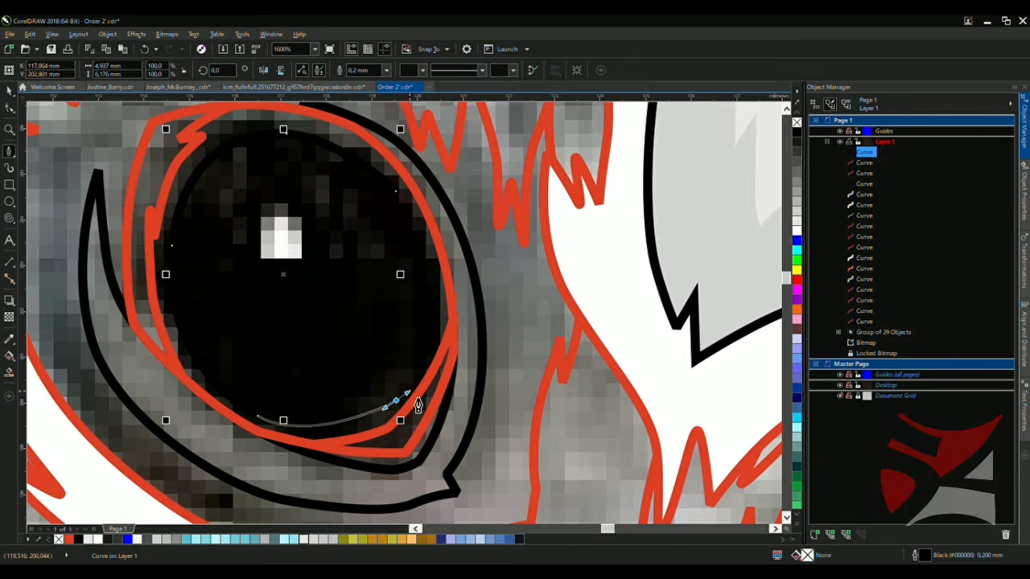
left_click_drag(394, 190, 445, 277)
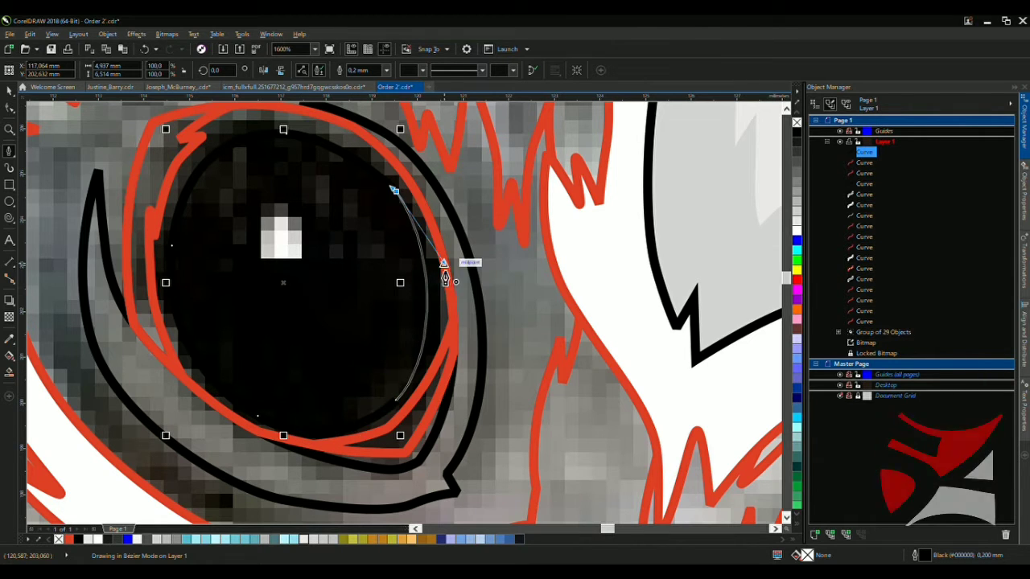
Enlarge the pupil's inner oval slightly to about 5.7 × 6.6 mm and give it a pure red outline
scroll(445, 143, "up", 3)
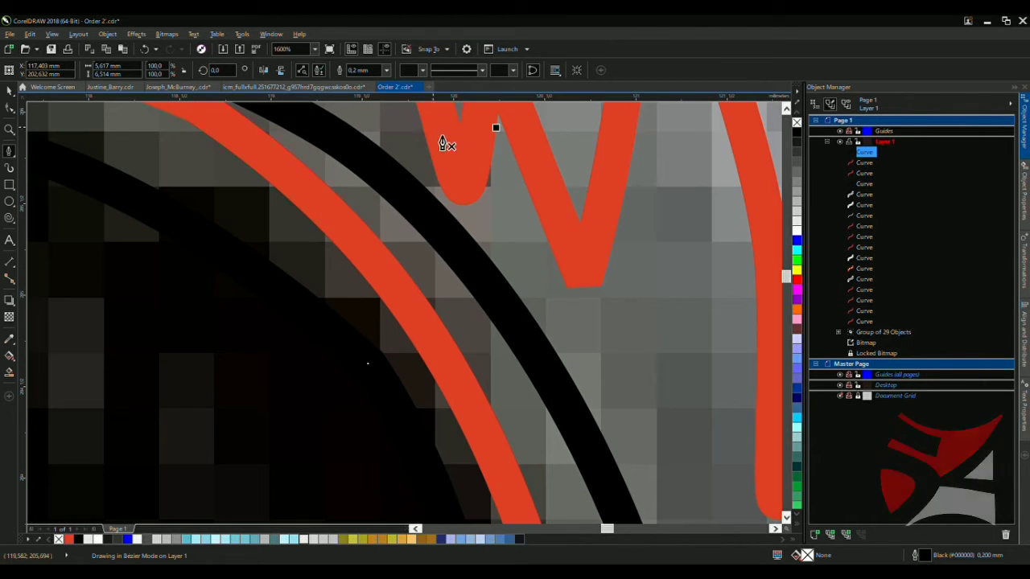
left_click(511, 117)
scroll(510, 153, "down", 3)
scroll(472, 203, "up", 2)
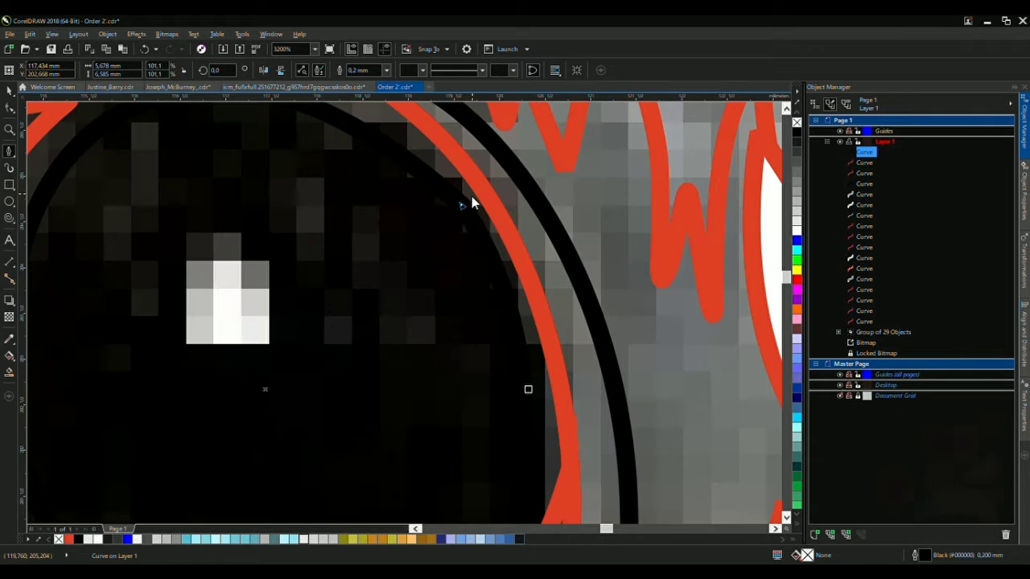
scroll(566, 174, "down", 2)
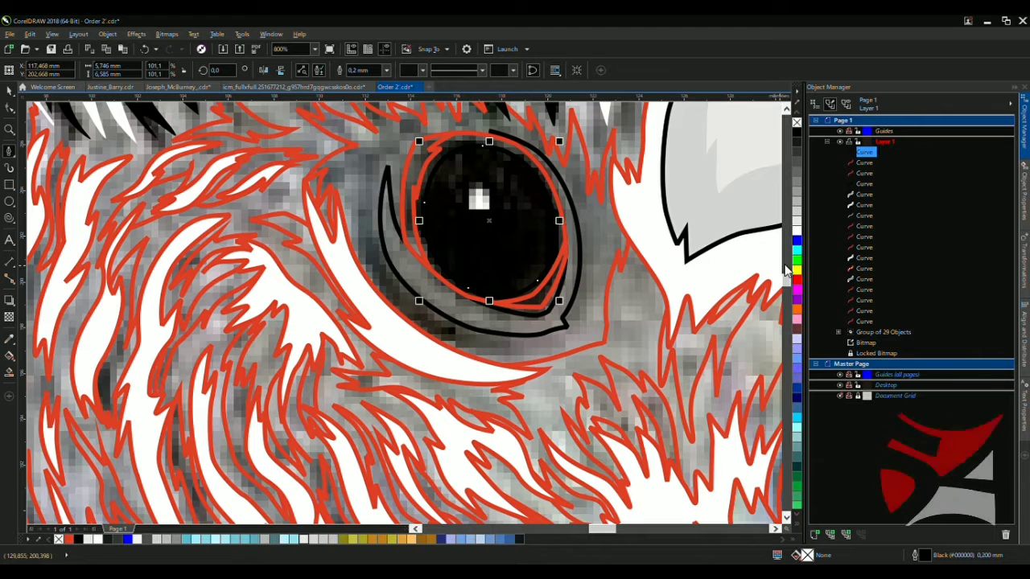
right_click(797, 280)
Draw an ellipse about 5.8 × 5.9 mm over the pupil's upper front part and intersect it with the red oval
scroll(505, 281, "down", 2)
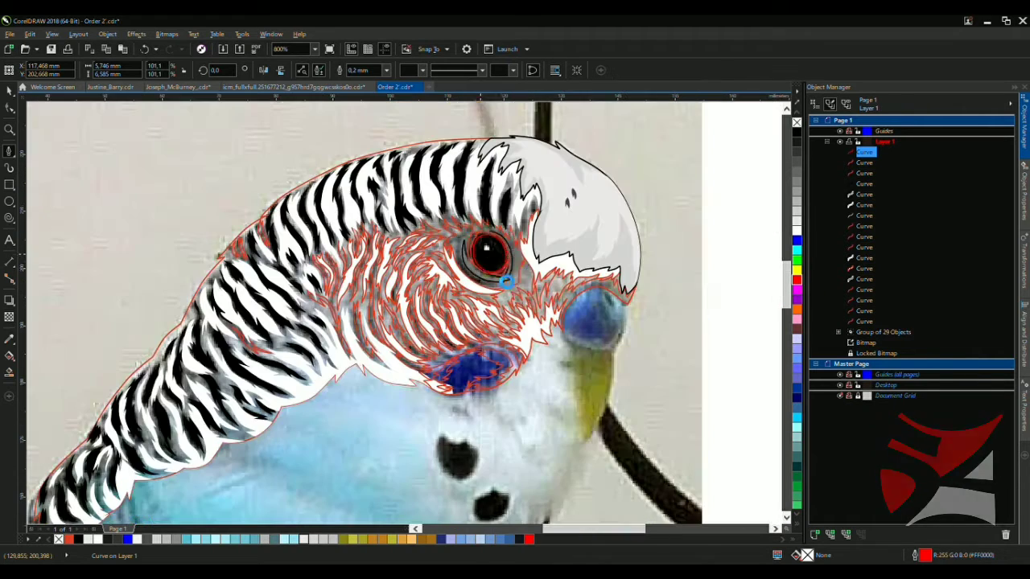
key("F7")
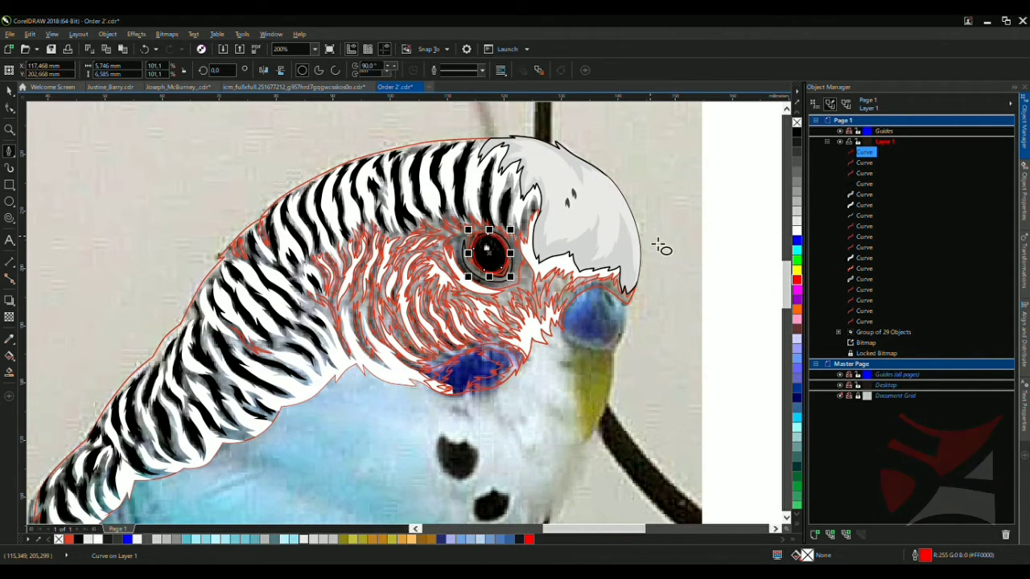
scroll(491, 234, "up", 3)
left_click_drag(286, 116, 560, 393)
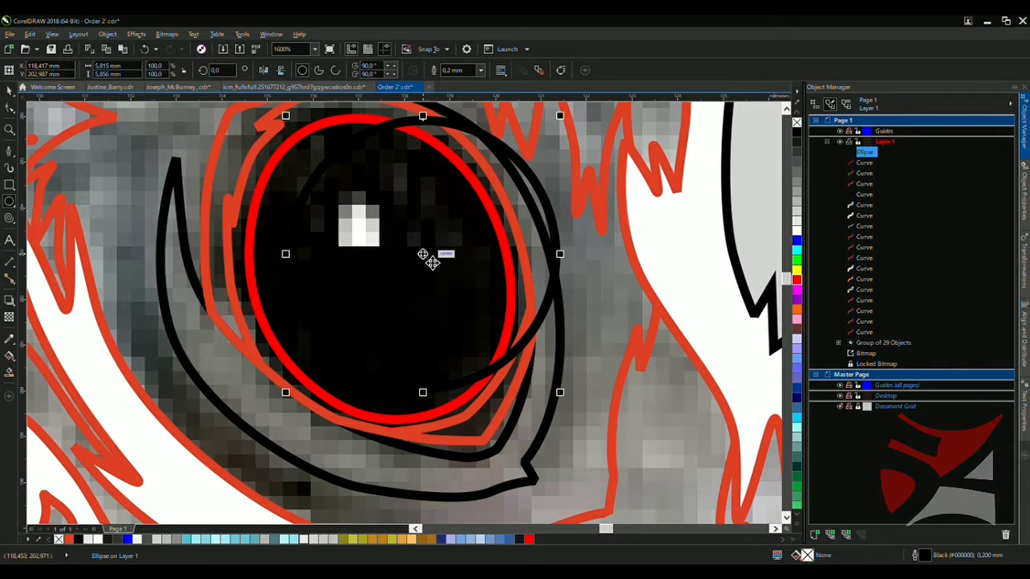
left_click_drag(429, 258, 404, 244)
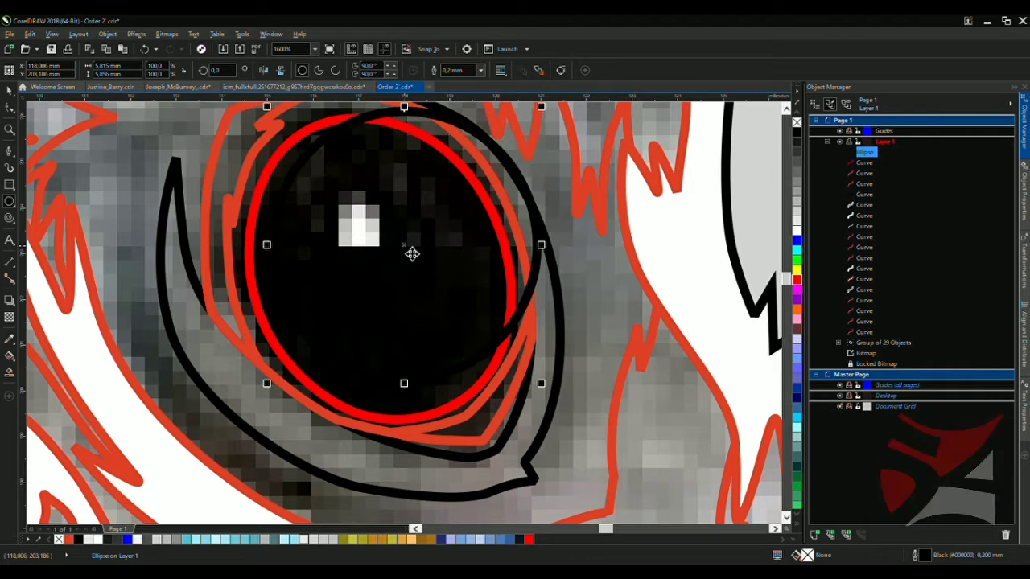
left_click(396, 416)
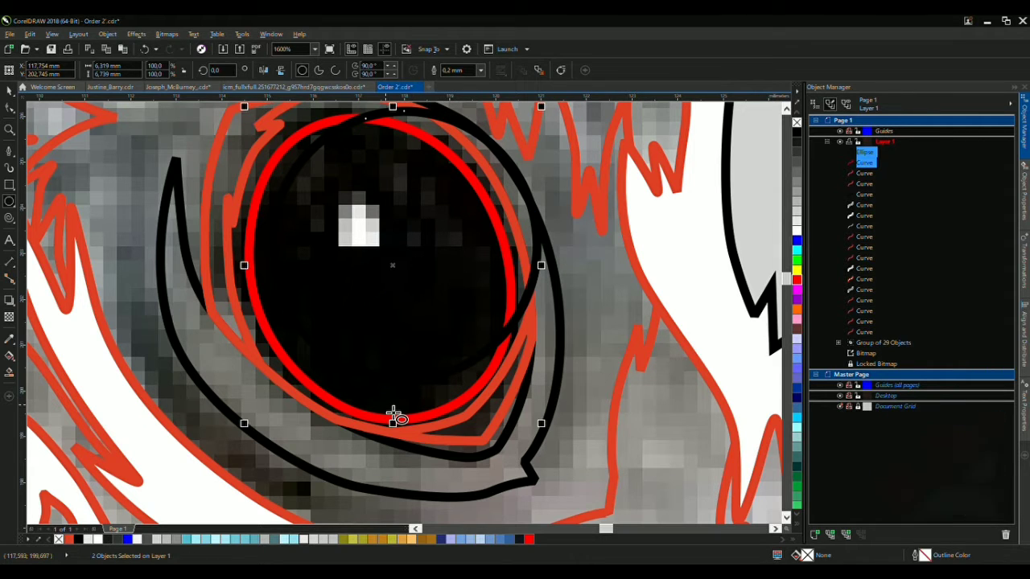
left_click(400, 329)
Shrink the helper ellipse to about 5.0 × 5.0 mm and position it toward the upper front of the inner red shape
left_click_drag(548, 119, 474, 193)
left_click_drag(411, 281, 441, 234)
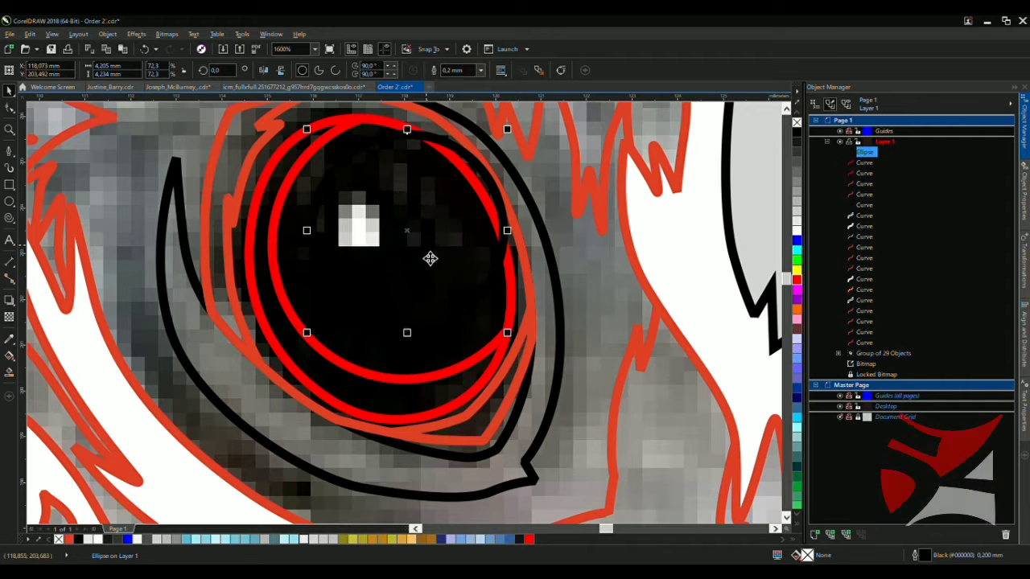
left_click_drag(316, 343, 294, 376)
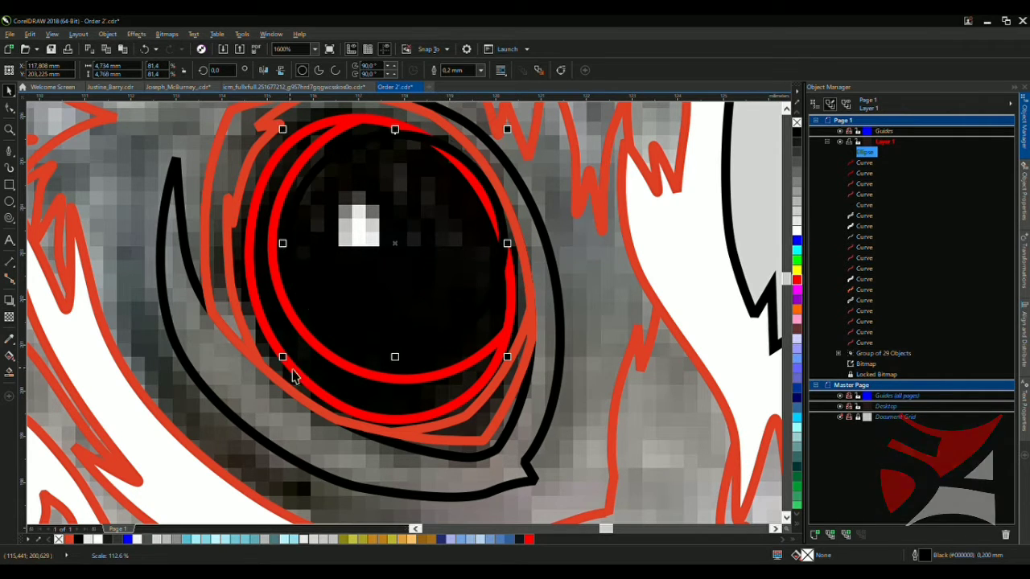
left_click_drag(402, 254, 409, 258)
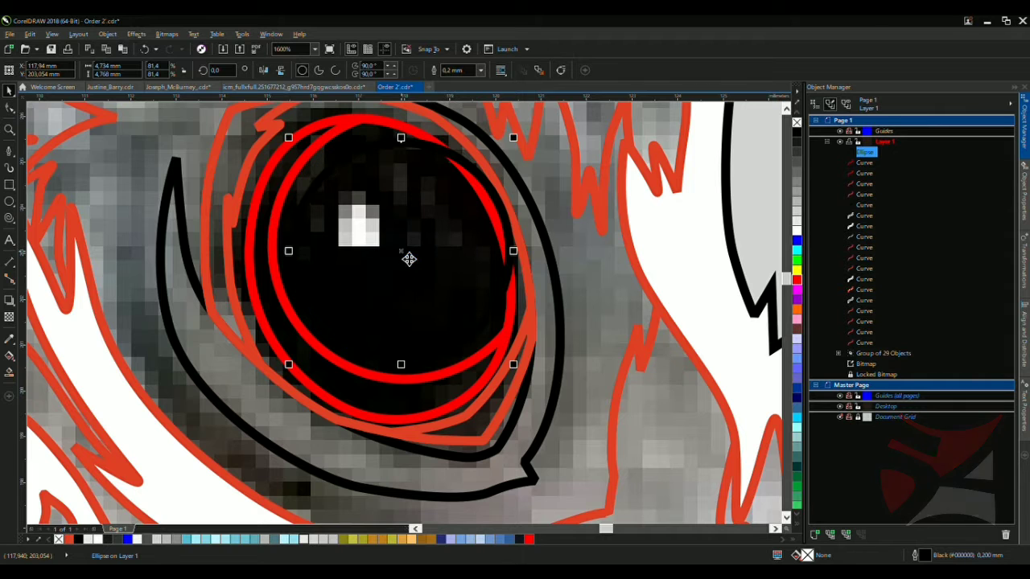
left_click(350, 149, "shift")
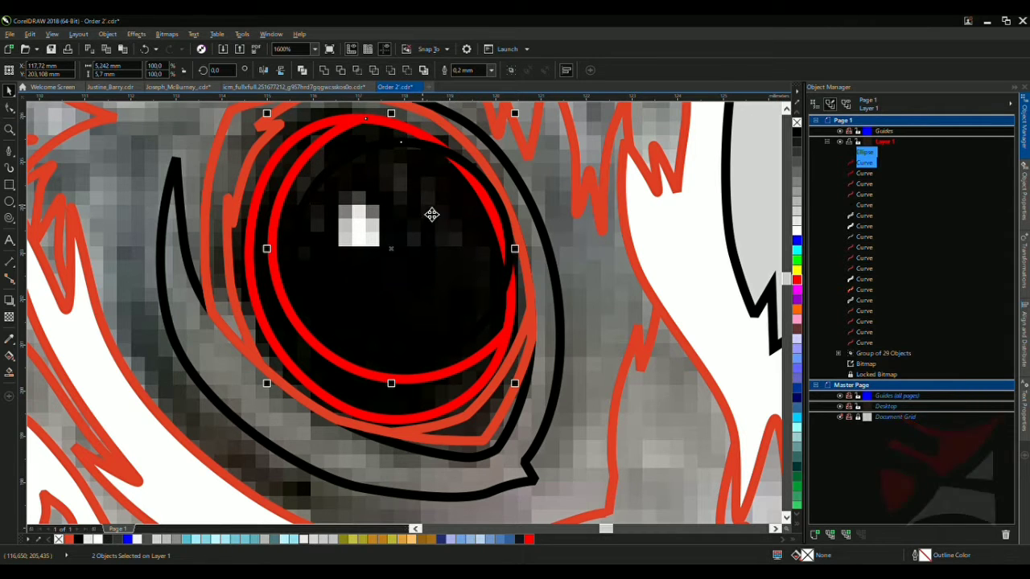
left_click(428, 241)
left_click(446, 265)
left_click_drag(446, 265, 594, 227)
left_click_drag(536, 222, 421, 248)
left_click_drag(510, 352, 527, 371)
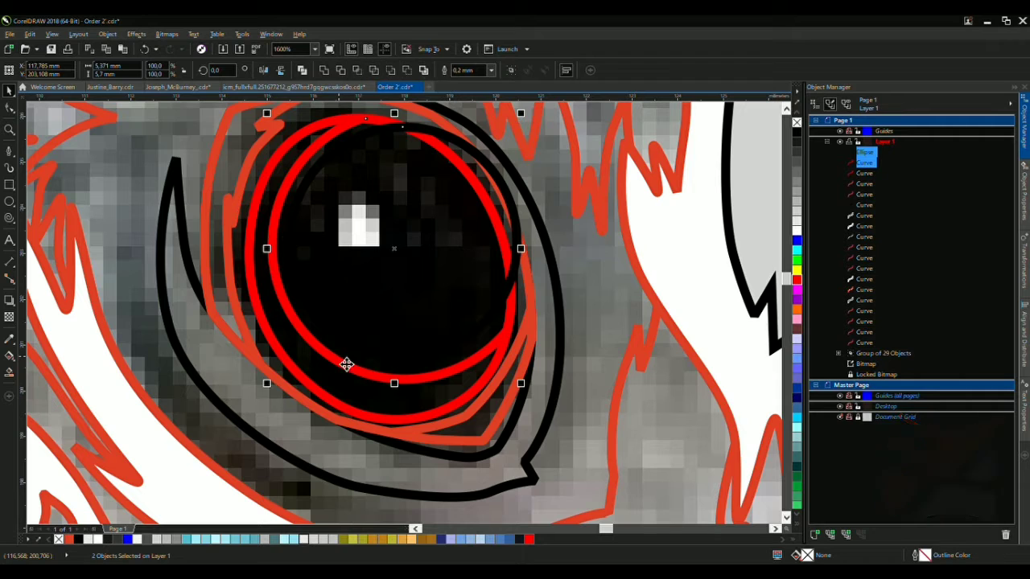
Intersect the ellipse with the inner red shape to make a smaller nested shape, and delete the ellipse
key("KP_Add")
left_click_drag(412, 272, 341, 285)
key("Delete")
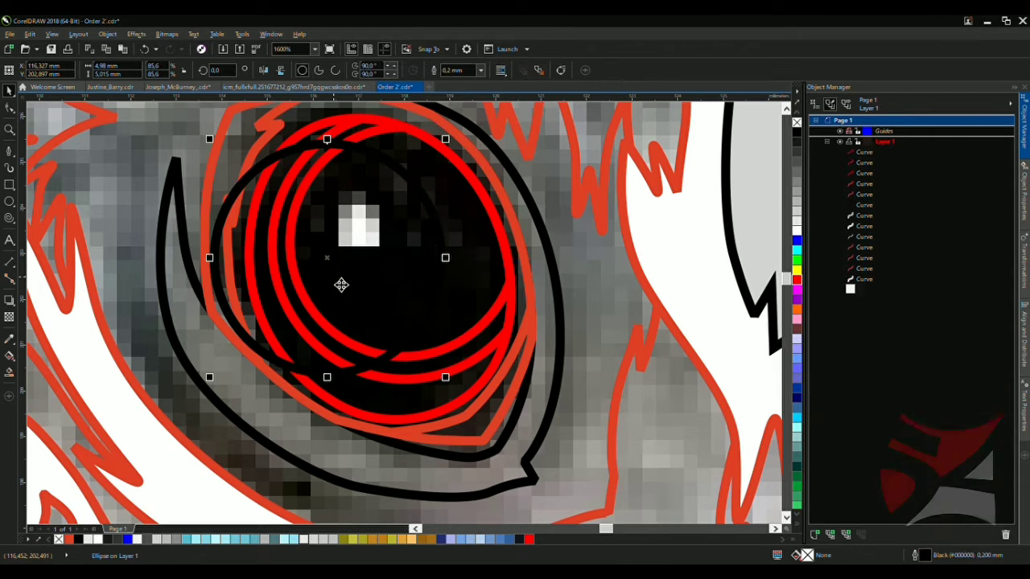
Draw a closed crescent about 4.1 × 1.8 mm in the pupil's lower band between the outer two rings, with an orange-red outline
scroll(489, 326, "down", 6)
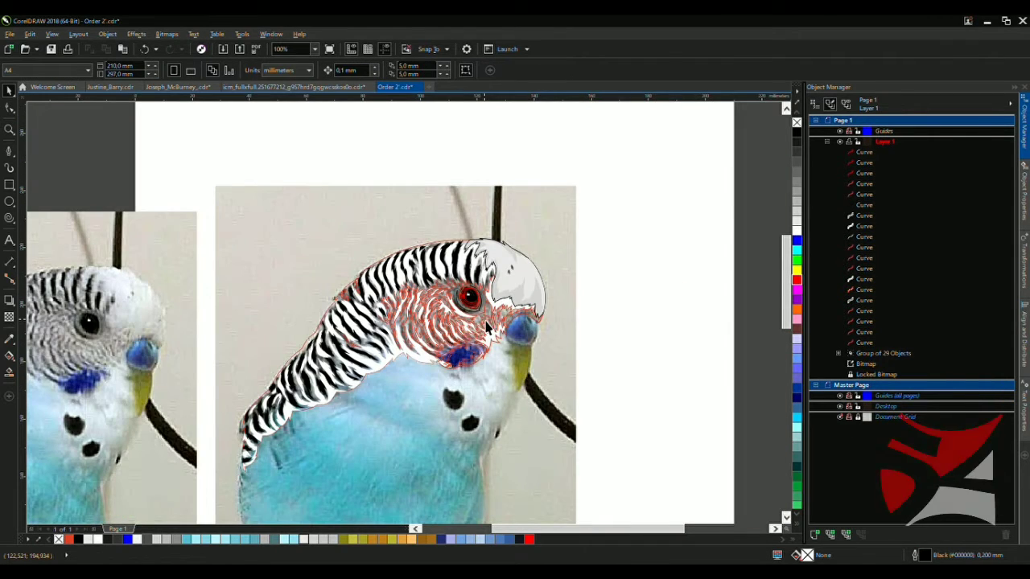
scroll(486, 326, "up", 6)
key("F5")
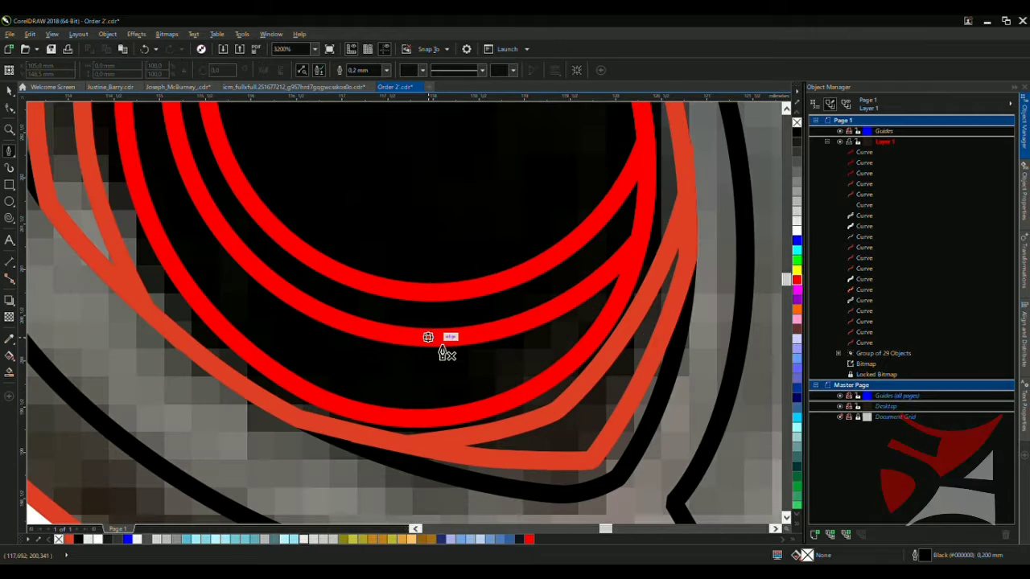
left_click_drag(378, 402, 274, 407)
scroll(244, 342, "up", 1)
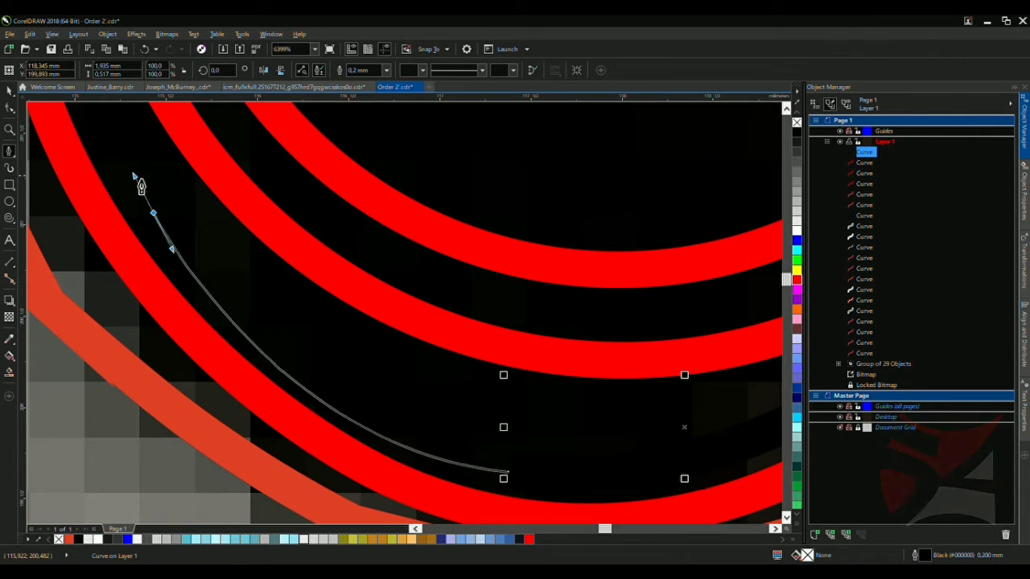
left_click_drag(147, 205, 126, 156)
scroll(423, 371, "down", 1)
scroll(448, 339, "up", 1)
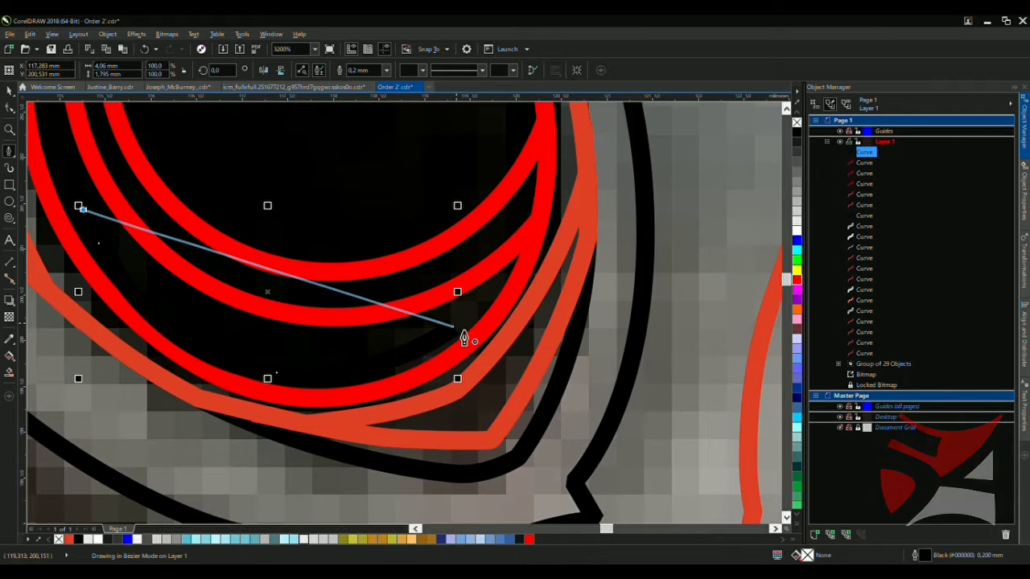
left_click_drag(454, 327, 224, 440)
key("space")
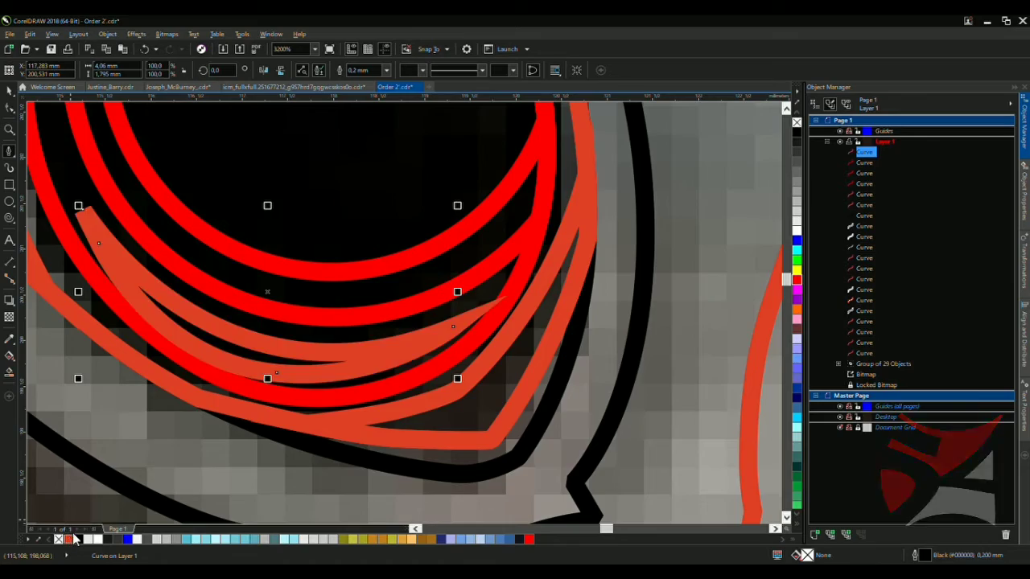
Nudge the crescent in the pupil's lower band slightly up and toward the beak
scroll(356, 391, "down", 4)
scroll(391, 409, "up", 2)
scroll(285, 306, "up", 3)
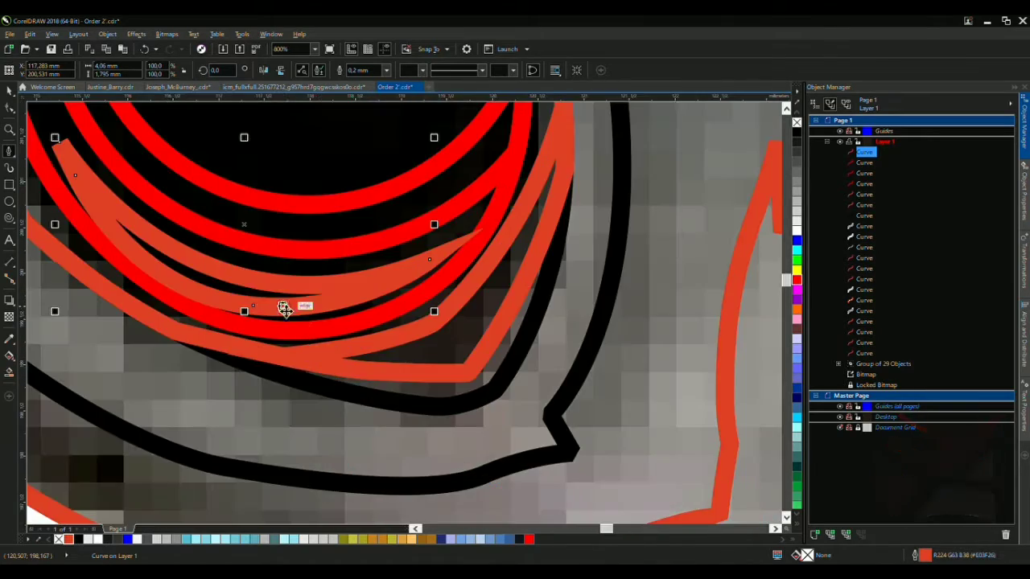
key("space")
scroll(266, 290, "down", 2)
scroll(271, 179, "down", 2)
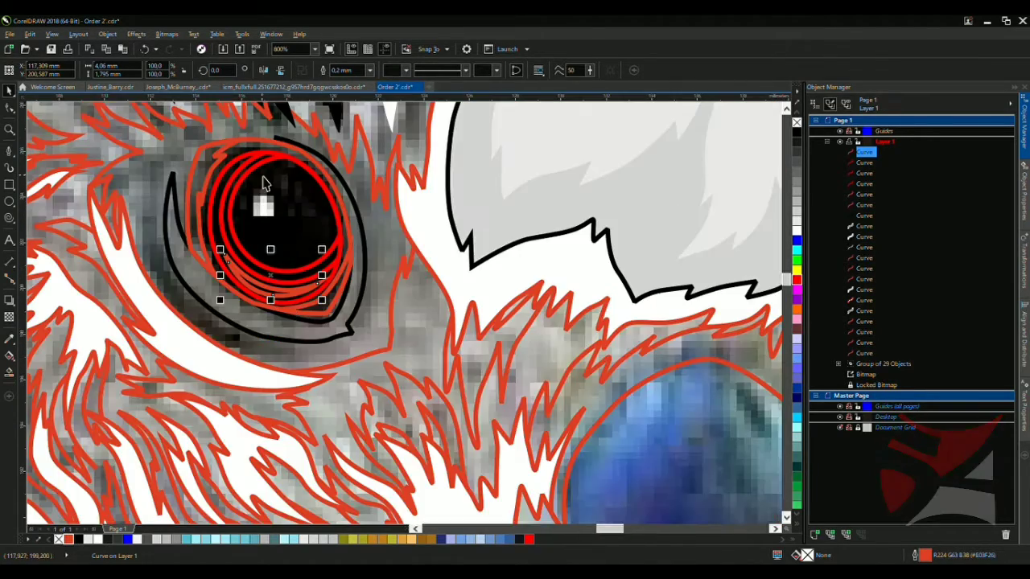
Draw a closed curved reflection shape about 3.7 × 3.3 mm across the pupil's upper, beak-side area
scroll(276, 184, "up", 2)
key("space")
scroll(240, 165, "up", 2)
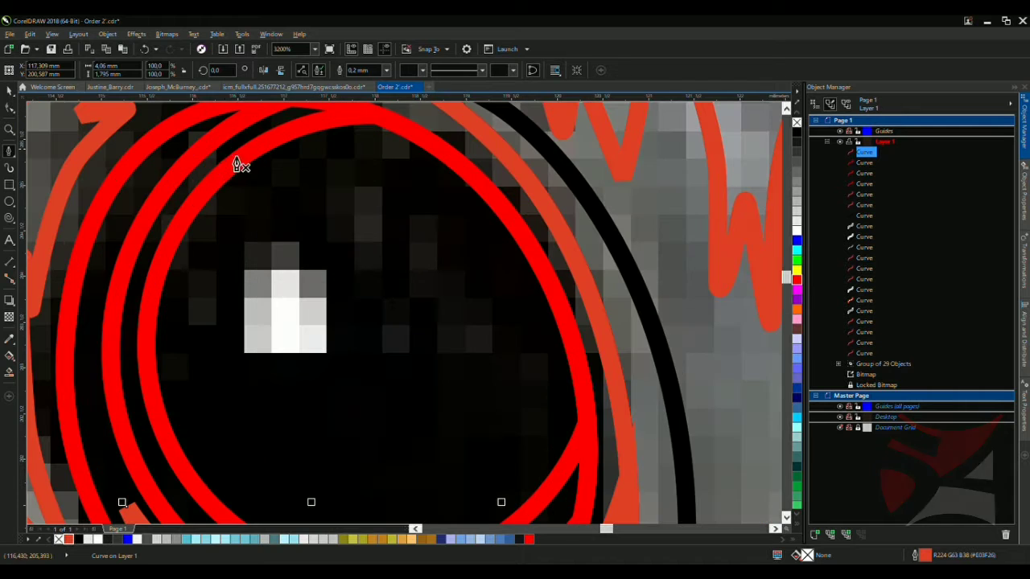
left_click(170, 161)
mouse_move(365, 163)
left_mouse_down()
mouse_move(419, 191)
mouse_move(483, 277)
left_mouse_up()
mouse_move(491, 345)
left_mouse_down()
mouse_move(502, 387)
mouse_move(490, 436)
left_mouse_up()
left_click_drag(386, 393, 316, 387)
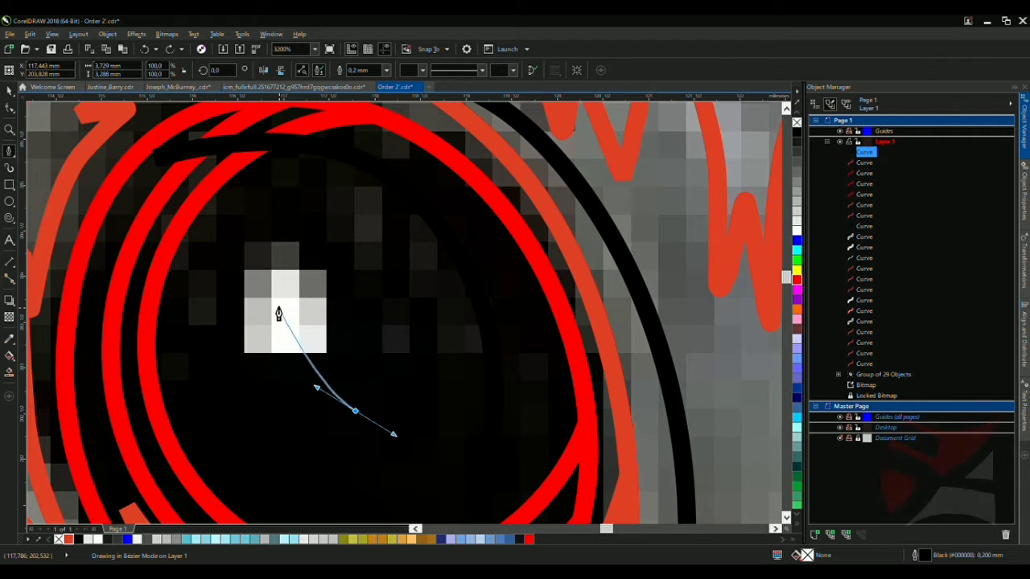
left_click_drag(154, 161, 325, 269)
Enlarge the pupil's reflection shape to about 3.85 × 3.46 mm and fill it white
scroll(426, 299, "down", 3)
scroll(429, 416, "up", 3)
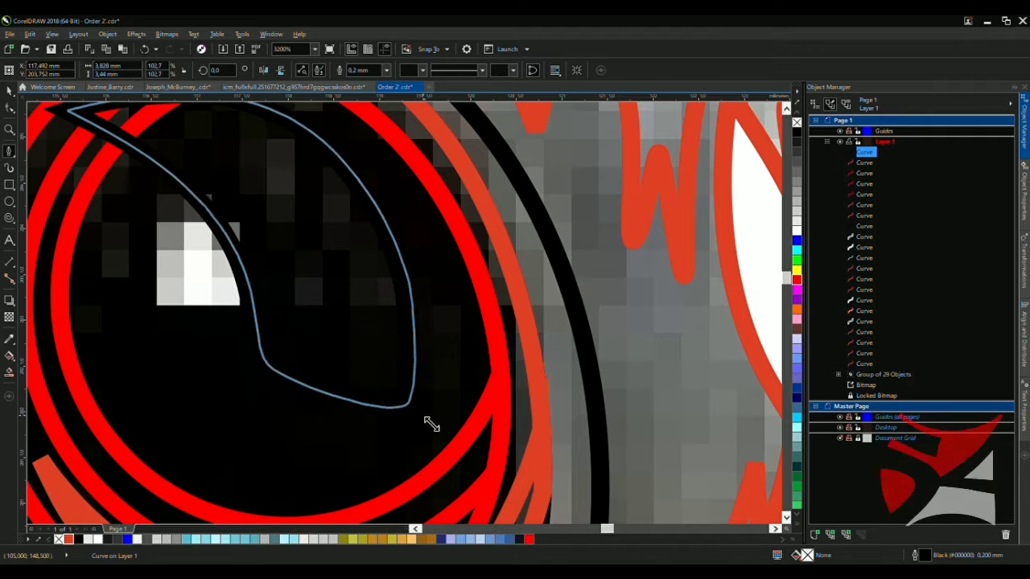
left_click_drag(431, 424, 427, 415)
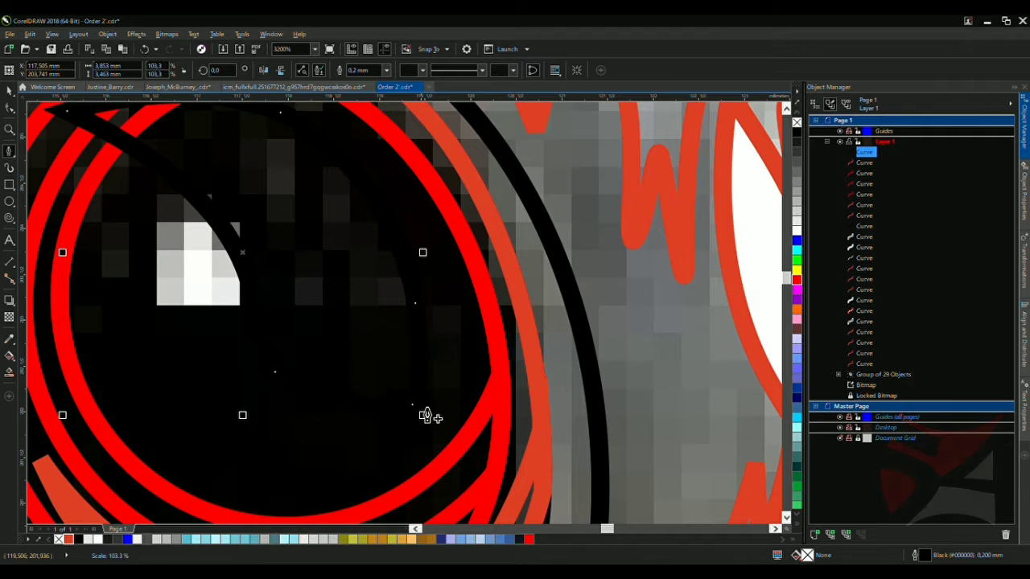
left_click(796, 231)
scroll(315, 278, "down", 3)
Give the white reflection shape a linear transparency at about 125°, fading toward the pupil's lower beak-side edge, and remove its outline
key("t")
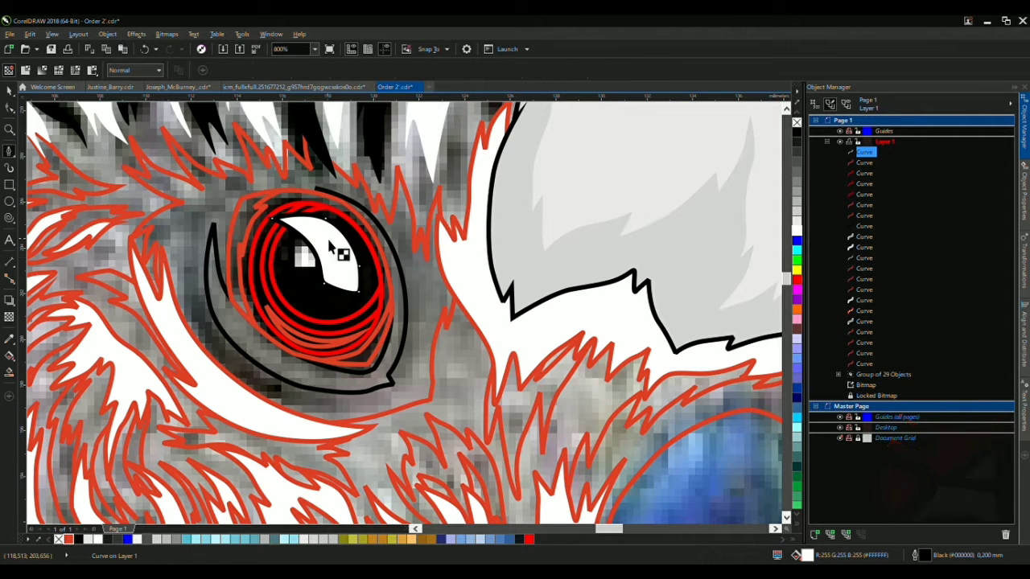
left_click(44, 71)
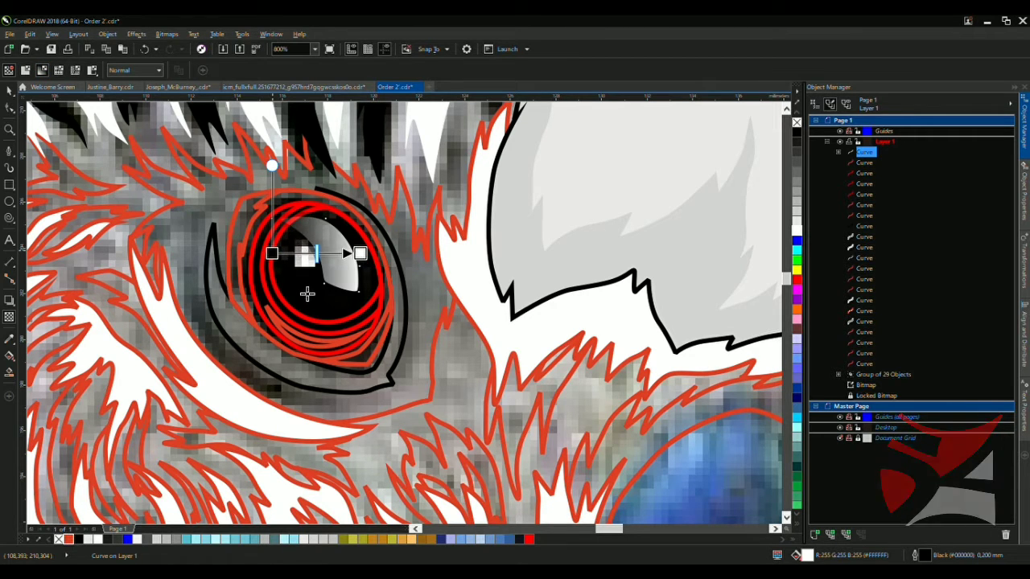
left_click_drag(271, 253, 241, 145)
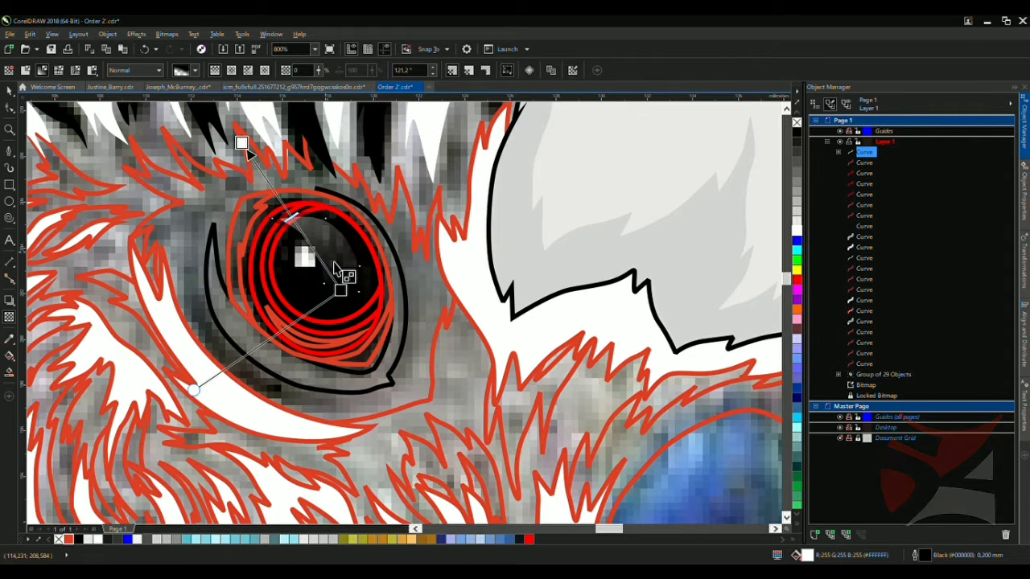
left_click_drag(354, 297, 372, 304)
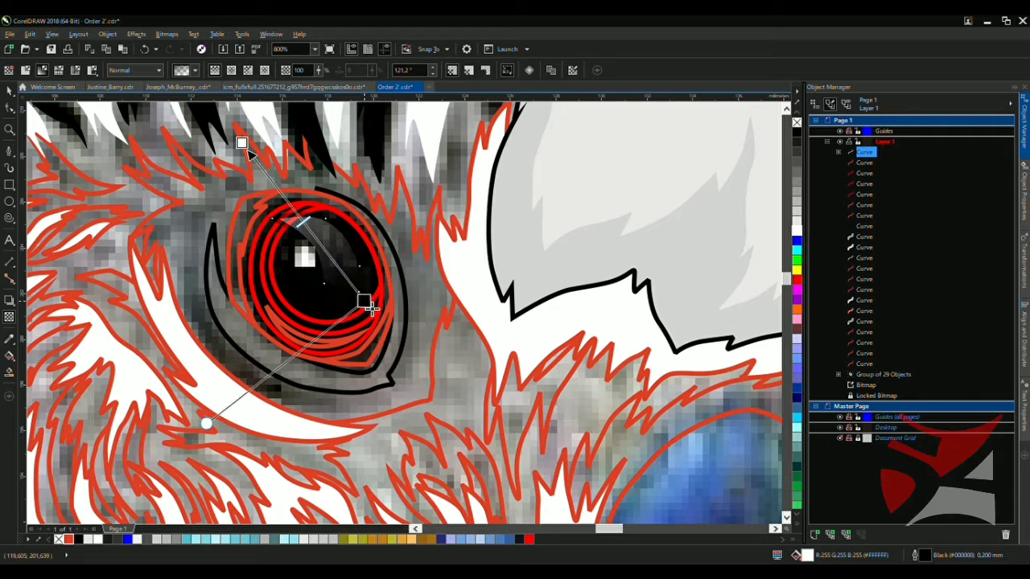
scroll(314, 223, "up", 1)
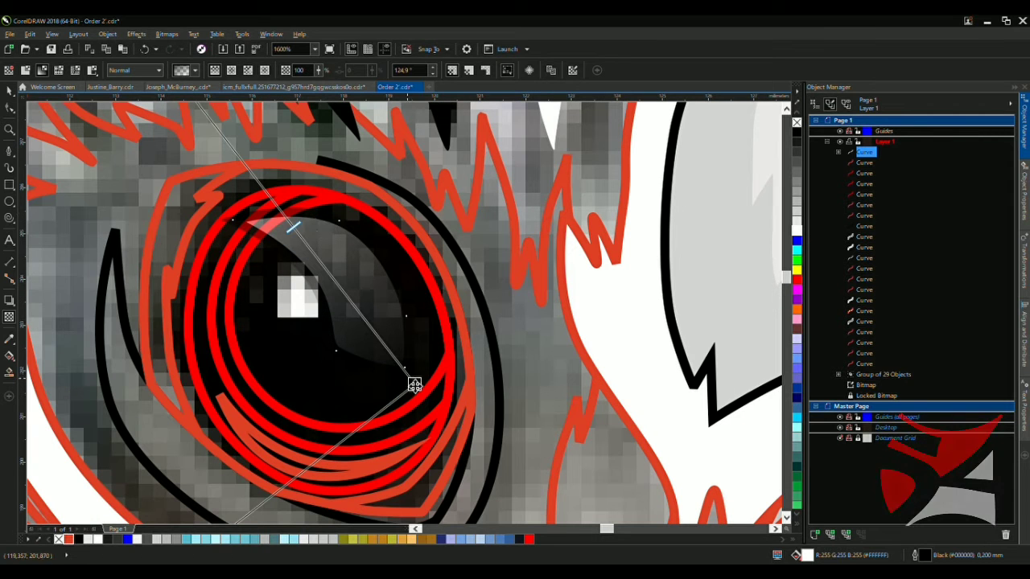
left_click_drag(415, 385, 411, 377)
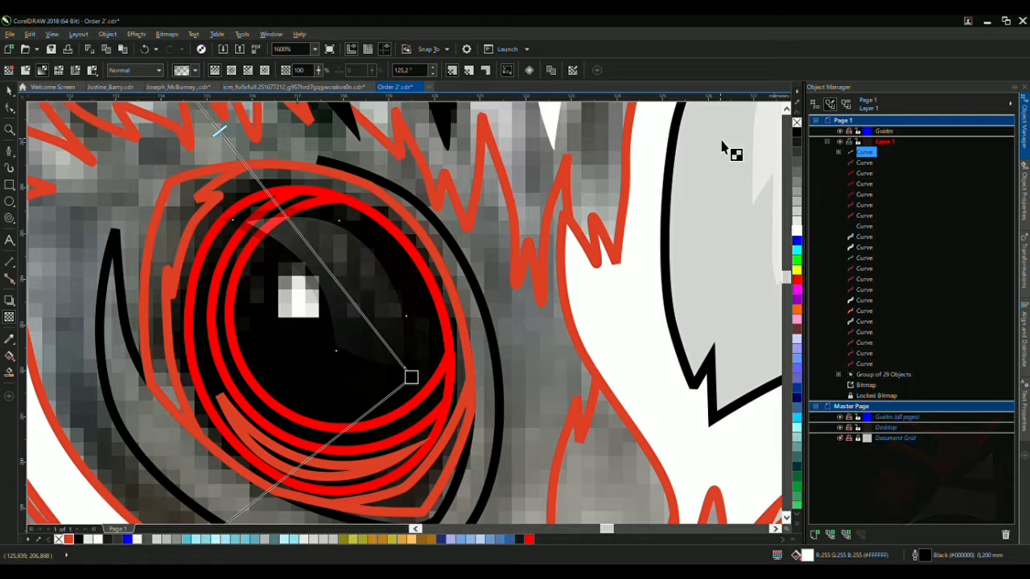
scroll(388, 290, "down", 2)
scroll(384, 285, "up", 1)
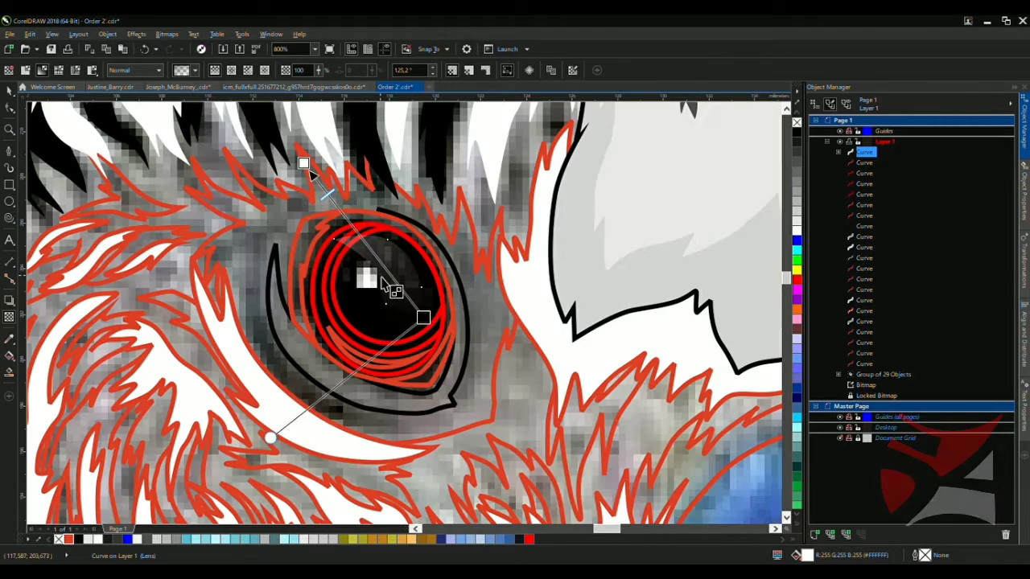
Draw a circle about 1.1 mm across over the photo's white glint, with a white fill and no outline
key("space")
scroll(391, 295, "up", 2)
key("F7")
left_click_drag(322, 198, 431, 306)
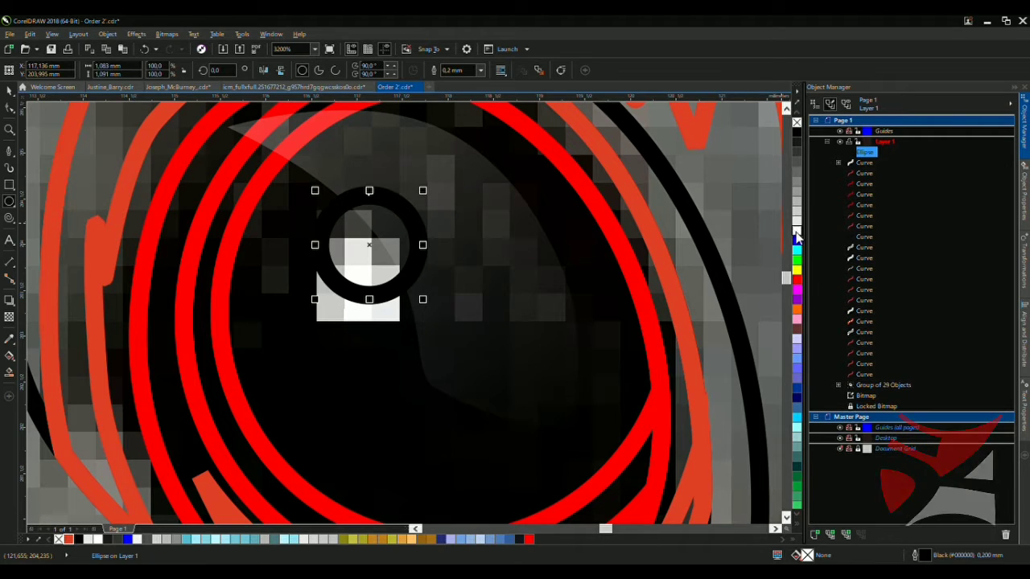
left_click(797, 230)
right_click(796, 122)
scroll(345, 251, "down", 4)
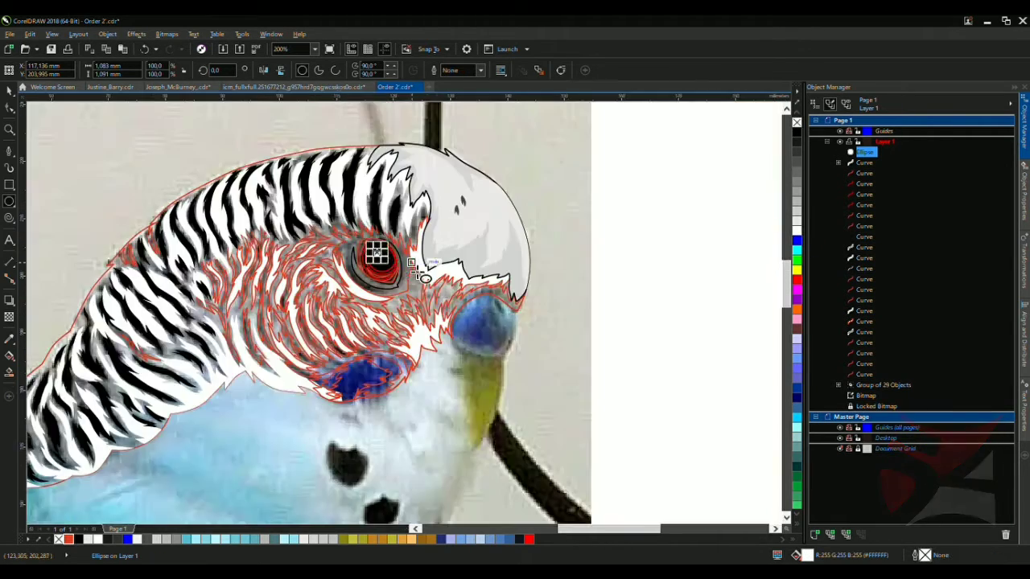
Fill the innermost red-outlined pupil shape with black and remove its outline
scroll(360, 276, "up", 2)
left_click(279, 298)
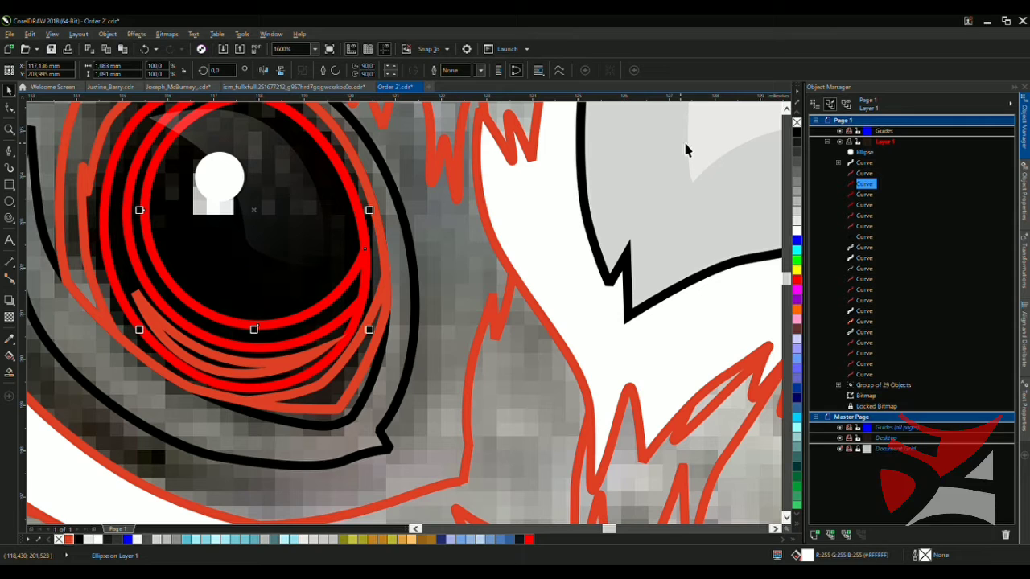
left_click(796, 122)
right_click(797, 123)
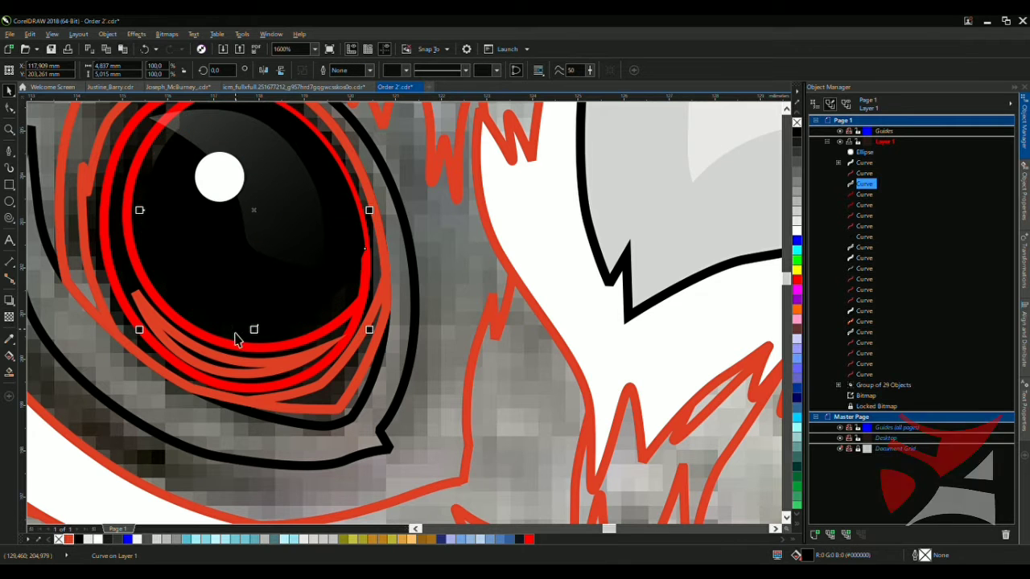
Remove the outline of the crescent in the pupil's lower band and fill it with a sampled dark brown lightened to #382D25
left_click_drag(215, 375, 263, 270)
scroll(293, 359, "up", 1)
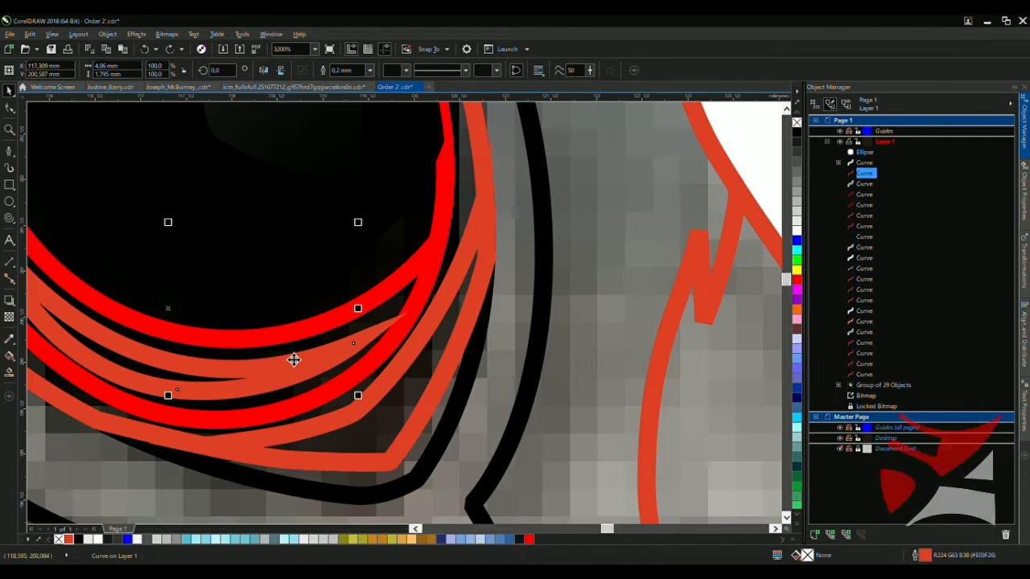
right_click(795, 125)
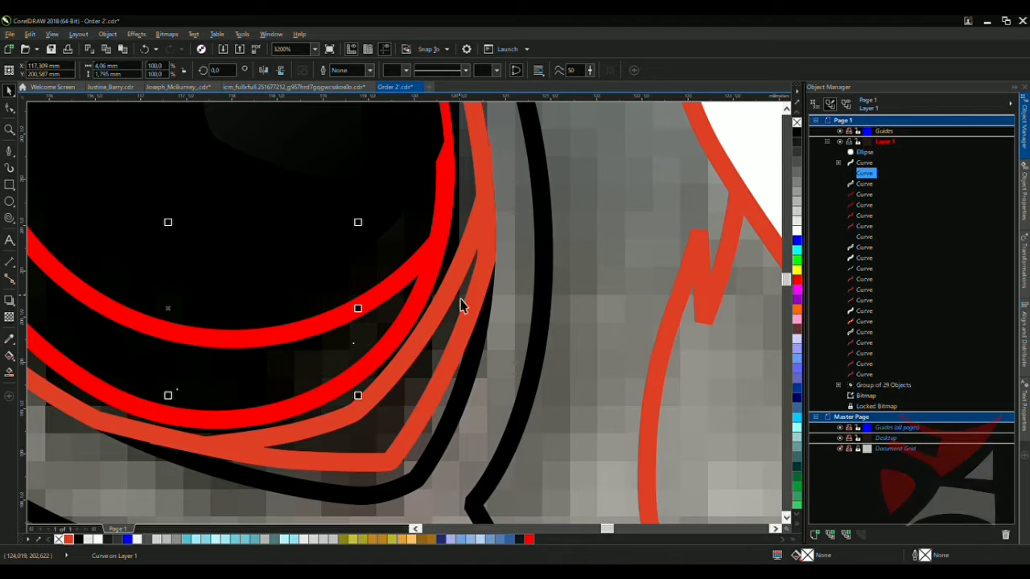
key("i")
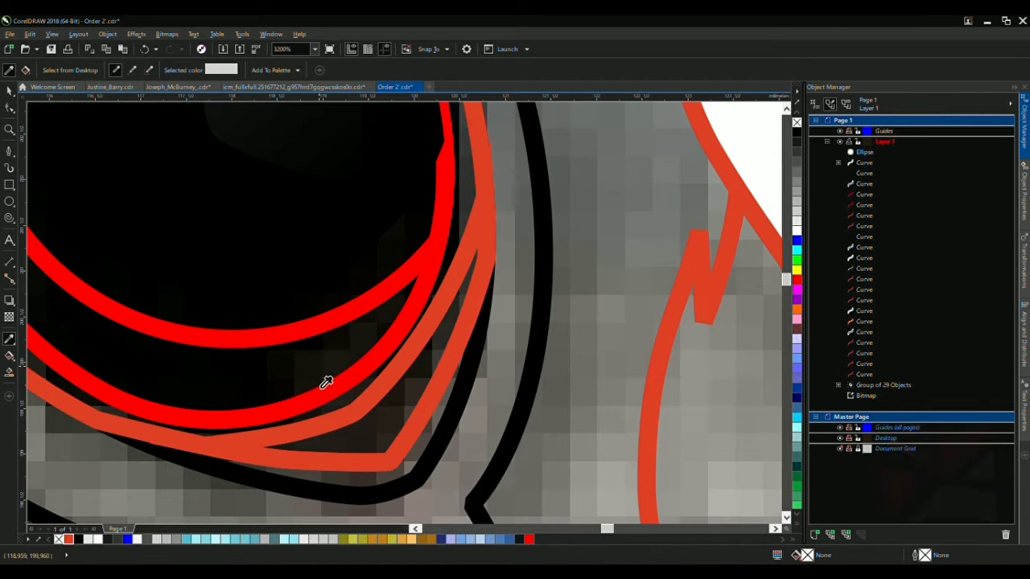
scroll(325, 382, "down", 1)
scroll(211, 361, "up", 2)
left_click(221, 321)
key("space")
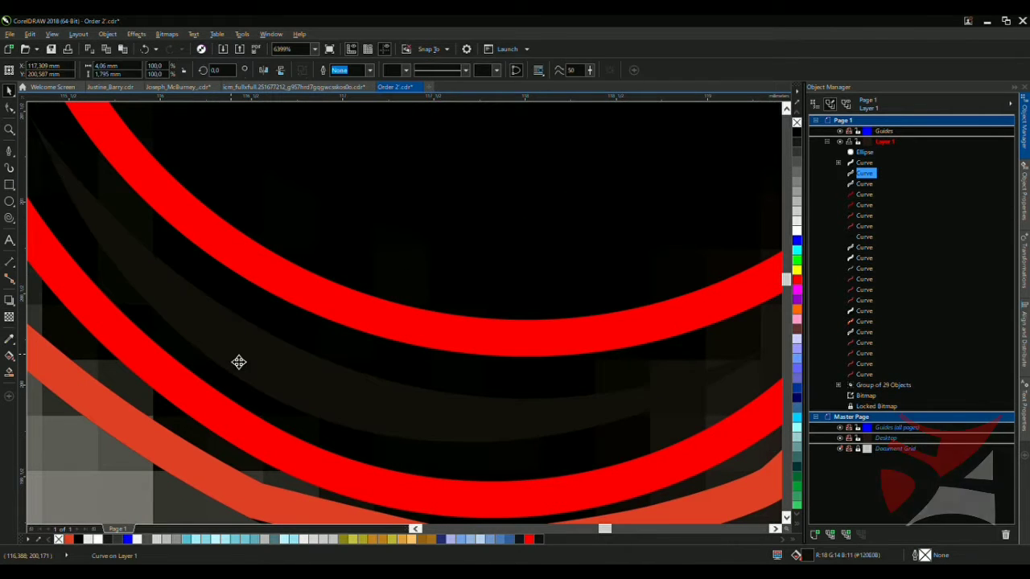
left_click(397, 386)
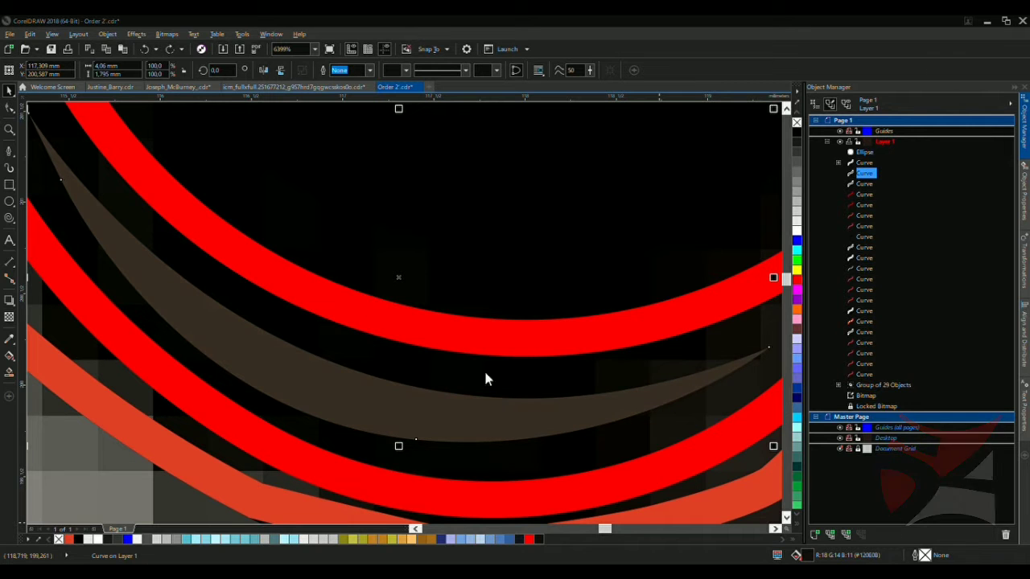
Fill the two red-outlined ring shapes around the black pupil with a very dark brown sampled from the eye
scroll(330, 329, "down", 3)
key("i")
scroll(356, 362, "up", 4)
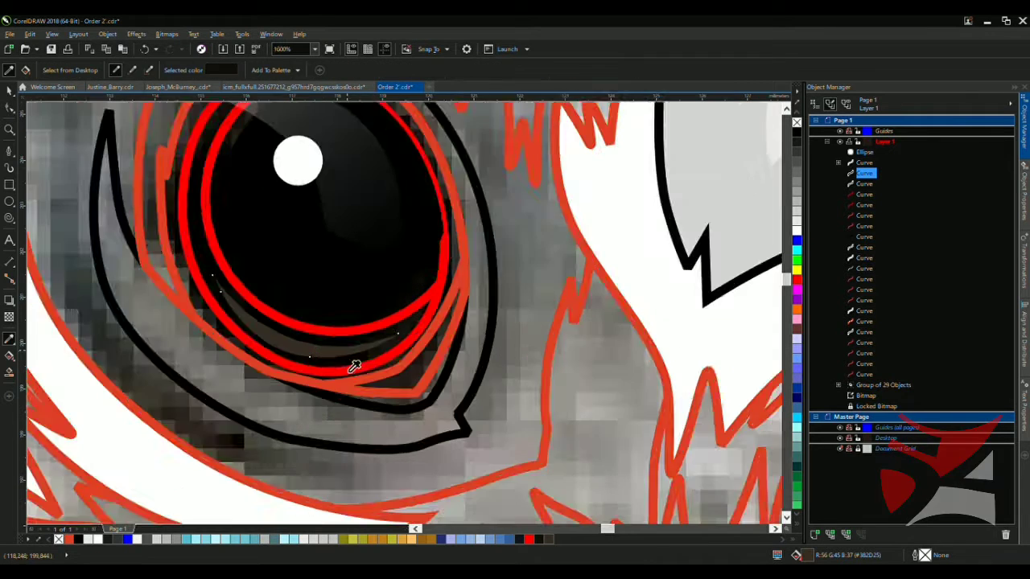
left_click(434, 322)
key("space")
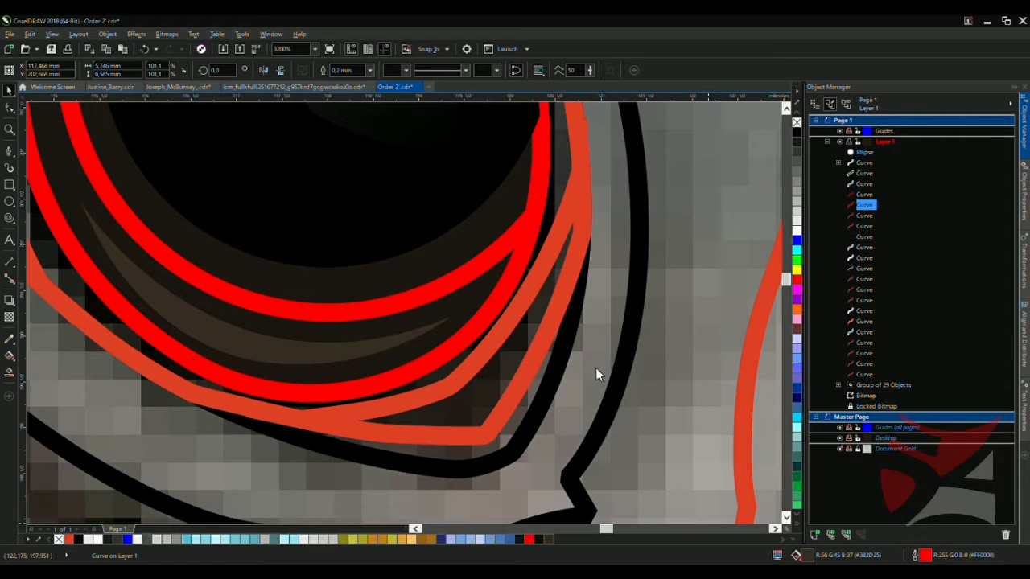
Apply a transparency to the inner of the two remaining red-outlined ring shapes to blend it into the brown iris
left_click(379, 292)
scroll(370, 318, "down", 2)
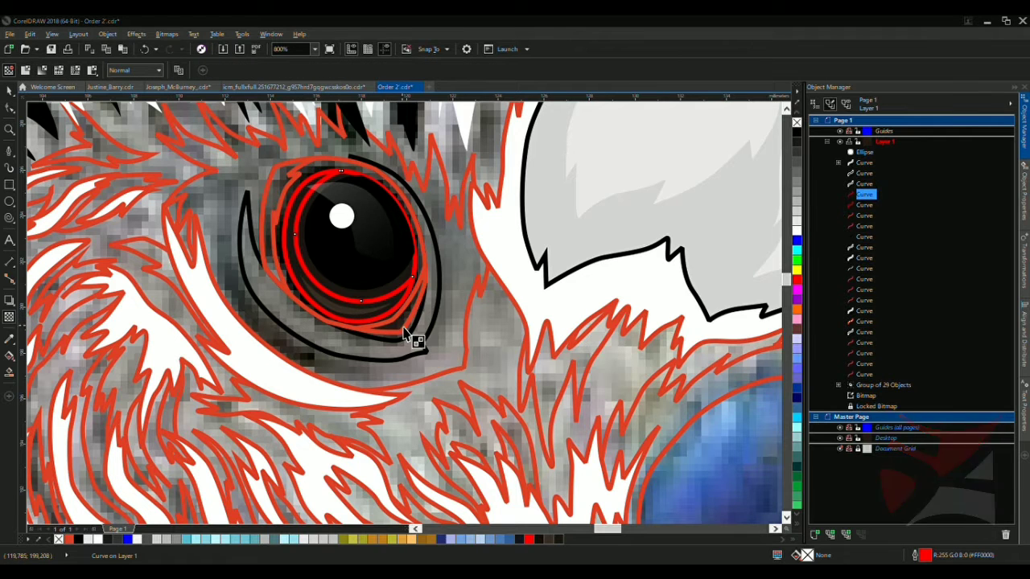
left_click_drag(413, 340, 413, 329)
key("space")
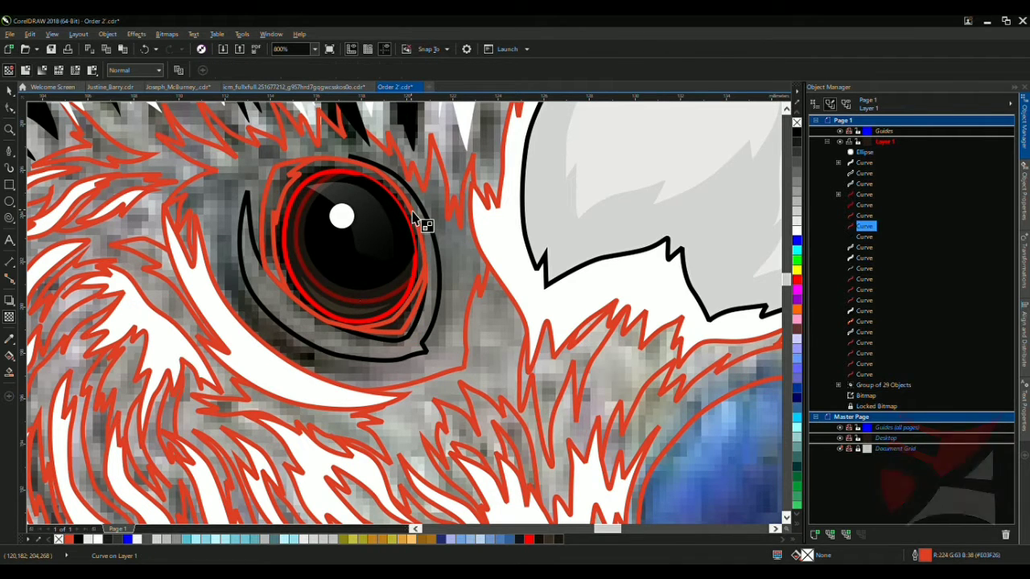
Fill the outer orange-red eye shape with black and the shading shape over it with dark grey #1A1A1A
left_click(419, 224)
left_click(797, 135)
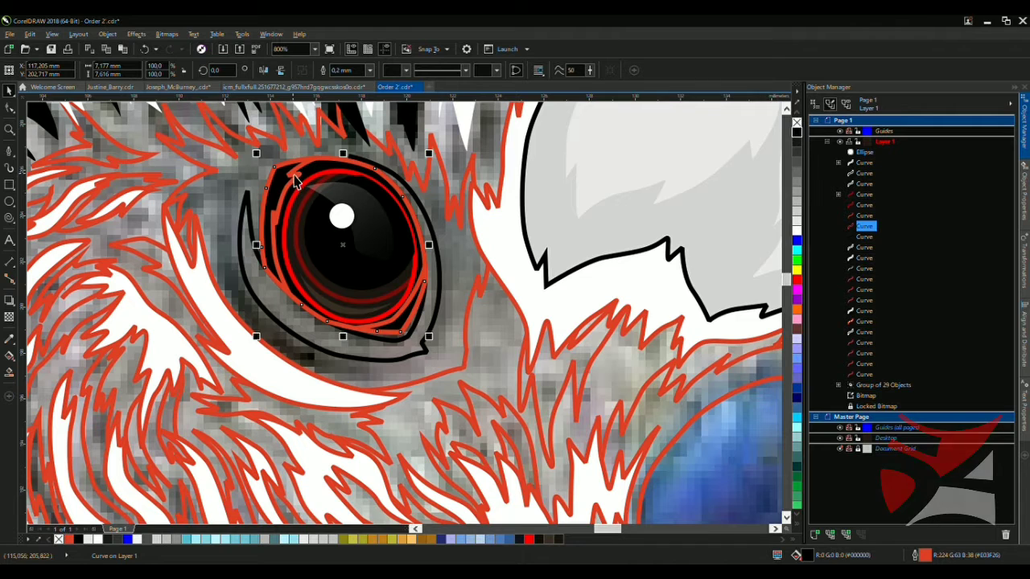
left_click(341, 185)
left_click(798, 145)
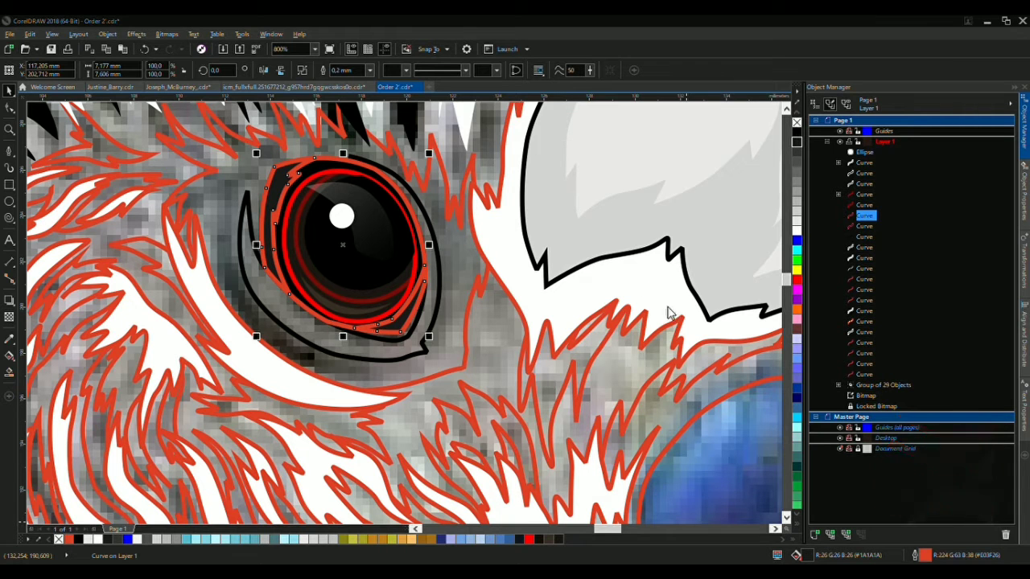
Remove the outline of the dark grey eye shading shape and lighten its fill to #262626
right_click(796, 122)
scroll(321, 241, "down", 3)
scroll(274, 246, "up", 5)
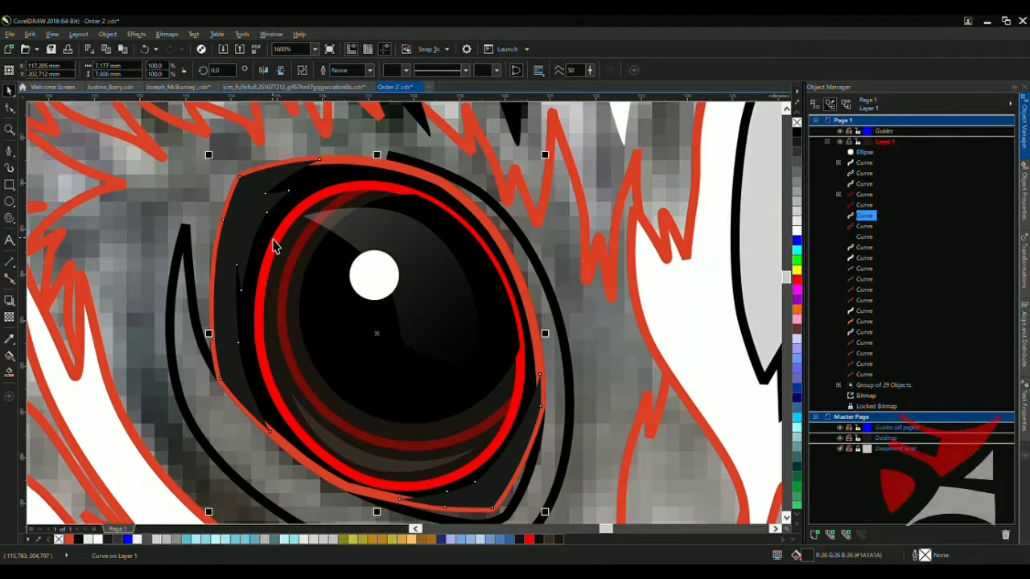
left_click(257, 236)
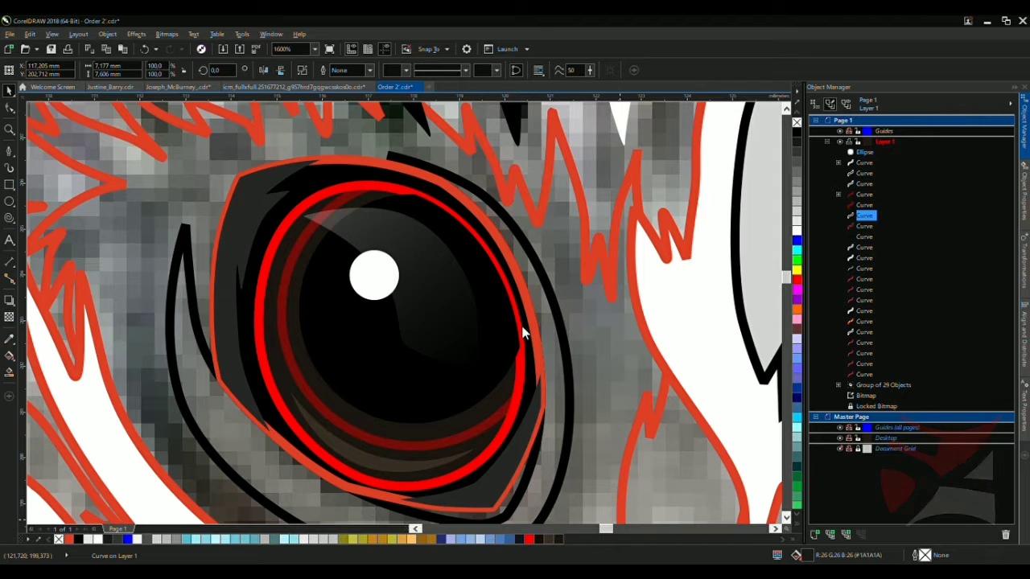
scroll(519, 322, "down", 3)
left_click(610, 248)
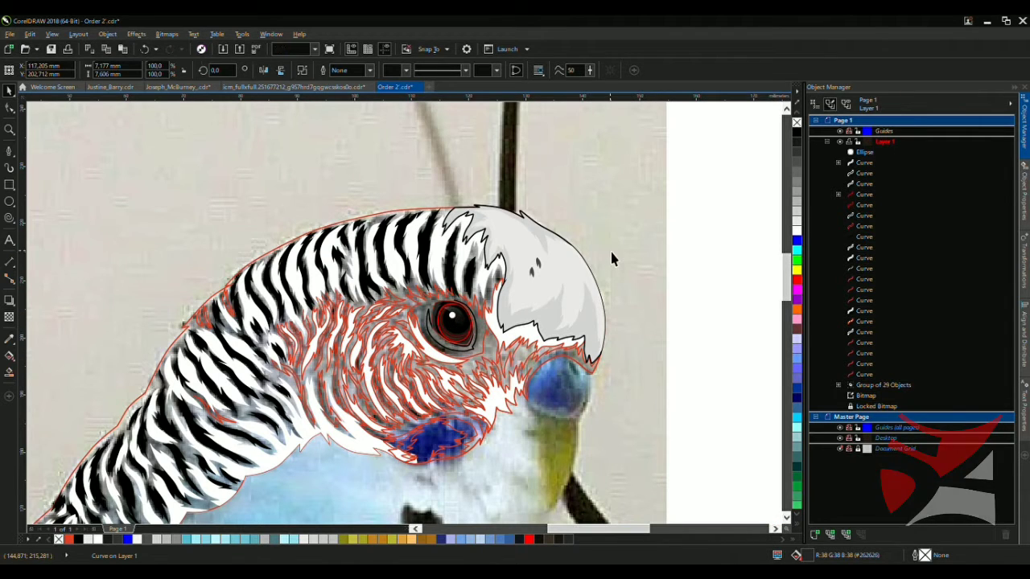
Group the eight eyeball objects and remove all their outlines
scroll(512, 326, "down", 2)
scroll(512, 326, "up", 2)
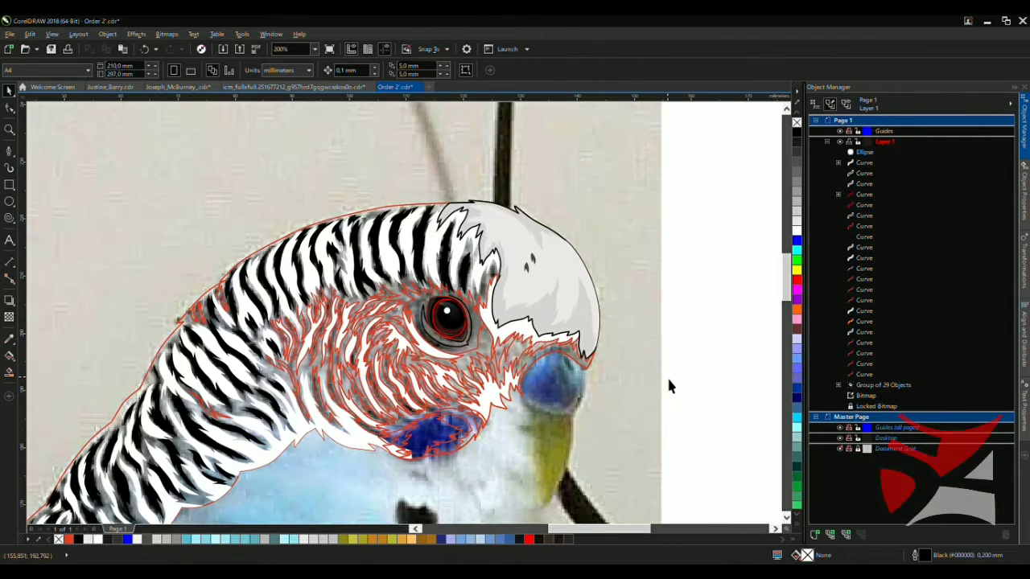
left_click_drag(445, 284, 411, 265)
scroll(458, 328, "up", 1)
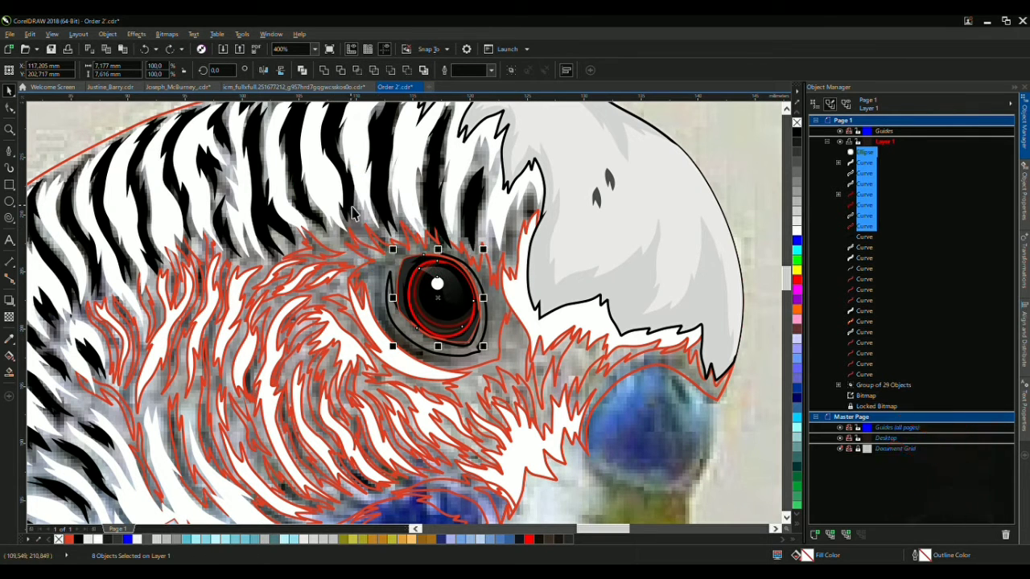
key("ctrl+g")
scroll(645, 292, "down", 3)
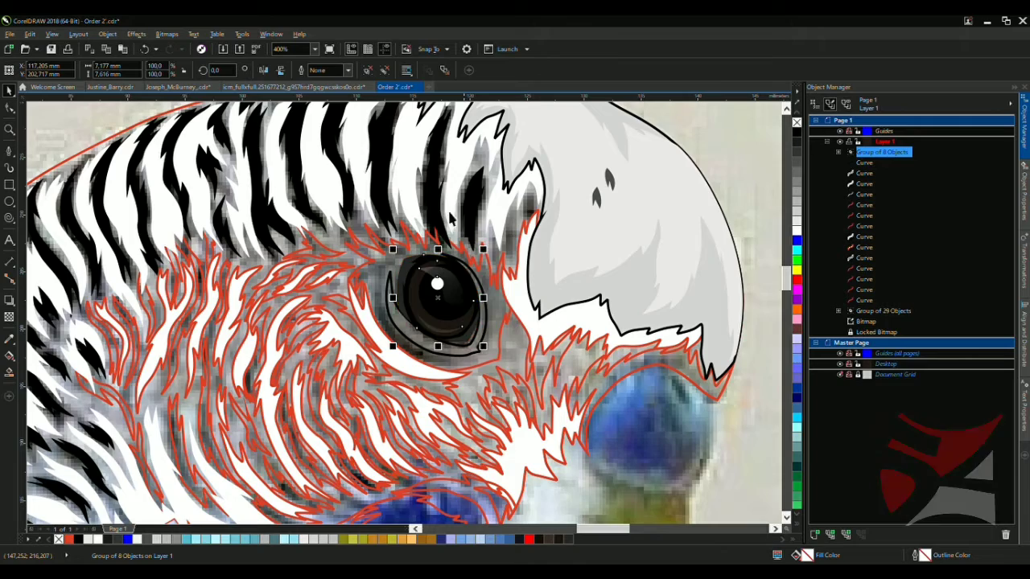
left_click(543, 292)
Draw a guide curve with the Pen tool along the lower eyelid, from the eye's rear corner round to its front lower corner
scroll(531, 294, "down", 2)
scroll(522, 294, "up", 5)
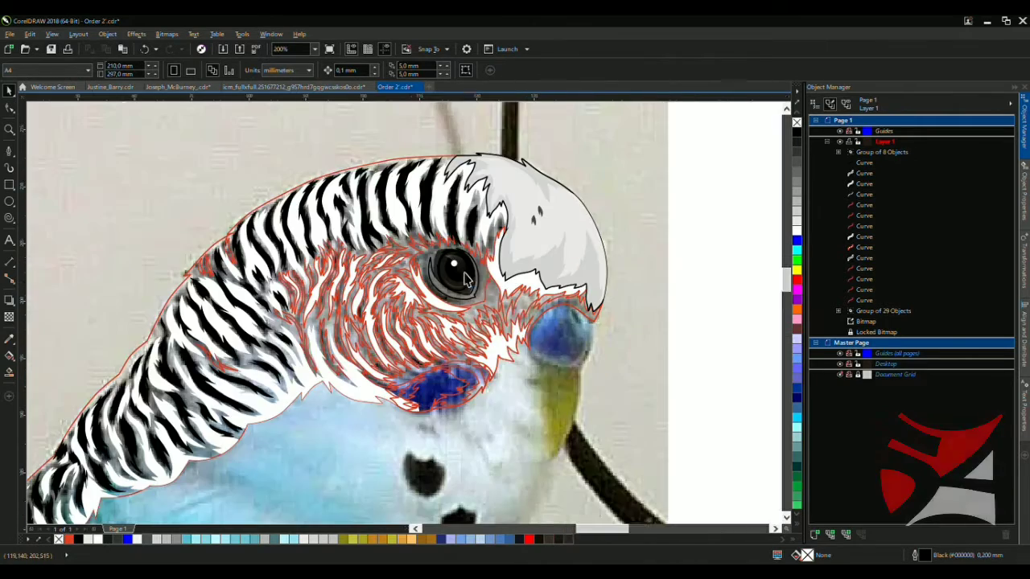
key("F5")
left_click(342, 128)
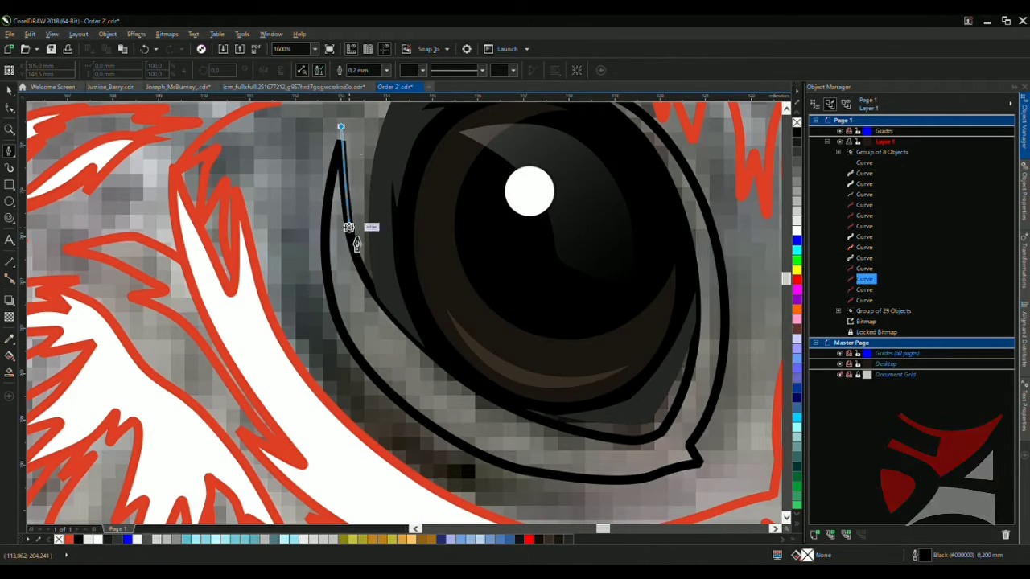
left_click_drag(368, 343, 412, 401)
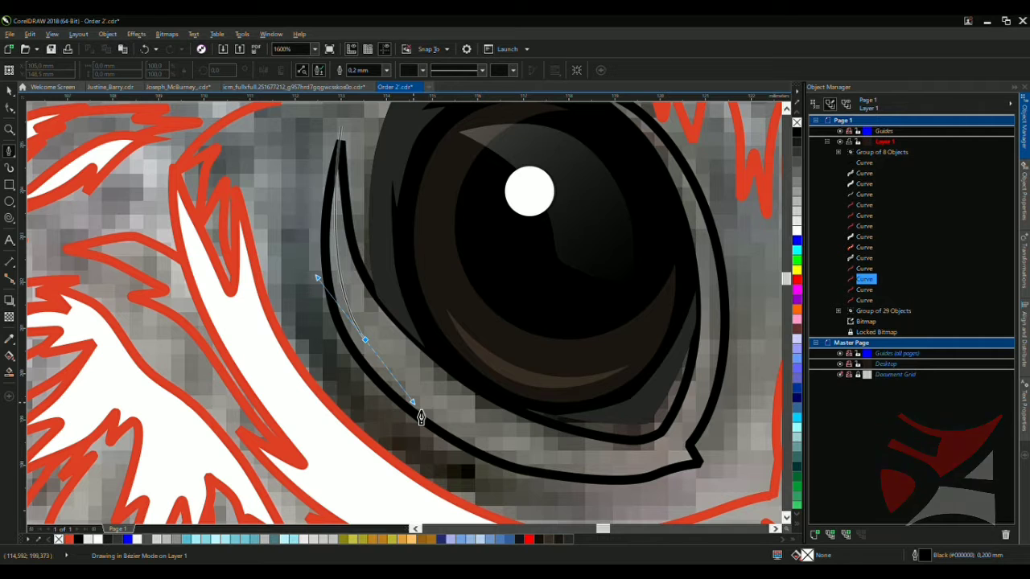
left_click(576, 467)
scroll(668, 466, "up", 1)
mouse_move(690, 457)
left_mouse_down()
mouse_move(648, 453)
mouse_move(685, 427)
mouse_move(683, 447)
left_mouse_up()
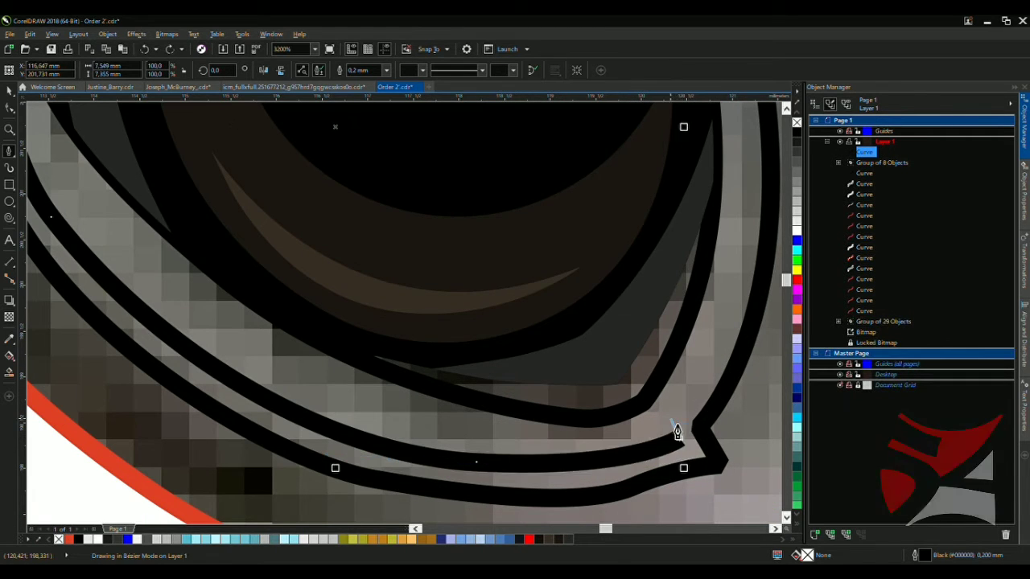
left_click_drag(667, 308, 663, 279)
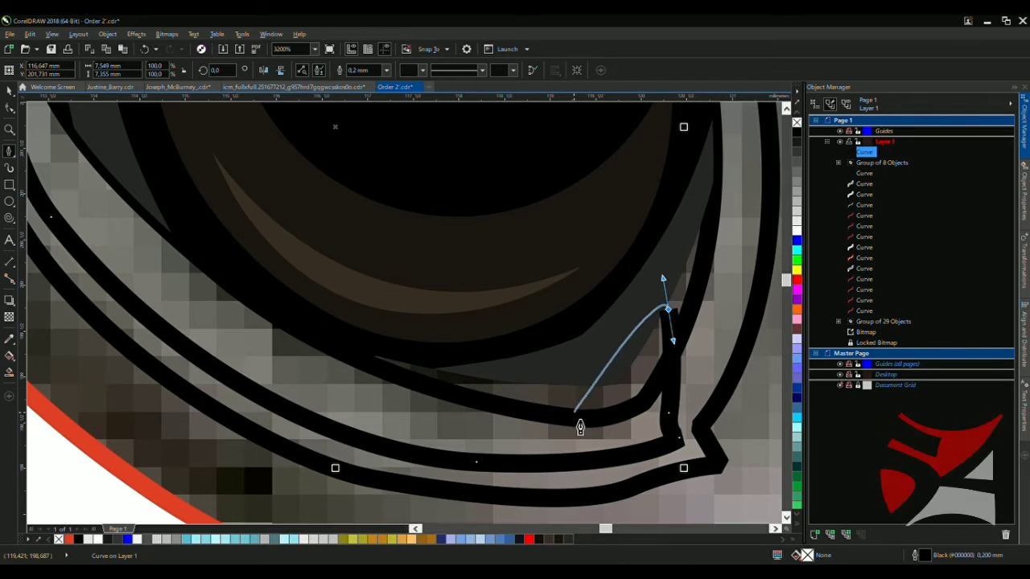
scroll(579, 418, "down", 2)
scroll(566, 404, "up", 1)
scroll(565, 405, "down", 2)
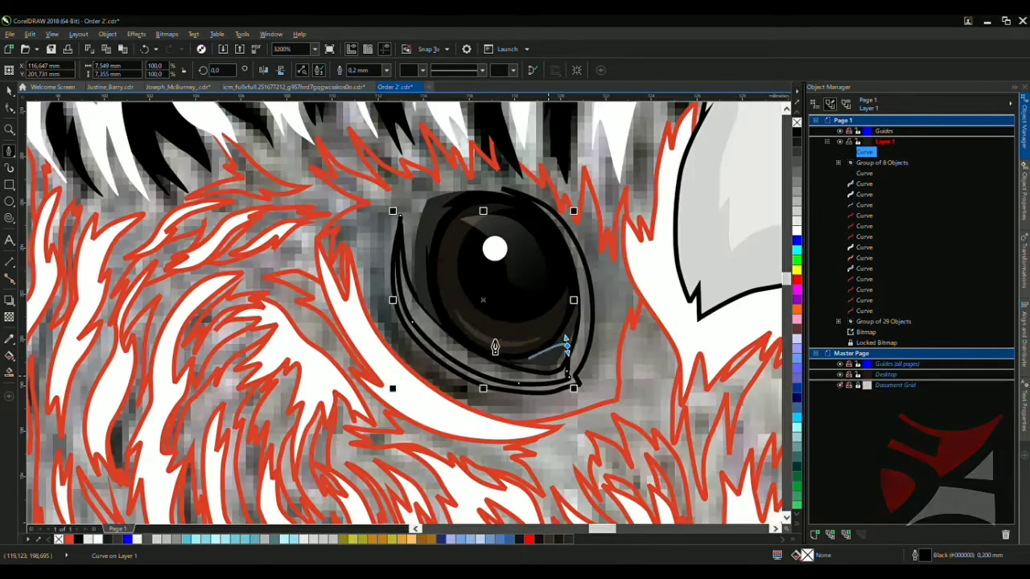
Create a red-outlined lower eyelid band with Smart Fill between the guide curve and the eyeball, and delete the guide curve
scroll(436, 308, "up", 2)
key("s")
left_click(454, 374)
scroll(455, 374, "down", 1)
key("space")
scroll(570, 379, "up", 1)
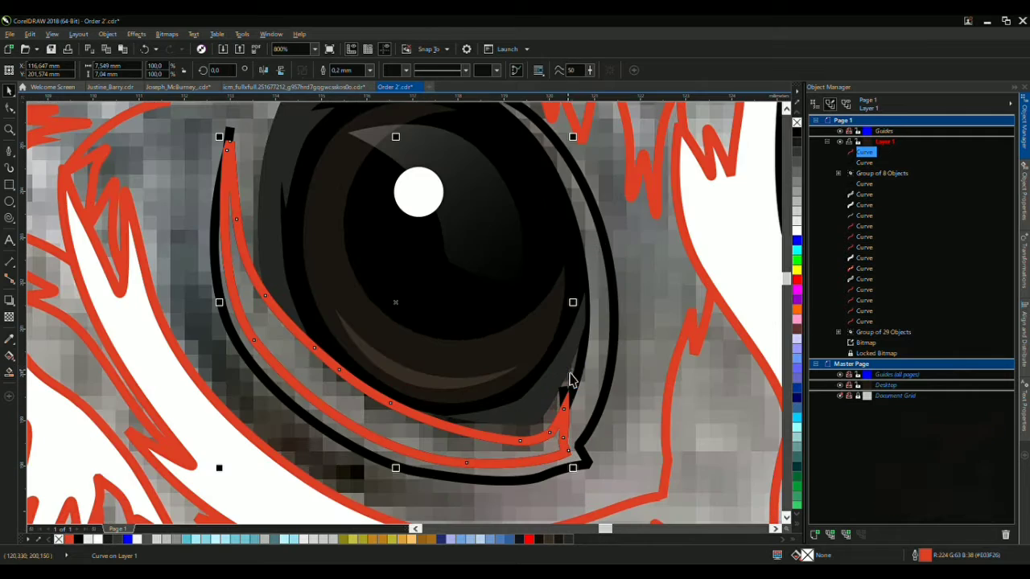
scroll(566, 395, "down", 2)
key("Escape")
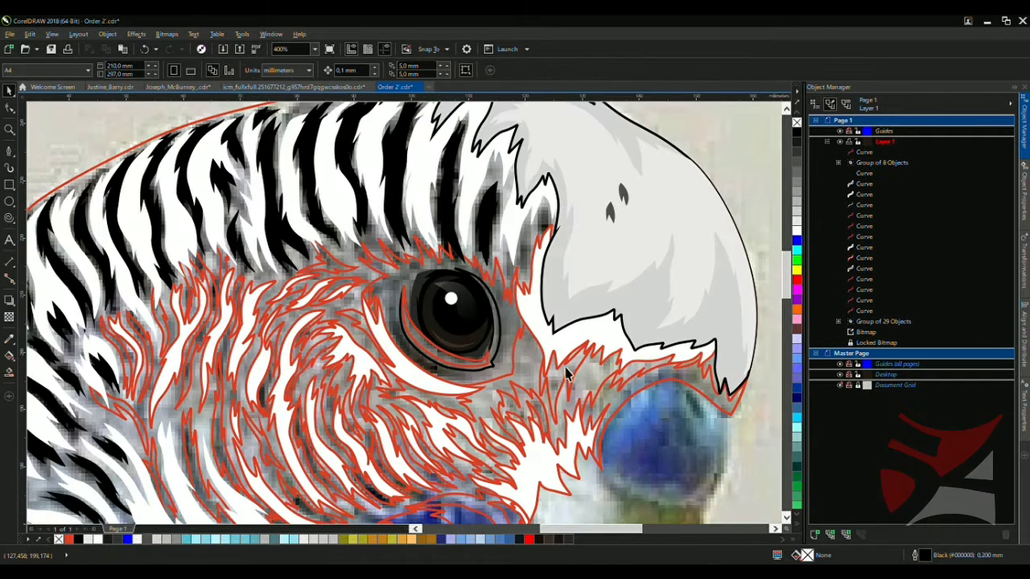
Draw a narrow guide curve with the Pen tool up the beak-side edge of the eye, between the eyeball and the black eyelid outline
scroll(543, 398, "down", 2)
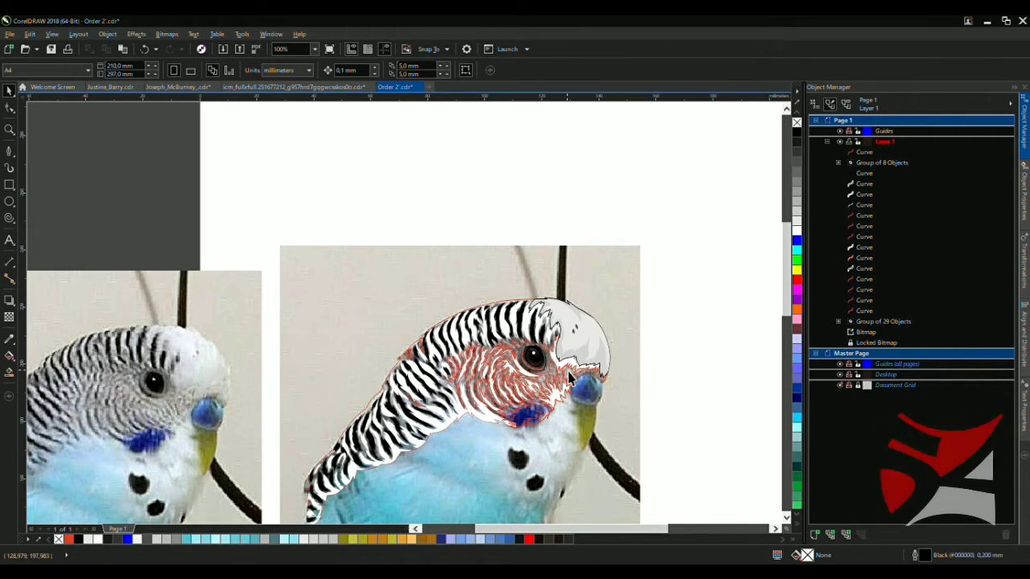
scroll(573, 378, "up", 3)
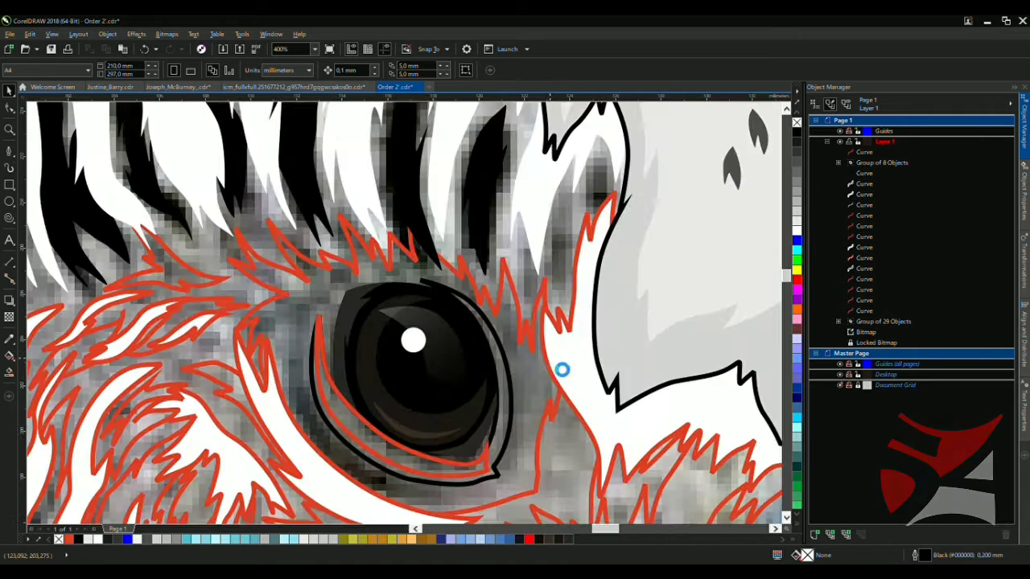
key("p")
scroll(515, 447, "up", 2)
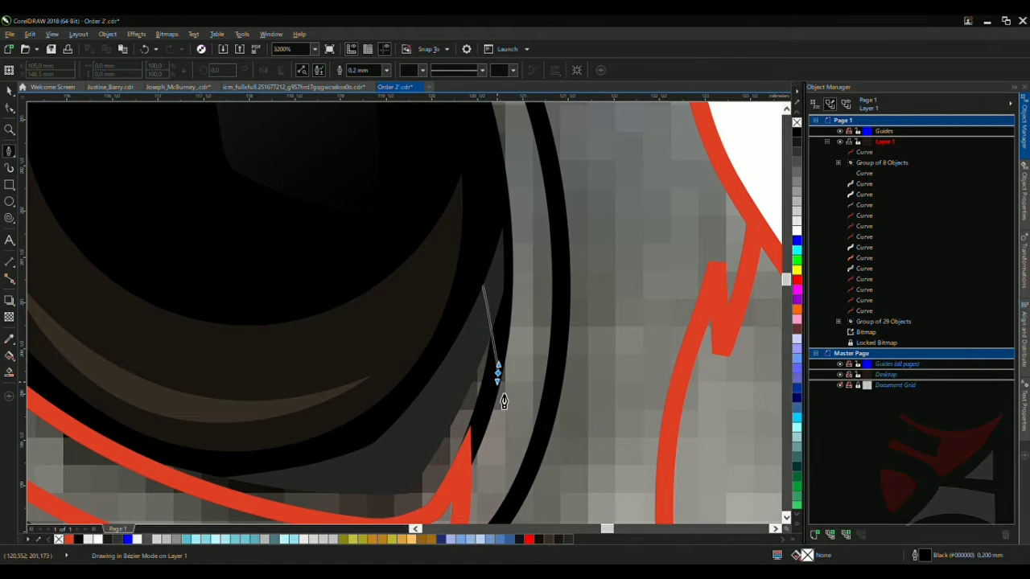
left_click_drag(470, 290, 478, 330)
left_click_drag(485, 395, 490, 475)
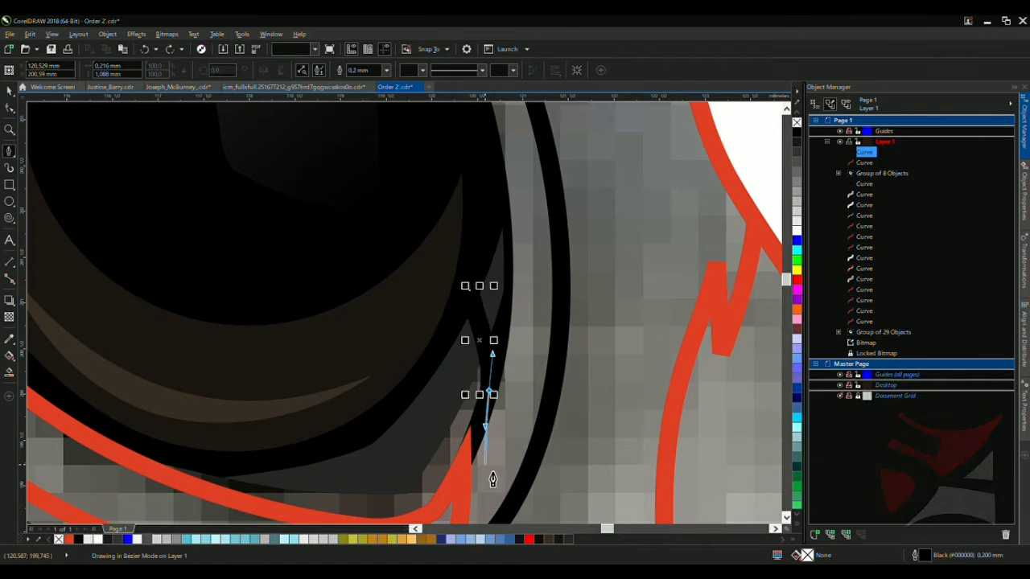
scroll(543, 257, "down", 1)
scroll(547, 281, "up", 2)
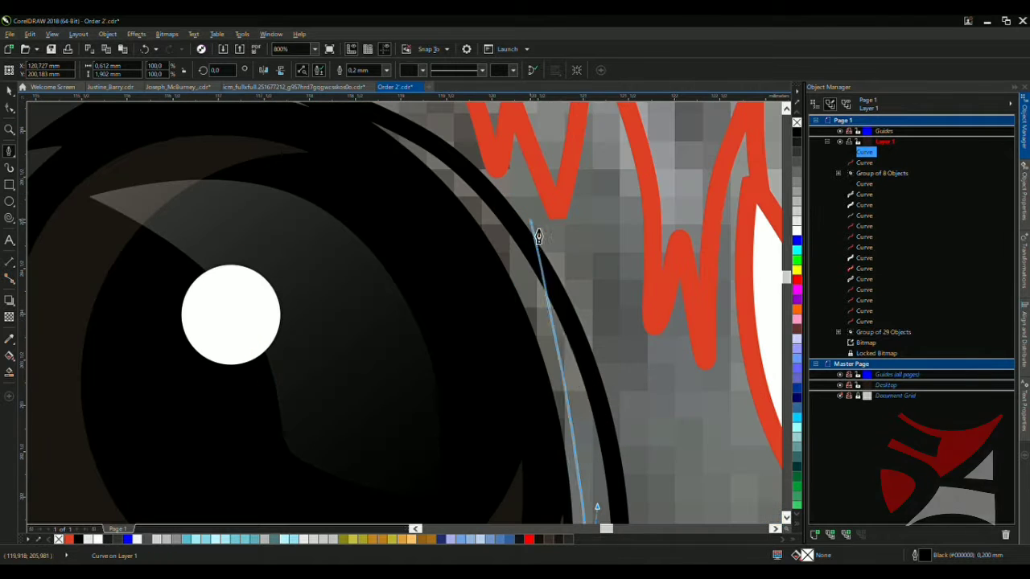
left_click_drag(559, 343, 600, 420)
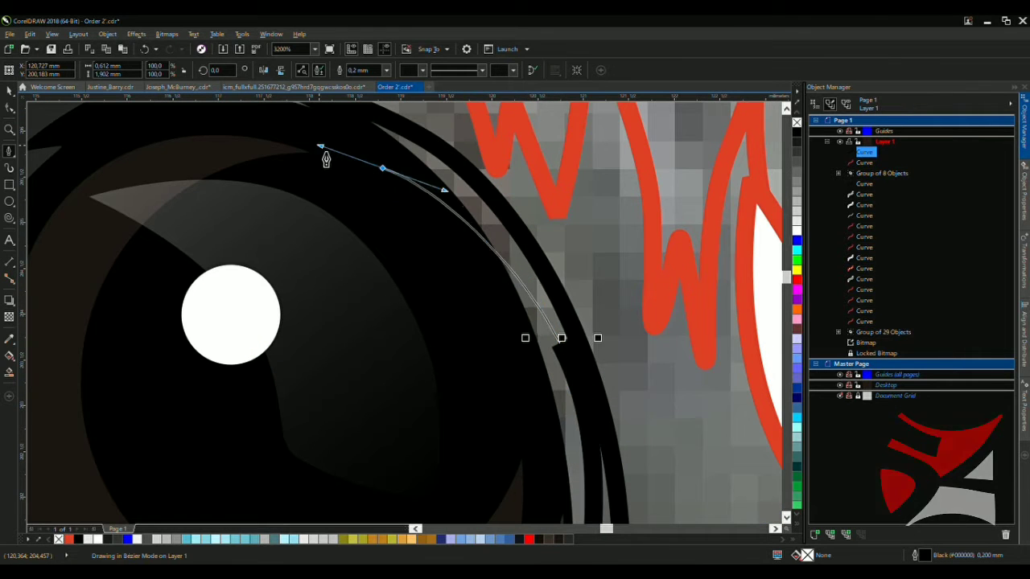
left_click_drag(378, 163, 343, 186)
Try to create the beak-side eyelid shape with Smart Fill from the guide curve, and undo the fill
key("s")
scroll(564, 387, "down", 2)
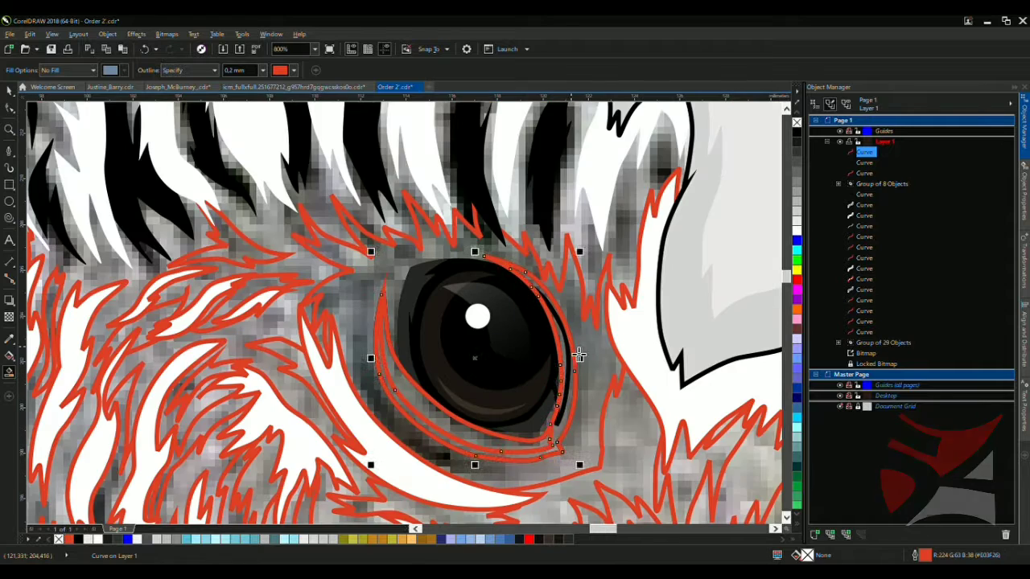
scroll(563, 378, "up", 1)
key("ctrl+z")
Create the crescent along the eye's beak-side edge, merge it with the lower eyelid band, and delete the guide curve
left_click_drag(560, 341, 544, 415)
key("space")
left_click(586, 431, "shift")
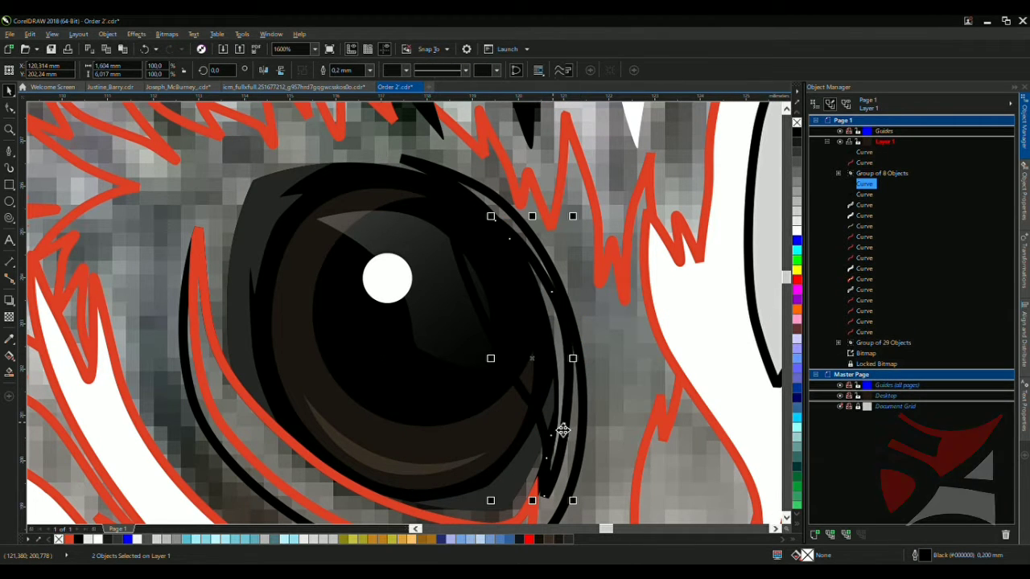
key("ctrl+l")
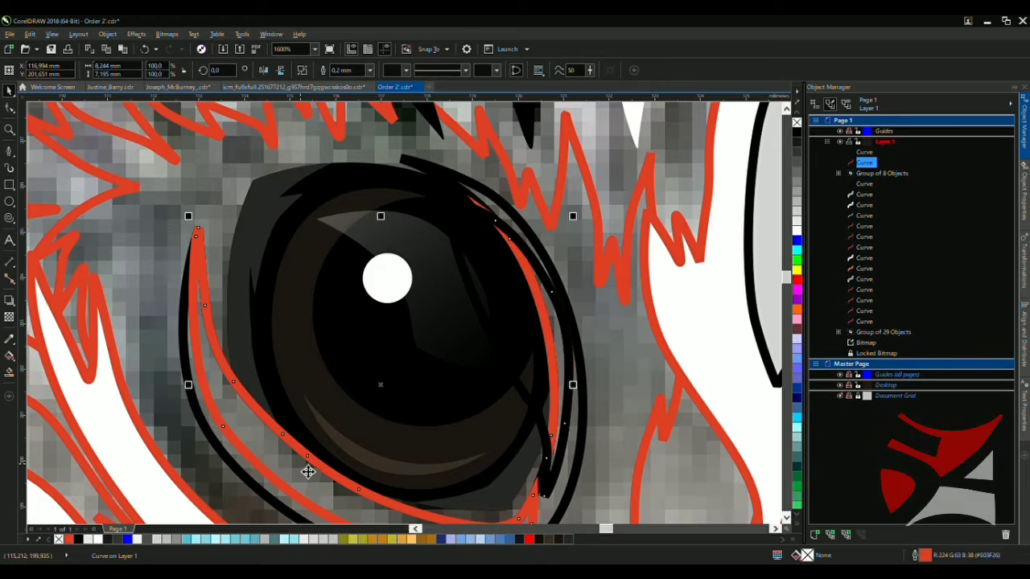
scroll(550, 367, "up", 1)
scroll(540, 294, "down", 2)
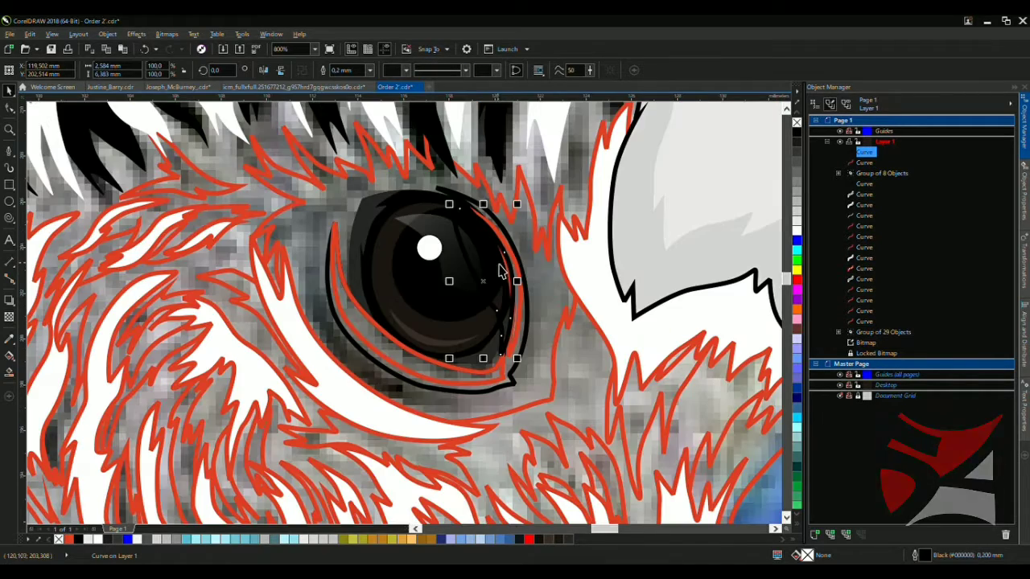
key("Escape")
Draw the lower part of an outer eyelid shadow with the Pen tool, just beneath the black eyelid outline
scroll(499, 269, "down", 2)
scroll(482, 267, "up", 2)
key("F5")
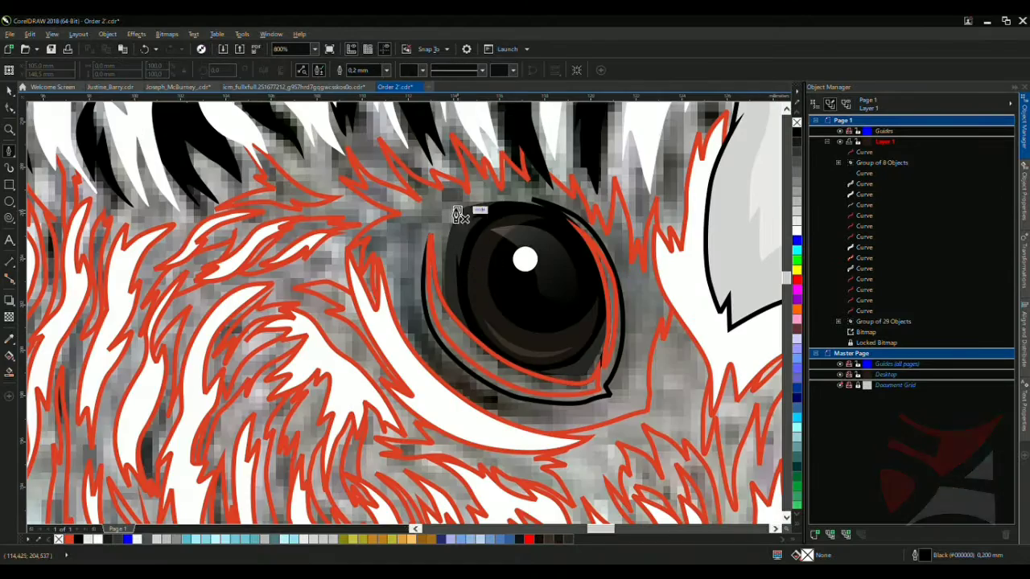
scroll(437, 267, "up", 1)
mouse_move(460, 454)
left_mouse_down()
mouse_move(429, 352)
mouse_move(419, 265)
mouse_move(430, 246)
left_mouse_up()
scroll(430, 247, "down", 2)
scroll(472, 315, "up", 2)
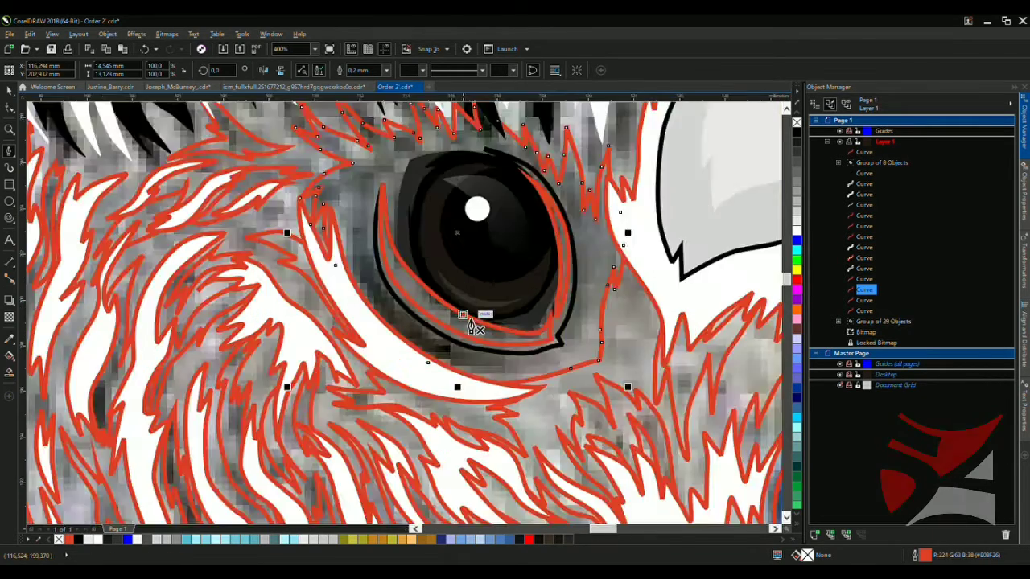
scroll(620, 445, "up", 1)
left_click(552, 363)
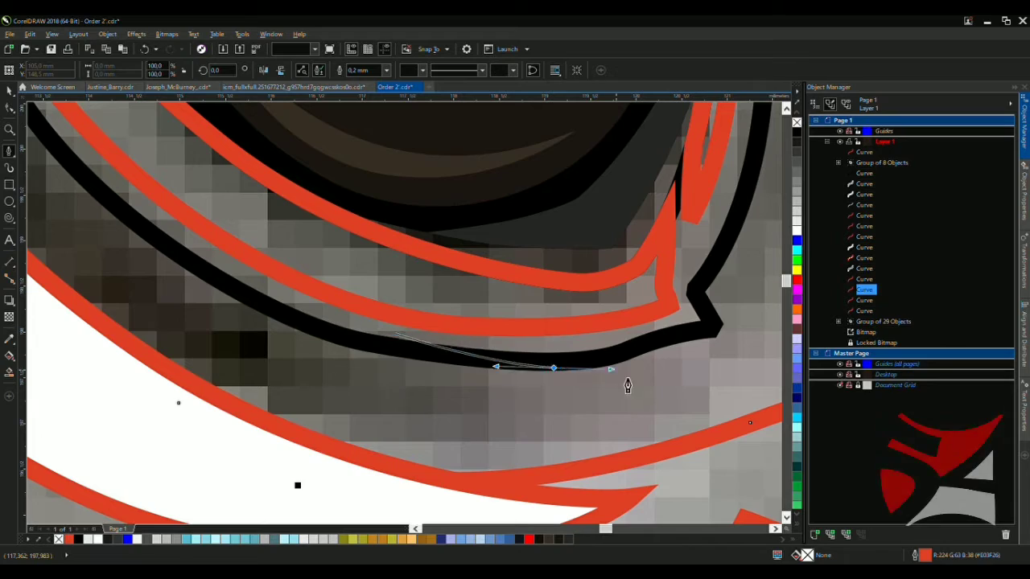
left_click(700, 370)
left_click(449, 411)
left_click(250, 385)
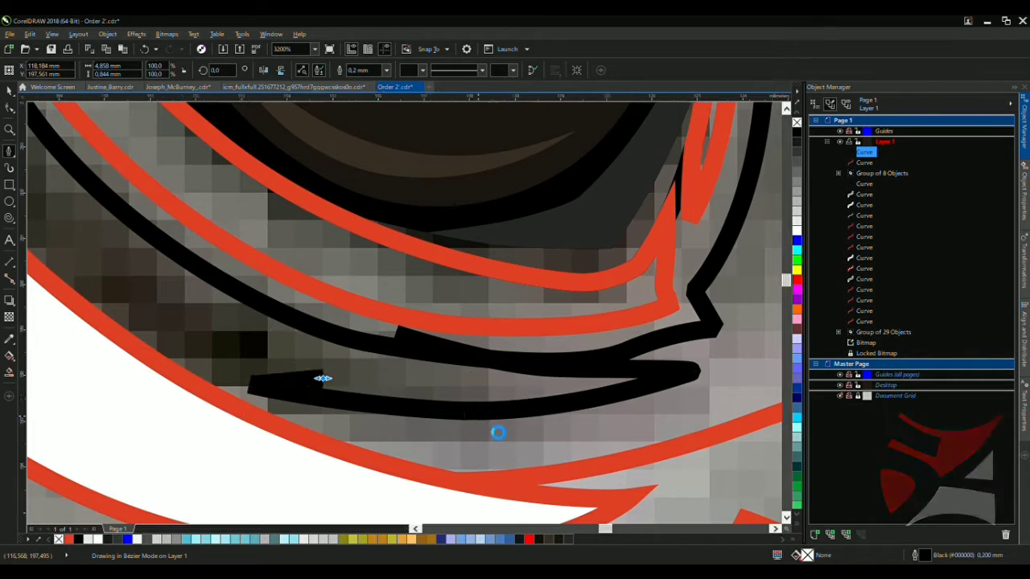
Continue the outer eyelid shadow up the rear side of the eye to pointed tips and back down inside the black outline
scroll(318, 378, "down", 2)
left_click_drag(432, 386, 391, 353)
scroll(391, 352, "down", 2)
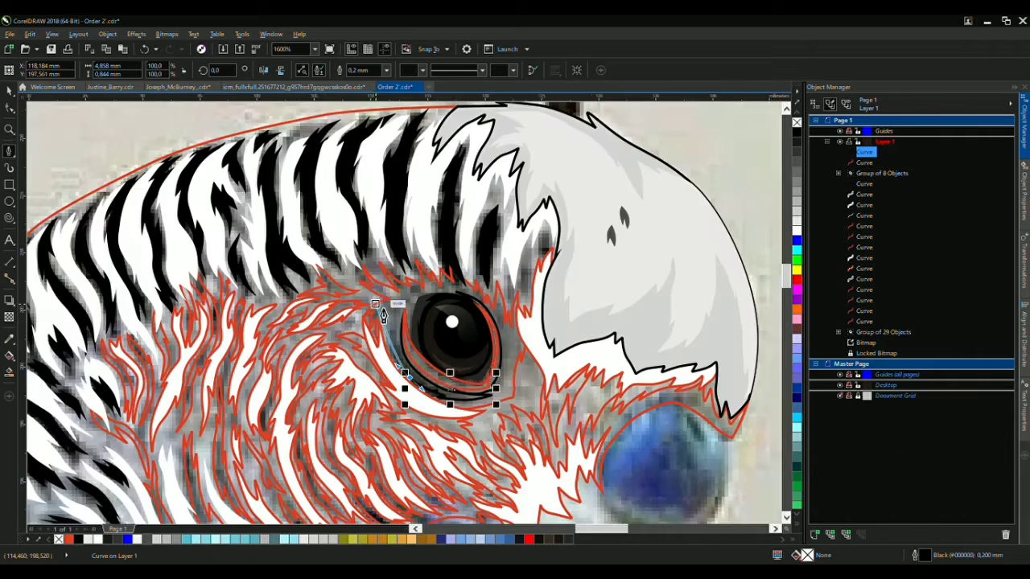
scroll(273, 282, "up", 2)
left_click_drag(419, 399, 448, 298)
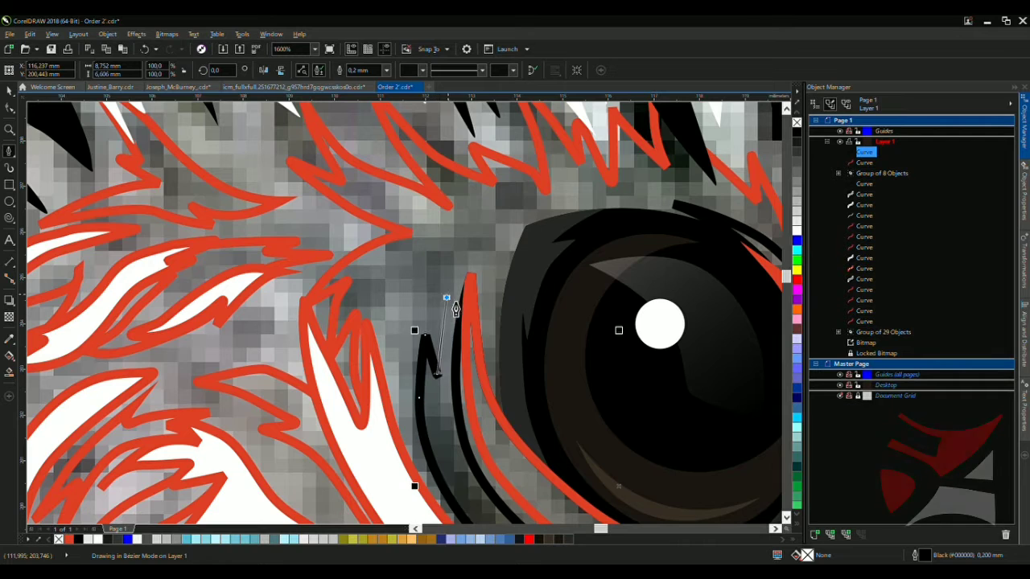
left_click_drag(493, 445, 533, 500)
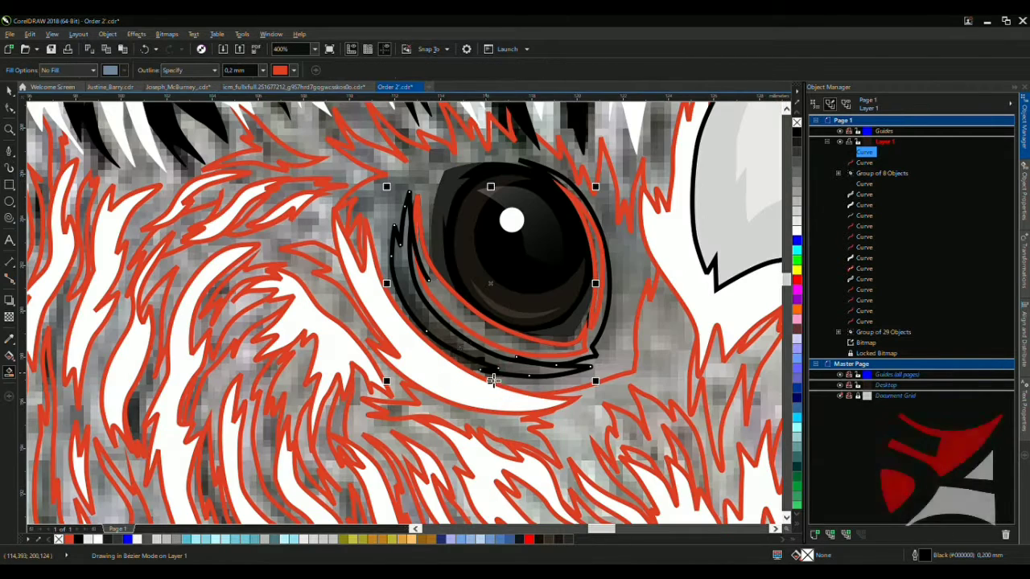
Create the red-outlined outer eyelid shadow shape with Smart Fill and delete its black guide curve
scroll(498, 366, "up", 1)
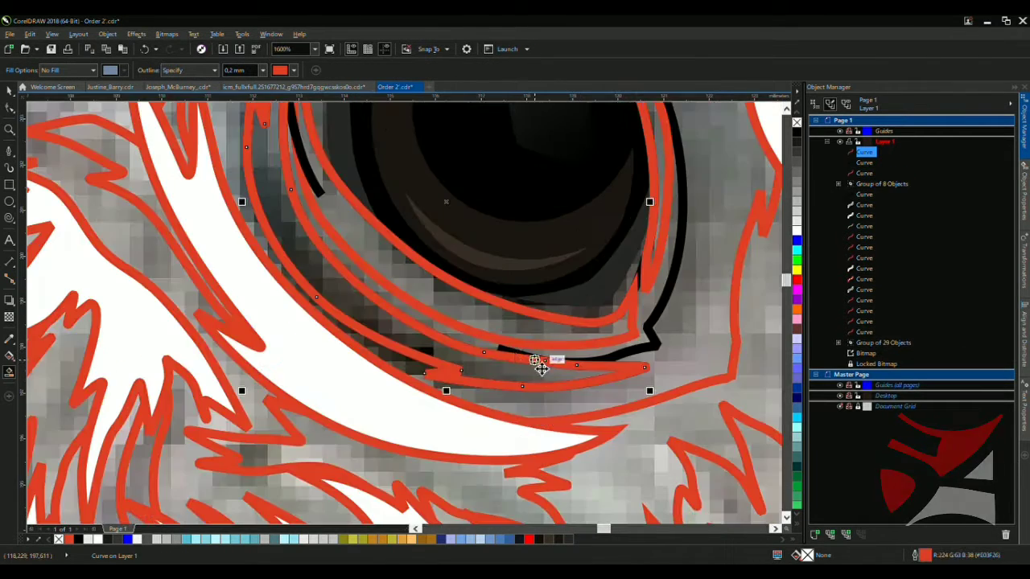
key("space")
scroll(506, 352, "down", 2)
key("Escape")
scroll(483, 289, "down", 4)
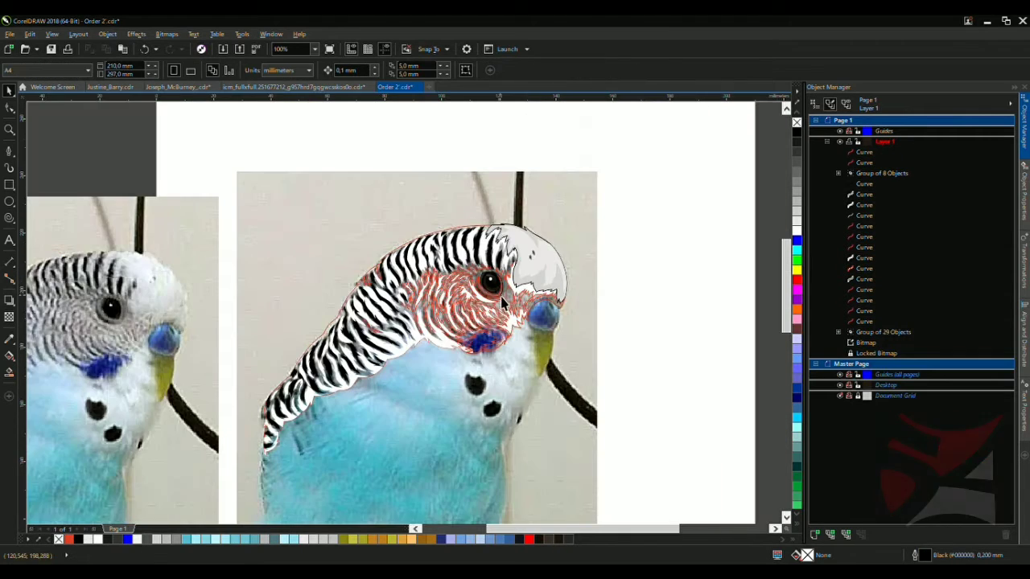
scroll(455, 288, "up", 2)
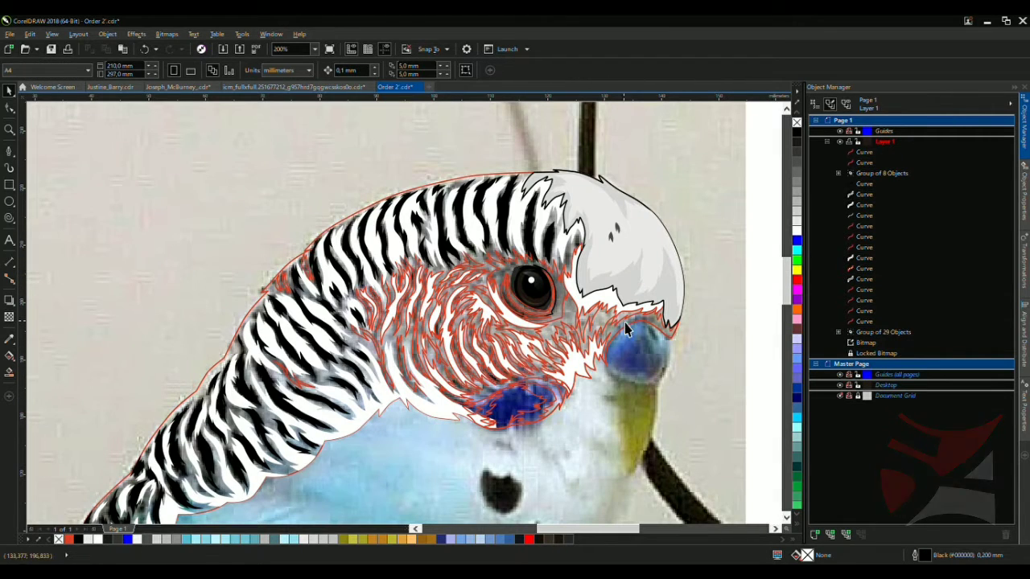
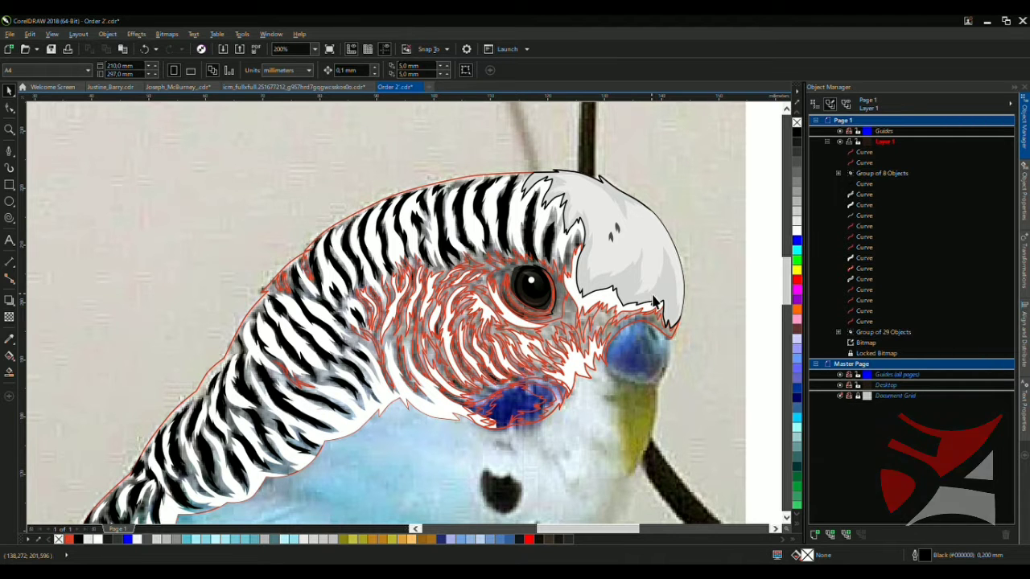
scroll(563, 256, "down", 3)
scroll(388, 332, "up", 3)
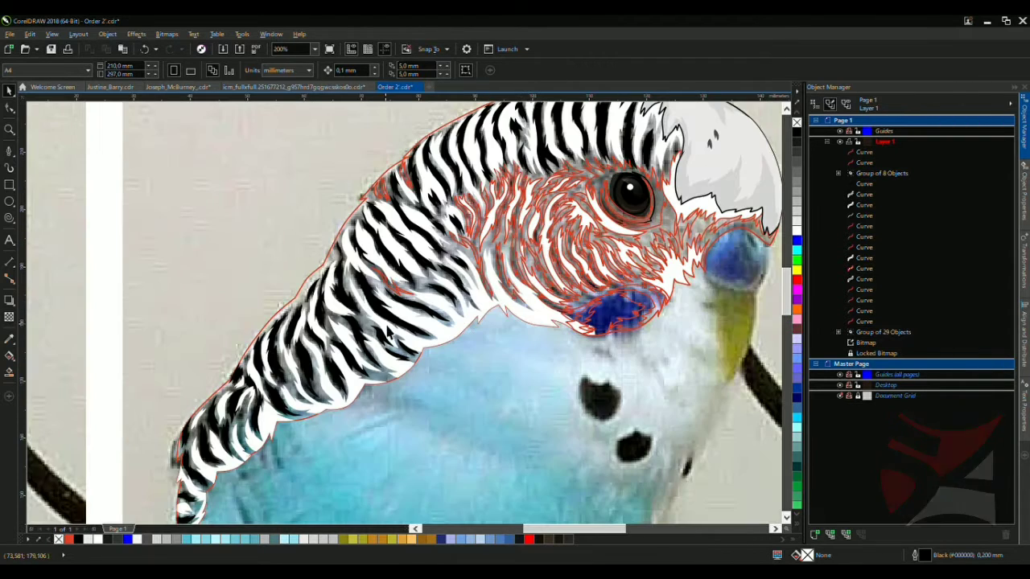
scroll(427, 277, "down", 3)
scroll(489, 262, "up", 2)
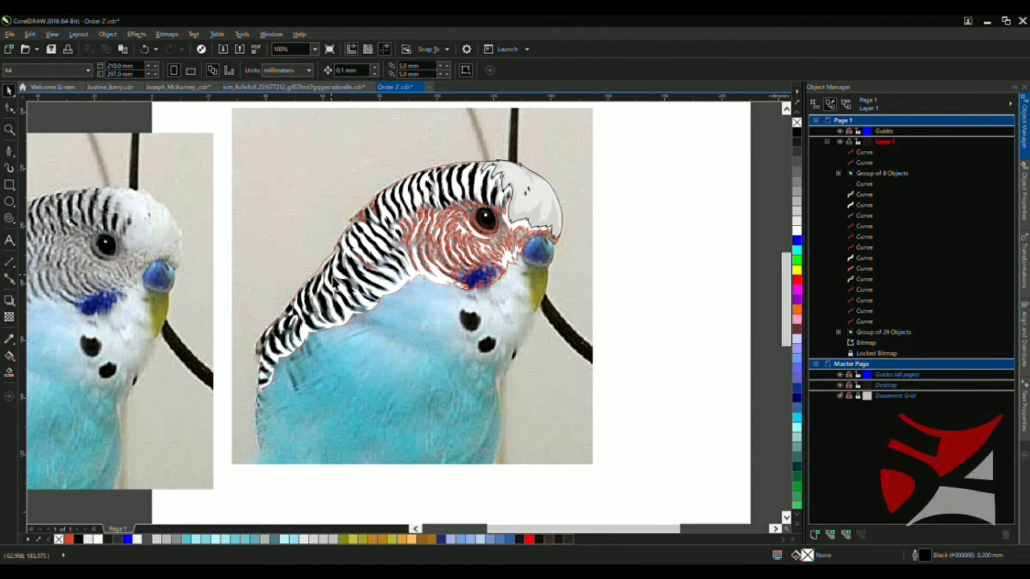
Sample the dark blue of the cheek patch in the original photo and fill the traced patch's central shape with it
key("i")
scroll(317, 348, "down", 2)
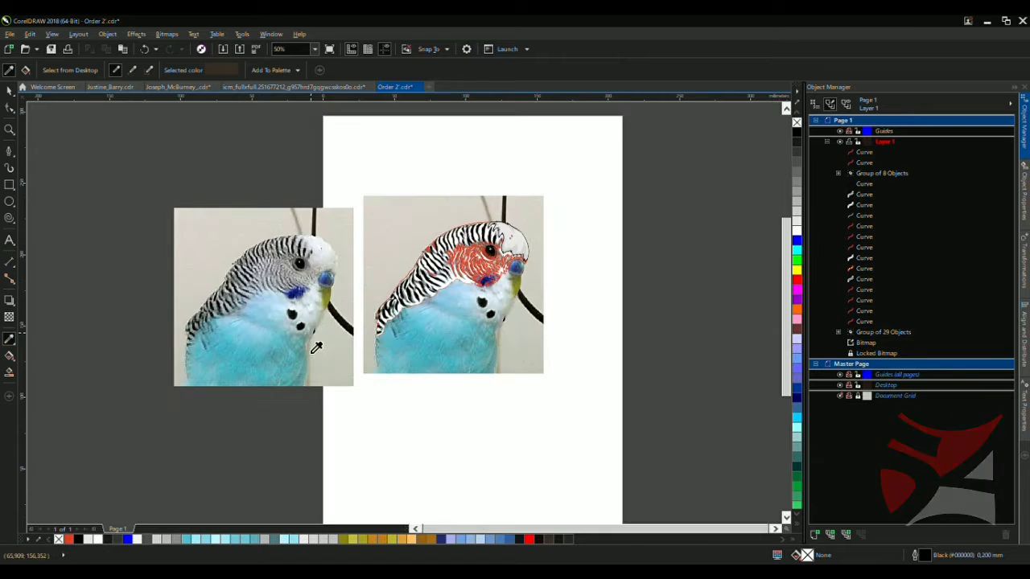
scroll(316, 348, "up", 2)
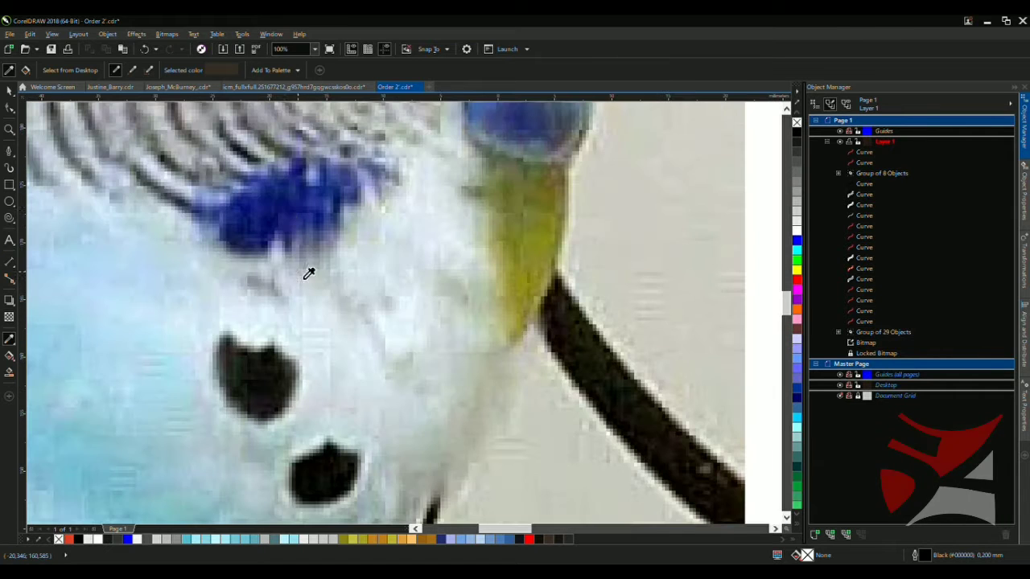
left_click(287, 211)
scroll(342, 242, "down", 3)
scroll(561, 205, "up", 2)
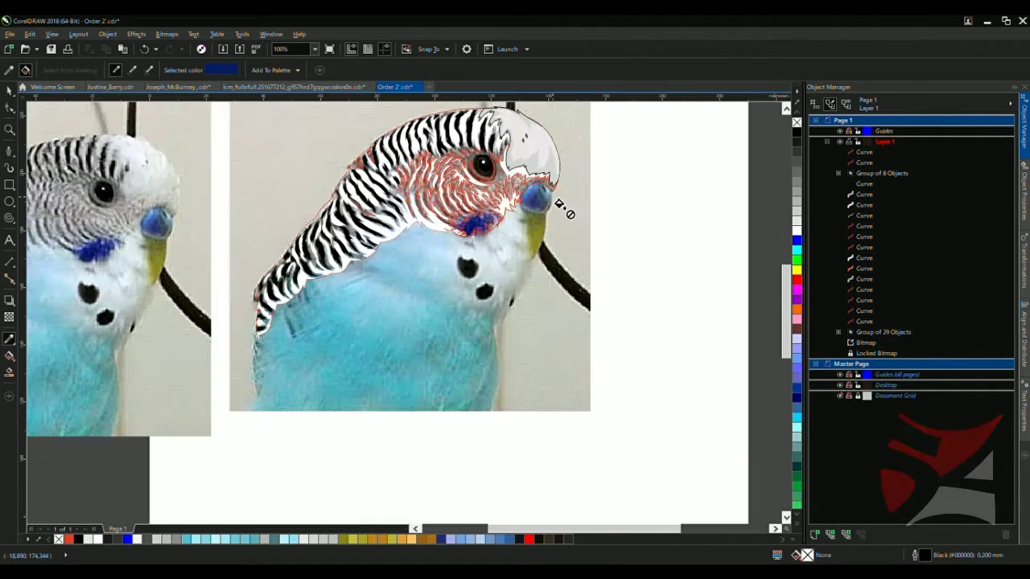
scroll(531, 209, "up", 2)
left_click(427, 266)
scroll(450, 264, "up", 1)
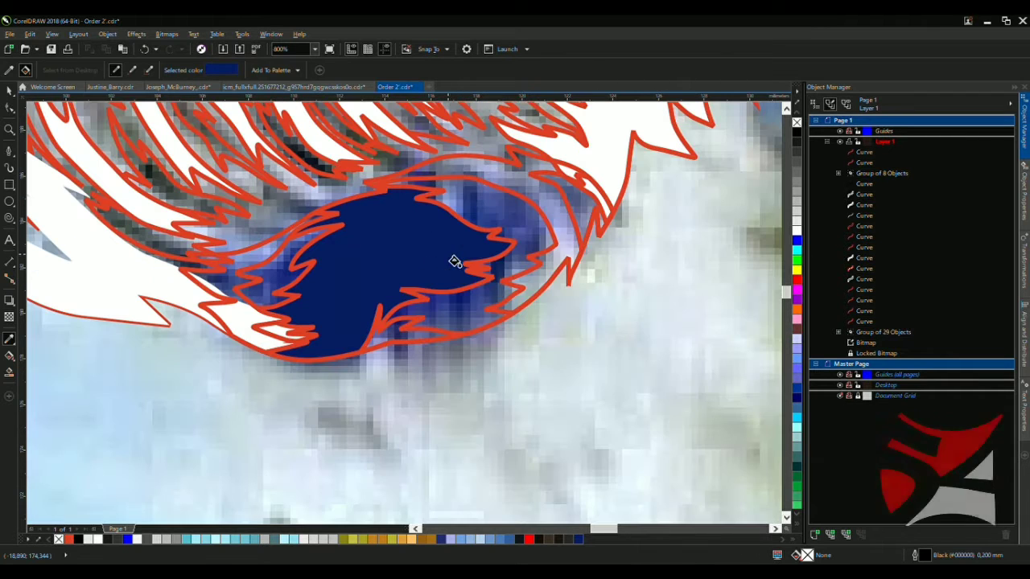
Set the cheek patch's central shape to dark blue R18 G37 B102 and remove its outline
key("space")
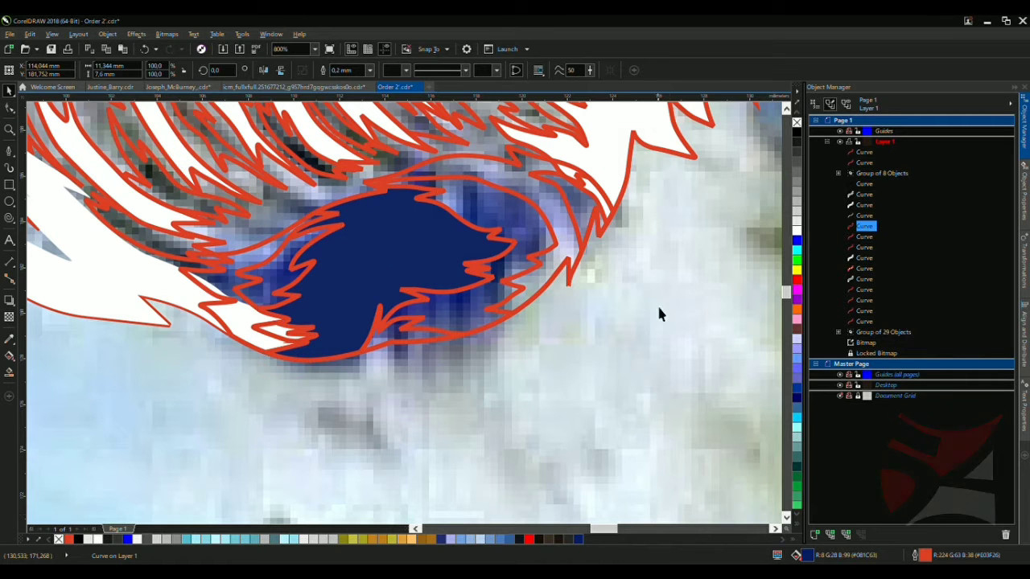
scroll(185, 338, "down", 2)
scroll(185, 338, "up", 2)
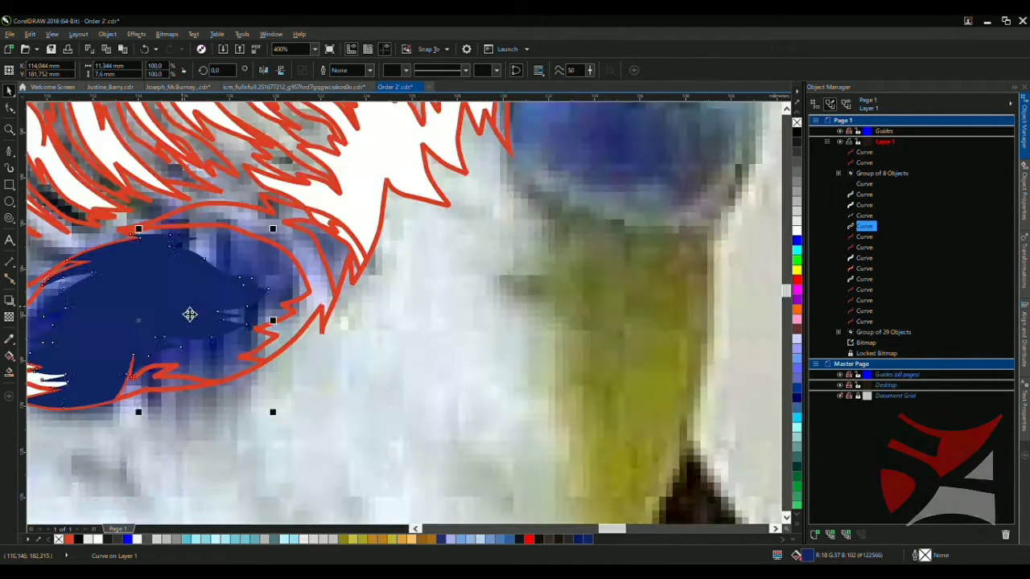
Fill the middle shape around the cheek patch's centre with blue R39 G64 B145 and remove its outline
left_click(285, 214)
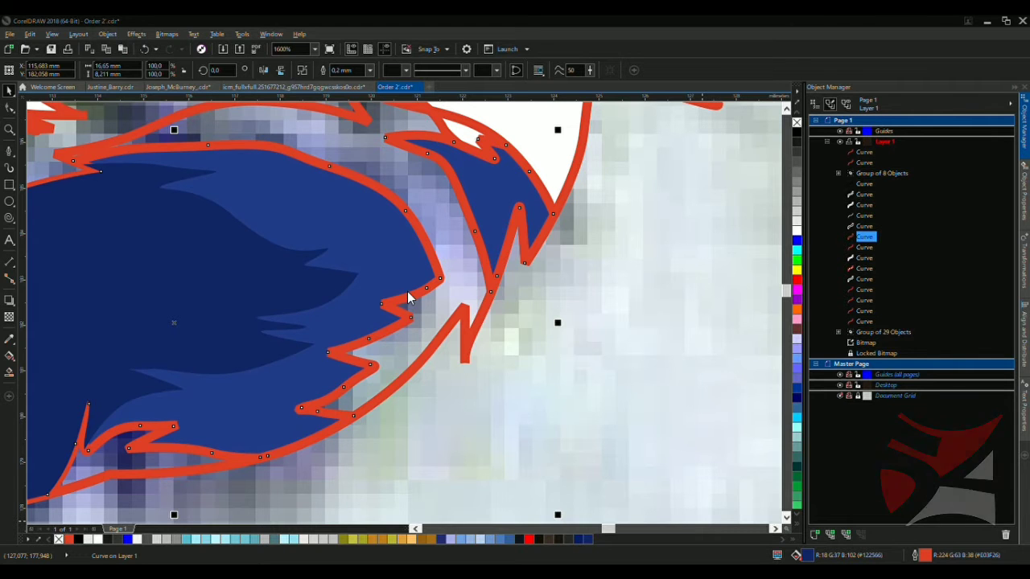
scroll(653, 393, "down", 4)
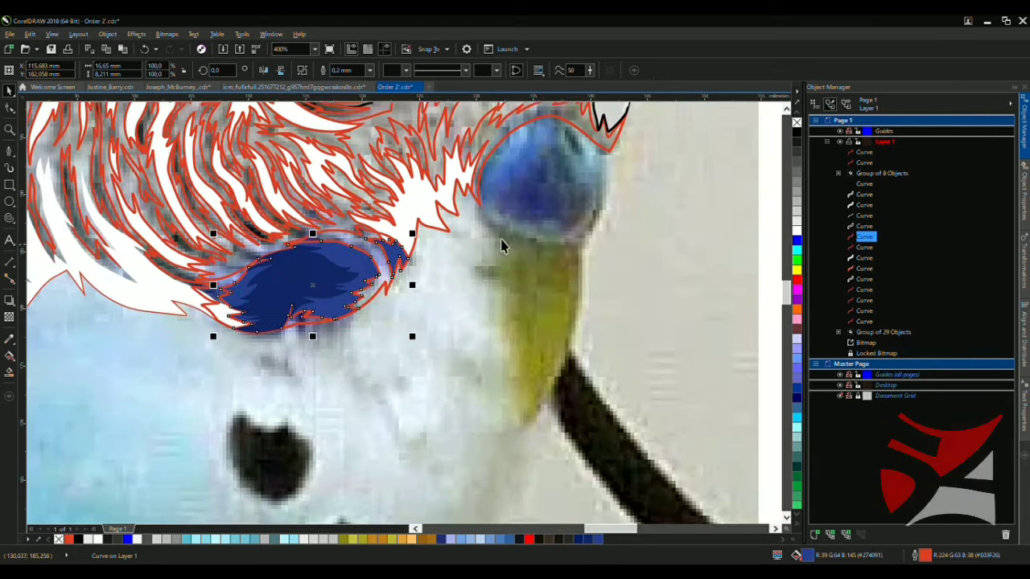
scroll(326, 268, "up", 2)
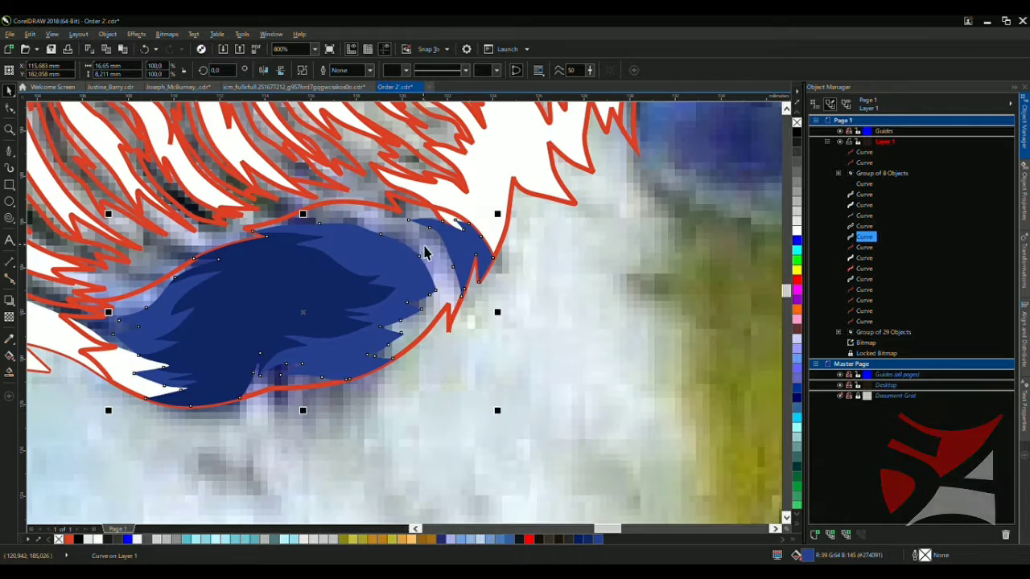
key("i")
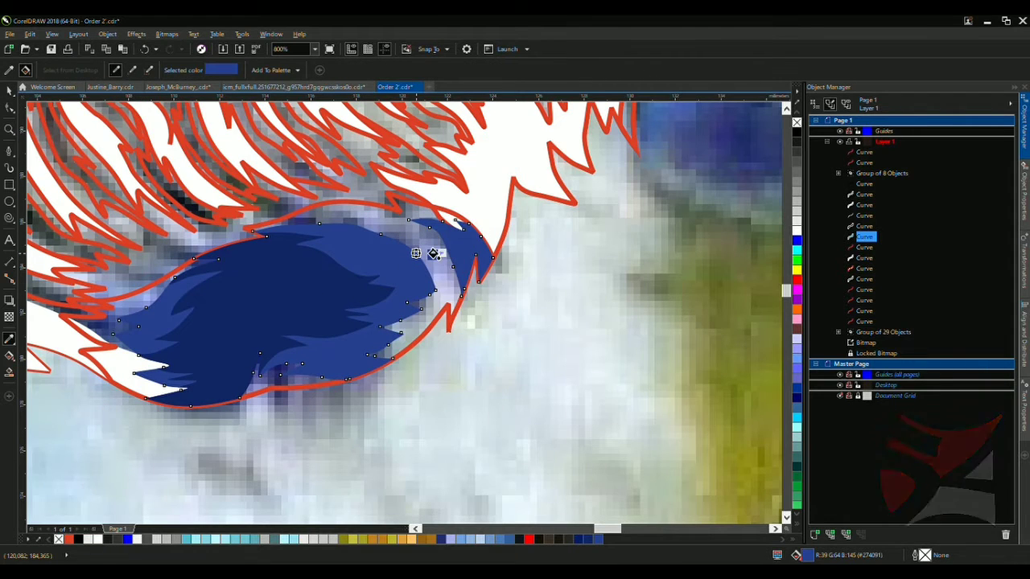
left_click(434, 254)
scroll(434, 259, "down", 2)
scroll(436, 264, "up", 2)
key("space")
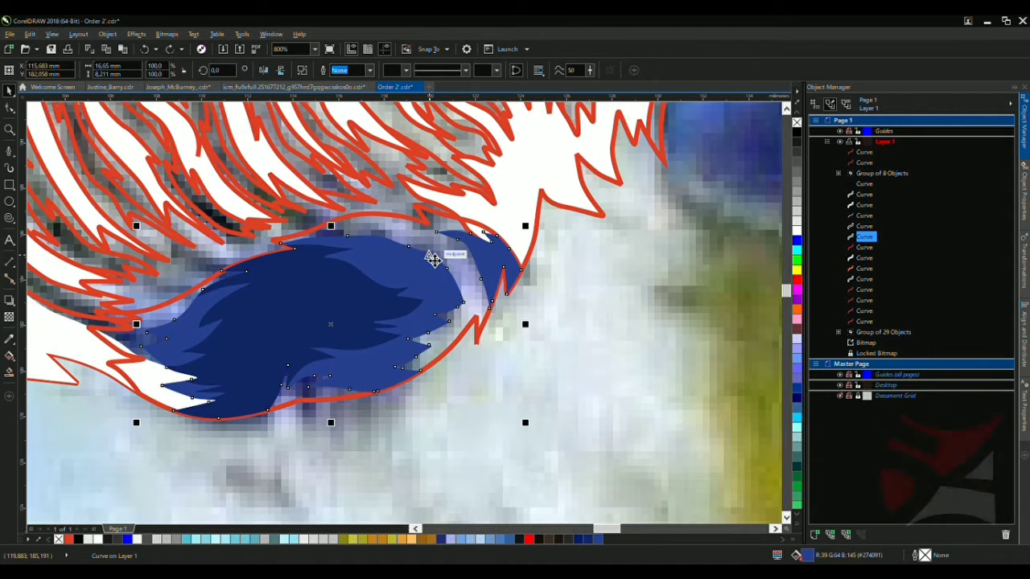
Fill the outermost cheek patch shape with lighter blue R92 G118 B204, remove its outline and deselect it
scroll(435, 259, "down", 2)
scroll(391, 276, "up", 1)
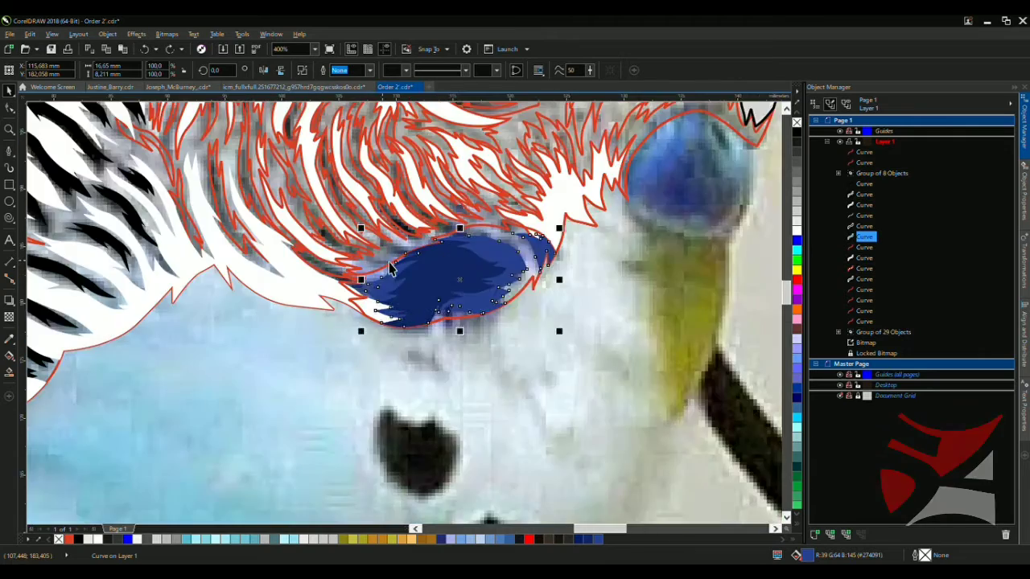
scroll(459, 274, "down", 2)
scroll(494, 265, "up", 8)
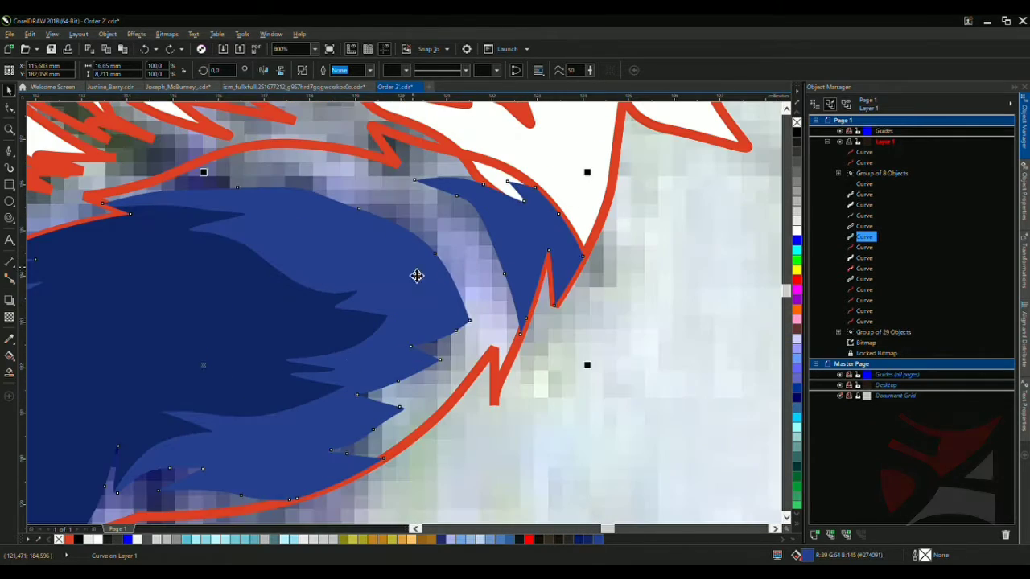
key("i")
left_click(462, 255)
key("space")
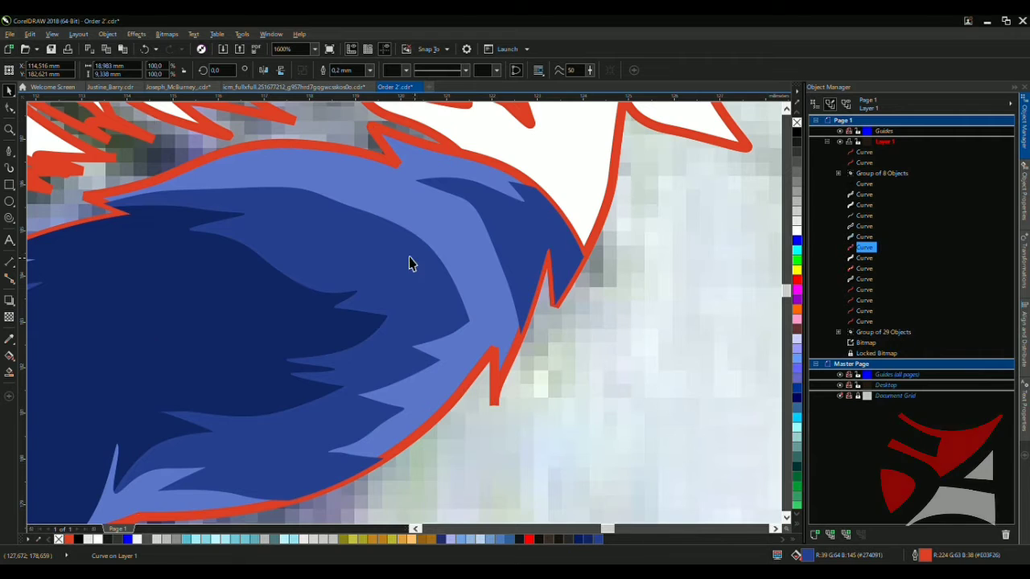
scroll(409, 263, "down", 3)
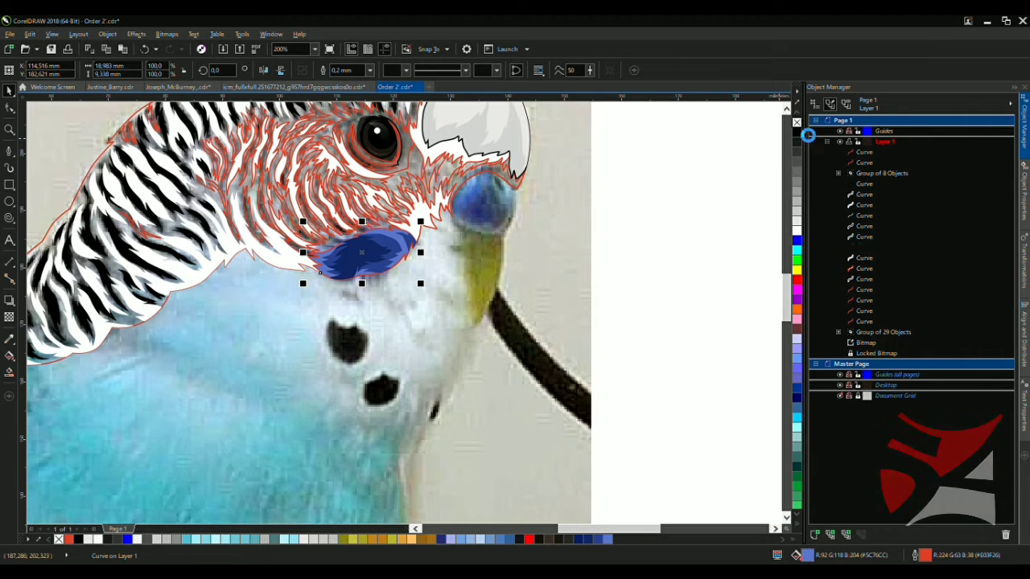
scroll(582, 240, "down", 2)
left_click(583, 240)
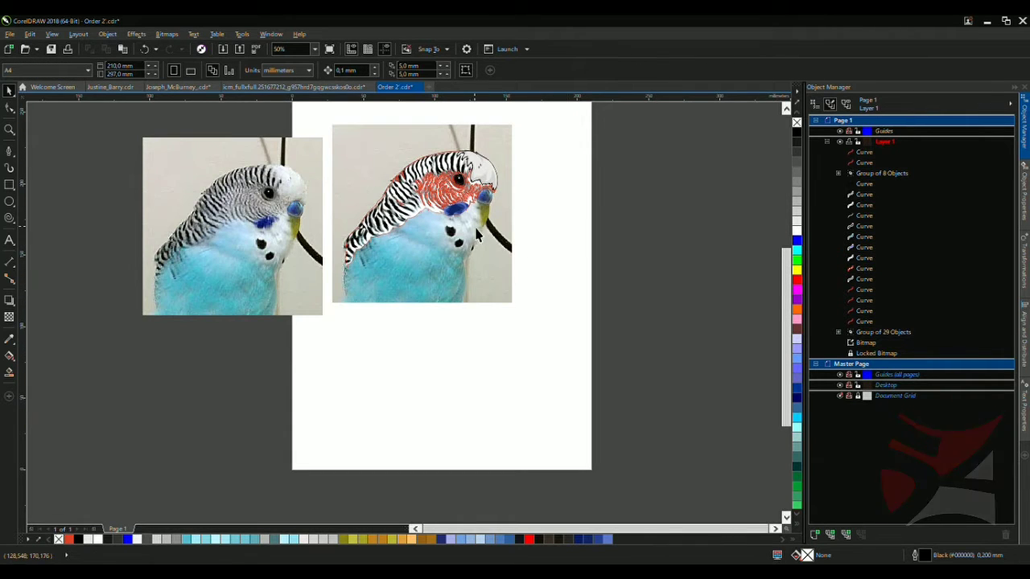
Sample a pale feather tone from the original photo and give the white neck feather shape the fill R233 G236 B245
scroll(462, 206, "up", 1)
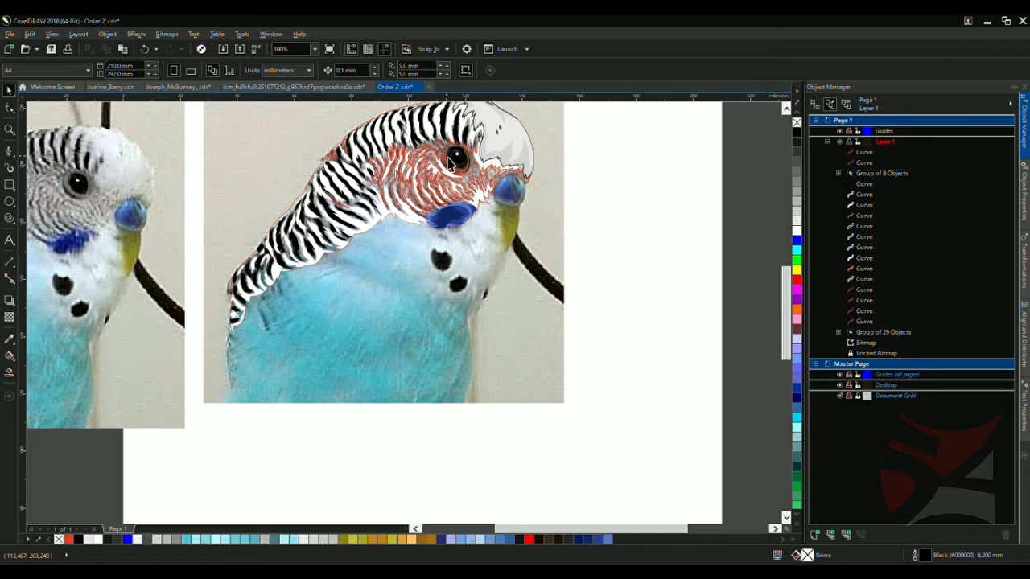
key("i")
scroll(450, 161, "down", 1)
scroll(241, 209, "up", 4)
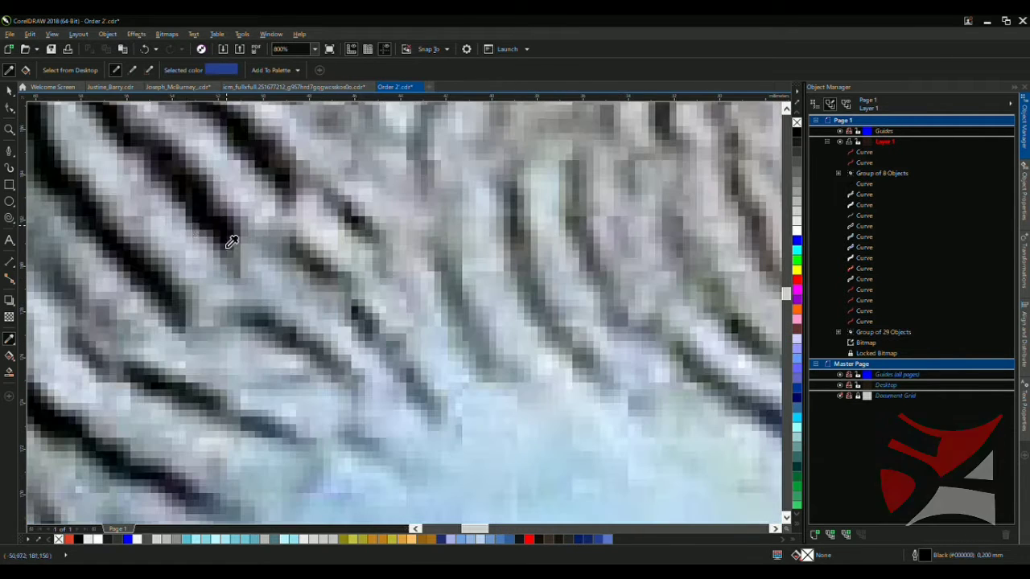
left_click(182, 248)
scroll(153, 233, "down", 2)
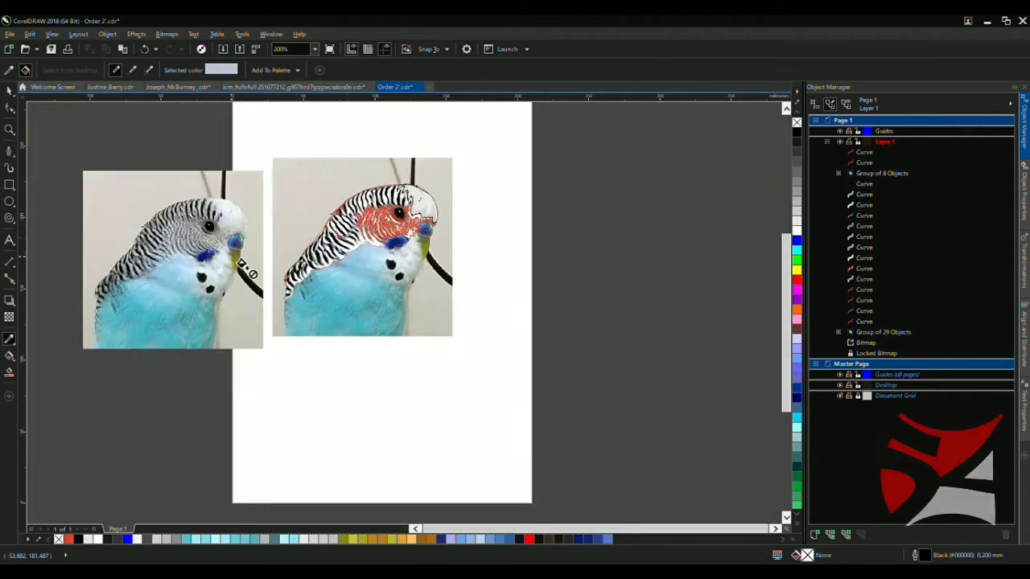
scroll(415, 228, "up", 4)
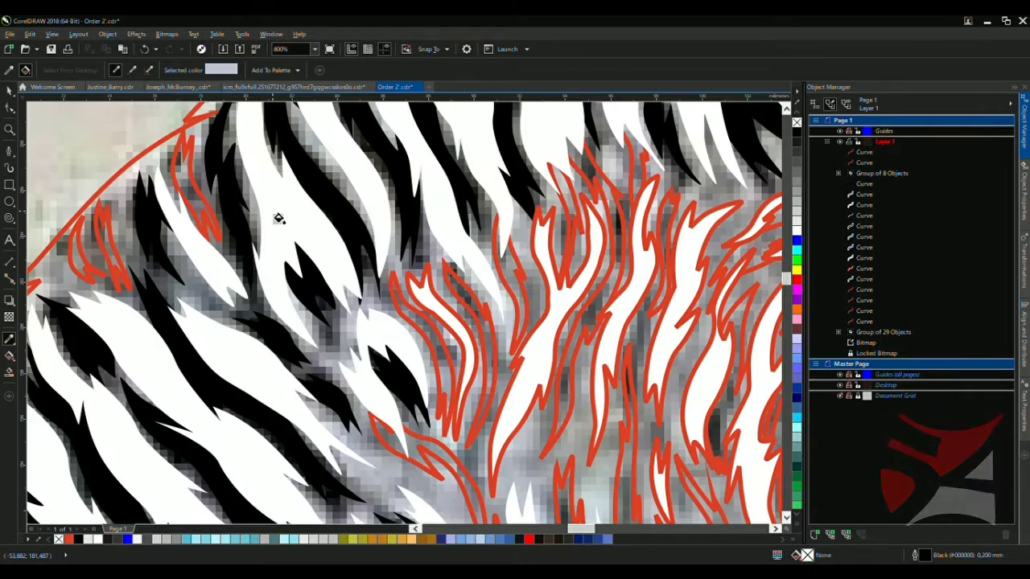
scroll(284, 220, "down", 2)
scroll(482, 241, "up", 1)
key("space")
left_click(747, 496)
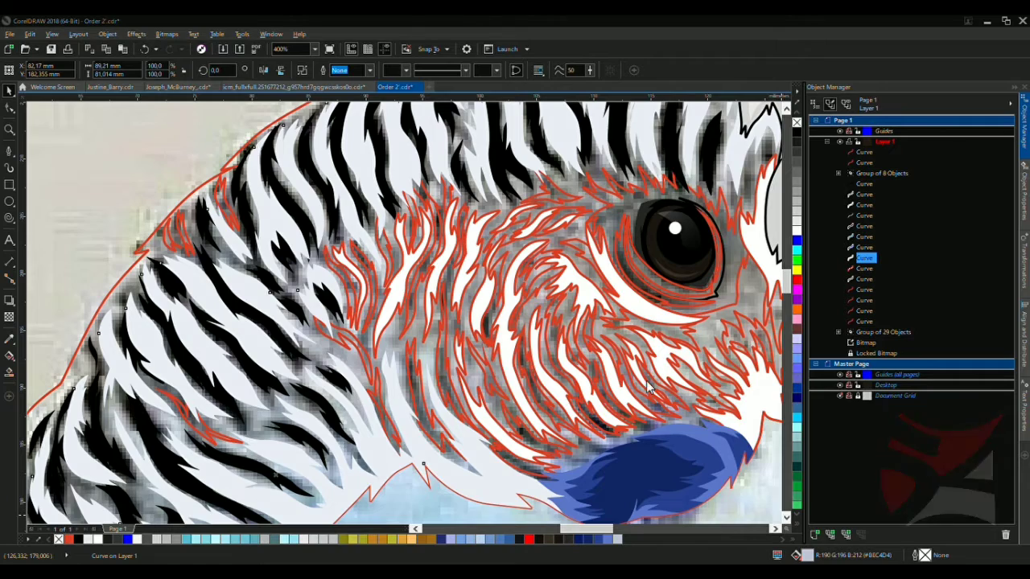
scroll(368, 254, "down", 5)
scroll(362, 233, "up", 4)
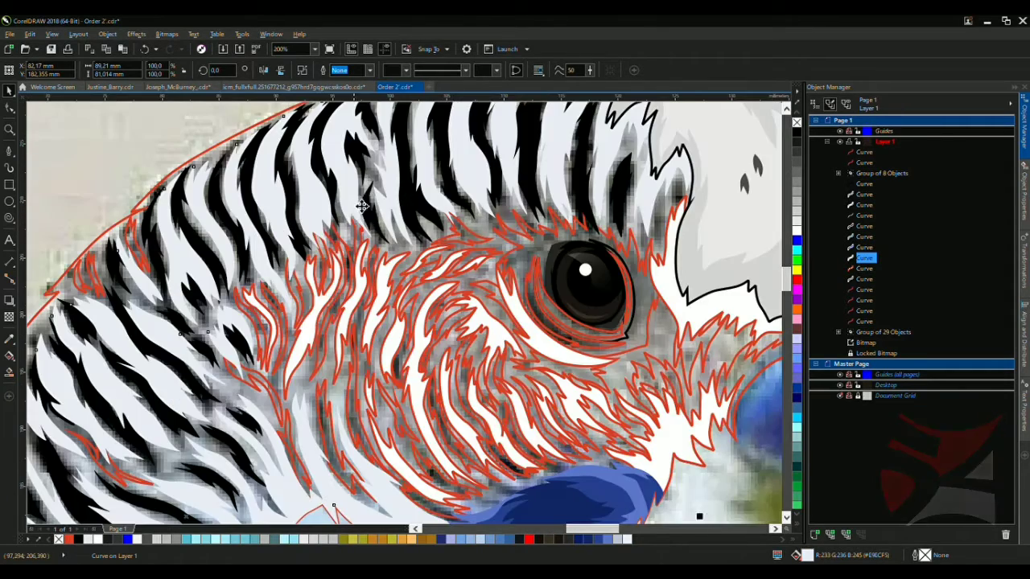
Fill the white face feather shape with a pale tone sampled from the original photo, adjusted to R235 G241 B245
key("i")
scroll(362, 206, "down", 4)
scroll(246, 249, "up", 5)
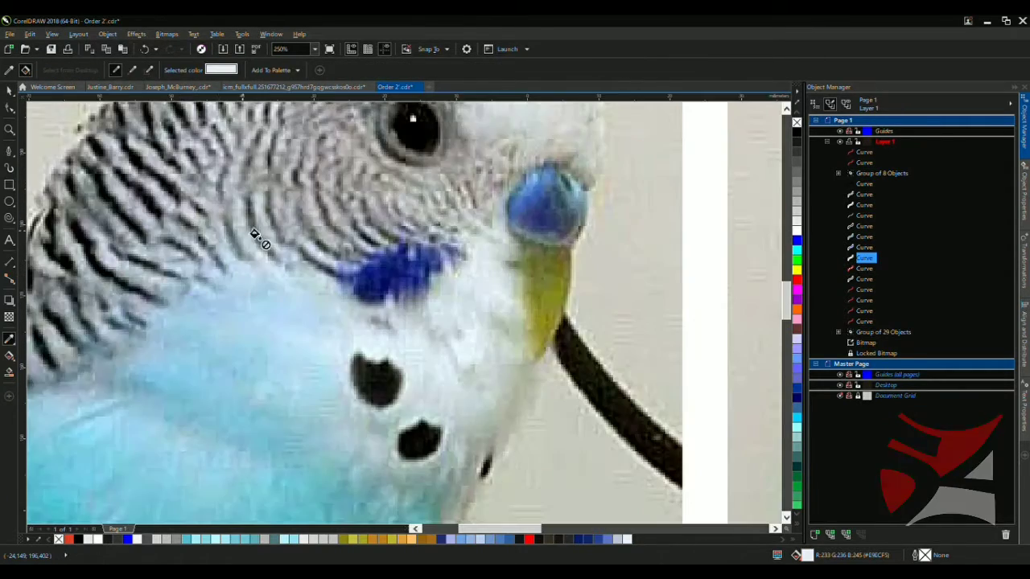
scroll(256, 237, "up", 2)
scroll(233, 219, "down", 5)
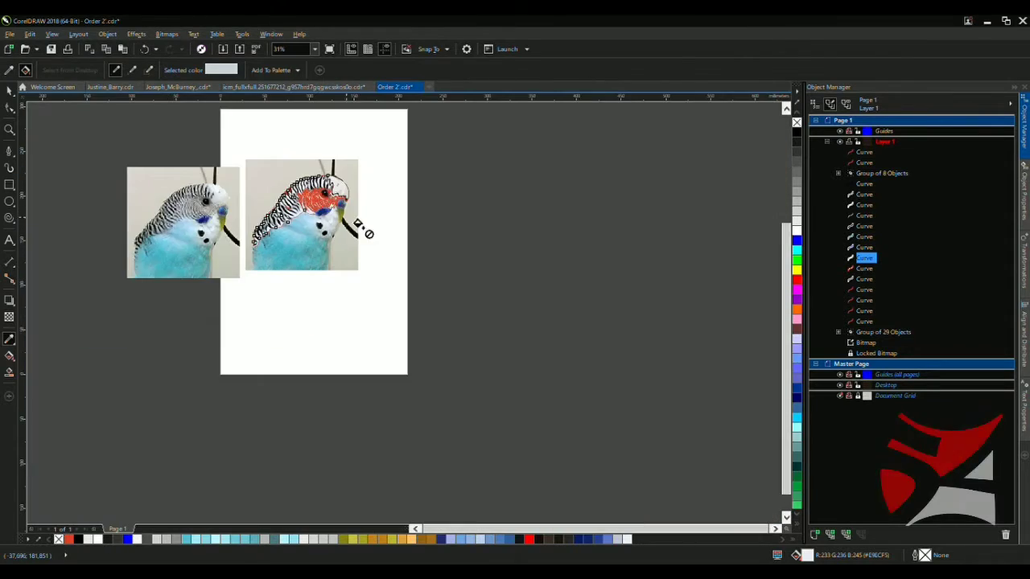
scroll(337, 230, "up", 4)
scroll(315, 240, "up", 2)
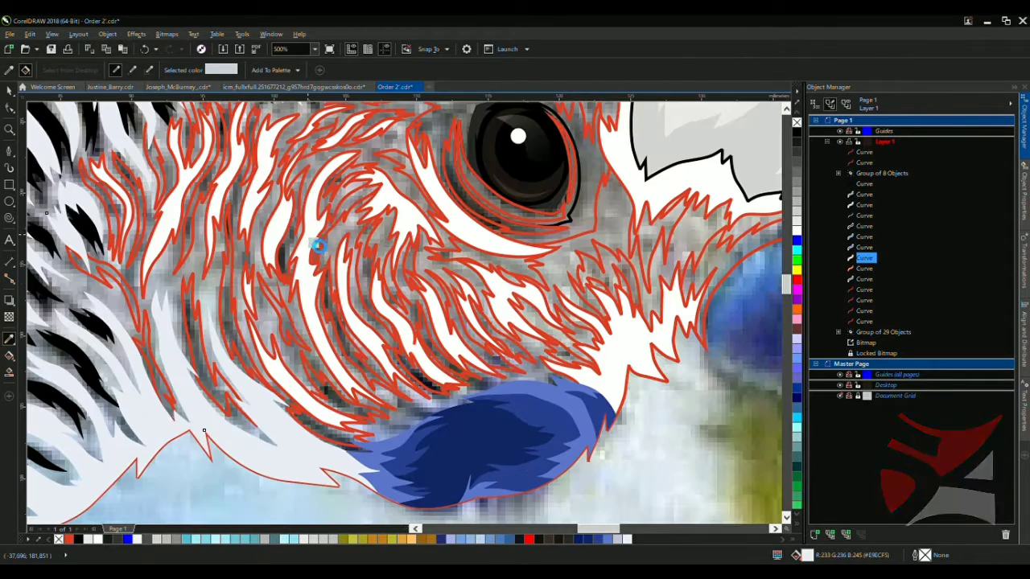
scroll(318, 242, "up", 4)
key("space")
left_click(432, 289)
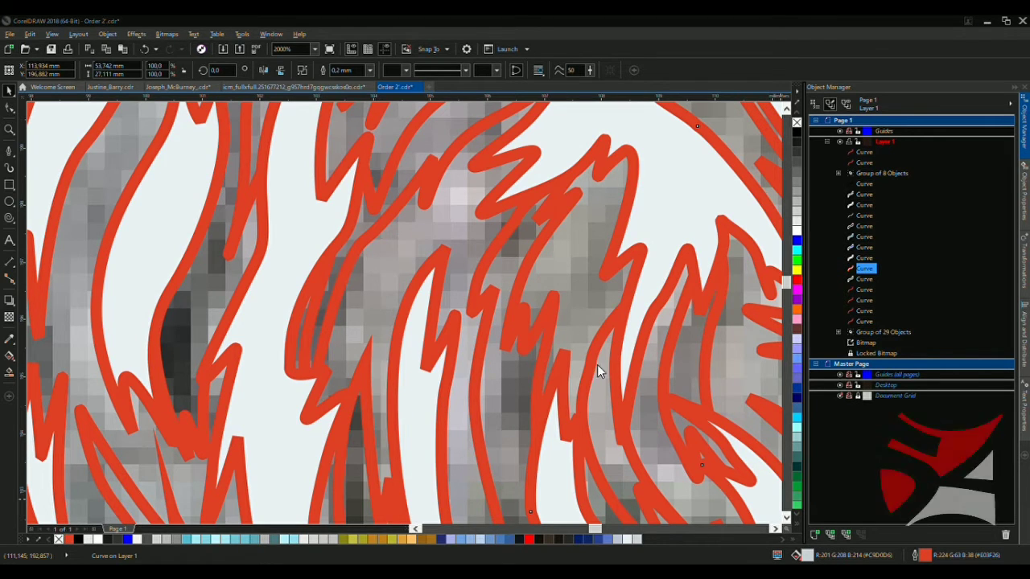
scroll(661, 390, "down", 5)
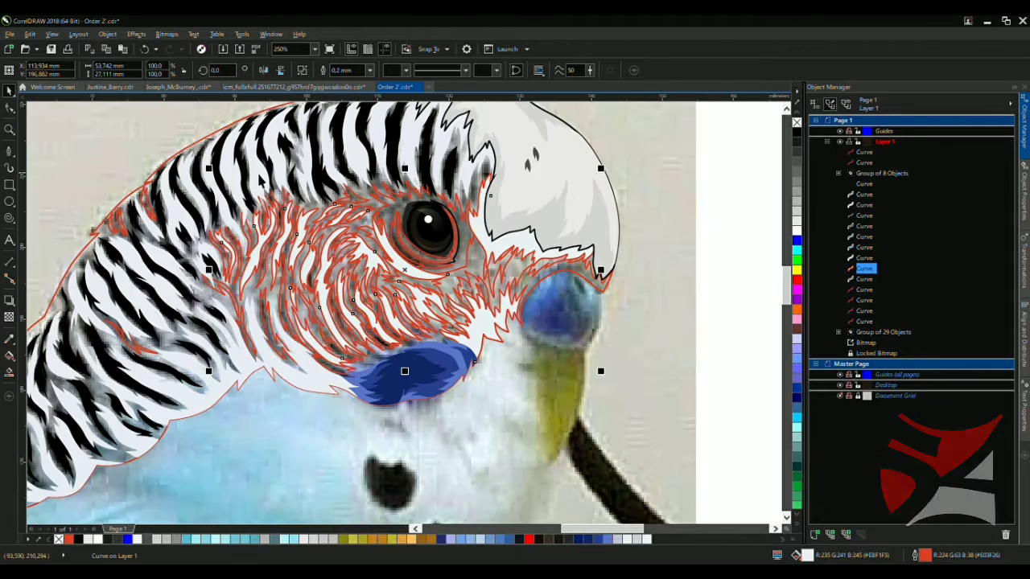
Copy the neck feathers' fill R233 G236 B245 onto the face feather shape and remove its outline
key("i")
scroll(266, 255, "up", 2)
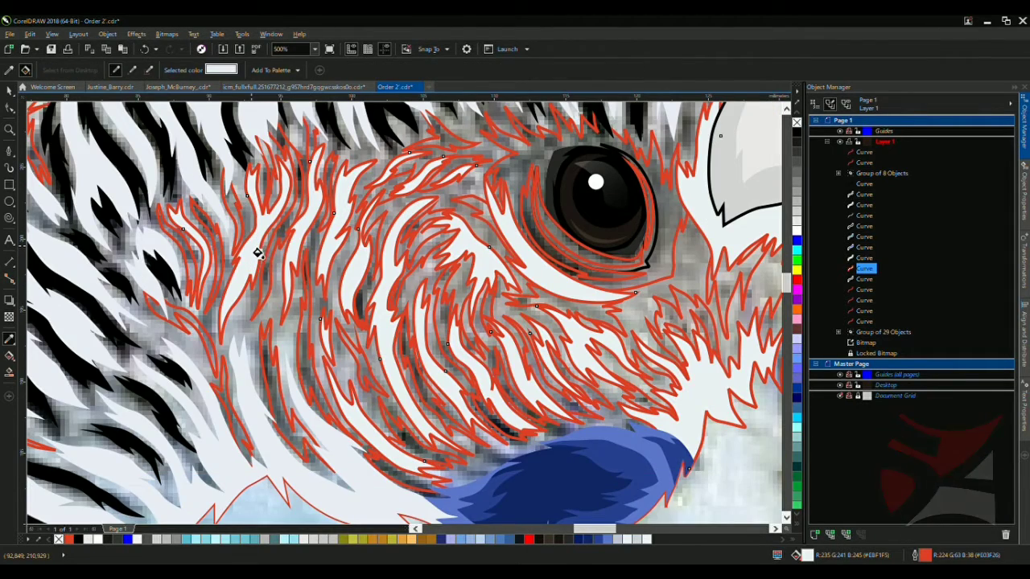
key("space")
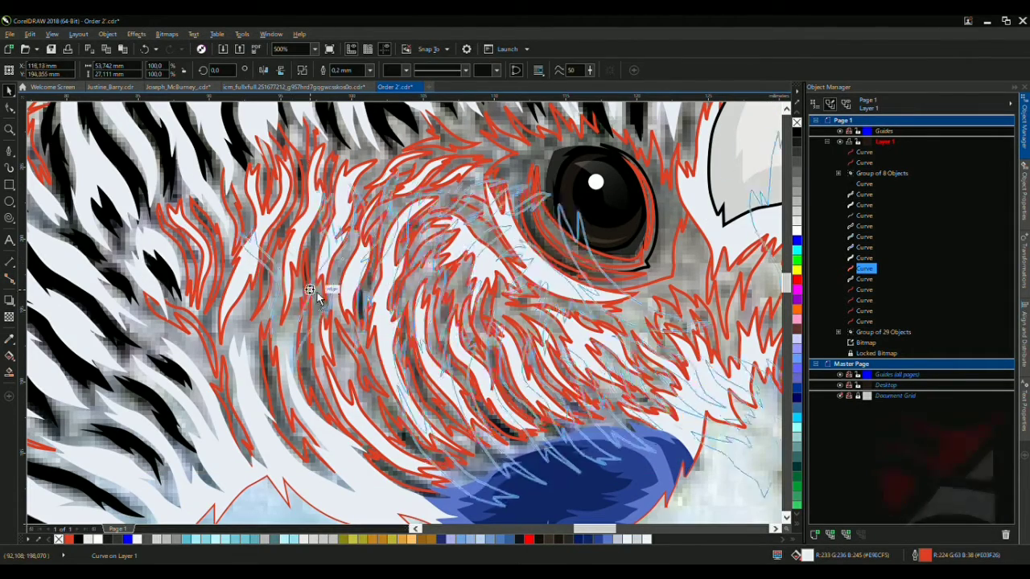
left_click(796, 122)
scroll(452, 217, "down", 6)
left_click(593, 211)
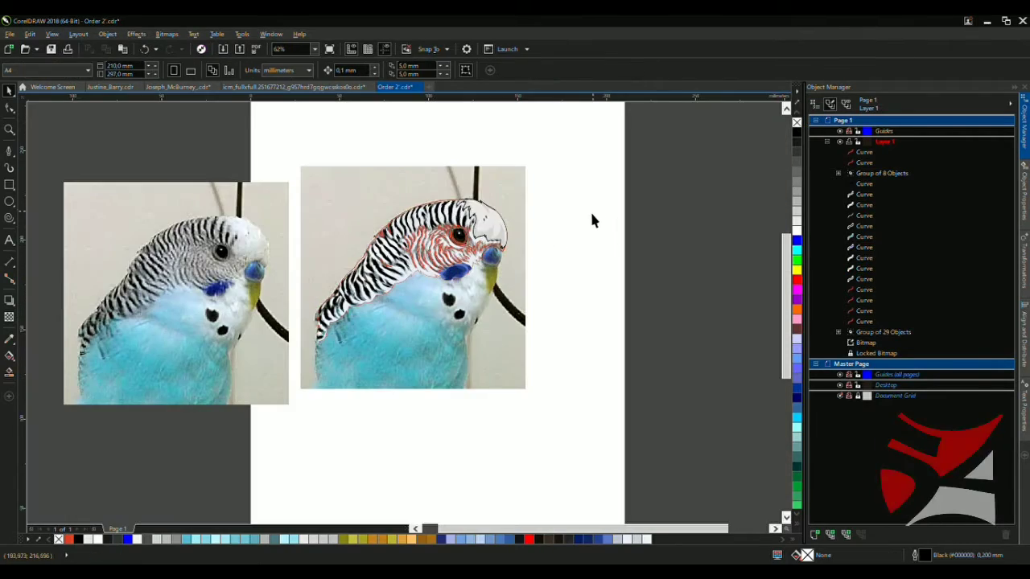
Fill the large base shape behind the head and neck feathers with grey R176 G180 B191
scroll(458, 226, "up", 6)
key("space")
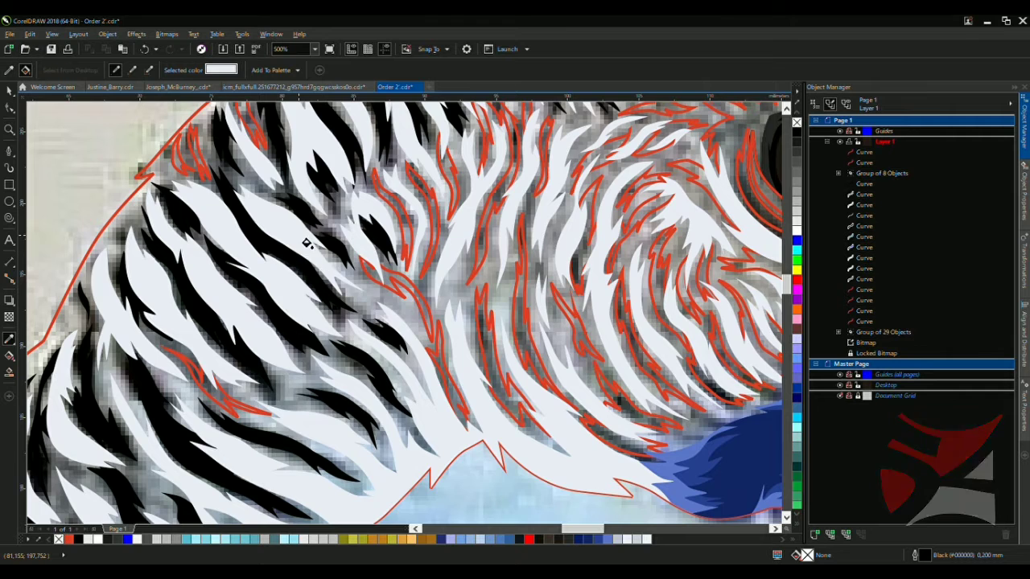
scroll(307, 243, "up", 4)
scroll(331, 291, "down", 4)
key("space")
left_click(323, 265)
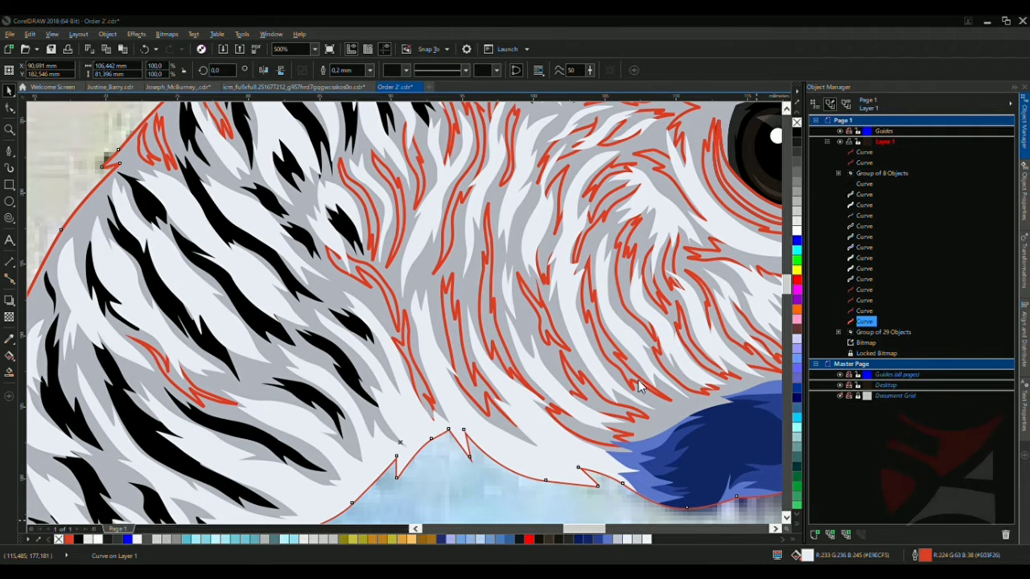
scroll(483, 288, "down", 5)
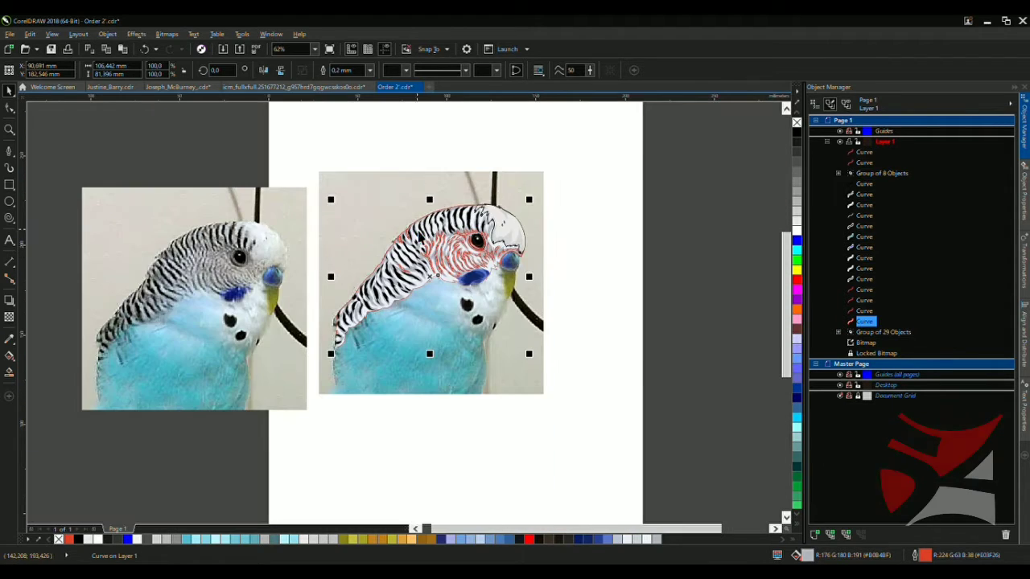
Set the fill of the black head and neck stripes to near-black R19 G19 B20
scroll(419, 234, "up", 7)
key("e")
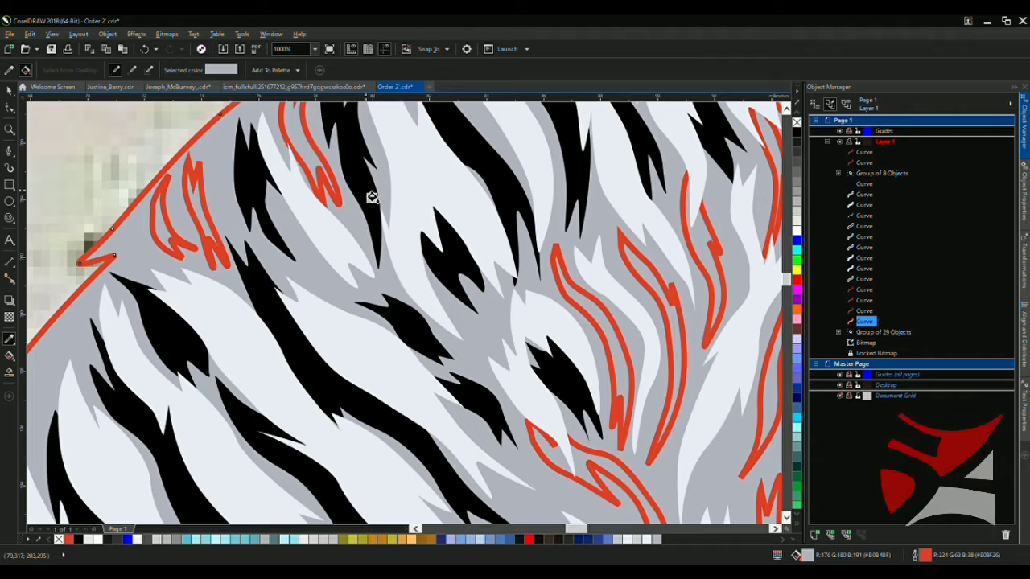
left_click(372, 197)
key("space")
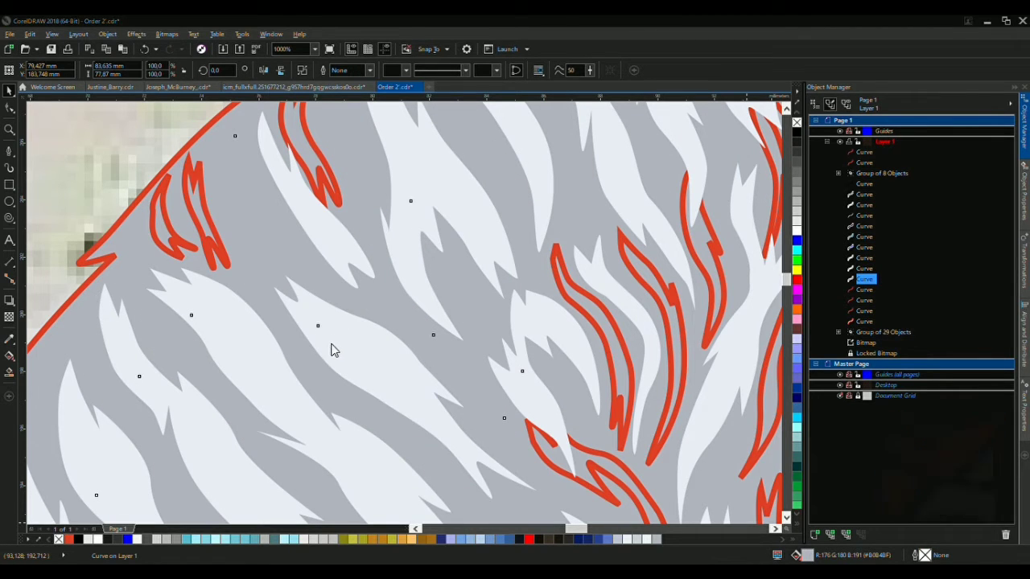
key("ctrl+z")
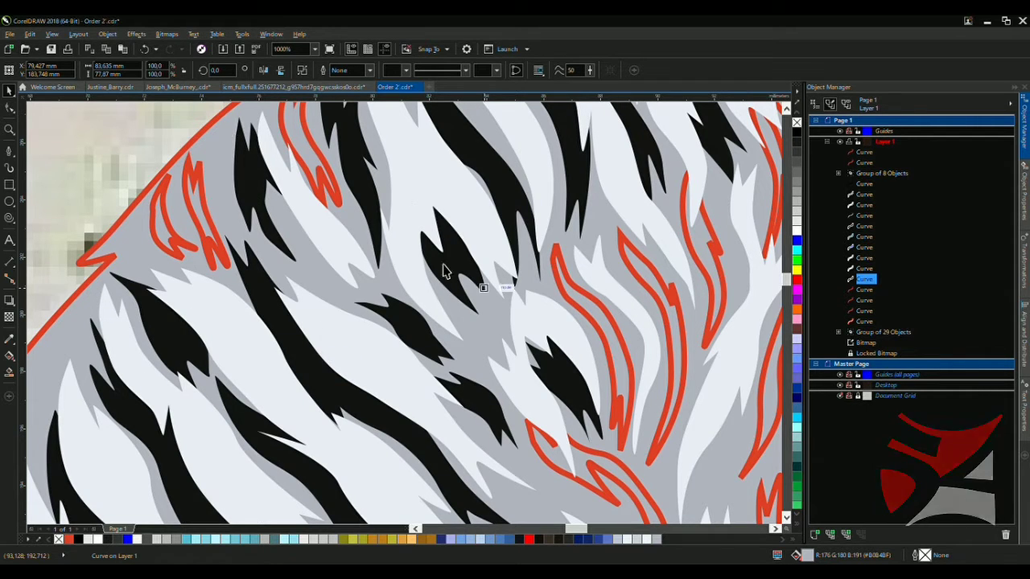
scroll(444, 269, "down", 5)
scroll(494, 217, "down", 2)
left_click(652, 191)
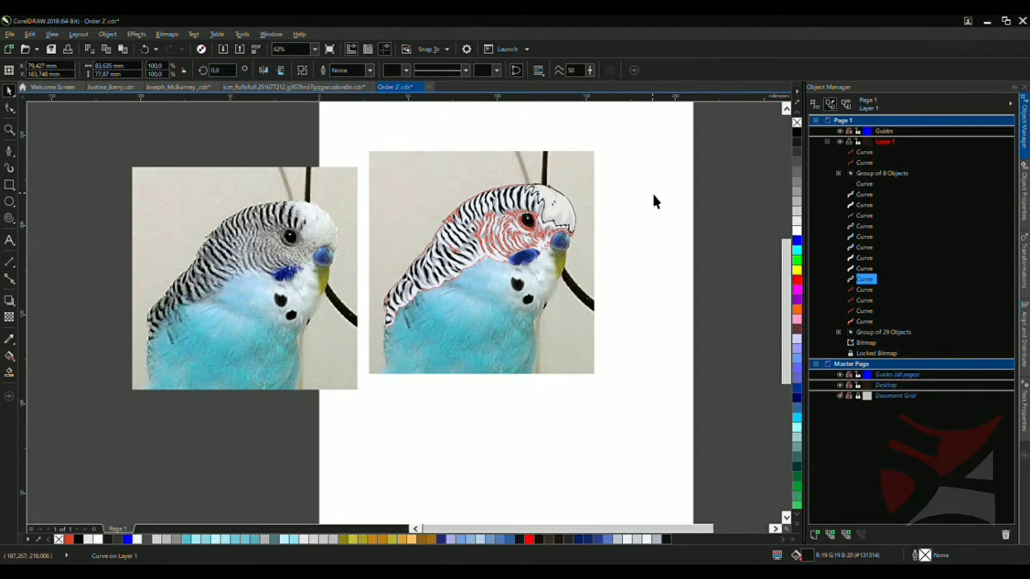
Fill the red-outlined cheek stripes with dark grey R83 G83 B89, based on the black stripes' colour, and remove their outline
scroll(482, 225, "up", 4)
key("i")
scroll(402, 237, "up", 5)
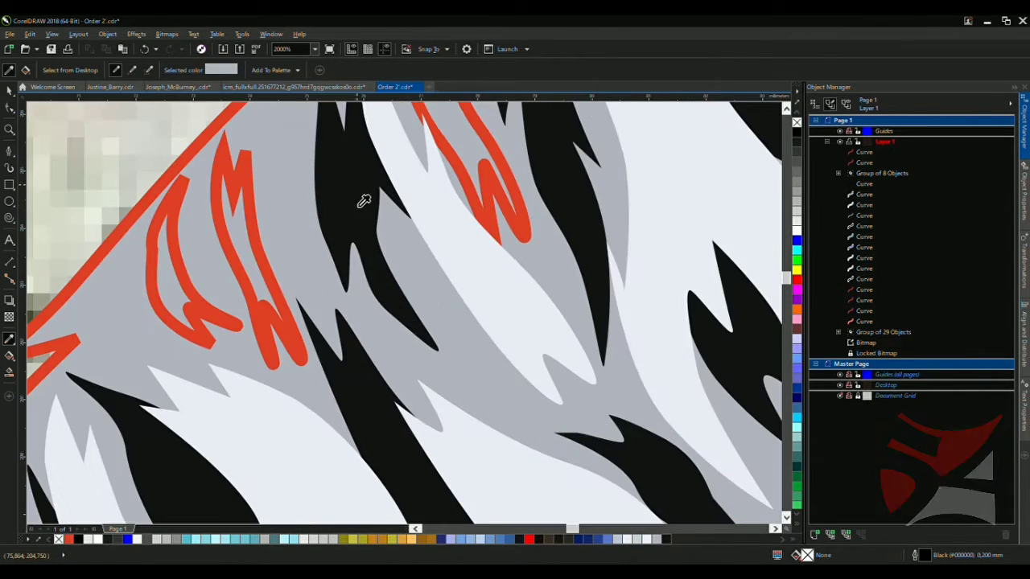
left_click(363, 201)
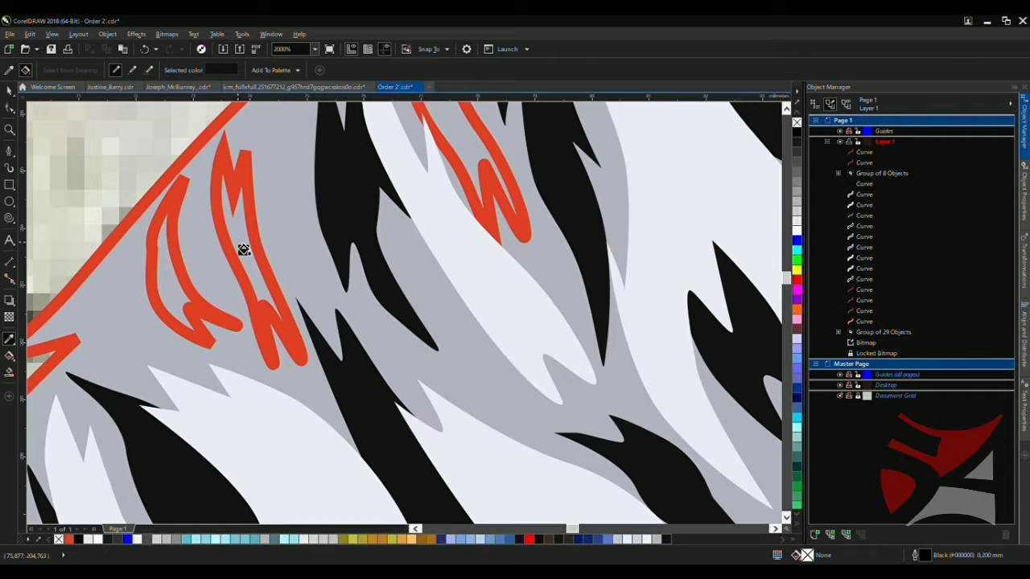
left_click(244, 253)
key("space")
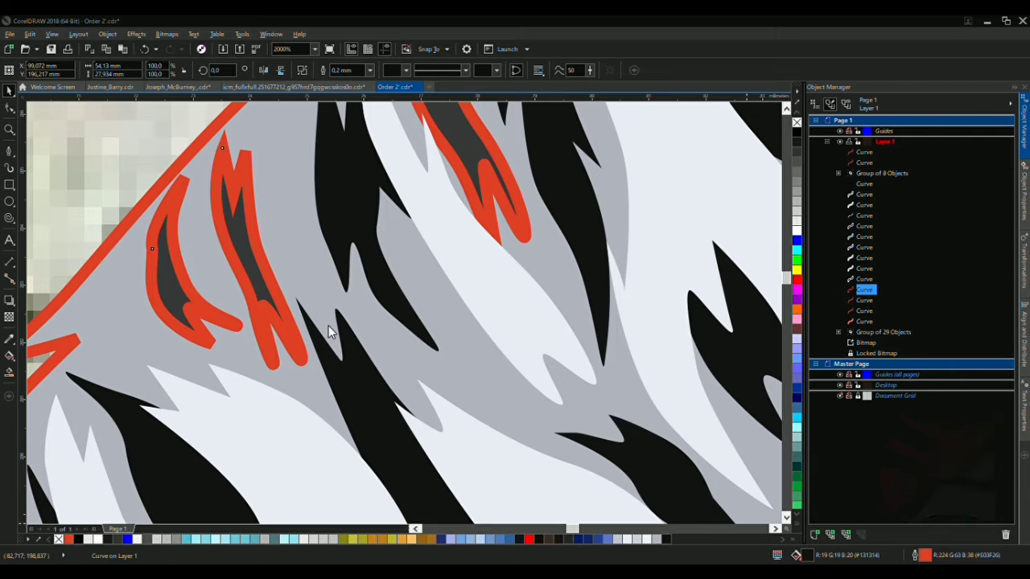
scroll(657, 396, "down", 10)
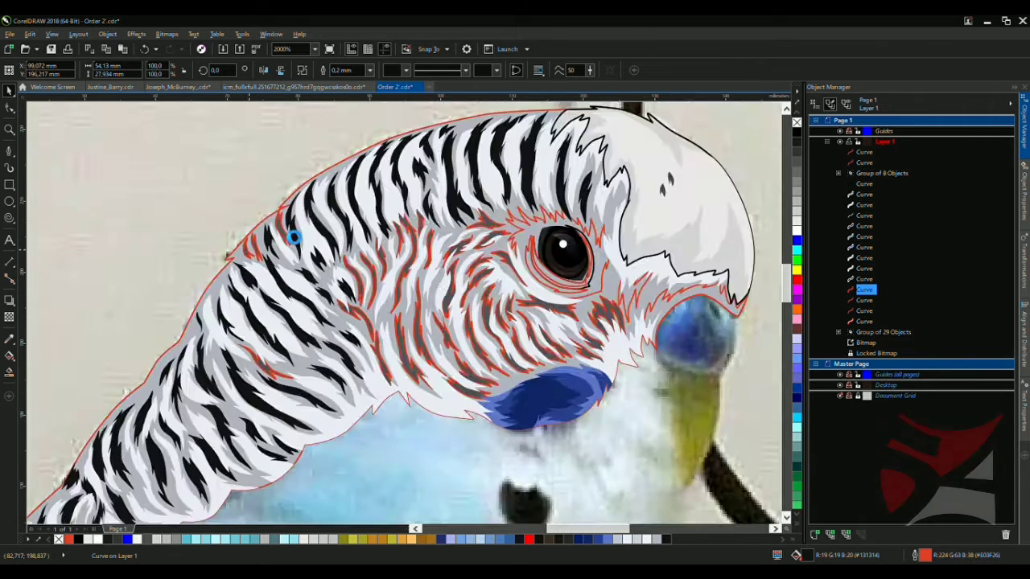
scroll(634, 182, "up", 2)
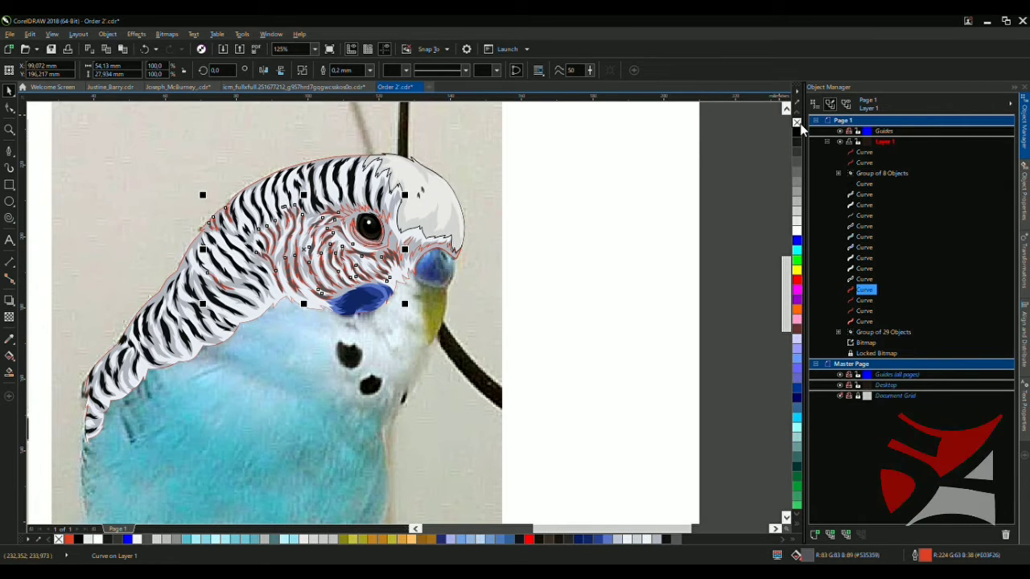
scroll(515, 177, "down", 2)
left_click(550, 240)
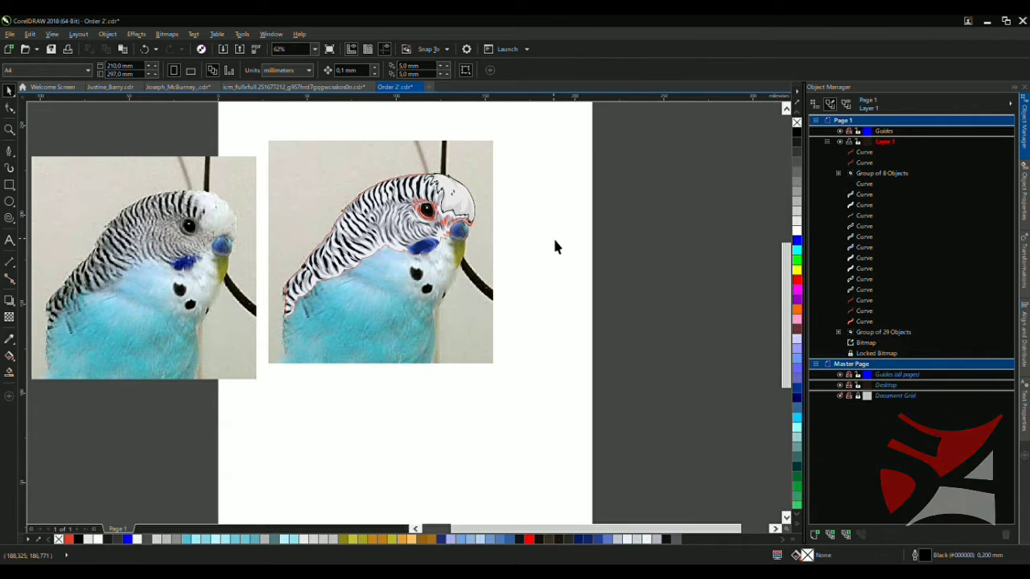
Darken the grey fill of the large base shape behind the head and neck feathers
scroll(496, 233, "down", 2)
scroll(494, 245, "up", 2)
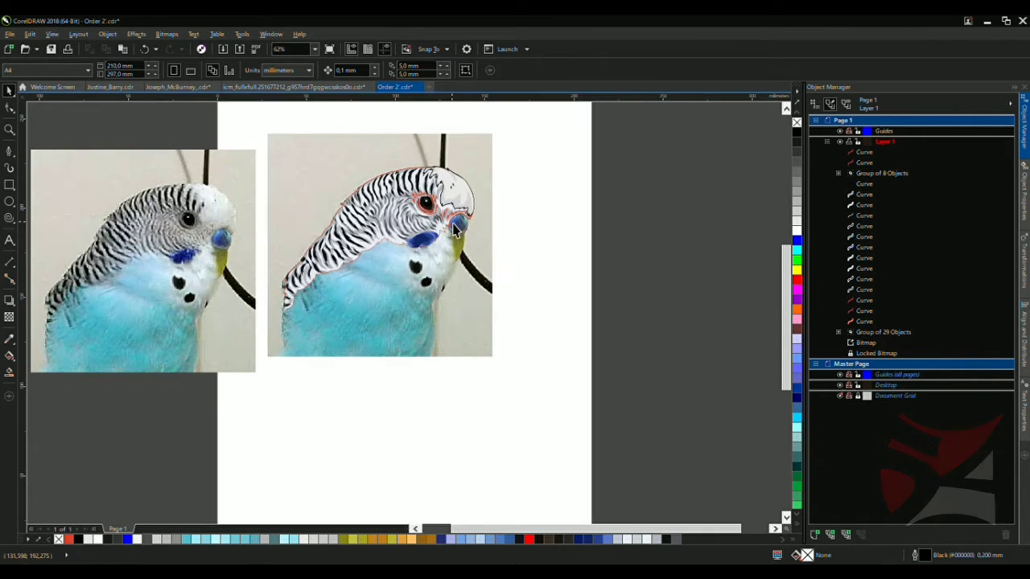
scroll(386, 232, "up", 2)
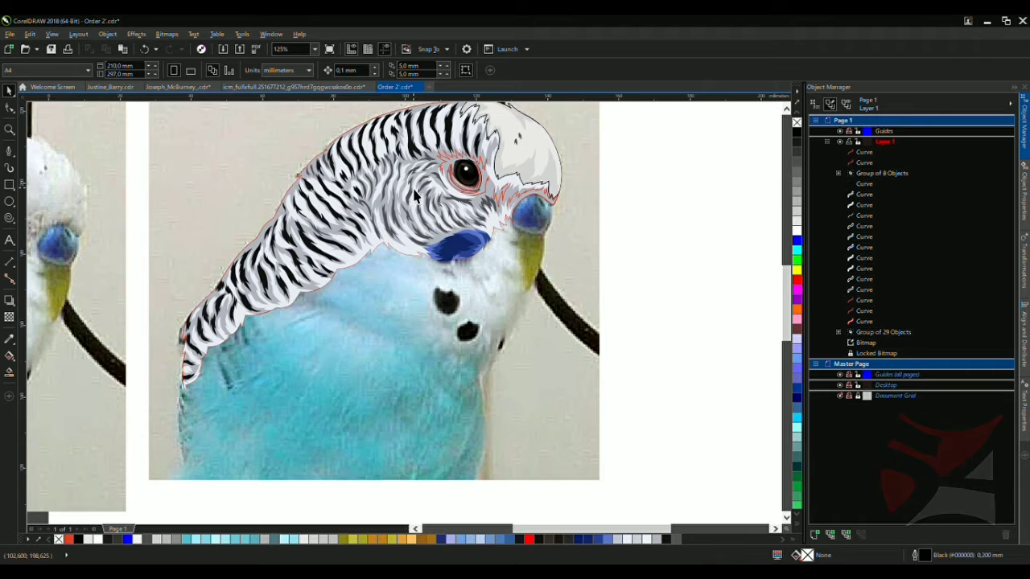
scroll(416, 197, "up", 1)
left_click(724, 479)
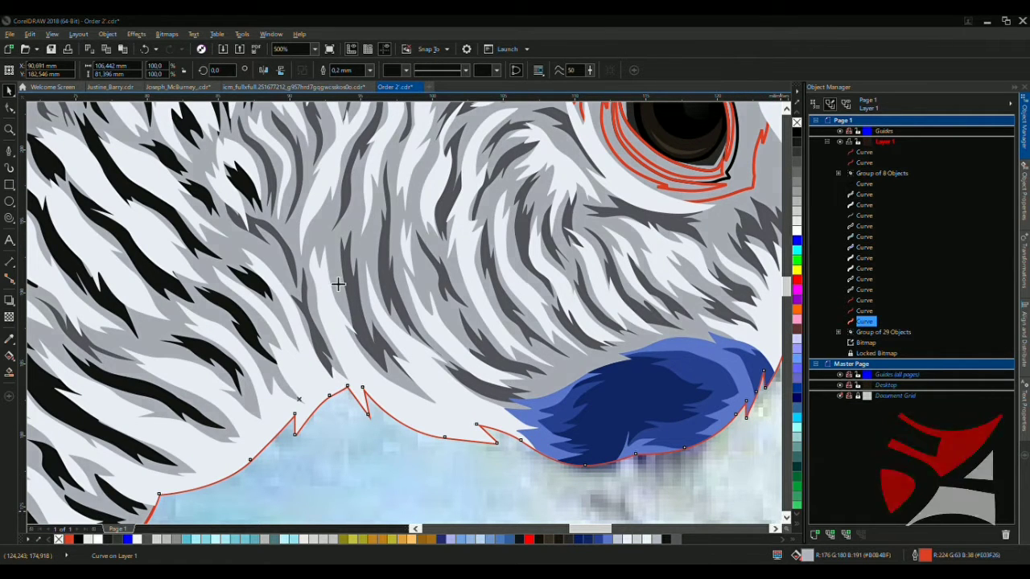
Set the neck feathers' fill to R218 G222 B232 and copy that colour onto the face feathers
left_click(396, 354)
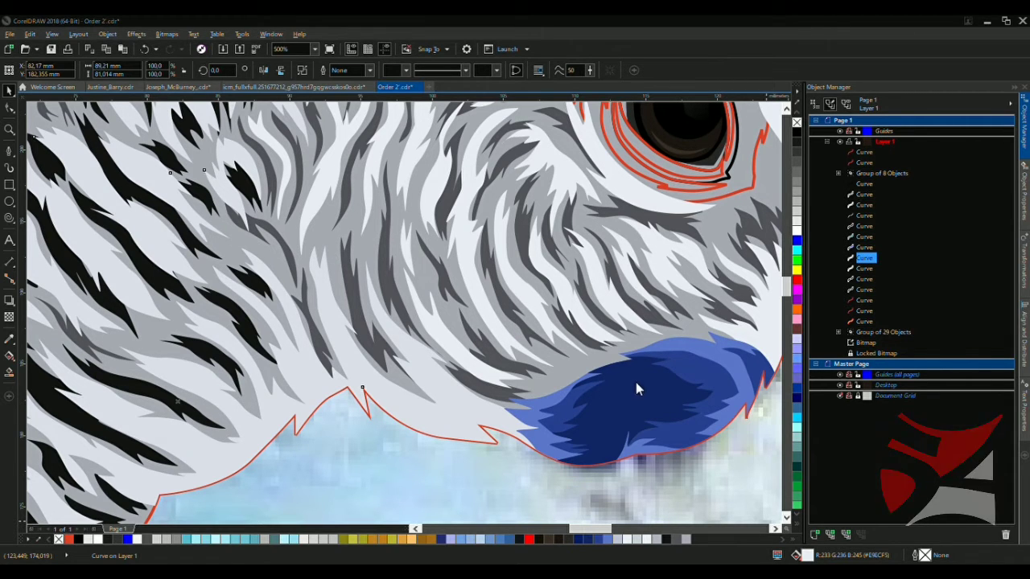
key("i")
left_click(206, 184)
scroll(339, 184, "up", 2)
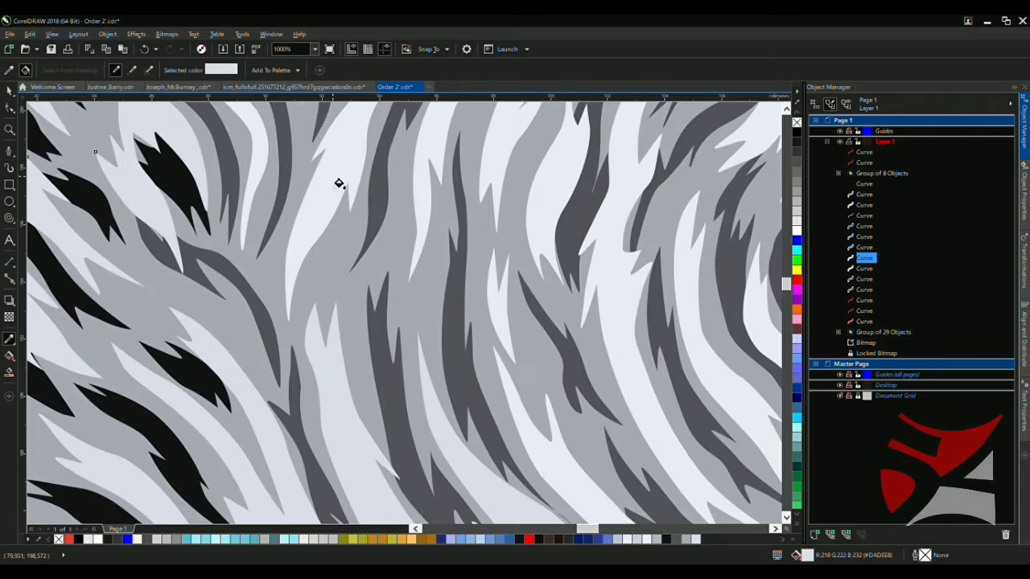
scroll(340, 183, "down", 6)
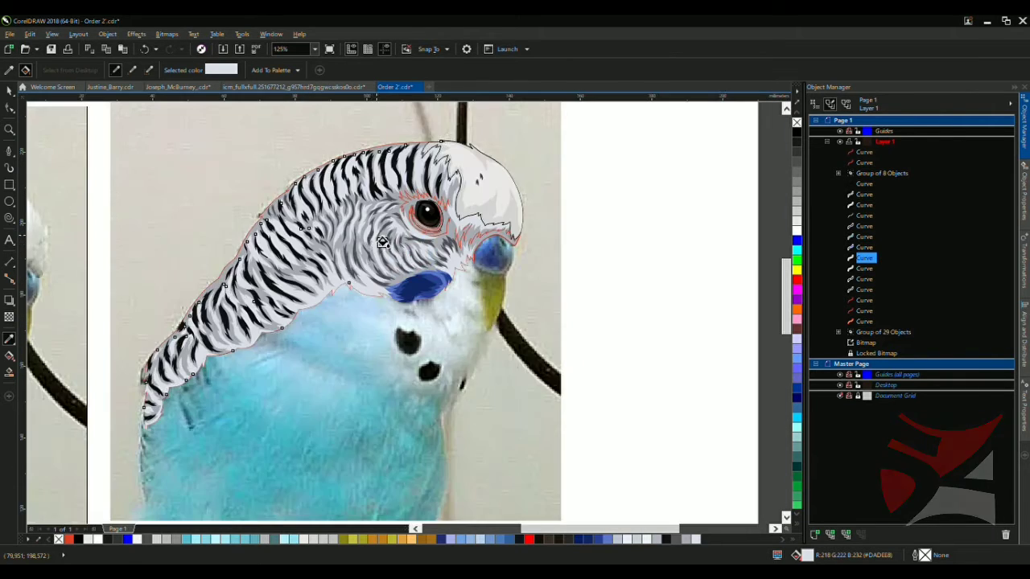
scroll(382, 241, "up", 6)
key("space")
Darken the fill of the grey cheek stripes to R77 G77 B82
left_click(413, 166)
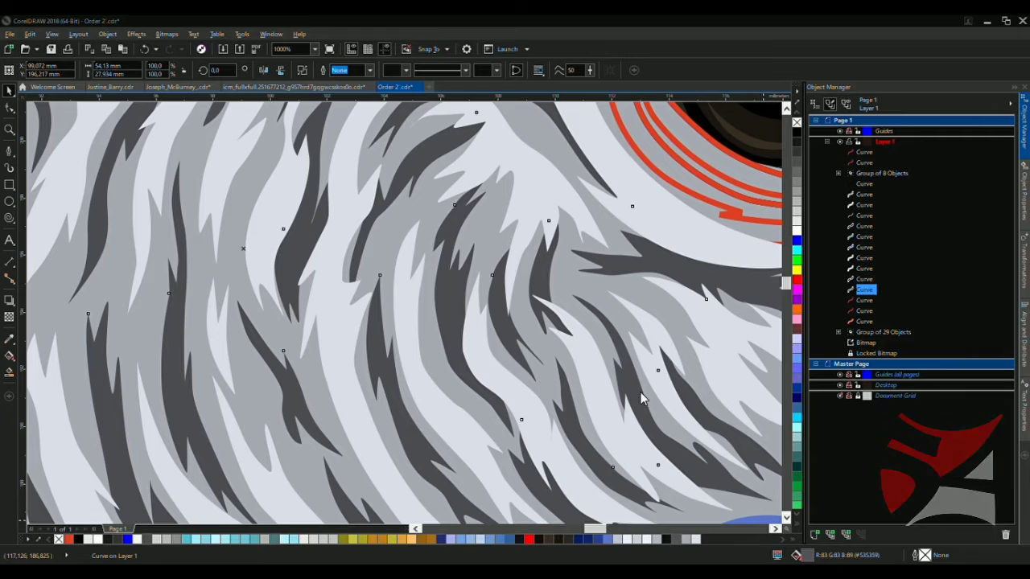
scroll(642, 397, "down", 6)
left_click(545, 287)
scroll(426, 289, "up", 3)
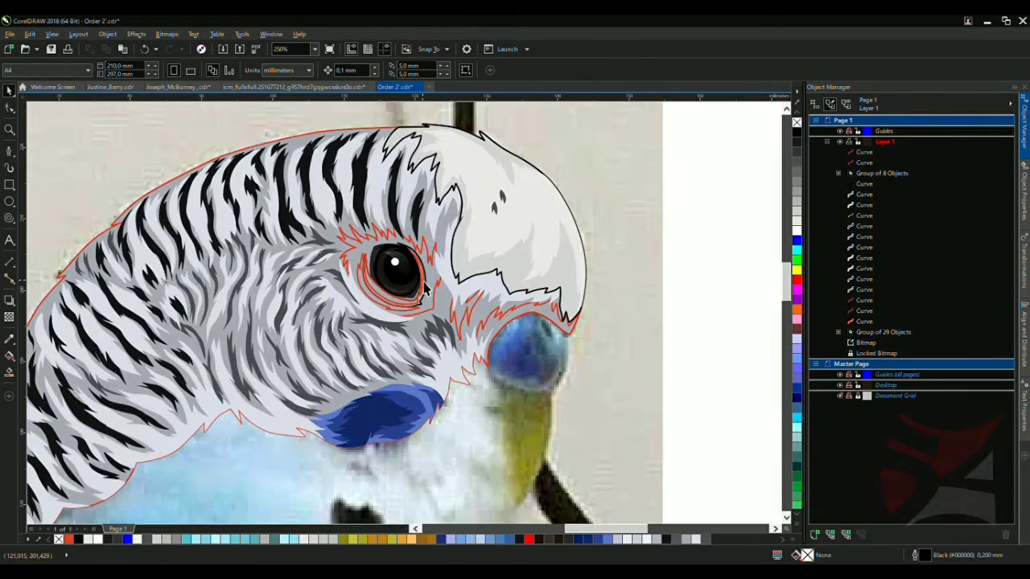
scroll(426, 288, "down", 3)
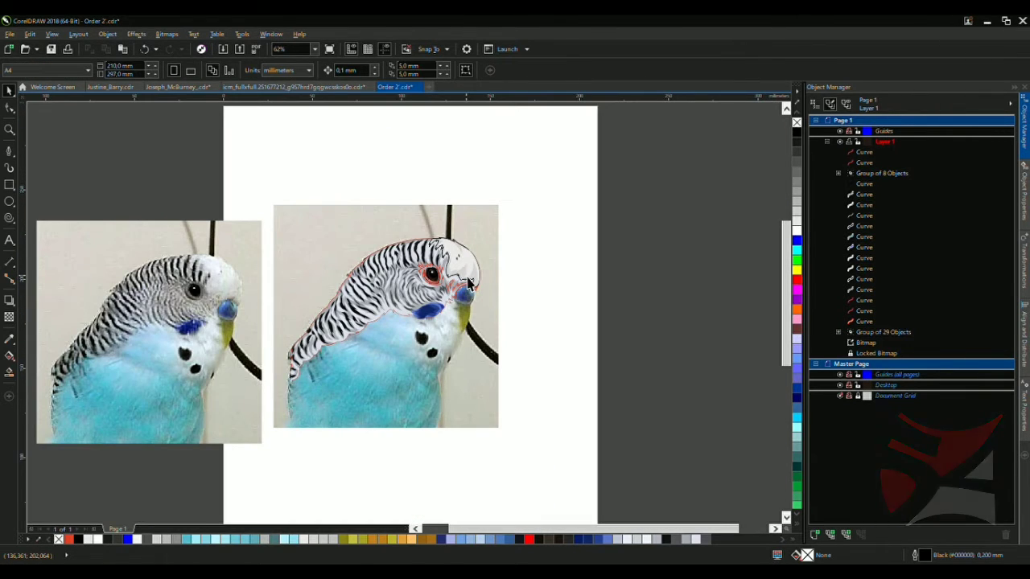
Copy the cheek stripes' dark grey R77 G77 B82 onto the jagged shape surrounding the eye and remove its outline
scroll(421, 274, "up", 6)
key("i")
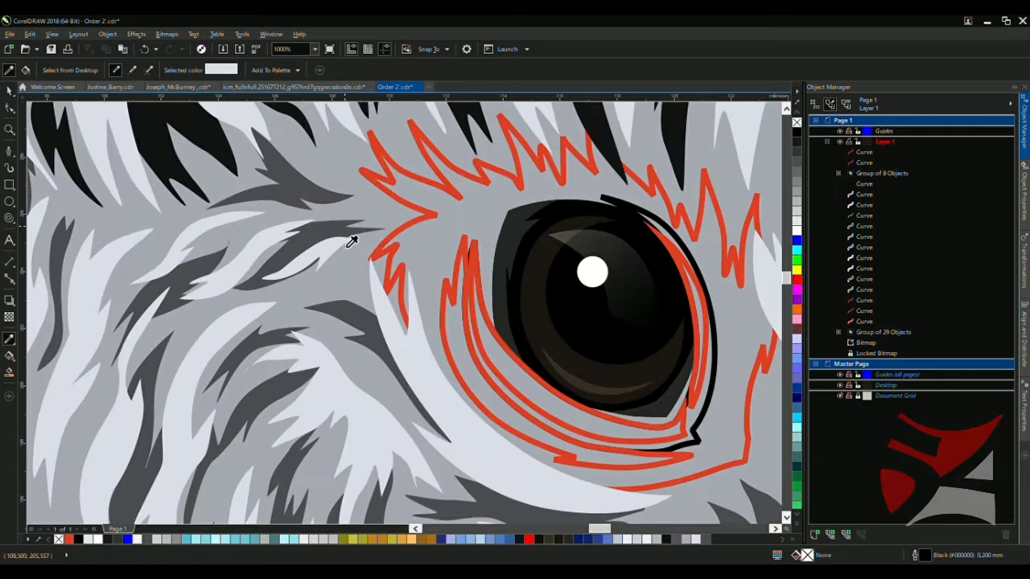
left_click(349, 244)
scroll(434, 241, "down", 6)
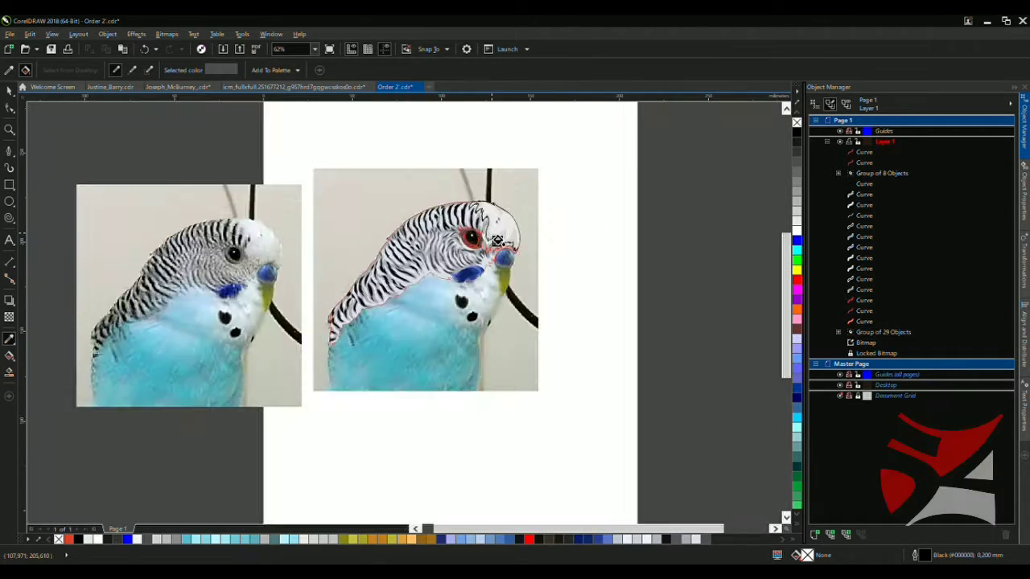
scroll(403, 232, "up", 5)
key("space")
left_click(402, 233)
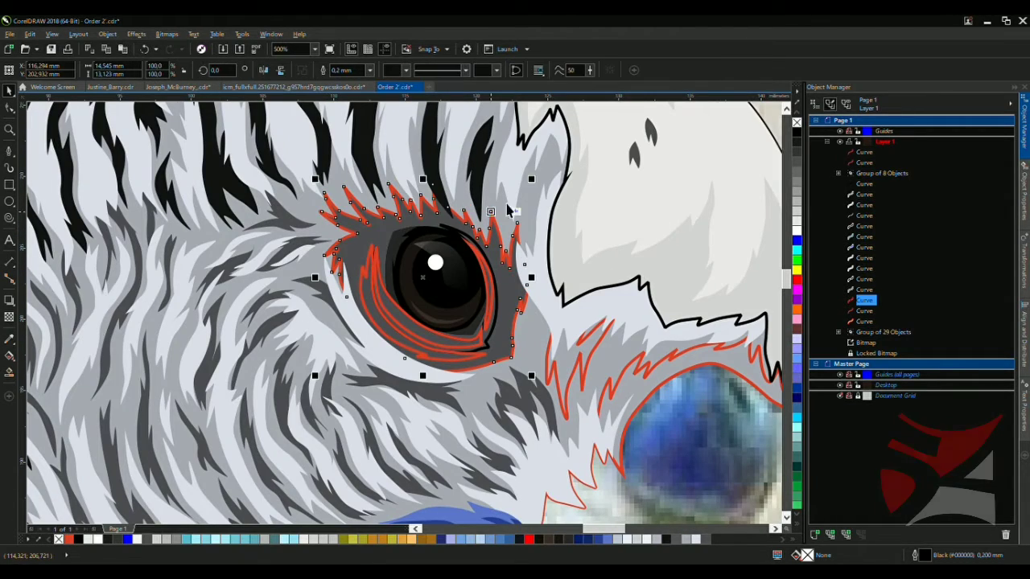
left_click(796, 123)
scroll(649, 233, "down", 4)
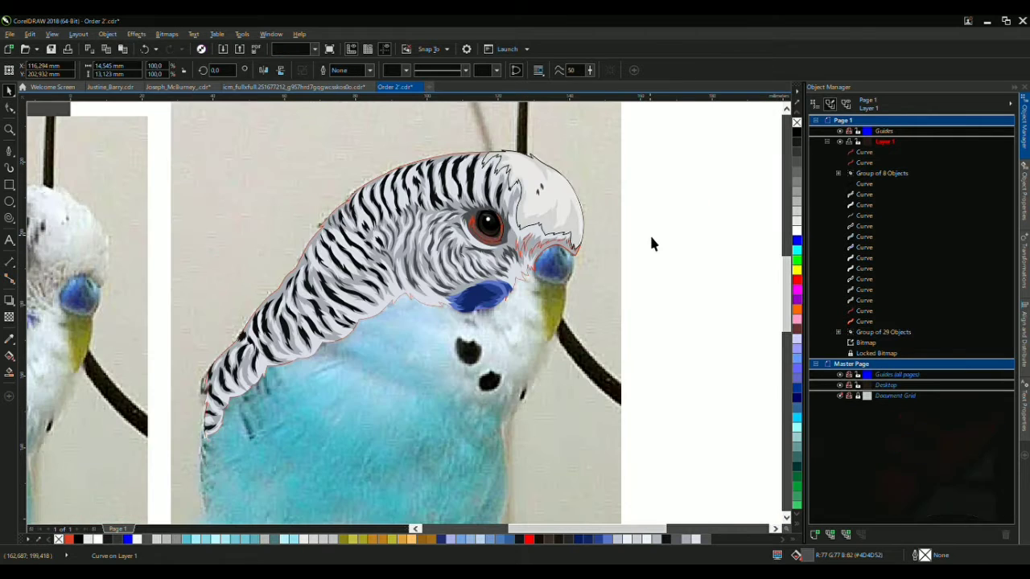
left_click(650, 233)
Fill the black-outlined ring around the eye with grey-brown R117 G114 B109 based on the original photo's eye area
scroll(649, 234, "down", 1)
scroll(334, 248, "up", 7)
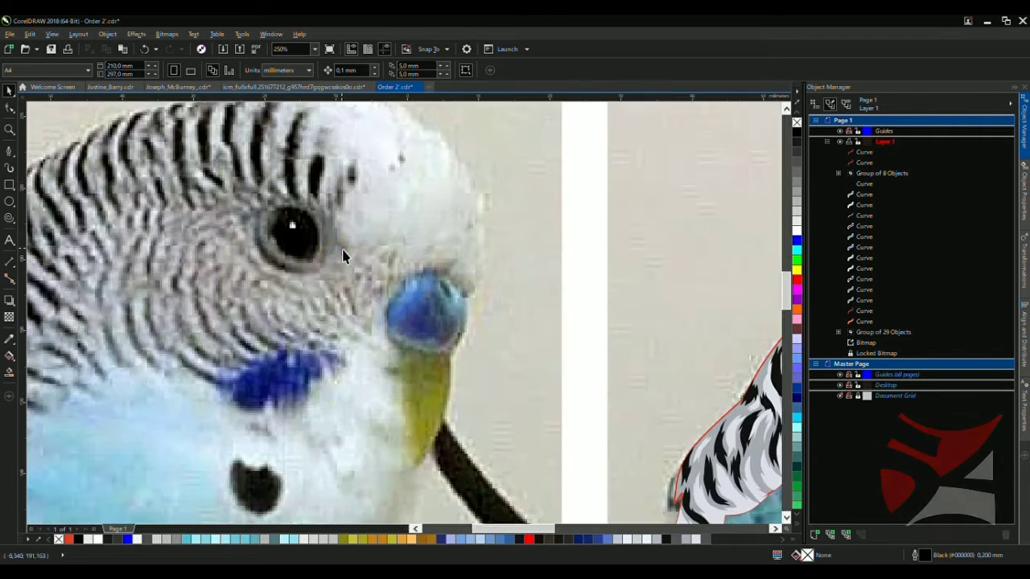
key("i")
scroll(230, 270, "down", 7)
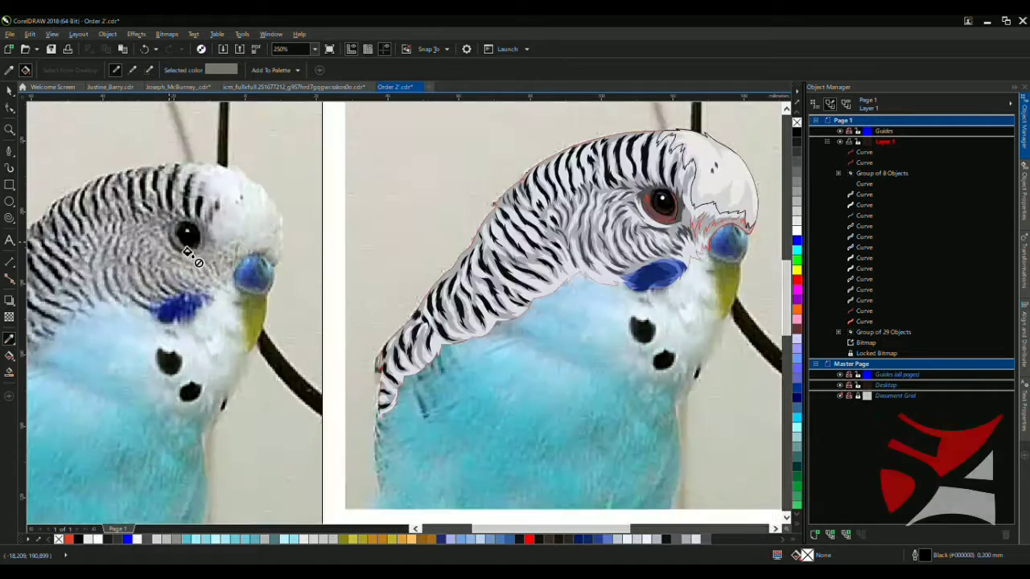
scroll(340, 195, "up", 6)
scroll(340, 196, "up", 2)
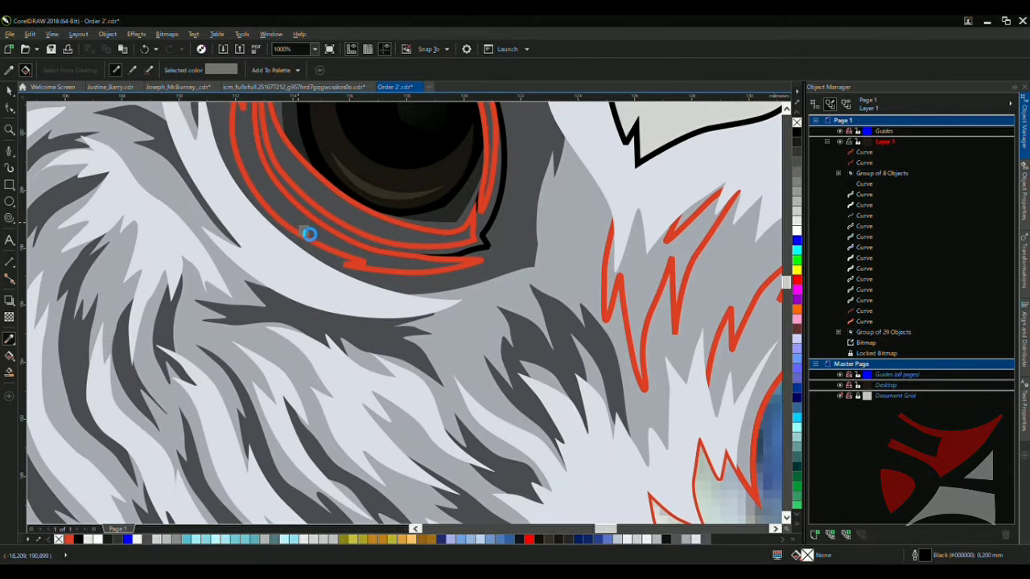
scroll(322, 222, "up", 2)
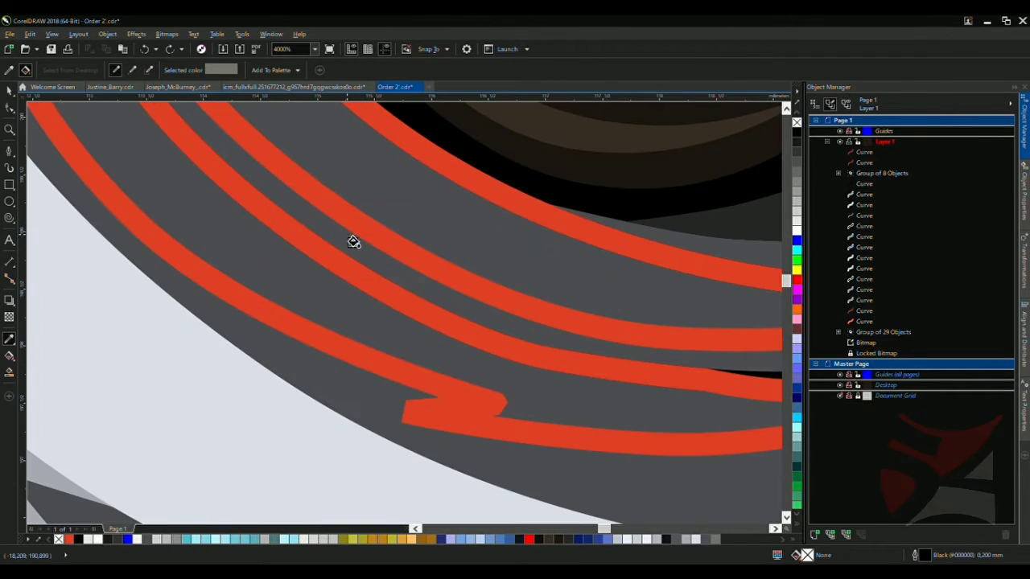
left_click(350, 241)
scroll(350, 243, "down", 3)
key("space")
left_click(394, 267)
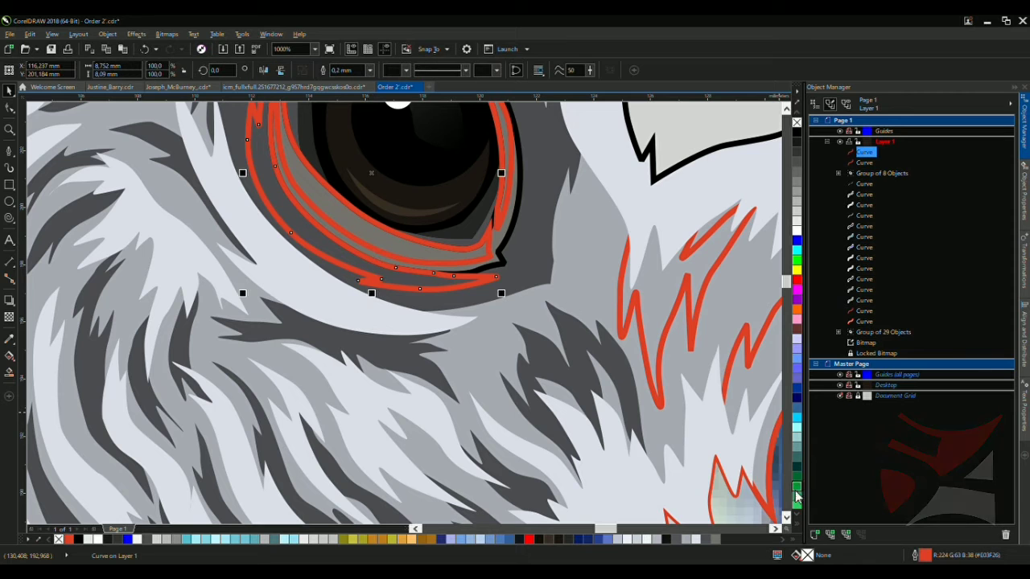
Adjust the eye ring's fill to R128 G121 B110 and remove its black outline
scroll(517, 270, "up", 2)
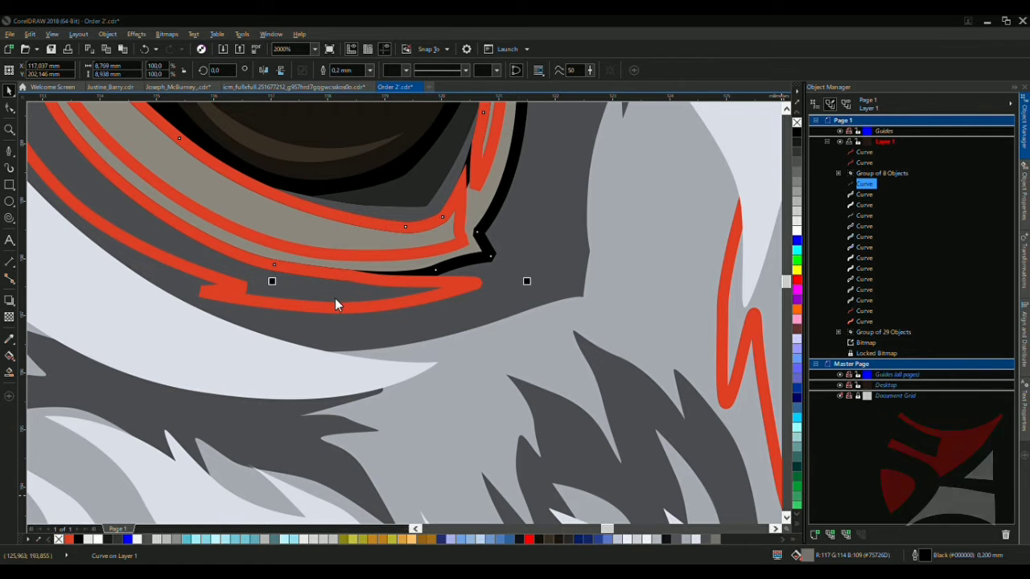
key("F5")
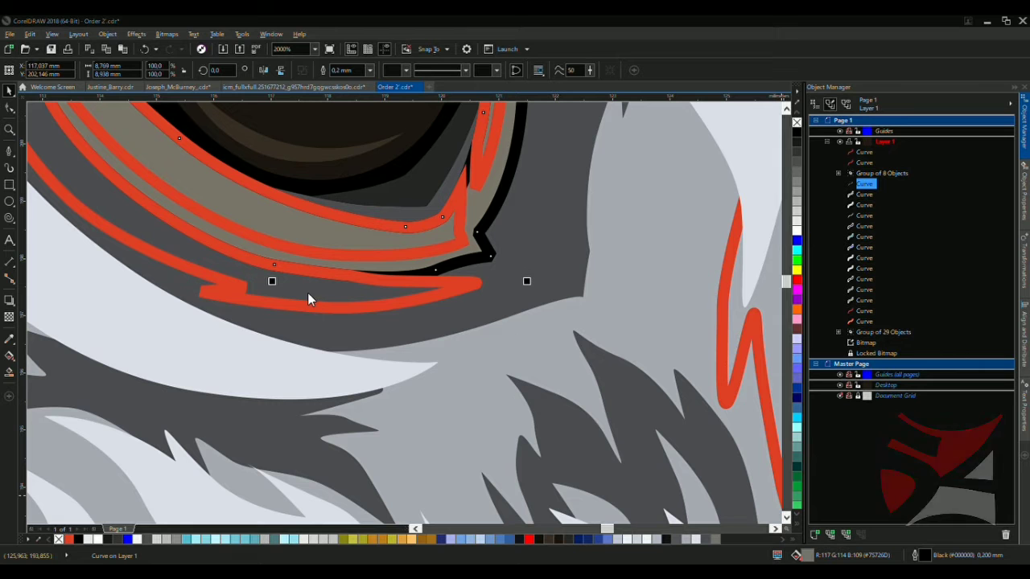
key("F3")
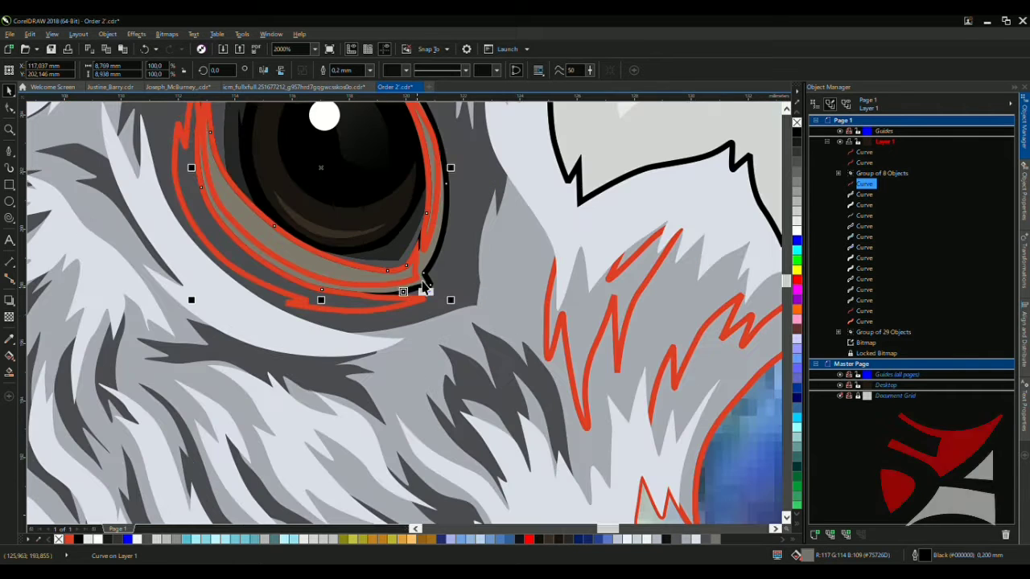
scroll(377, 209, "down", 4)
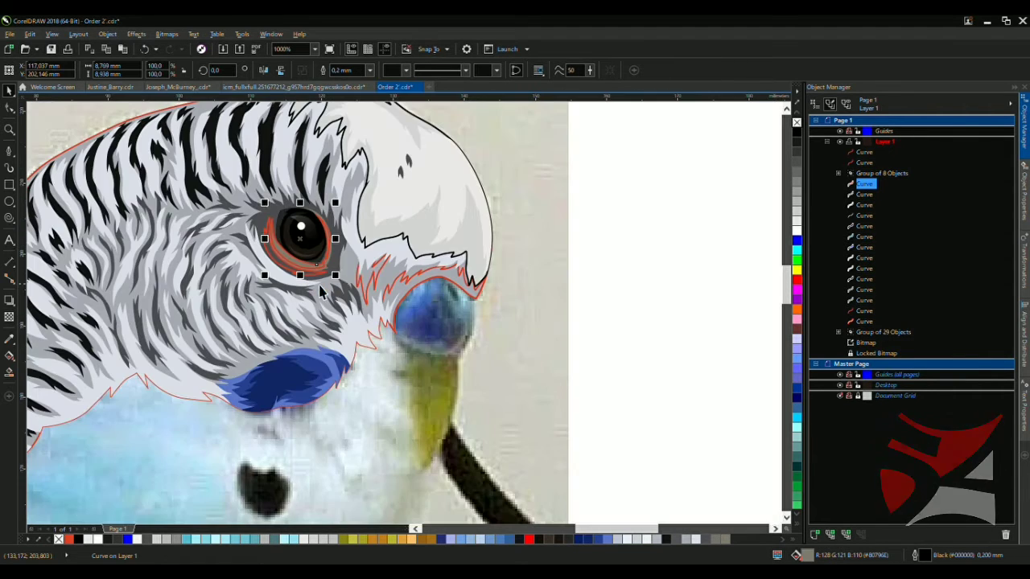
scroll(312, 257, "up", 3)
scroll(351, 287, "up", 2)
Copy the eye ring's tone onto the inner eyelid shape, lighten it to R168 G159 B144 and remove its outline
key("i")
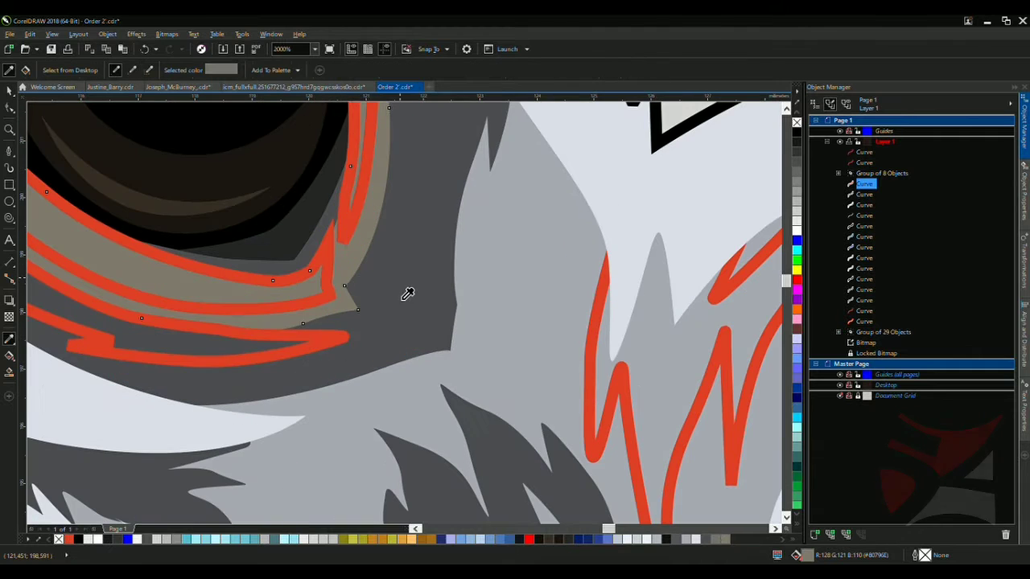
left_click(354, 276)
scroll(310, 293, "up", 2)
key("space")
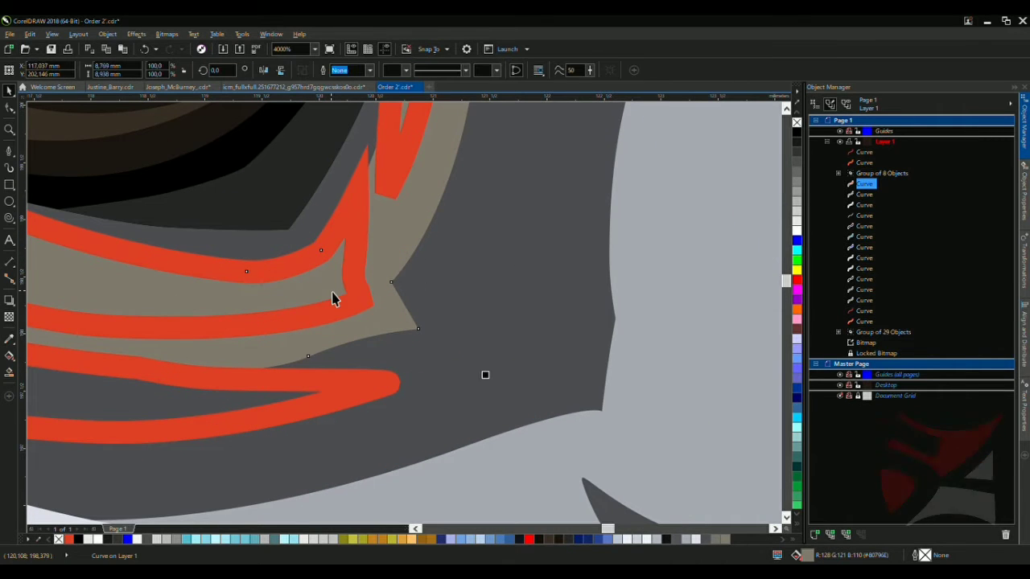
left_click(333, 296)
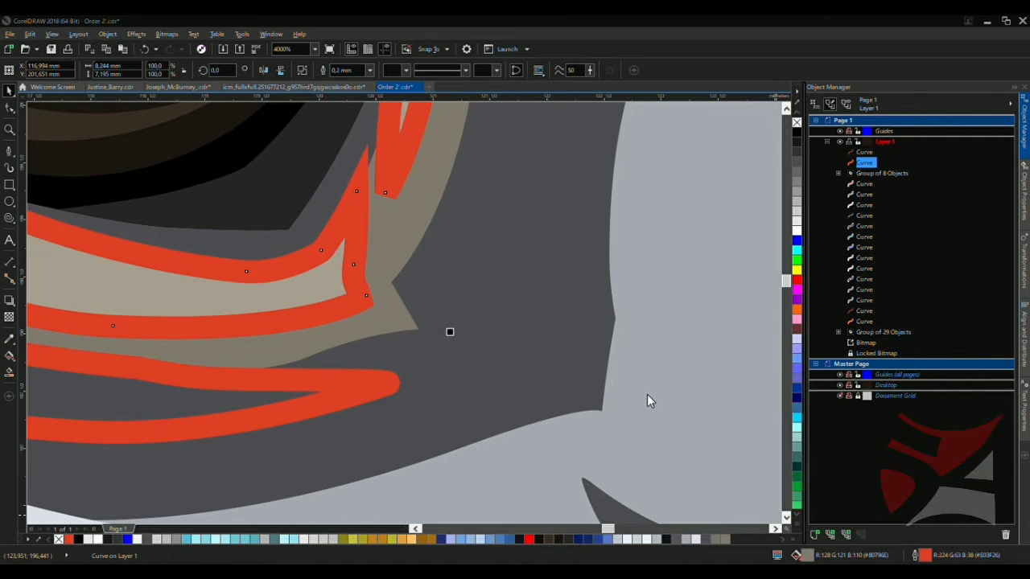
scroll(649, 394, "down", 5)
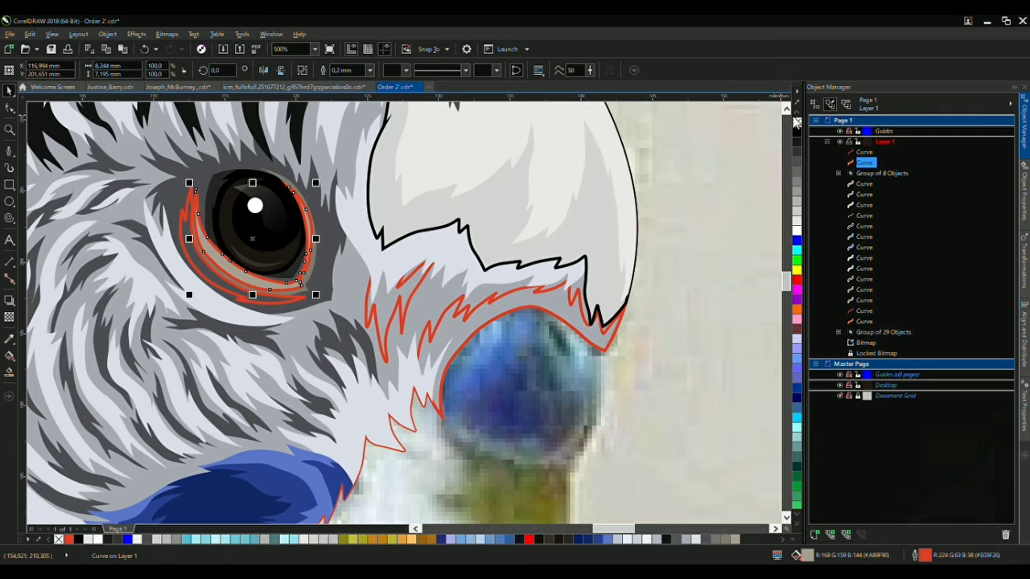
scroll(533, 278, "down", 6)
left_click(533, 278)
scroll(518, 281, "down", 2)
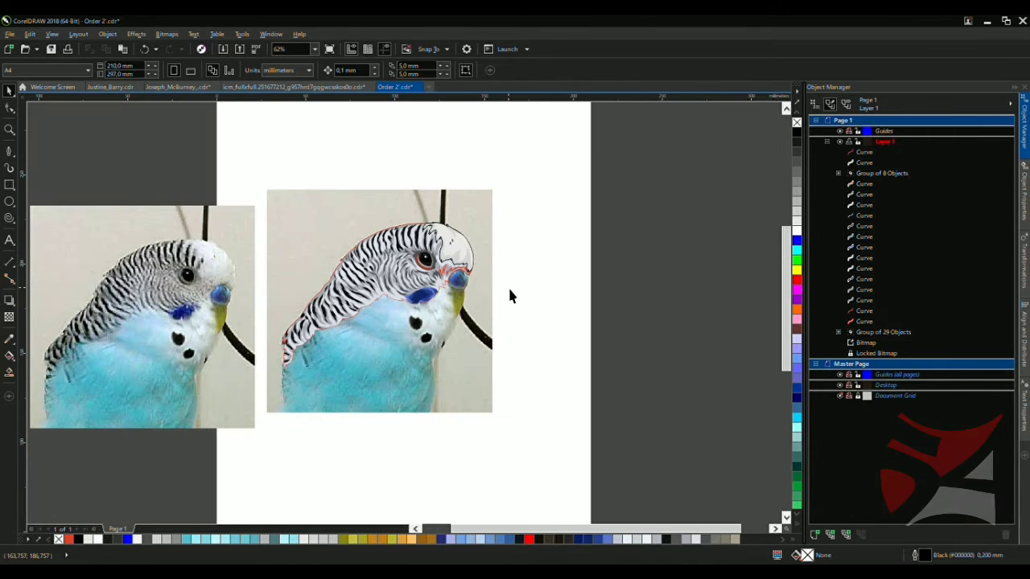
Slightly darken the beige-grey fill of the inner eyelid shape beneath the eye
scroll(427, 266, "up", 10)
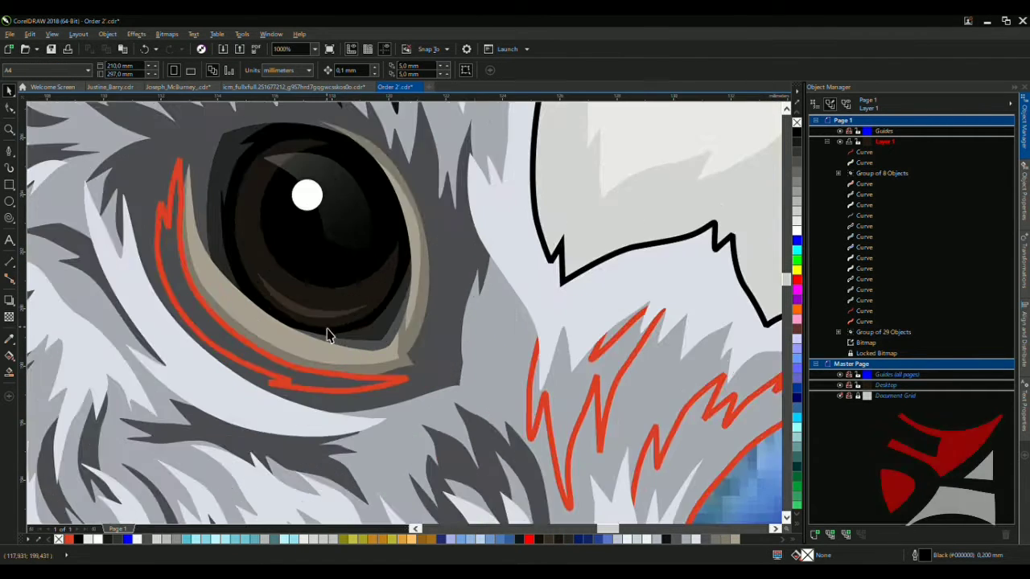
scroll(326, 336, "up", 2)
left_click(266, 356)
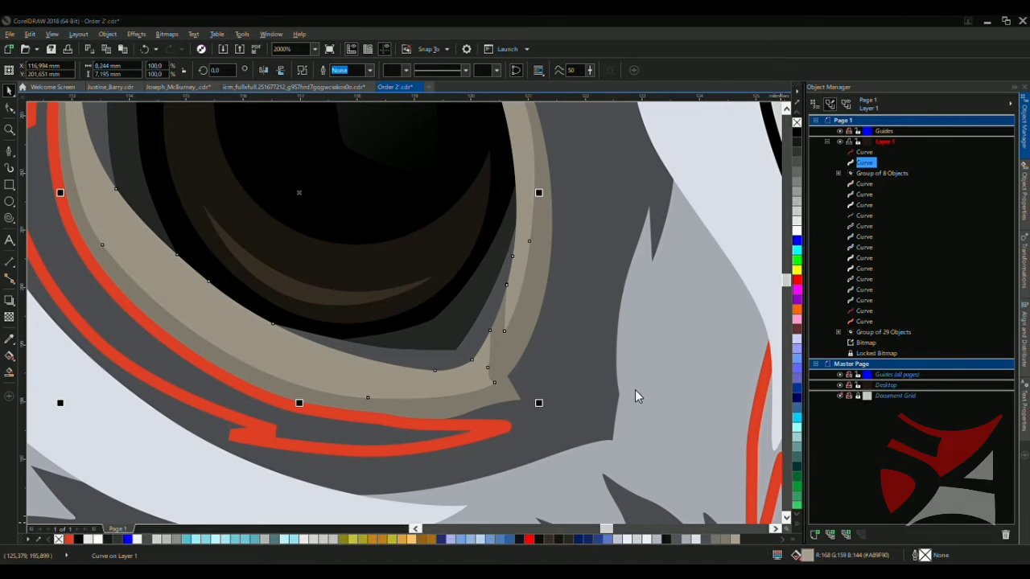
Fill the red-outlined crescent beneath the eye with dark grey R44 G44 B48 and remove its outline
scroll(441, 294, "down", 8)
left_click(628, 294)
scroll(477, 288, "up", 3)
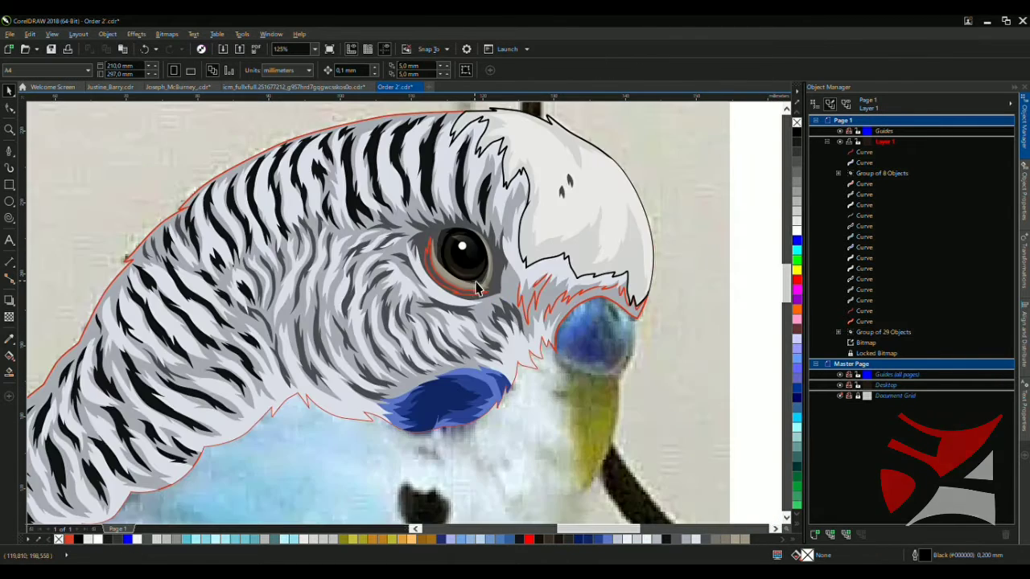
scroll(477, 288, "up", 5)
left_click(352, 301)
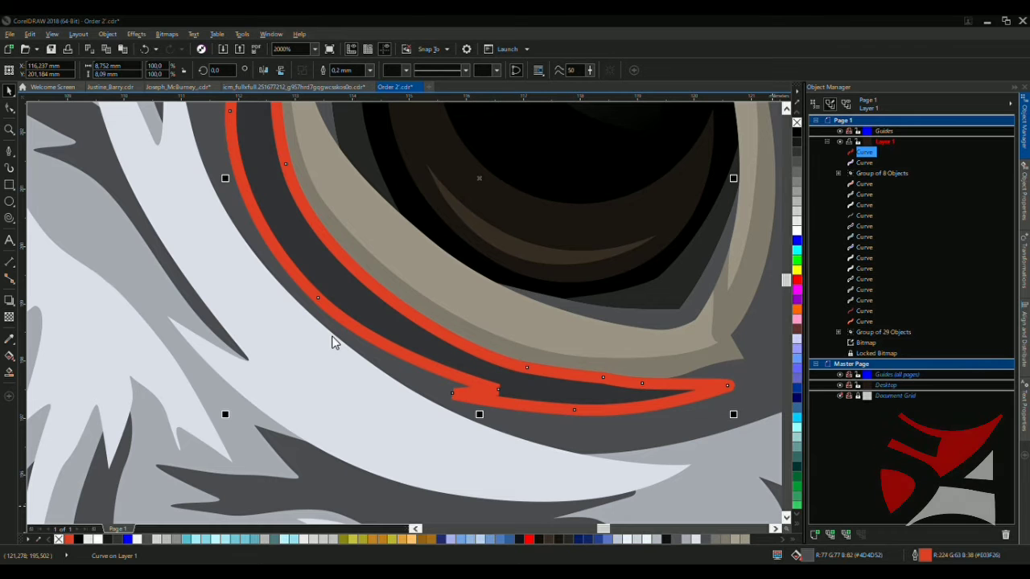
scroll(660, 394, "down", 2)
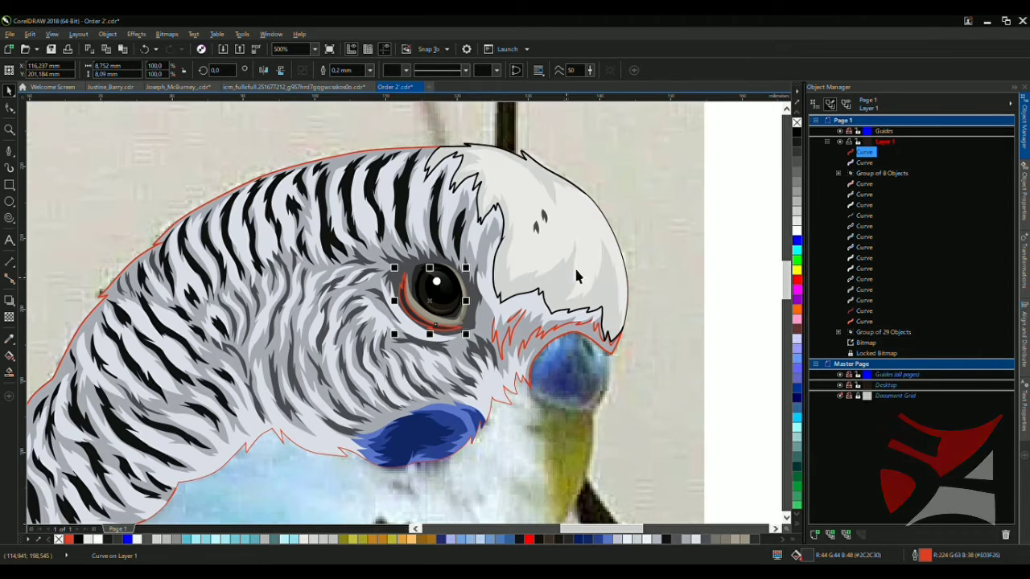
scroll(576, 276, "down", 2)
scroll(659, 225, "down", 3)
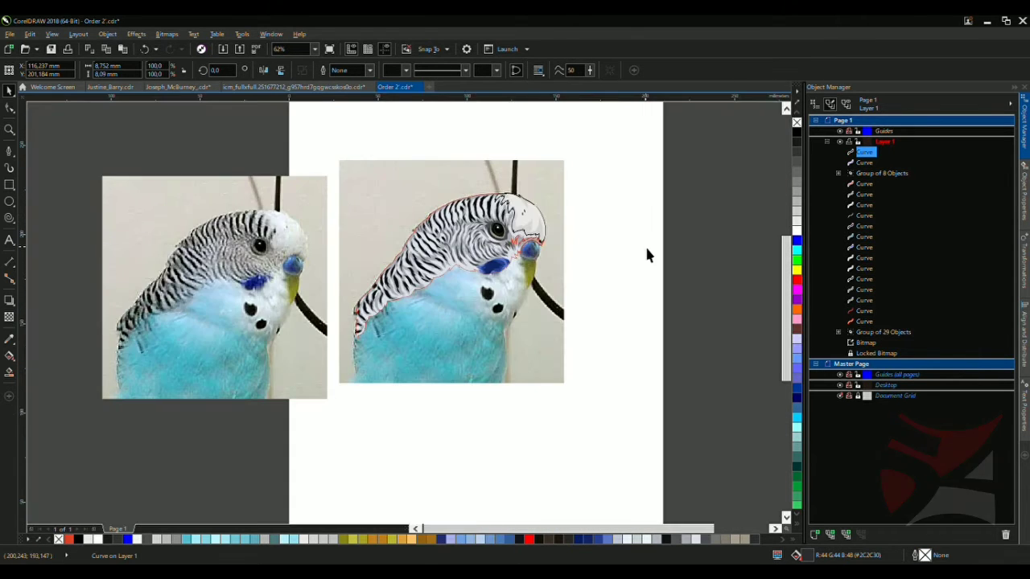
left_click(646, 255)
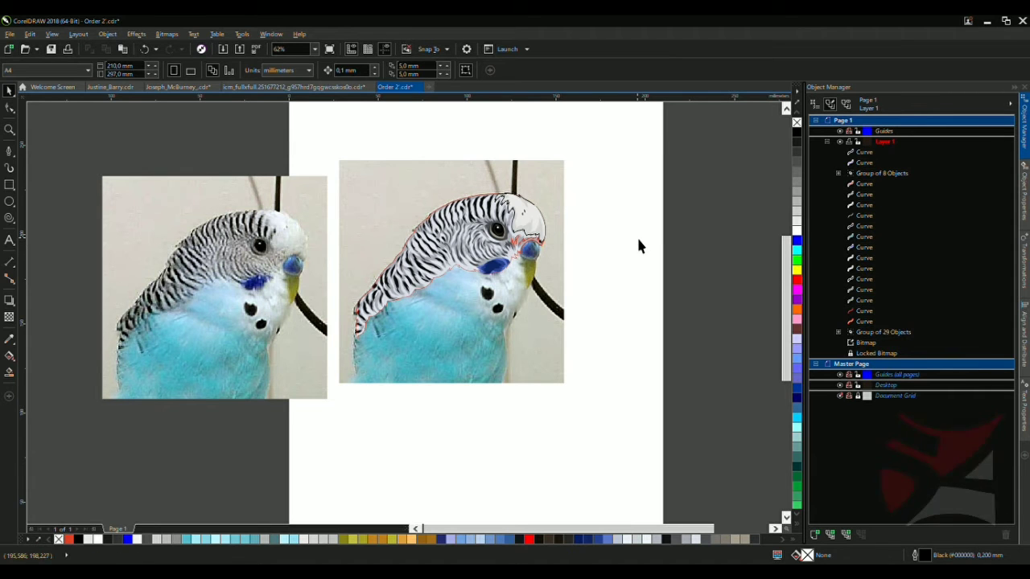
Remove the black outline from the white forehead patch above the beak
scroll(545, 199, "up", 2)
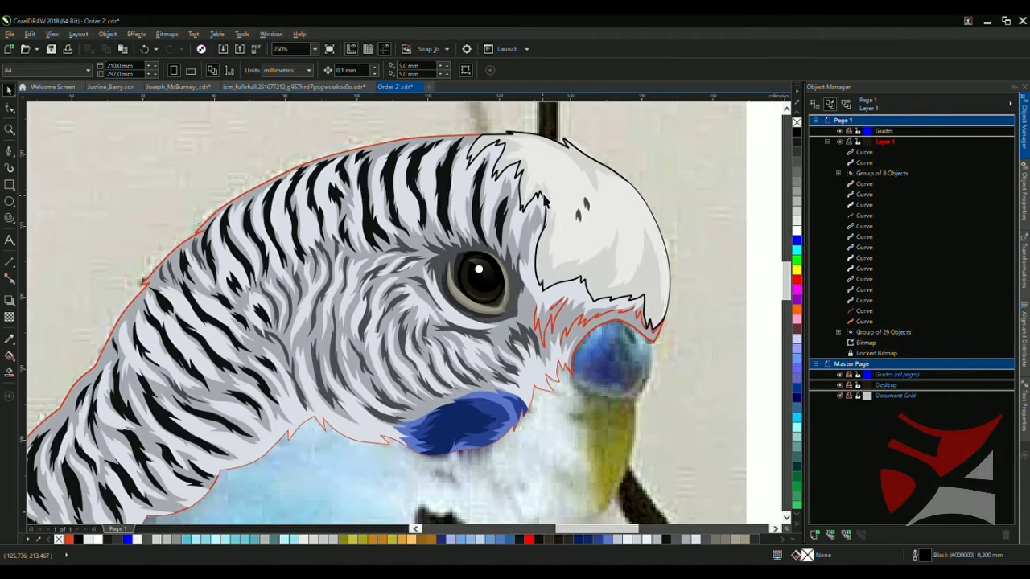
scroll(545, 200, "up", 1)
left_click(580, 168)
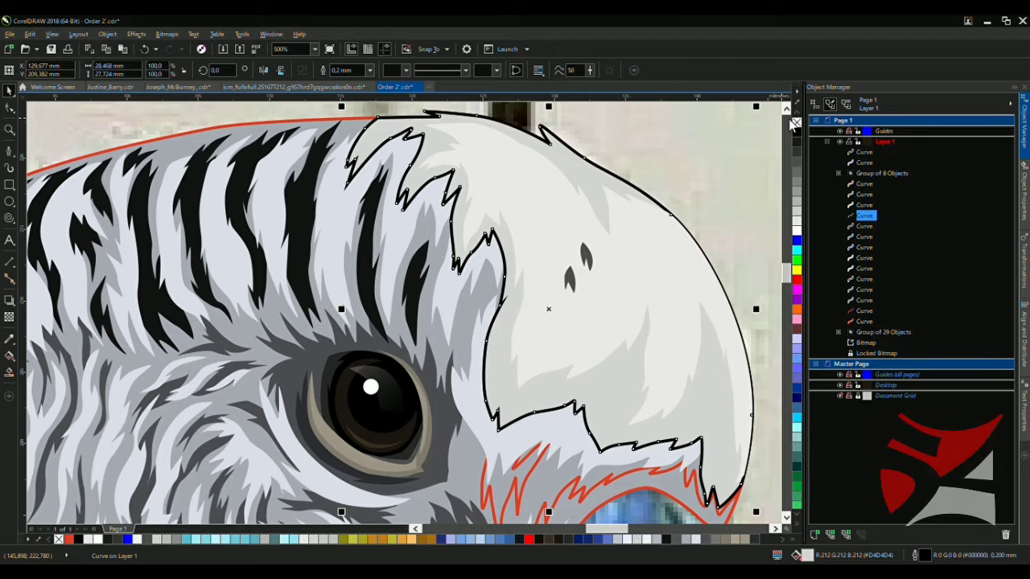
scroll(523, 233, "down", 3)
left_click(523, 230)
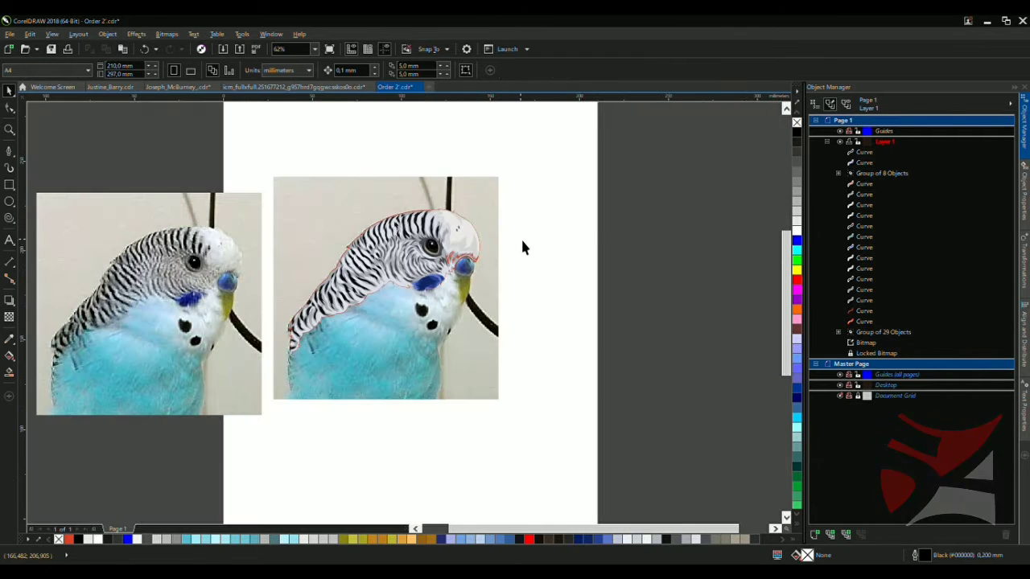
Unhide the group of 29 objects that holds the body, chest and beak artwork
scroll(524, 240, "down", 1)
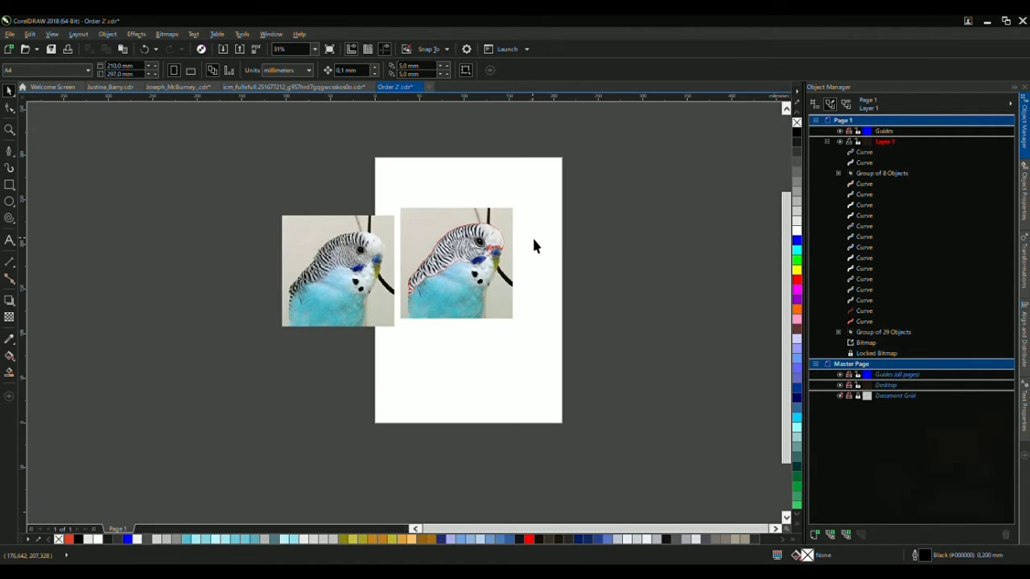
scroll(534, 246, "up", 1)
left_click(883, 334)
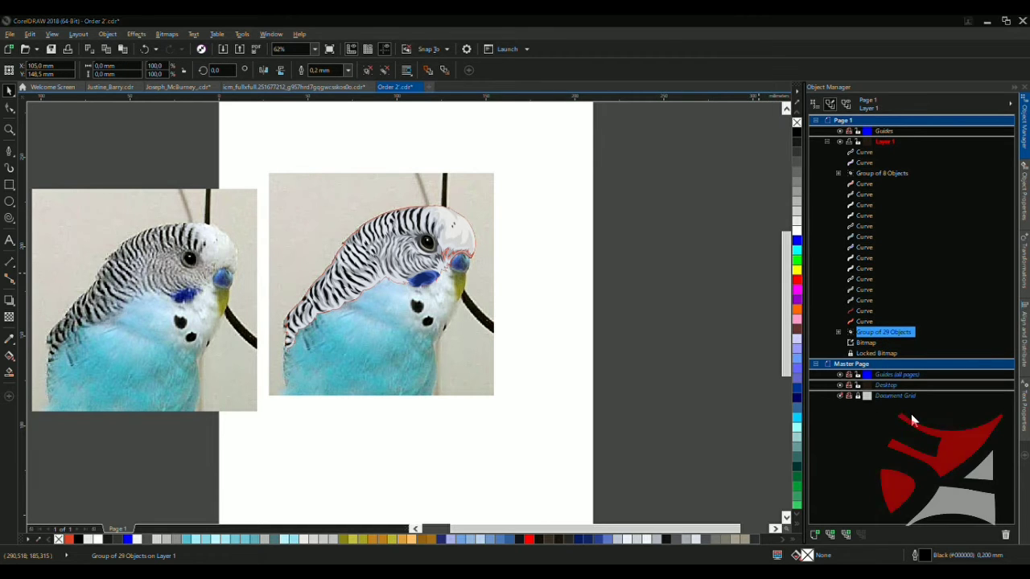
left_click(561, 285)
scroll(555, 283, "down", 1)
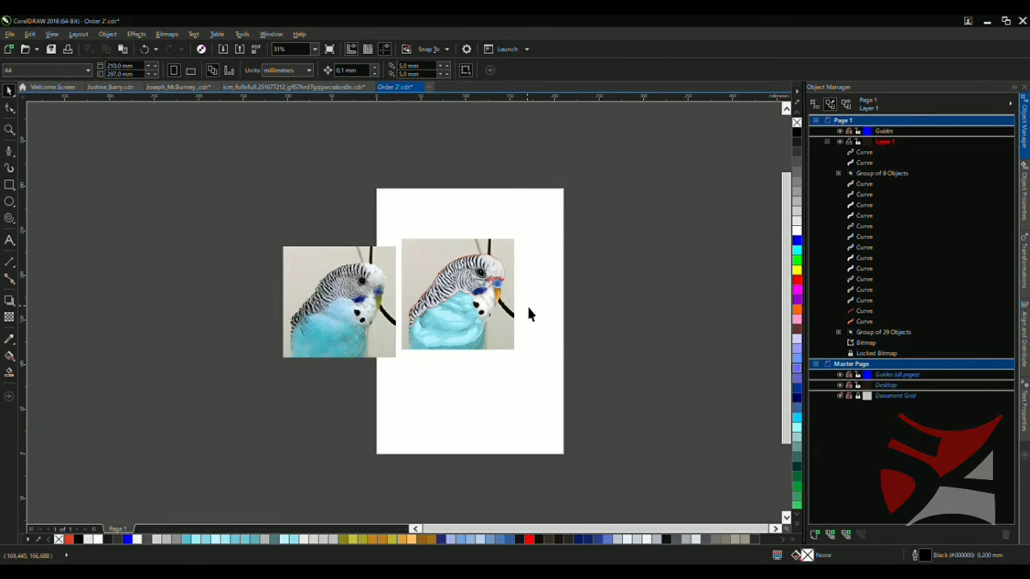
Move the whole traced bird off the photo to beside the page, remove its outlines and compare it with the photo
left_click_drag(379, 208, 531, 353)
left_click_drag(473, 306, 626, 297)
scroll(688, 315, "up", 1)
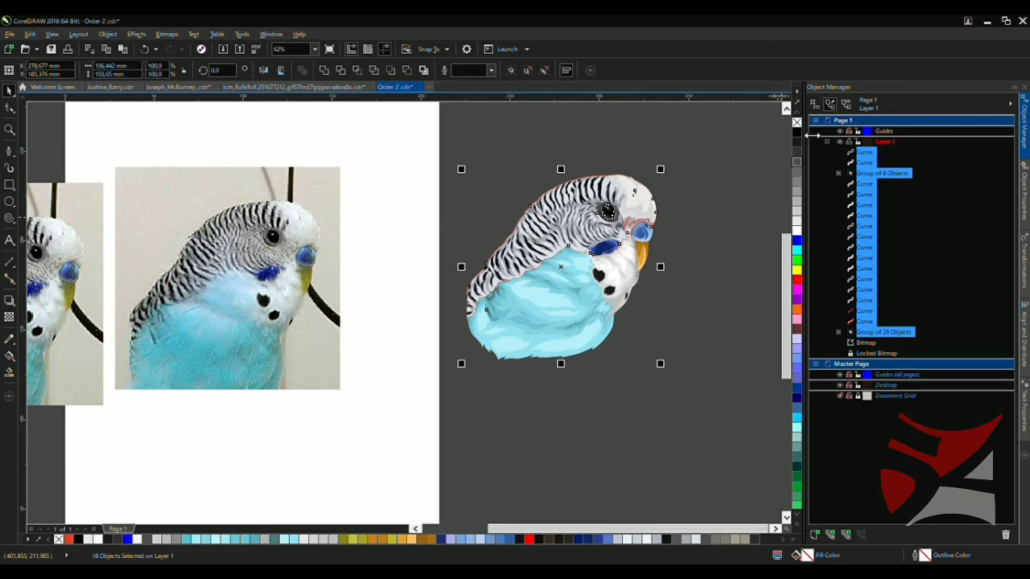
left_click(667, 171)
scroll(618, 207, "down", 1)
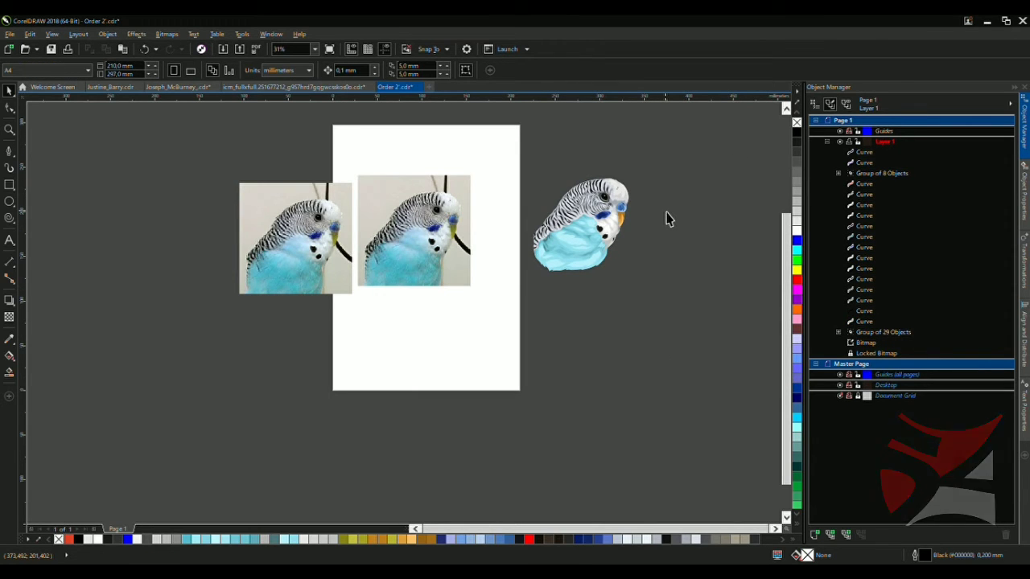
scroll(480, 238, "up", 3)
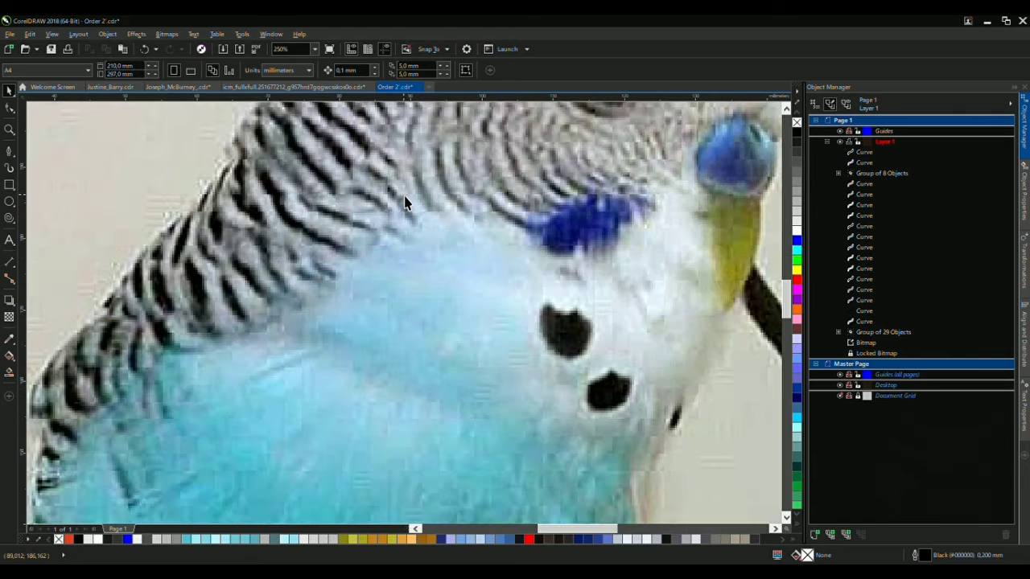
scroll(405, 206, "down", 3)
scroll(602, 211, "up", 2)
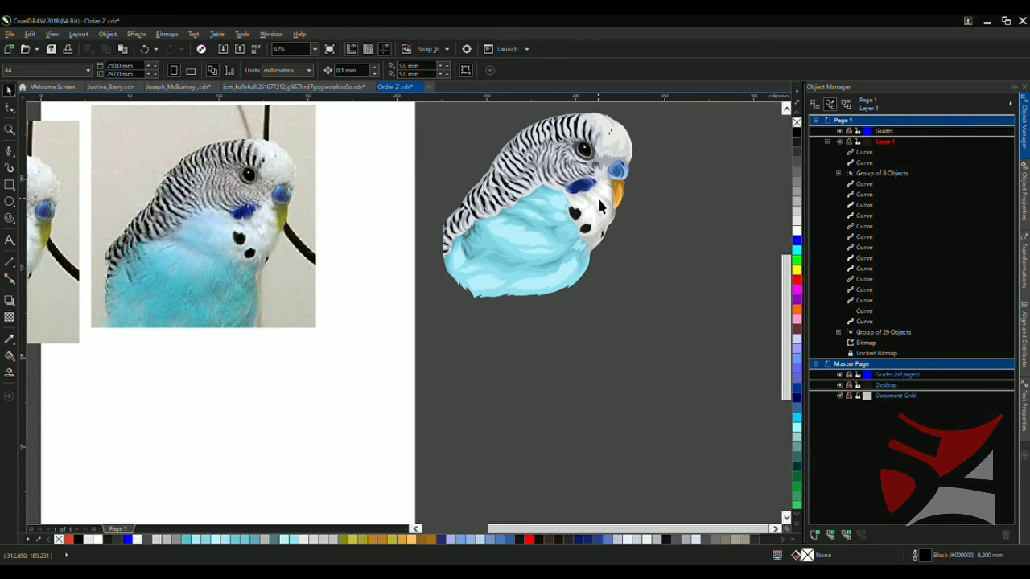
Return the whole traced bird to its place over the photo and remove the outlines from all its objects
left_click(599, 208)
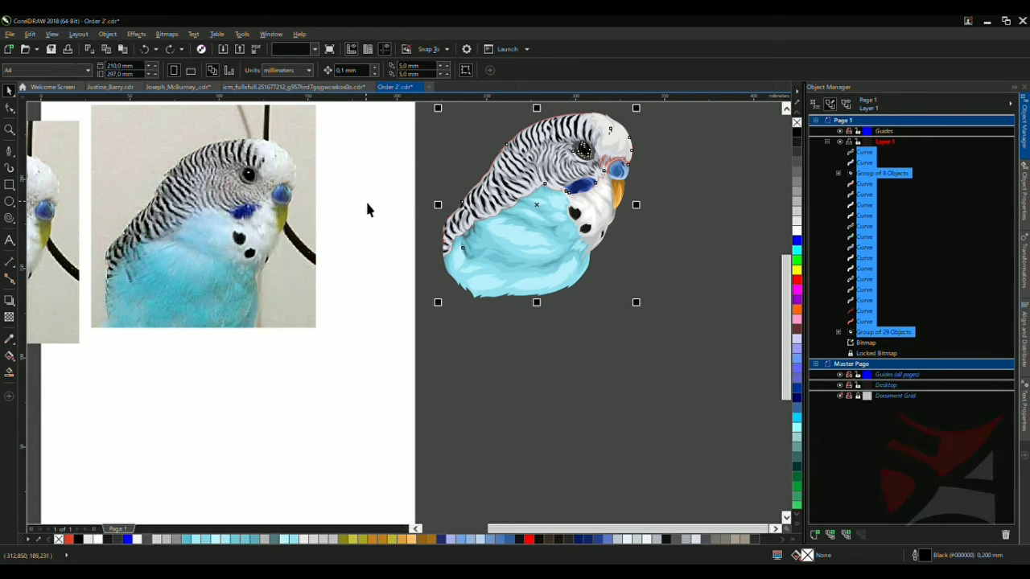
left_click_drag(632, 185, 298, 209)
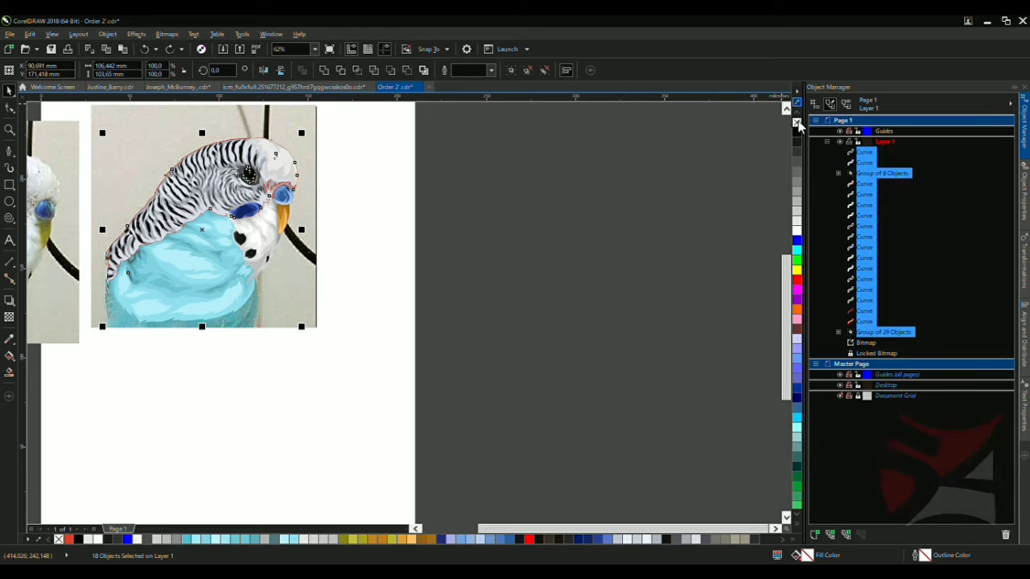
left_click(370, 247)
Slightly darken the light grey base fill of the head and neck feathers above the blue body
scroll(181, 217, "up", 3)
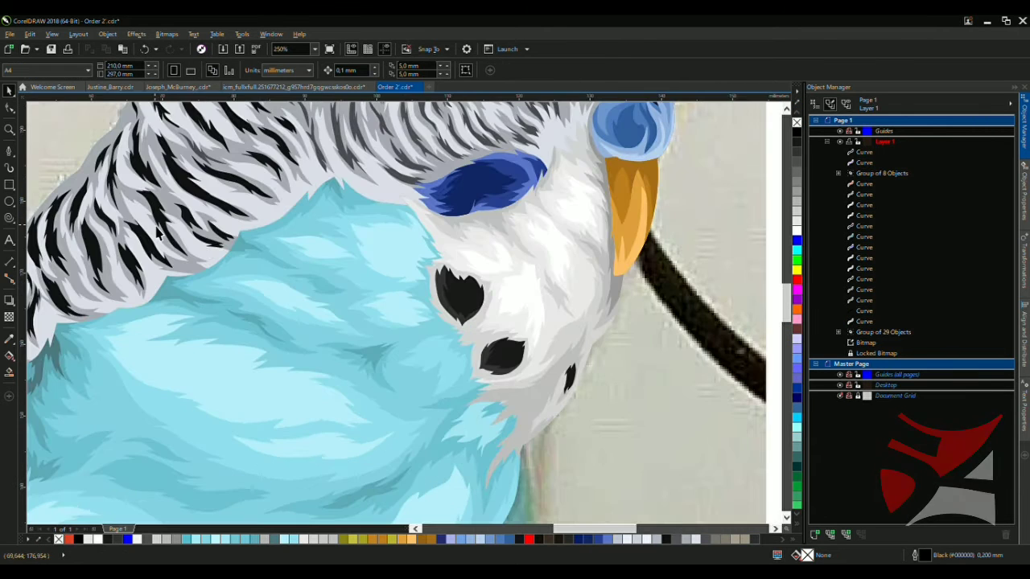
scroll(335, 236, "down", 3)
scroll(335, 236, "up", 3)
left_click(418, 228)
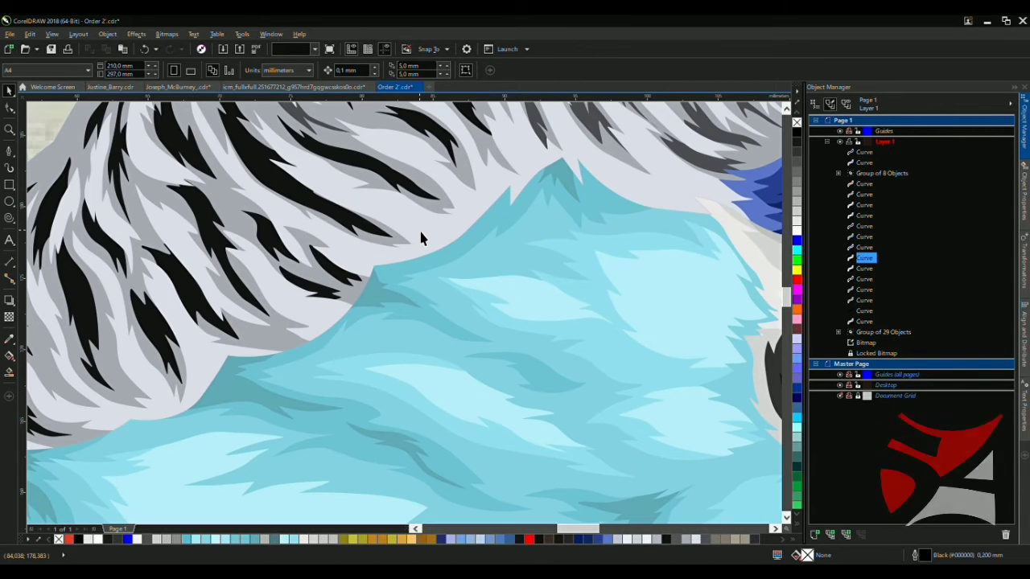
scroll(419, 228, "down", 2)
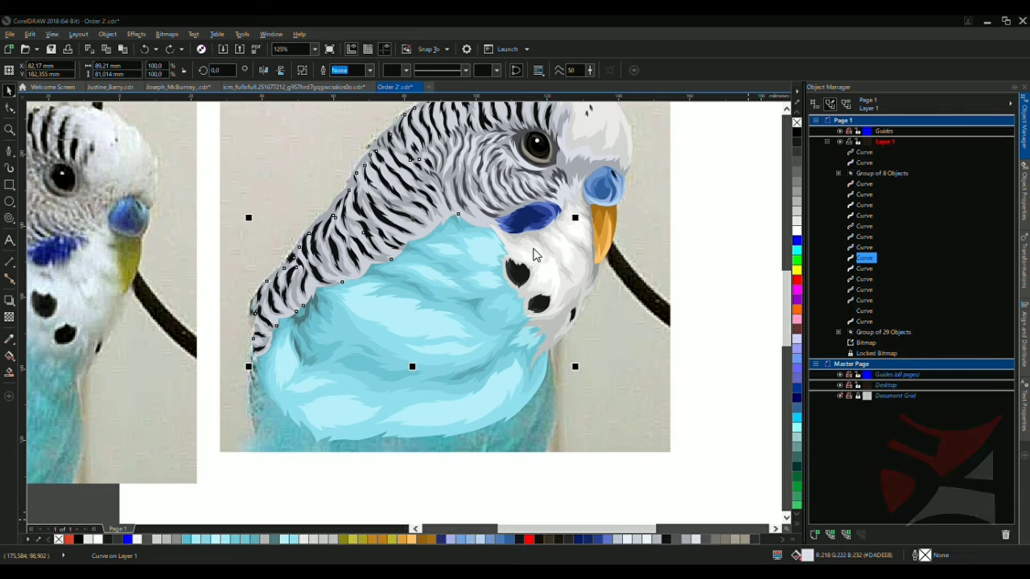
key("Escape")
scroll(526, 256, "down", 4)
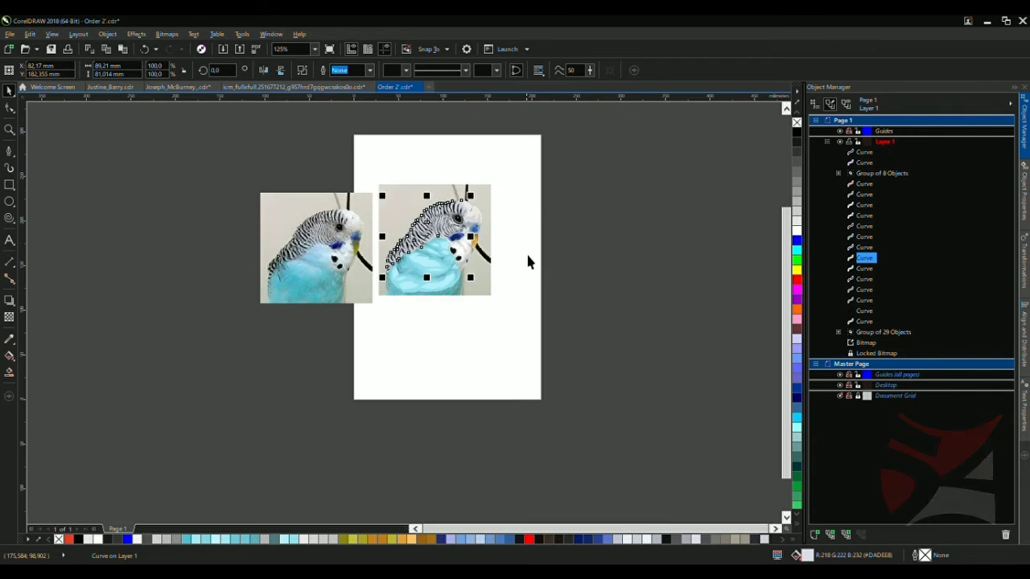
scroll(452, 238, "up", 4)
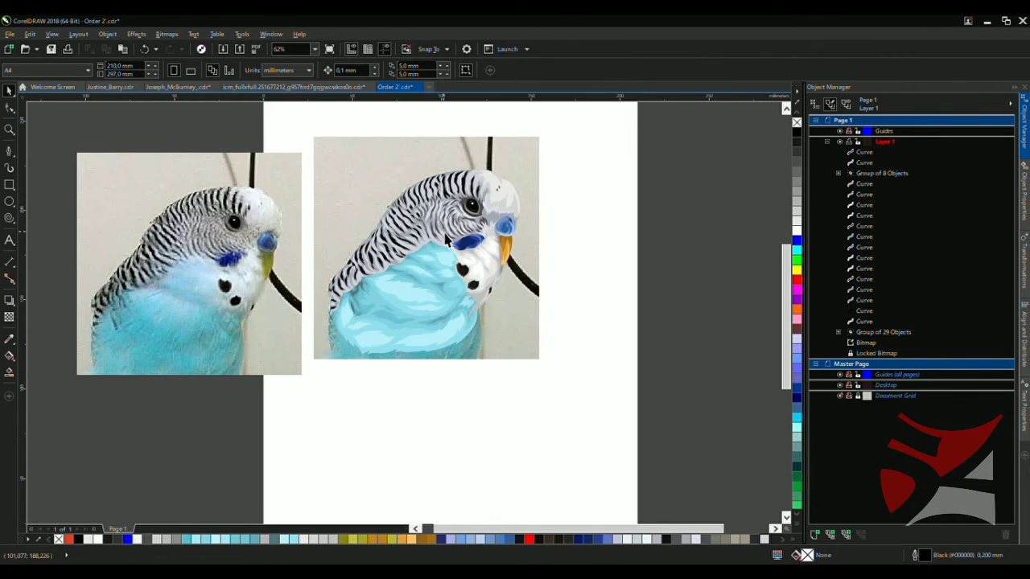
Sample the light grey feather tone above the blue body and compare the coloured artwork with the original photo
scroll(455, 238, "up", 4)
key("i")
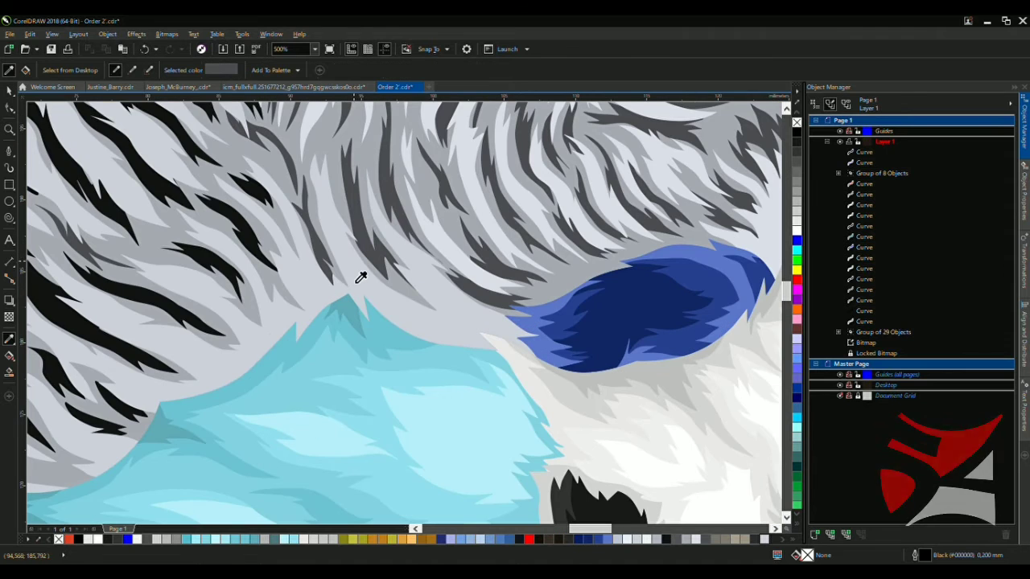
key("space")
scroll(448, 177, "down", 4)
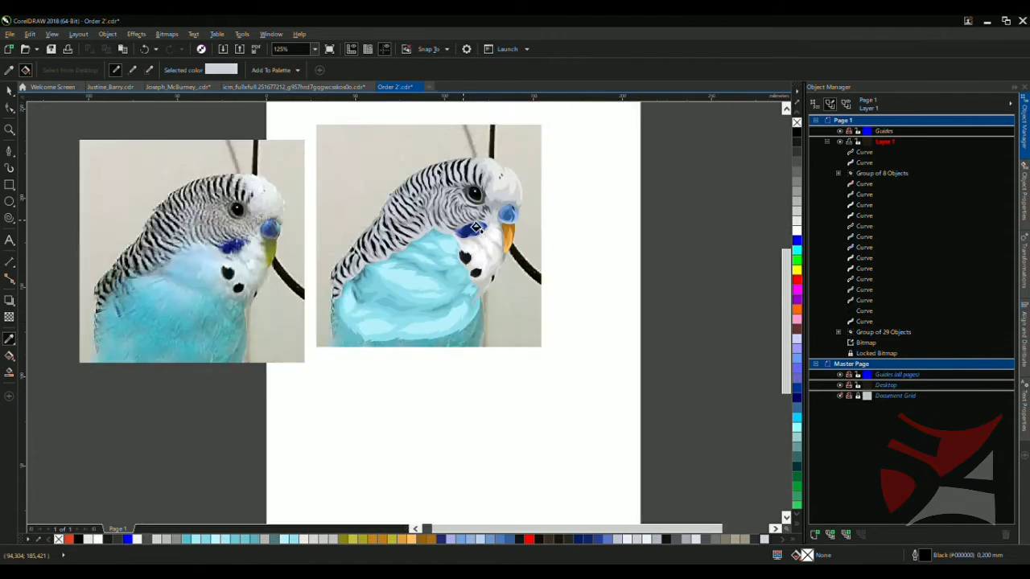
scroll(496, 229, "up", 2)
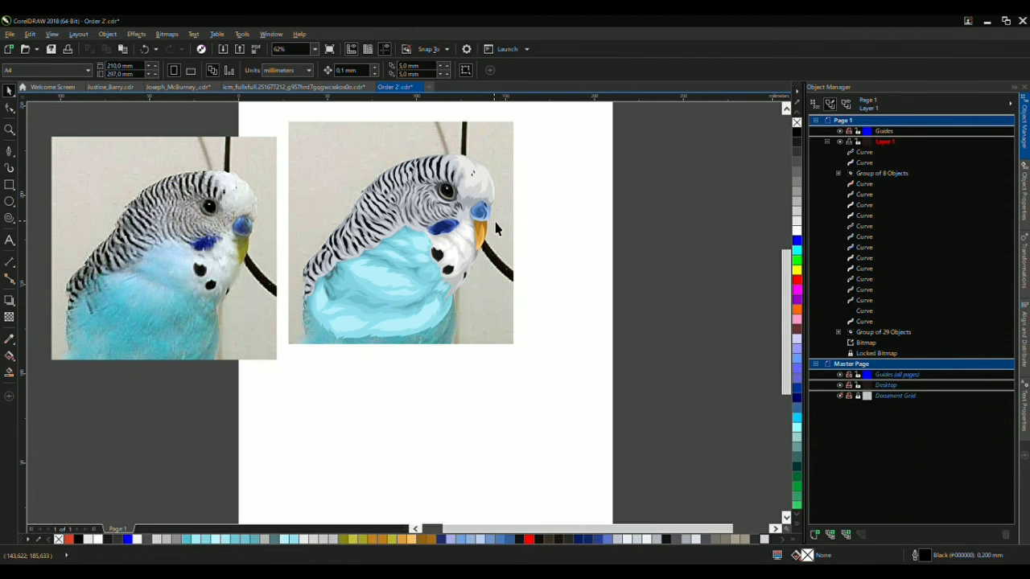
scroll(496, 229, "up", 1)
scroll(483, 226, "down", 2)
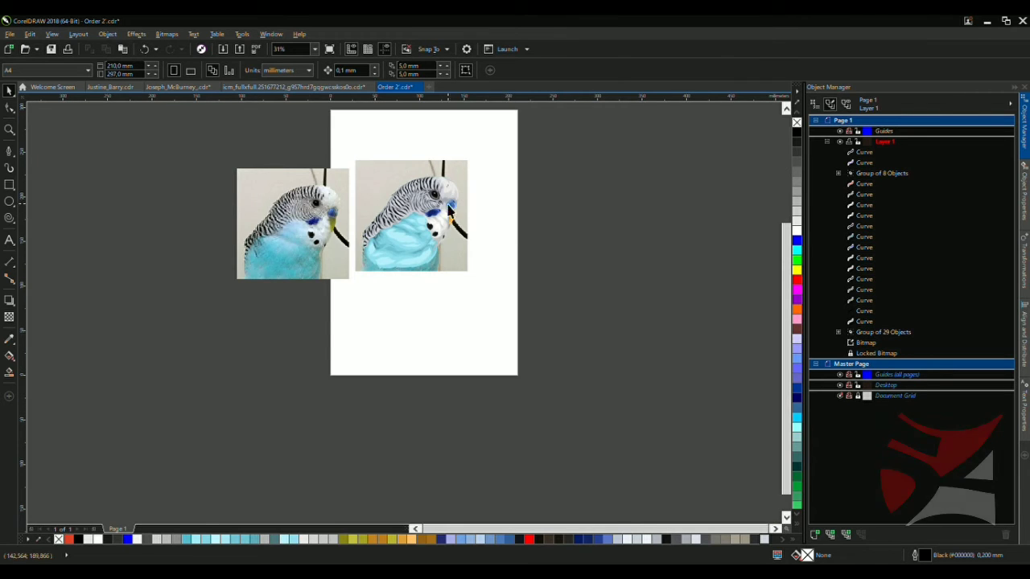
scroll(448, 208, "up", 2)
scroll(515, 225, "down", 2)
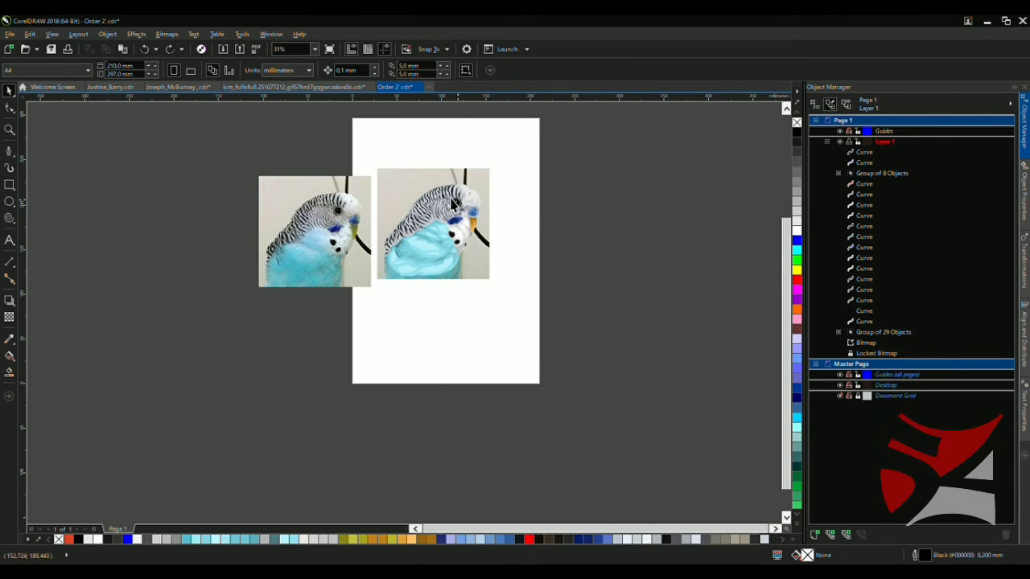
Select all traced objects of the bird over the photo and set them to no outline
left_click_drag(371, 153, 486, 292)
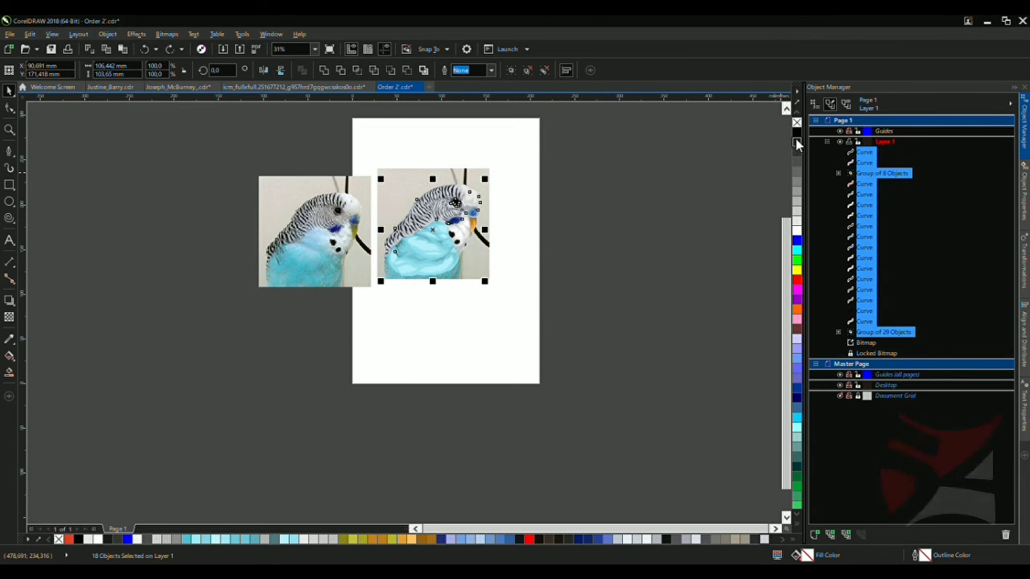
left_click(618, 172)
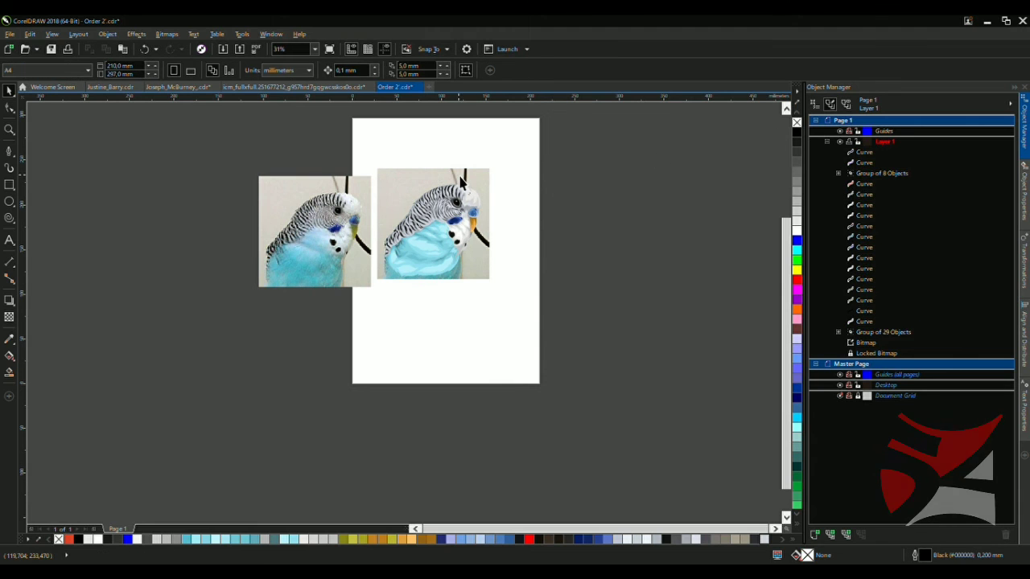
scroll(475, 215, "up", 2)
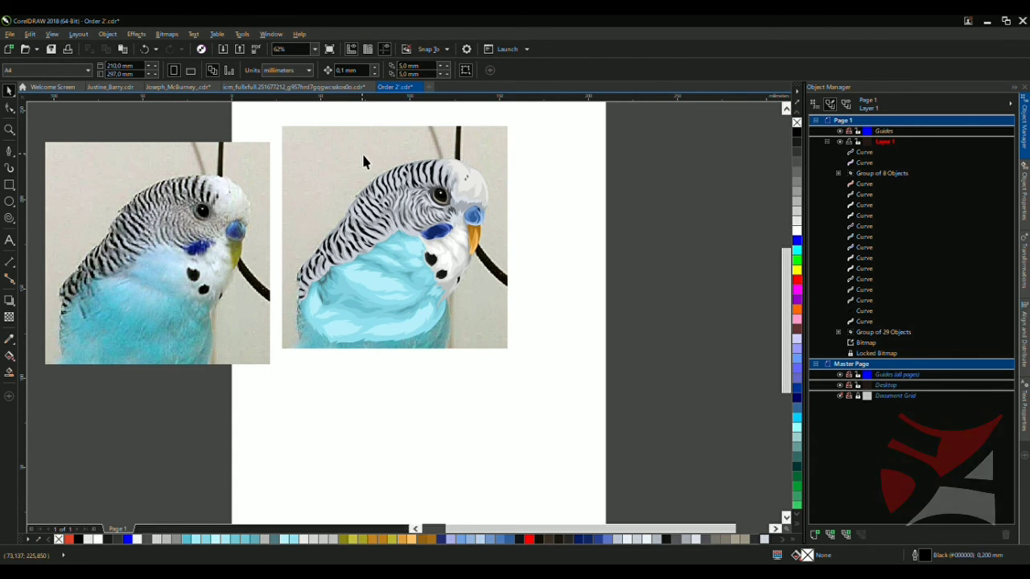
Unlock the reference photo beneath the traced bird and move it off the artwork to beside the page
scroll(350, 164, "down", 2)
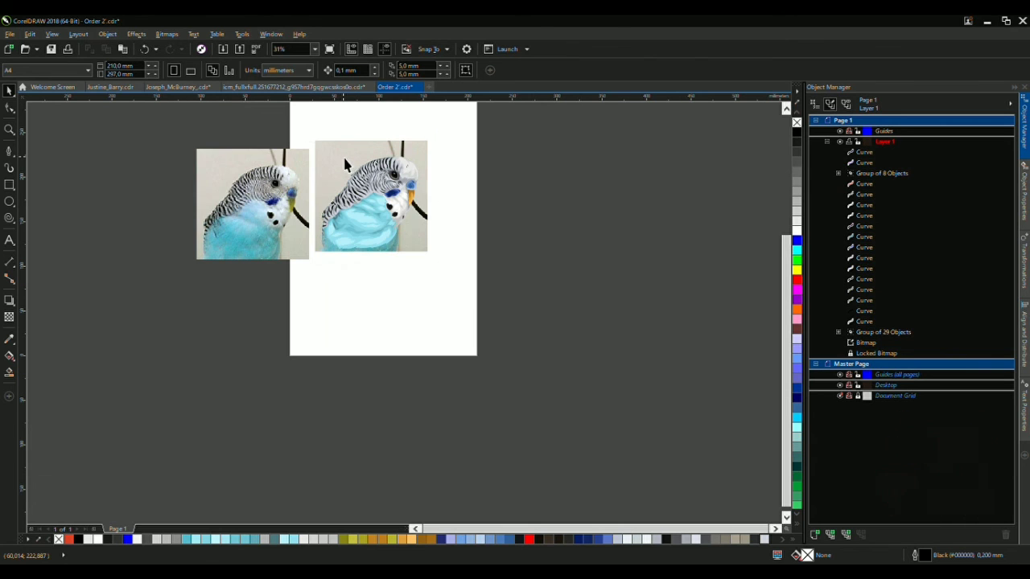
left_click(350, 167)
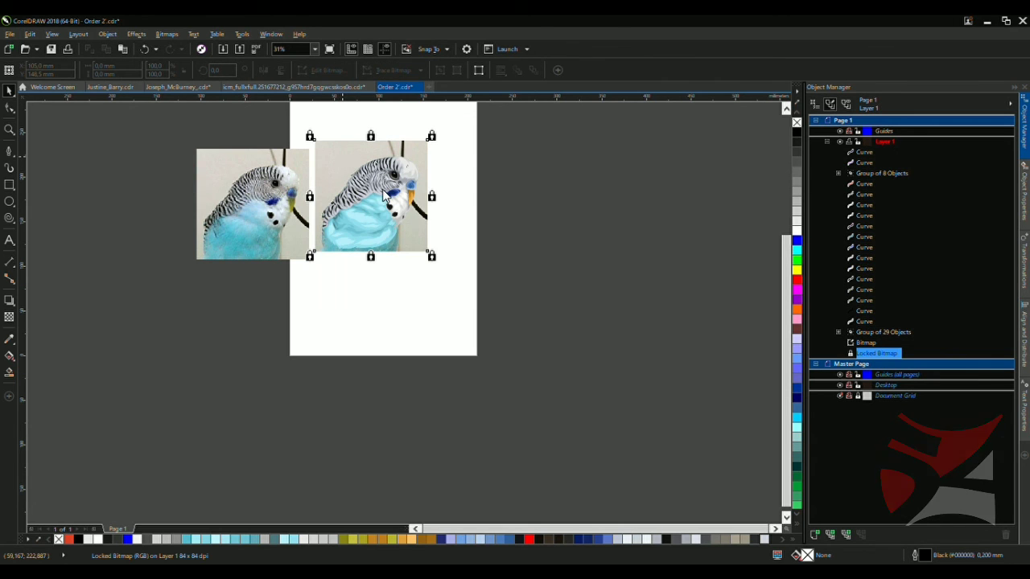
left_click_drag(352, 164, 506, 173)
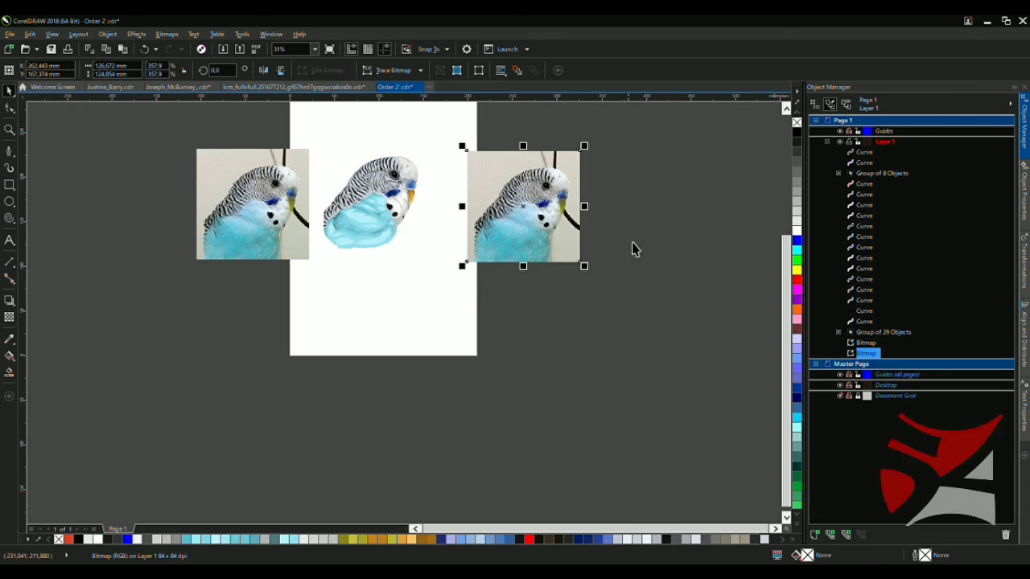
left_click(644, 249)
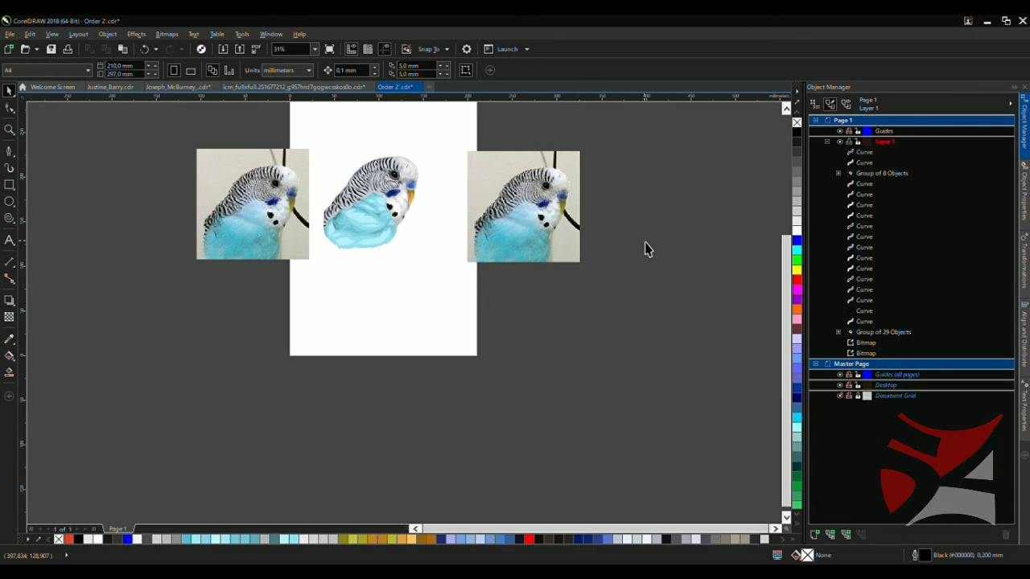